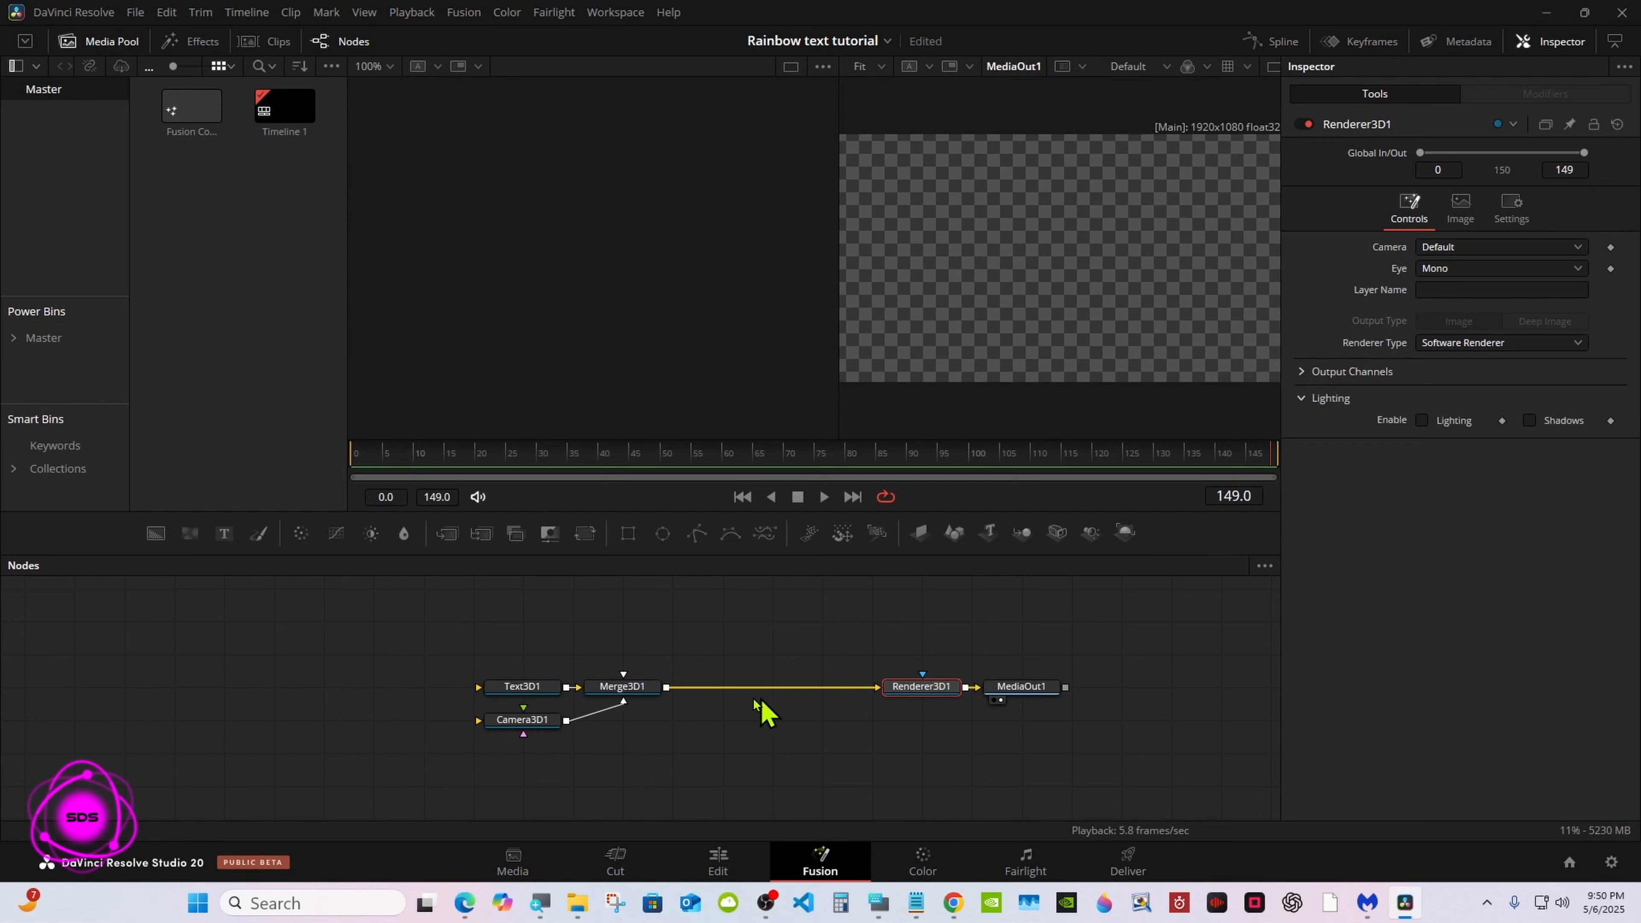
# Step: Move the Merge3D1 node next to Renderer3D1 and place Camera3D1 below and just before the merge
pyautogui.moveTo(613, 693); pyautogui.dragTo(813, 695)
pyautogui.moveTo(521, 726); pyautogui.dragTo(720, 727)
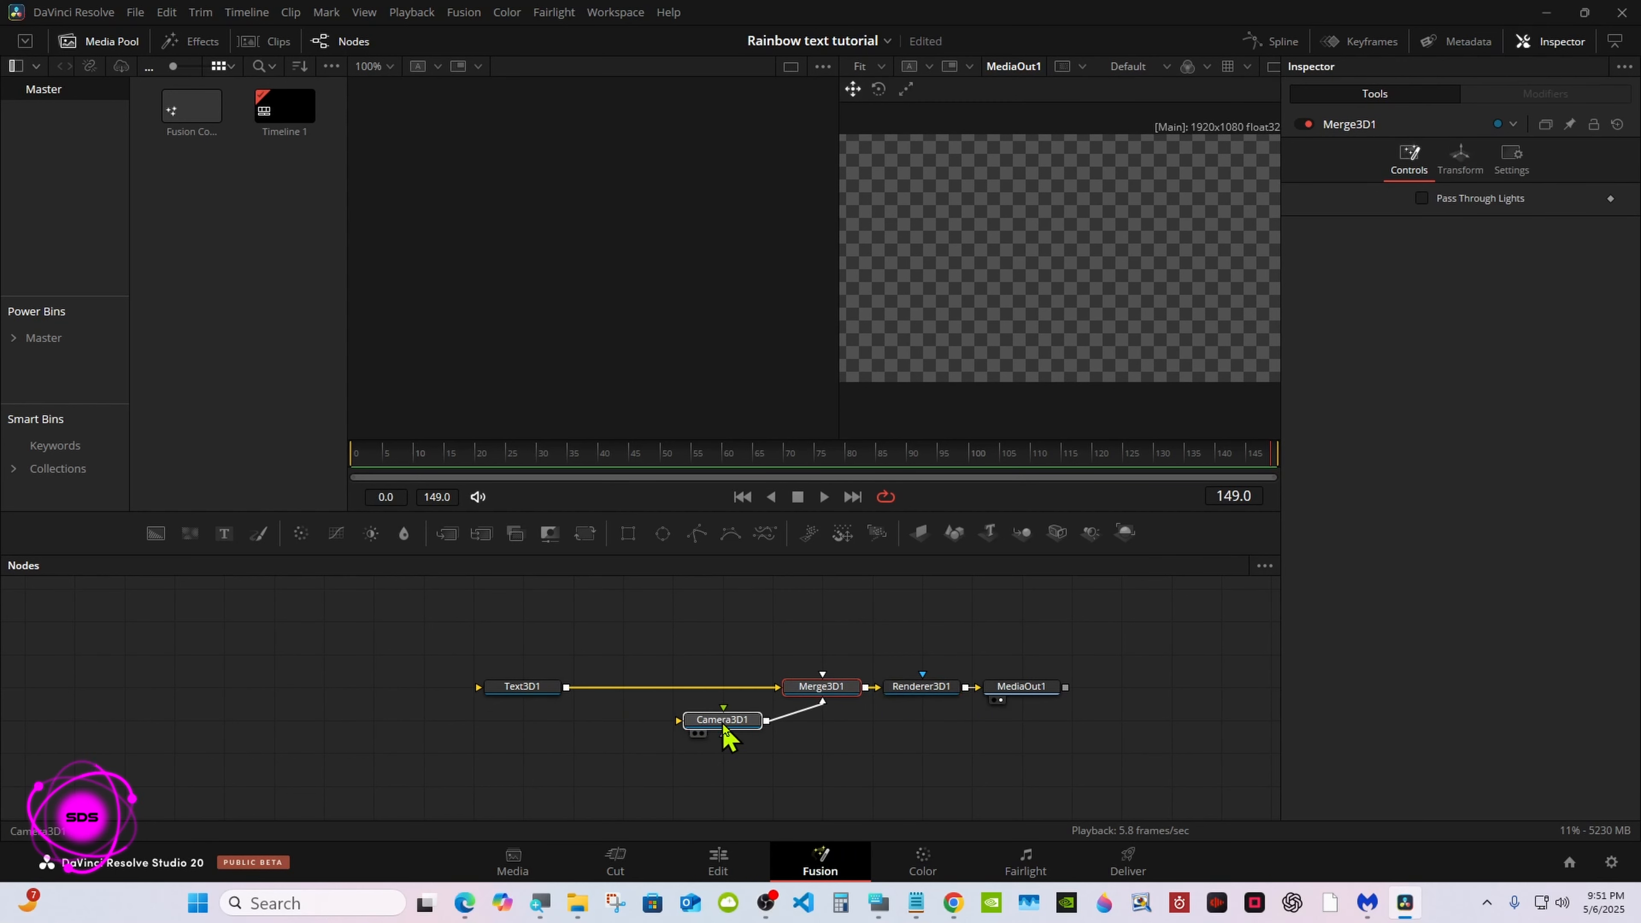
# Step: Add a Directional Light (3DL) connected to the Merge3D1 node by searching the tool list for "dir"
pyautogui.click(879, 903)
pyautogui.moveTo(1117, 624); pyautogui.dragTo(1131, 625)
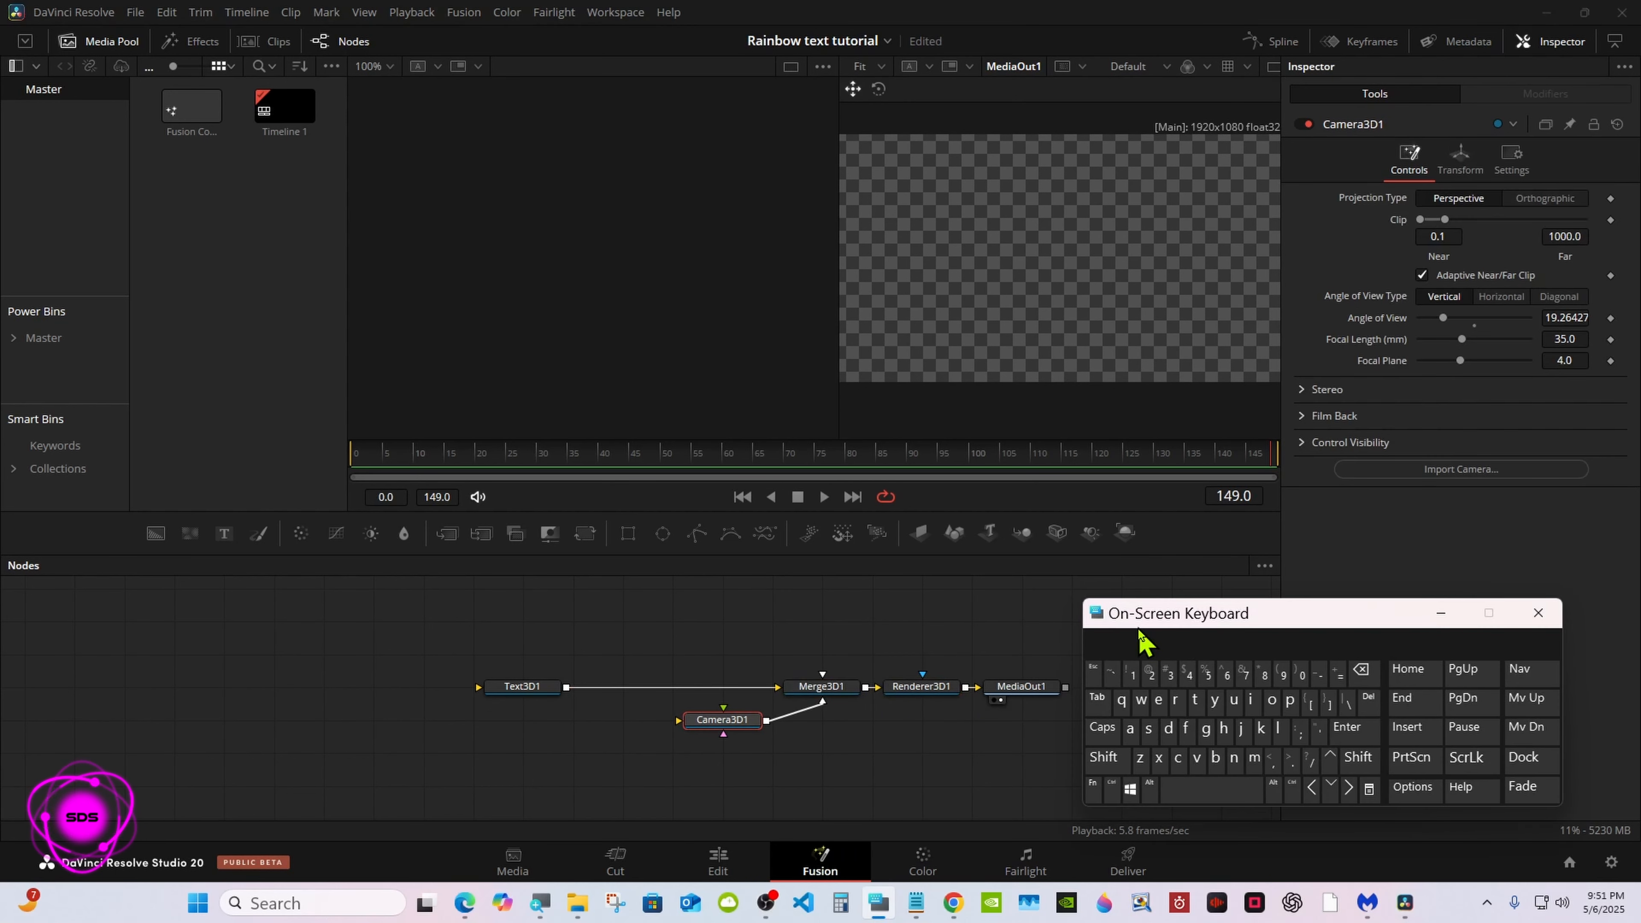
pyautogui.click(830, 689)
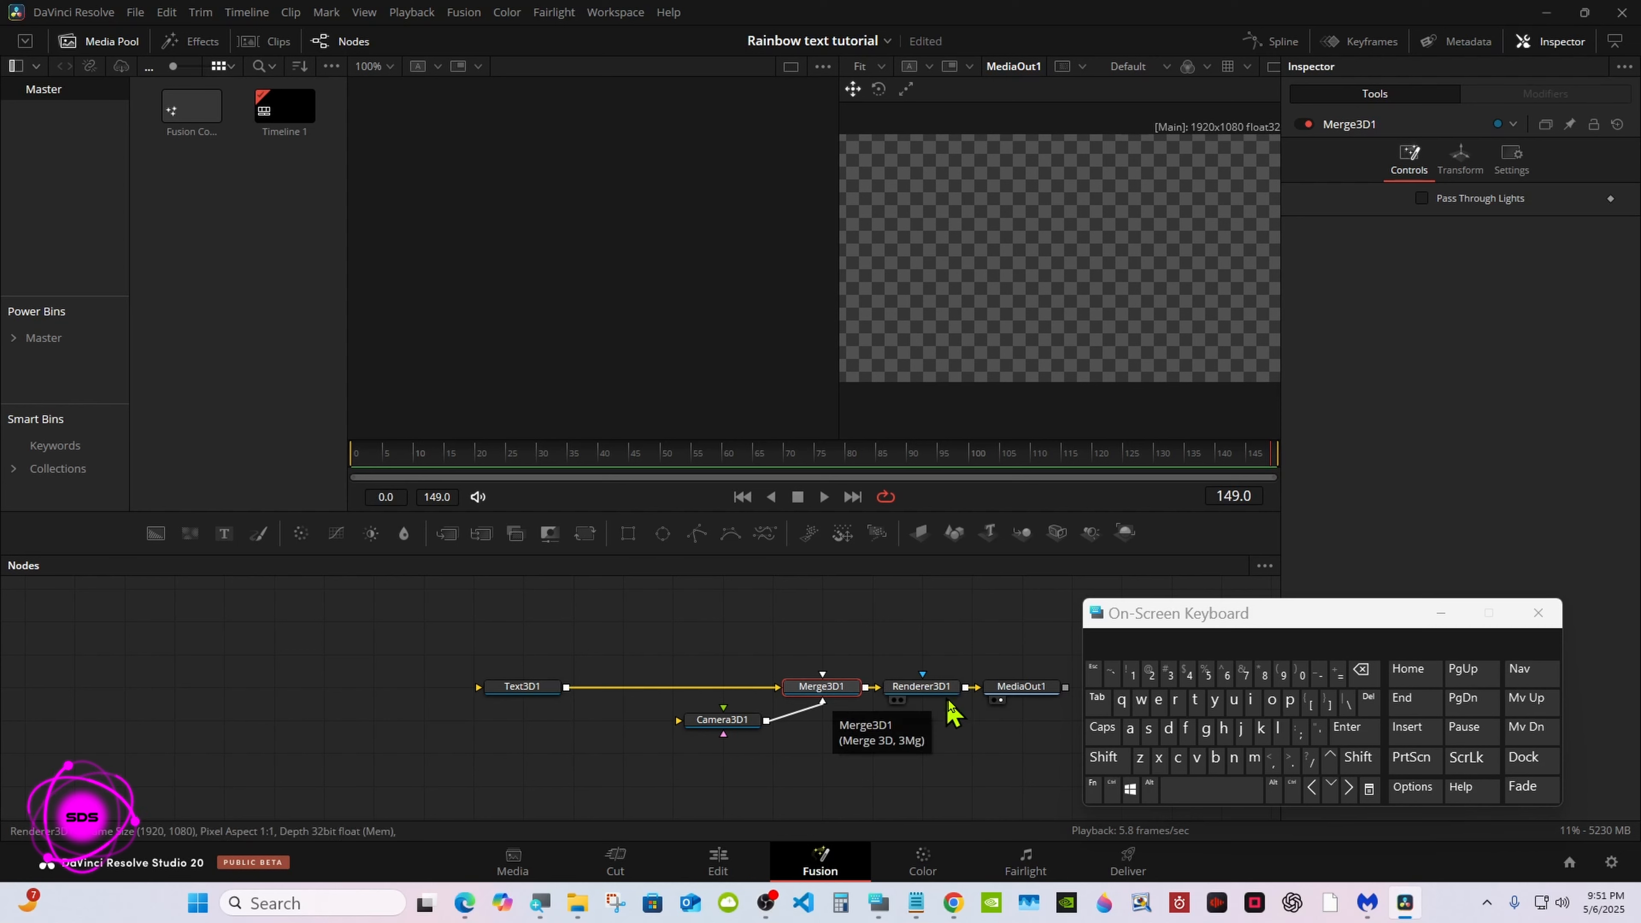
pyautogui.click(1103, 760)
pyautogui.click(1215, 801)
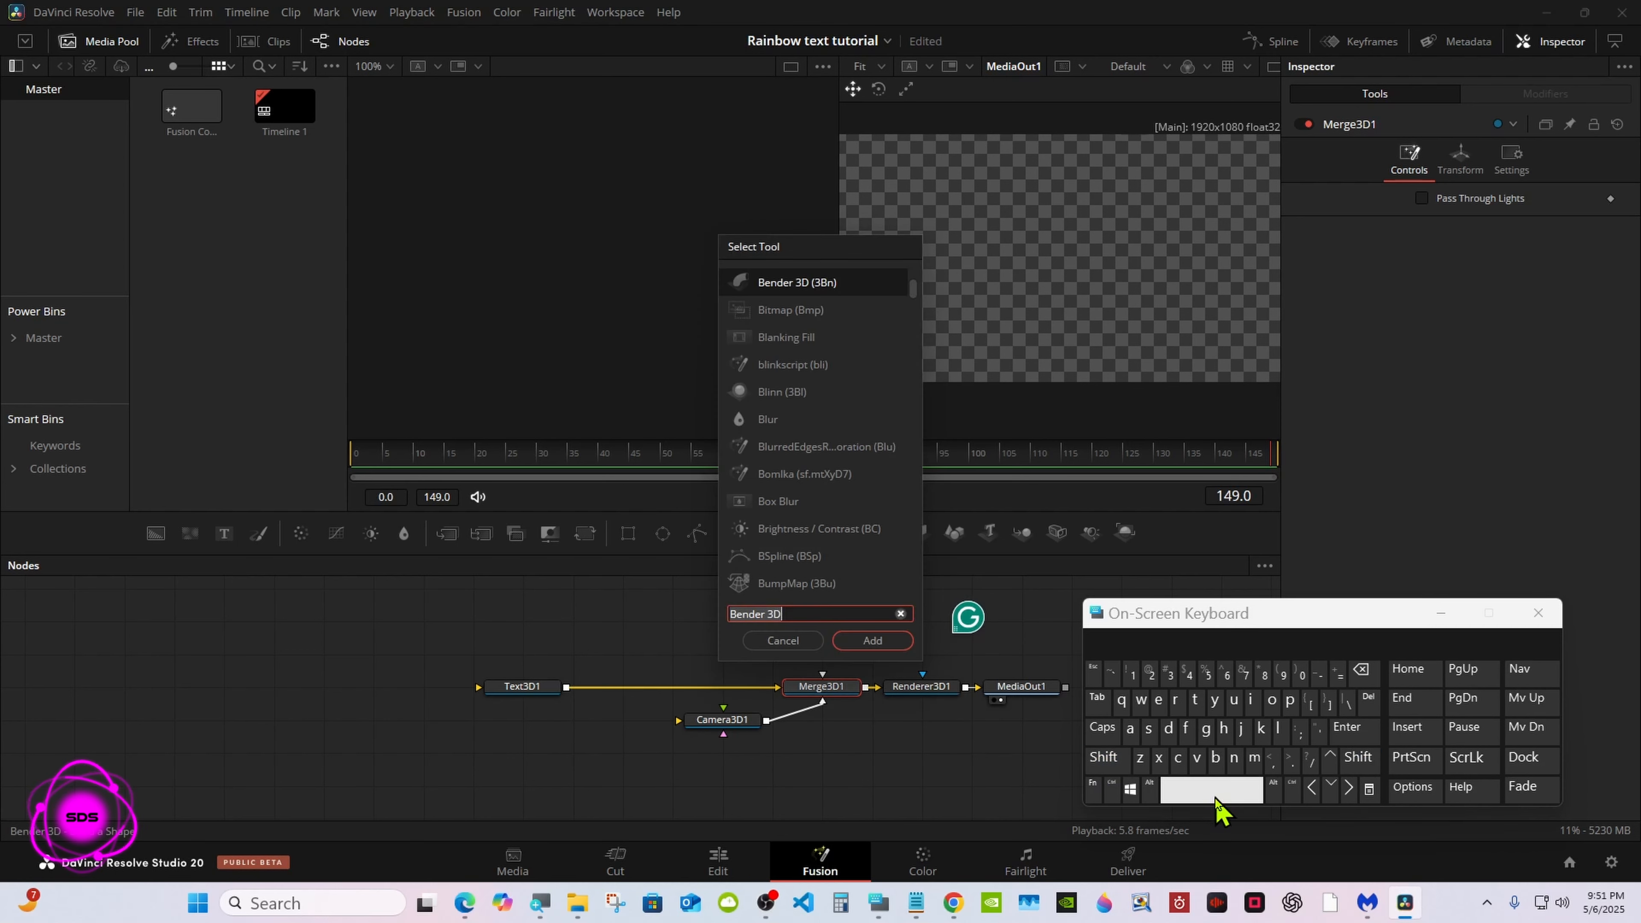
pyautogui.click(1169, 729)
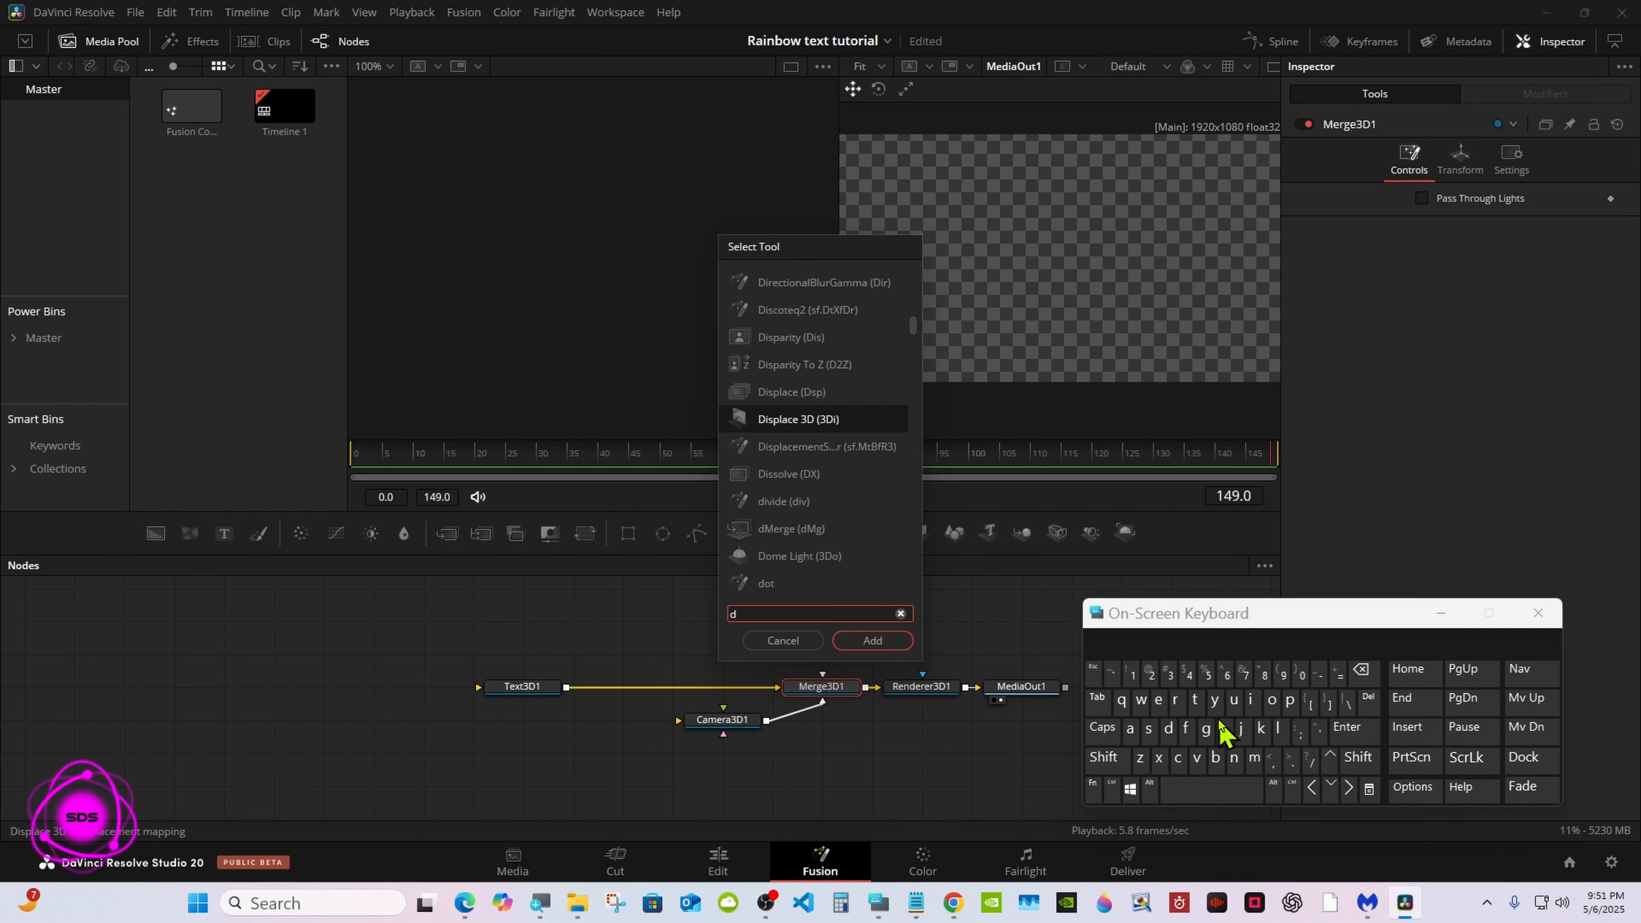
pyautogui.click(1250, 700)
pyautogui.click(1176, 699)
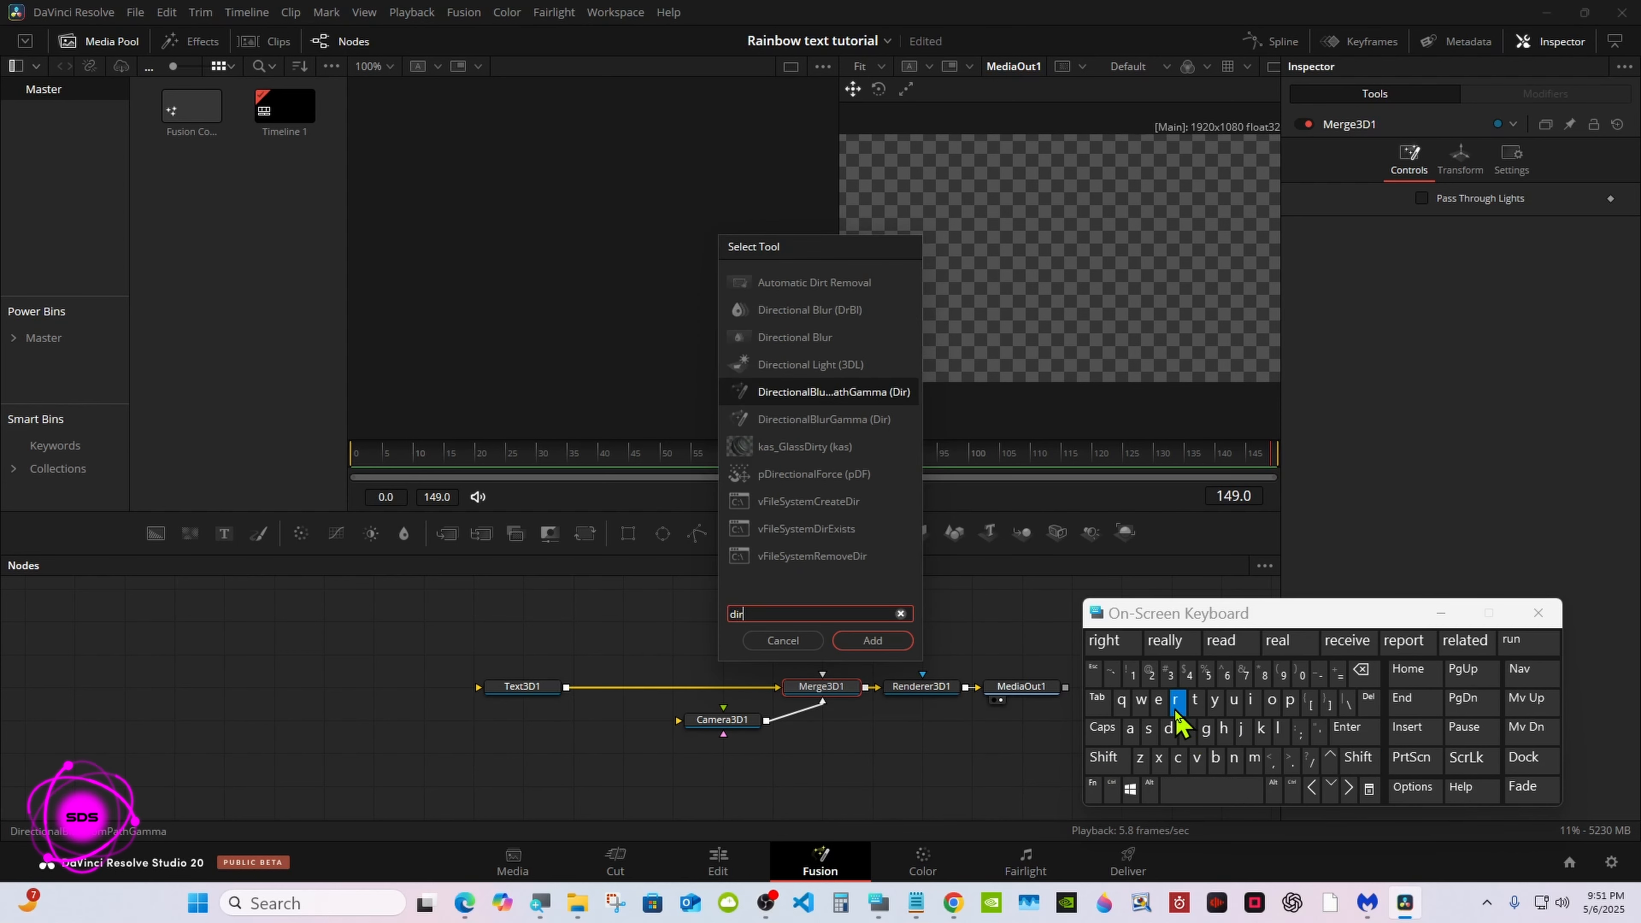
pyautogui.click(812, 366)
pyautogui.click(873, 640)
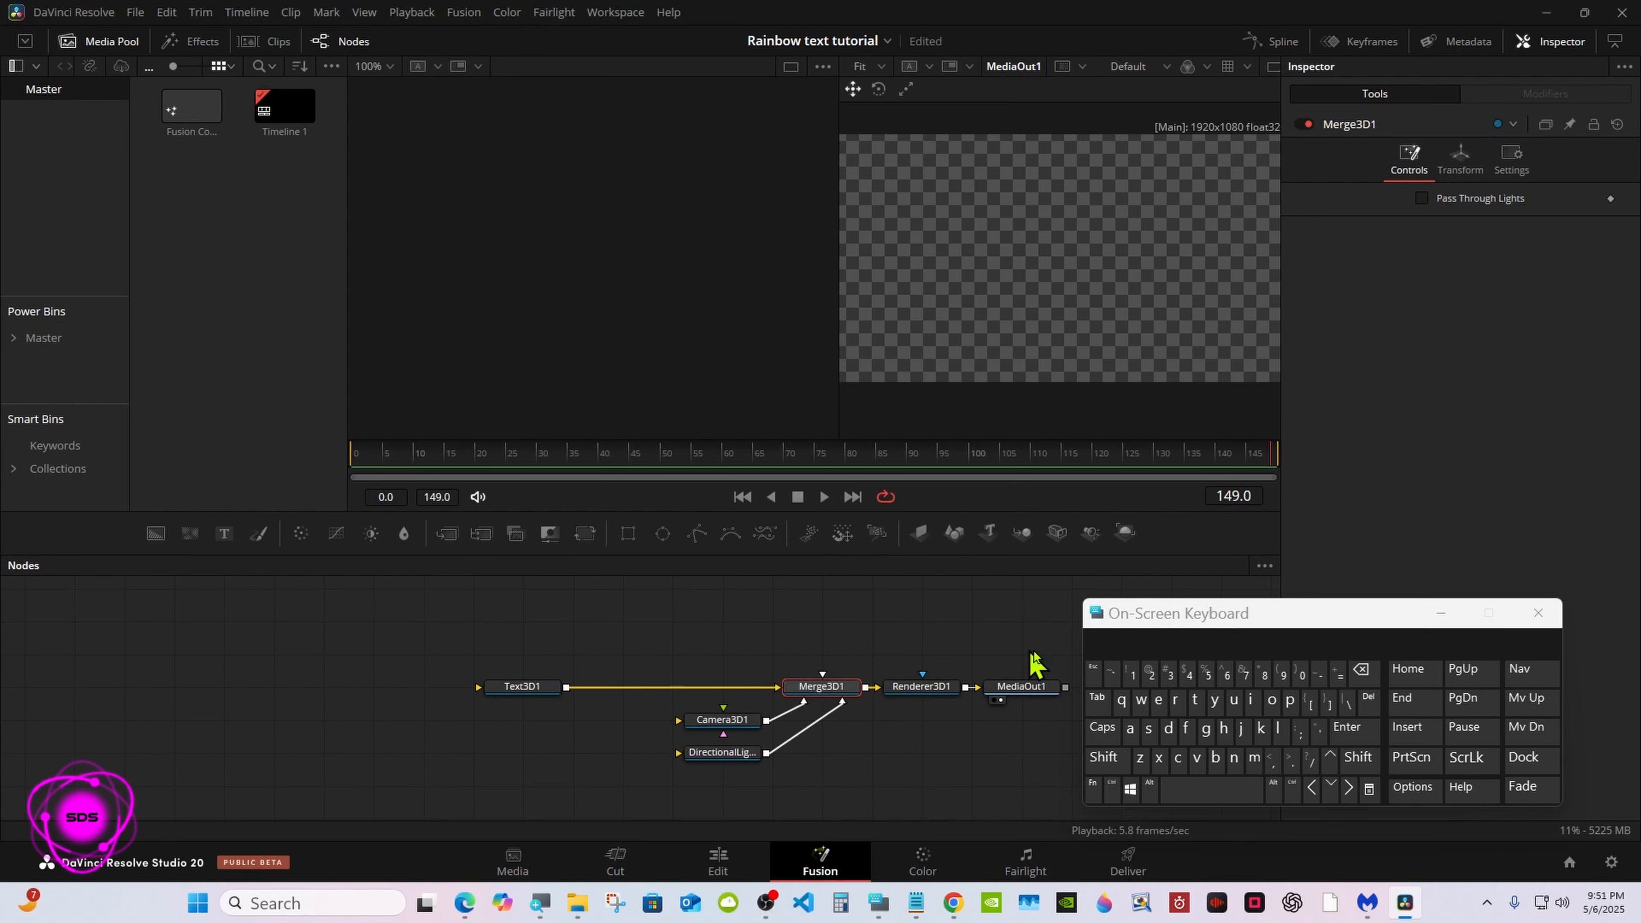
# Step: Switch to a single viewer and enter RESOLVE as the text of the Text3D1 node
pyautogui.moveTo(1122, 624); pyautogui.dragTo(1154, 660)
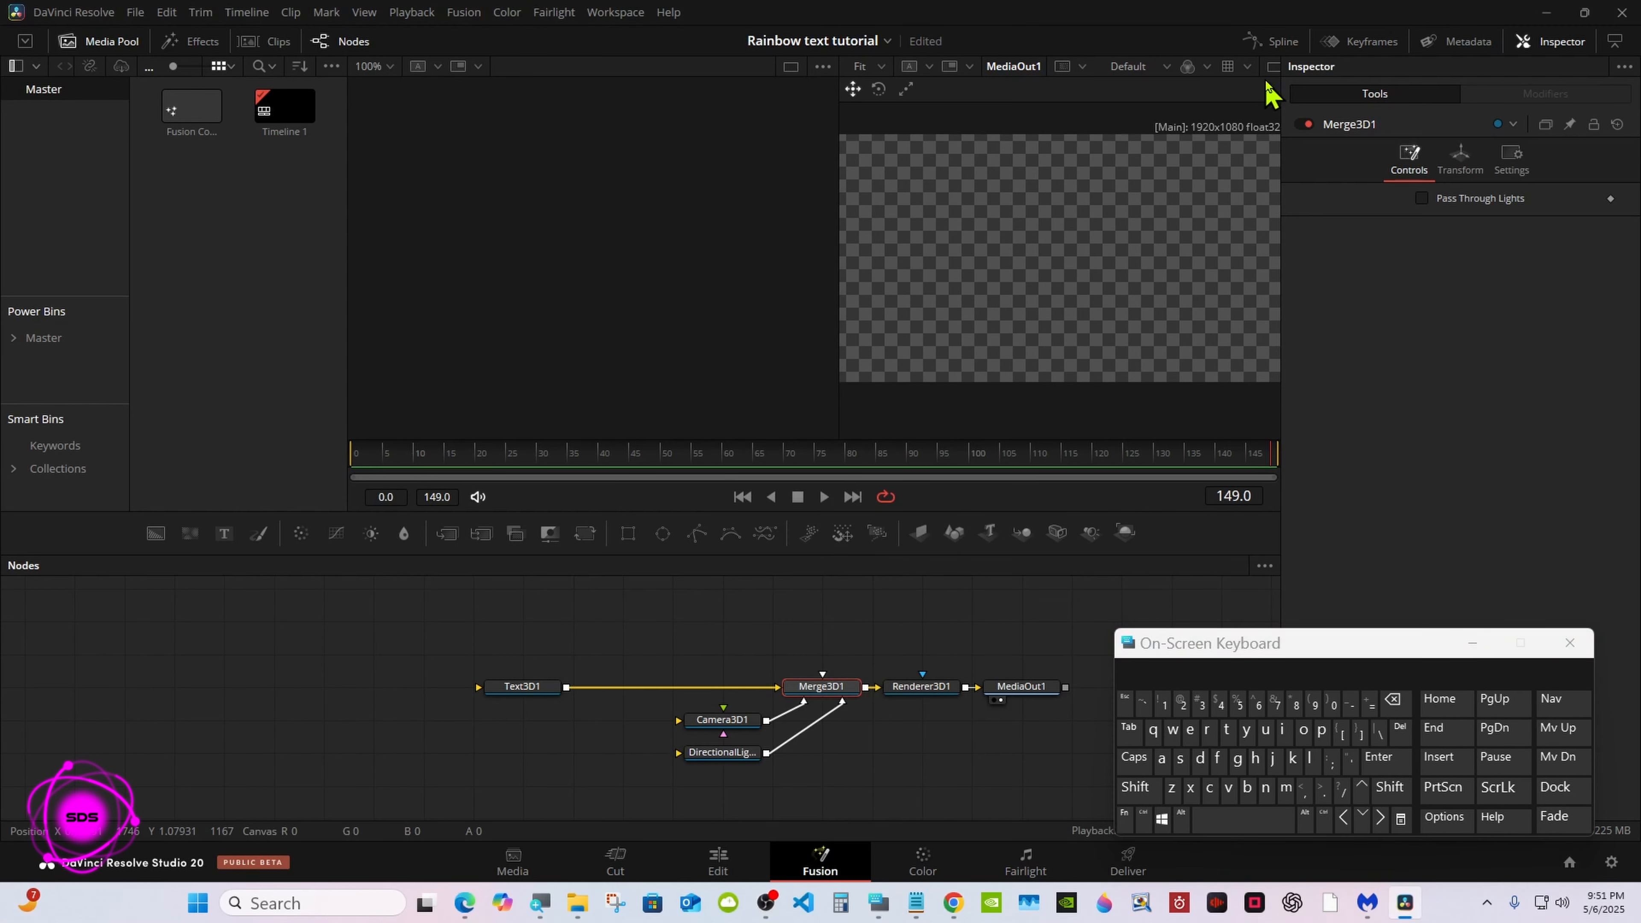
pyautogui.click(1273, 67)
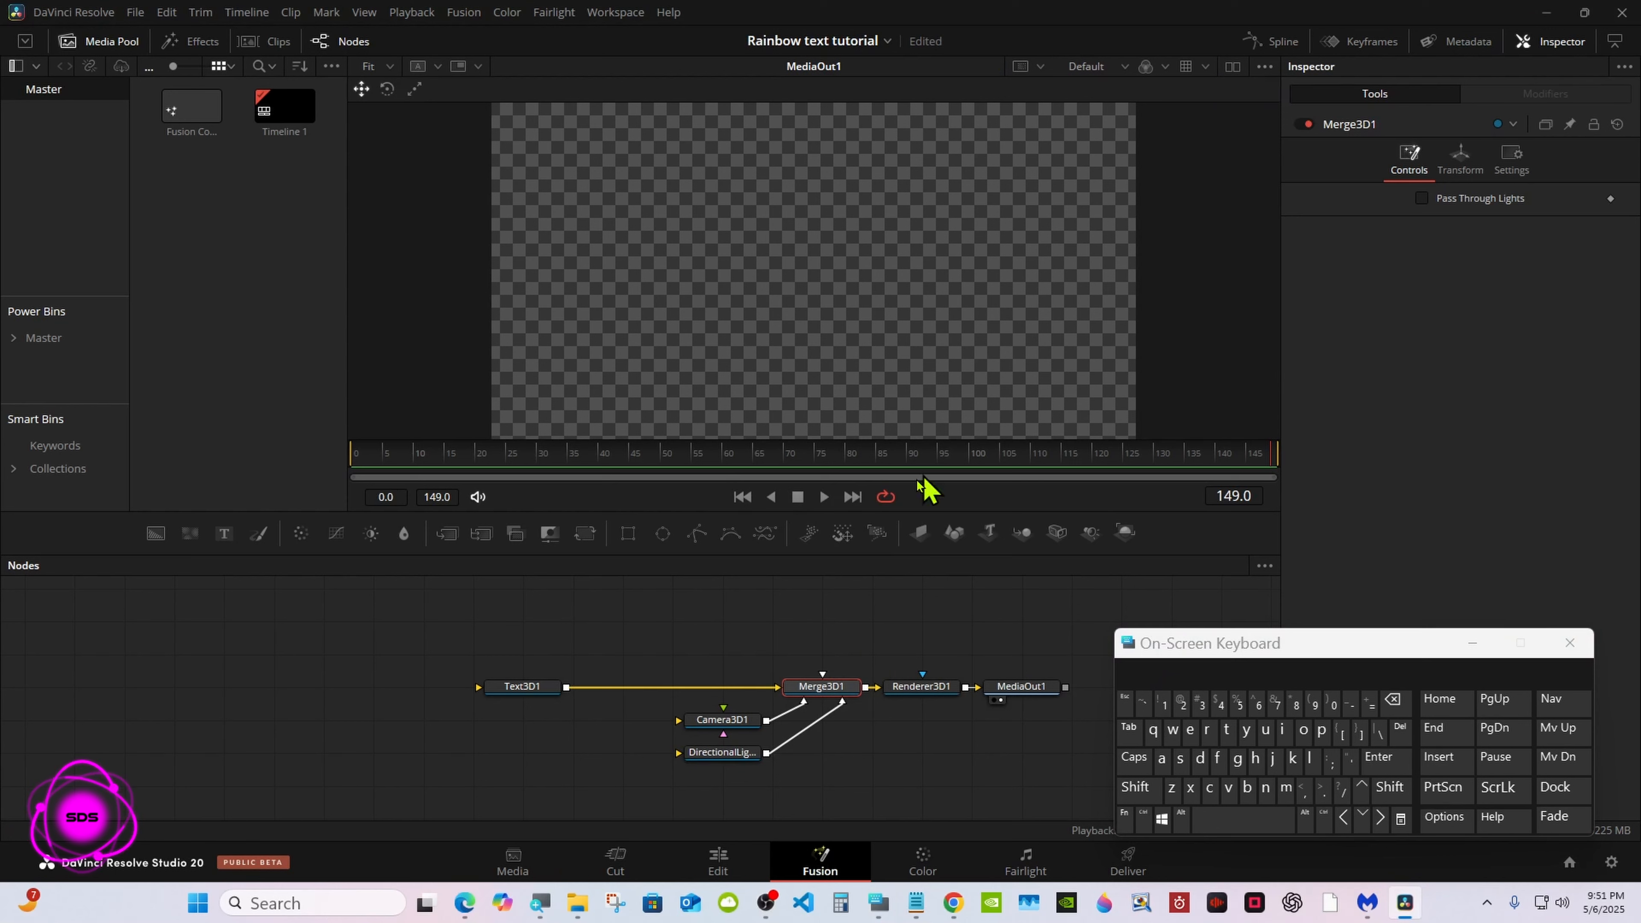
pyautogui.click(529, 688)
pyautogui.click(1350, 262)
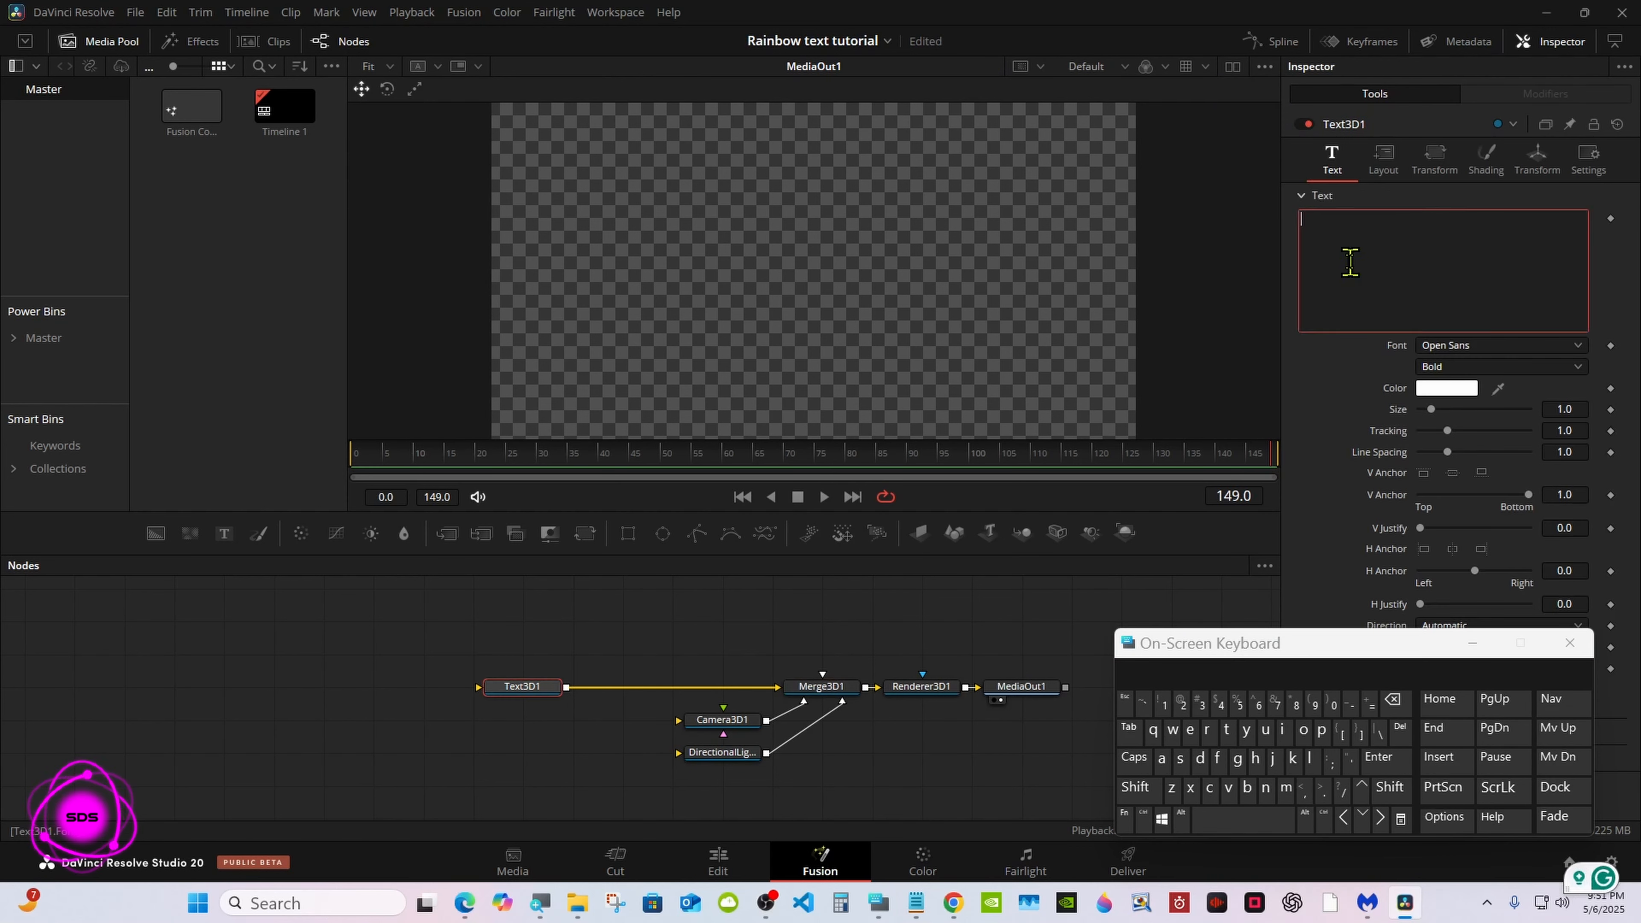
pyautogui.click(1134, 758)
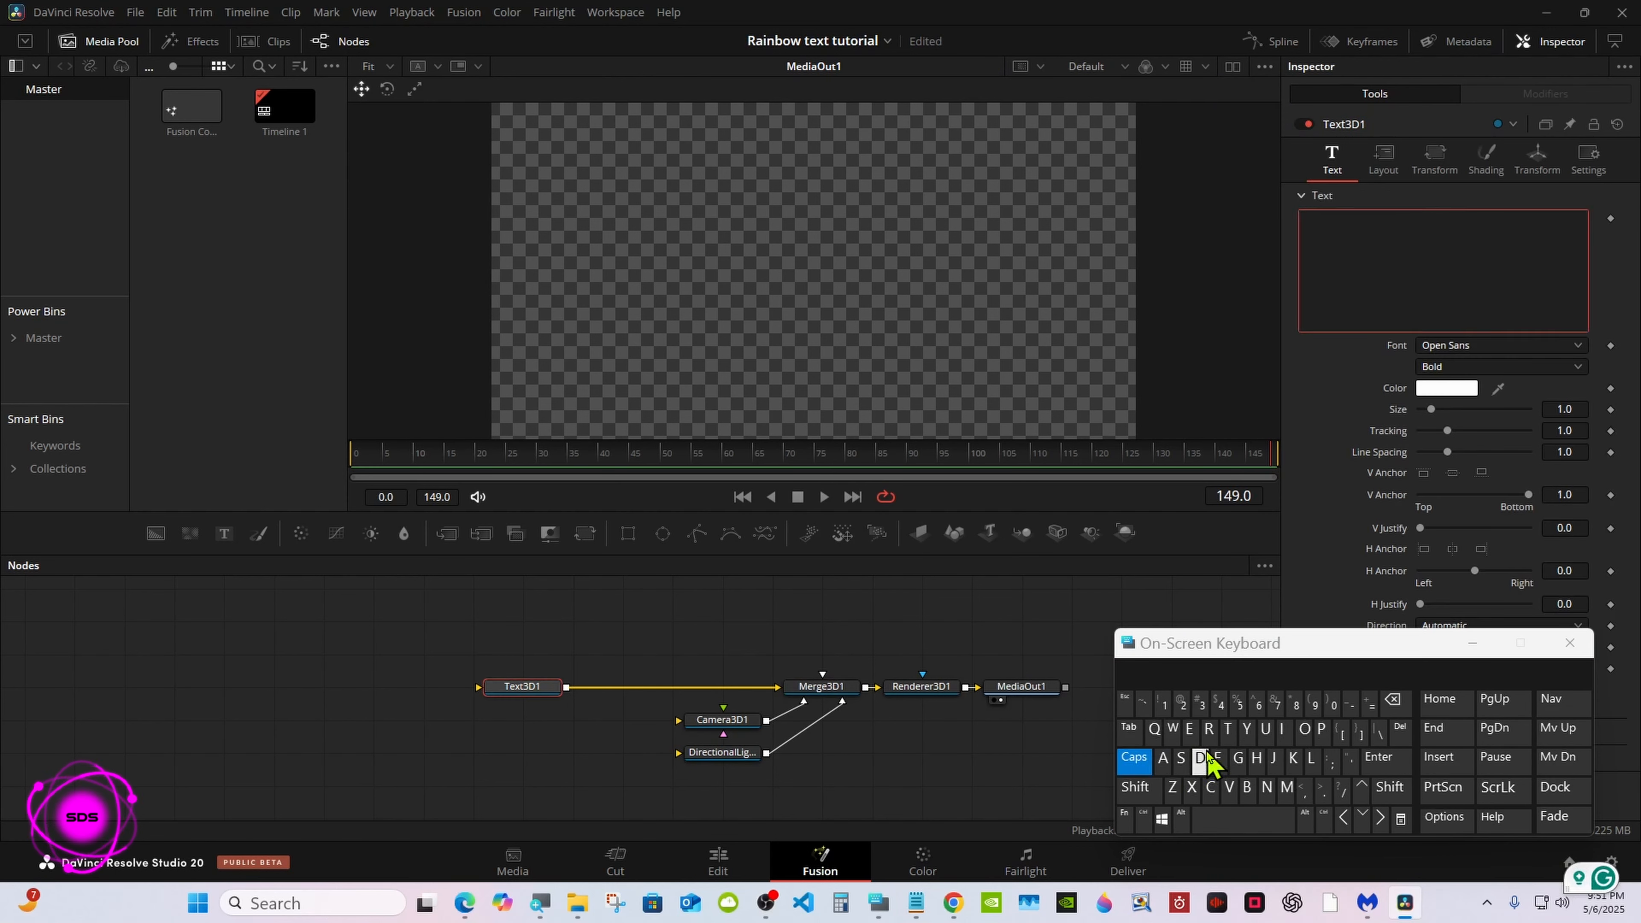
pyautogui.click(1207, 731)
pyautogui.click(1189, 728)
pyautogui.click(1182, 758)
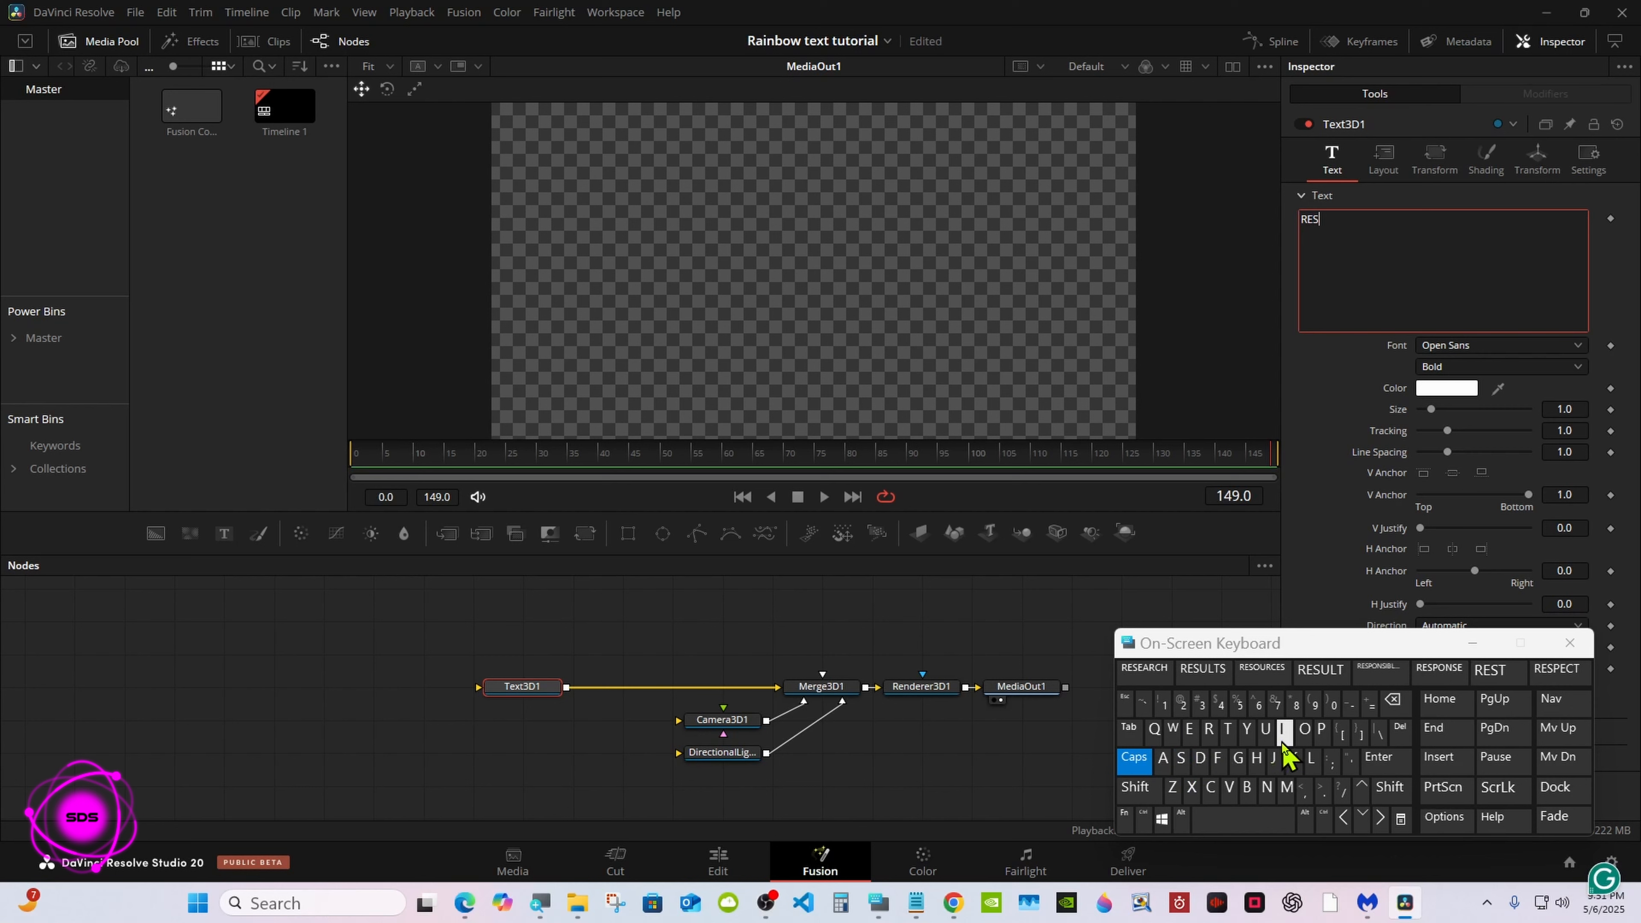
pyautogui.click(1304, 729)
pyautogui.click(1321, 675)
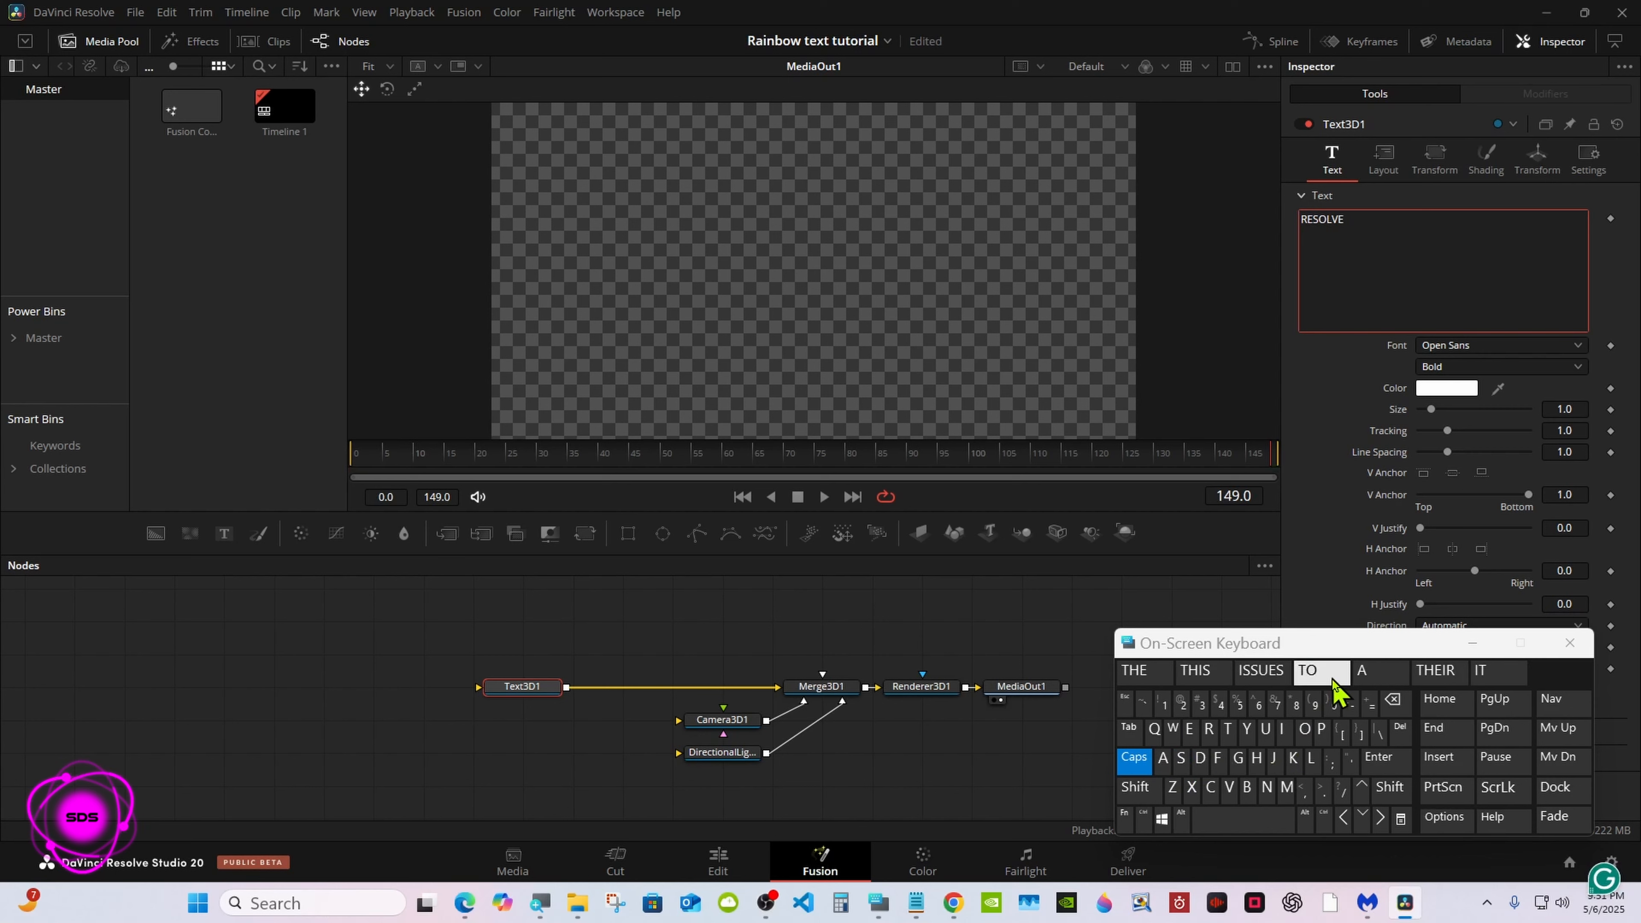
pyautogui.click(1392, 702)
pyautogui.moveTo(1207, 644); pyautogui.dragTo(1206, 663)
pyautogui.click(1132, 758)
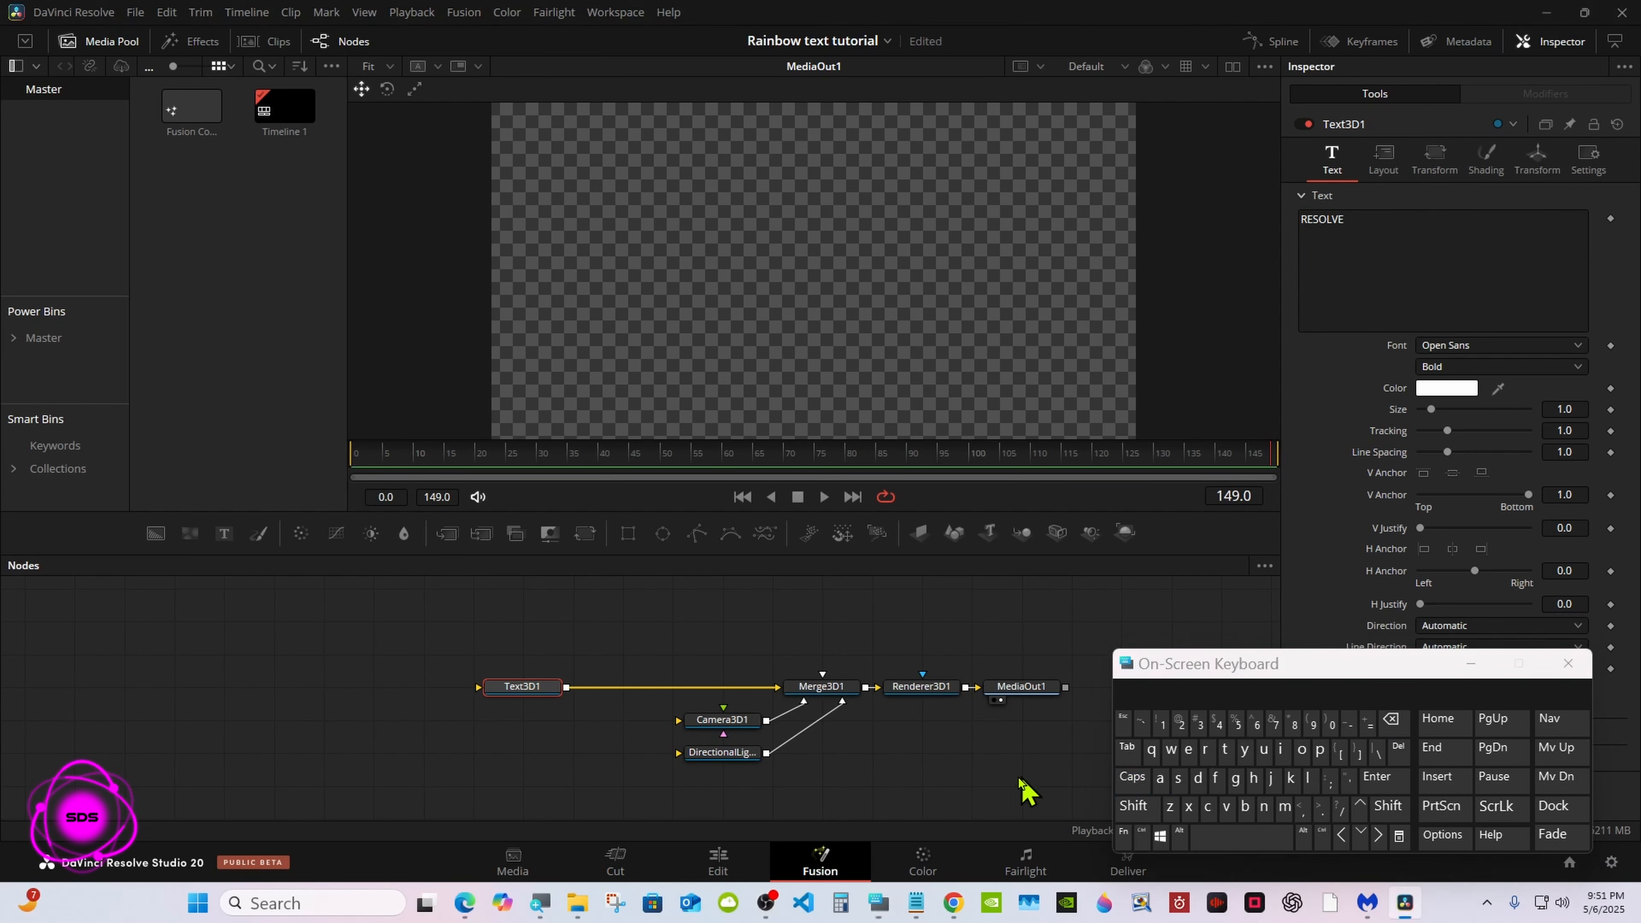
# Step: On Camera3D1's transform, enable Use Target and set the Z translation to about 6.96
pyautogui.click(722, 720)
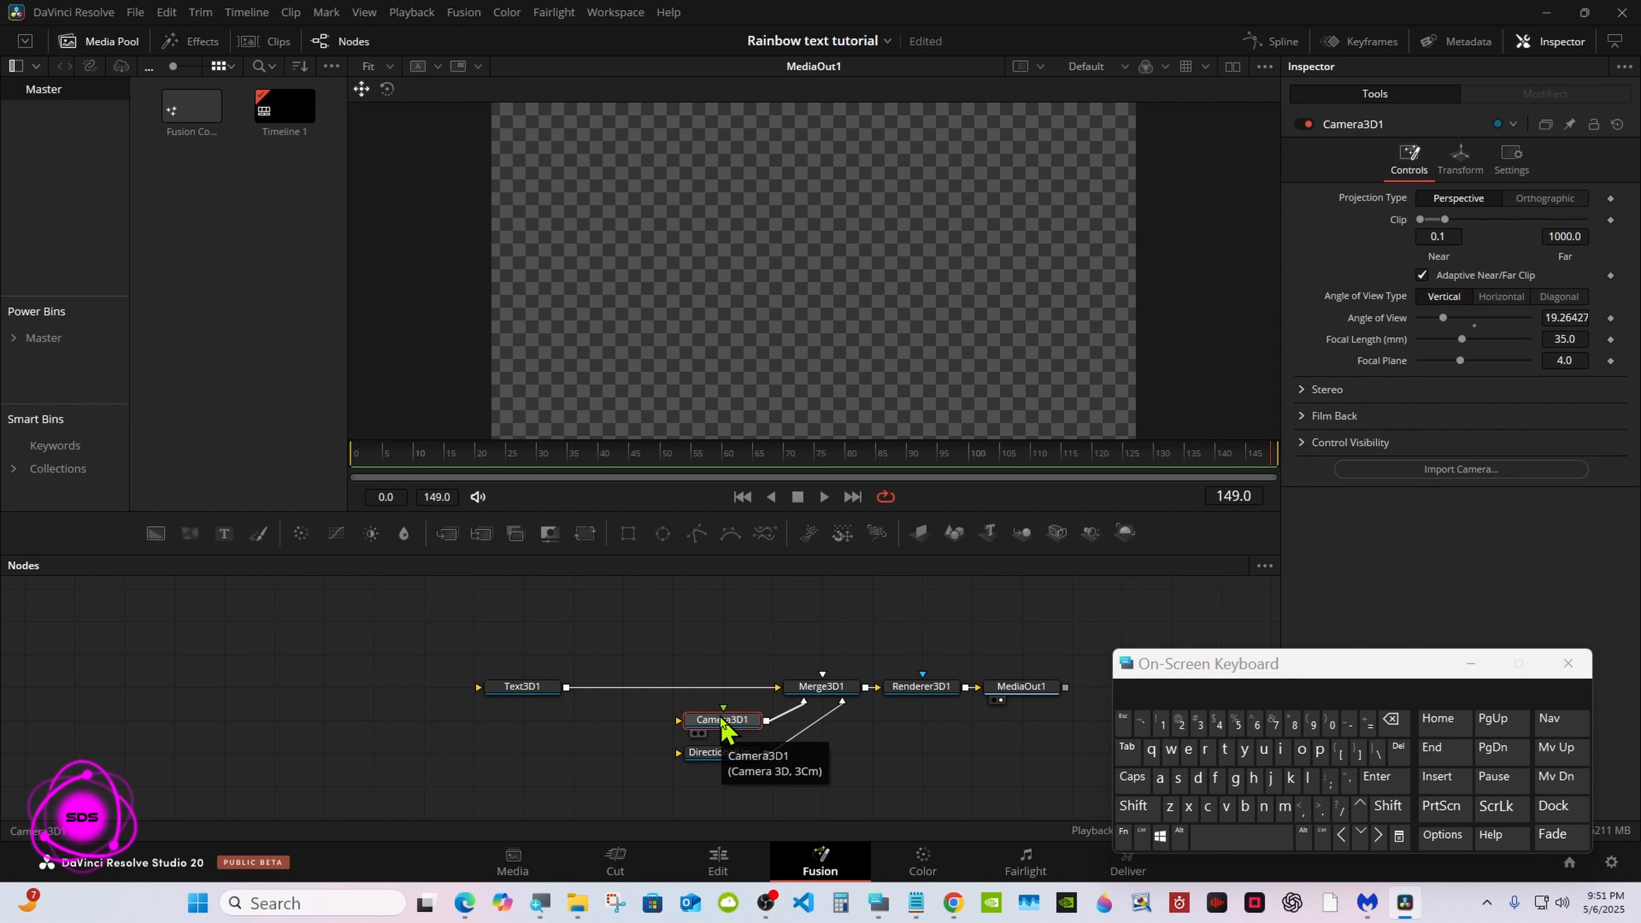
pyautogui.click(1471, 664)
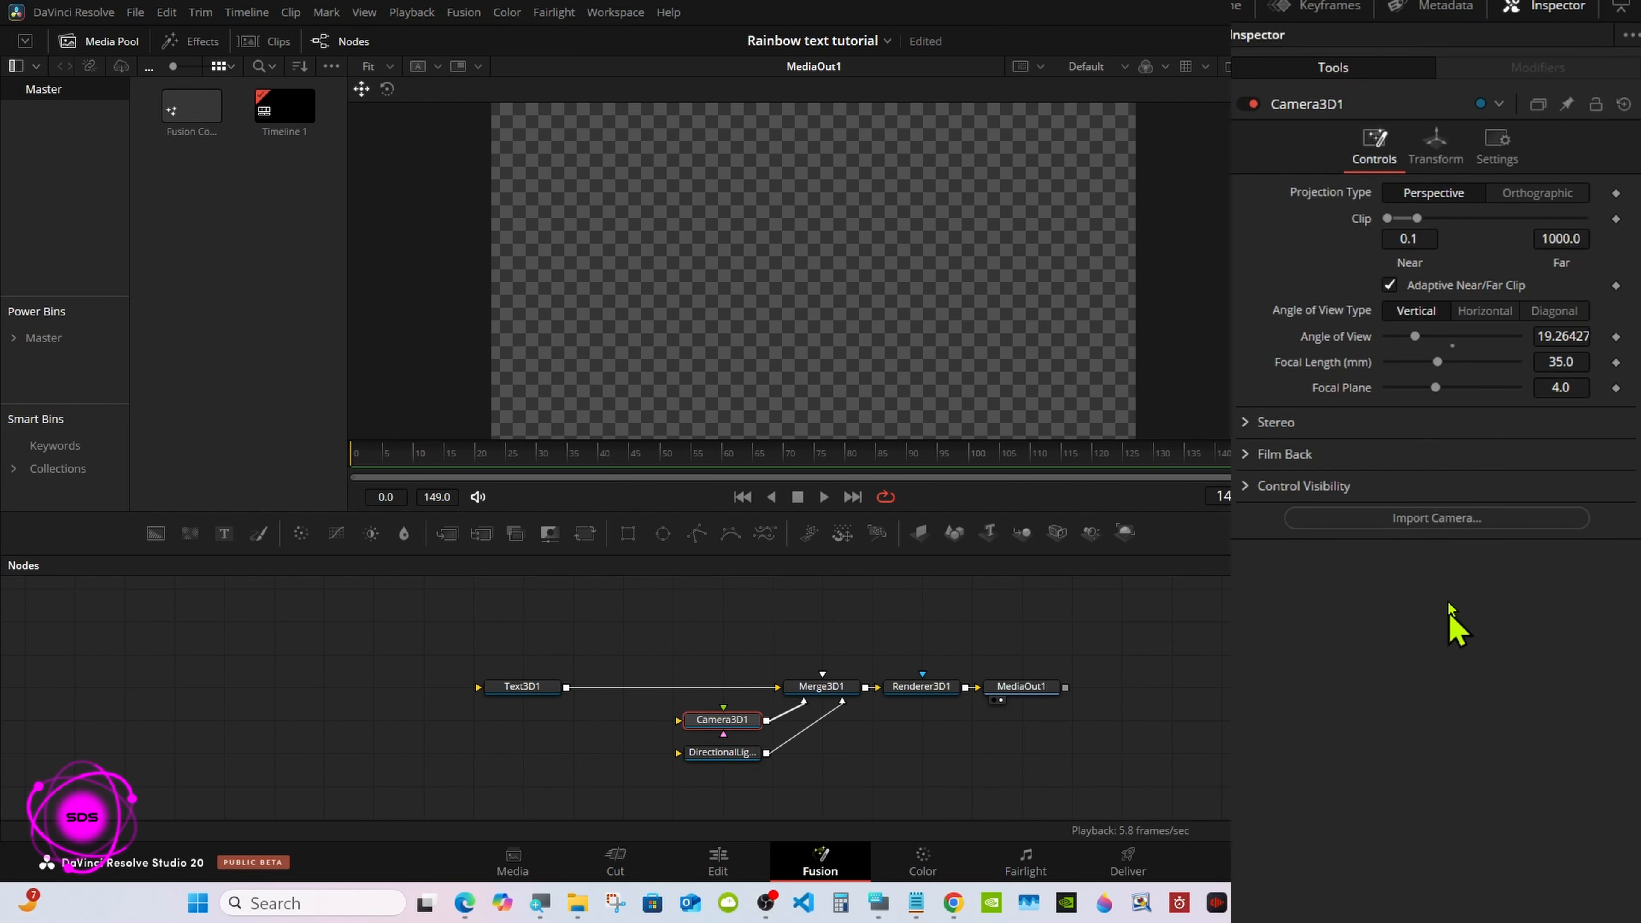
pyautogui.click(1446, 160)
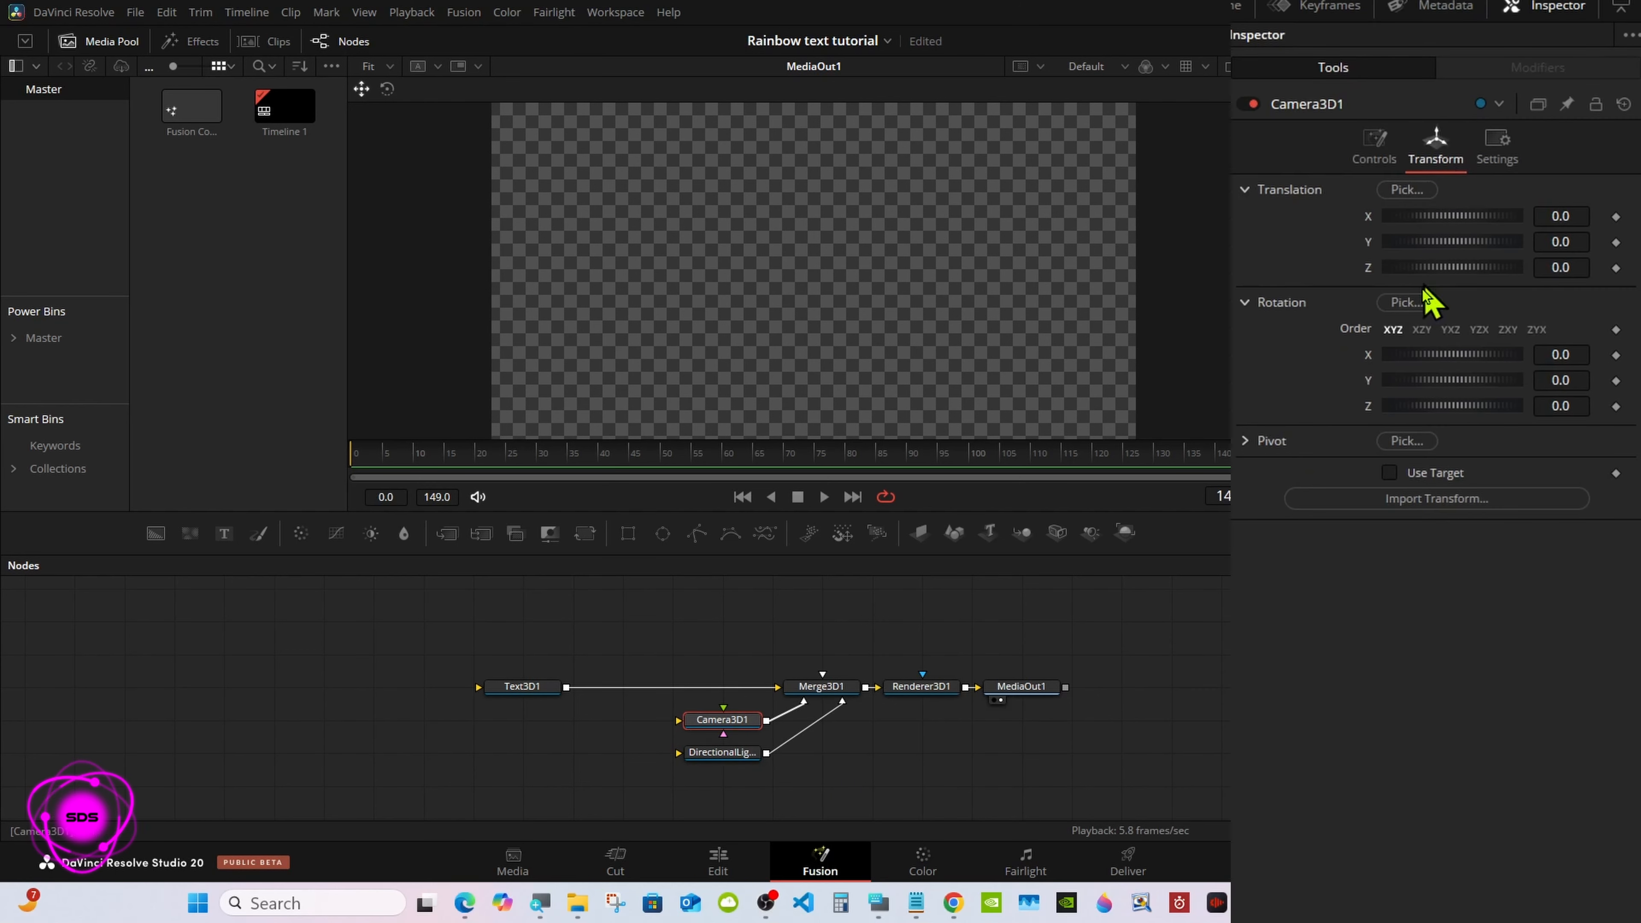
pyautogui.click(1389, 474)
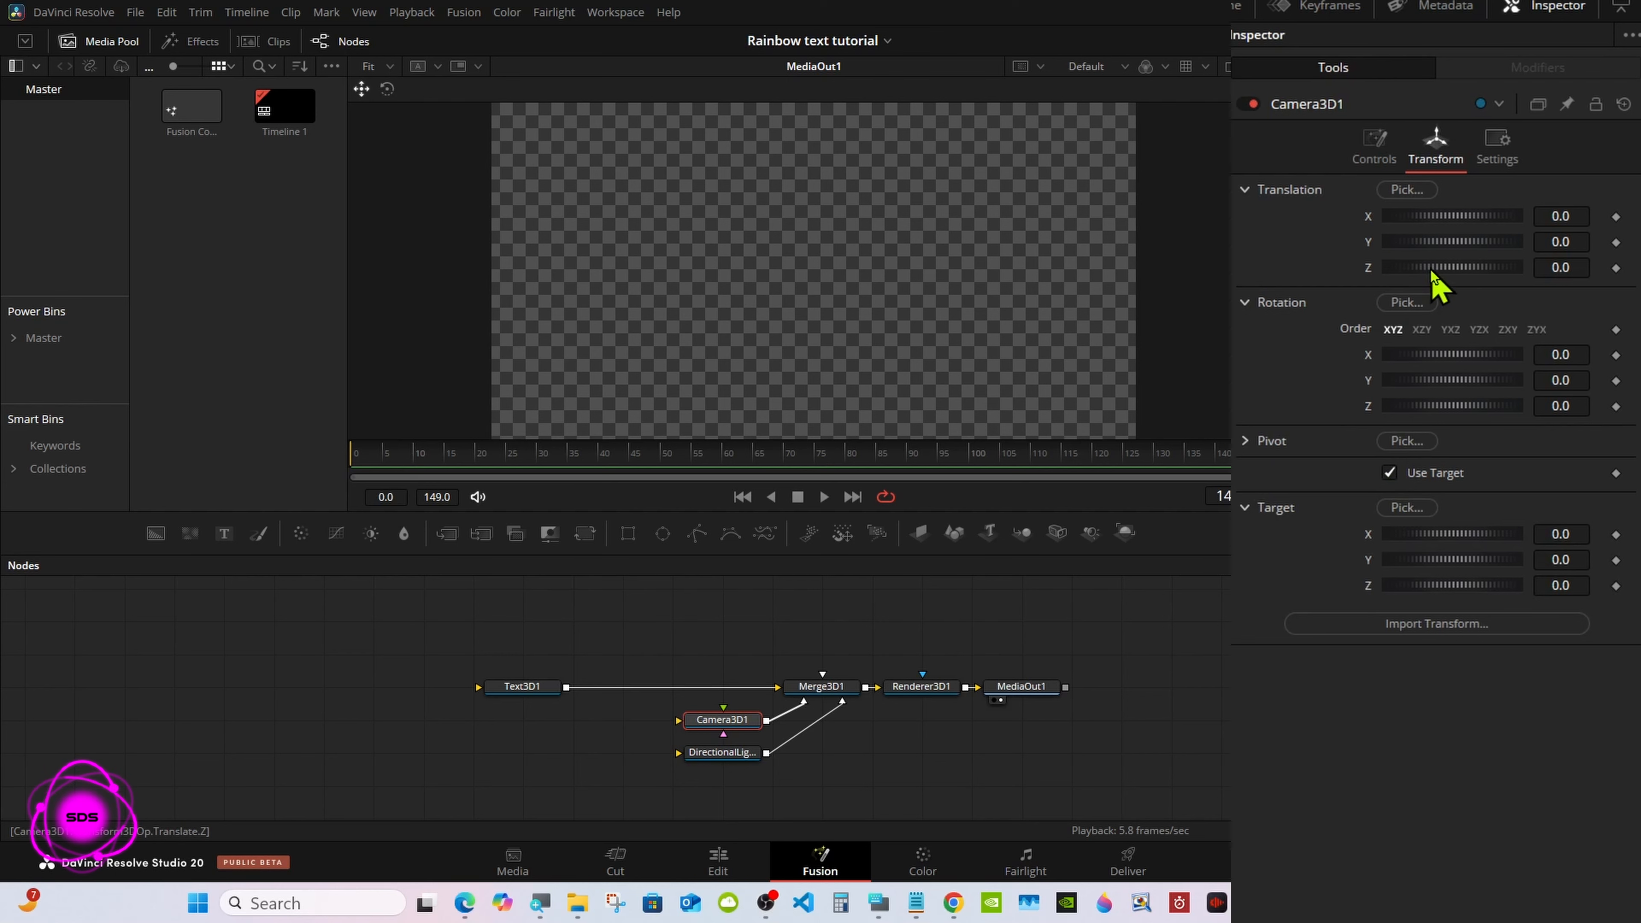
pyautogui.moveTo(1431, 271); pyautogui.dragTo(1479, 271)
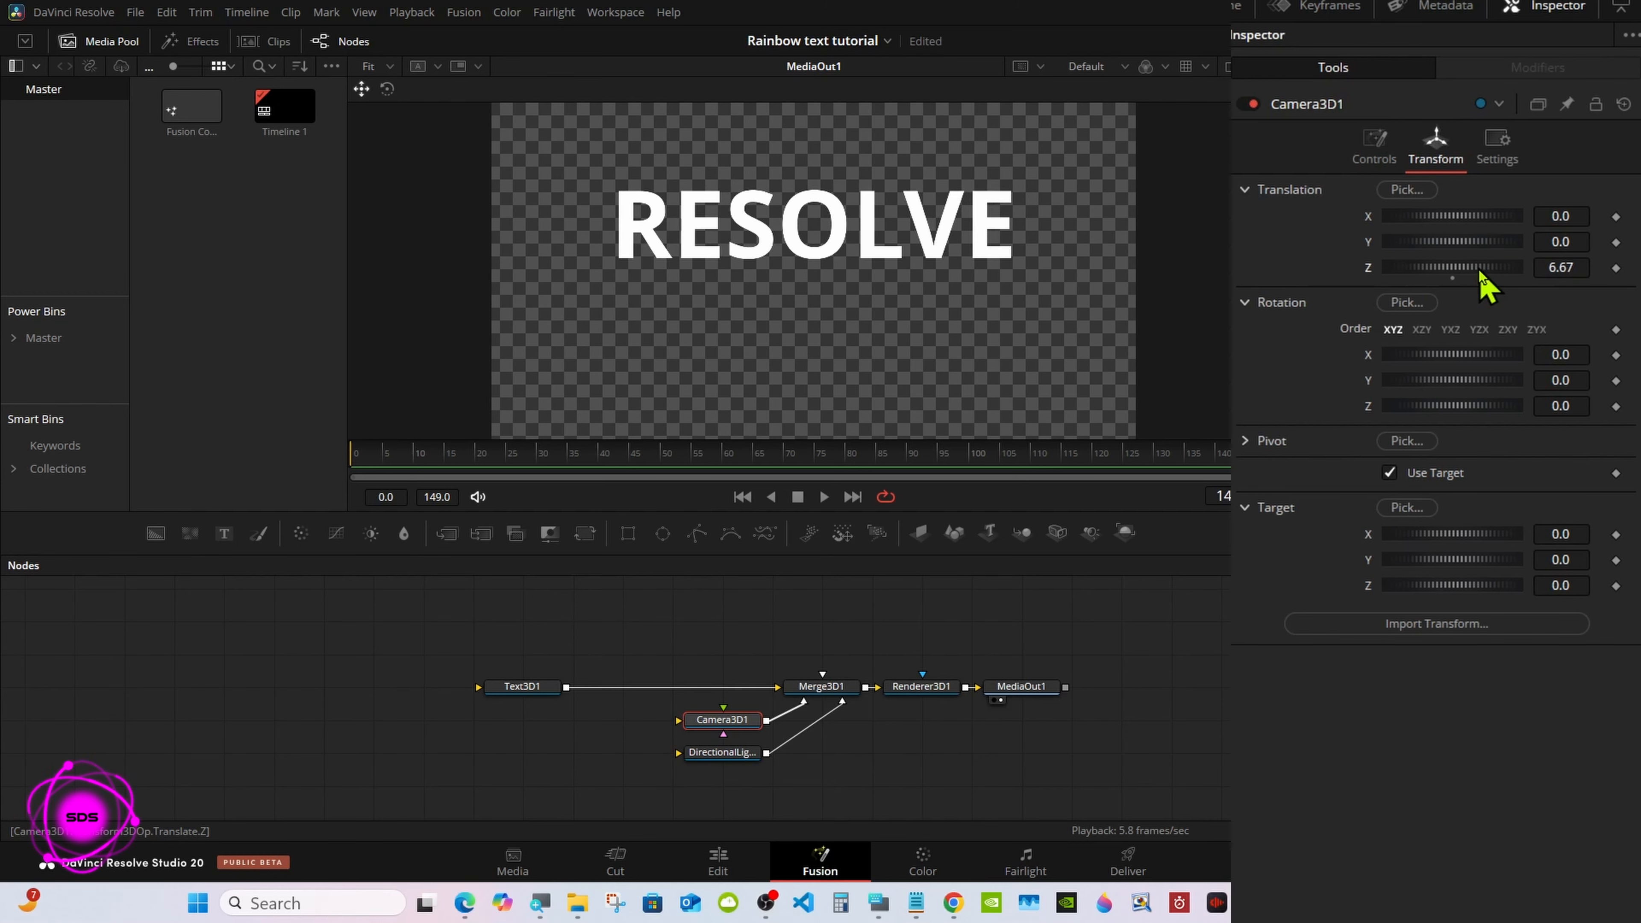
pyautogui.moveTo(1469, 272); pyautogui.dragTo(1472, 274)
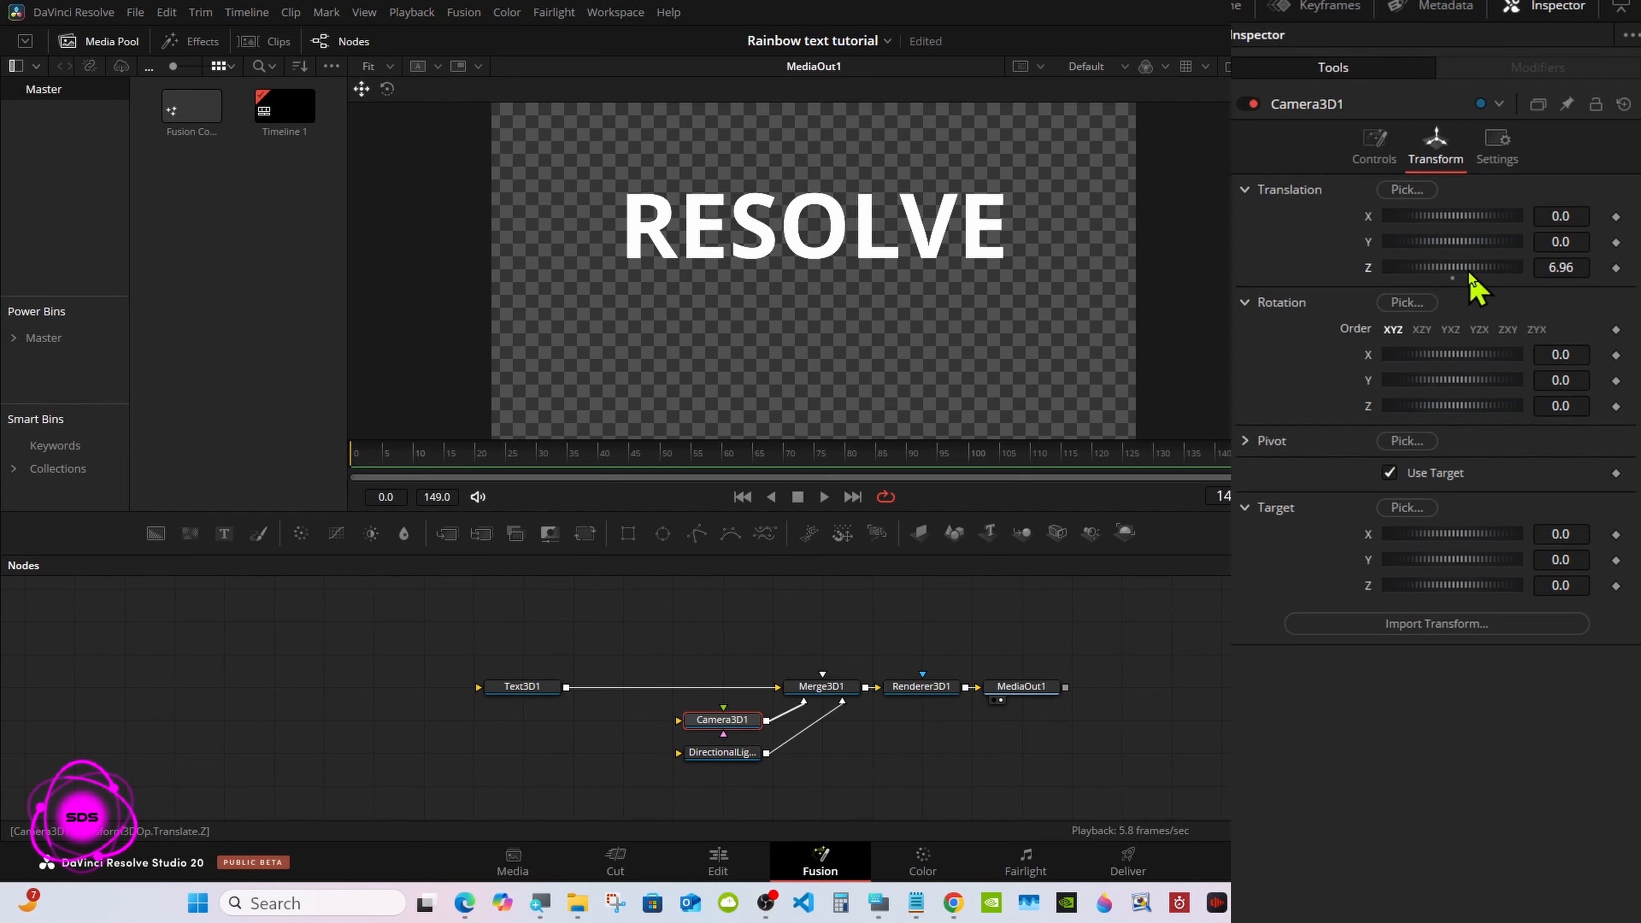
# Step: Set the vertical anchor of the Text3D1 text to center
pyautogui.click(549, 687)
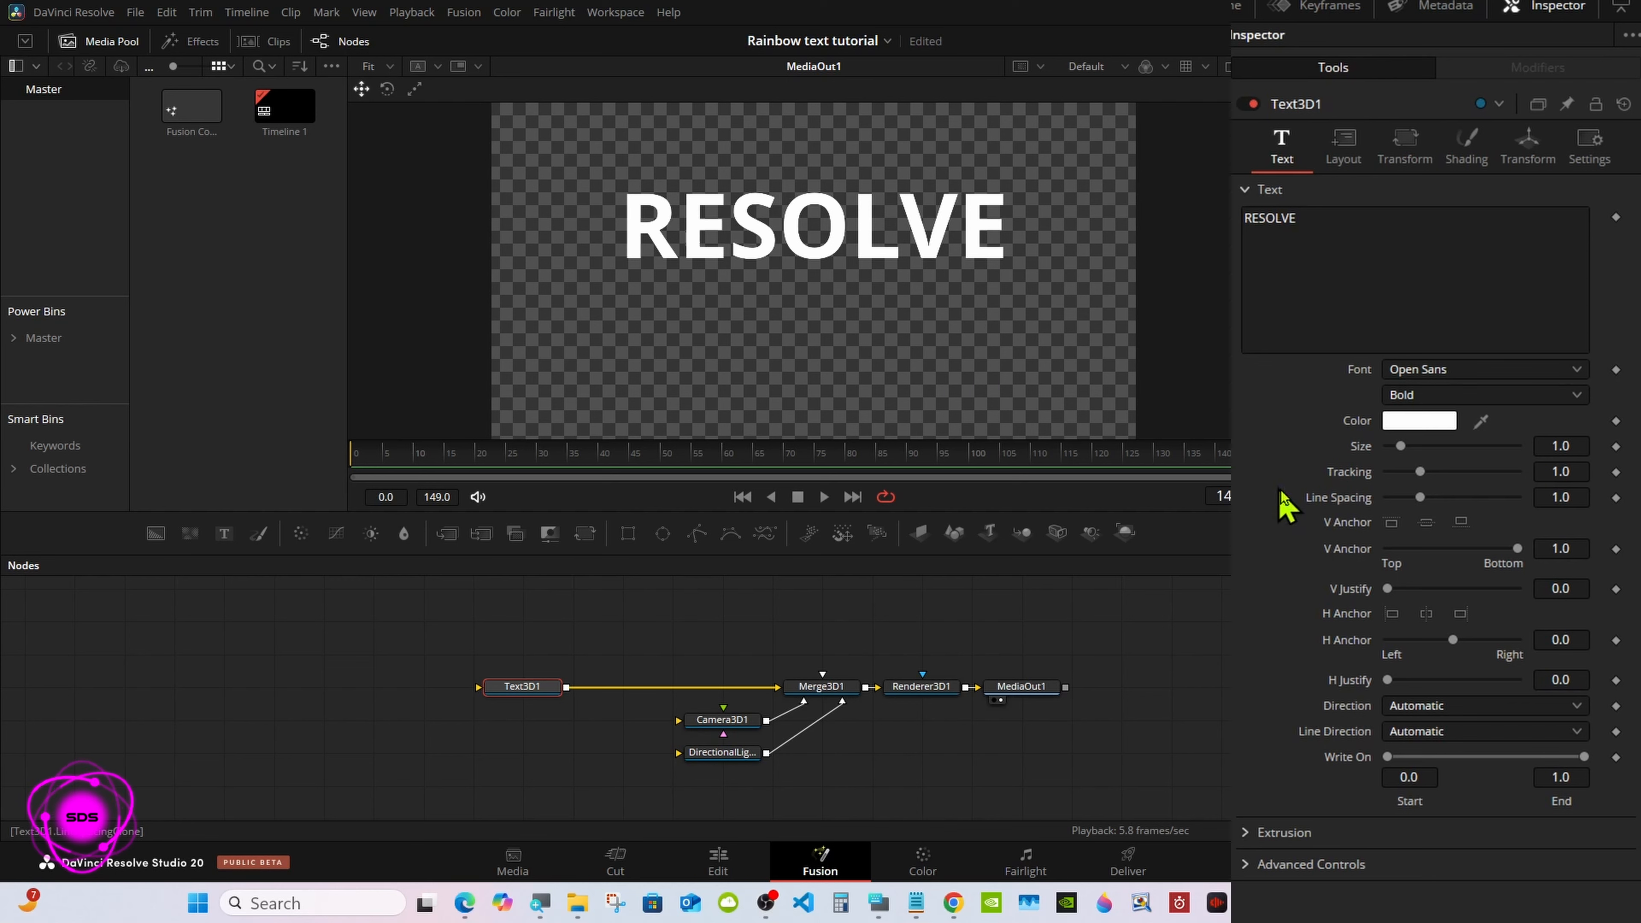
pyautogui.click(1426, 523)
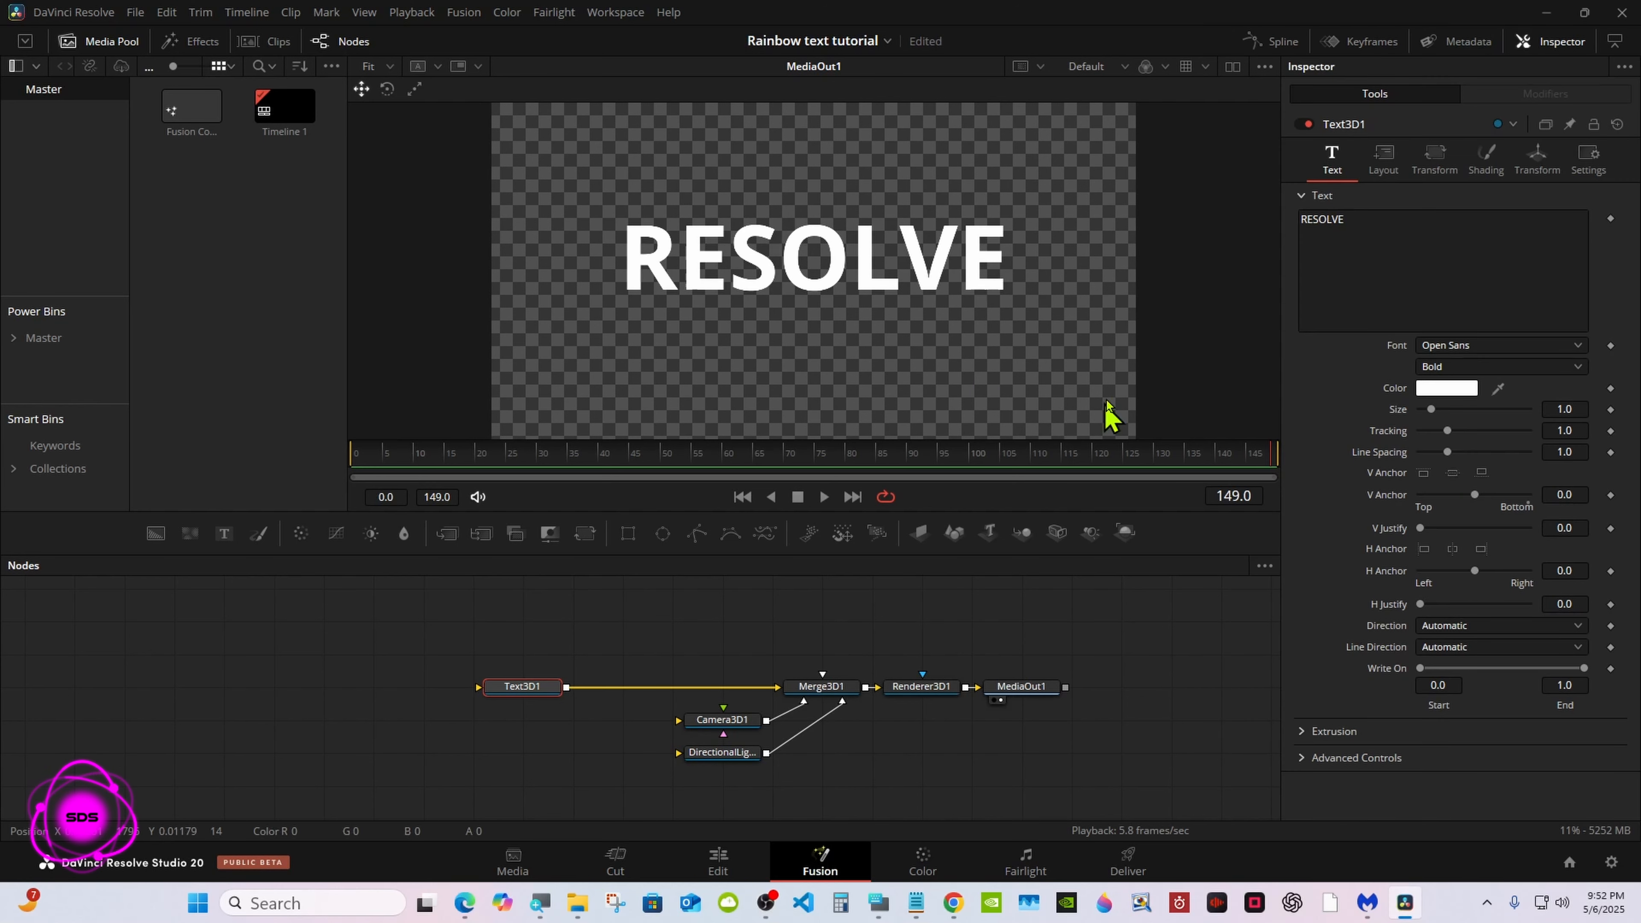
# Step: Return to dual viewers, add a Text+ node before Text3D1, and show it in the empty viewer
pyautogui.click(1233, 71)
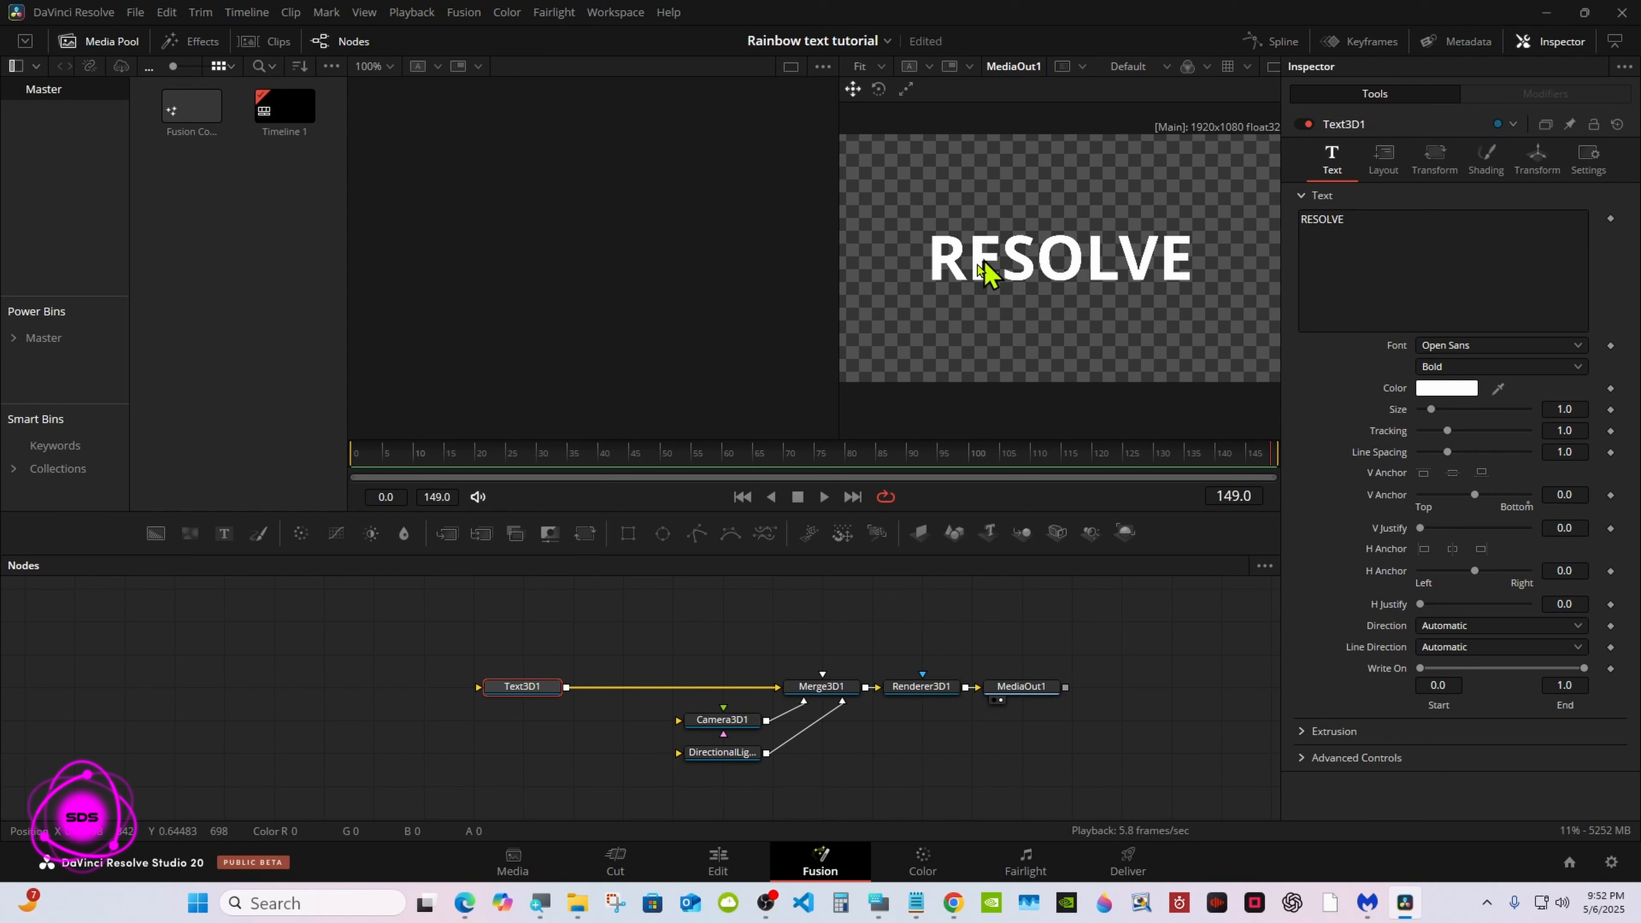
pyautogui.moveTo(223, 536); pyautogui.dragTo(322, 686)
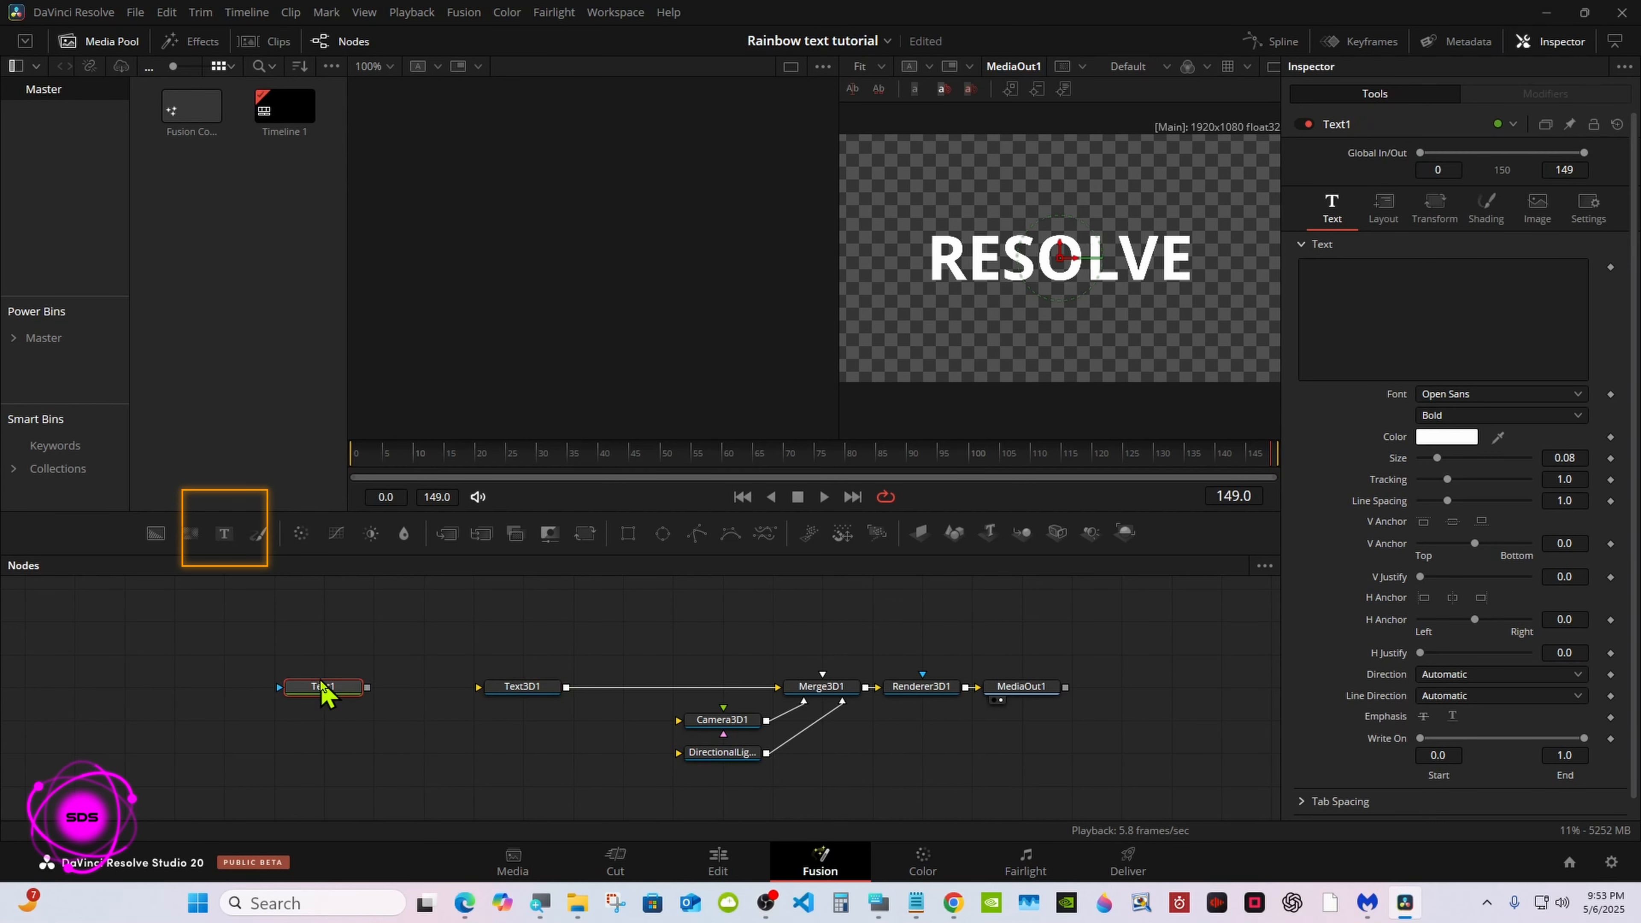
pyautogui.click(297, 701)
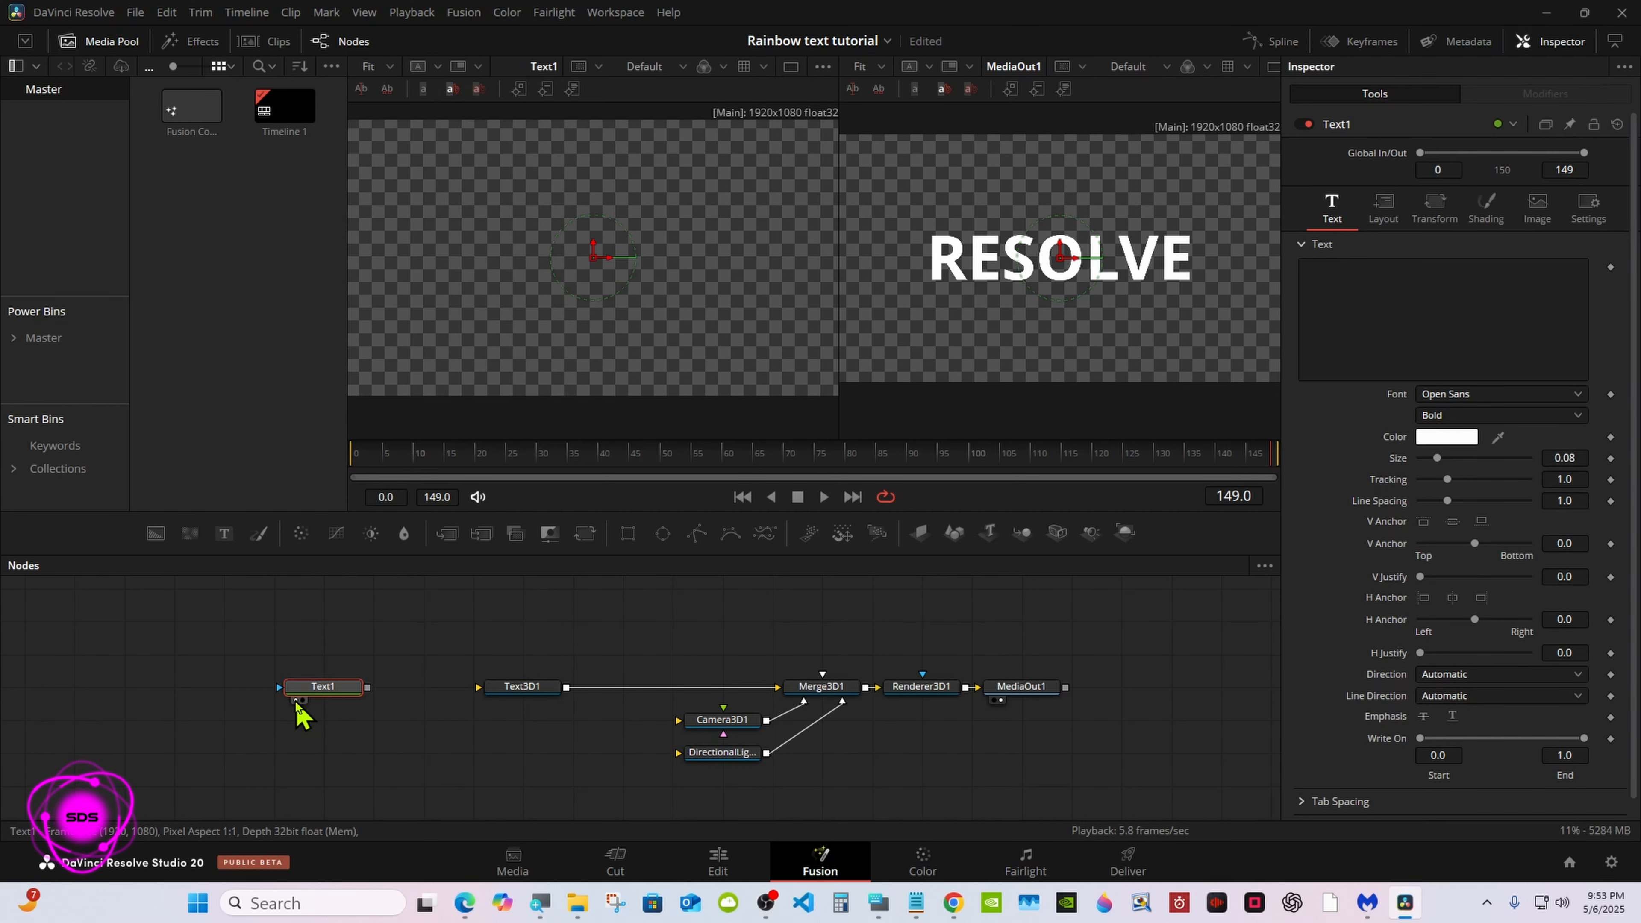
# Step: Enter RESOLVE in capitals as the text of the Text1 node
pyautogui.click(867, 896)
pyautogui.moveTo(1176, 671); pyautogui.dragTo(1063, 618)
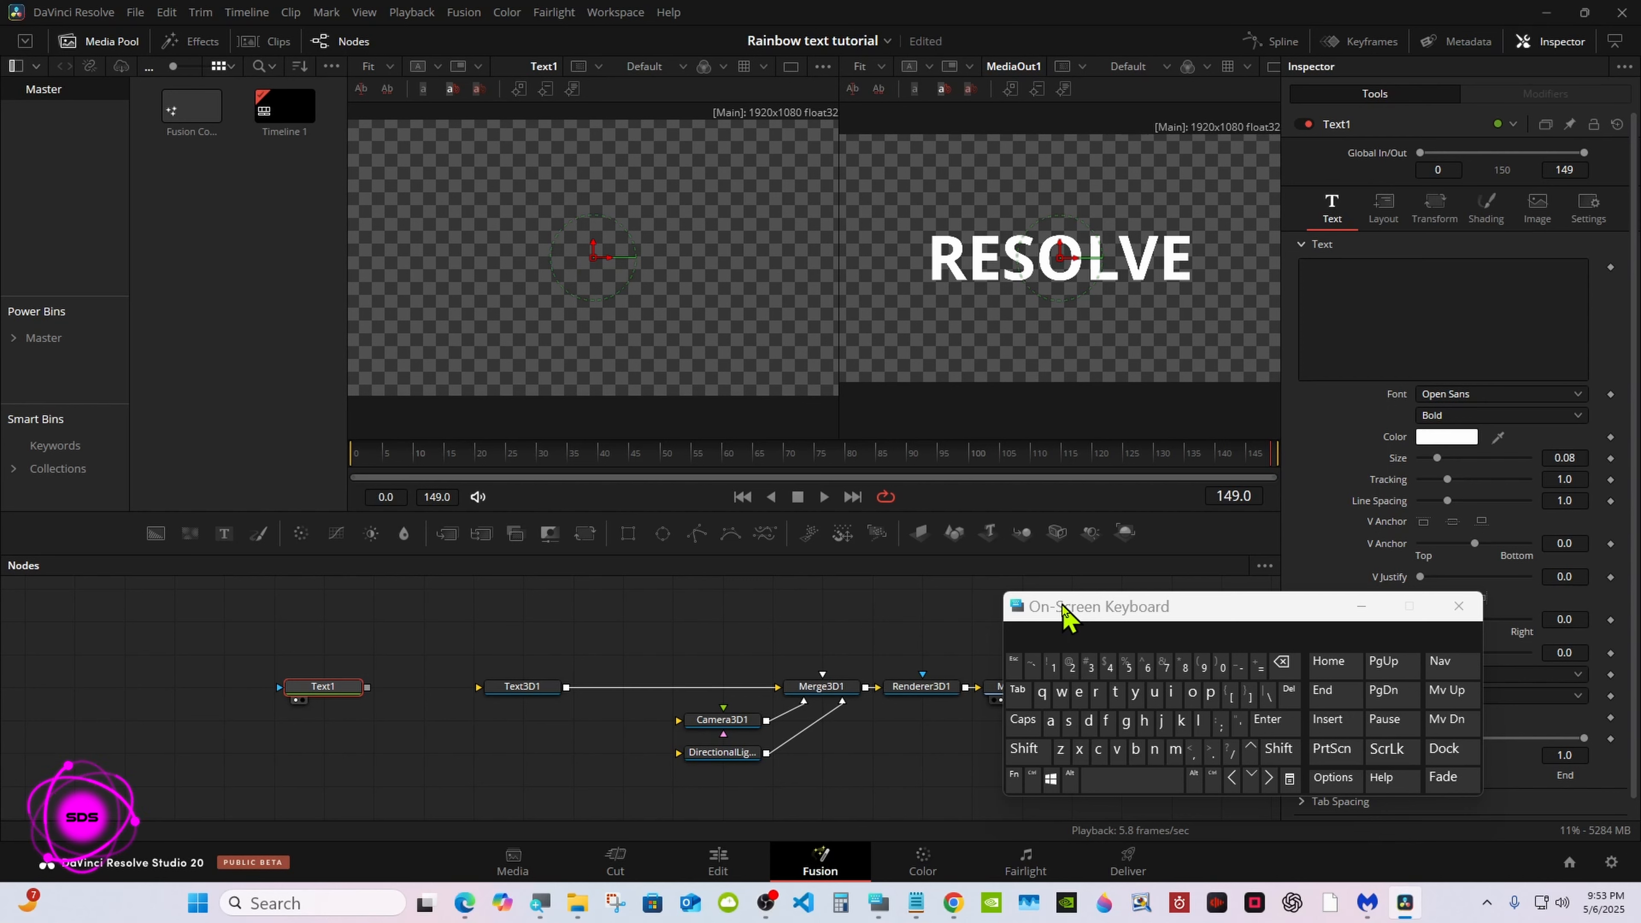
pyautogui.click(1027, 750)
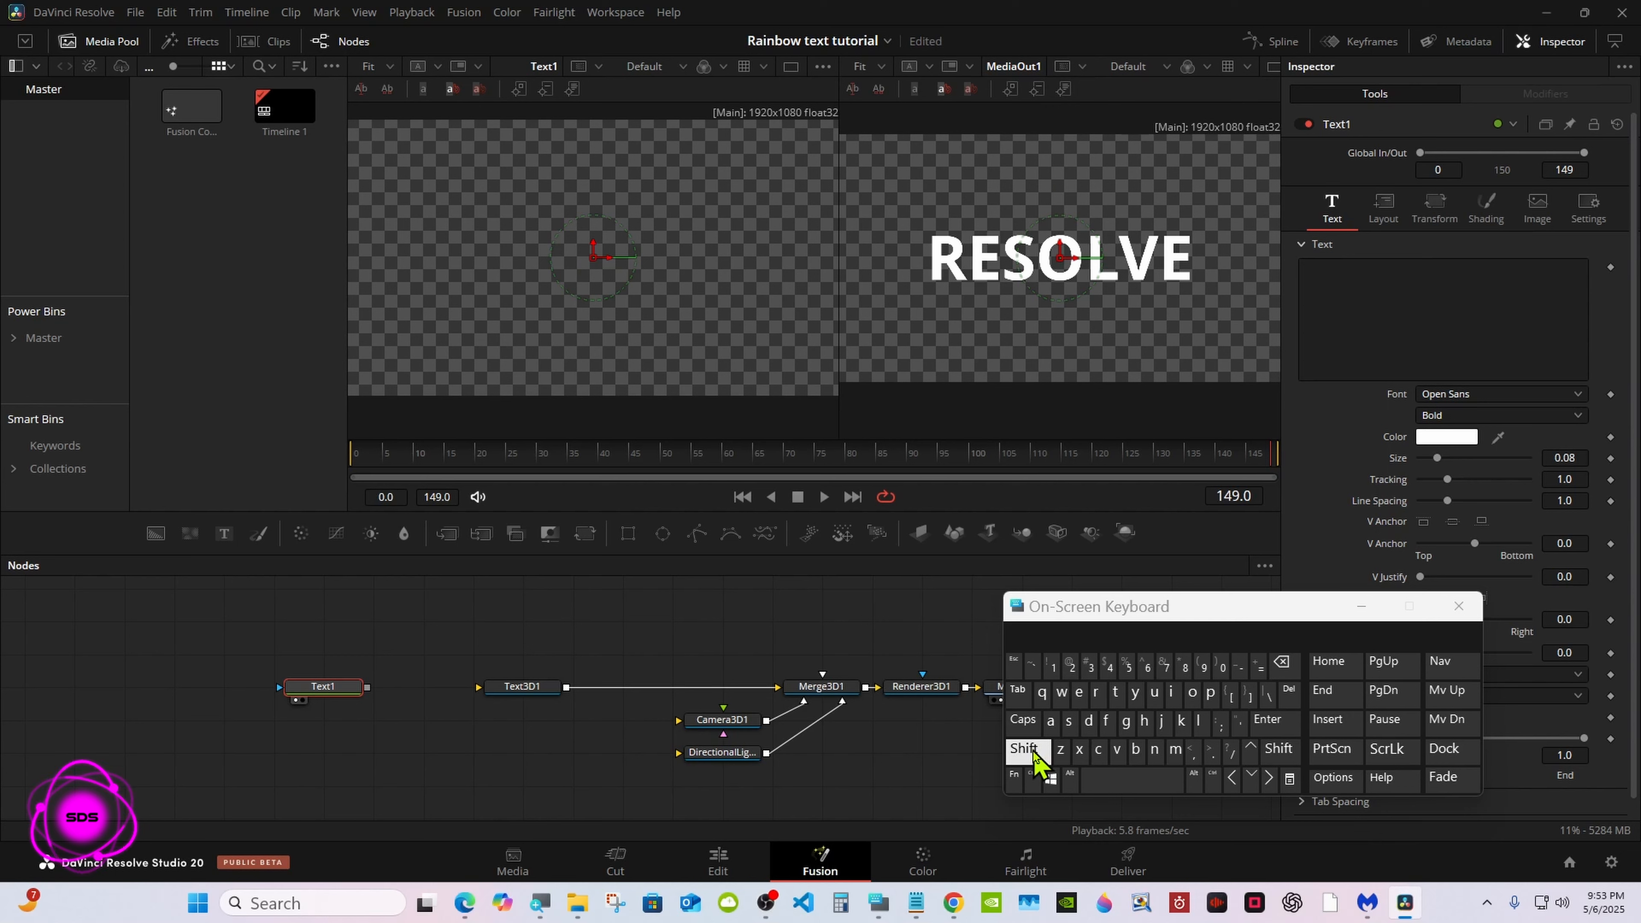
pyautogui.click(1026, 725)
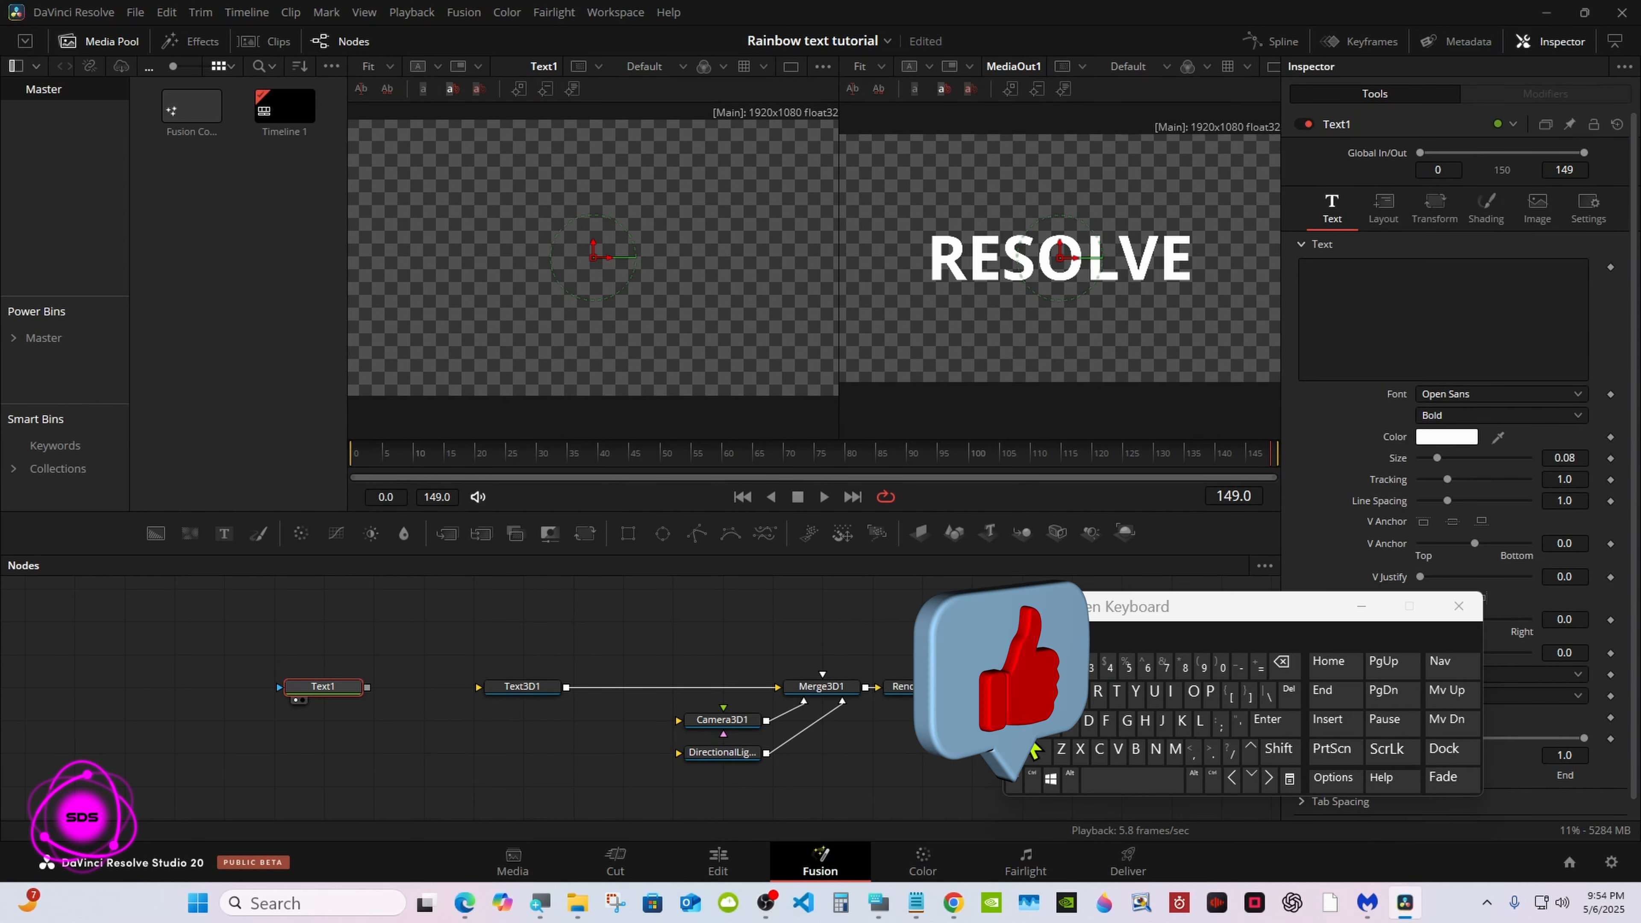
pyautogui.click(1098, 692)
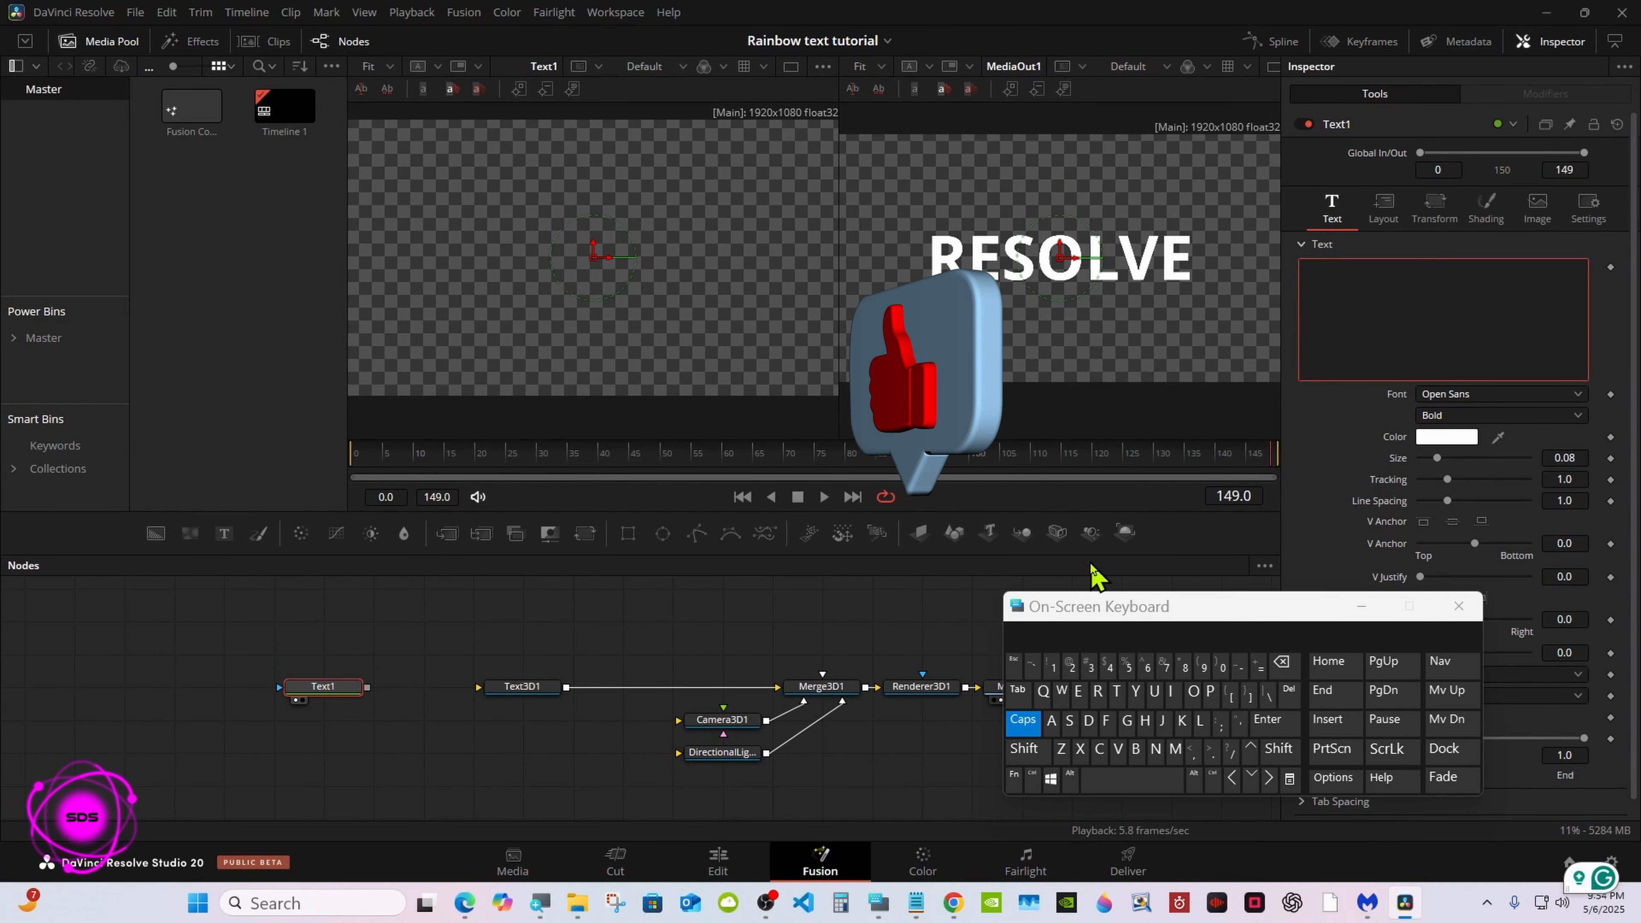
pyautogui.click(1078, 691)
pyautogui.click(1069, 721)
pyautogui.click(1193, 692)
pyautogui.click(1199, 721)
pyautogui.click(1117, 750)
pyautogui.click(1078, 692)
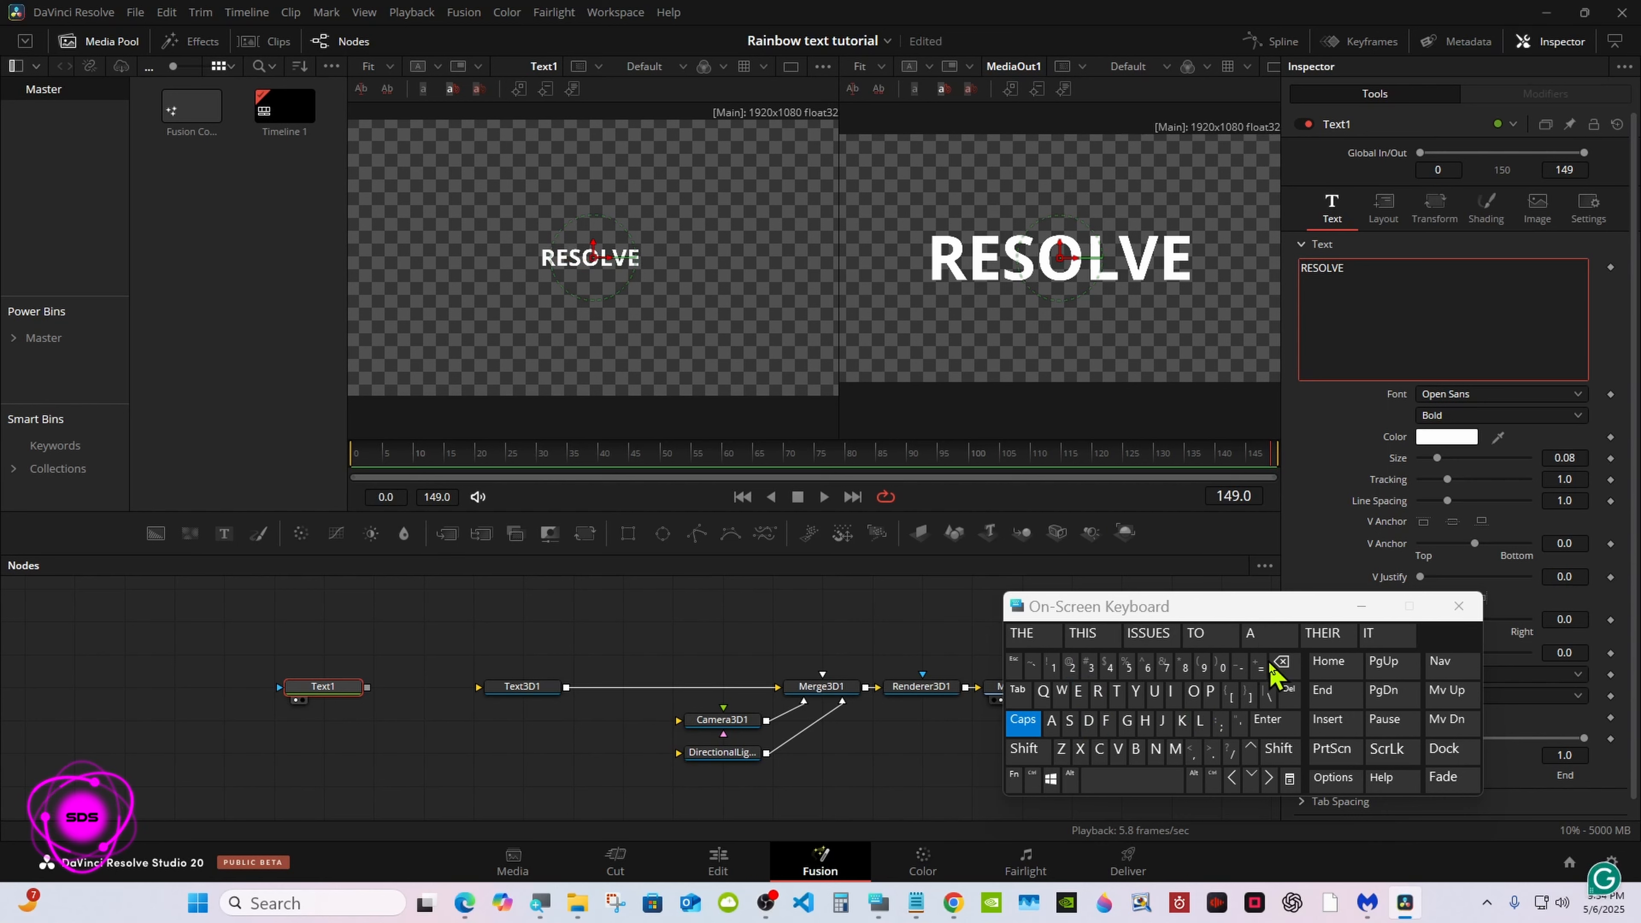
# Step: Increase the Text1 size to about 0.2165 to match the 3D text
pyautogui.moveTo(1437, 459); pyautogui.dragTo(1466, 463)
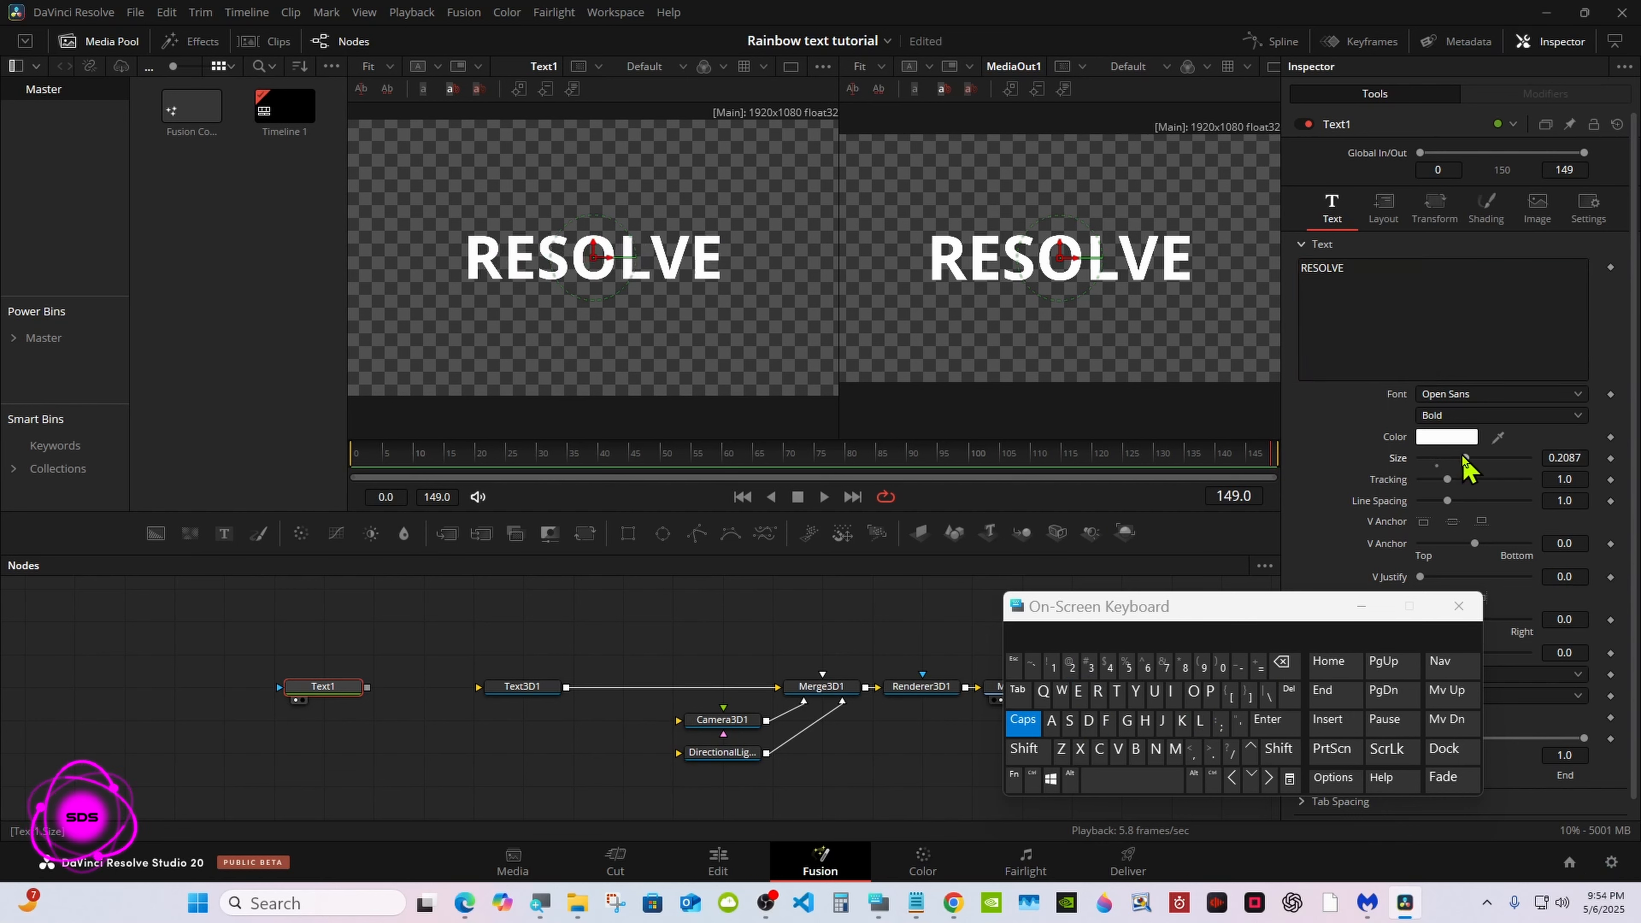
pyautogui.moveTo(1466, 462); pyautogui.dragTo(1468, 461)
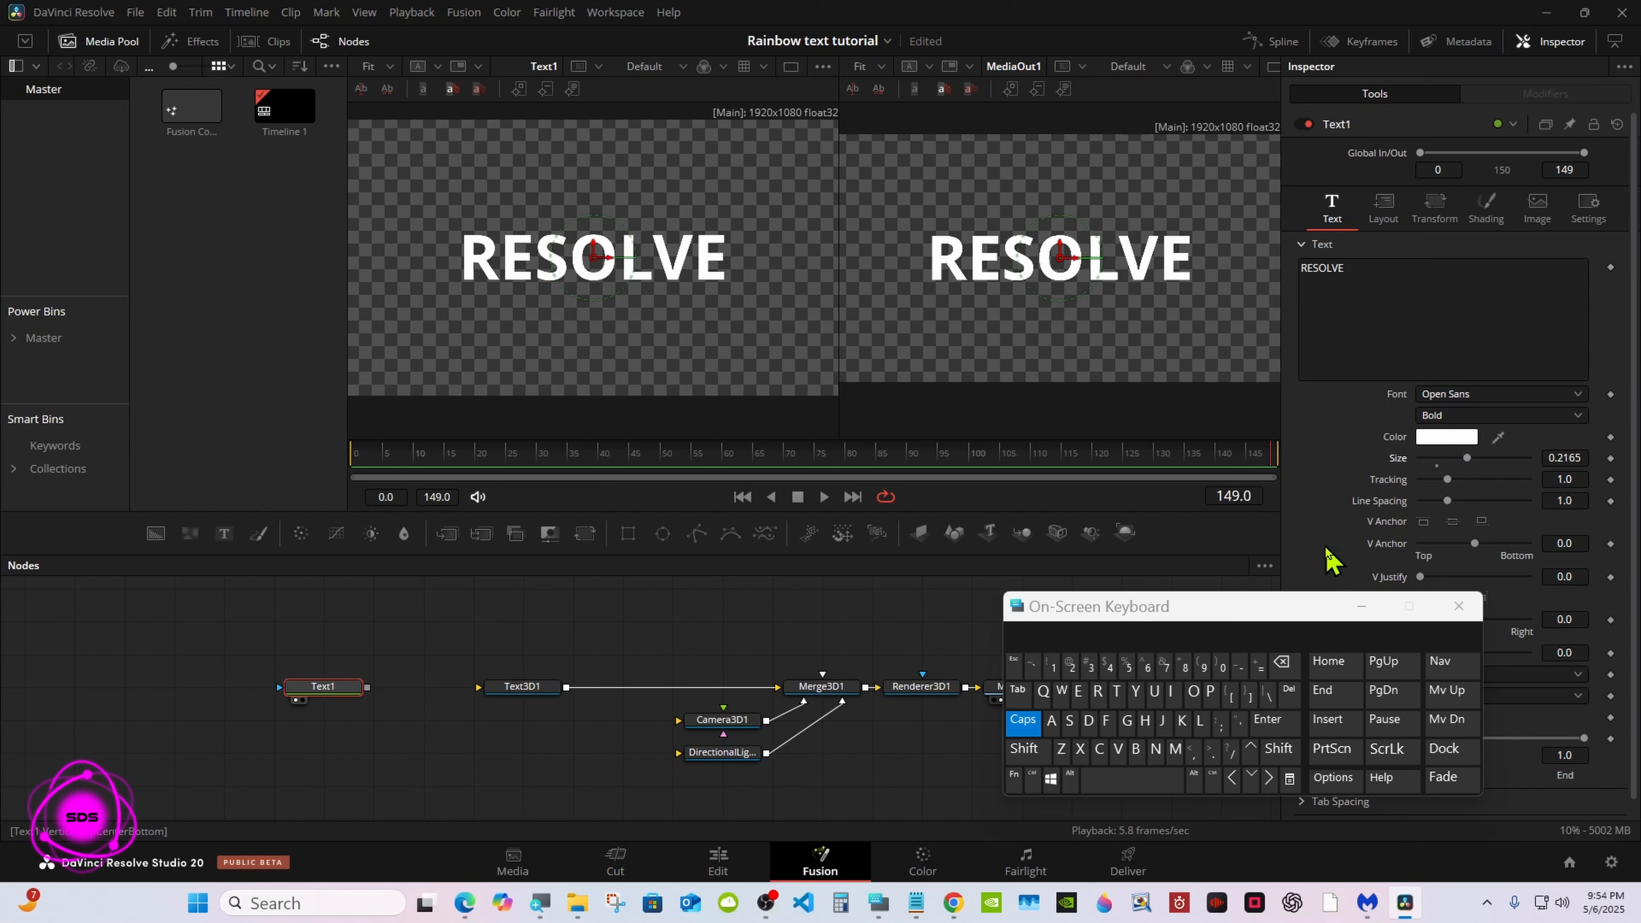
pyautogui.moveTo(1253, 614); pyautogui.dragTo(1167, 653)
# Step: Set the font of the Text3D1 text to Teko
pyautogui.click(527, 687)
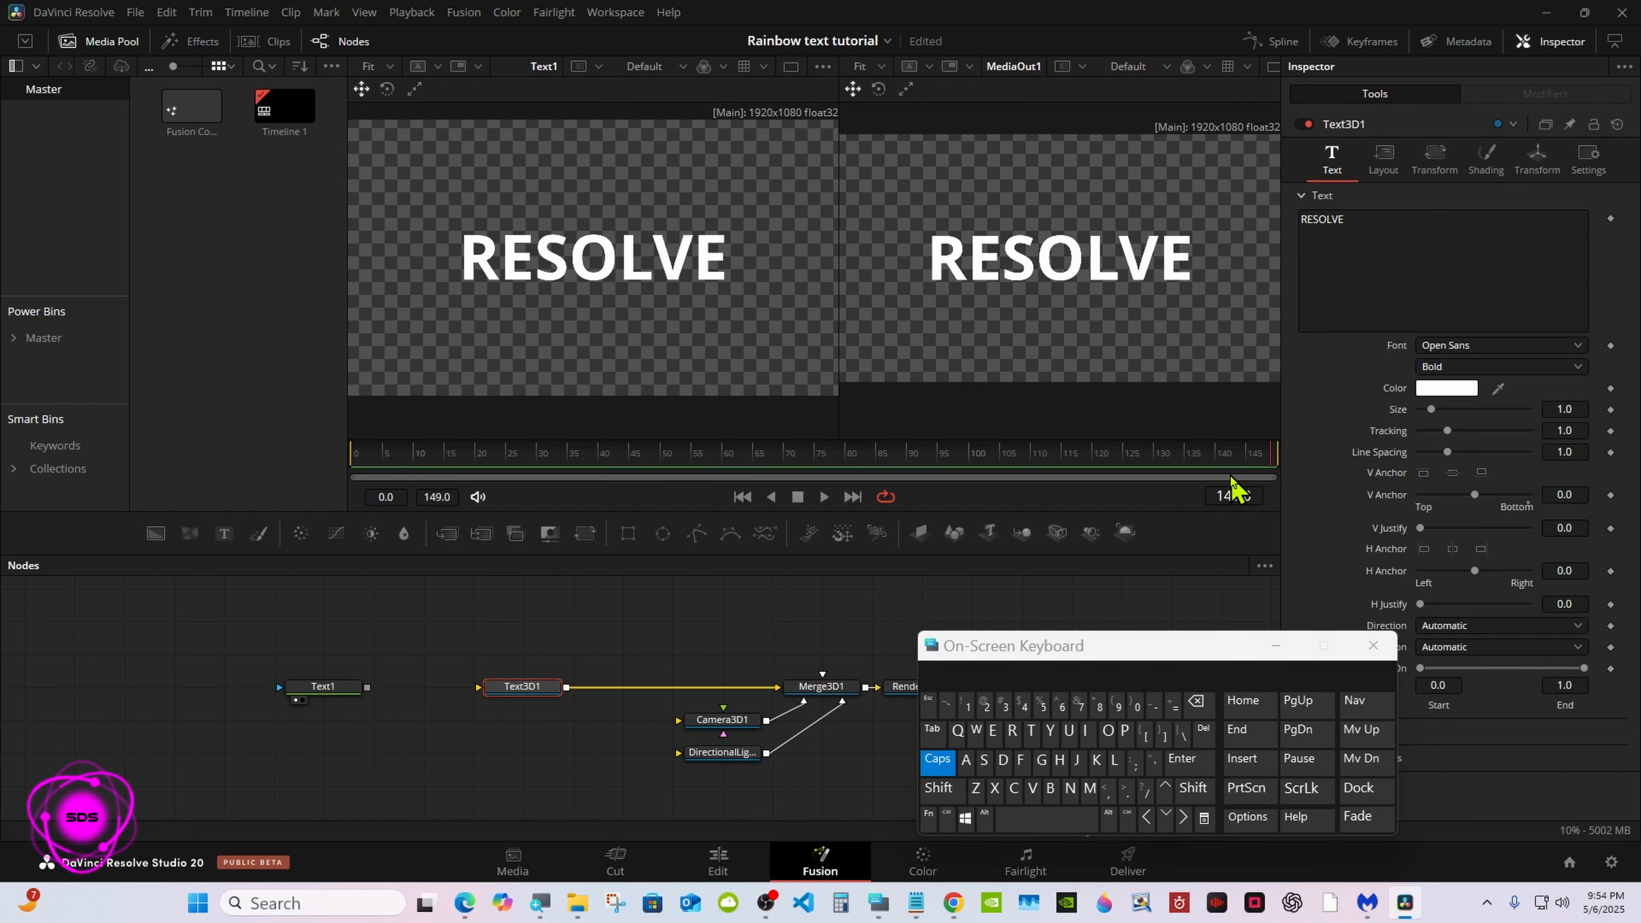
pyautogui.moveTo(1215, 643); pyautogui.dragTo(1053, 647)
pyautogui.click(1438, 347)
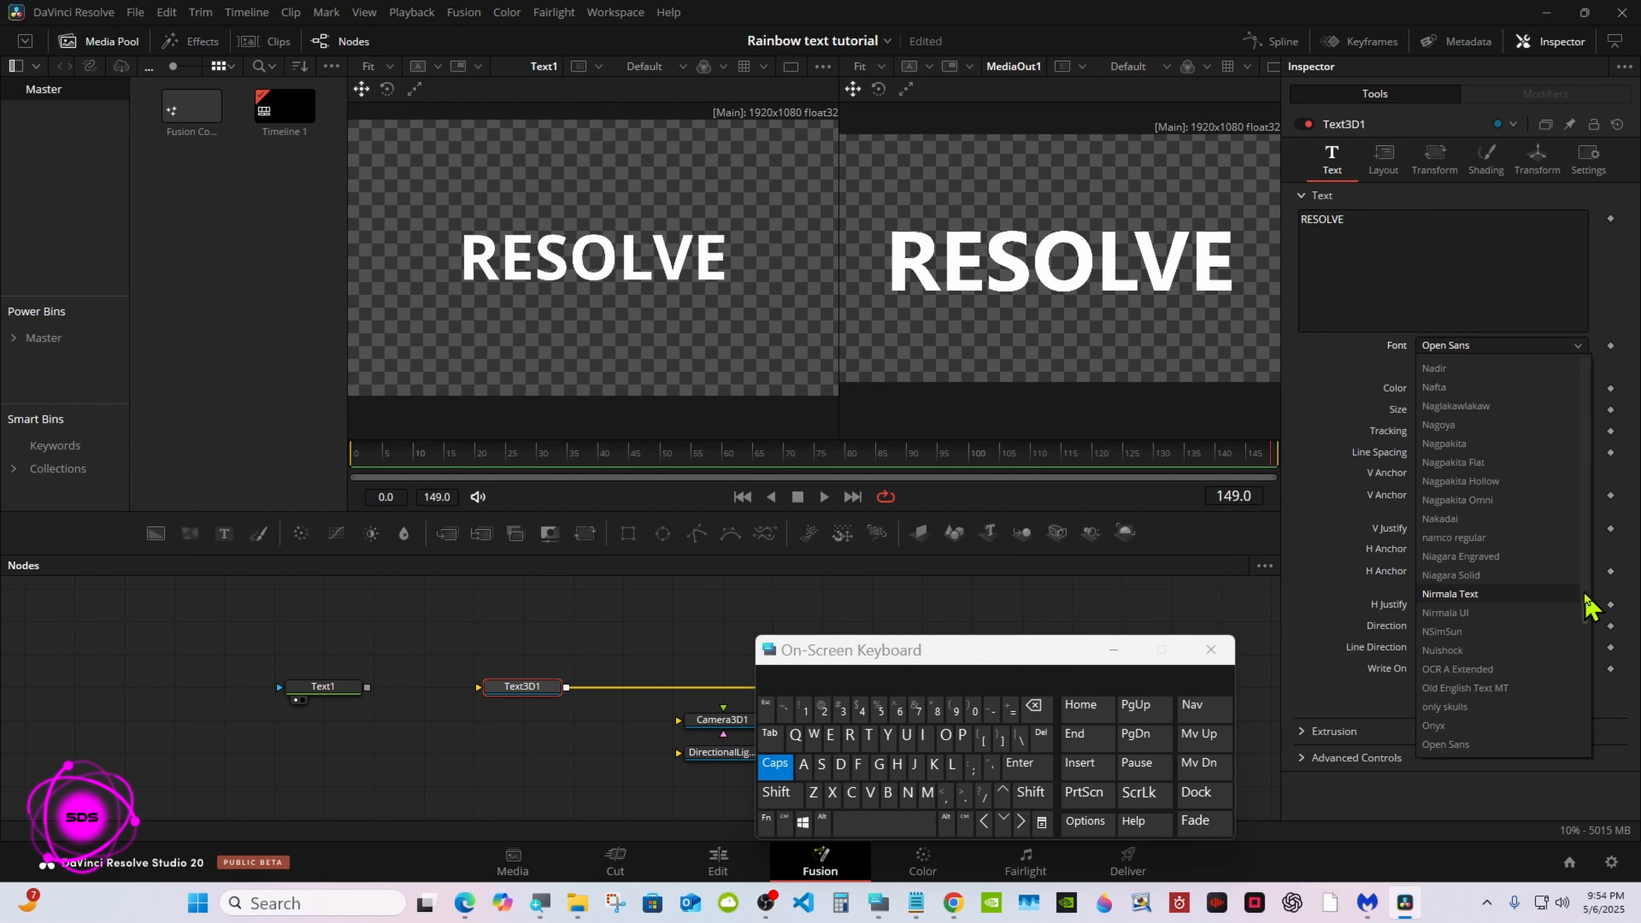
pyautogui.moveTo(1587, 613); pyautogui.dragTo(1586, 710)
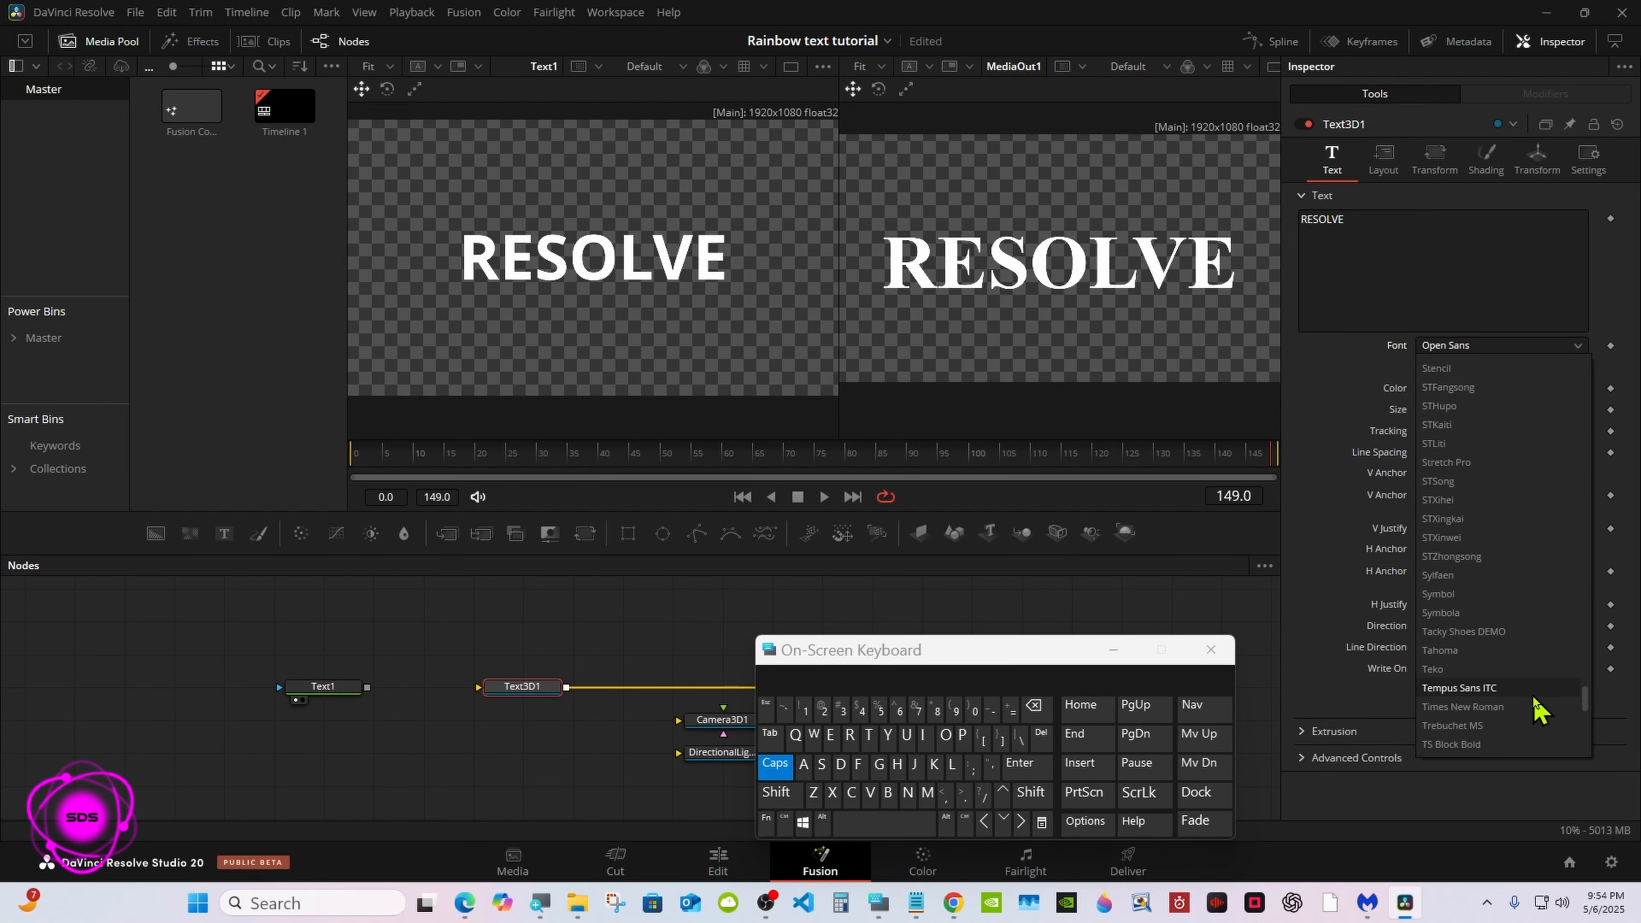
pyautogui.click(1454, 671)
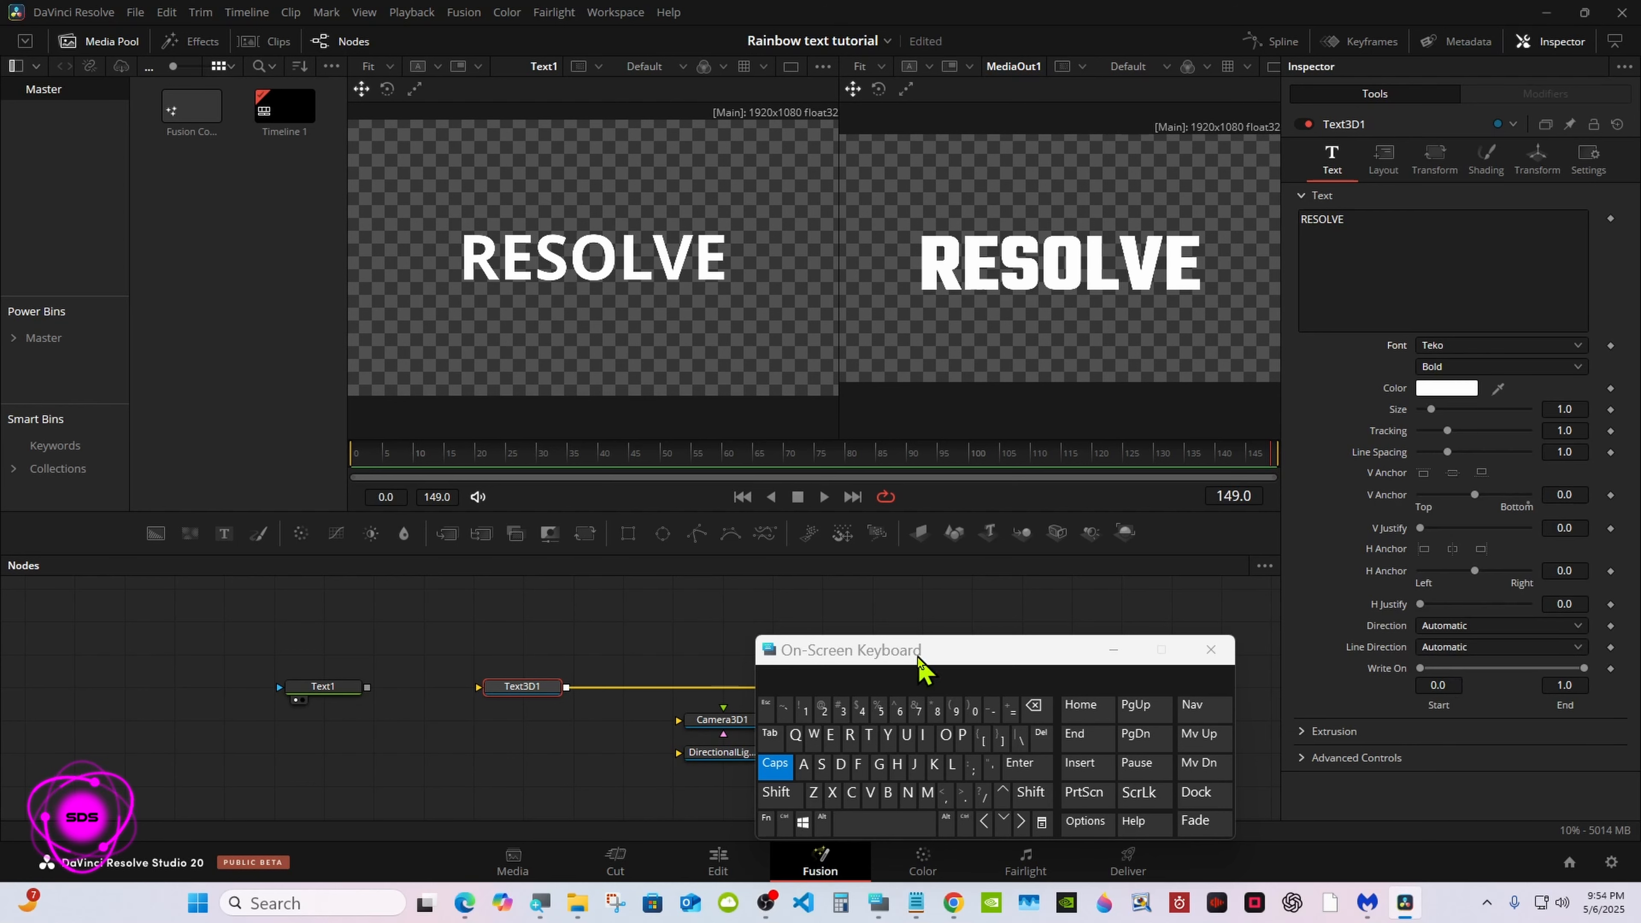
# Step: Turn off Caps Lock and apply a Character Level Styling modifier to the text of the Text1 node
pyautogui.moveTo(919, 662); pyautogui.dragTo(1208, 614)
pyautogui.click(1065, 716)
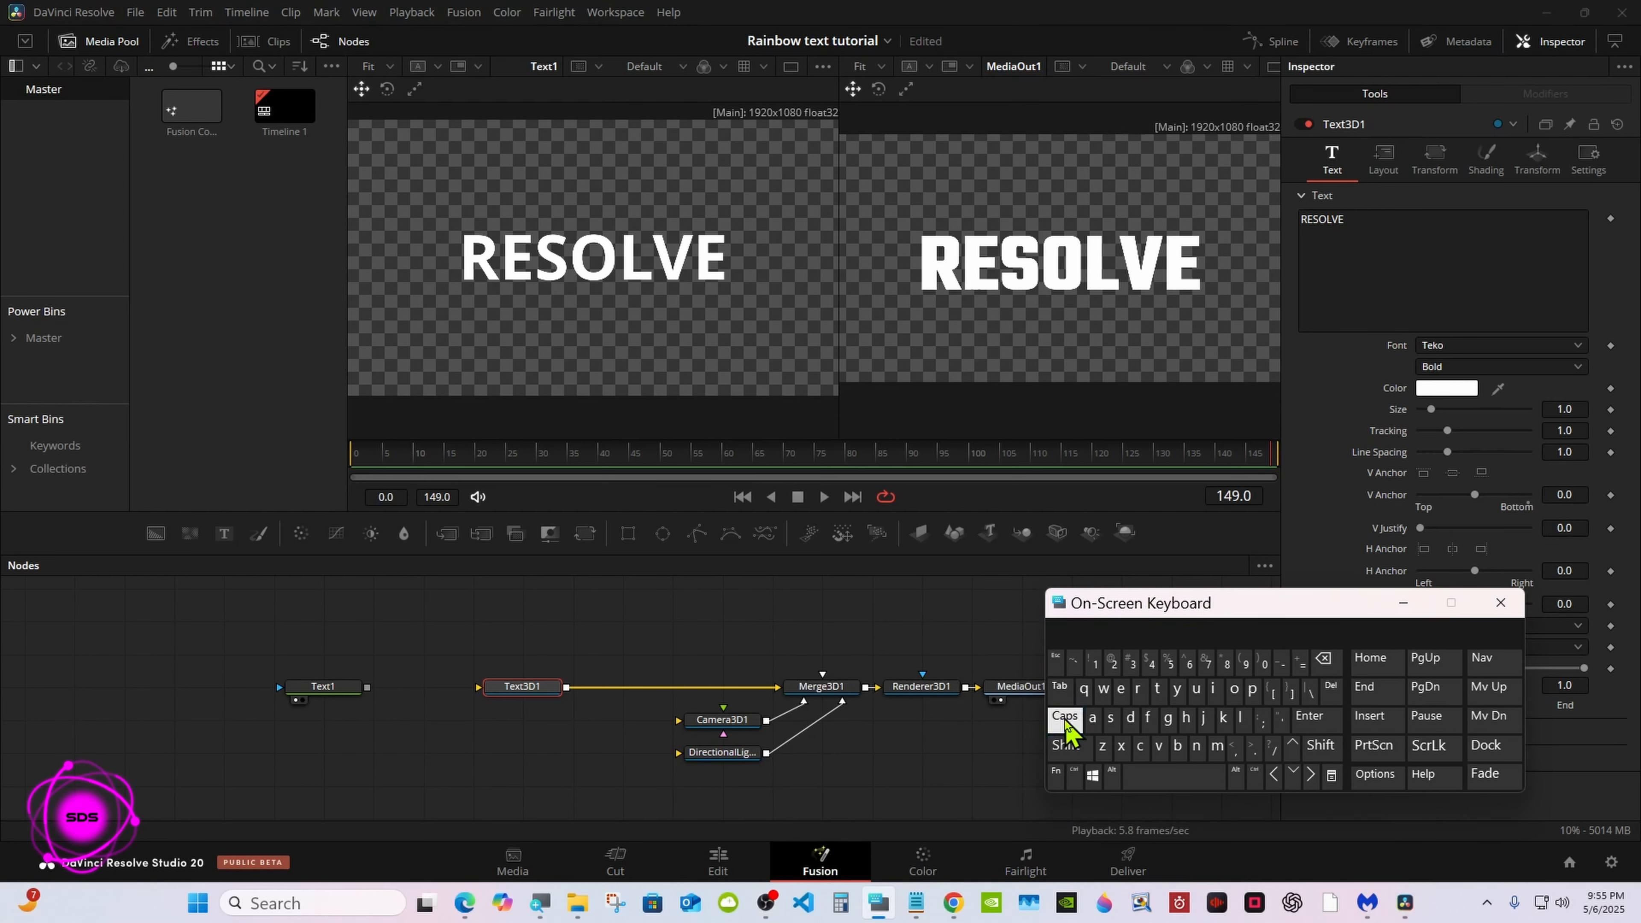
pyautogui.click(338, 687)
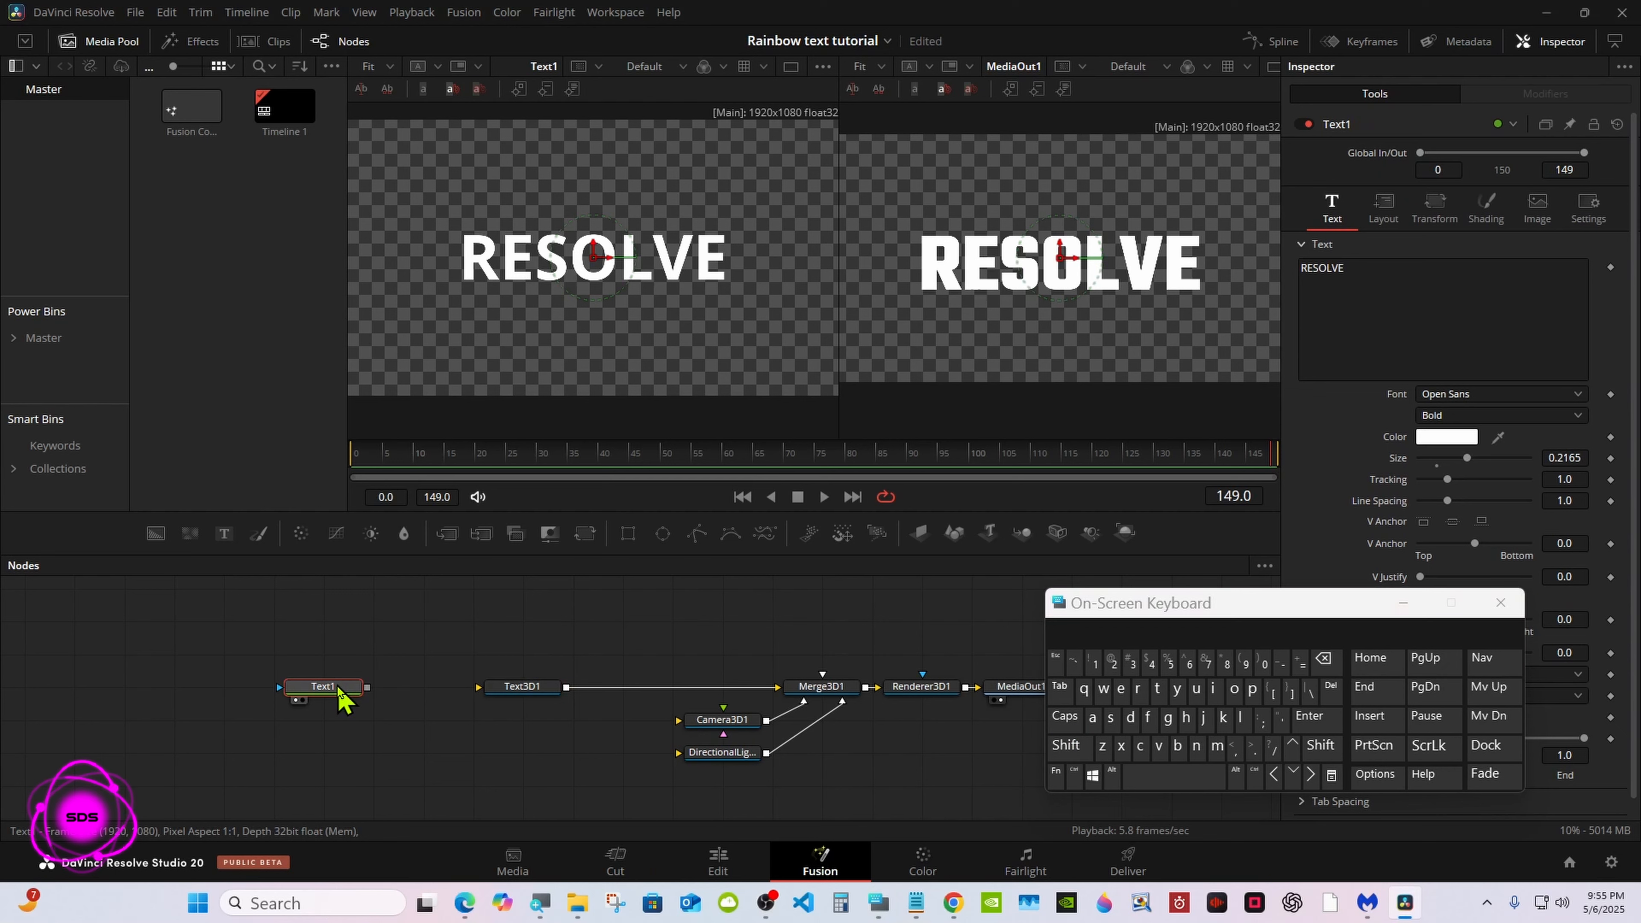
pyautogui.click(1404, 604)
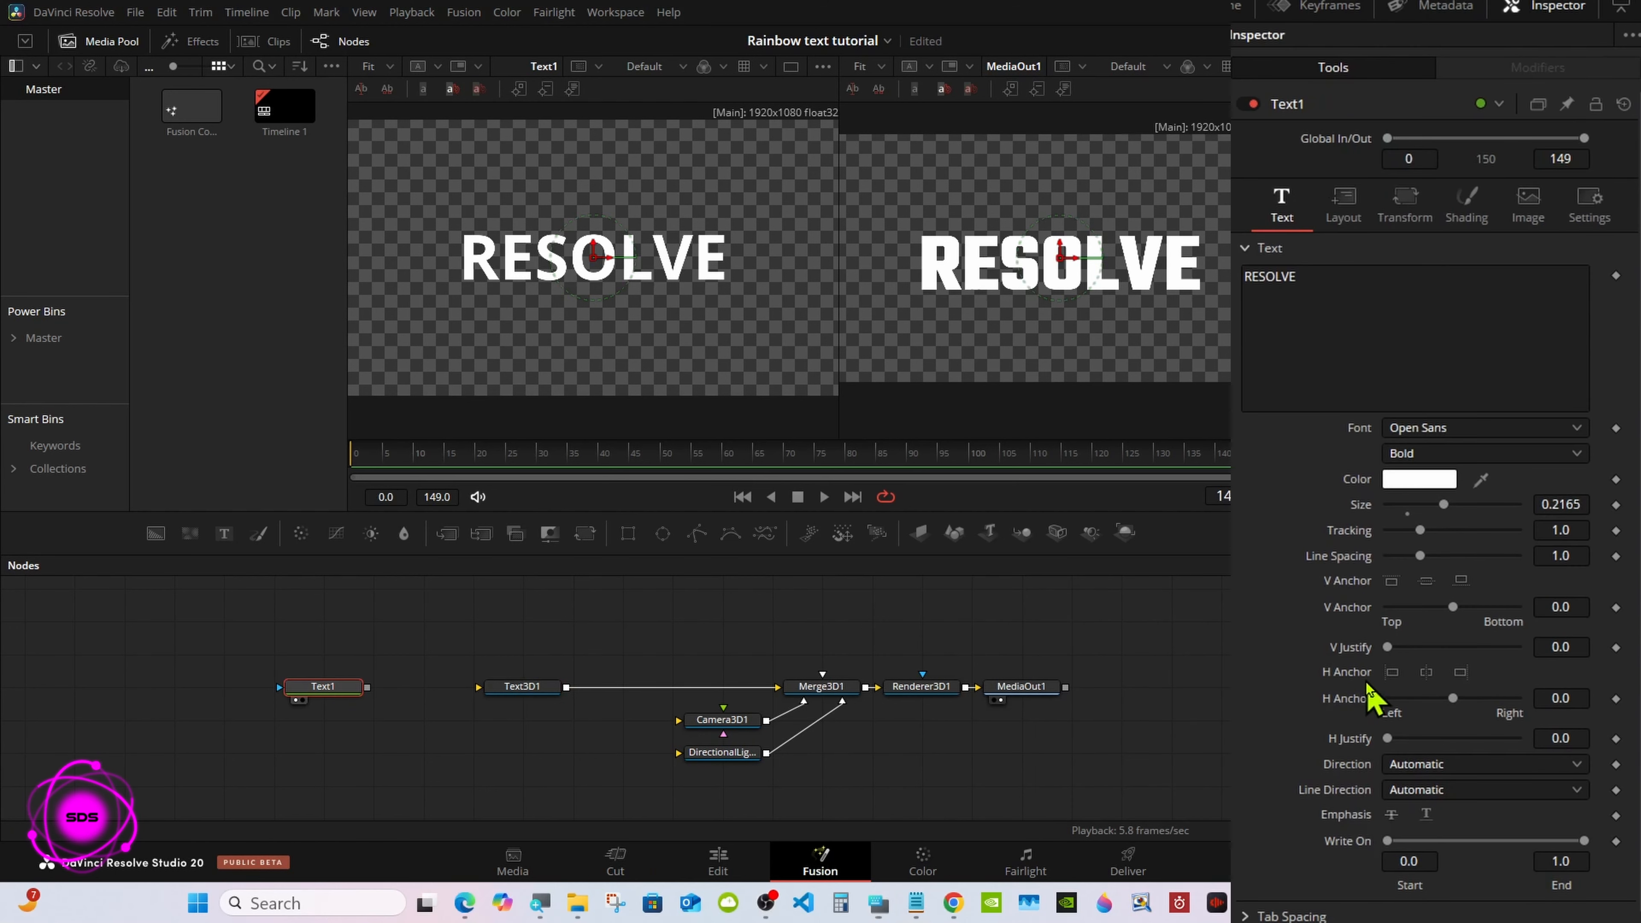
pyautogui.rightClick(1377, 334)
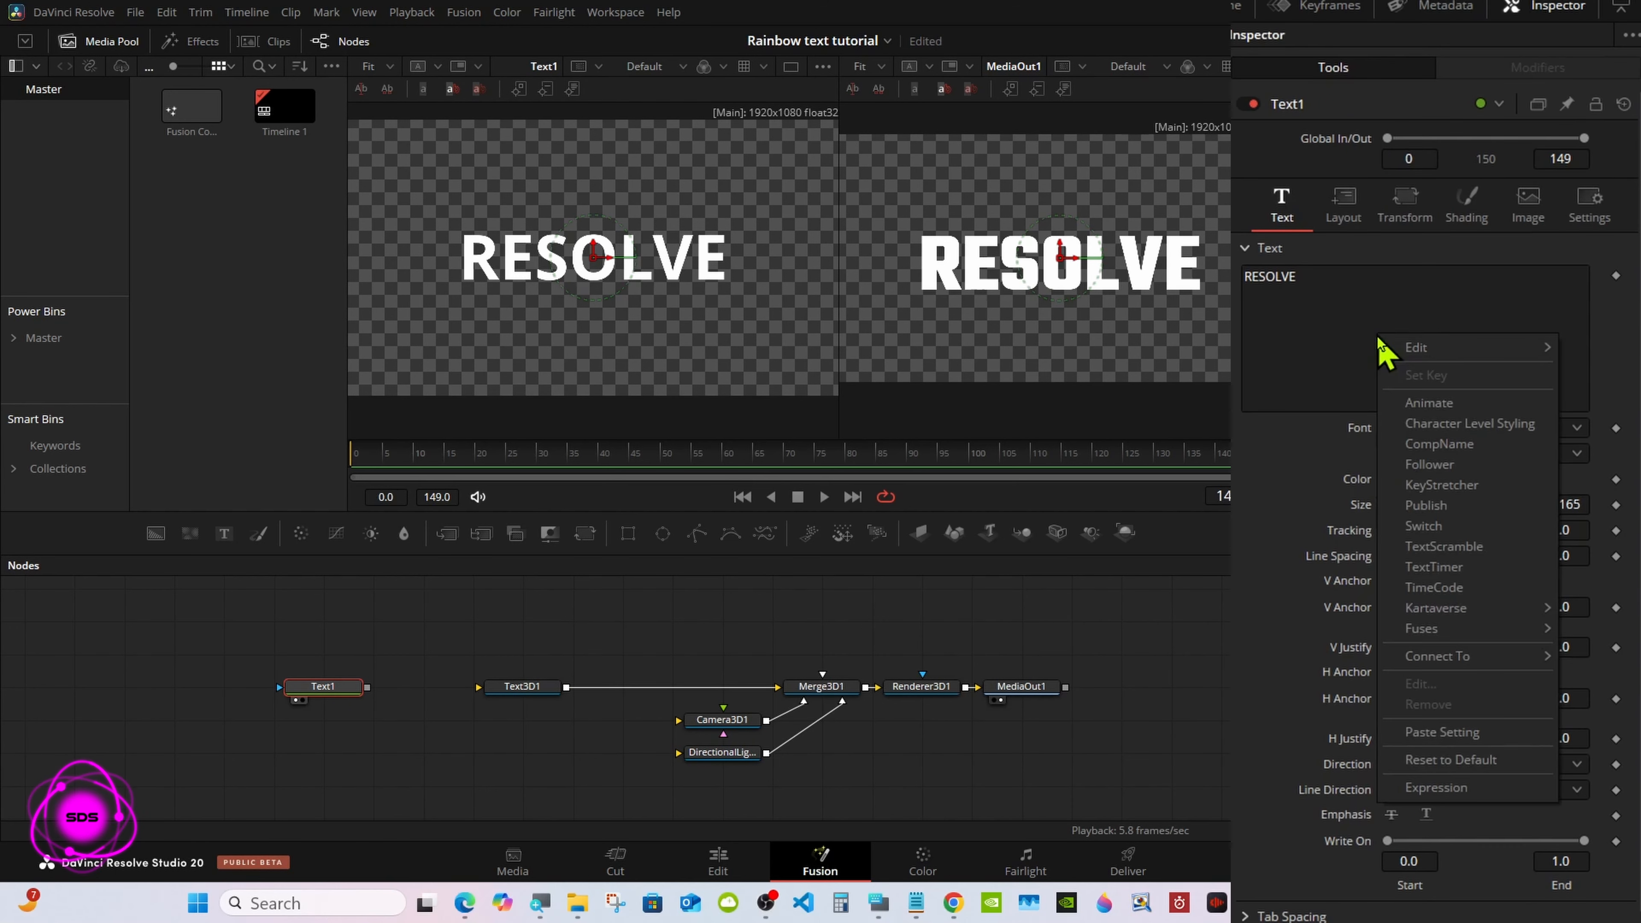
pyautogui.click(1450, 427)
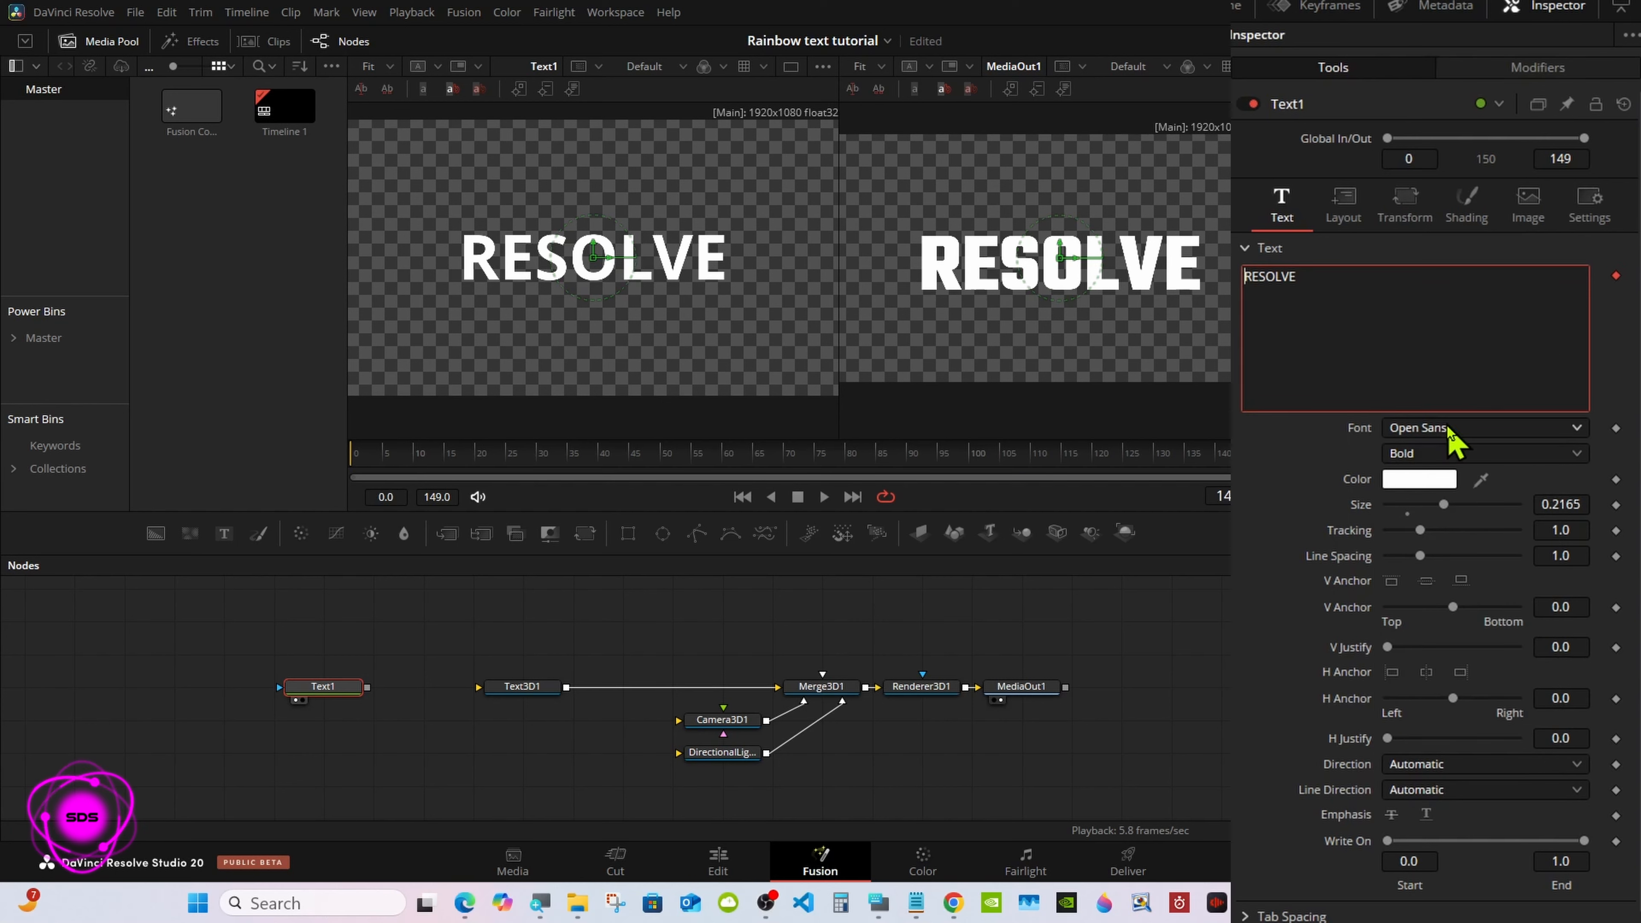
# Step: Connect the text of the Text3D1 node to the Styled Text output of CharacterLevelStyling1
pyautogui.click(539, 690)
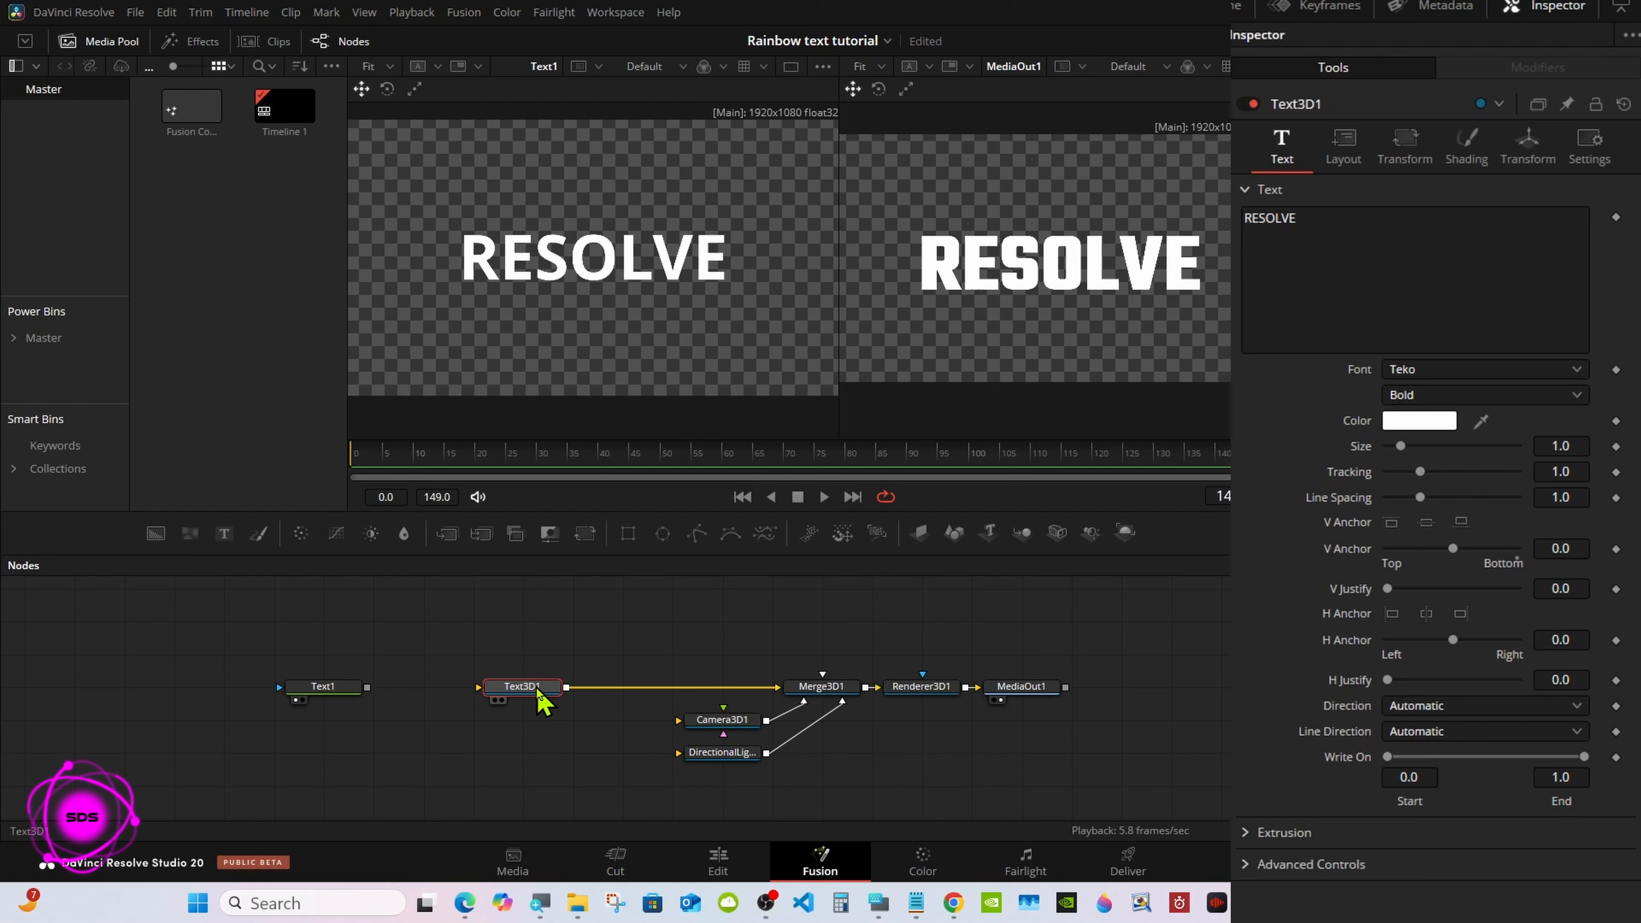
pyautogui.rightClick(1376, 266)
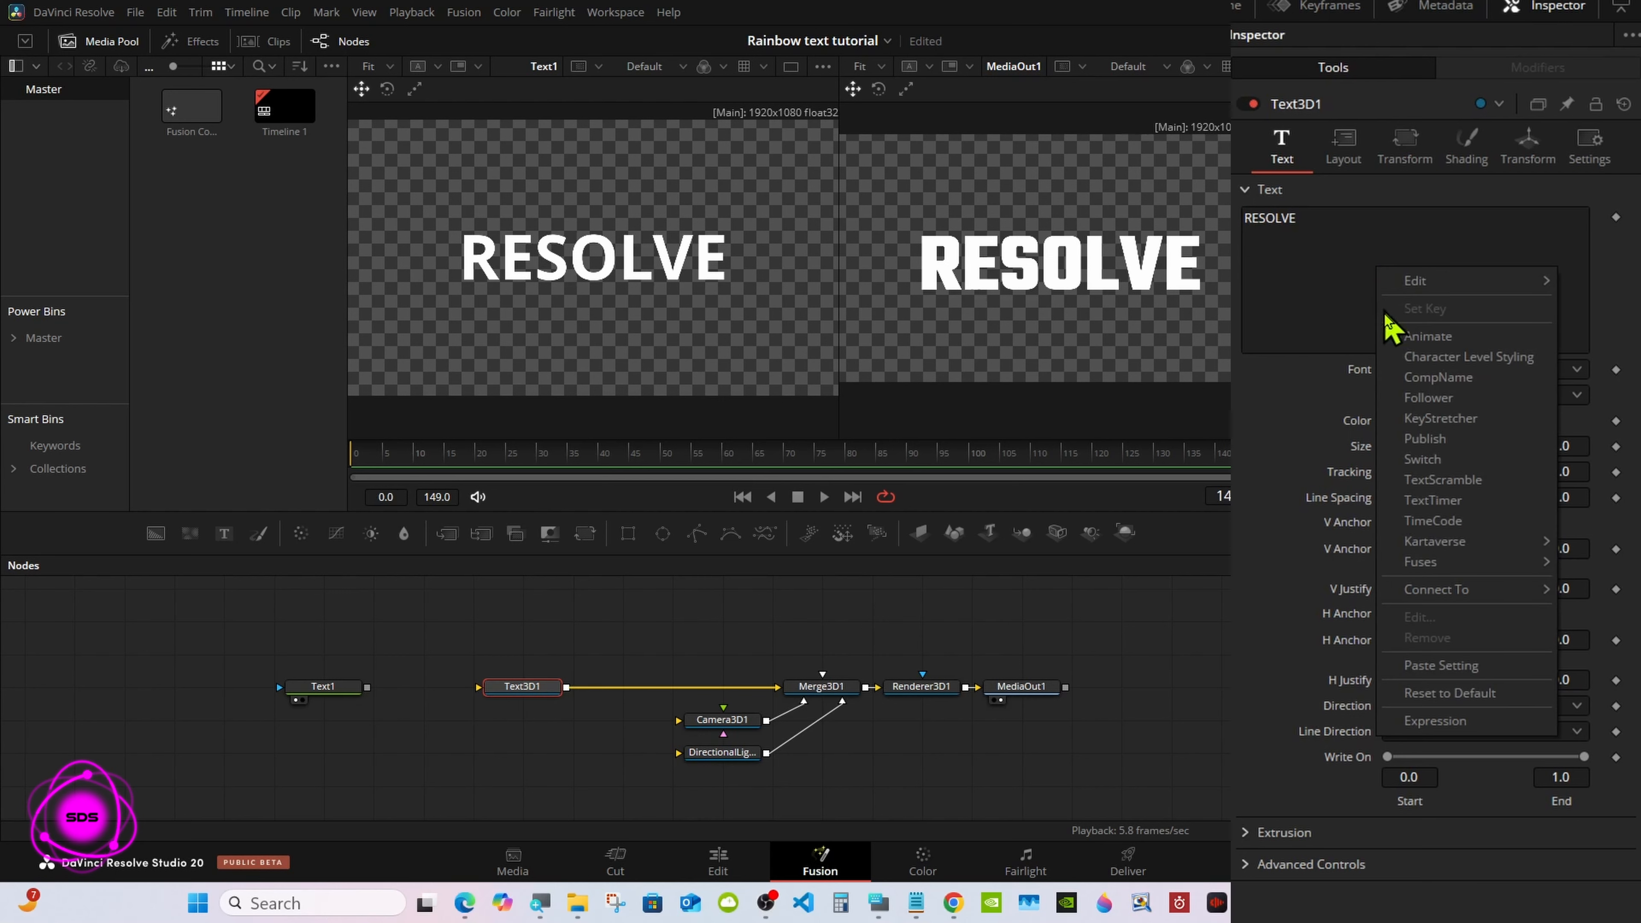
pyautogui.moveTo(1431, 592)
pyautogui.moveTo(1265, 594)
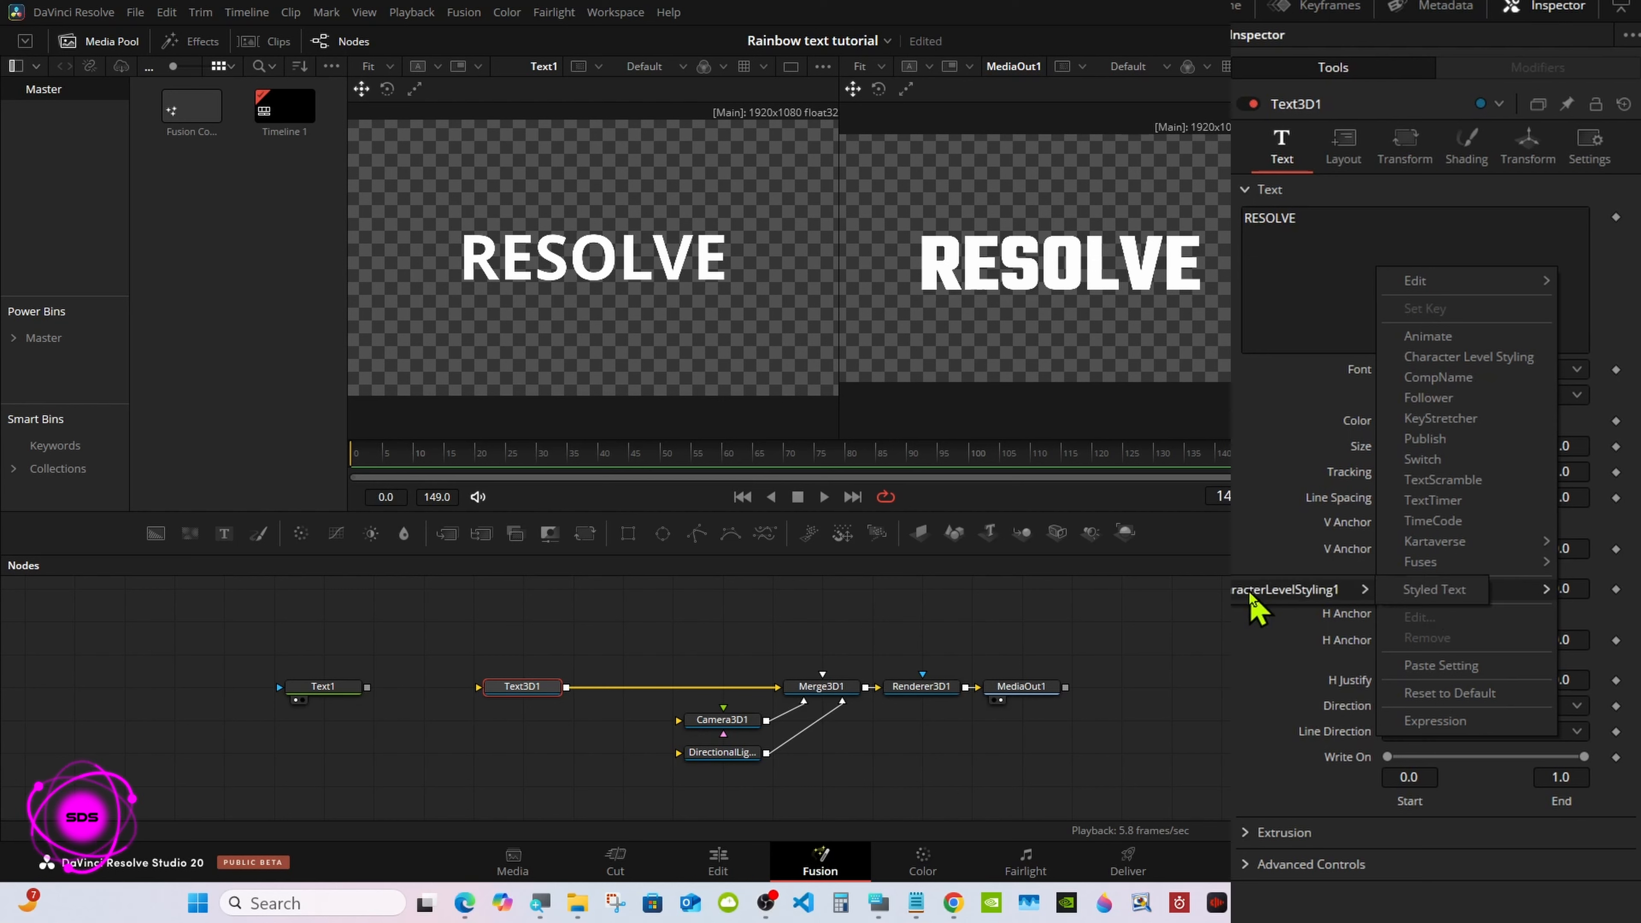
pyautogui.click(1432, 592)
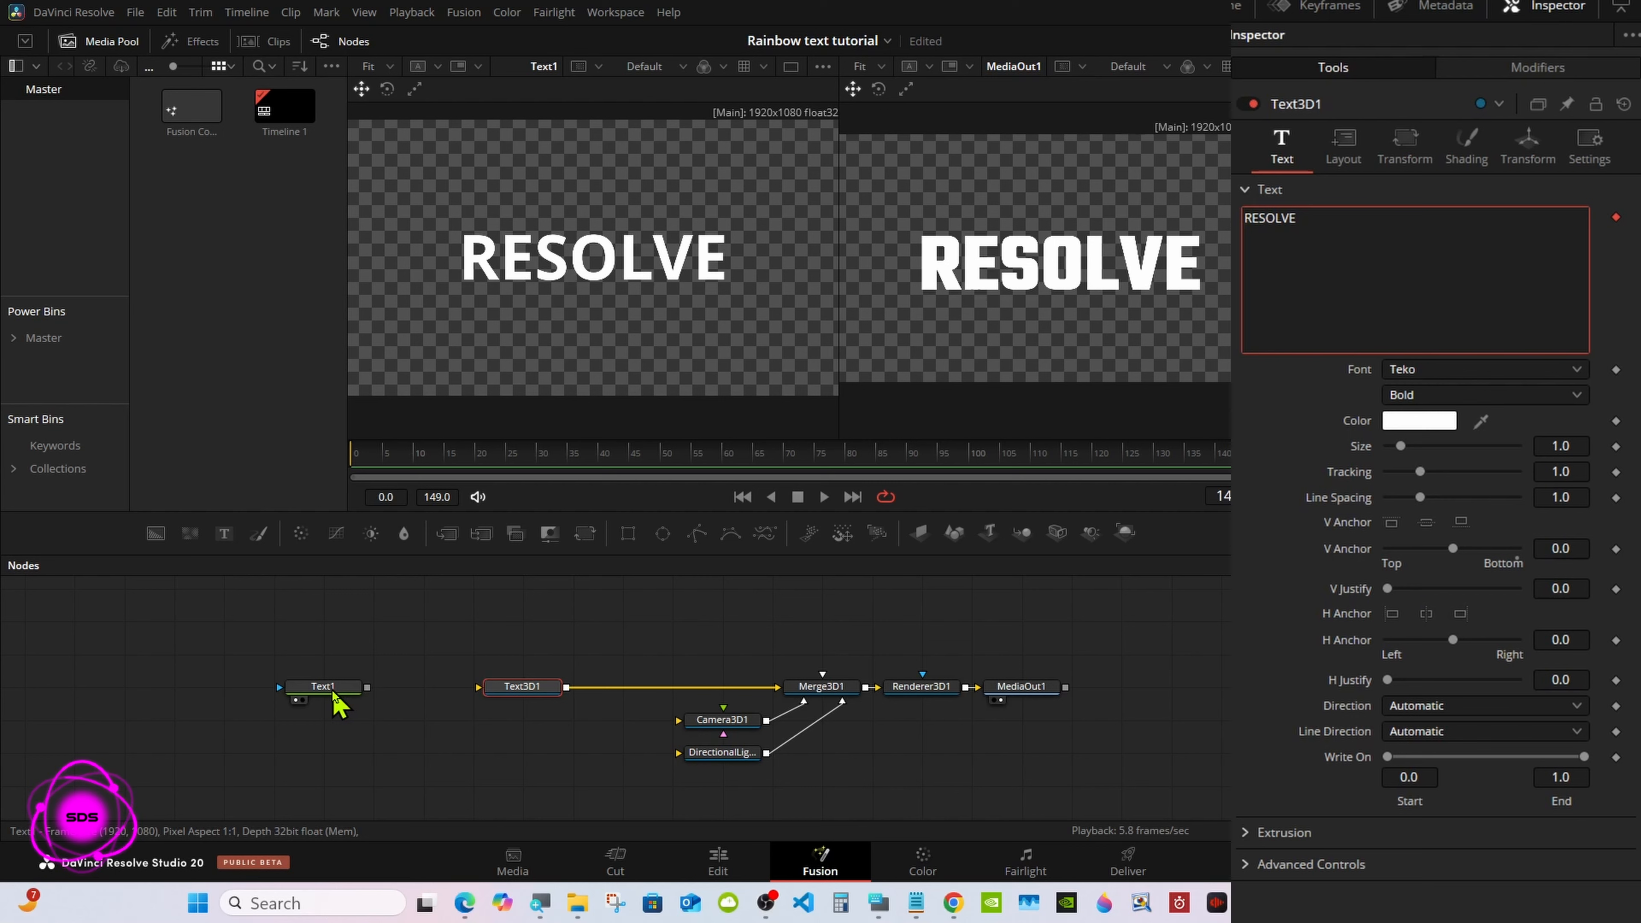
# Step: In Text1's character-level styling, select only the letter R in the viewer and colour it blue (#5555ff)
pyautogui.click(1536, 68)
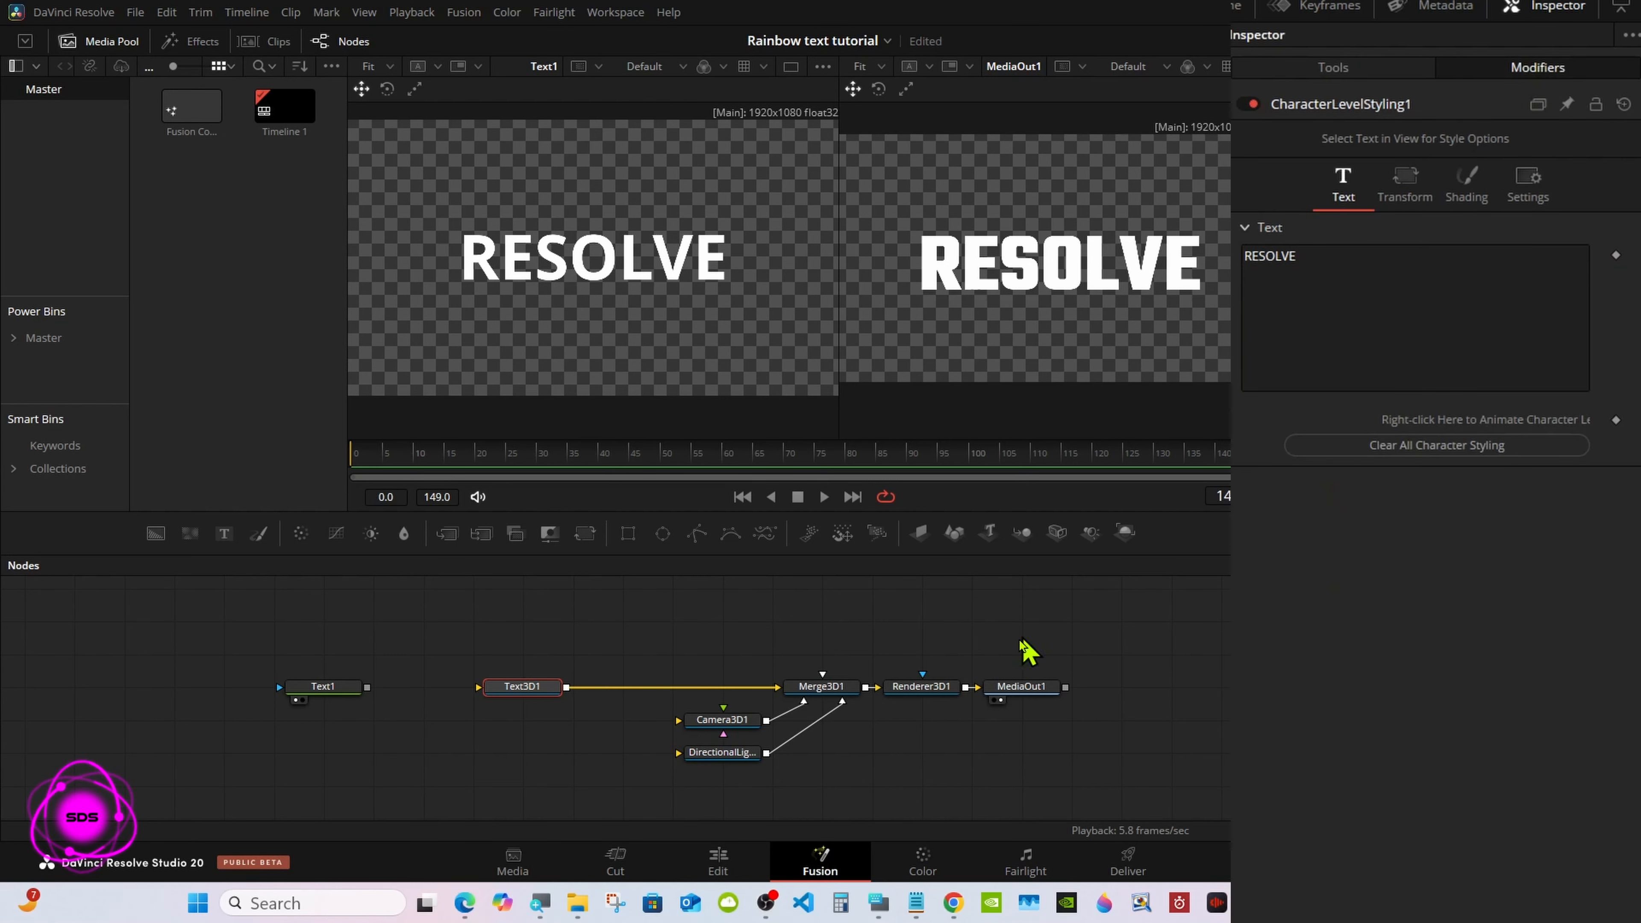
pyautogui.click(881, 895)
pyautogui.moveTo(1115, 619); pyautogui.dragTo(1177, 644)
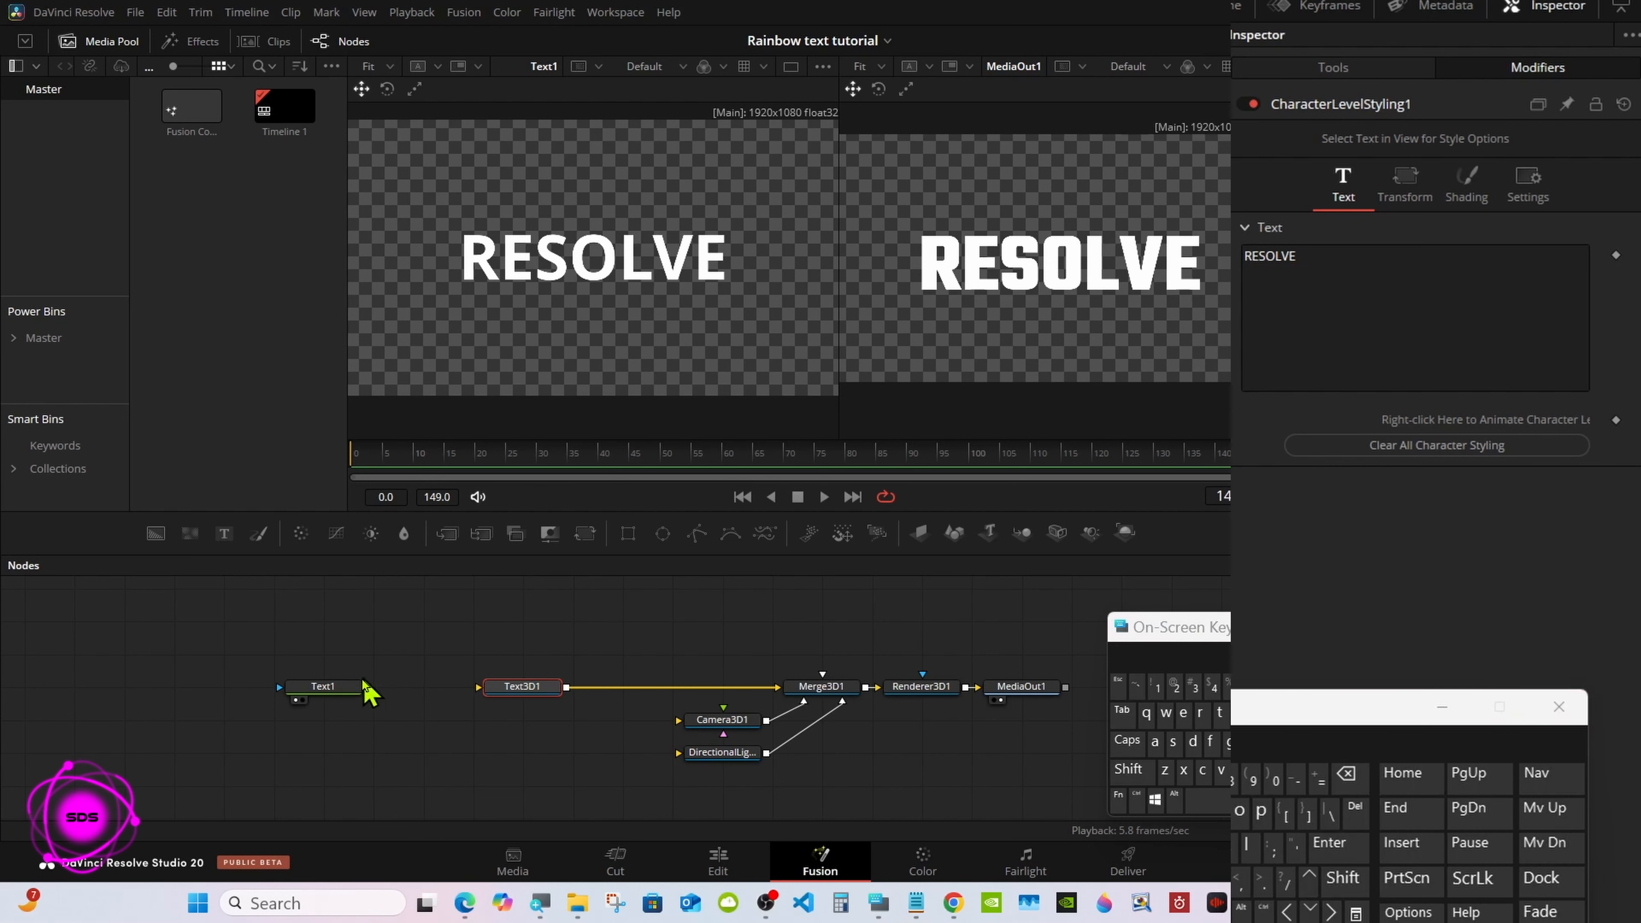
pyautogui.click(352, 687)
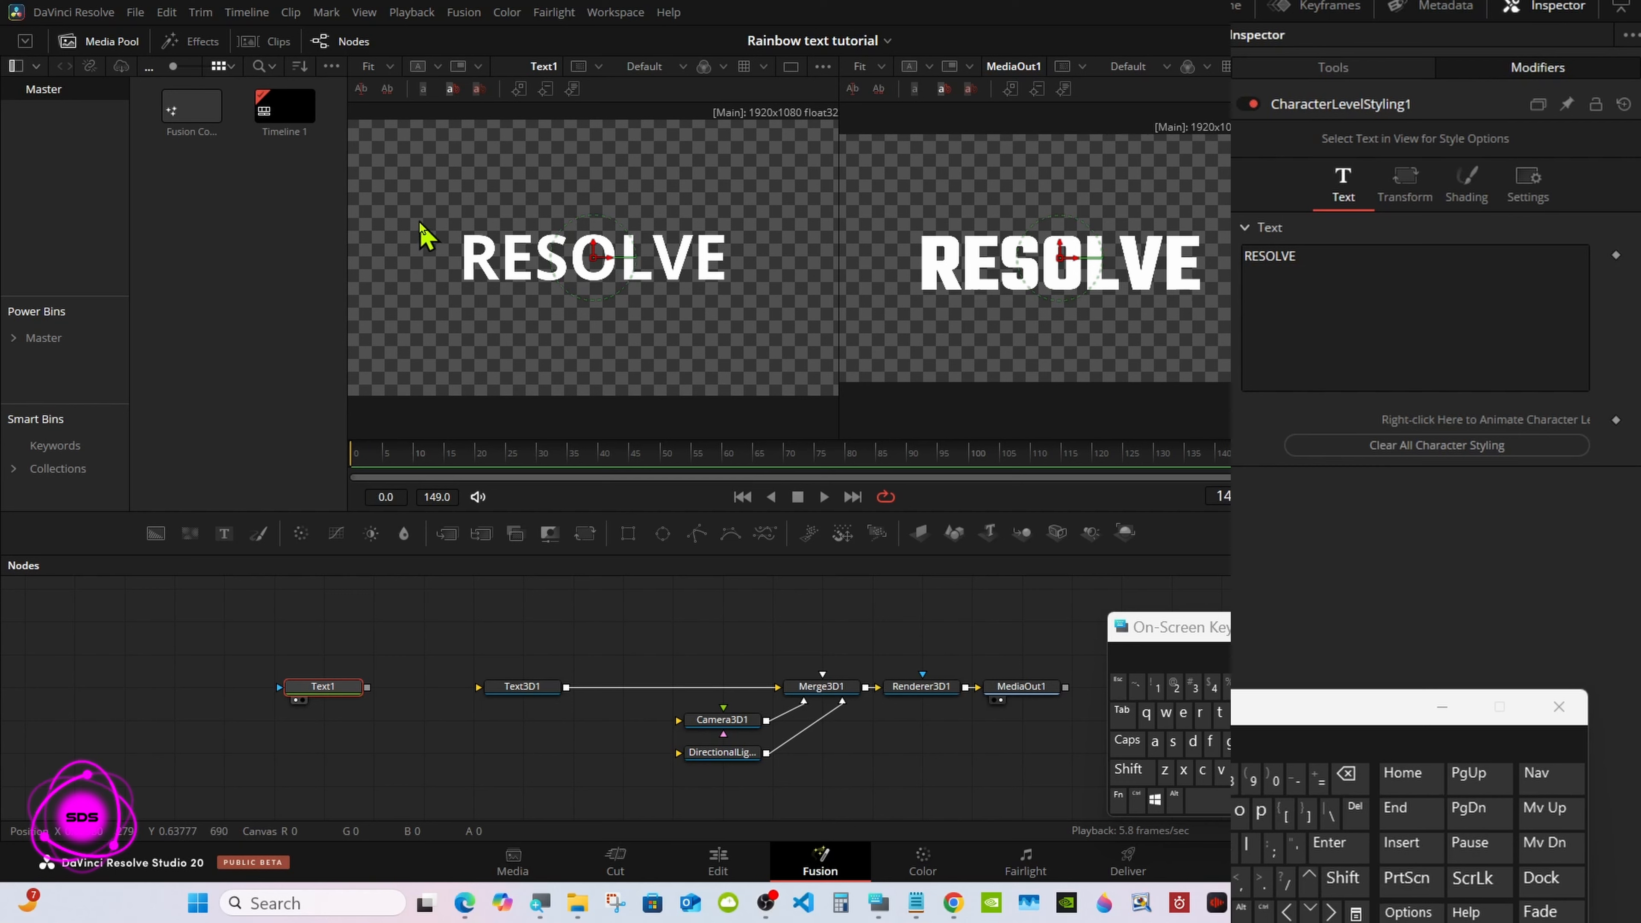
pyautogui.moveTo(428, 193); pyautogui.dragTo(497, 313)
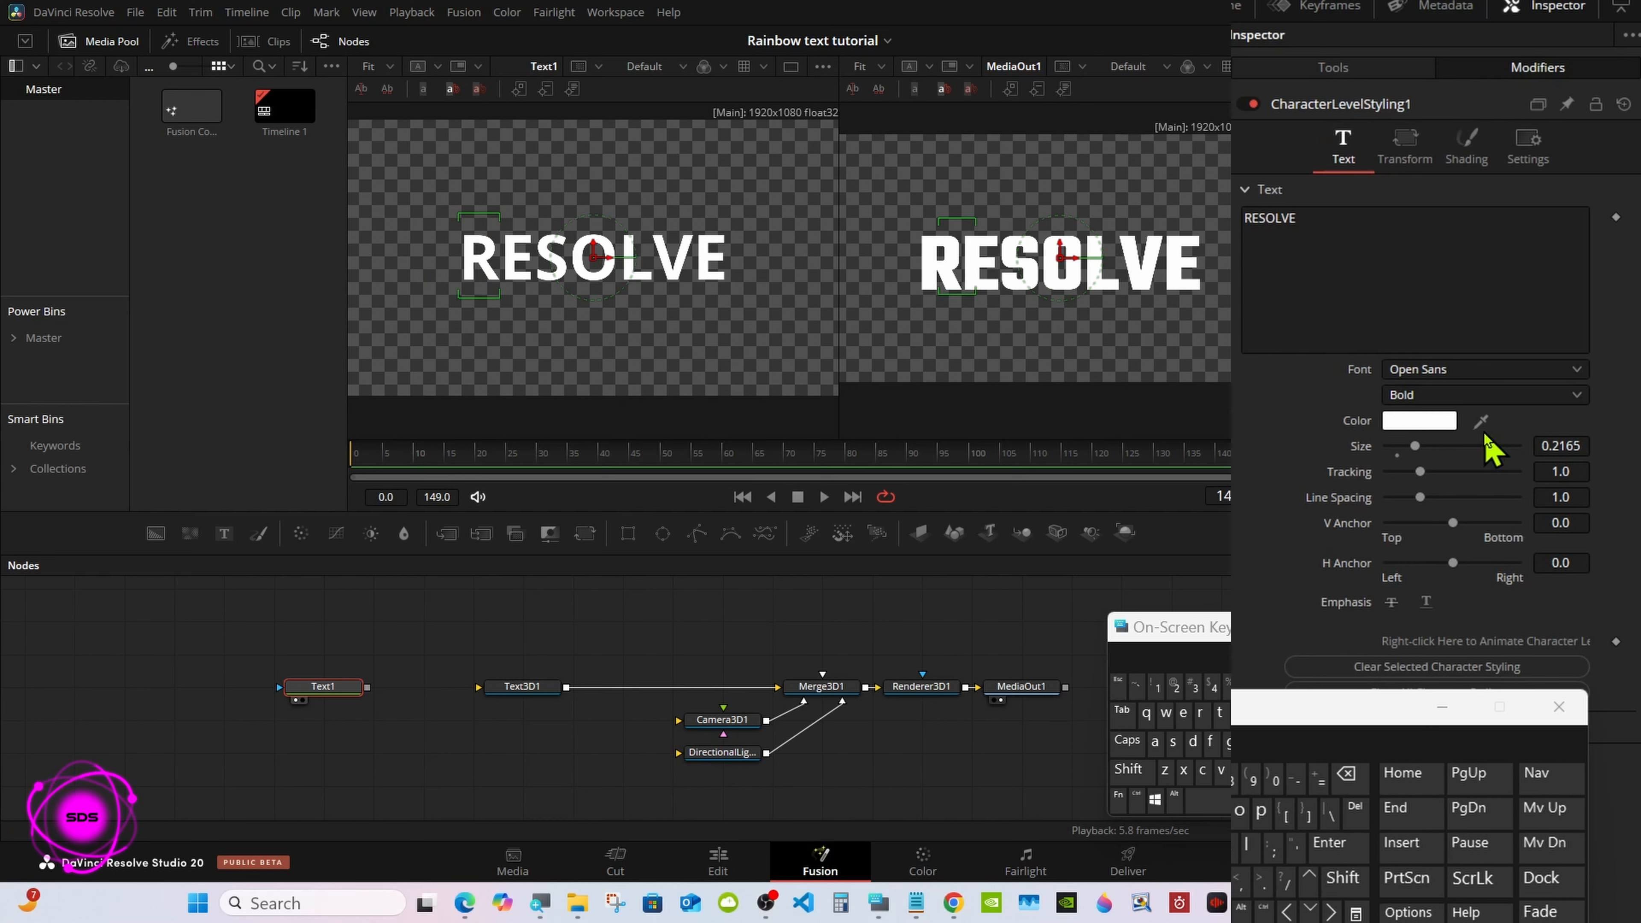
pyautogui.click(1422, 421)
pyautogui.click(660, 437)
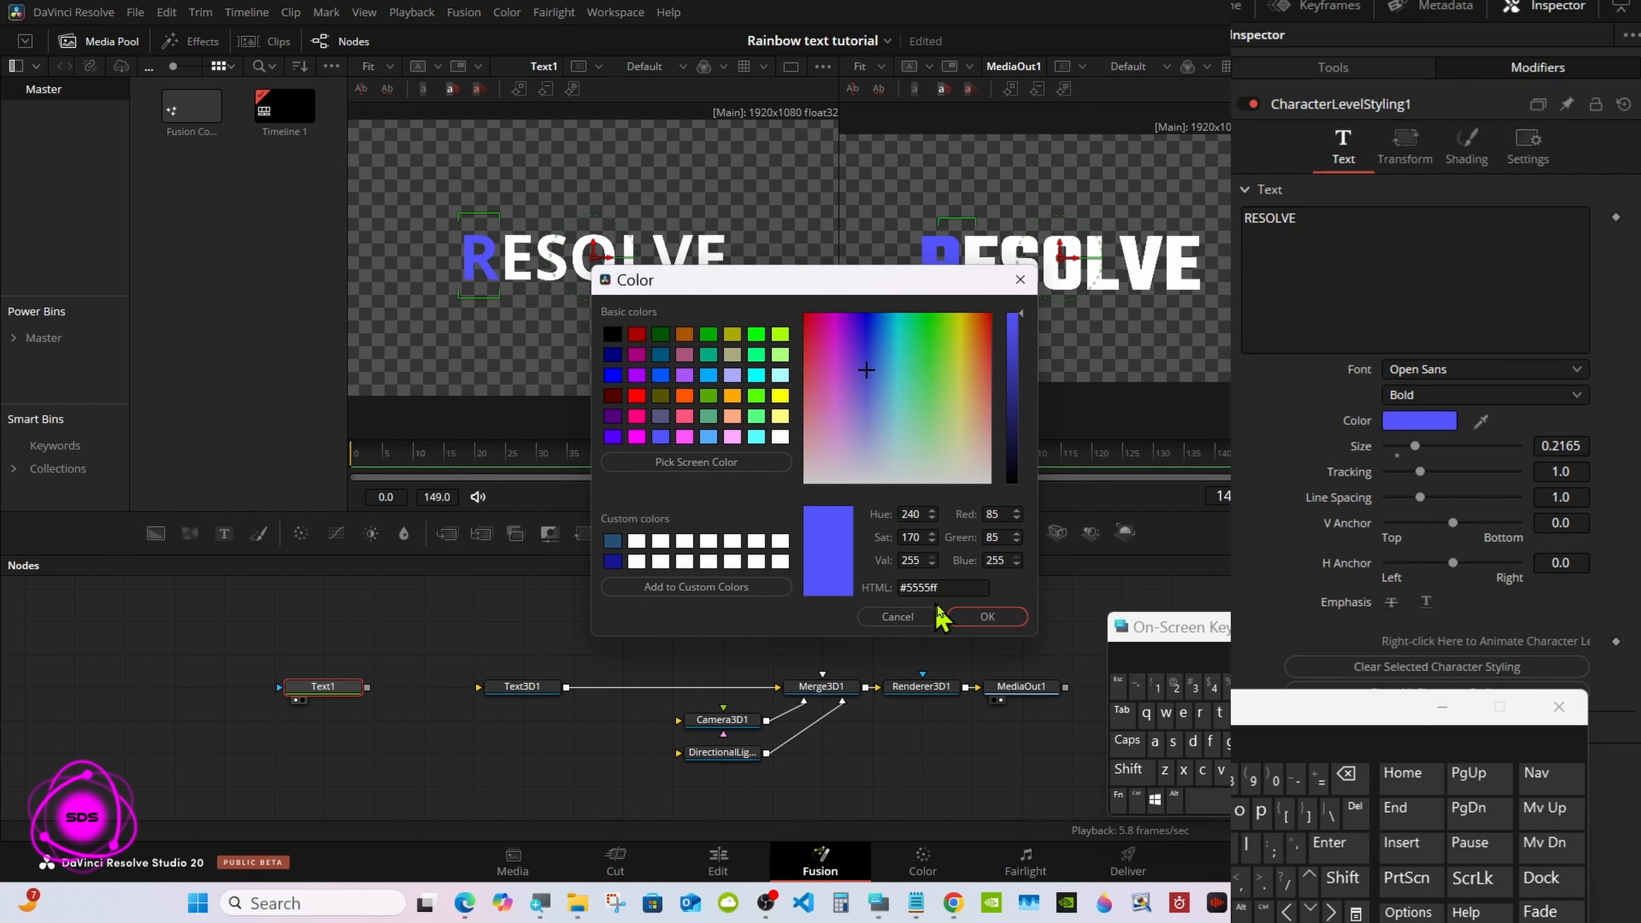
pyautogui.click(986, 616)
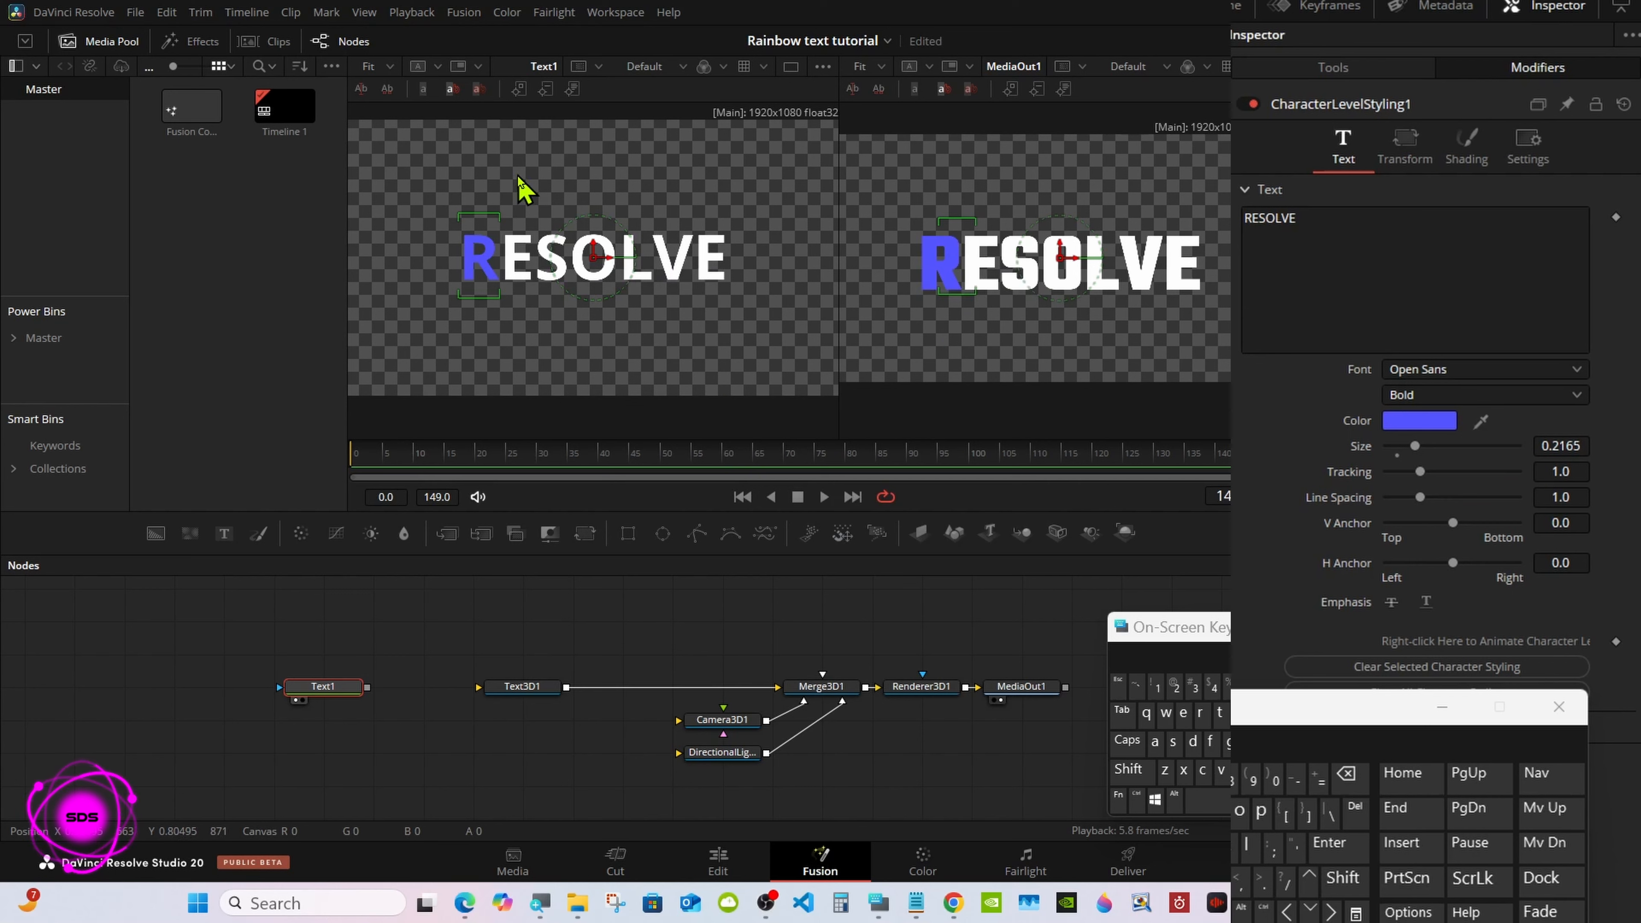
# Step: Colour the first E of RESOLVE orange and the S medium green with the character-level styling
pyautogui.click(524, 259)
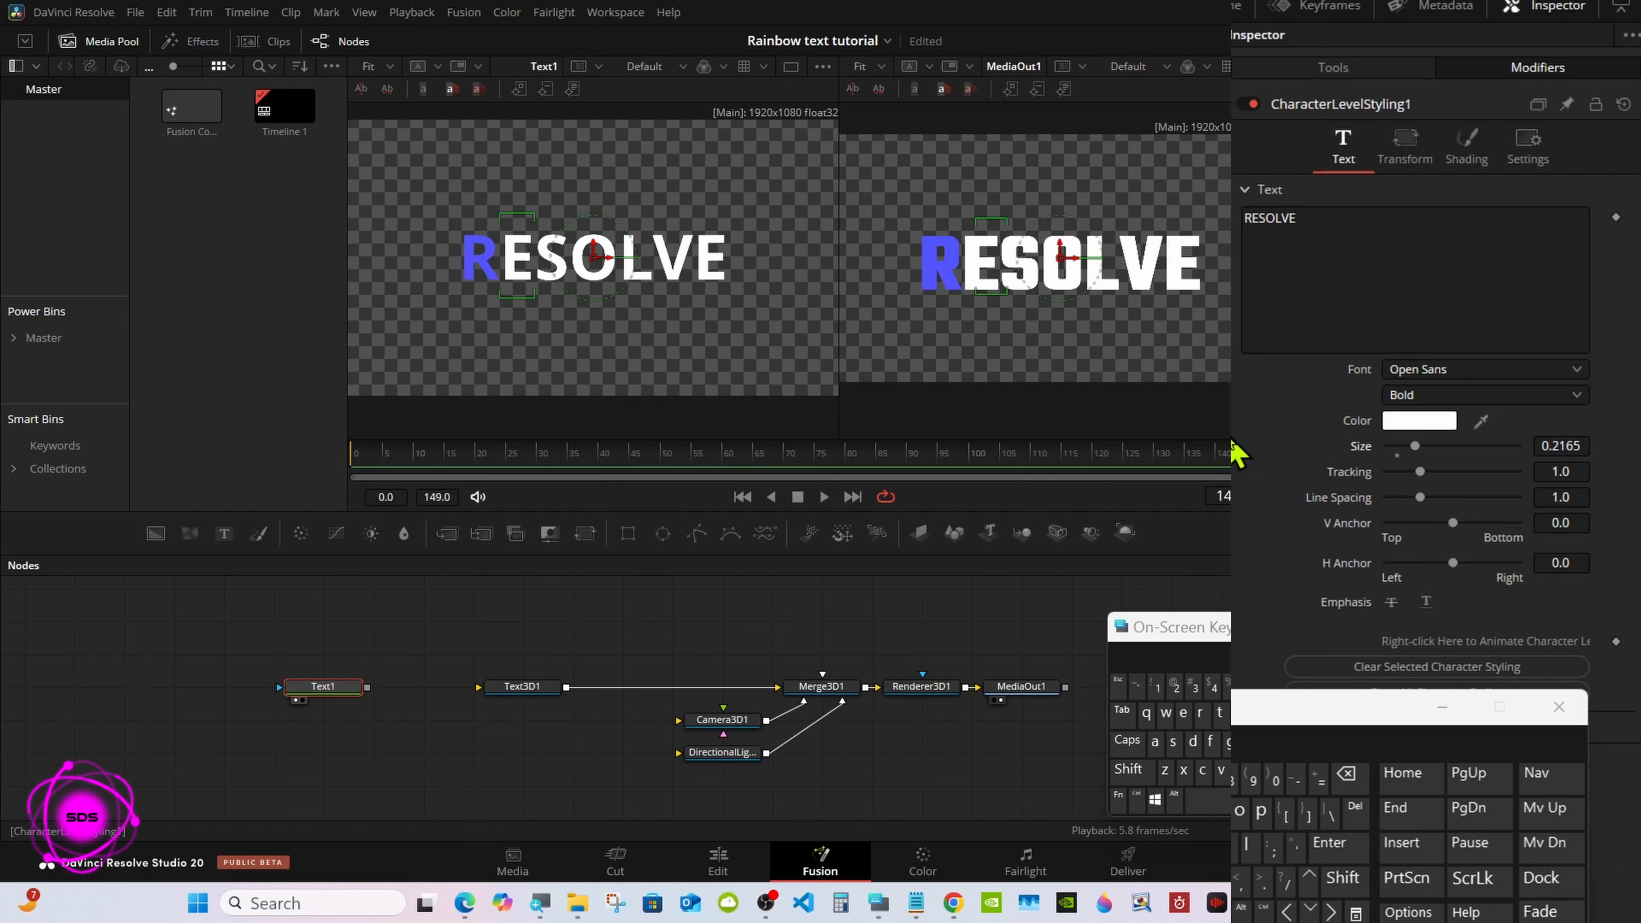
pyautogui.click(1425, 423)
pyautogui.click(732, 395)
pyautogui.click(988, 616)
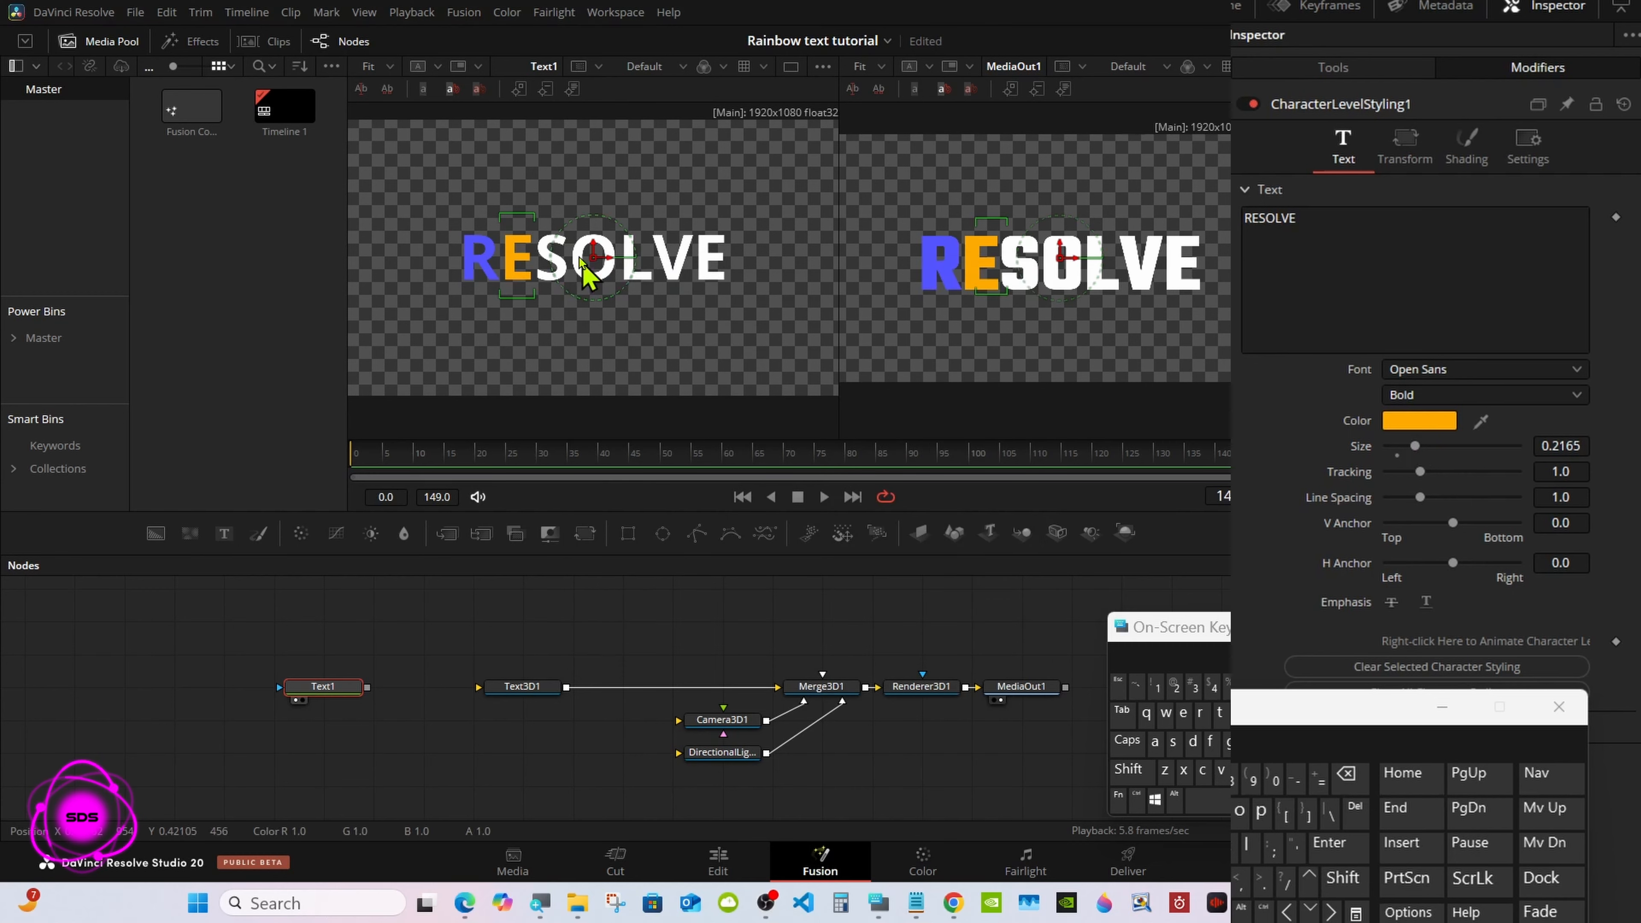
pyautogui.click(556, 258)
pyautogui.click(1440, 391)
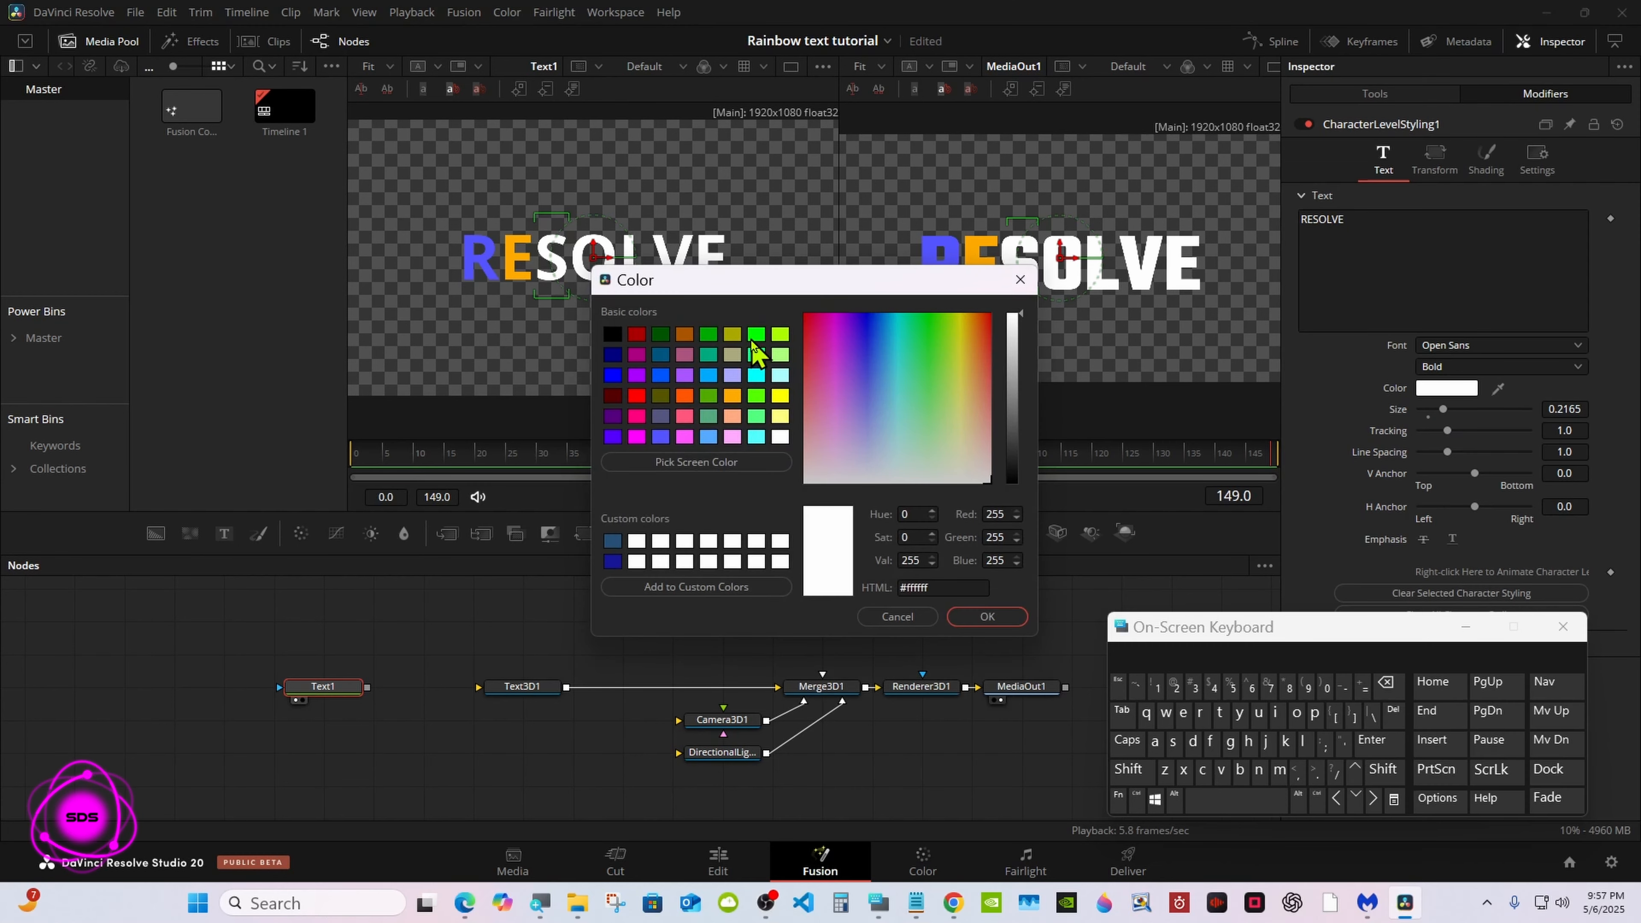
pyautogui.click(756, 334)
pyautogui.click(987, 616)
# Step: Colour the O of RESOLVE cyan (#55ffff) and the L red with the character-level styling
pyautogui.click(593, 259)
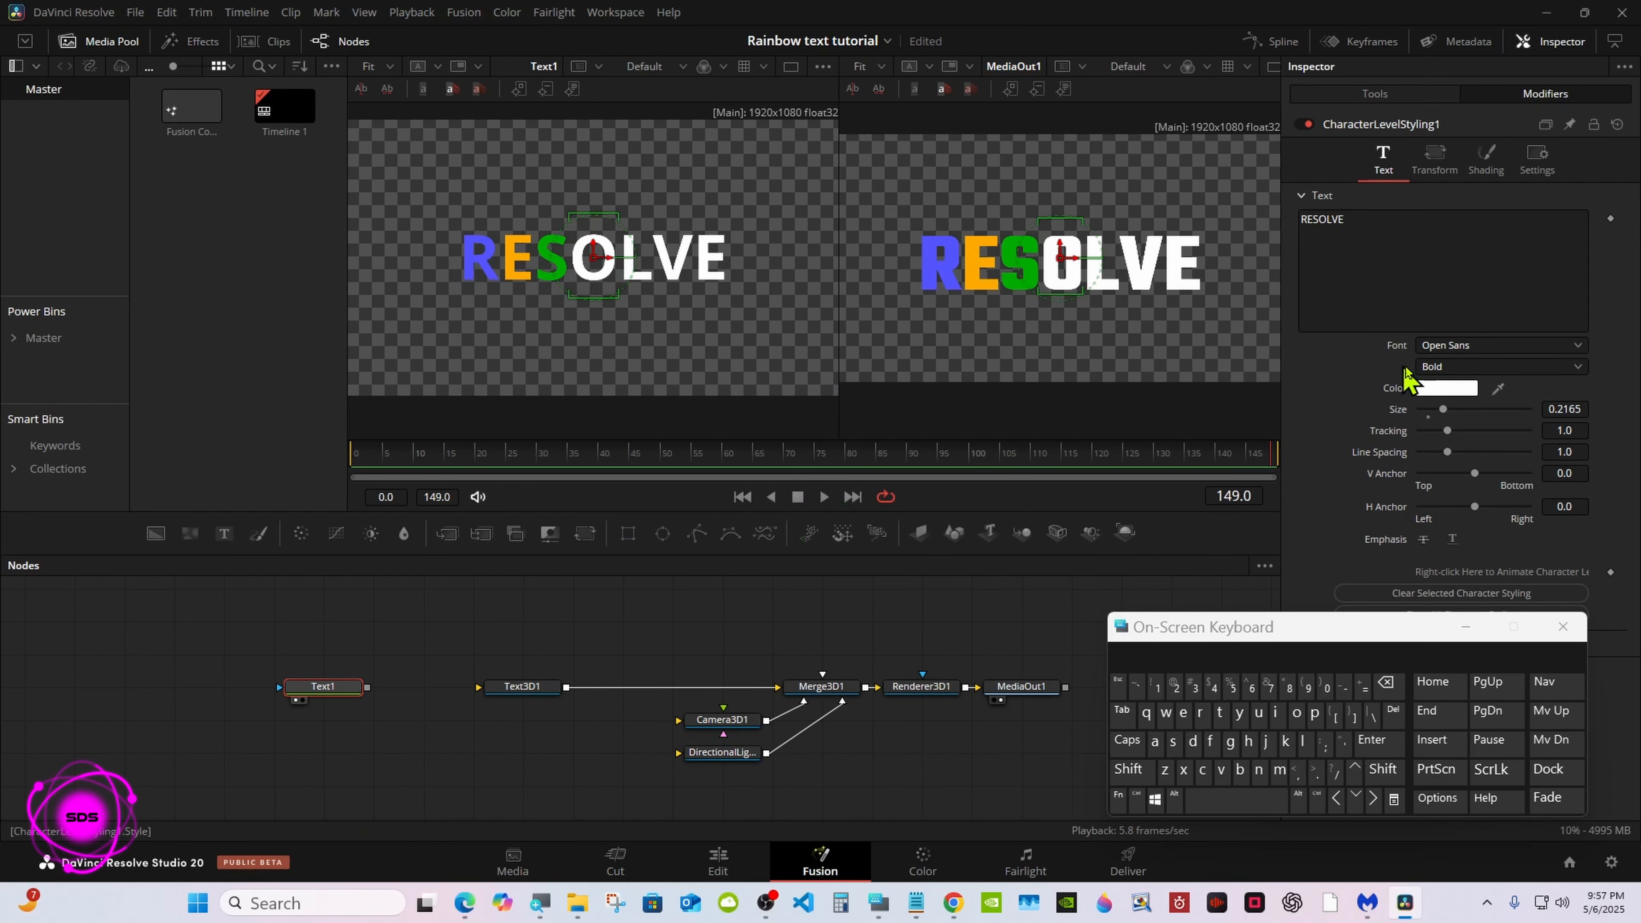
pyautogui.click(1441, 388)
pyautogui.click(756, 437)
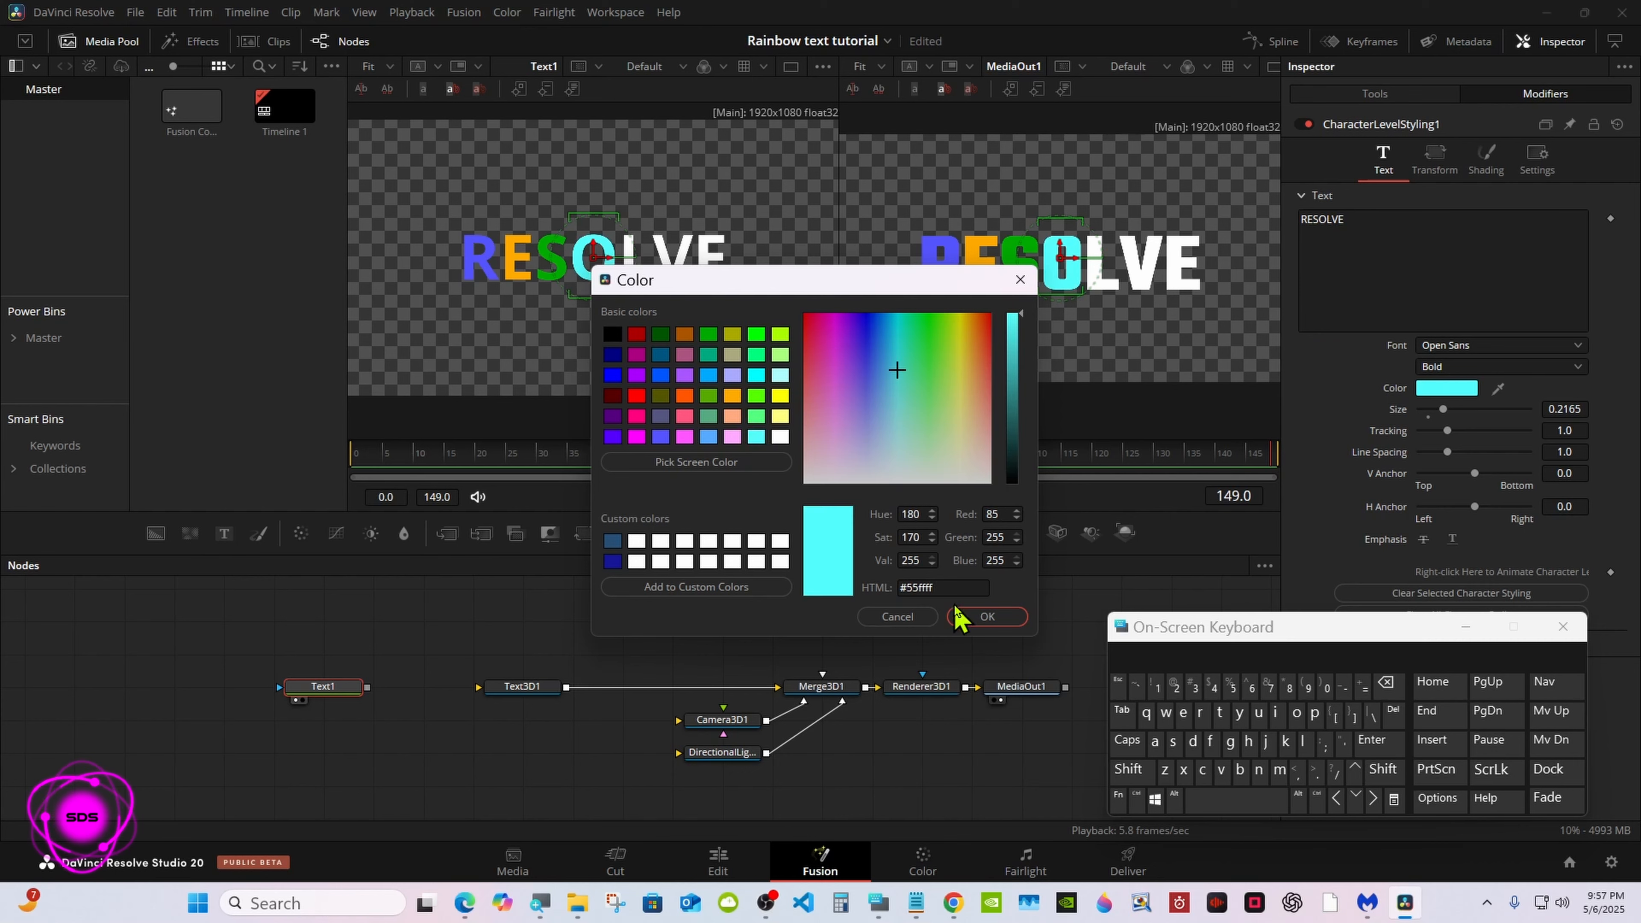
pyautogui.click(987, 617)
pyautogui.click(636, 258)
pyautogui.click(1441, 388)
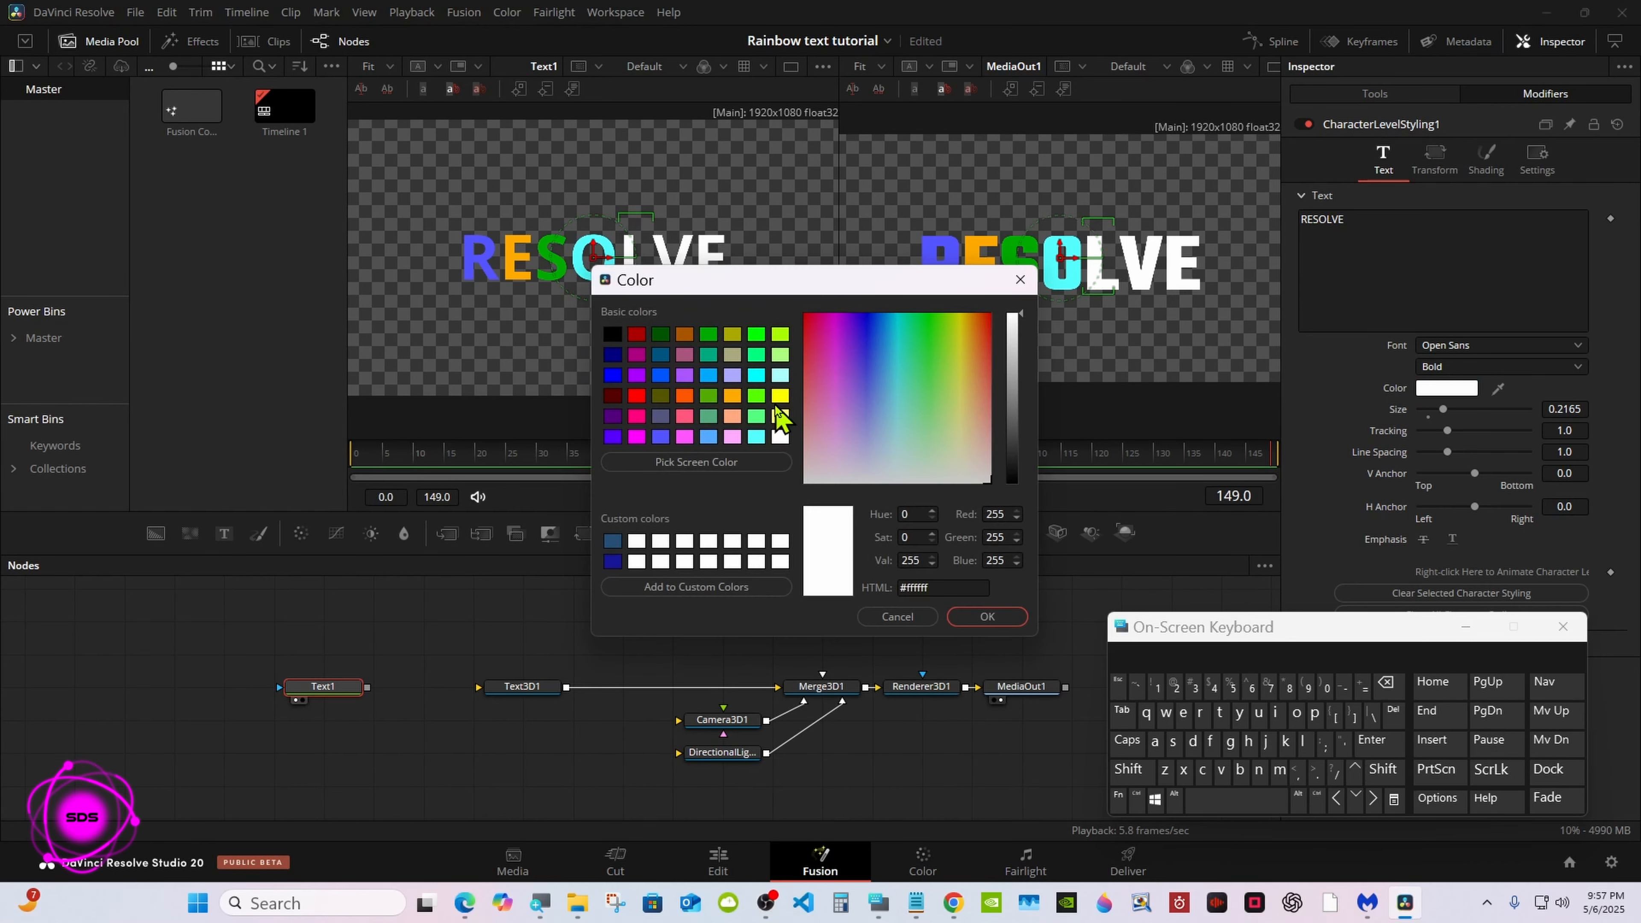
pyautogui.click(637, 397)
pyautogui.click(987, 616)
# Step: Colour the V of RESOLVE dark purple and the last E magenta with the character-level styling
pyautogui.click(675, 249)
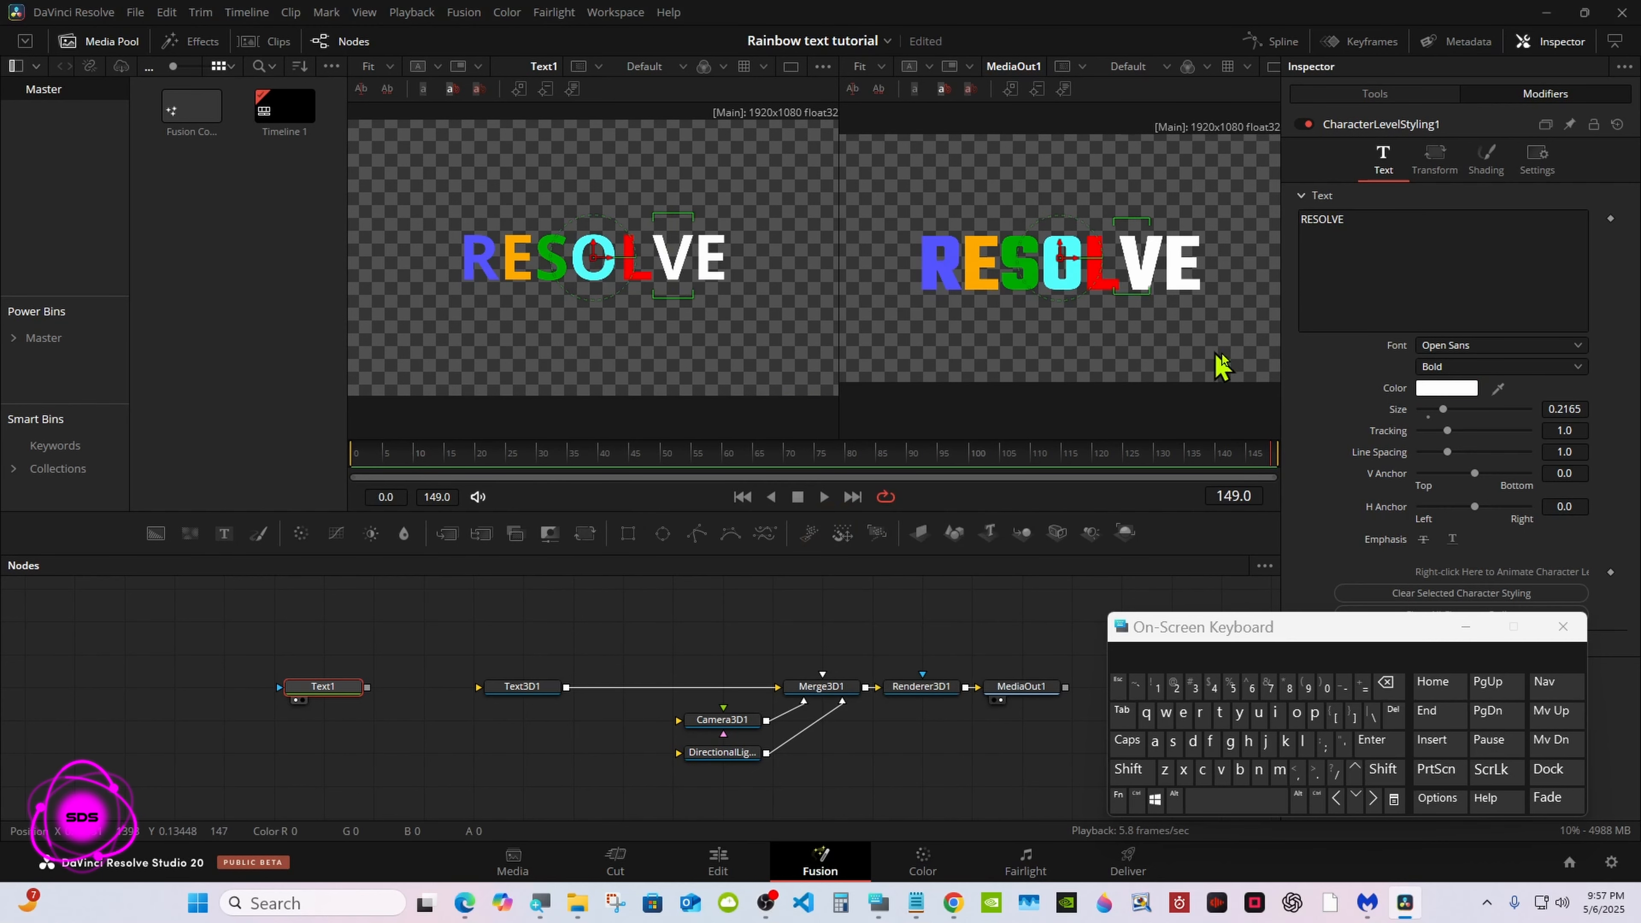
pyautogui.click(1441, 388)
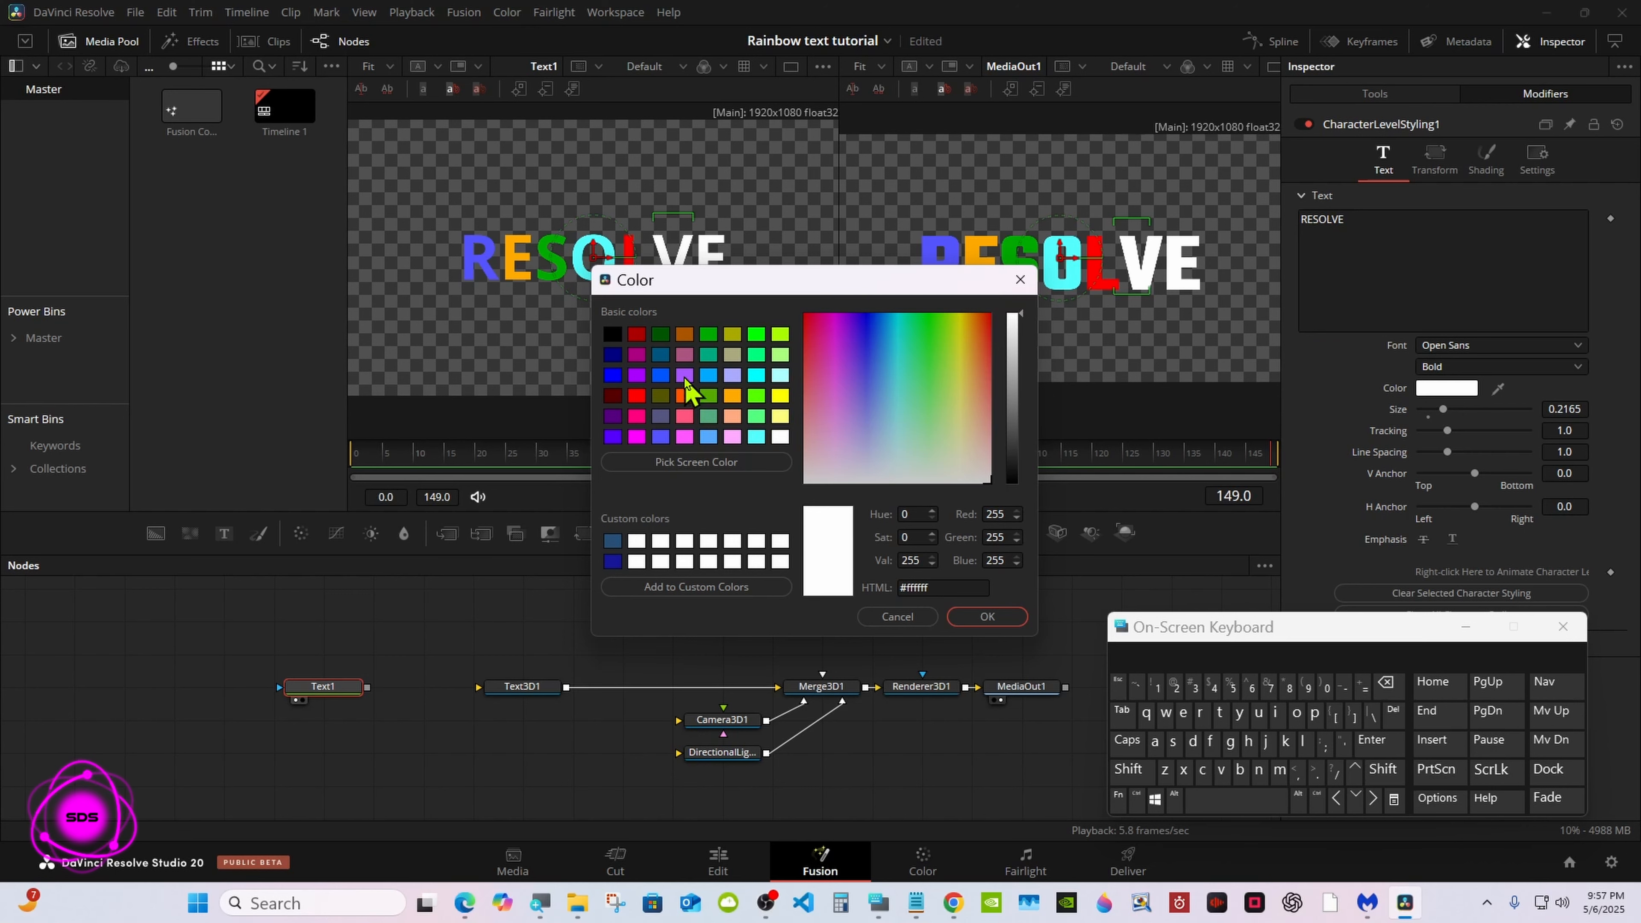
pyautogui.click(660, 335)
pyautogui.click(613, 416)
pyautogui.click(976, 617)
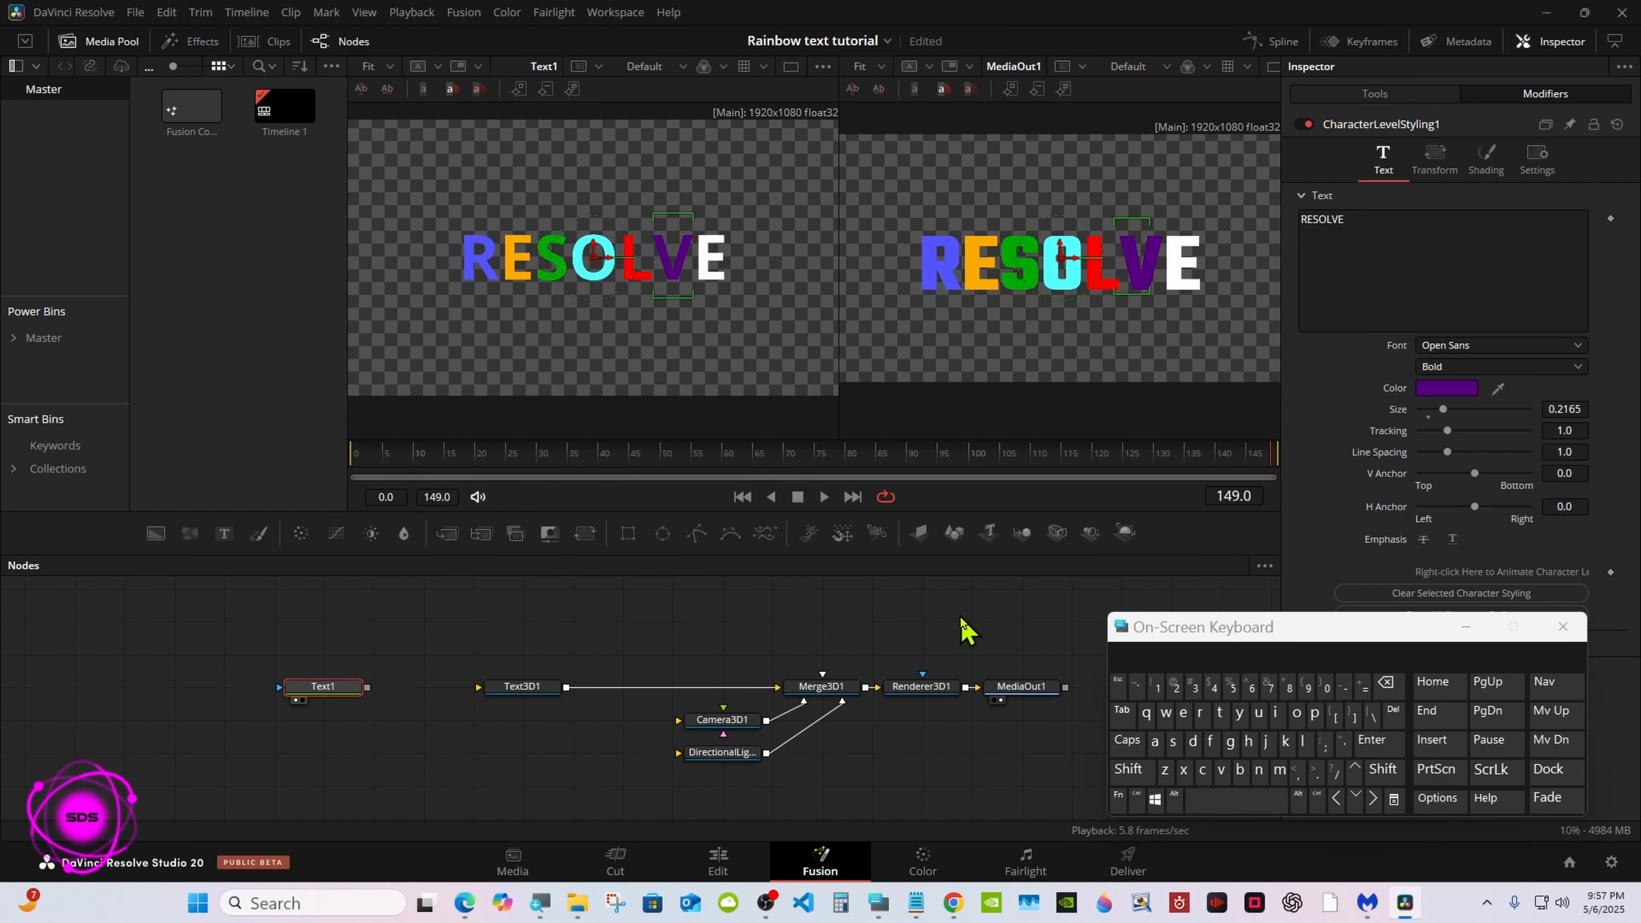
pyautogui.click(711, 255)
pyautogui.click(1441, 388)
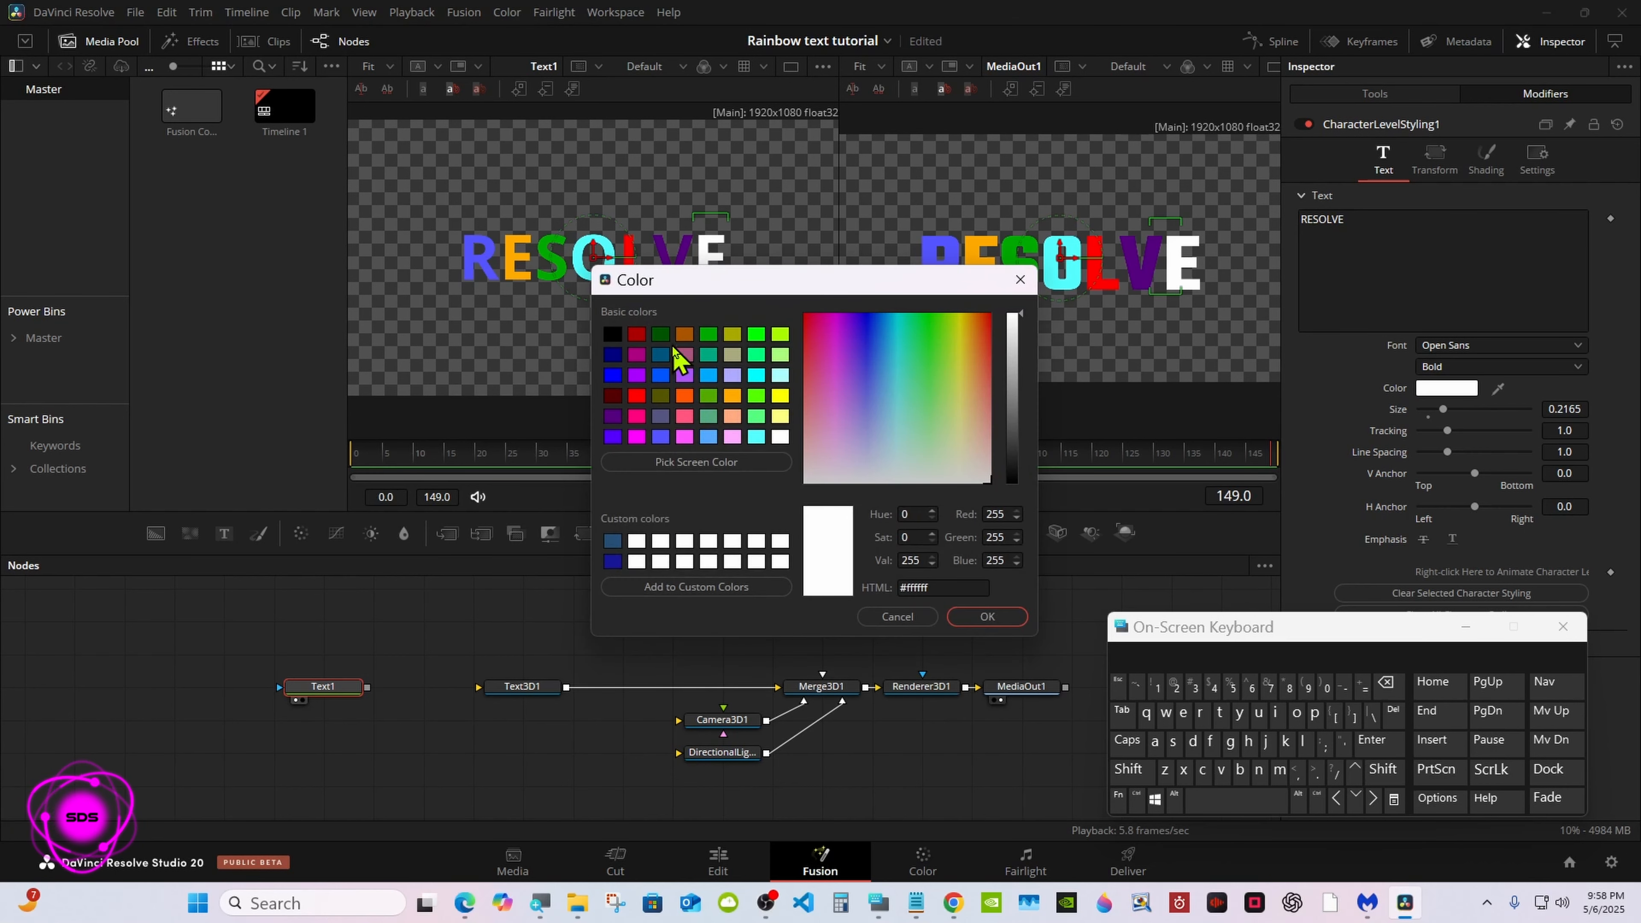
pyautogui.click(636, 436)
pyautogui.click(966, 618)
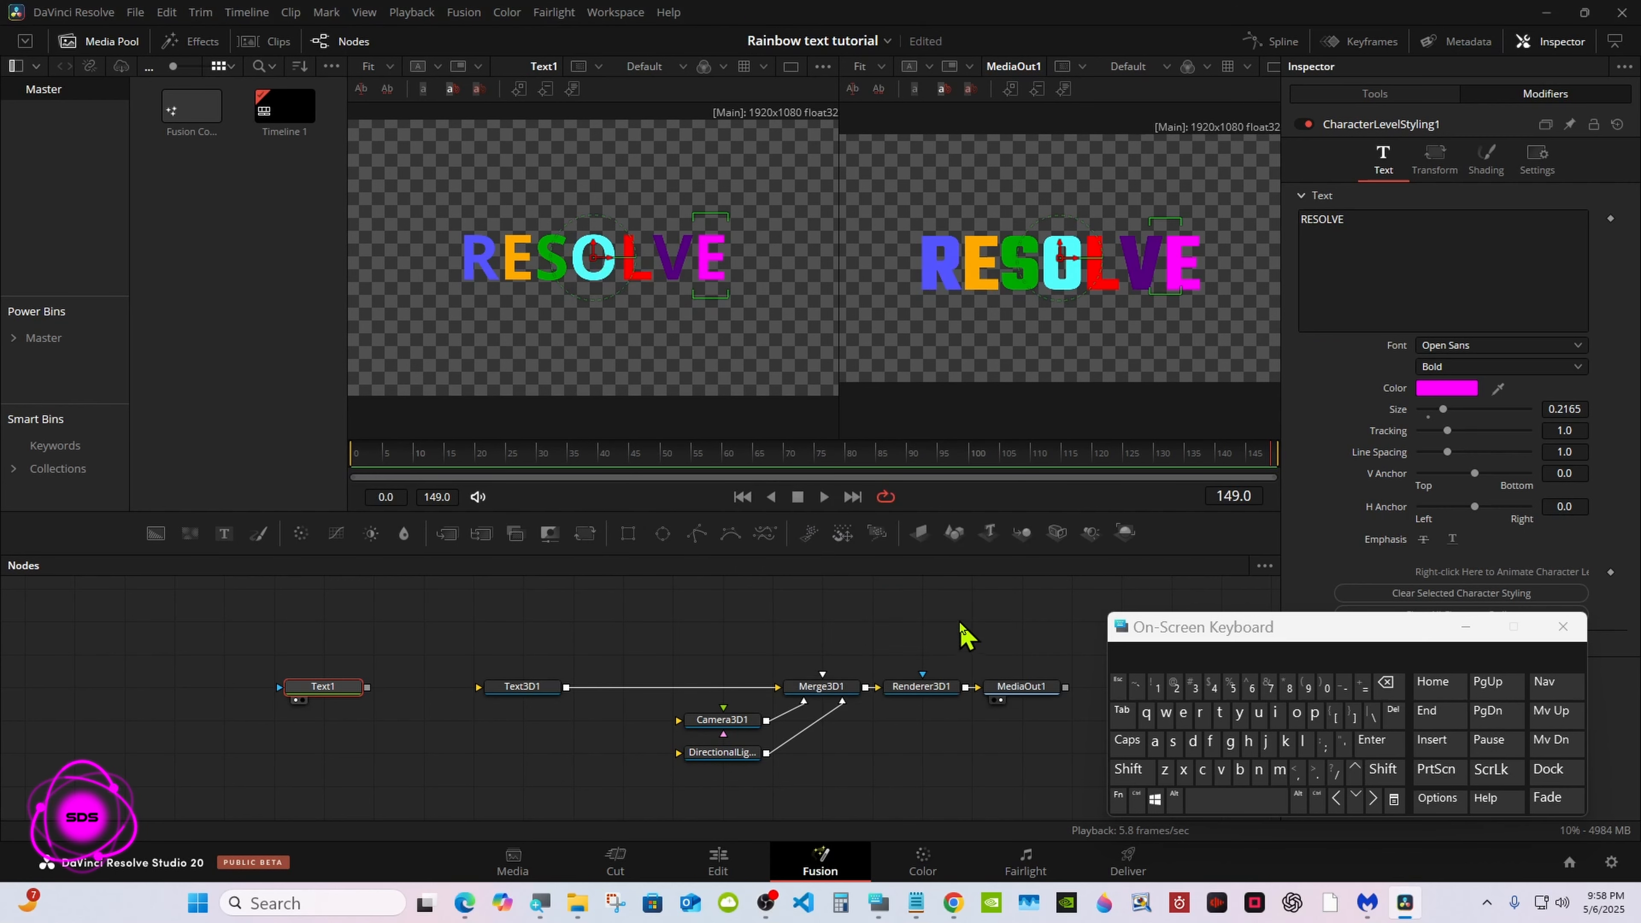
# Step: Enlarge the node area and show the Merge3D1 node in the viewer that displays Text1
pyautogui.moveTo(944, 557); pyautogui.dragTo(944, 511)
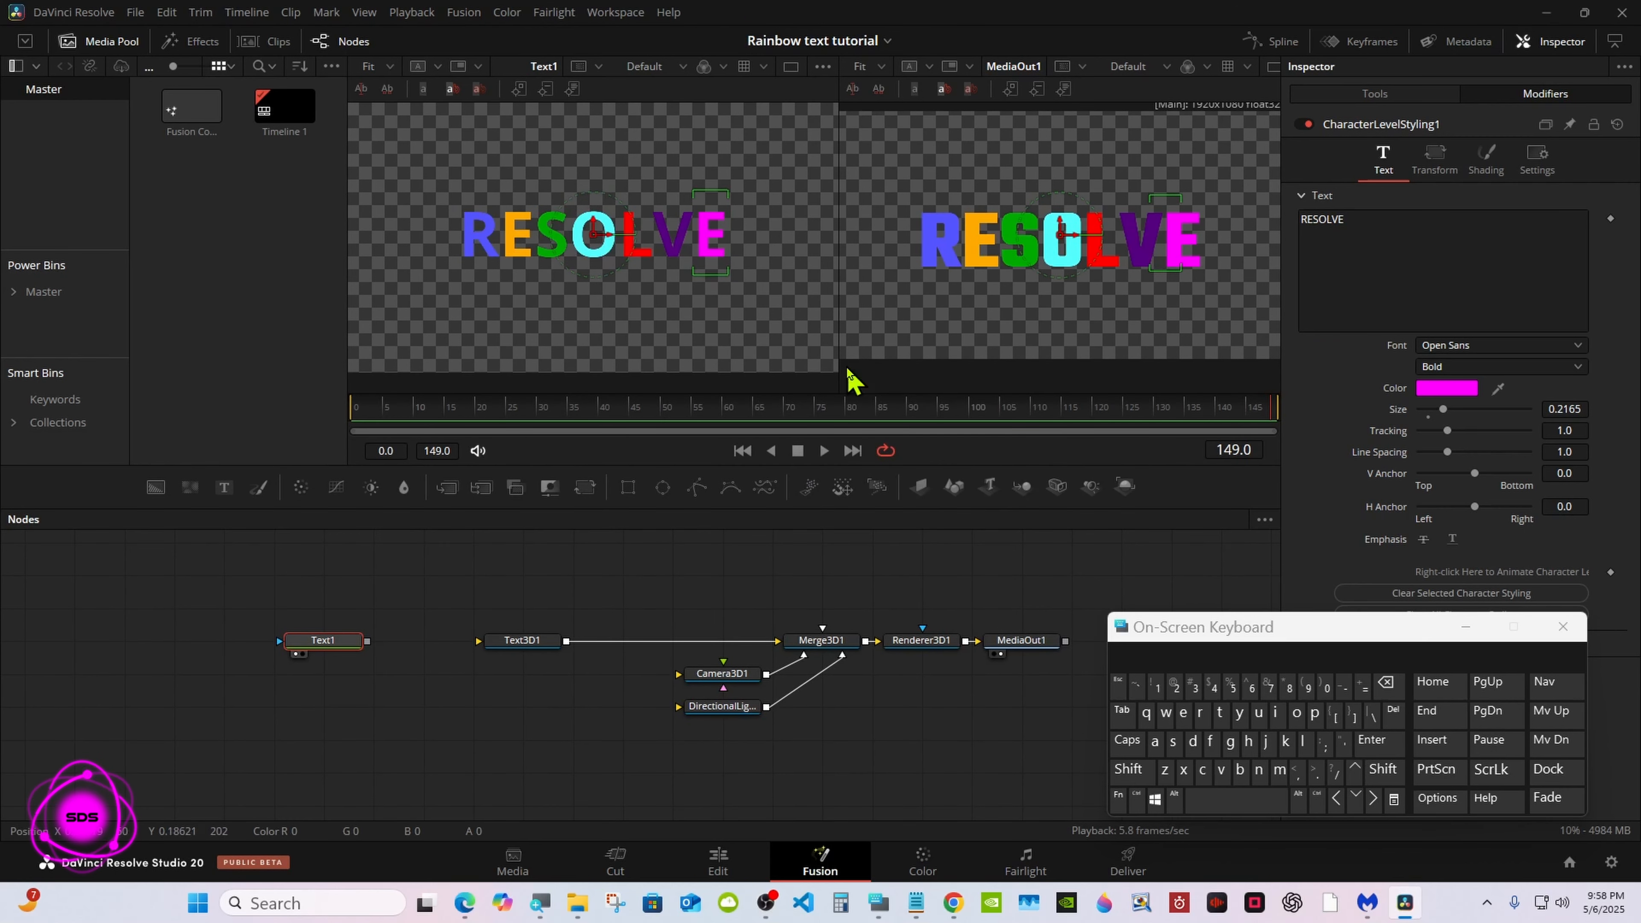
pyautogui.moveTo(819, 626); pyautogui.dragTo(647, 260)
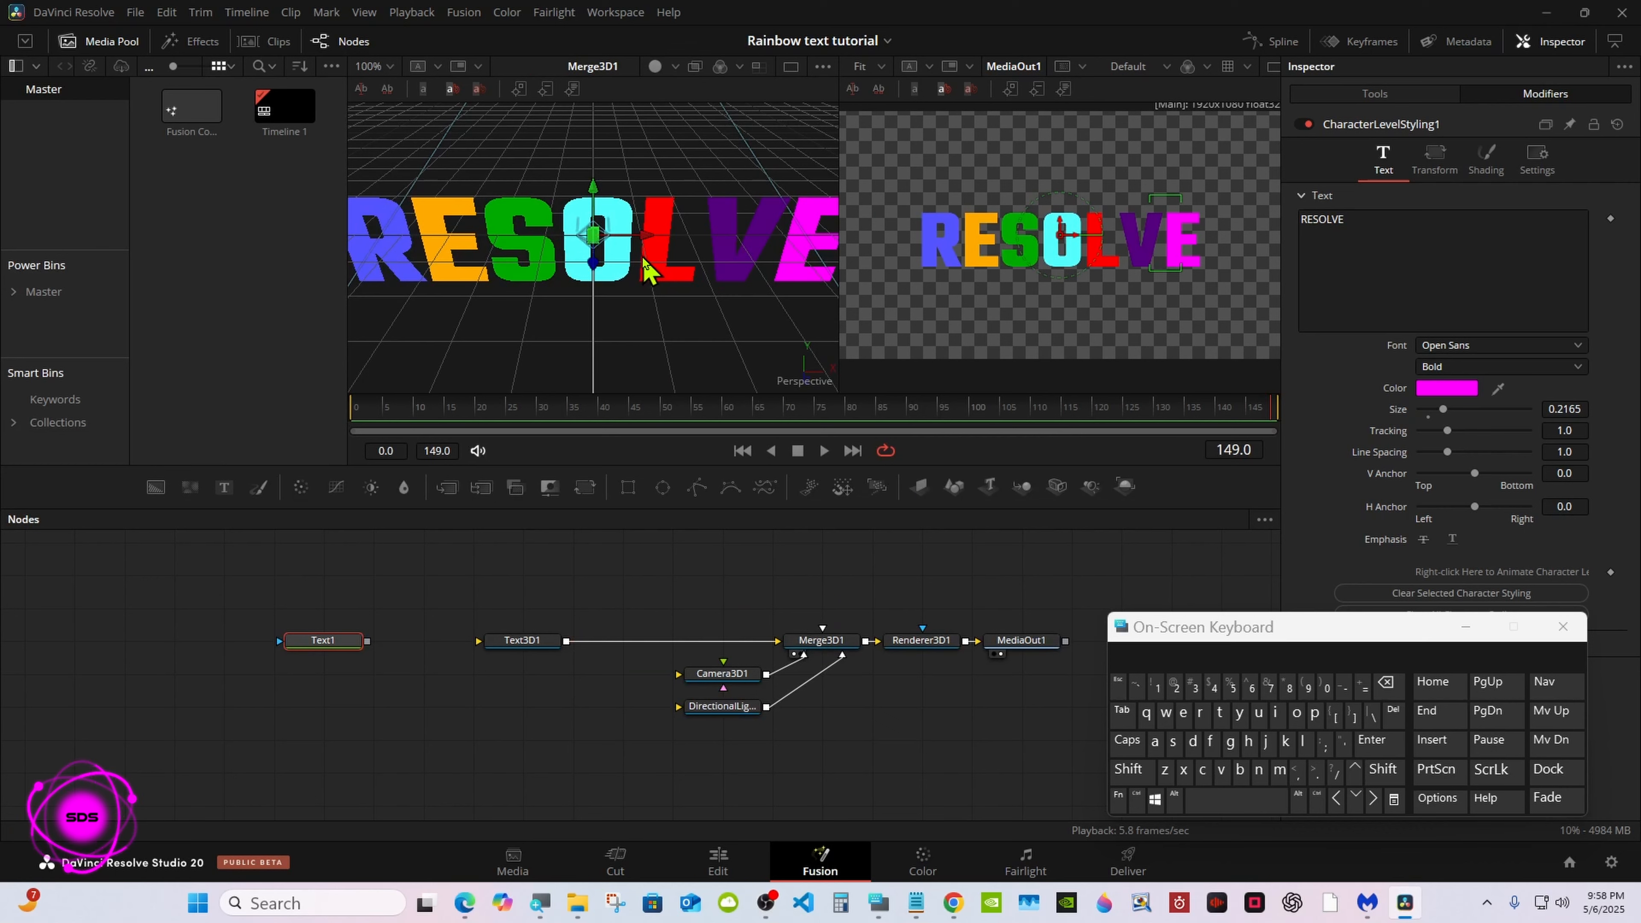
pyautogui.moveTo(1192, 630); pyautogui.dragTo(852, 637)
# Step: Move the Text1 node farther away from Text3D1 and make Text3D1 the selected node
pyautogui.click(537, 642)
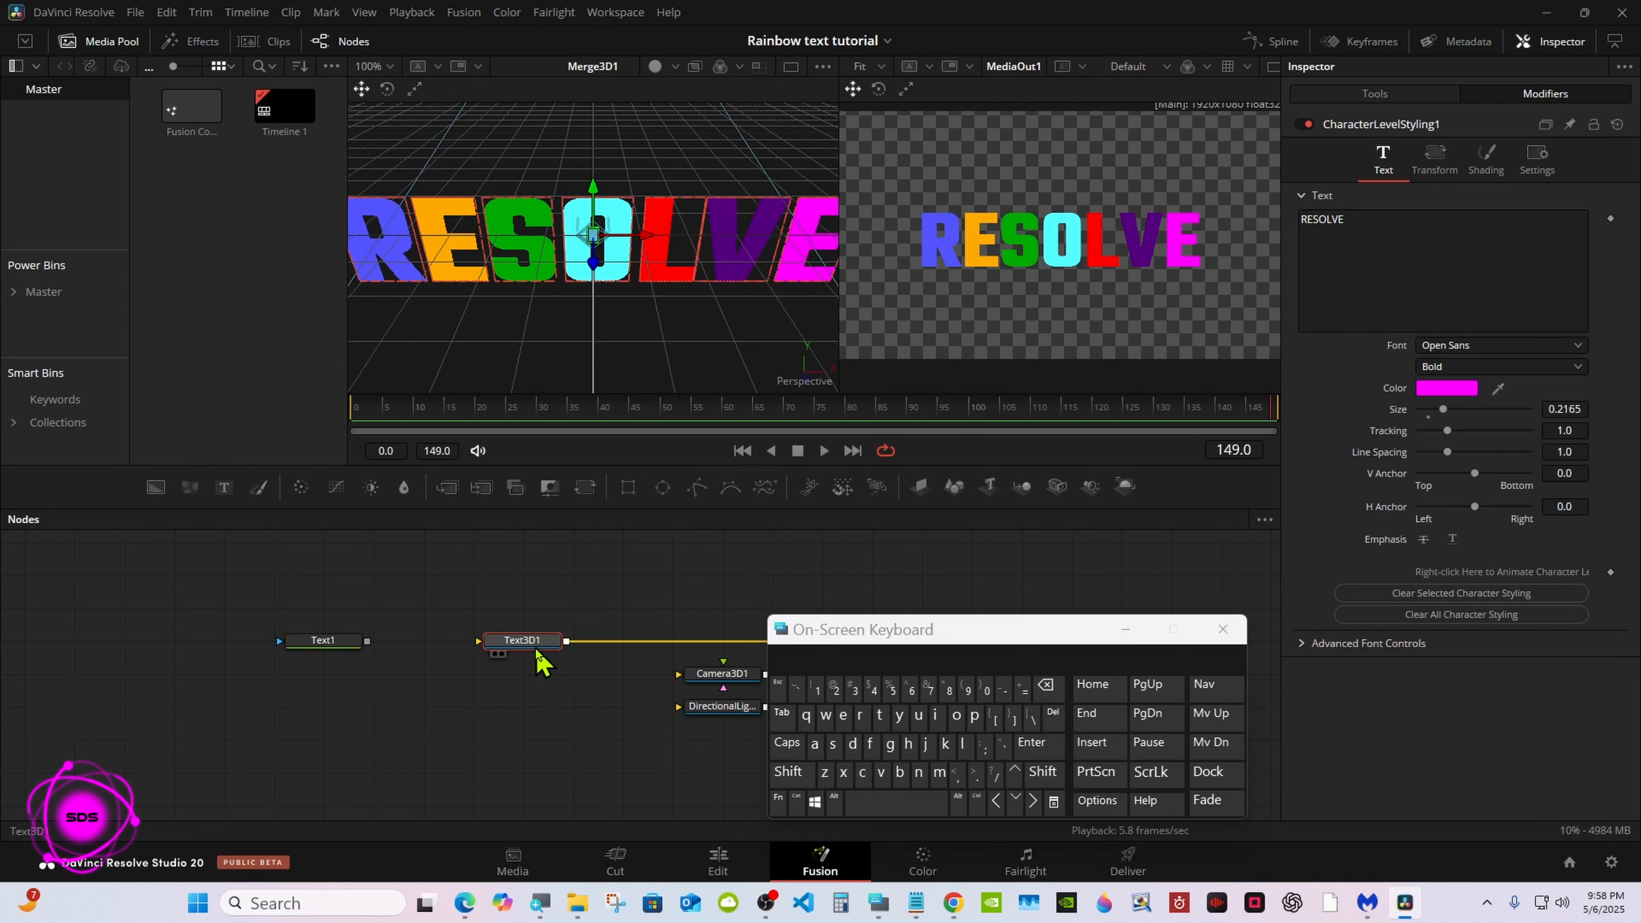
pyautogui.moveTo(329, 650); pyautogui.dragTo(230, 649)
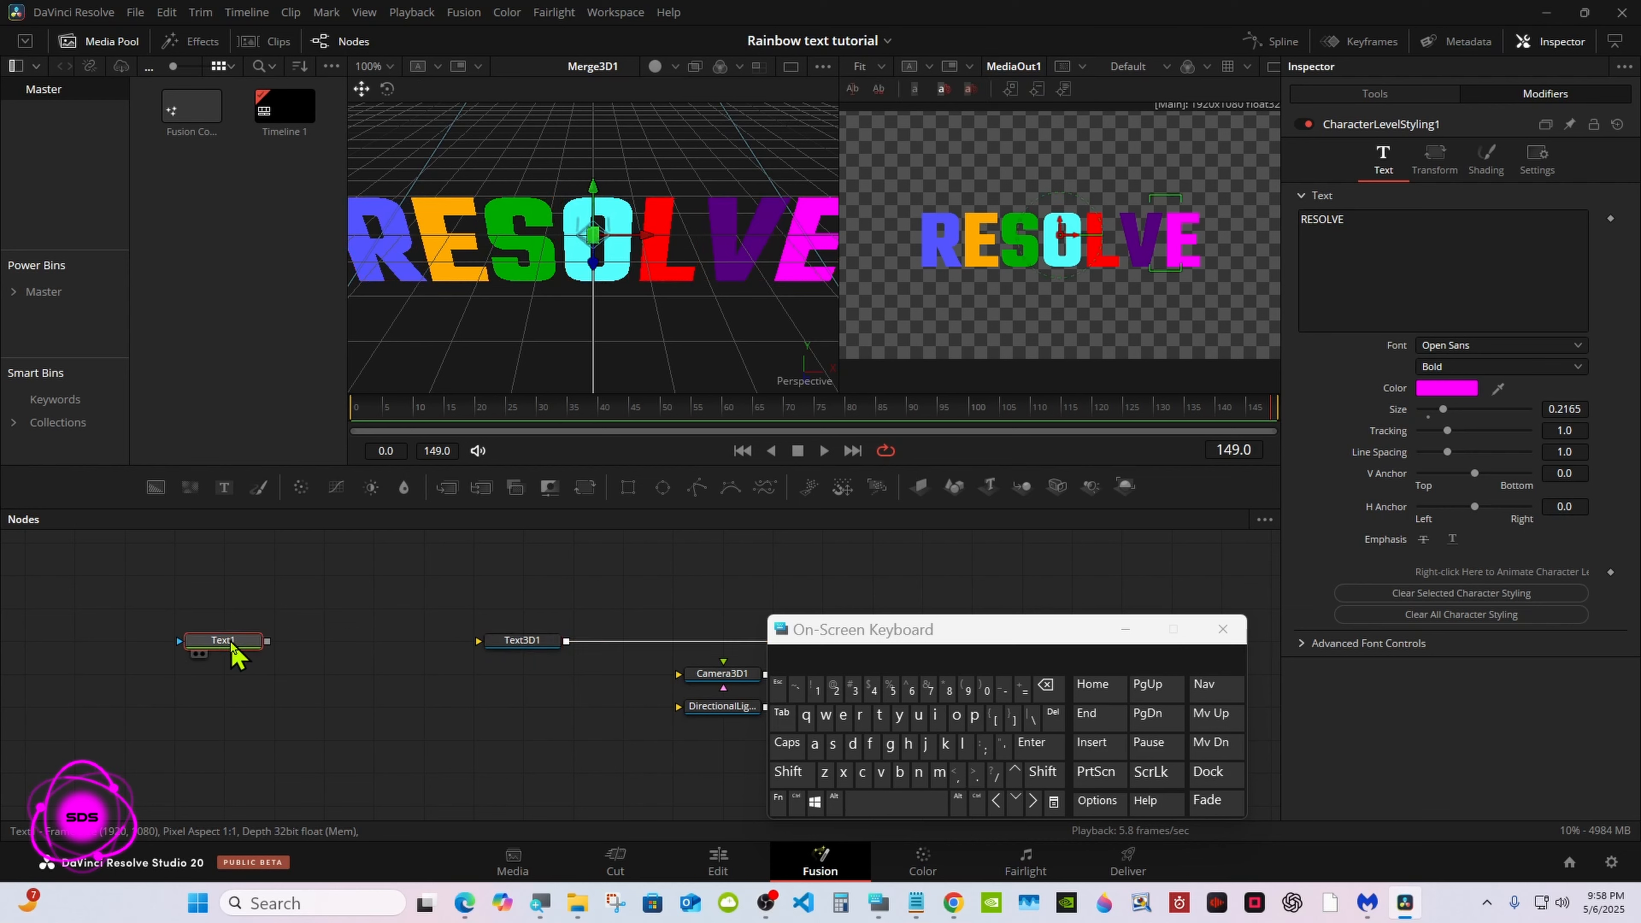
pyautogui.moveTo(830, 635); pyautogui.dragTo(1123, 620)
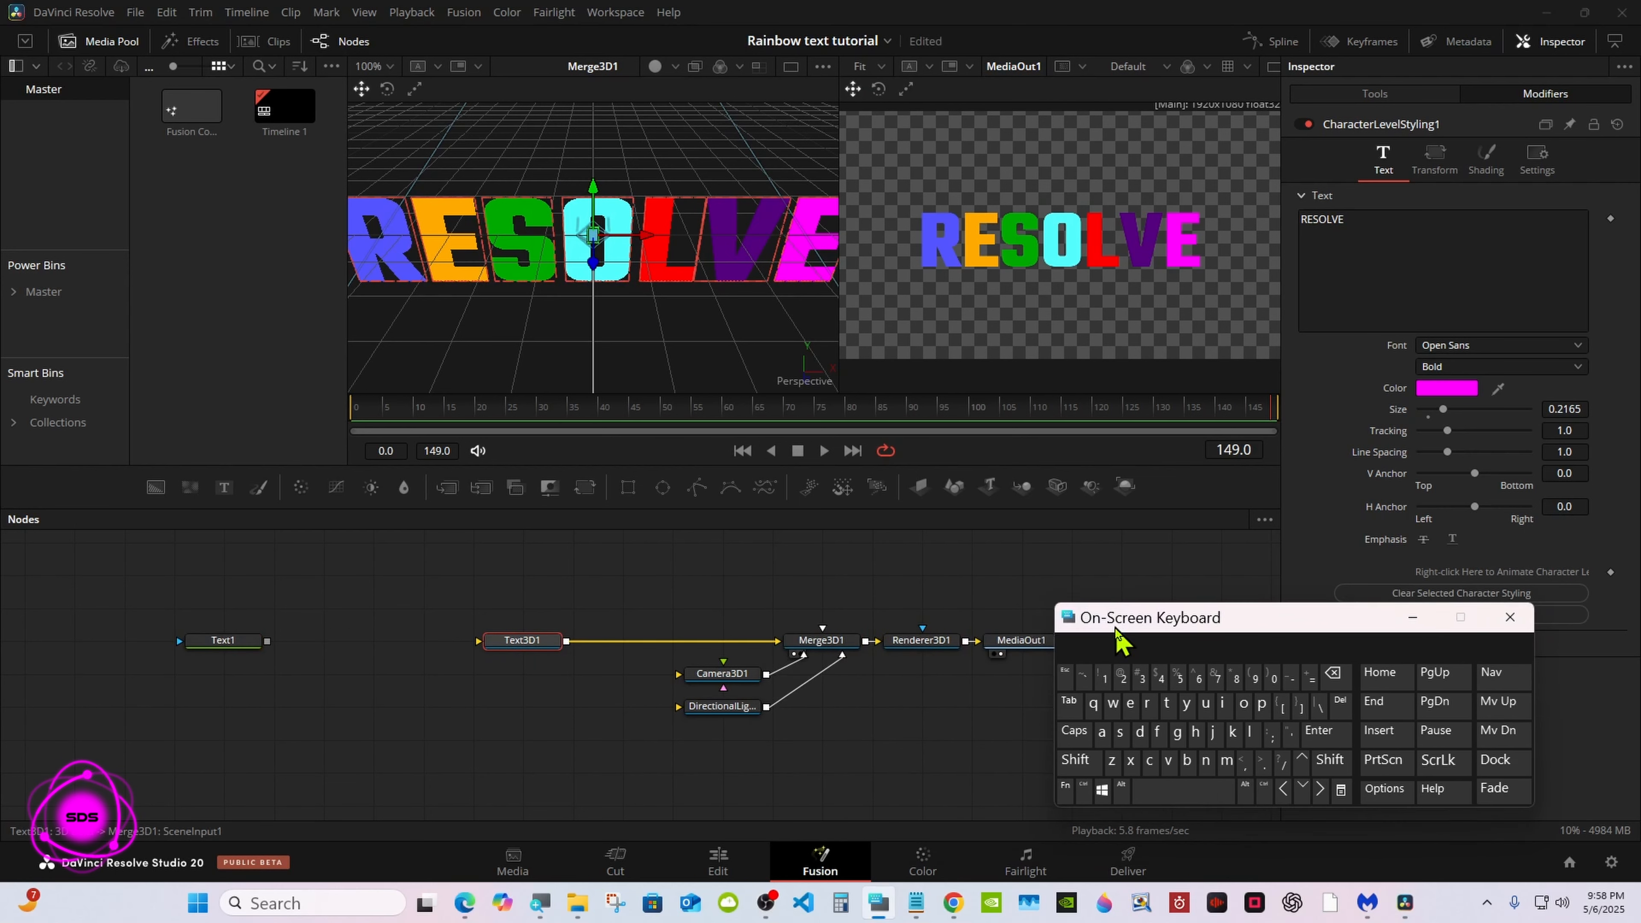
# Step: Insert a Bender 3D node after Text3D1 in the node chain
pyautogui.click(1080, 758)
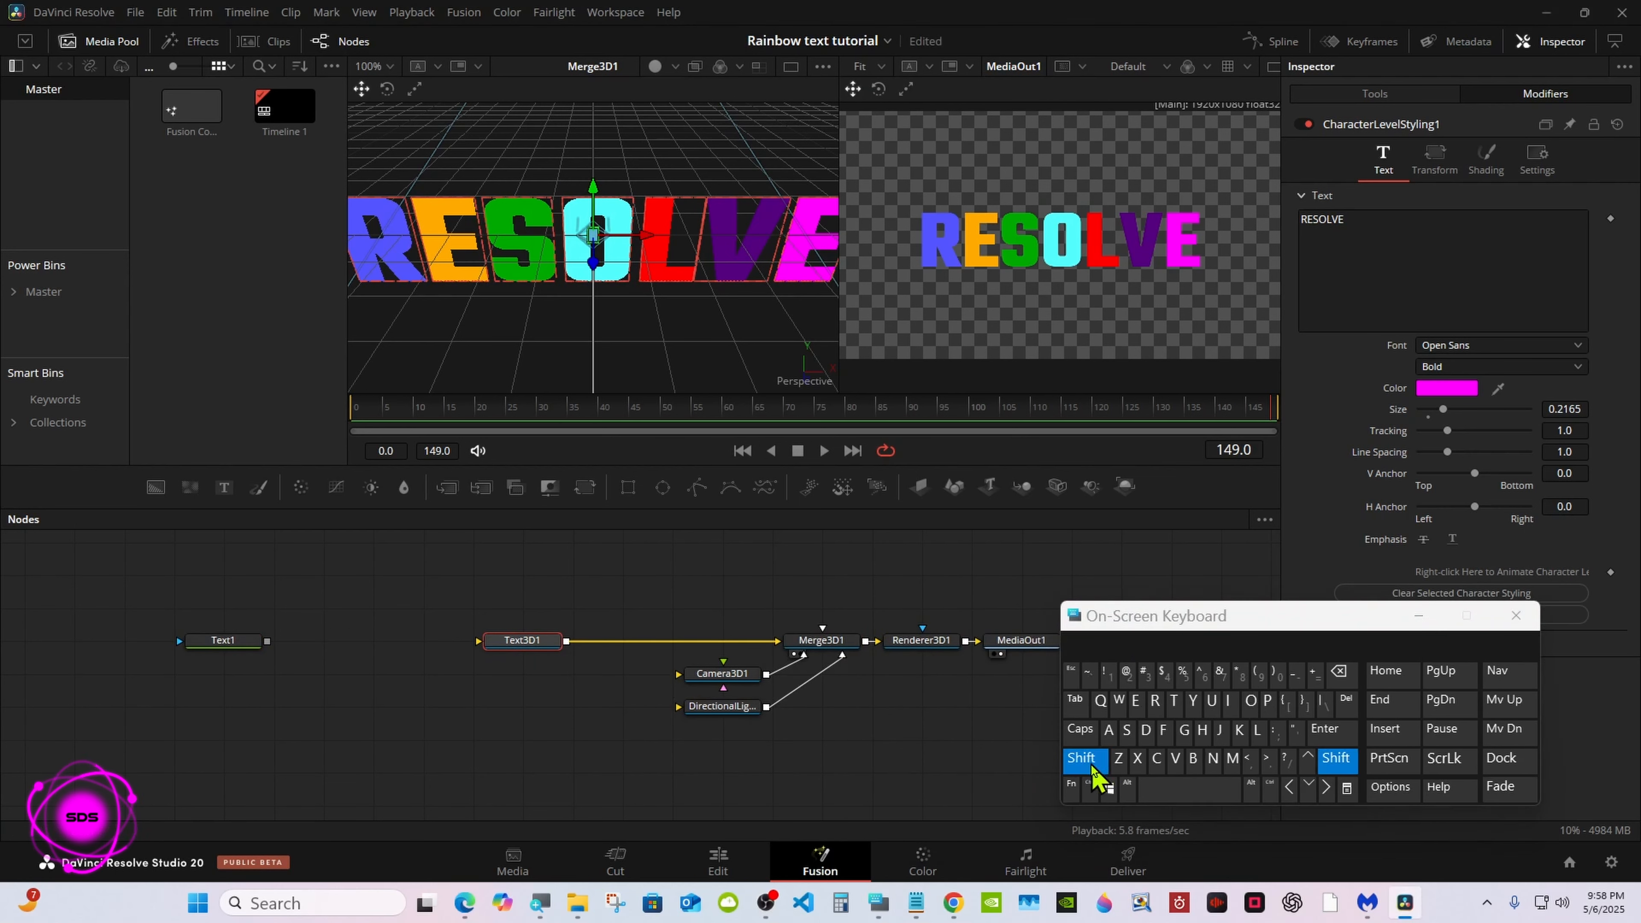
pyautogui.click(1157, 792)
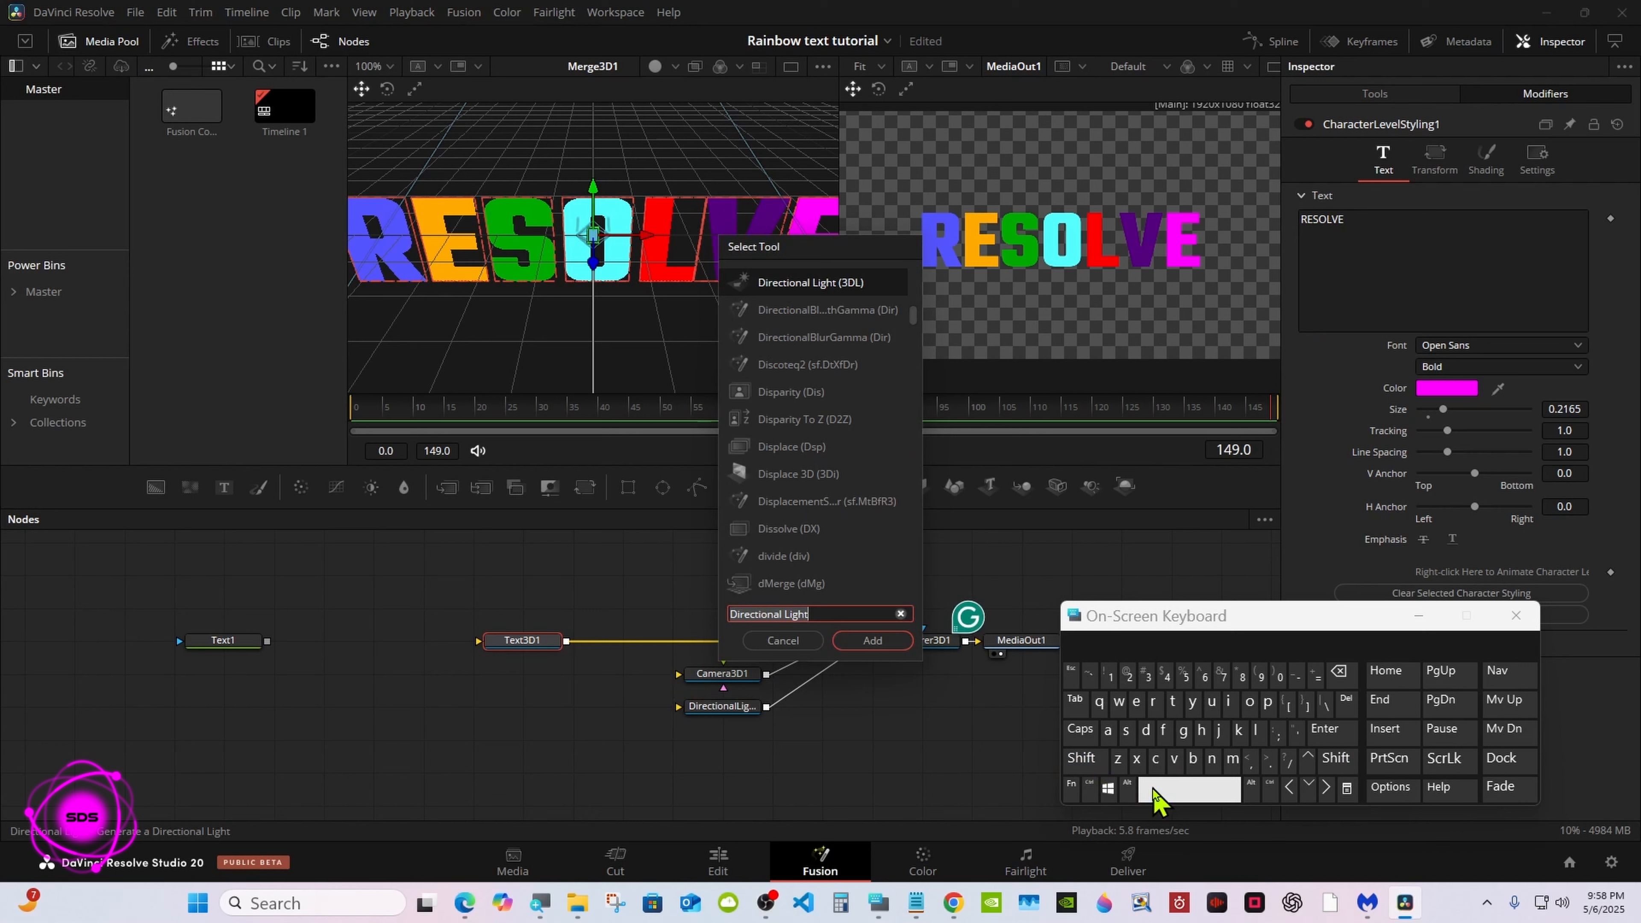
pyautogui.click(1193, 758)
pyautogui.click(1136, 701)
pyautogui.click(1212, 757)
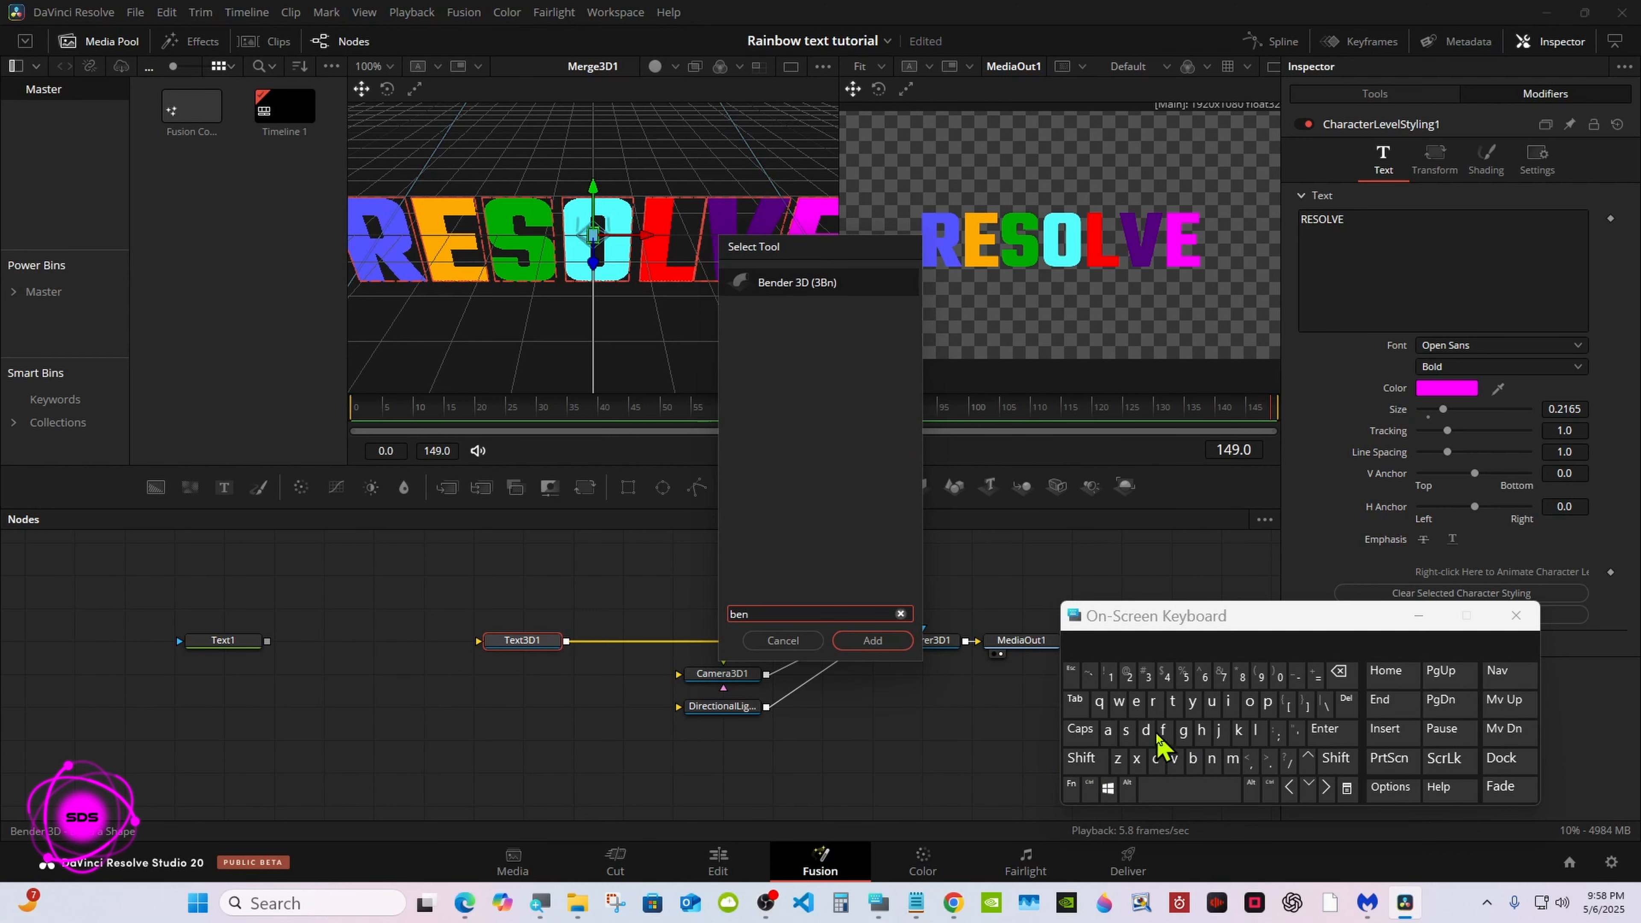
pyautogui.click(797, 281)
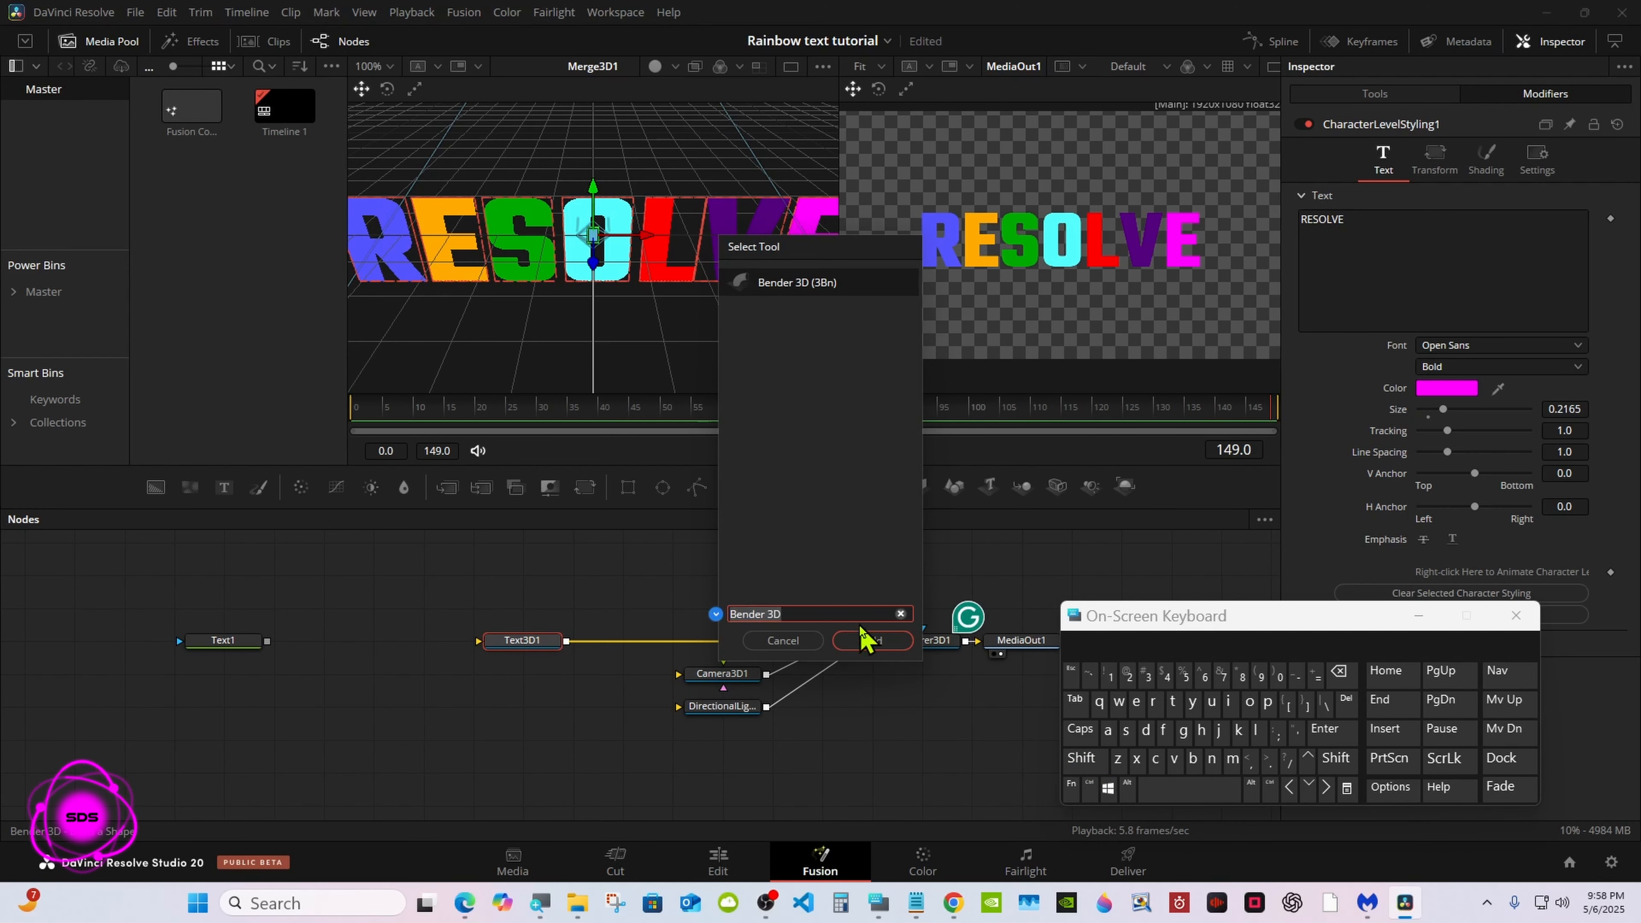
pyautogui.click(872, 640)
# Step: Insert a Transform 3D node between Bender3D1 and Merge3D1
pyautogui.moveTo(1093, 615); pyautogui.dragTo(898, 656)
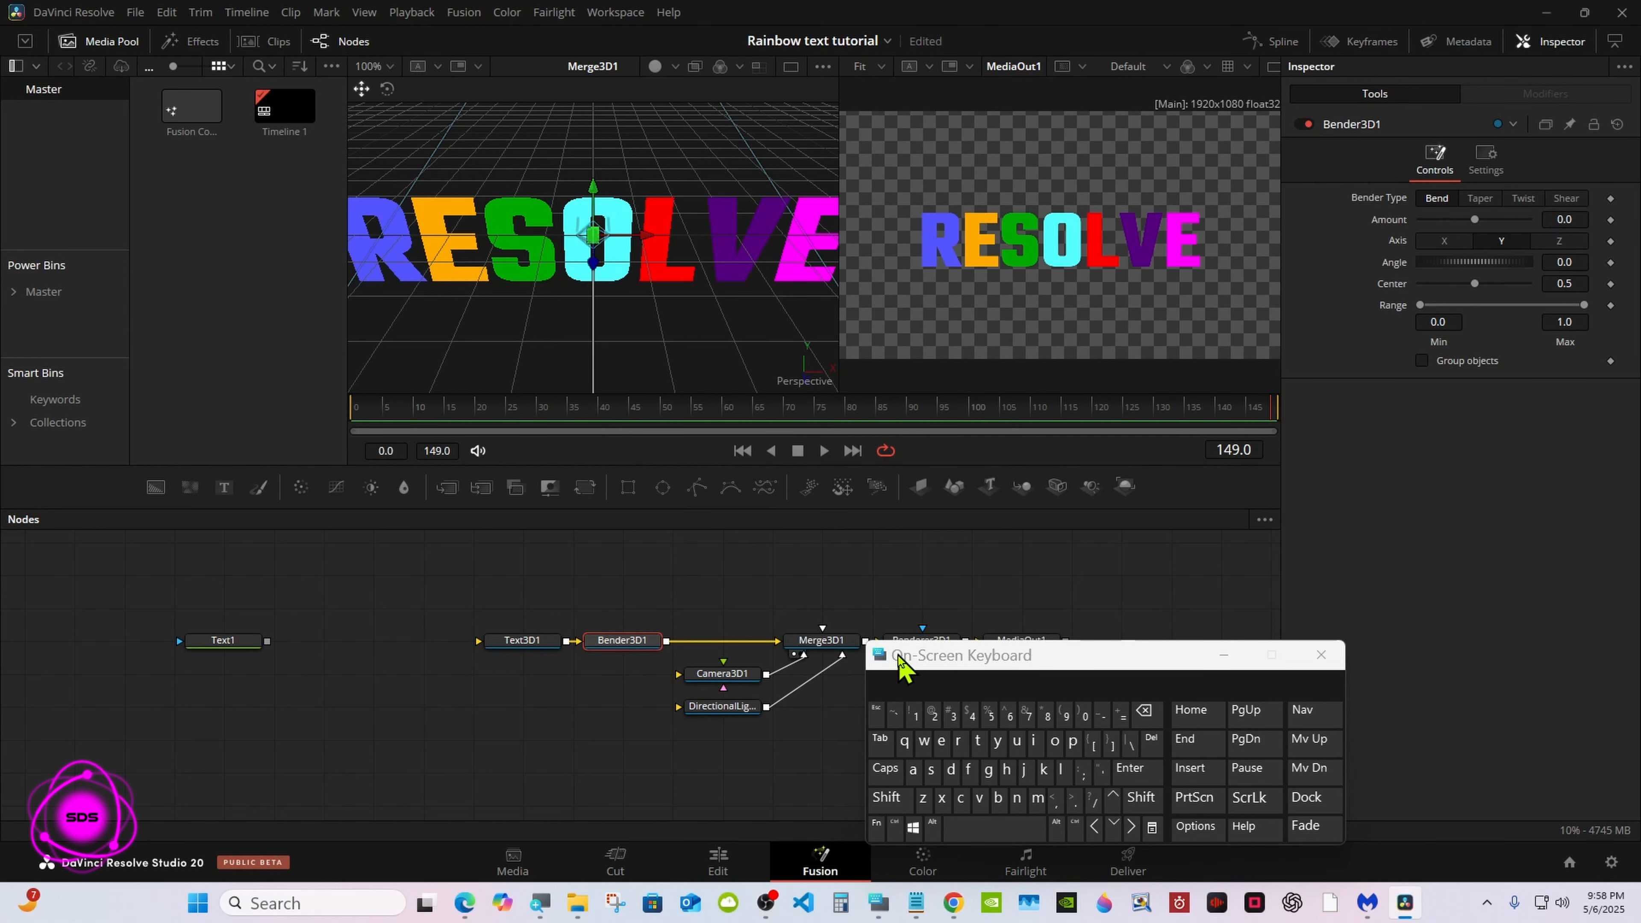
pyautogui.click(886, 797)
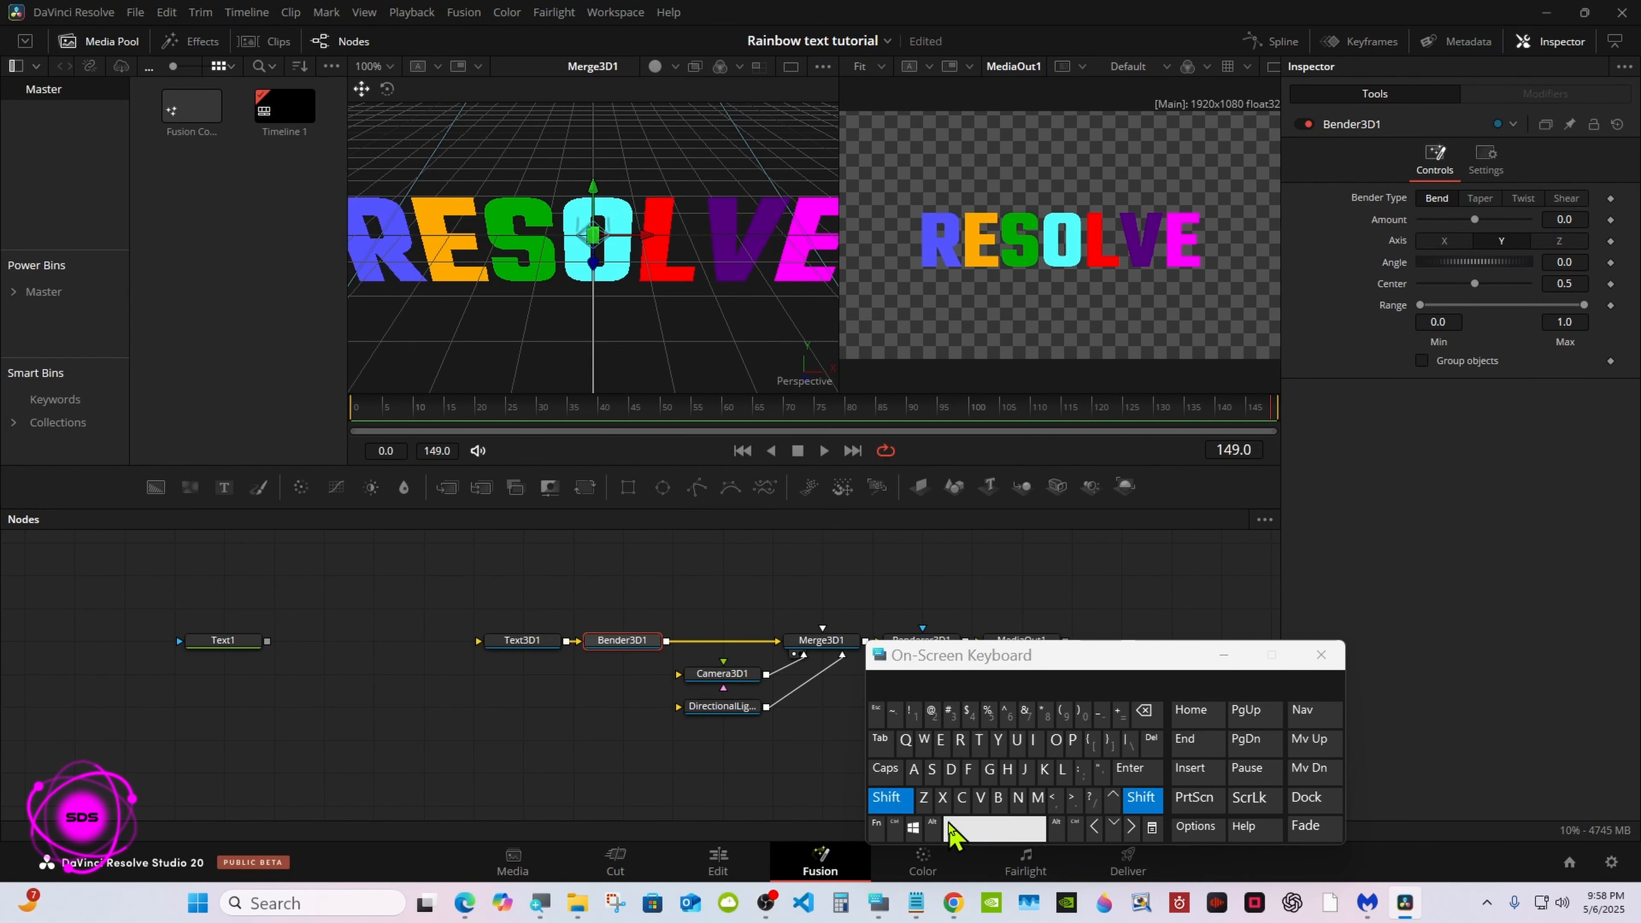
pyautogui.click(969, 829)
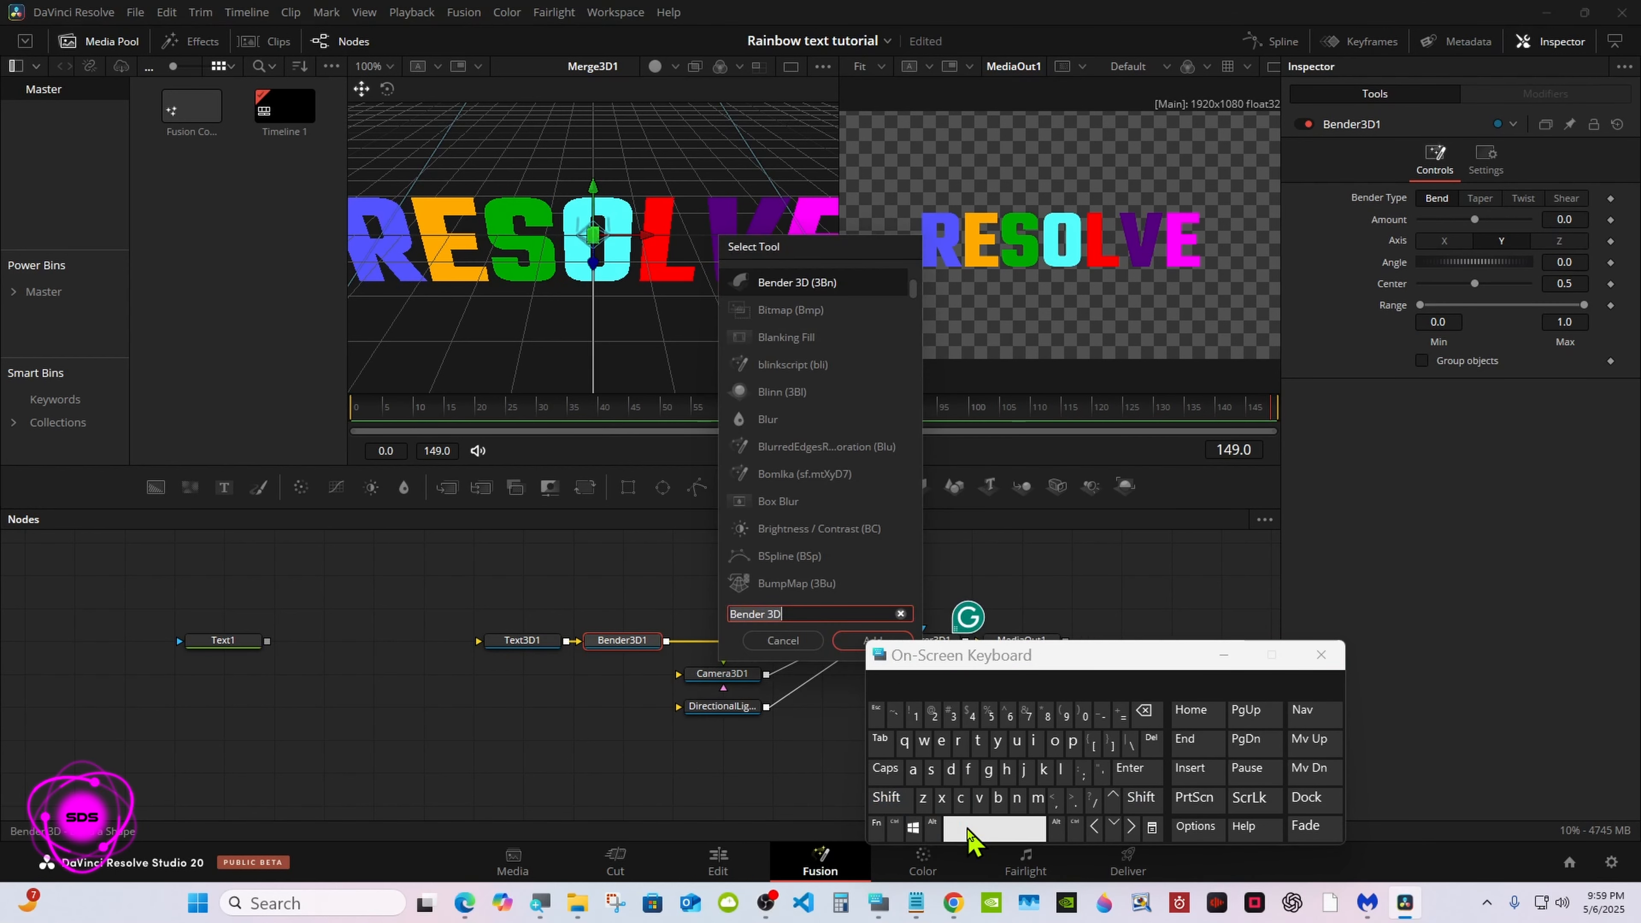
pyautogui.click(978, 741)
pyautogui.click(958, 741)
pyautogui.click(913, 769)
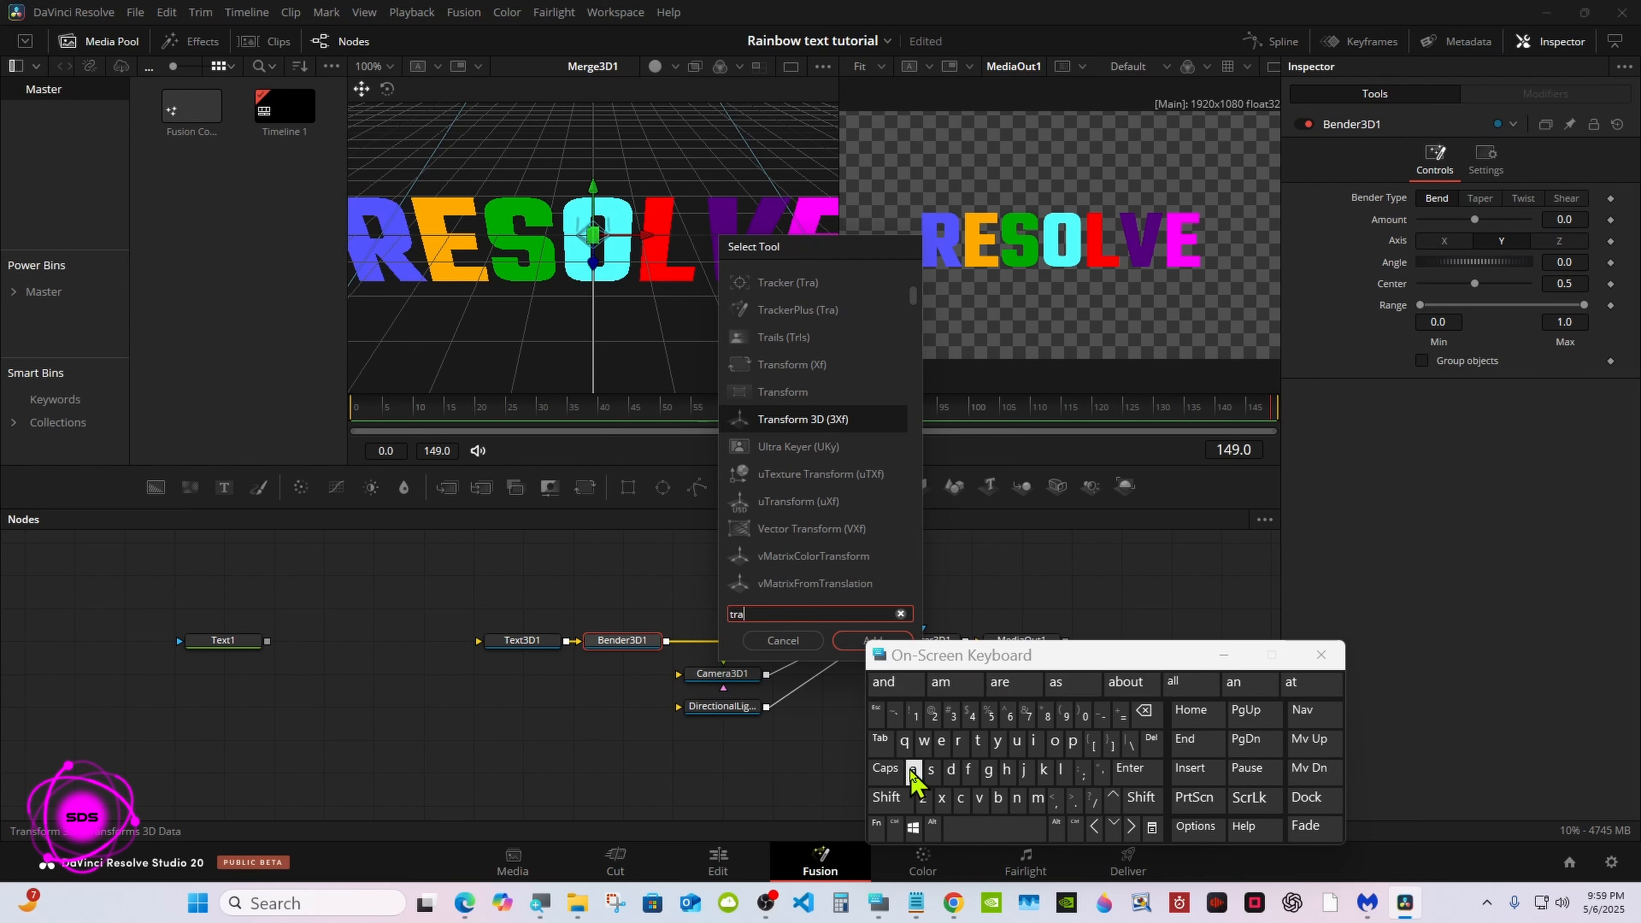
pyautogui.click(773, 419)
pyautogui.click(861, 642)
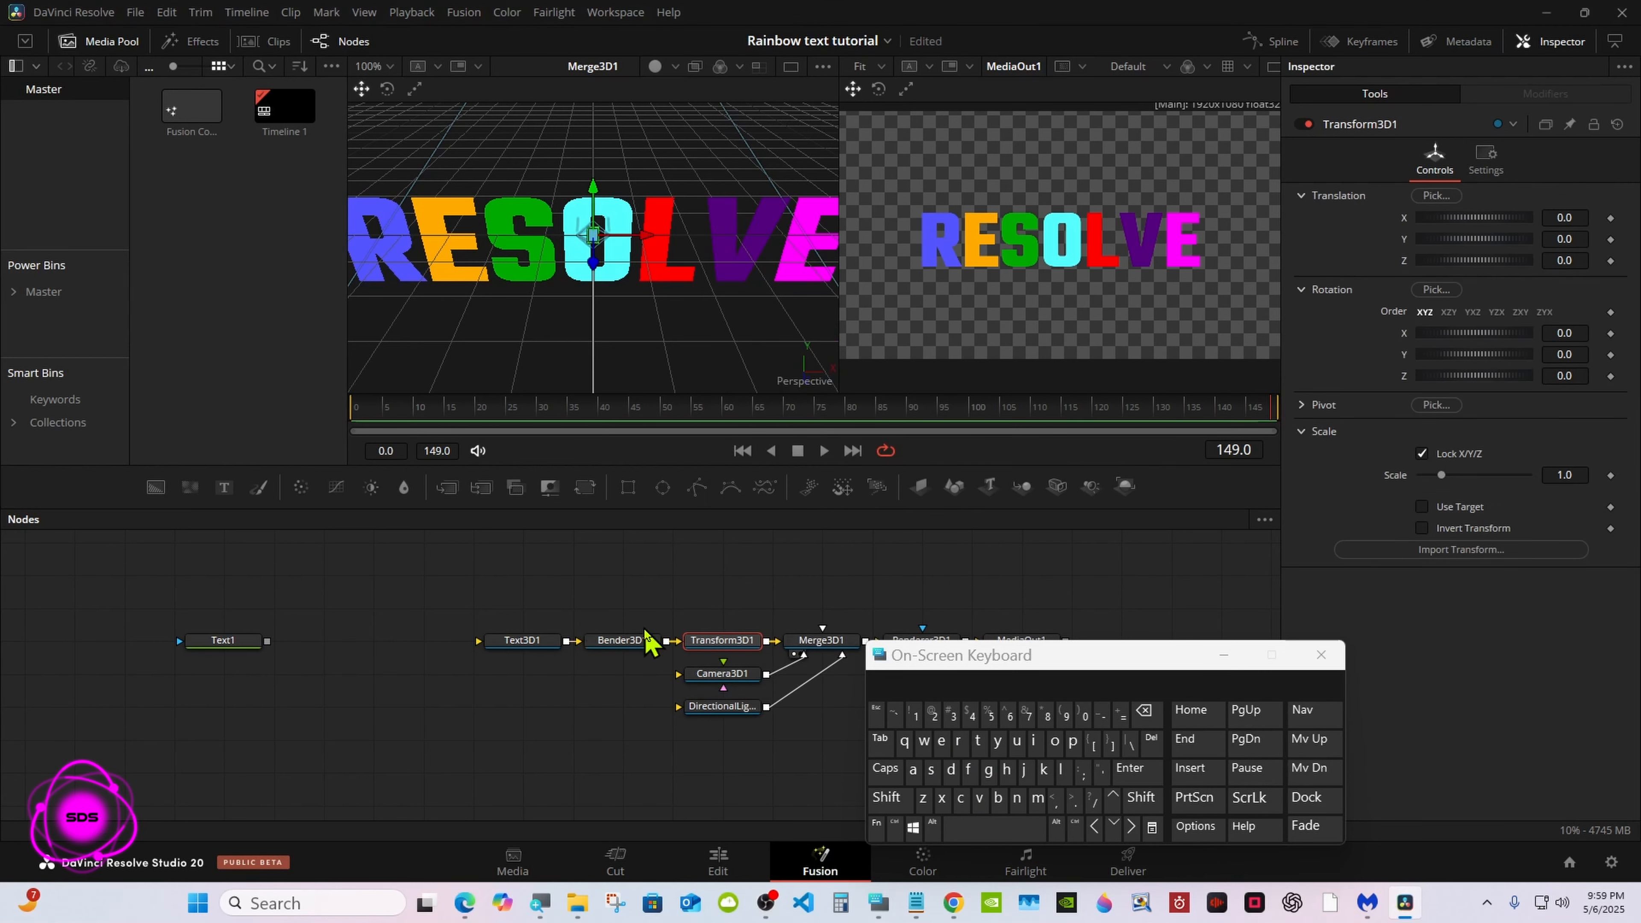
# Step: Move the Text3D1, Bender3D1 and Transform3D1 nodes together farther away from Merge3D1
pyautogui.moveTo(471, 615); pyautogui.dragTo(633, 639)
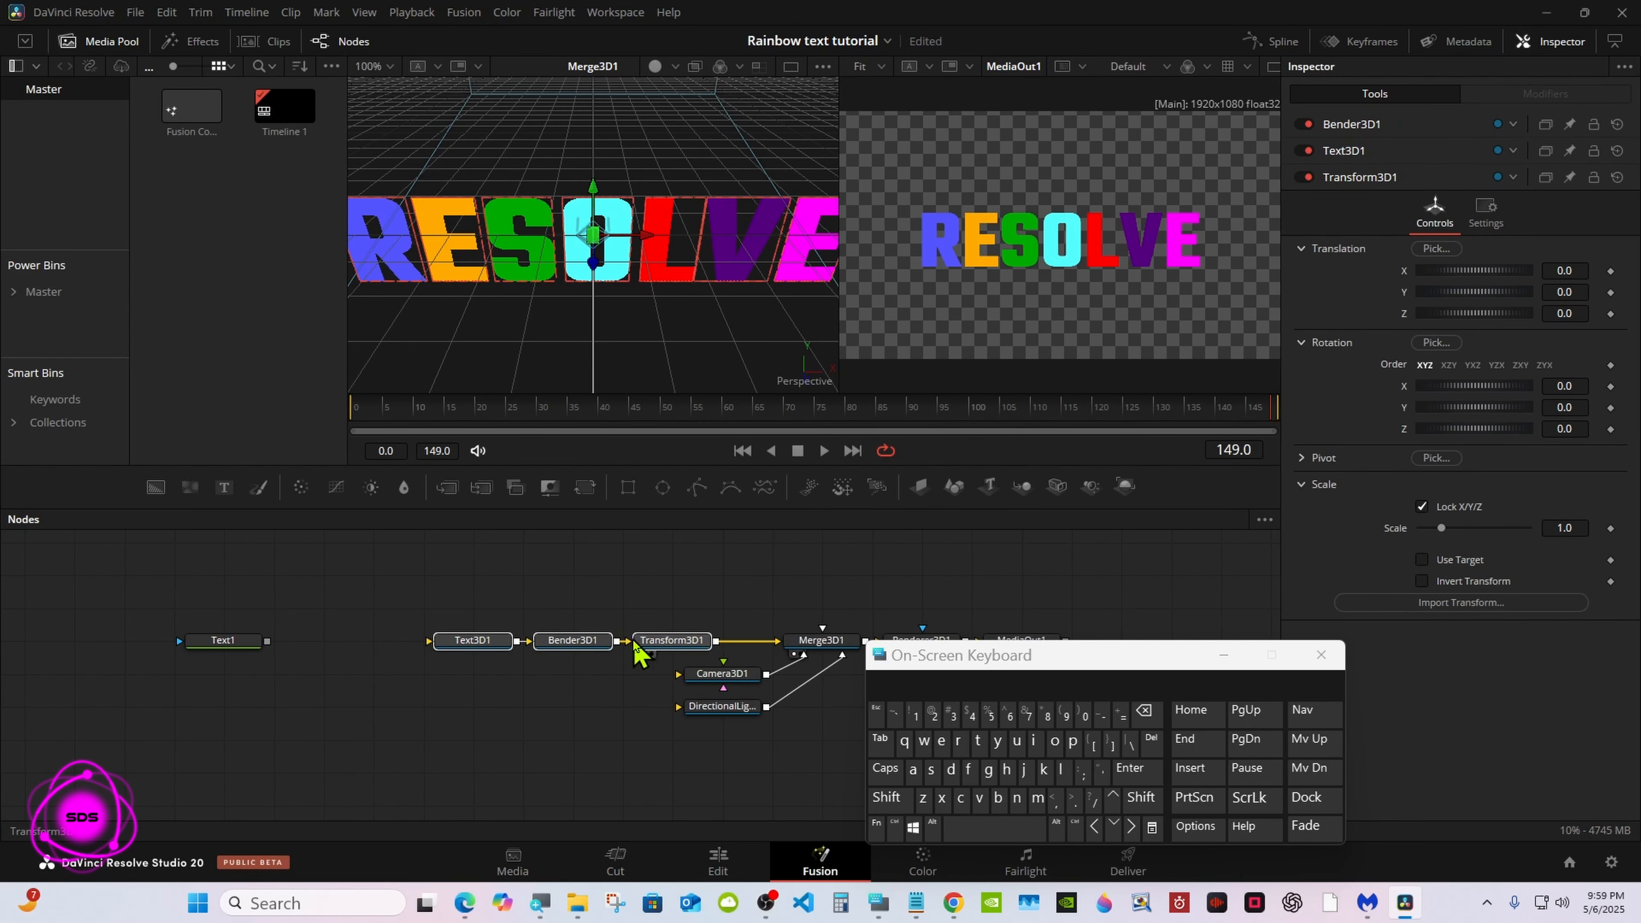
pyautogui.moveTo(894, 660); pyautogui.dragTo(884, 689)
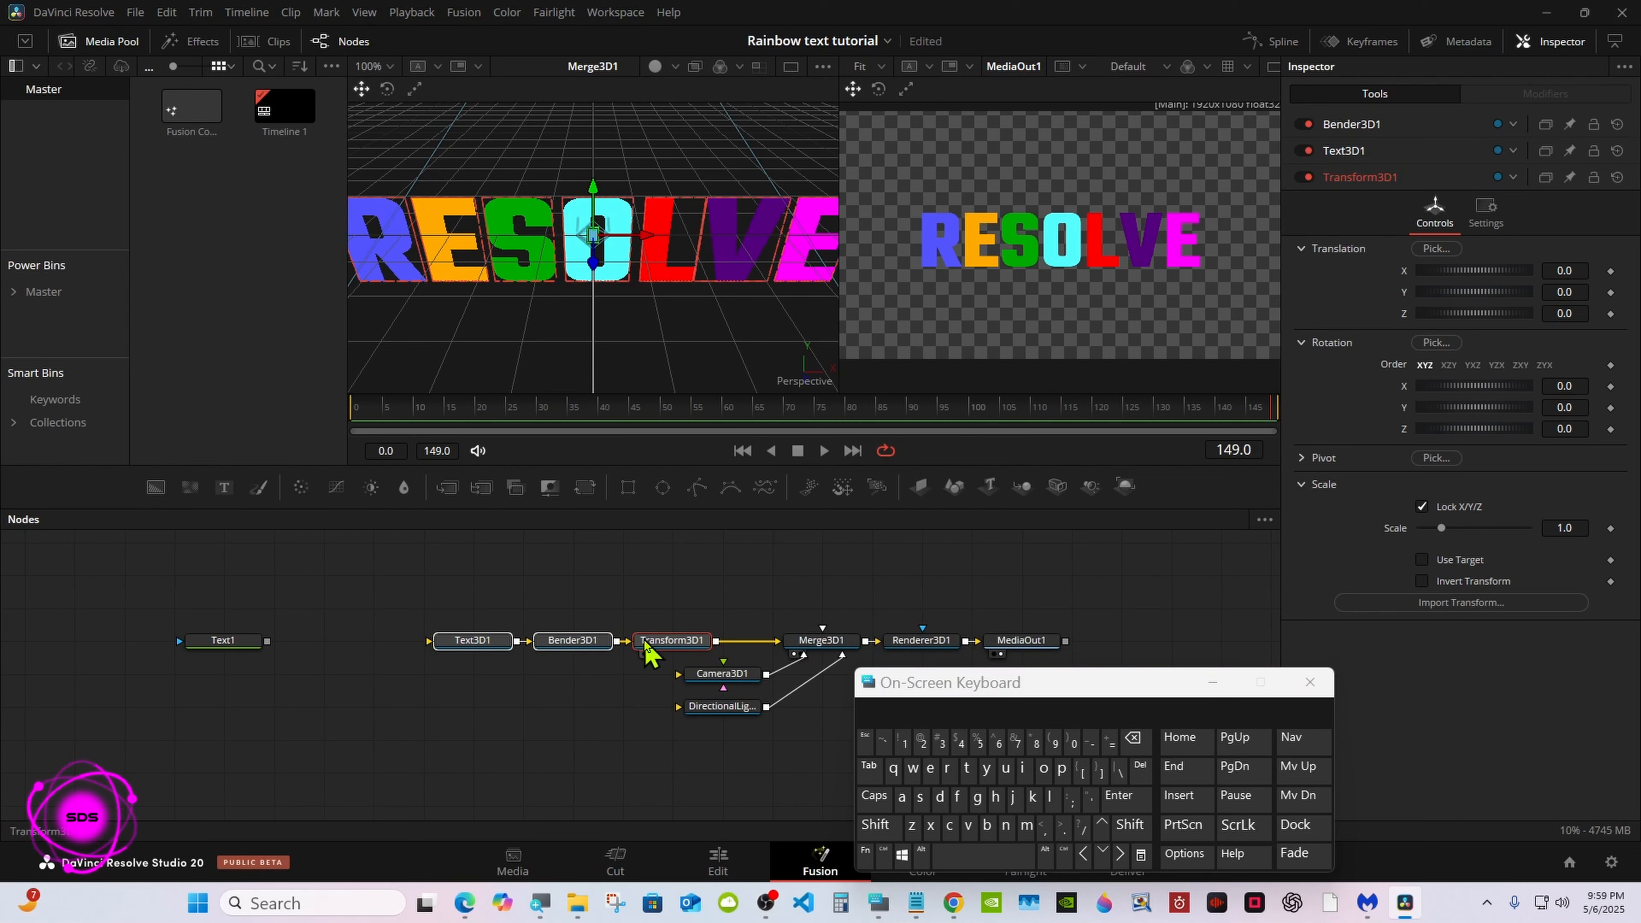
pyautogui.moveTo(645, 643); pyautogui.dragTo(594, 643)
# Step: Set Text3D1's extrusion subdivisions to 10 and its smoothing angle to 60
pyautogui.click(432, 643)
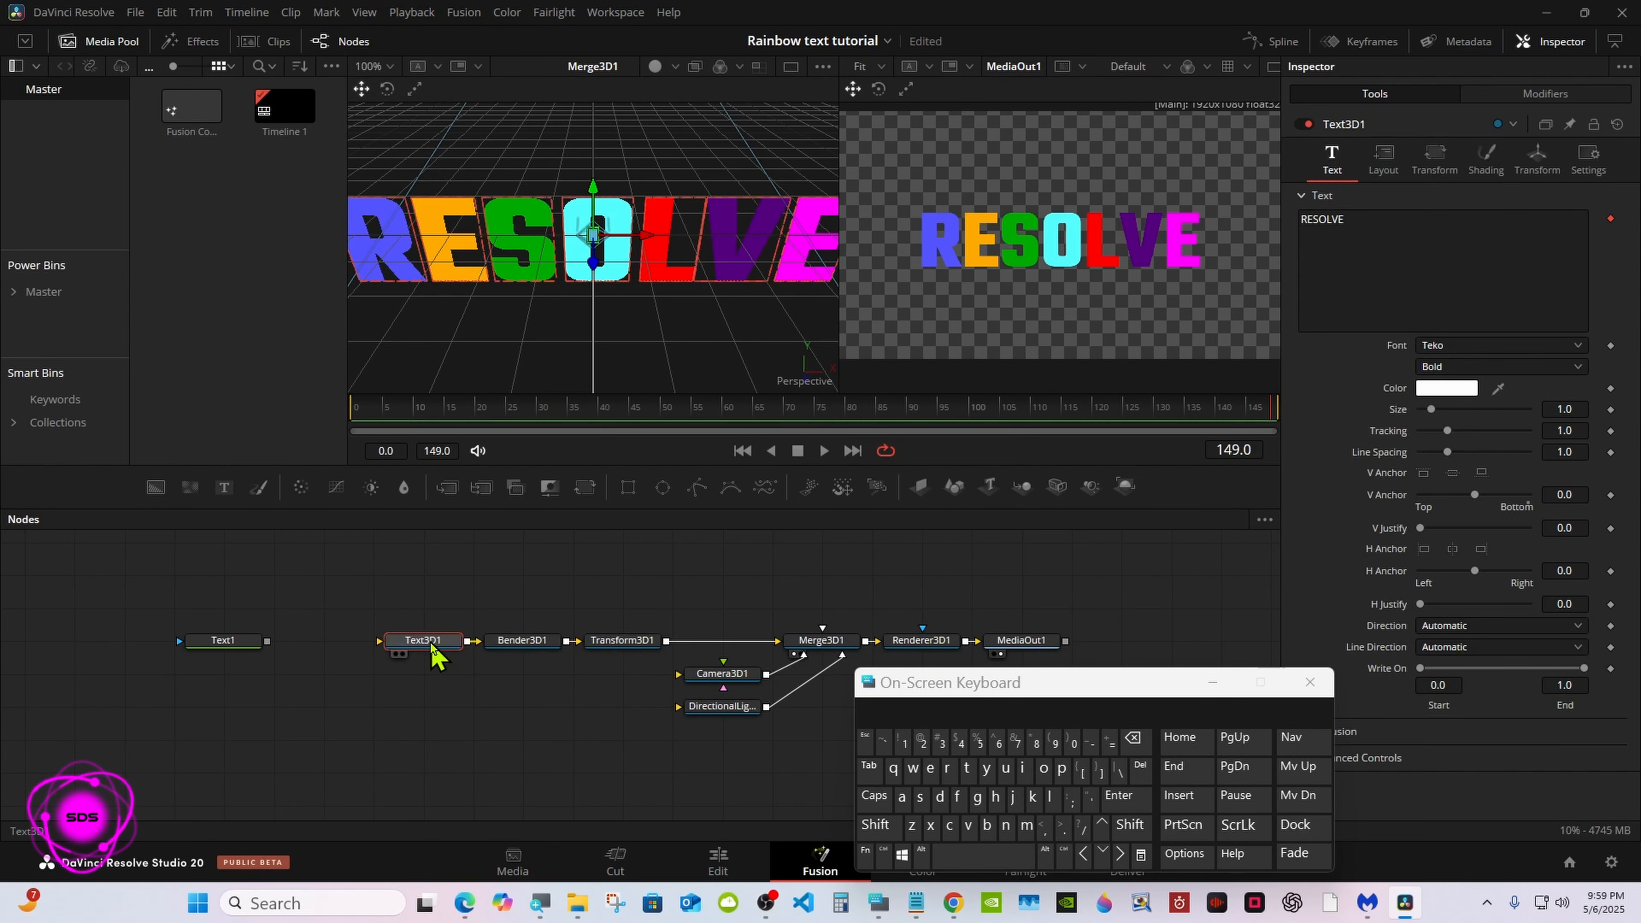
pyautogui.moveTo(1180, 682); pyautogui.dragTo(885, 602)
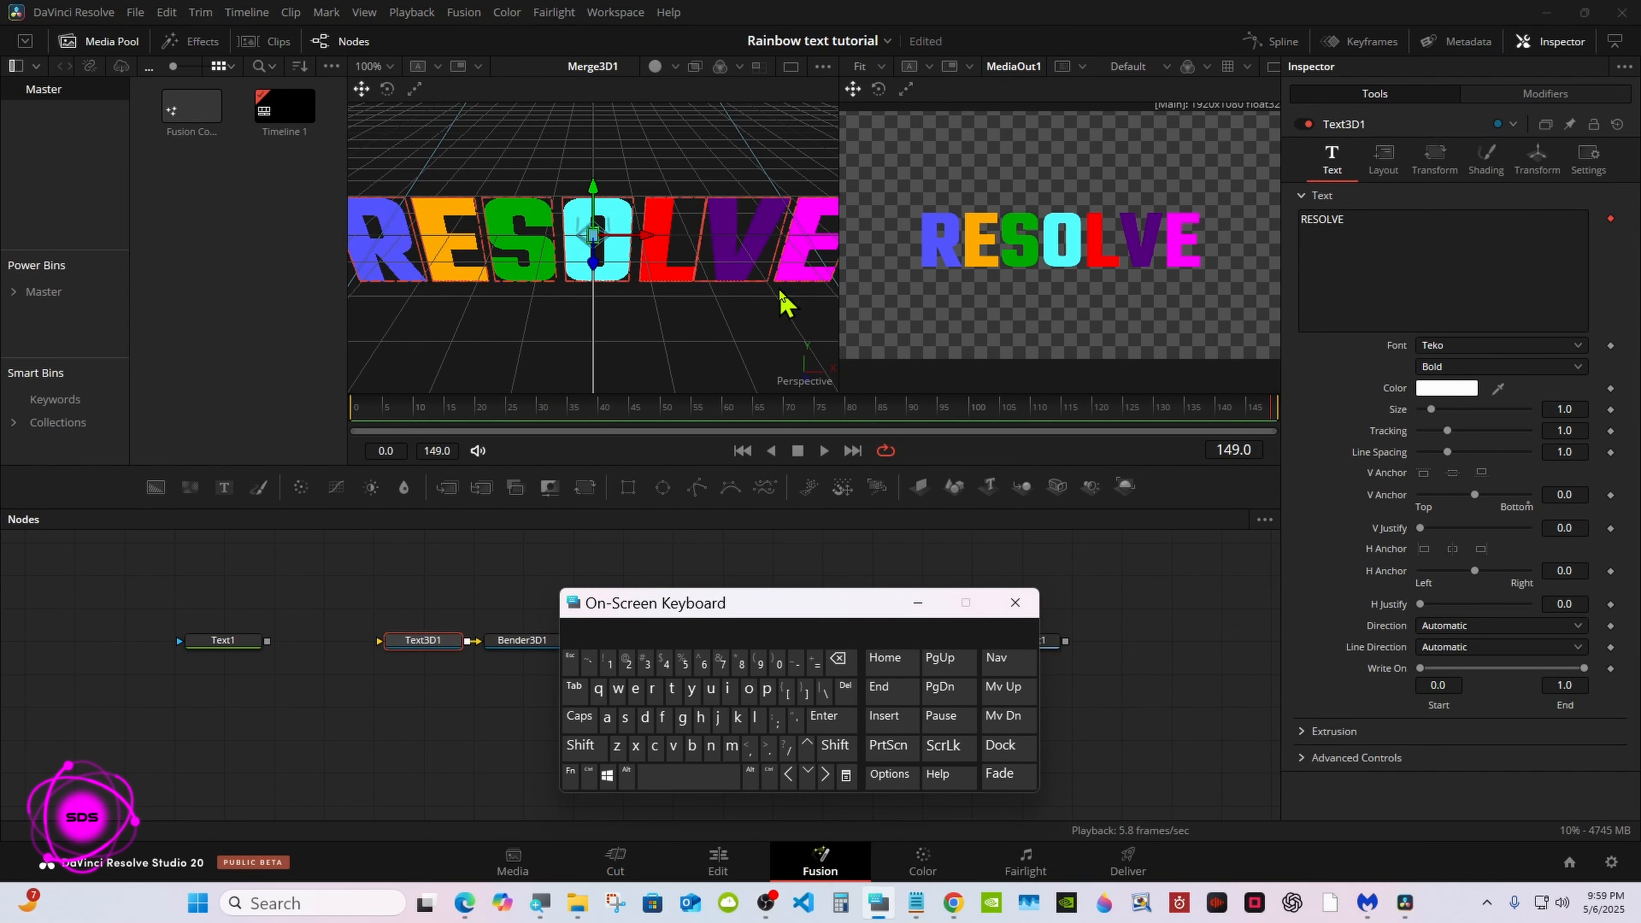
pyautogui.rightClick(753, 257)
pyautogui.moveTo(797, 270)
pyautogui.click(947, 268)
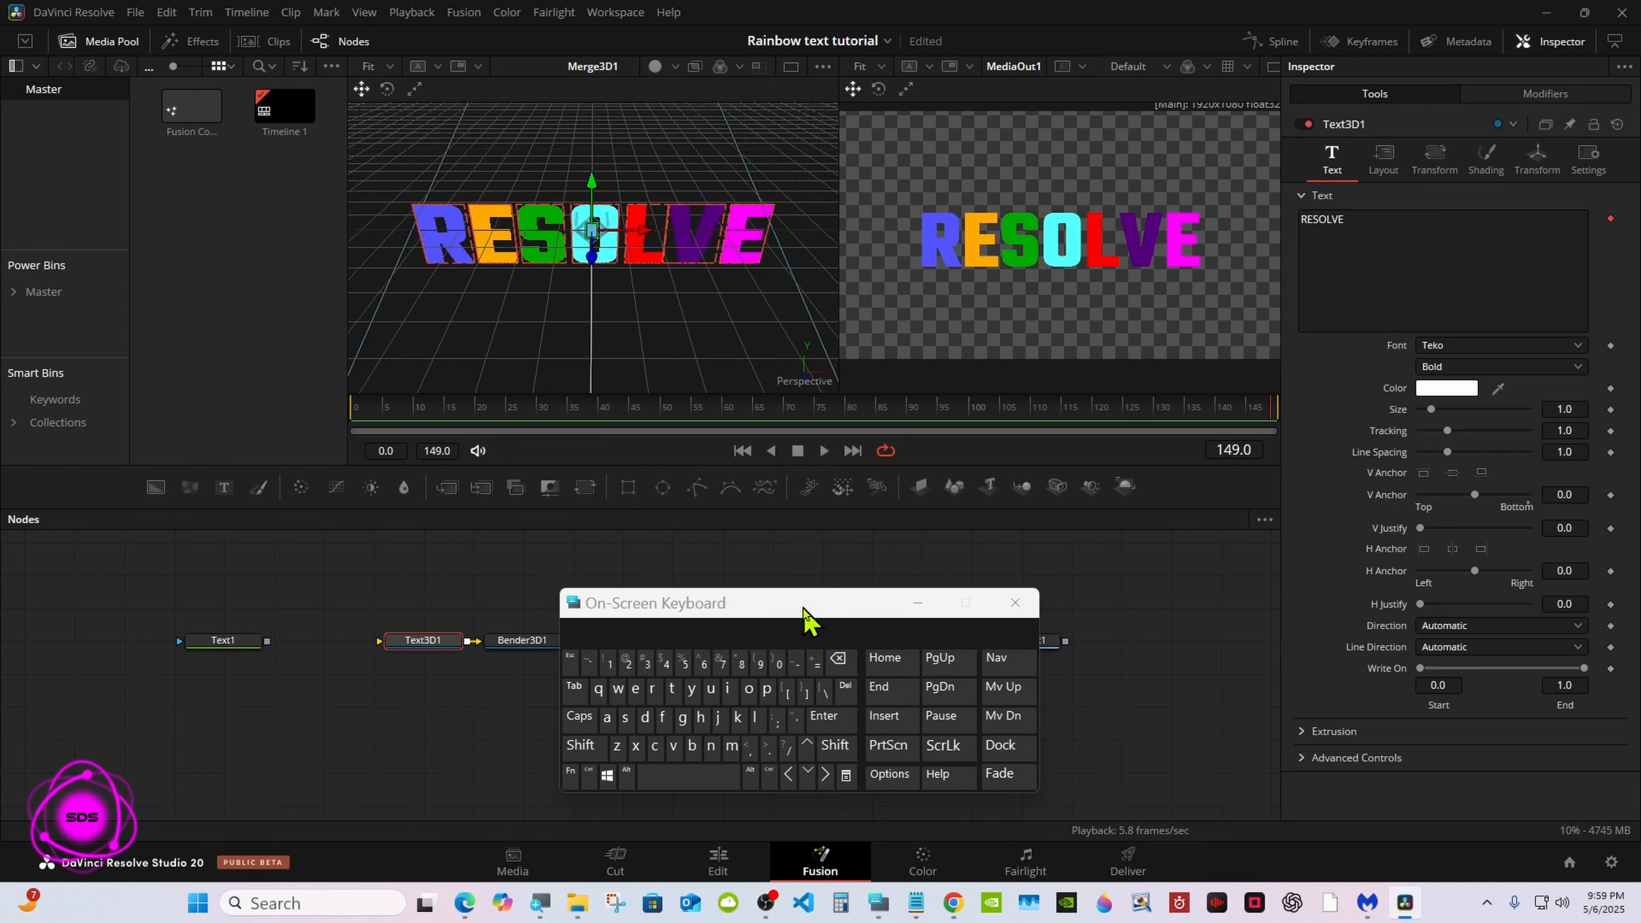
pyautogui.click(1305, 731)
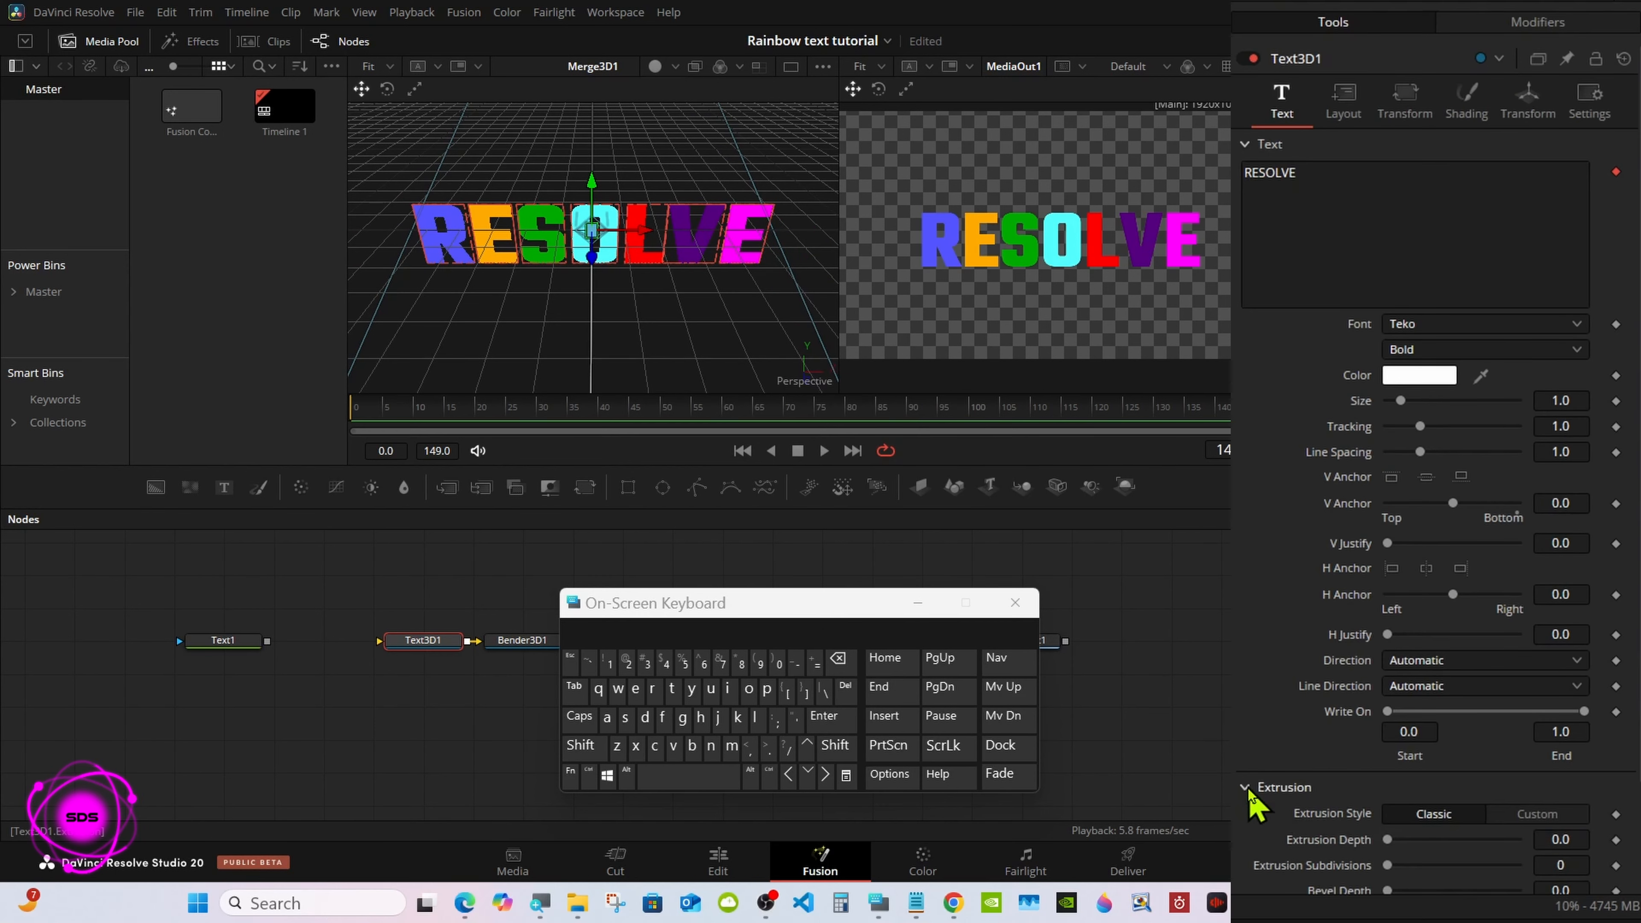
pyautogui.scroll(-2, 1574, 684)
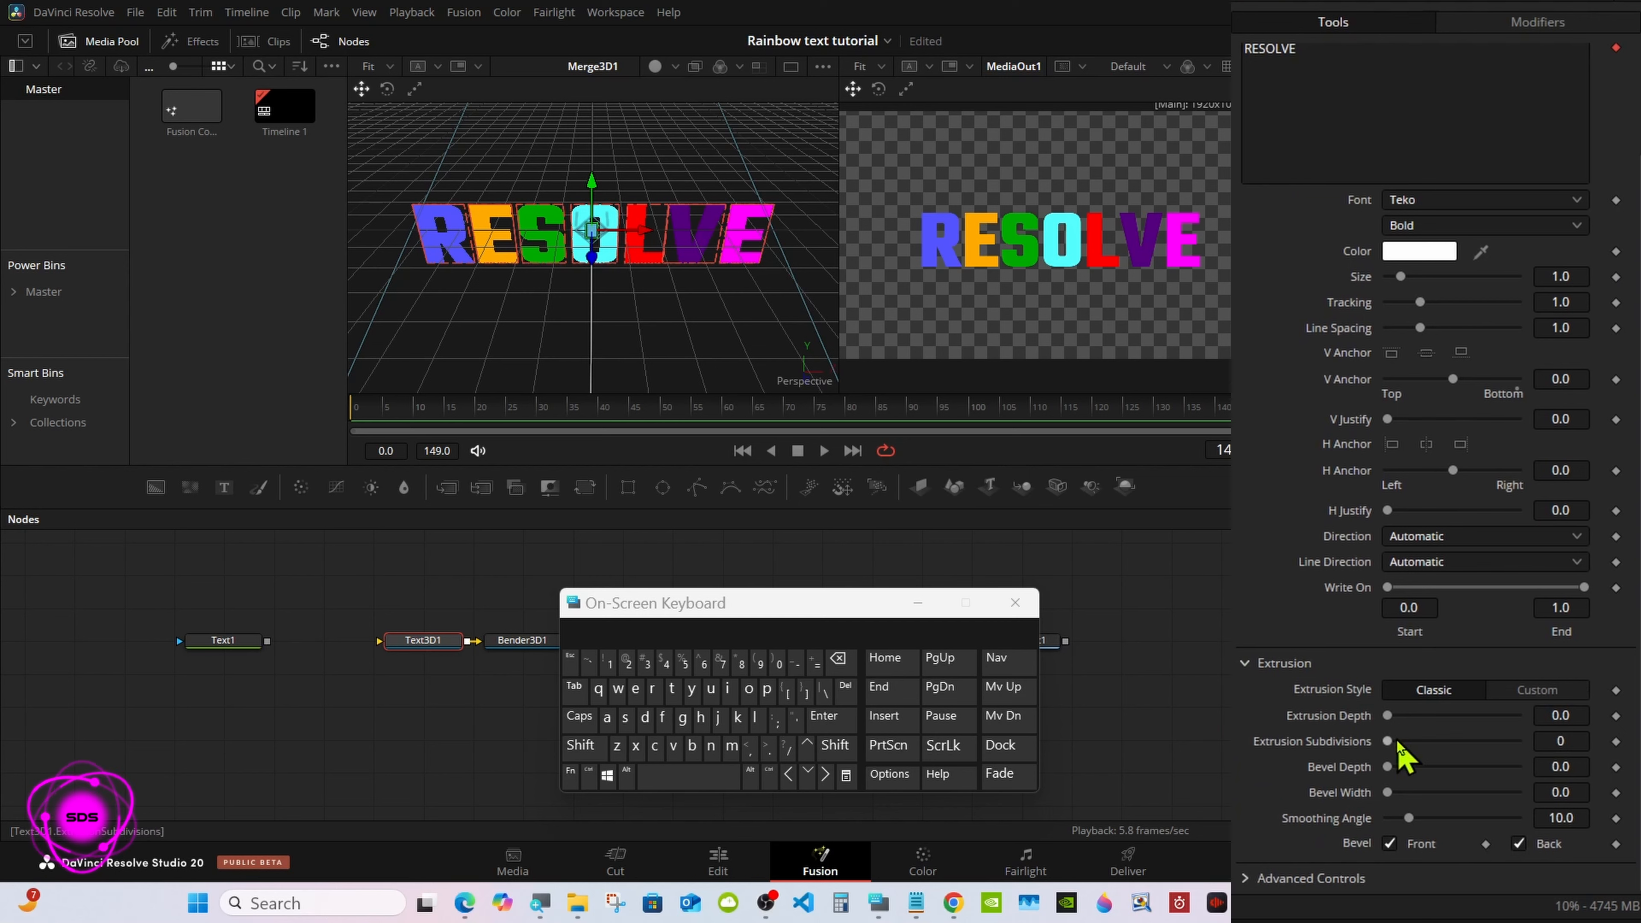
pyautogui.moveTo(1399, 741); pyautogui.dragTo(1509, 750)
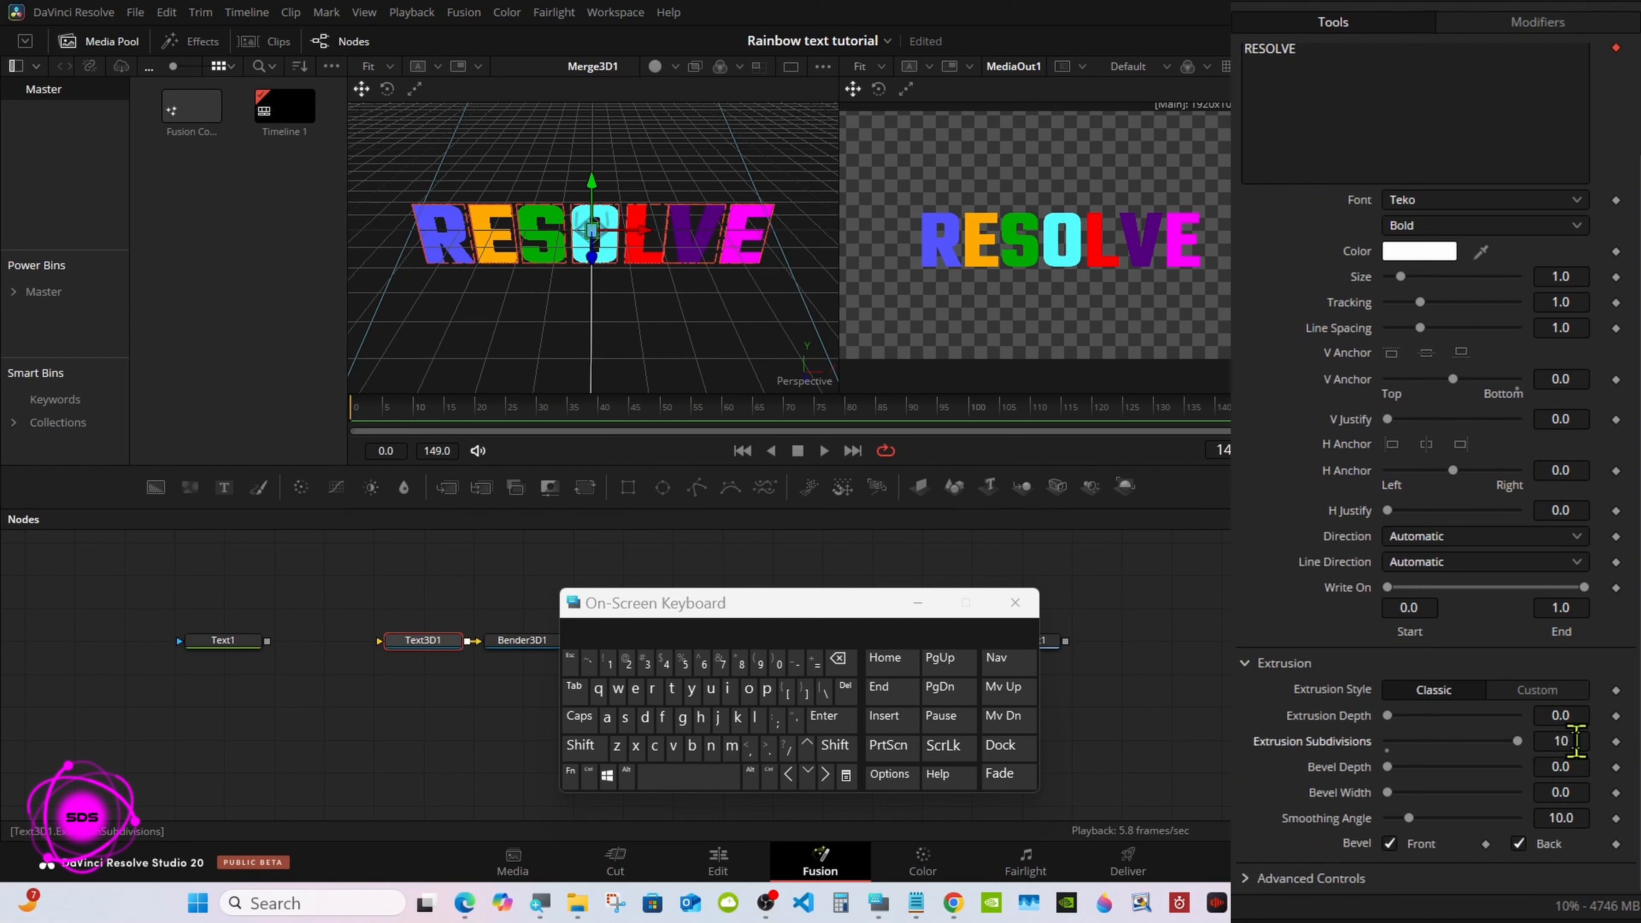
pyautogui.moveTo(1409, 818); pyautogui.dragTo(1536, 816)
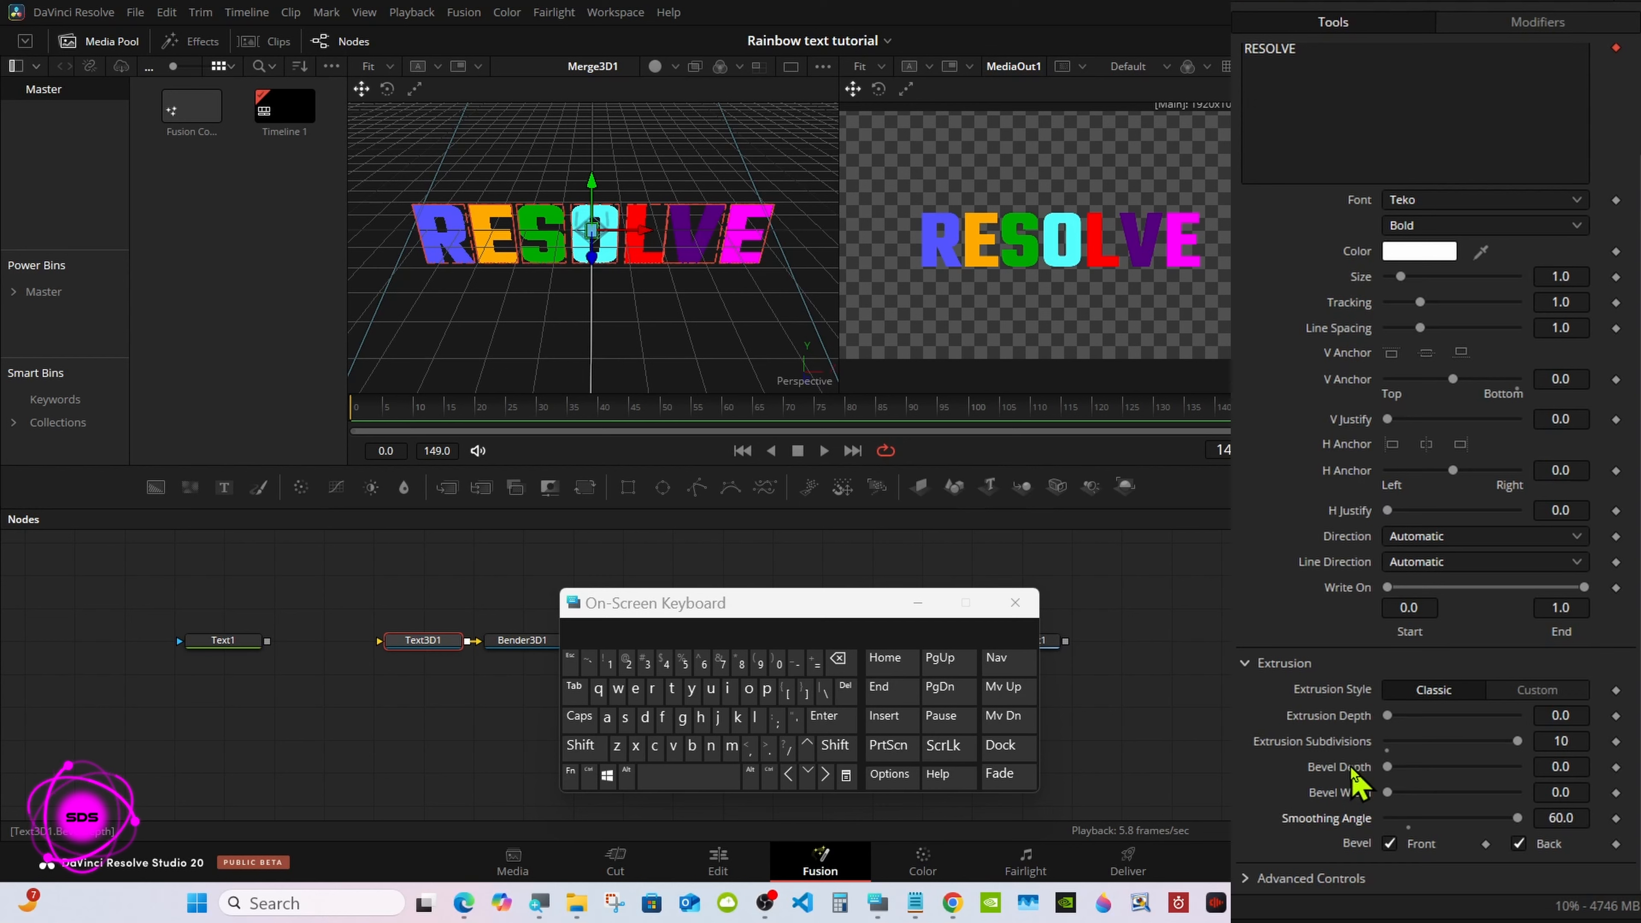
# Step: Link Text3D1's bevel depth to its bevel width with a BevelWidth expression
pyautogui.rightClick(1352, 770)
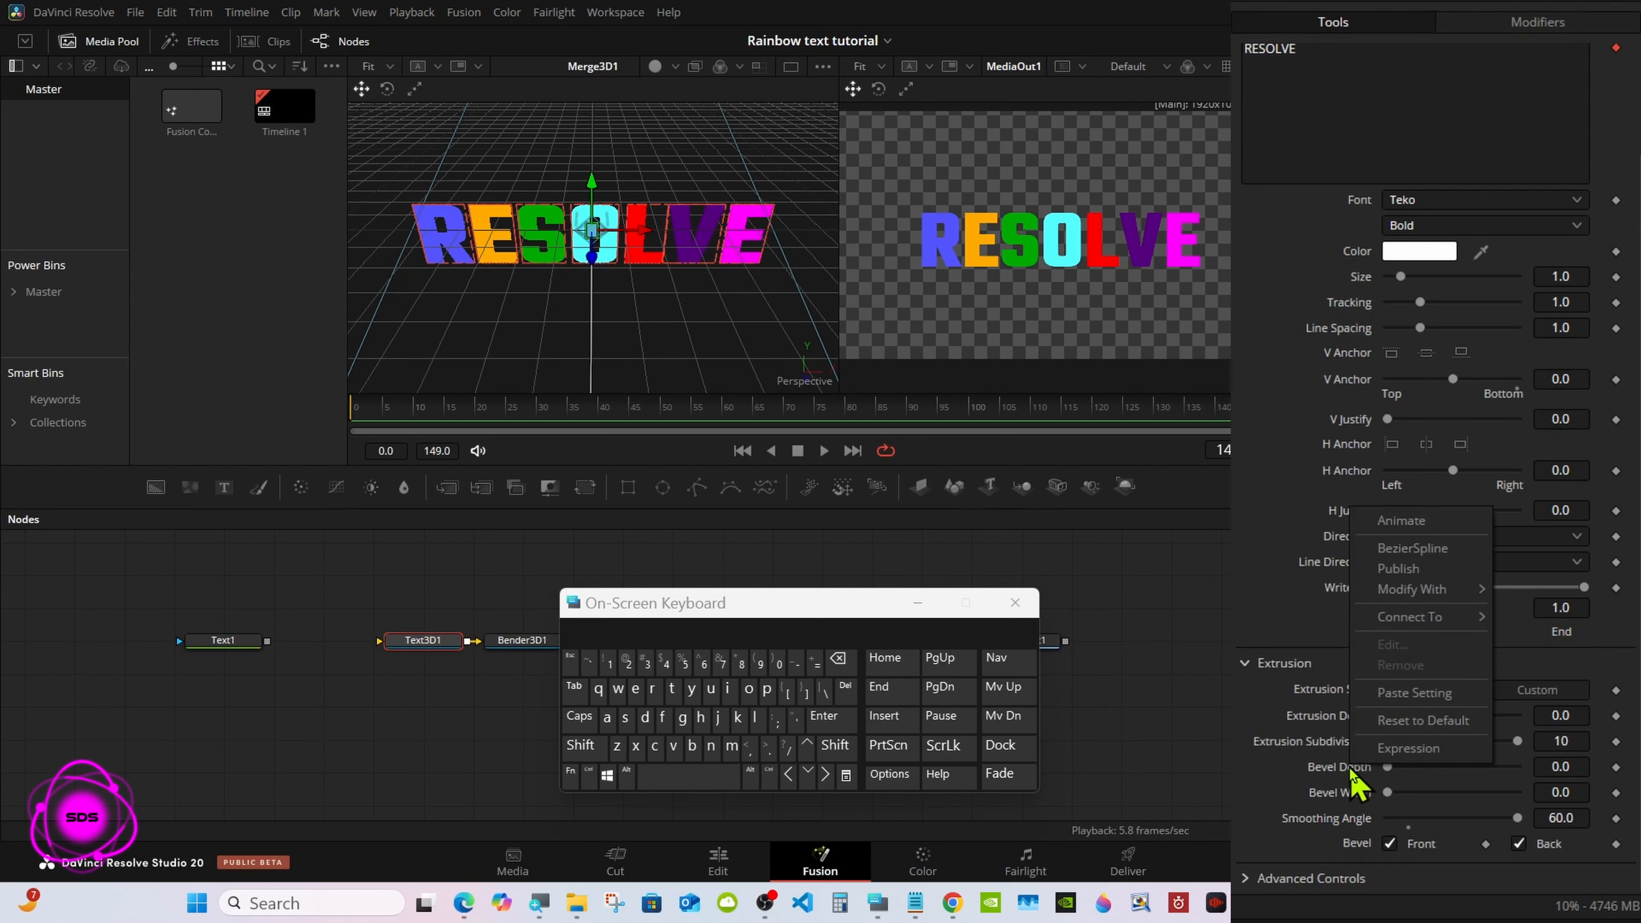
pyautogui.click(1402, 750)
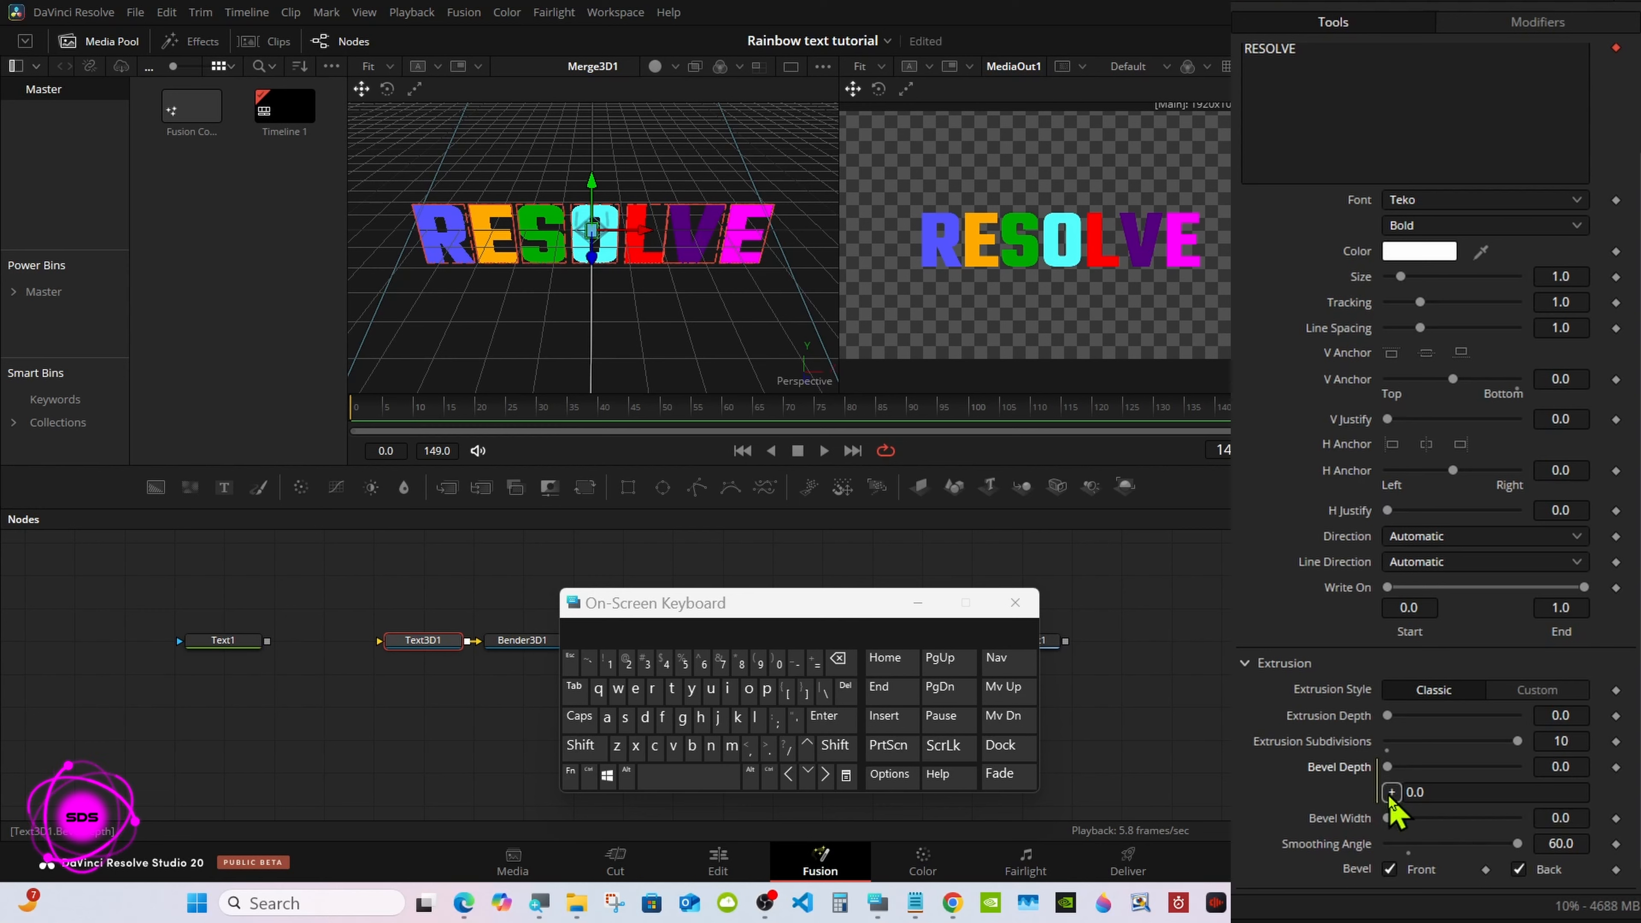
pyautogui.moveTo(1391, 792); pyautogui.dragTo(1312, 835)
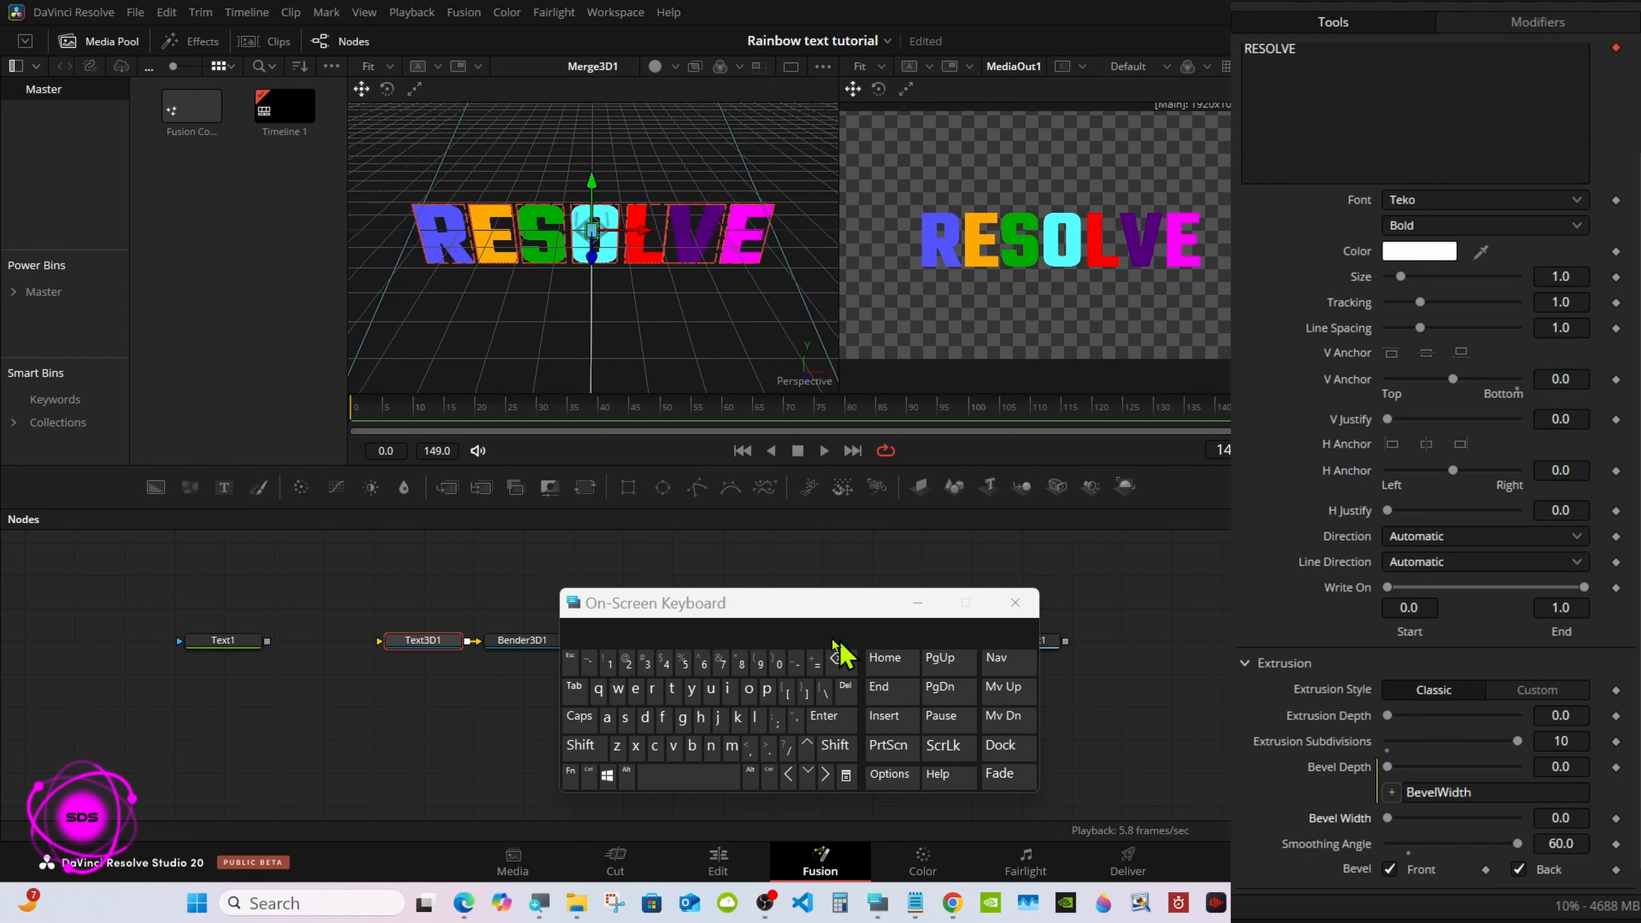
# Step: Set Text3D1's extrusion depth to 10
pyautogui.moveTo(750, 616); pyautogui.dragTo(900, 656)
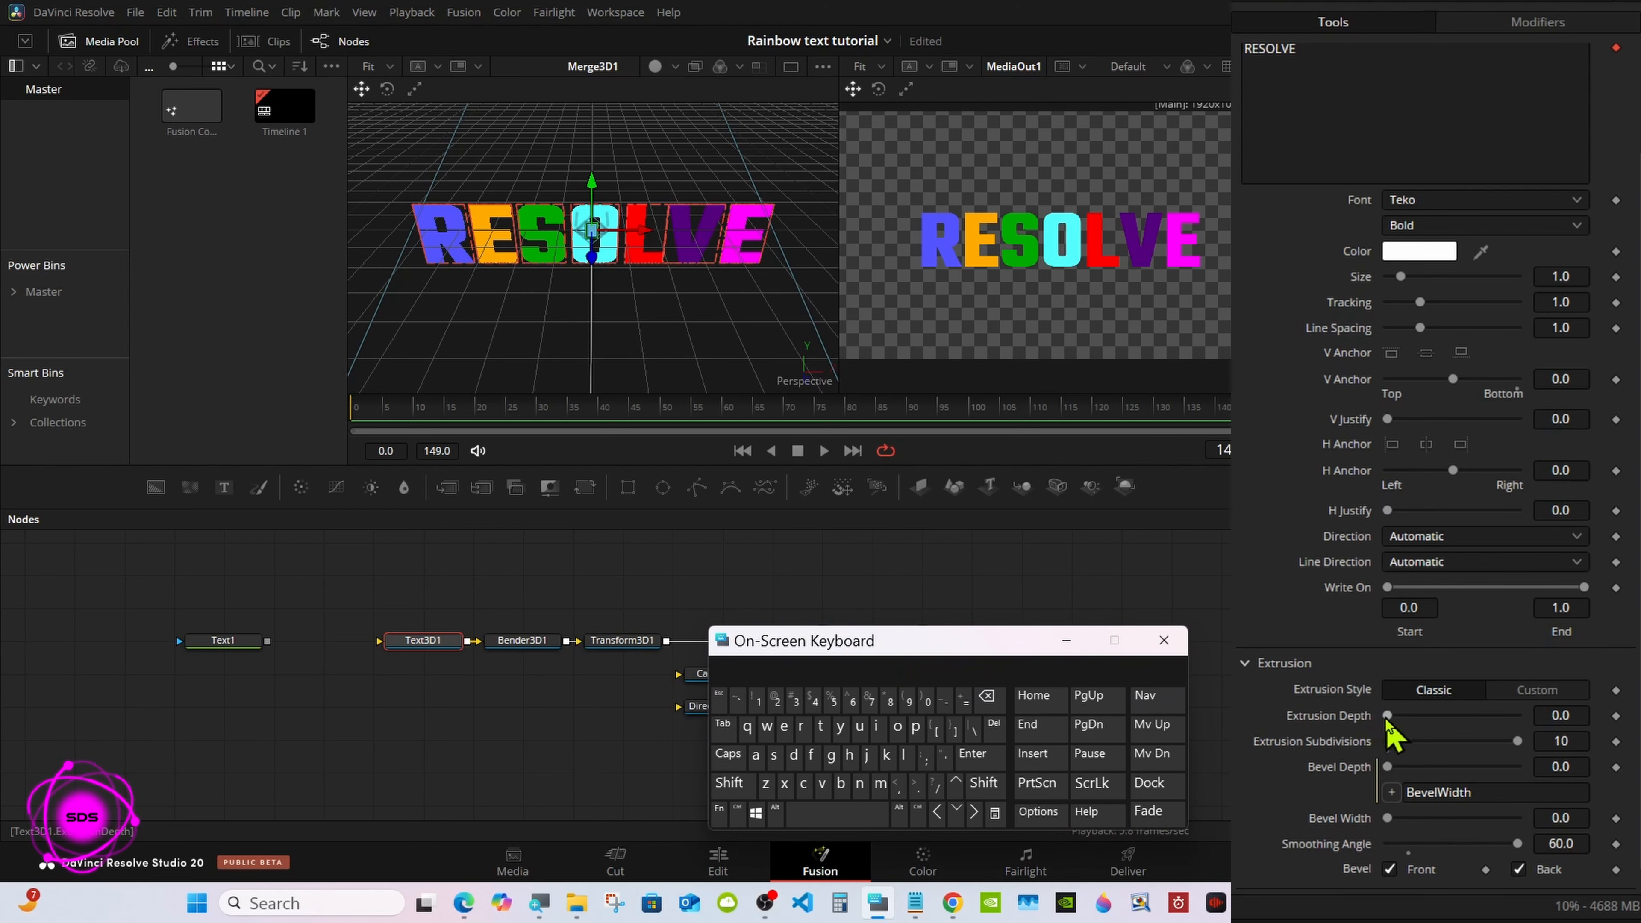
pyautogui.moveTo(1388, 717); pyautogui.dragTo(1518, 717)
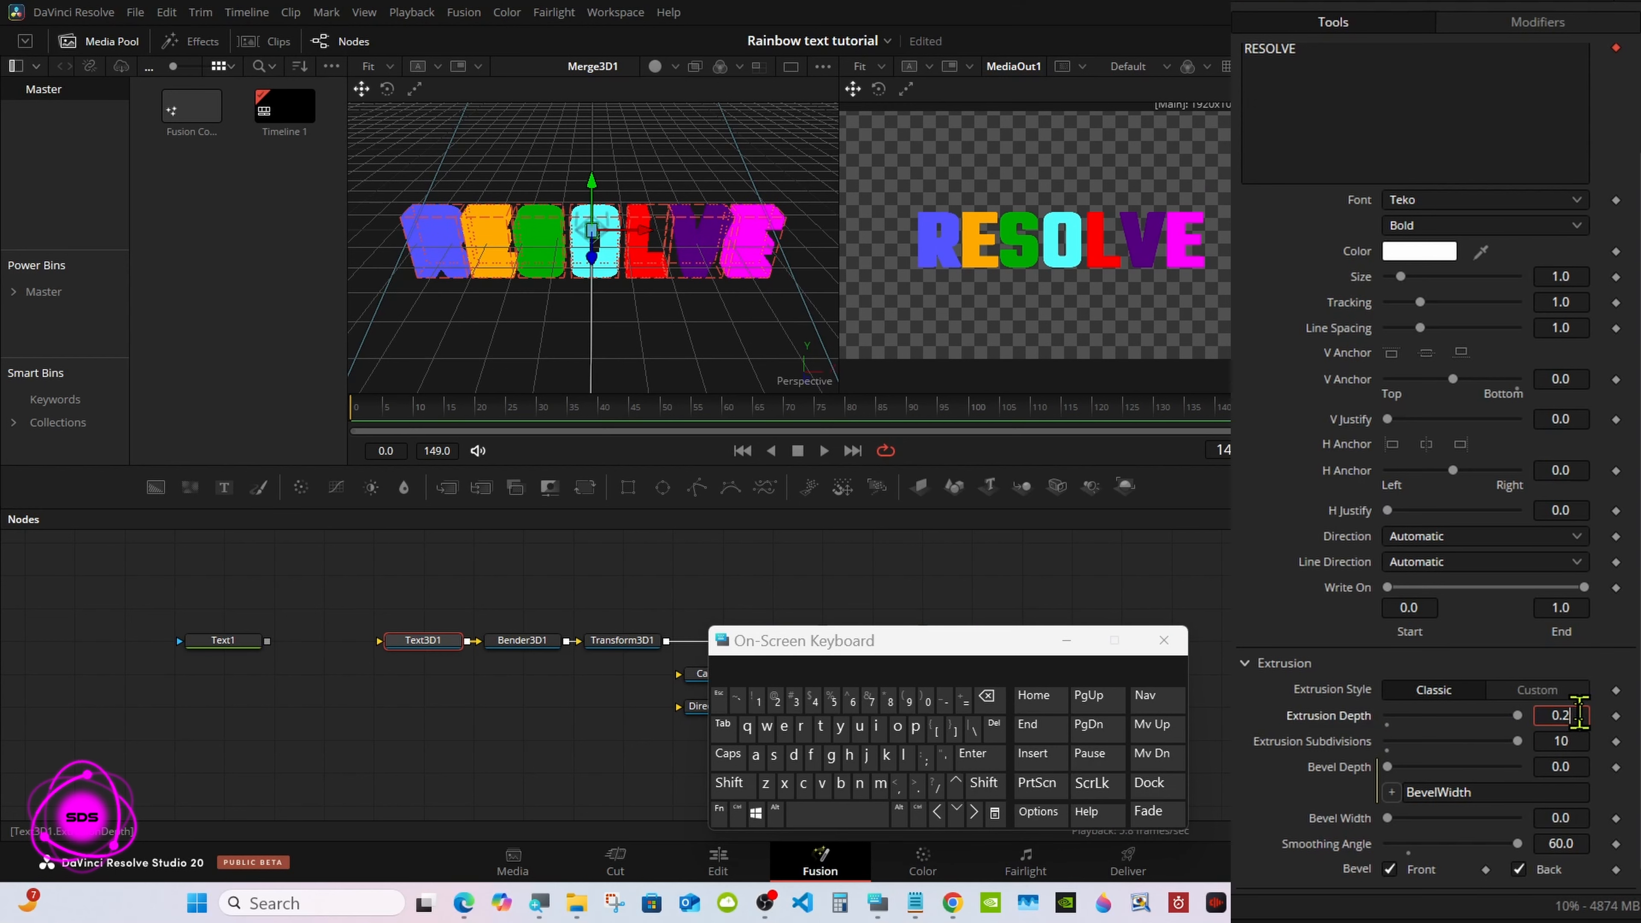
pyautogui.click(987, 696)
pyautogui.click(987, 696)
pyautogui.click(987, 696)
pyautogui.click(758, 699)
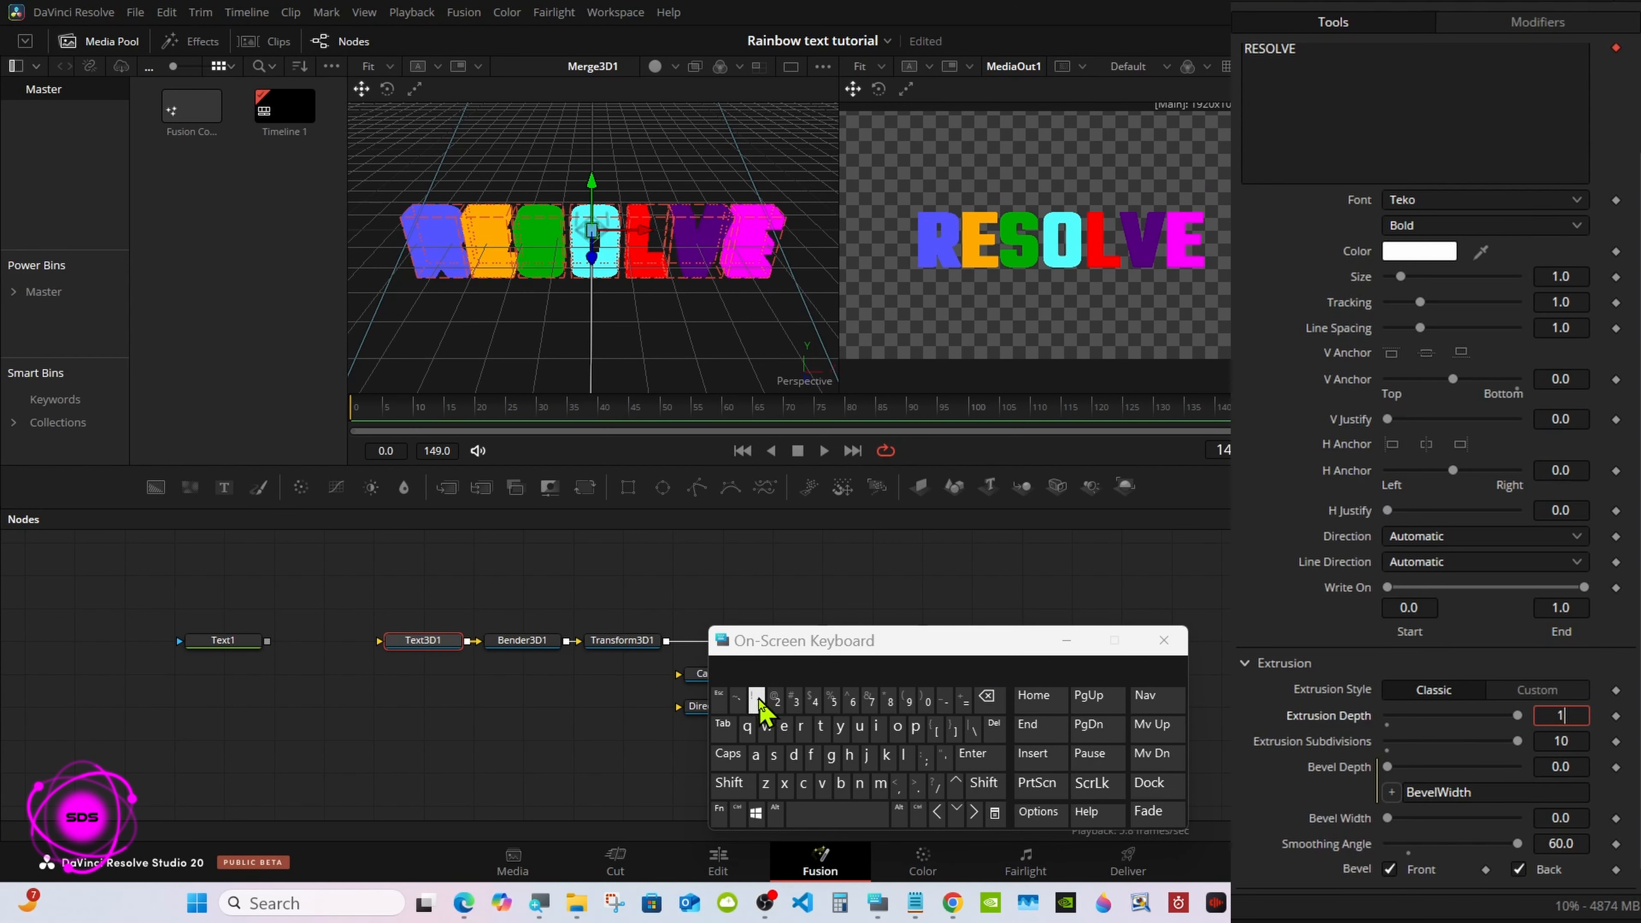
pyautogui.click(926, 701)
pyautogui.click(971, 756)
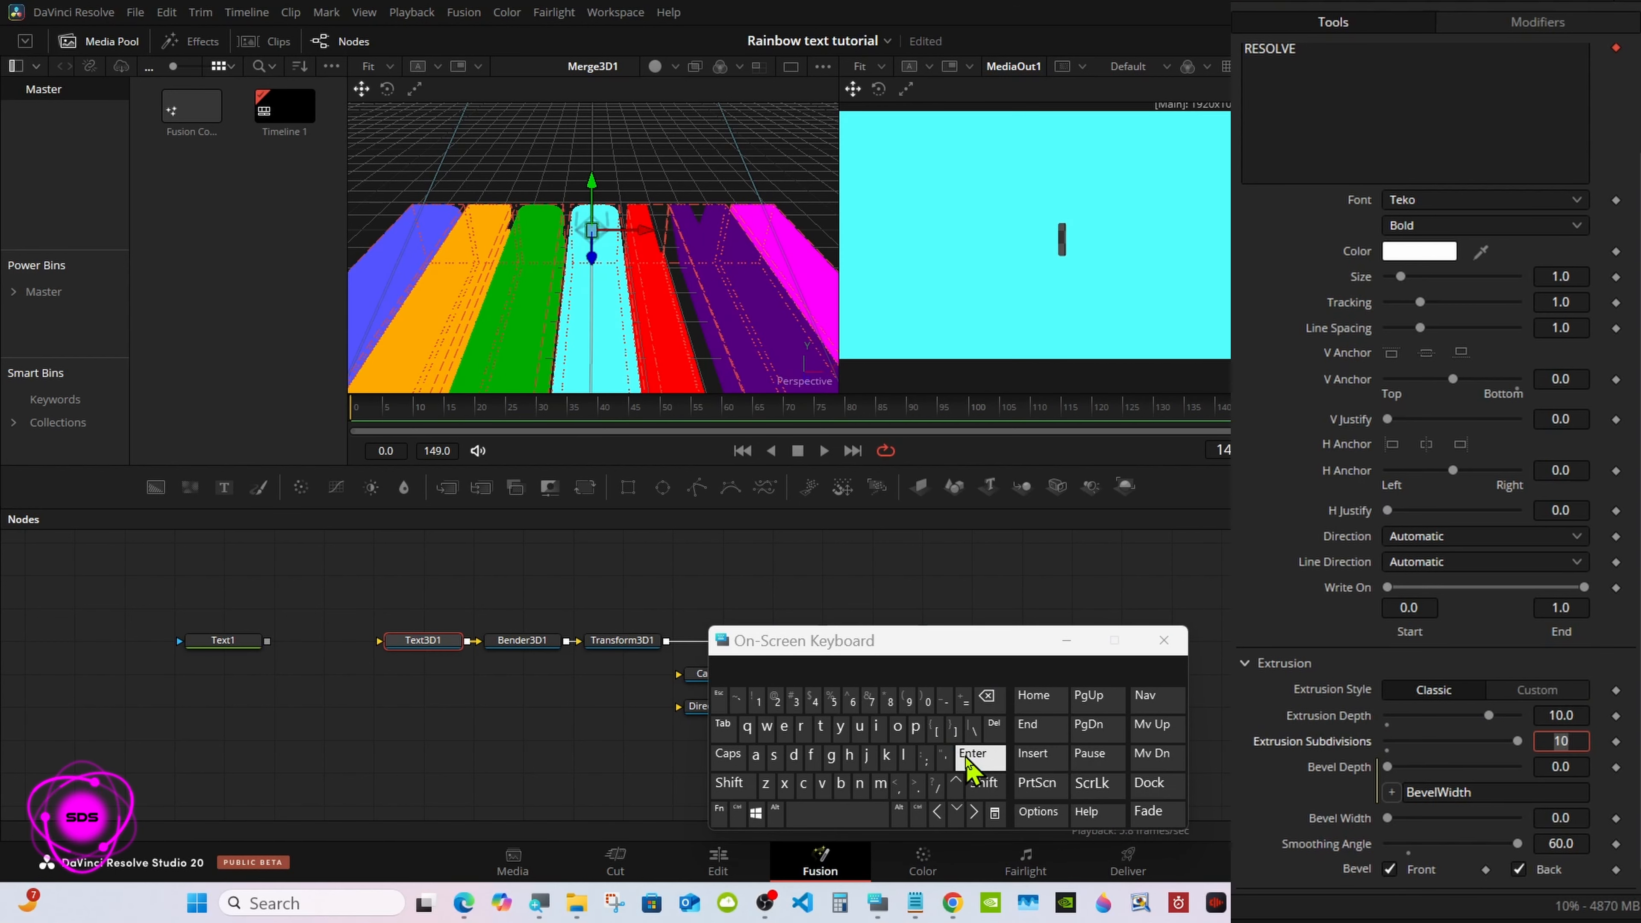
# Step: Minimise the on-screen keyboard and move Camera3D1 back to a Z translation of about 15.8
pyautogui.click(1064, 642)
pyautogui.click(723, 676)
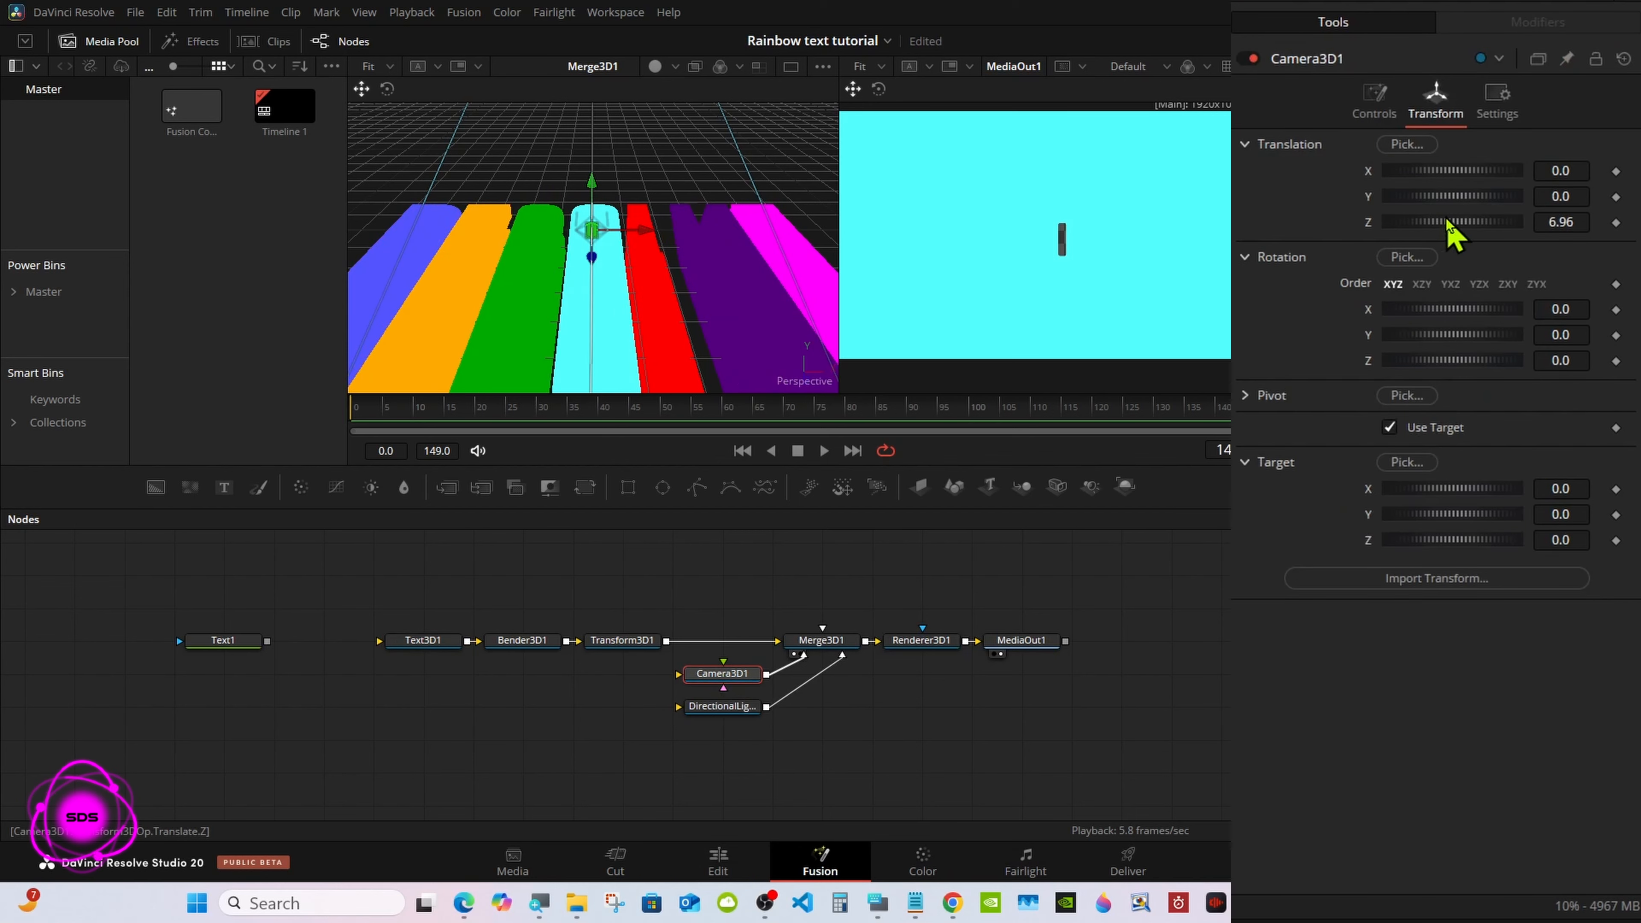
pyautogui.moveTo(1447, 221); pyautogui.dragTo(1473, 227)
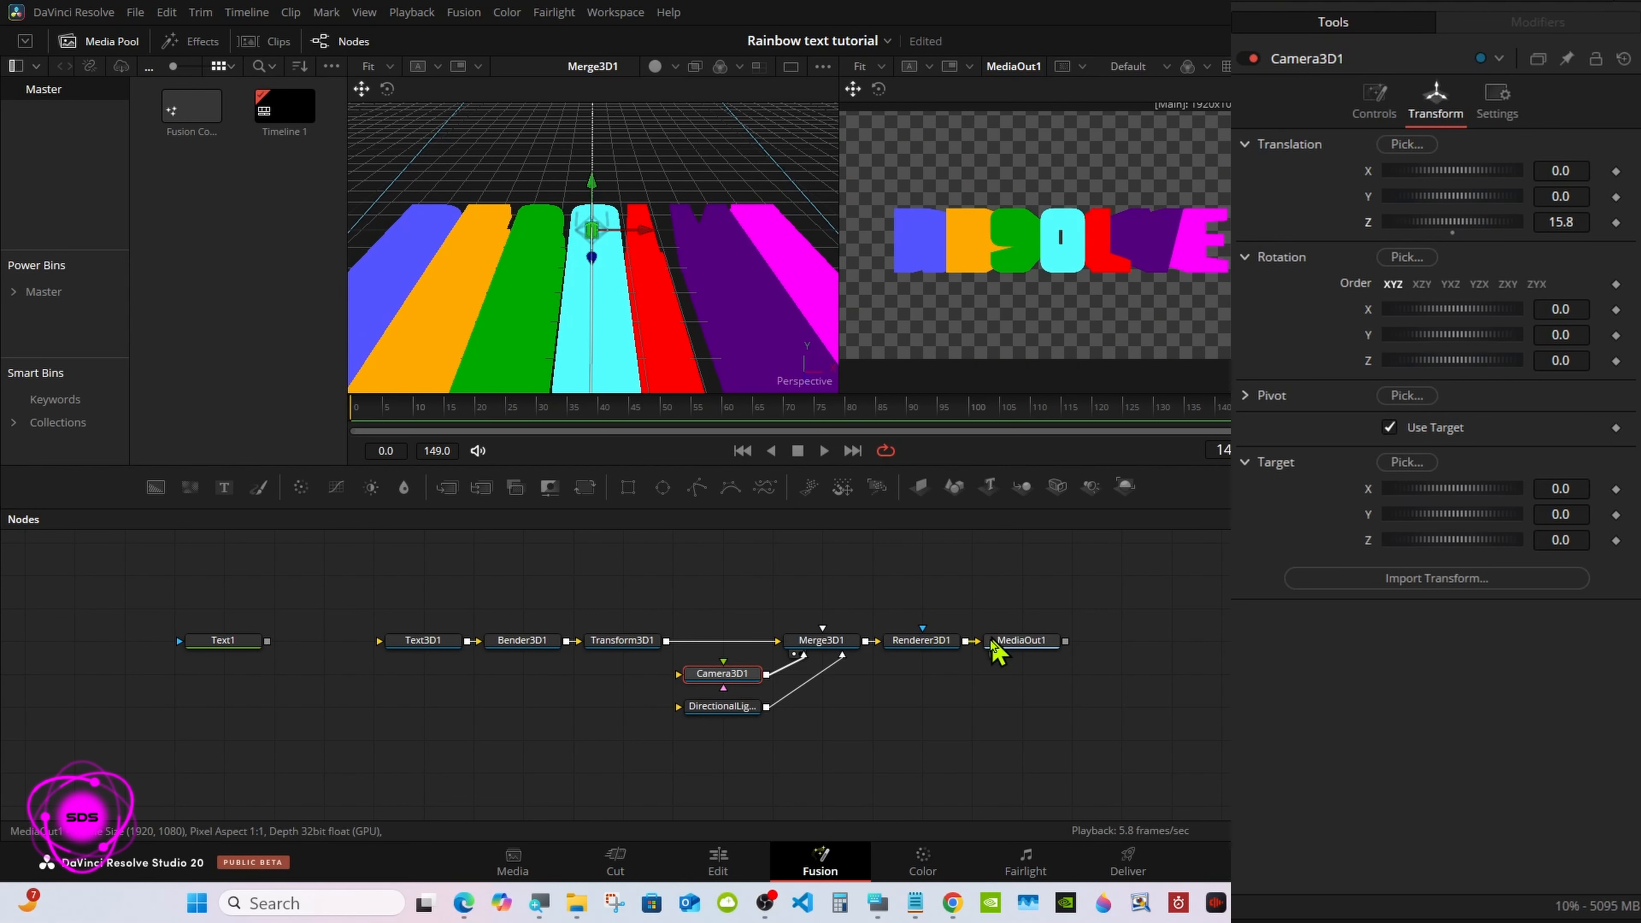
# Step: Set Bender3D1's axis to Z with objects grouped, and try out the bend amount before returning it to 0
pyautogui.click(540, 641)
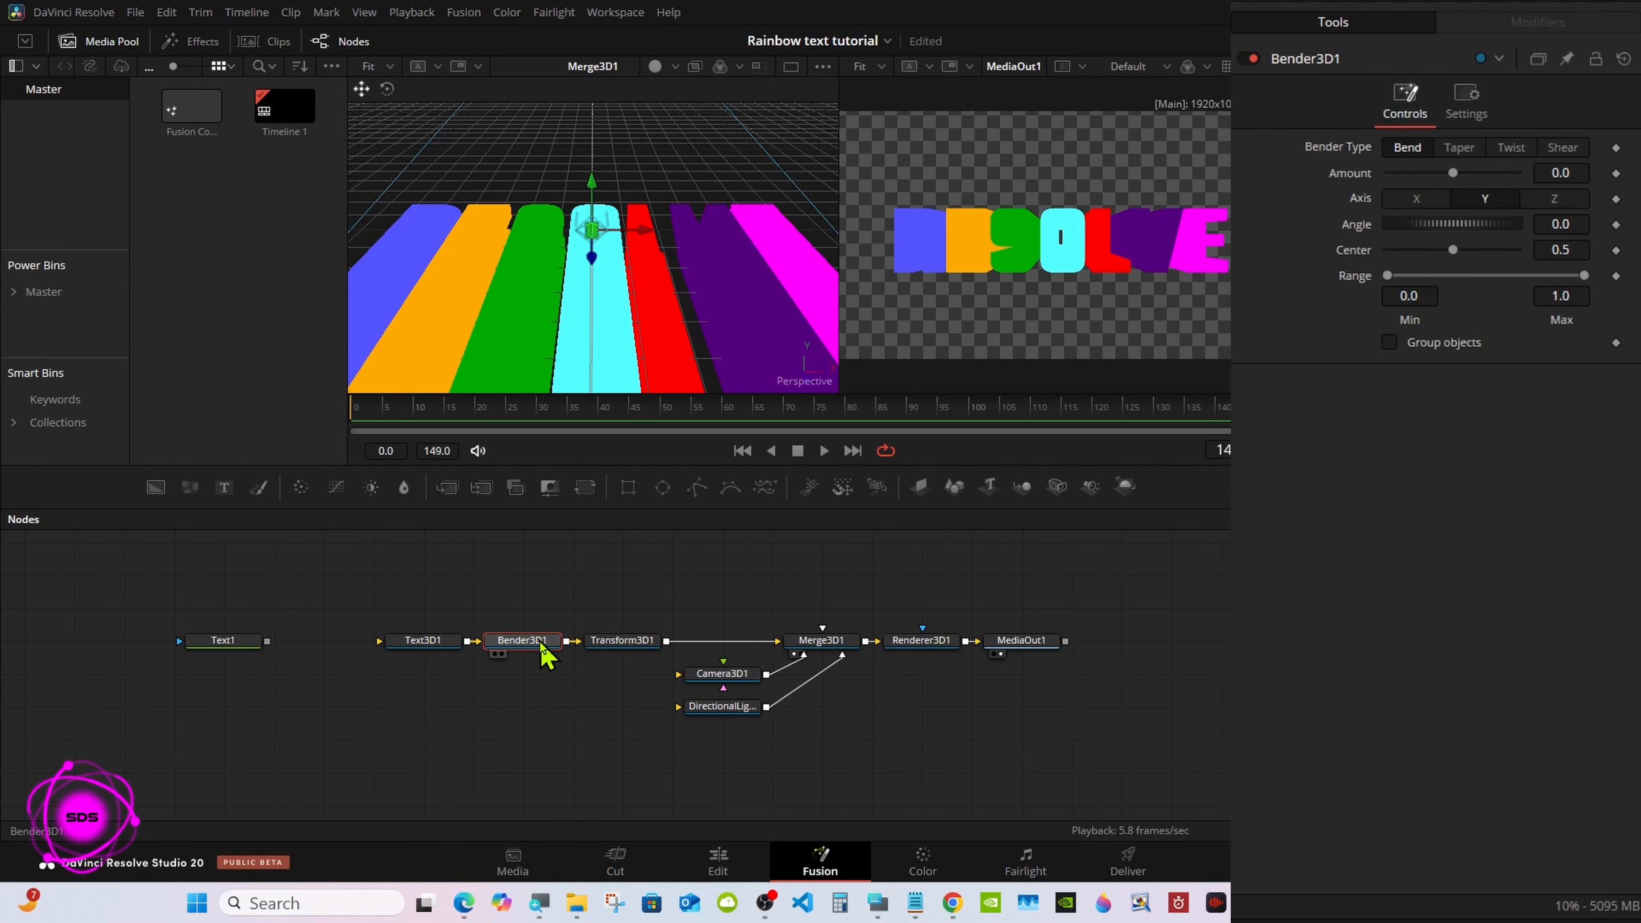
pyautogui.click(1555, 200)
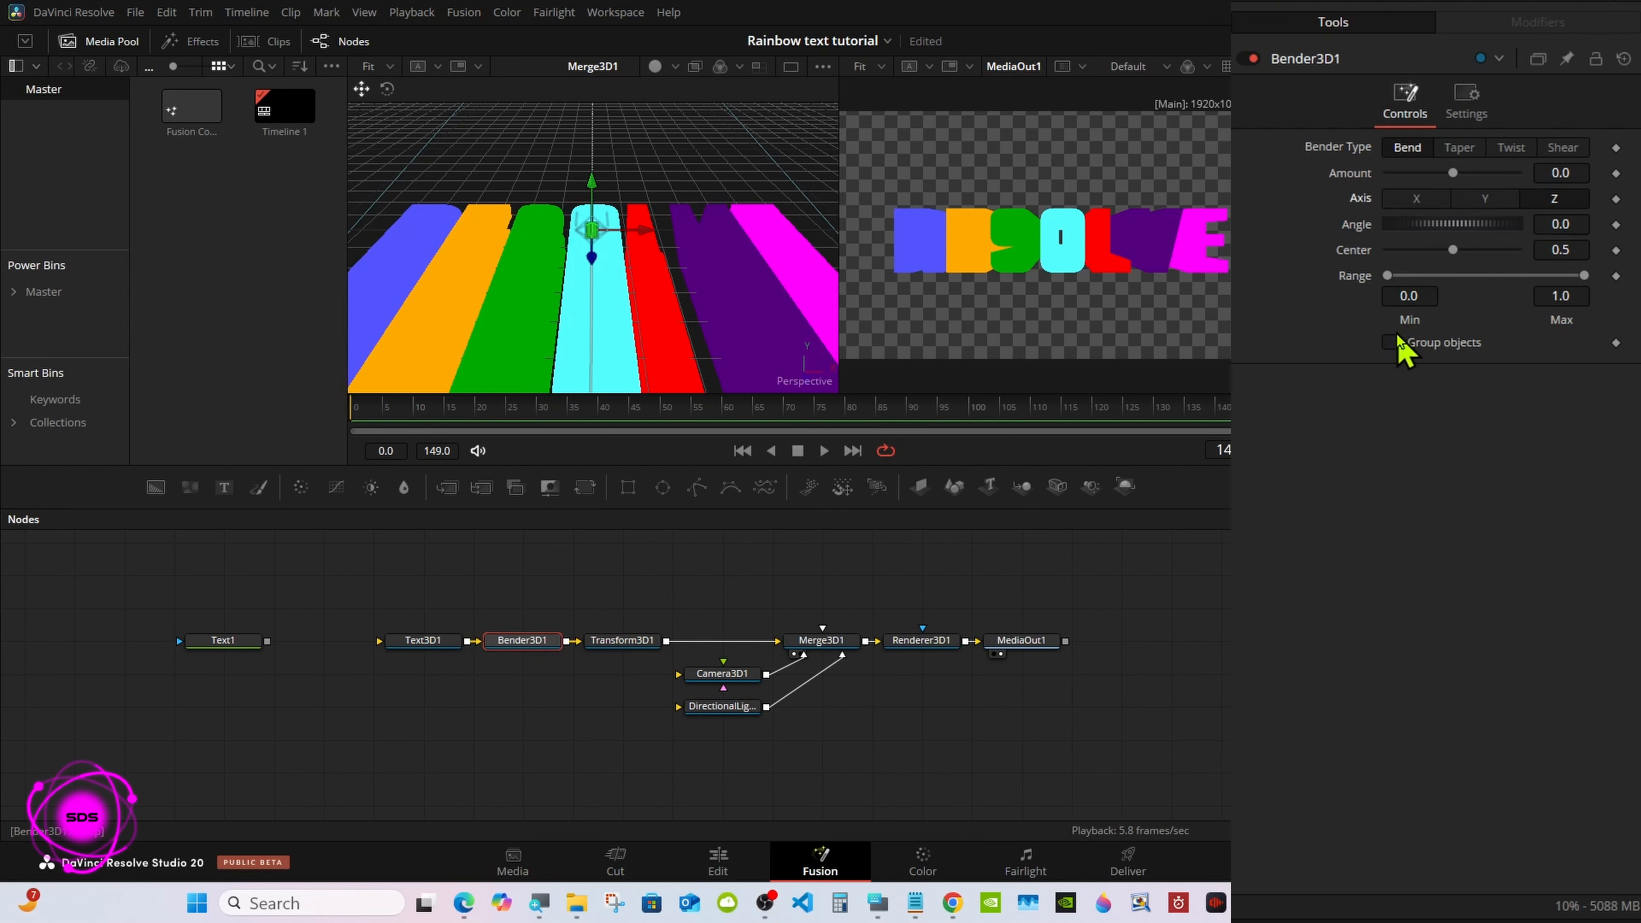
pyautogui.click(1389, 344)
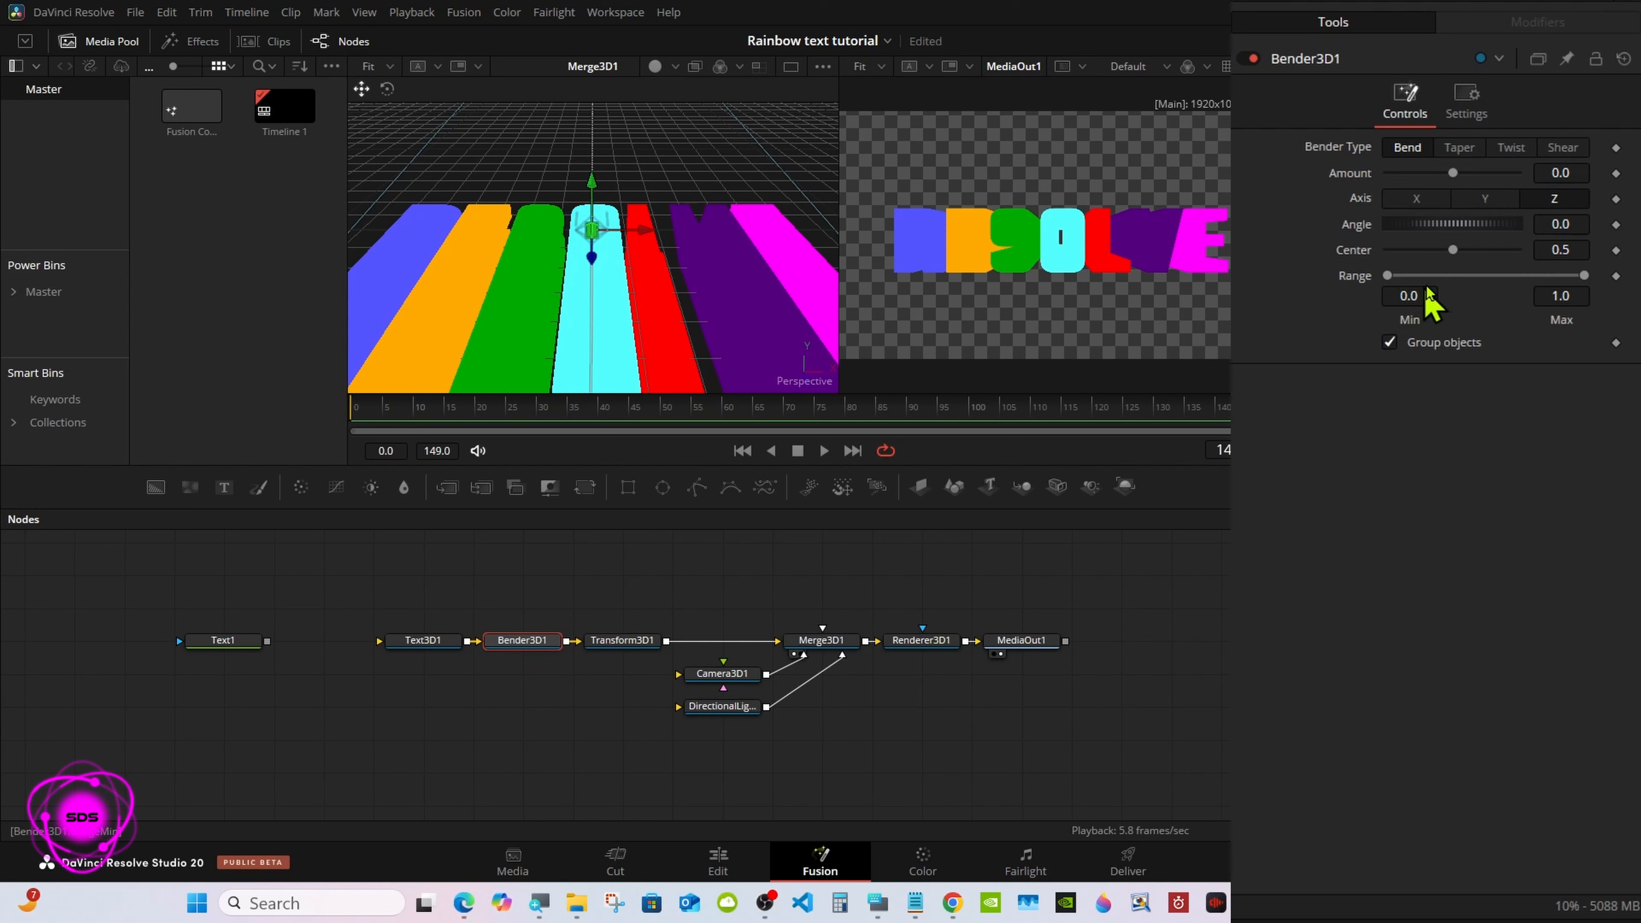
pyautogui.moveTo(1453, 174); pyautogui.dragTo(1454, 176)
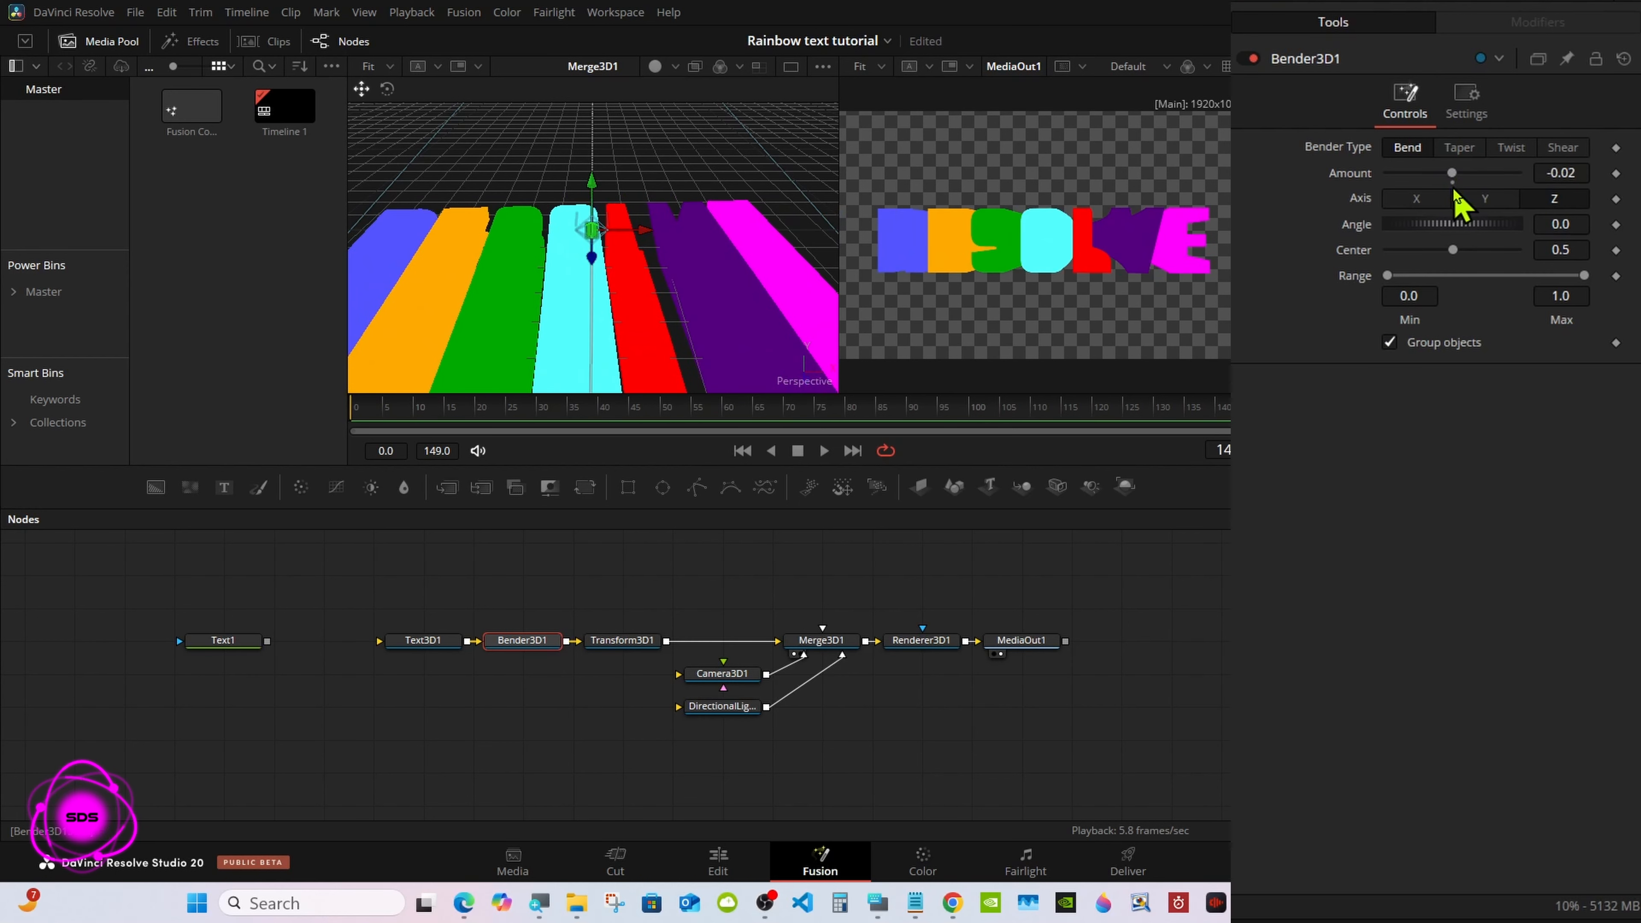
# Step: Move Camera3D1 back to a Z translation of about 16.37 and make Transform3D1 the selected node
pyautogui.click(742, 676)
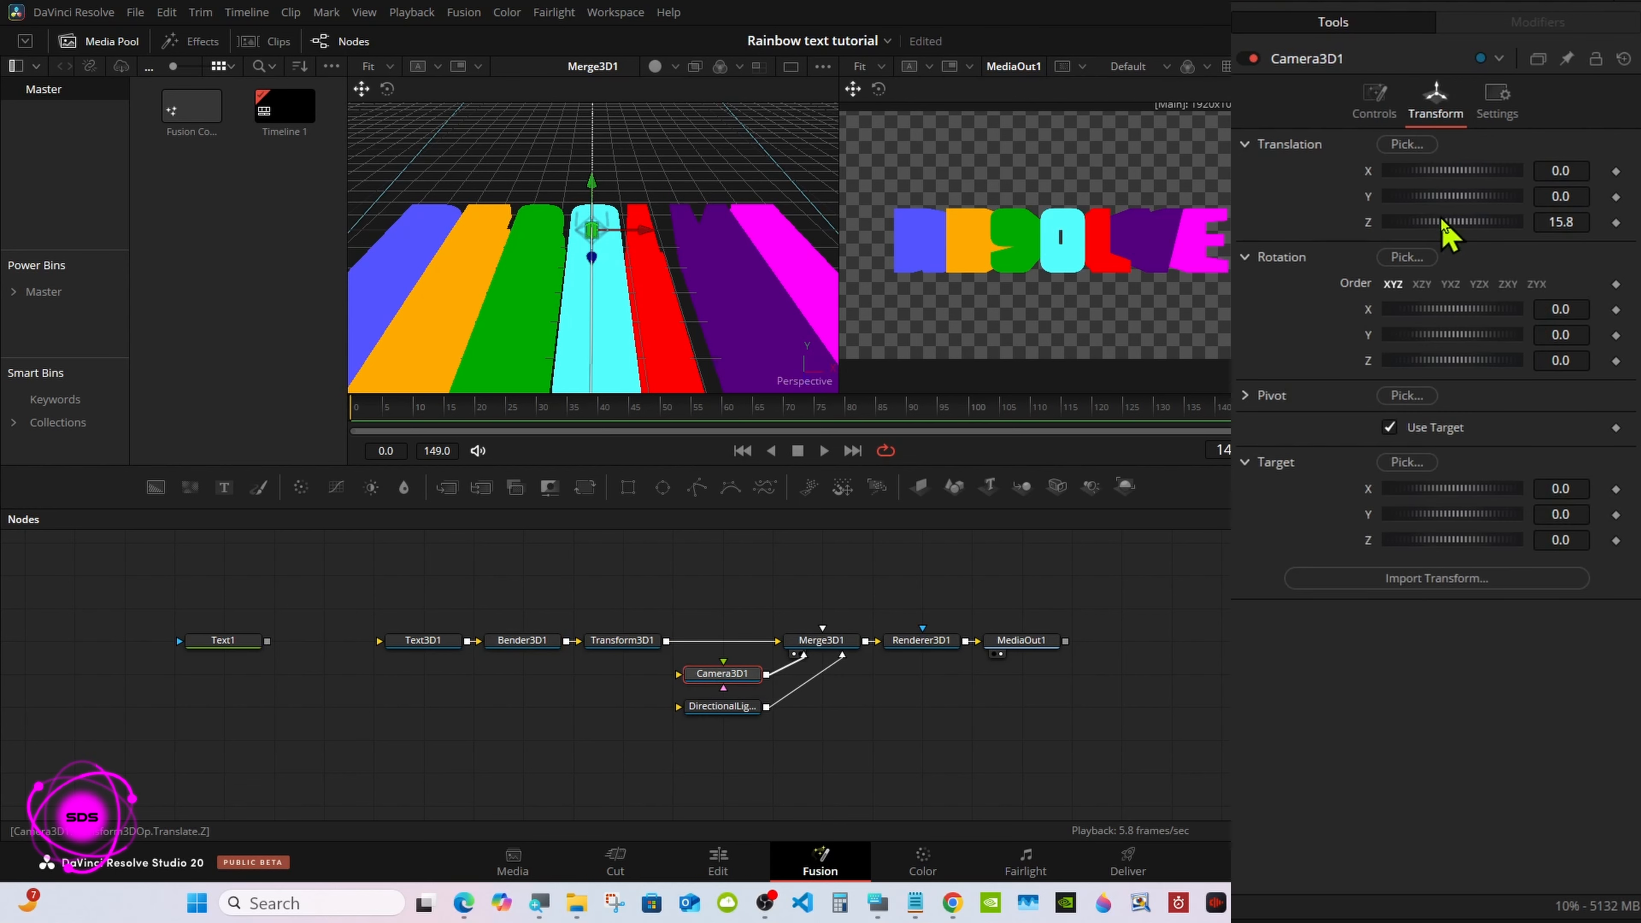
pyautogui.moveTo(1450, 223)
pyautogui.mouseDown()
pyautogui.moveTo(1457, 240)
pyautogui.moveTo(1464, 227)
pyautogui.mouseUp()
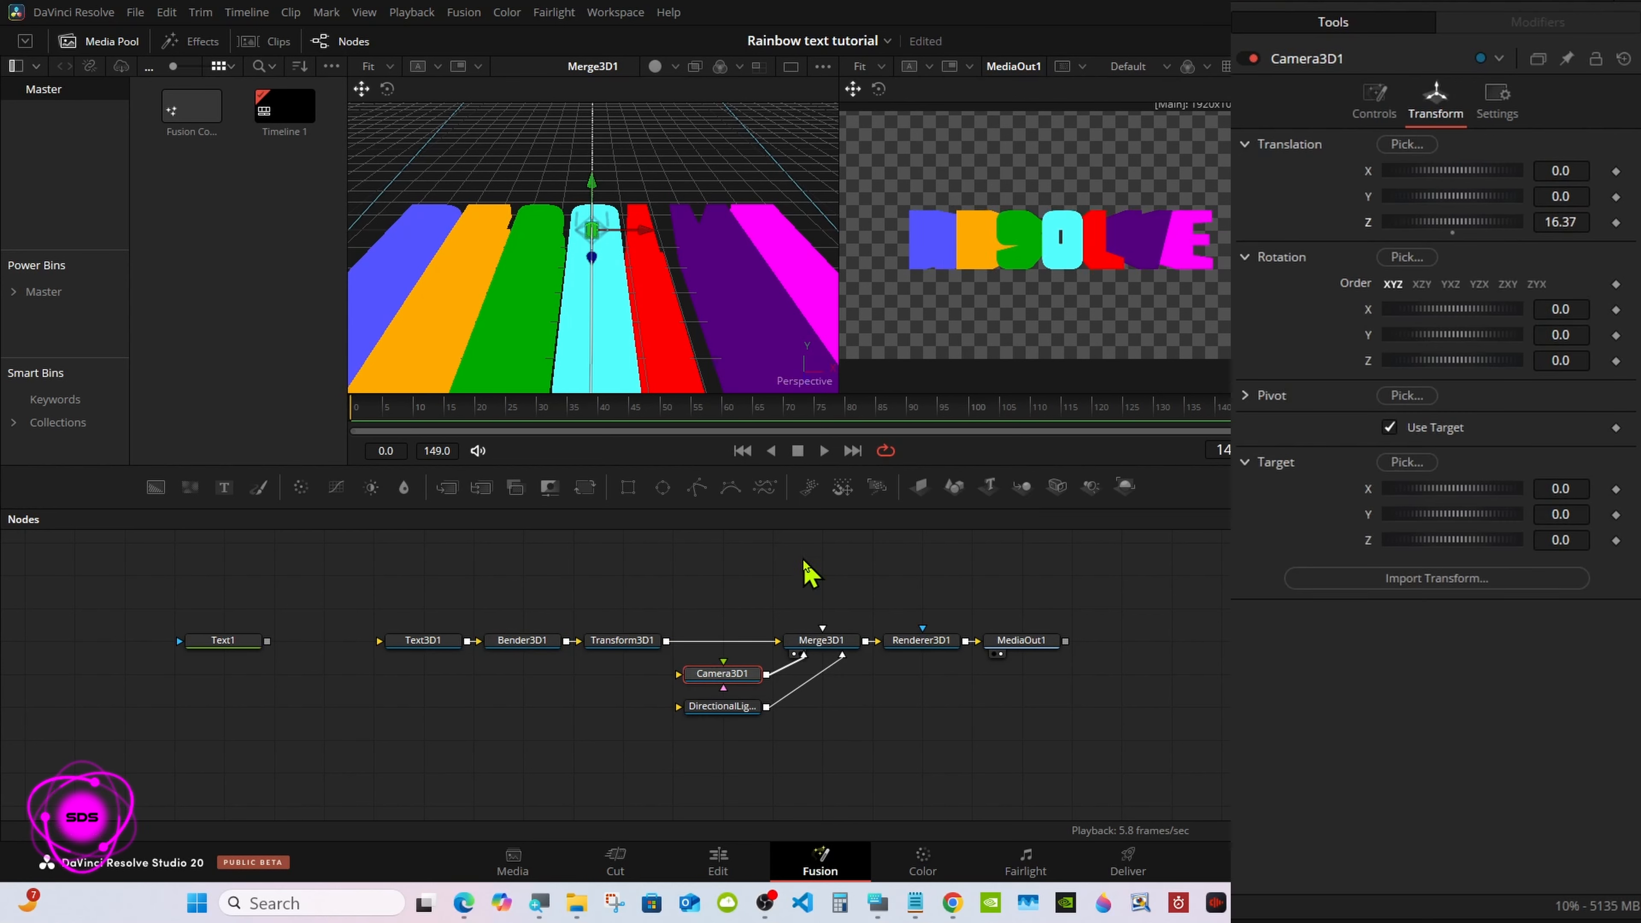
pyautogui.click(524, 641)
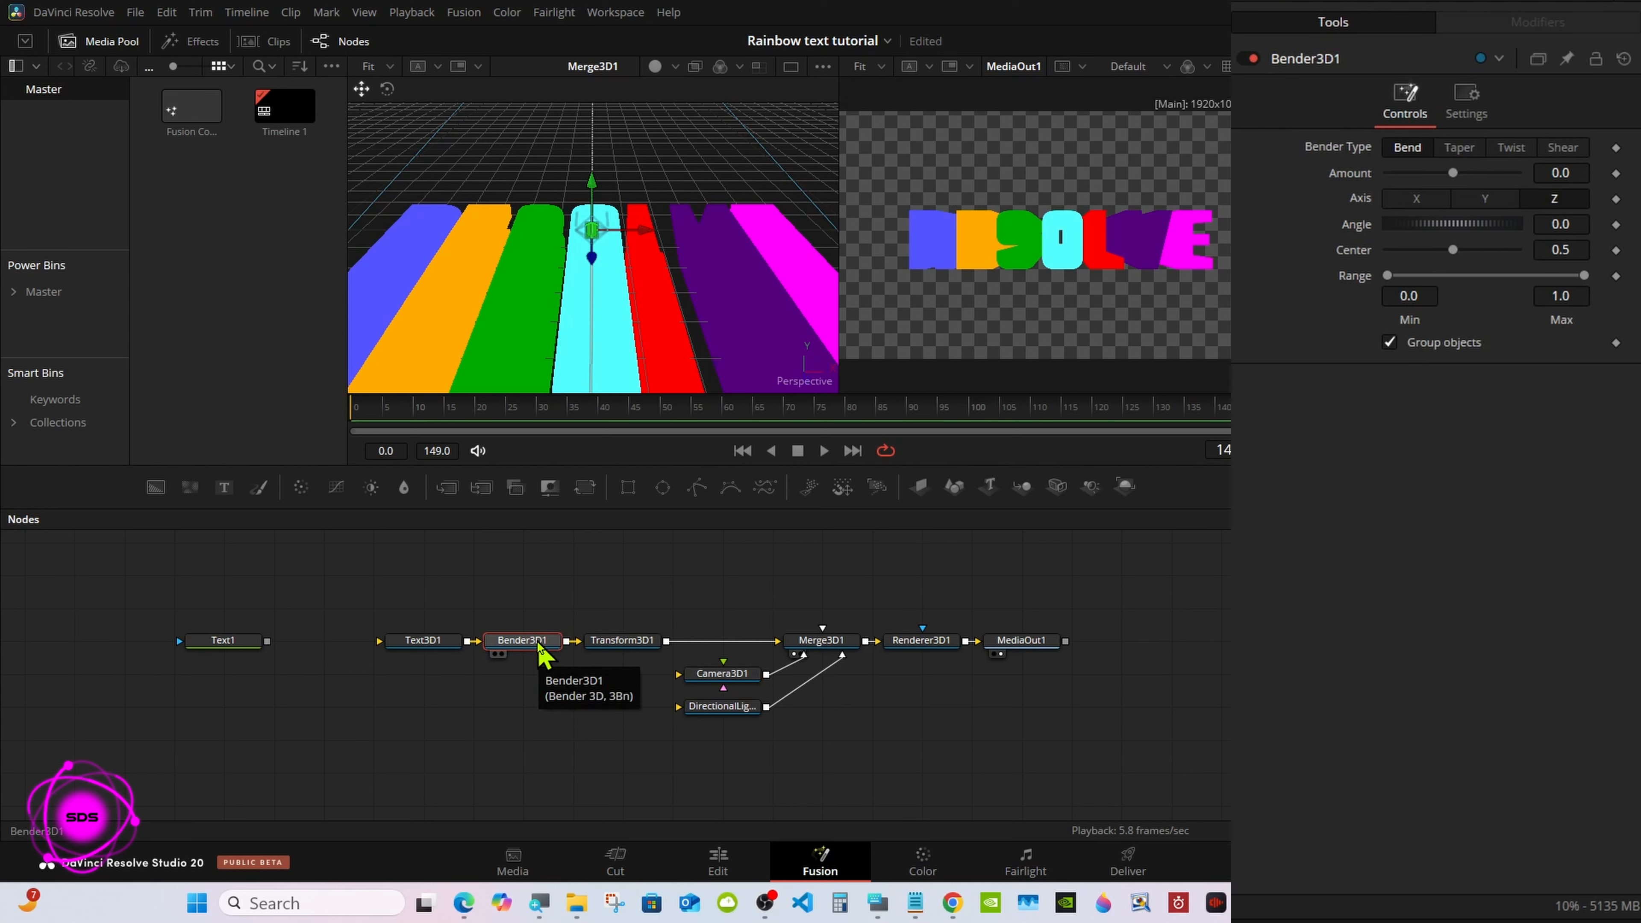
pyautogui.click(608, 642)
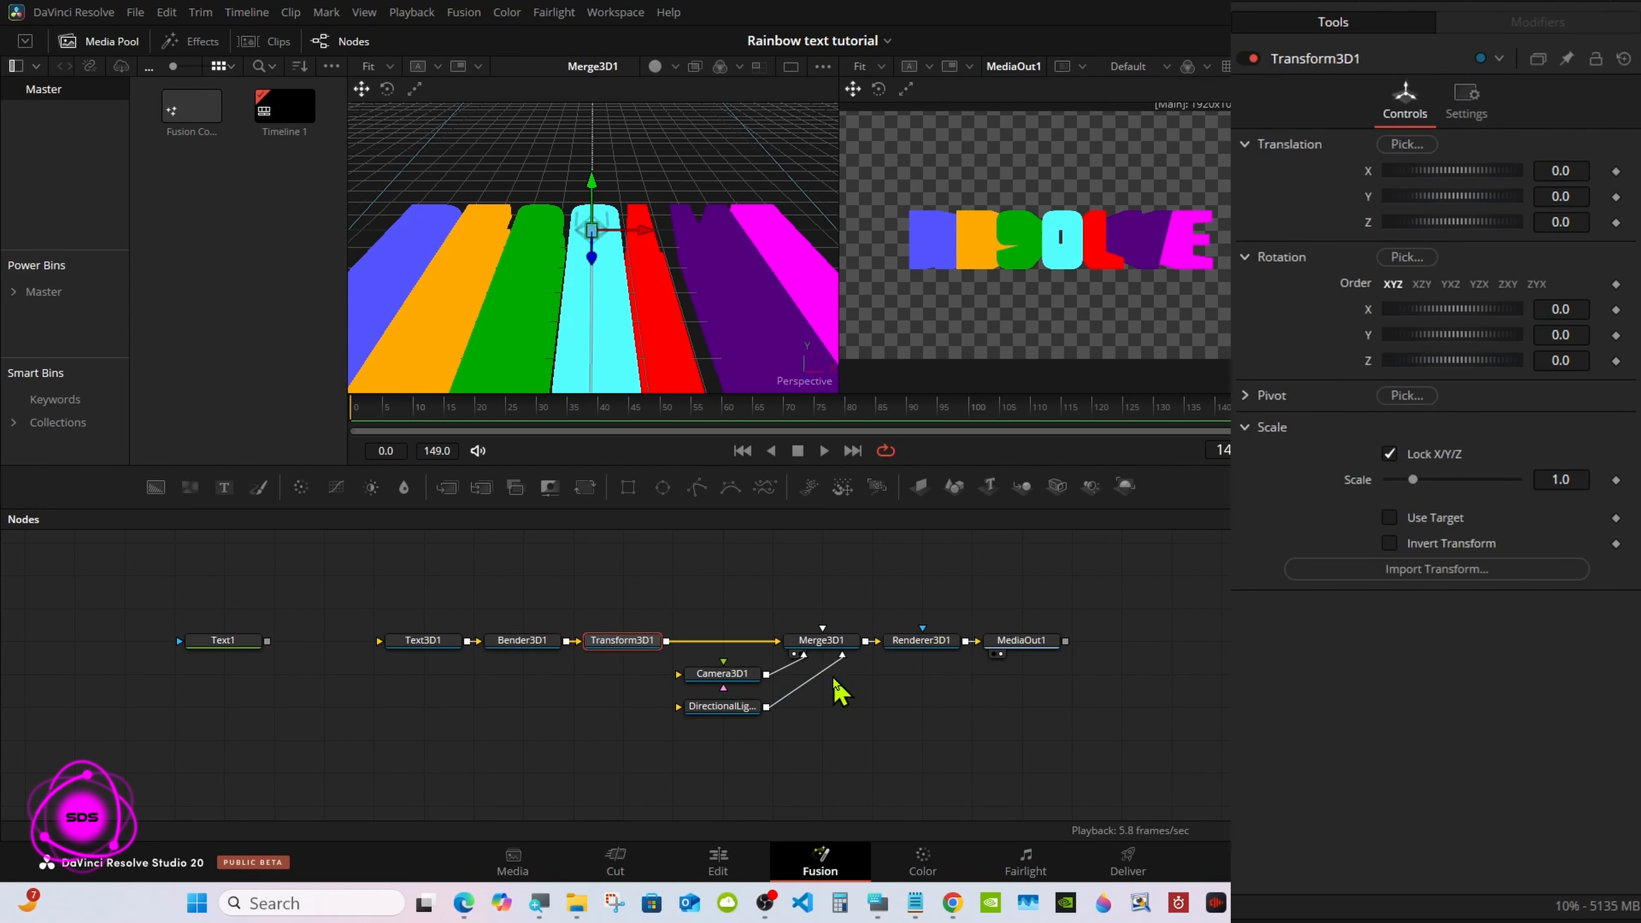
# Step: Switch Renderer3D1 to the Hardware Renderer with lighting and shadows enabled
pyautogui.click(911, 644)
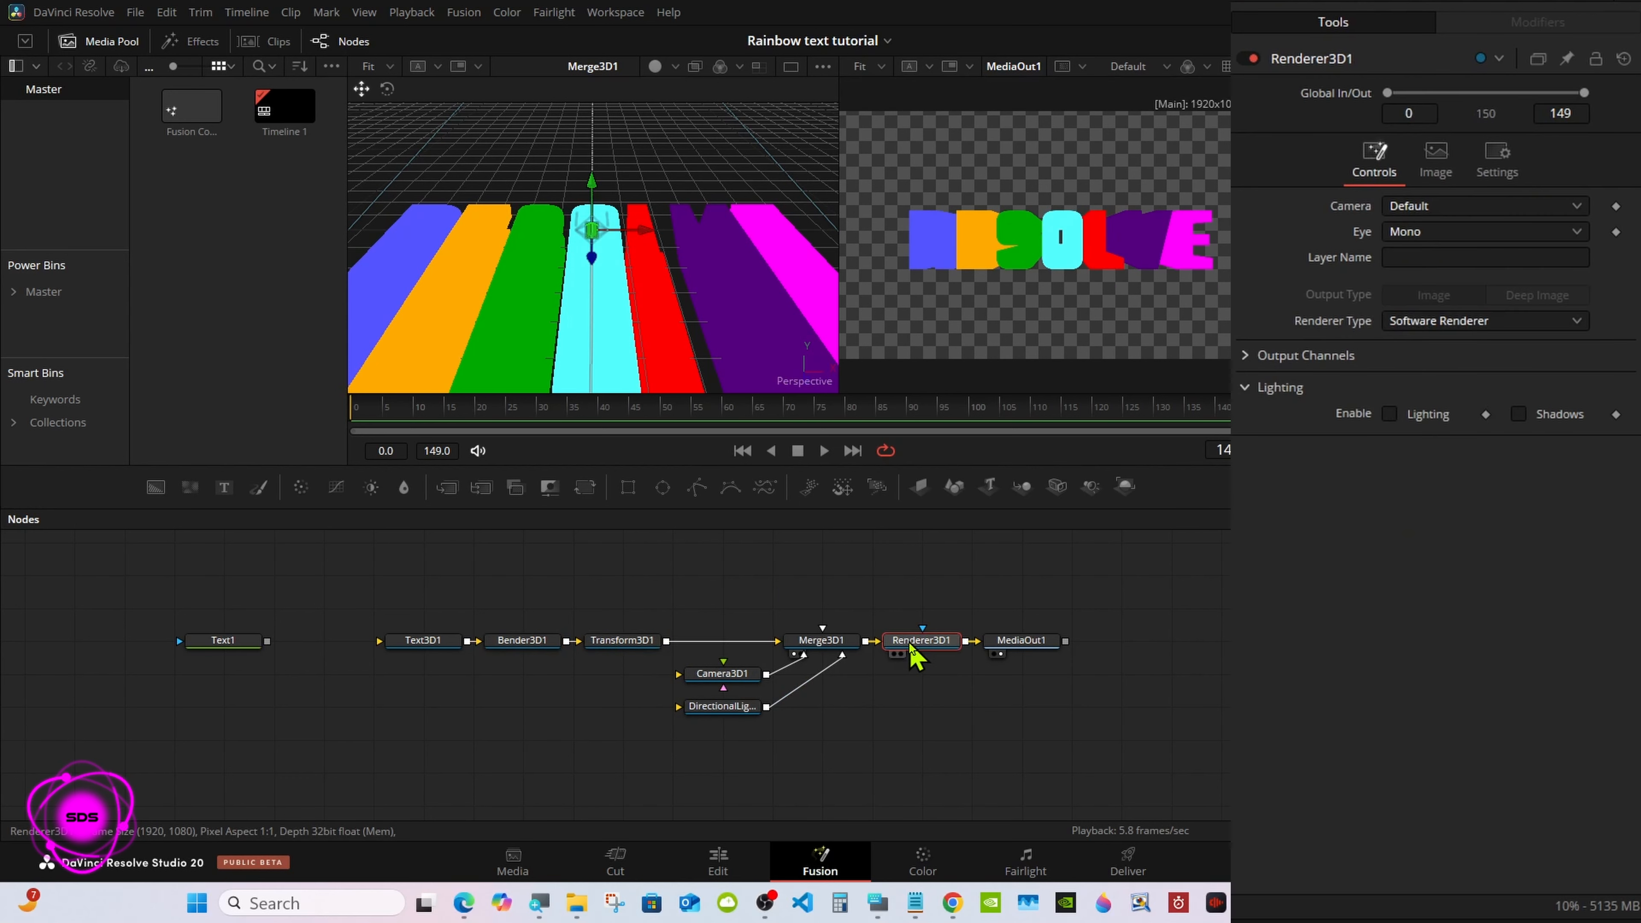
pyautogui.click(1465, 321)
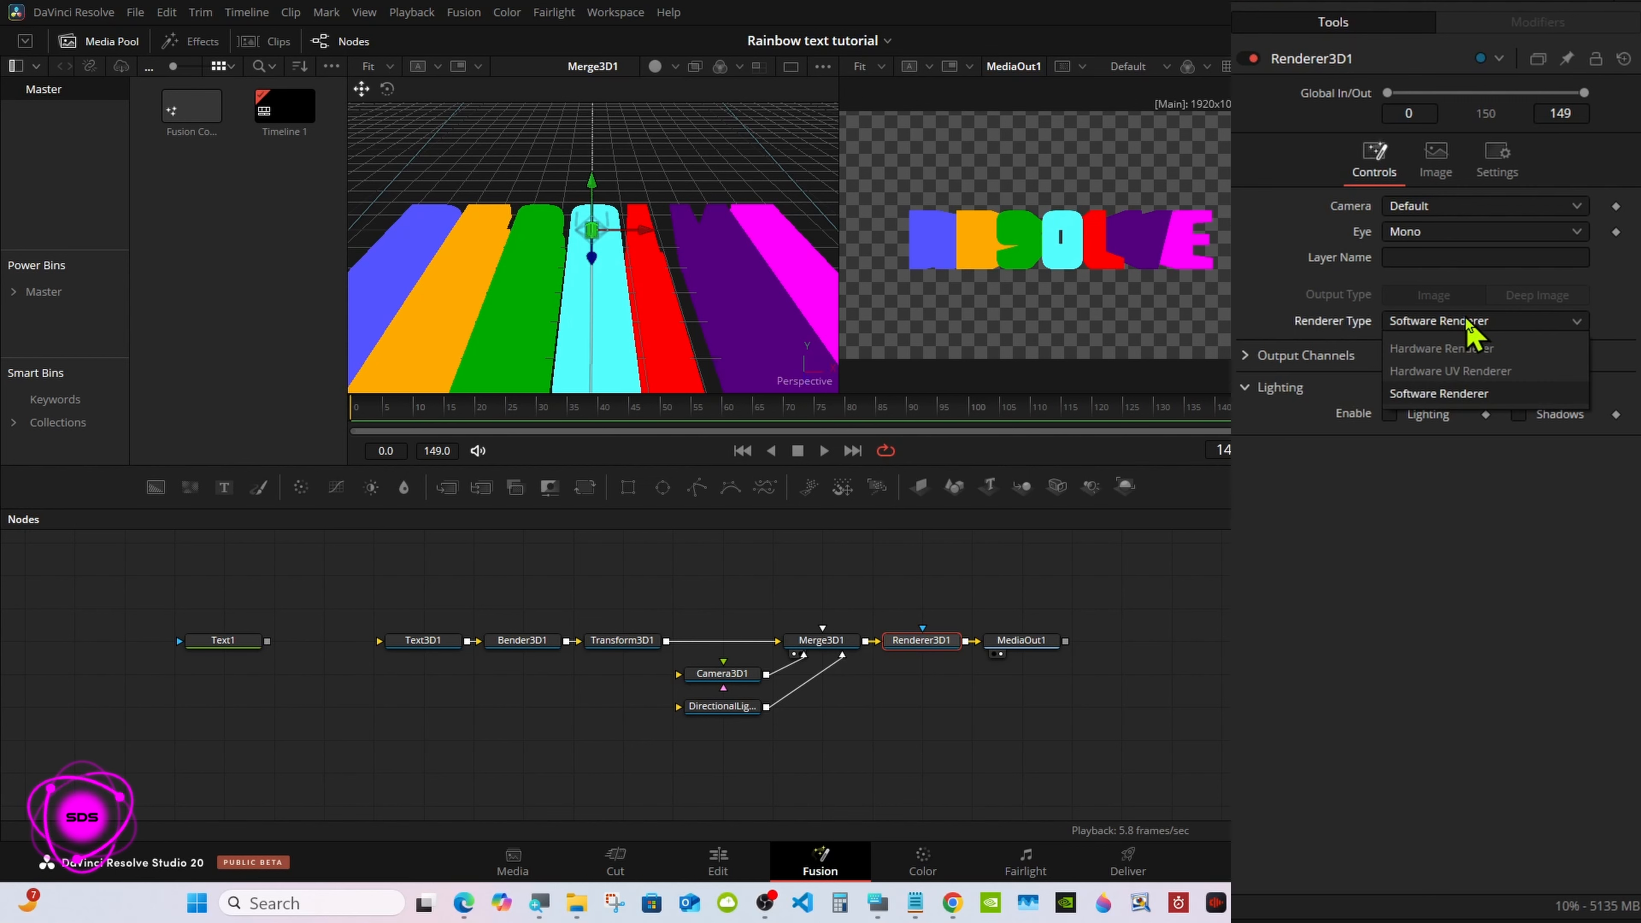
pyautogui.click(1466, 349)
pyautogui.click(1391, 478)
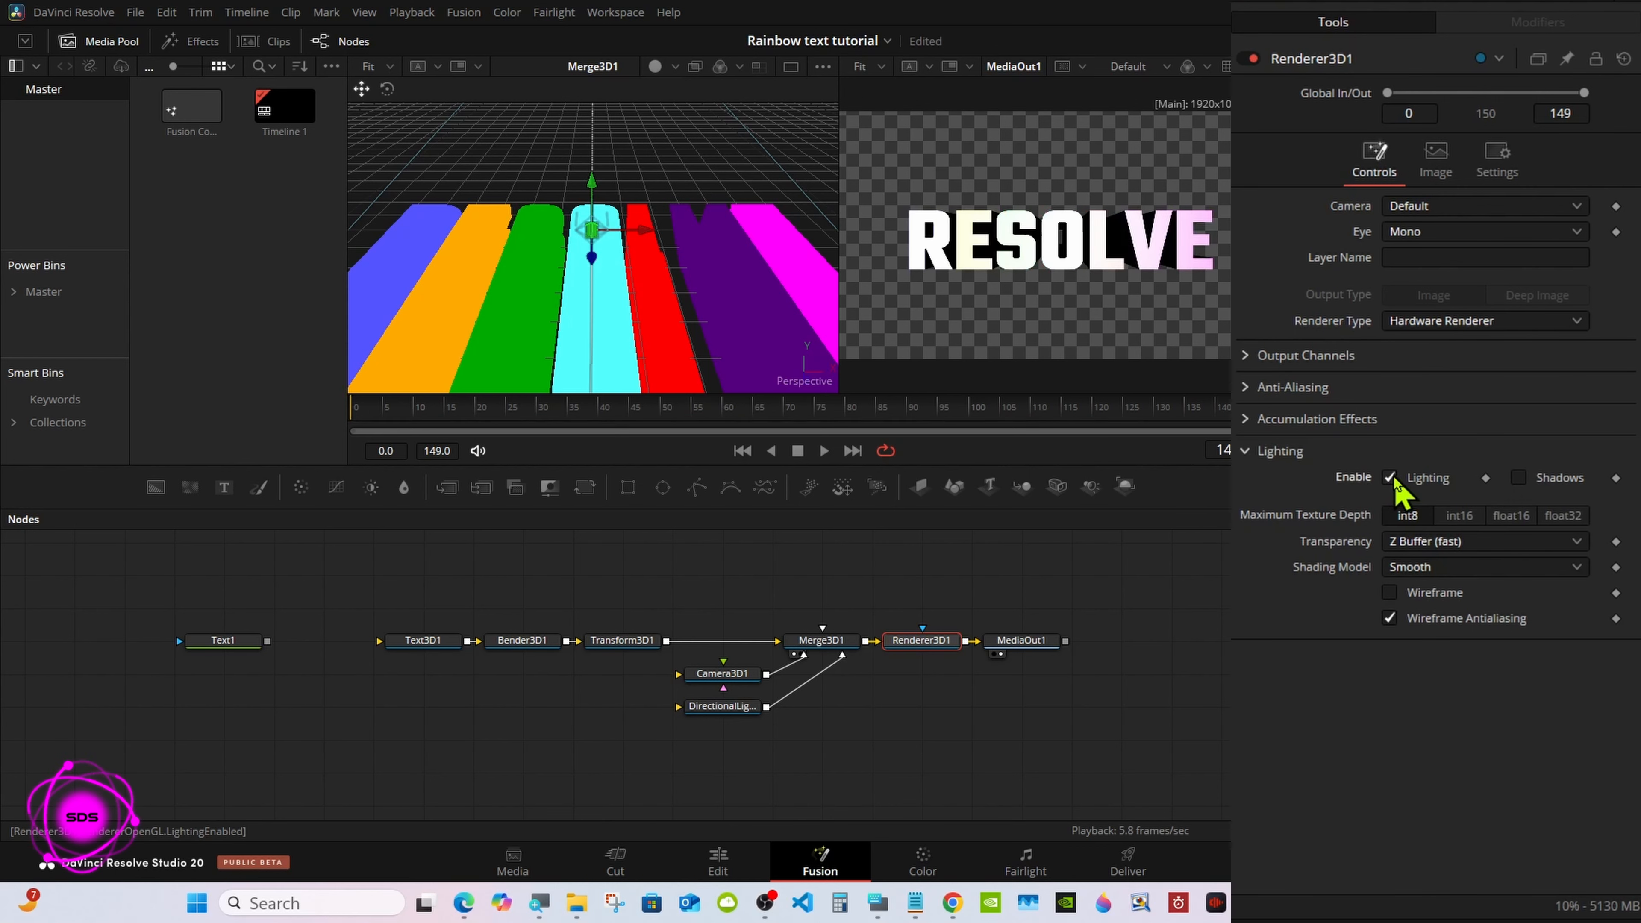
pyautogui.click(1518, 478)
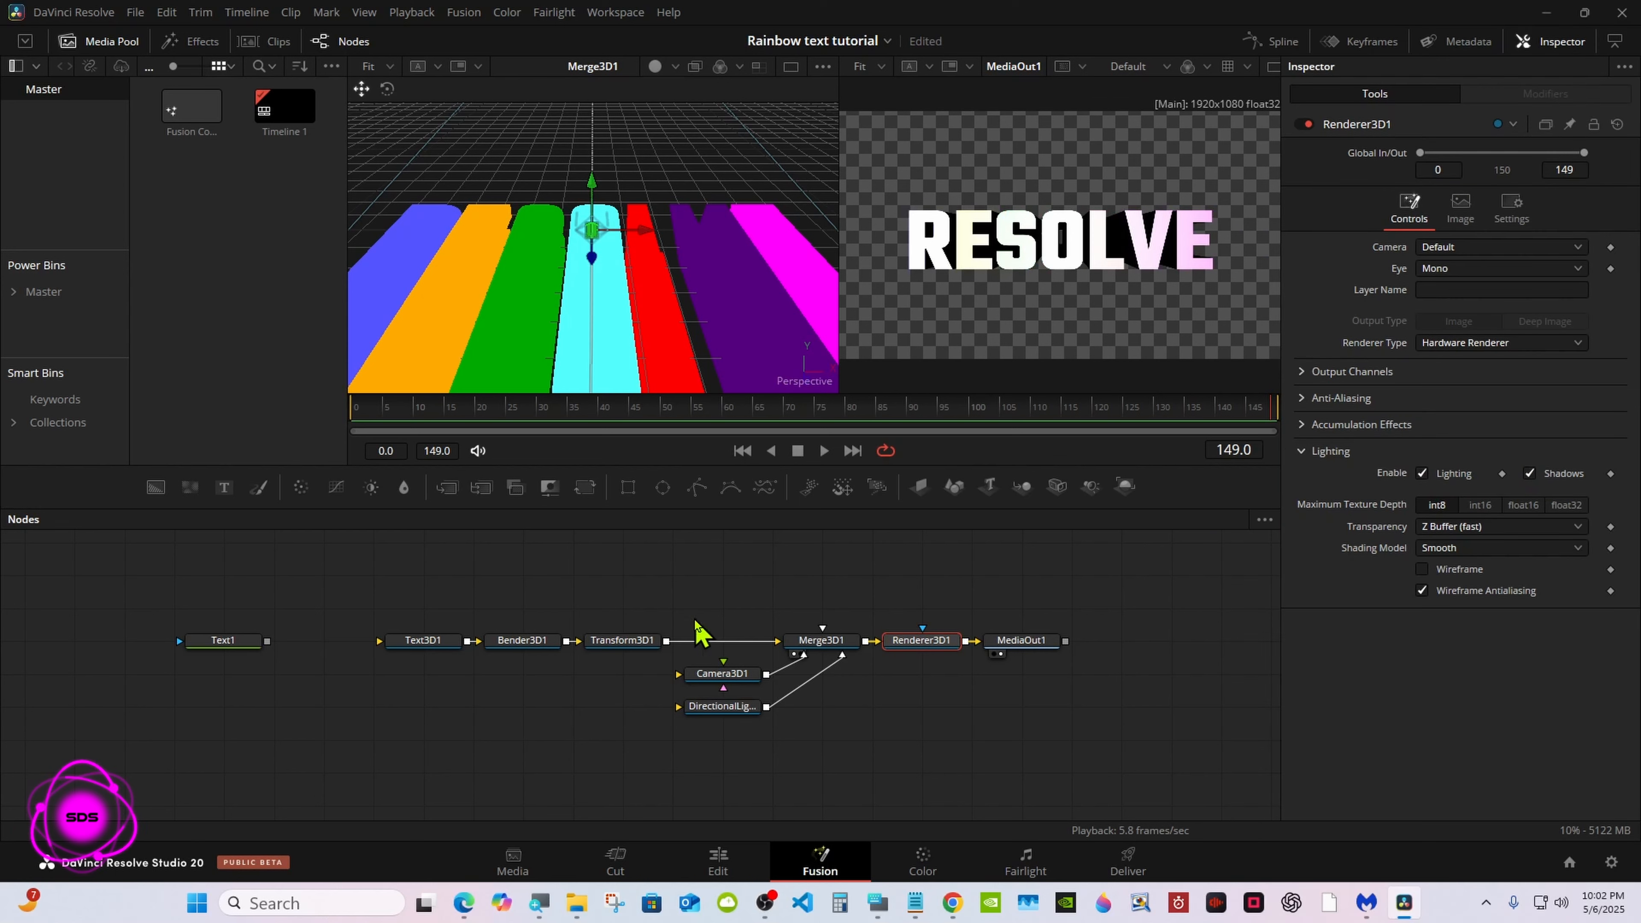
# Step: Make DirectionalLight1 use a target, with its Z translation at about 13.77 and its target Z at about 8.41
pyautogui.click(706, 711)
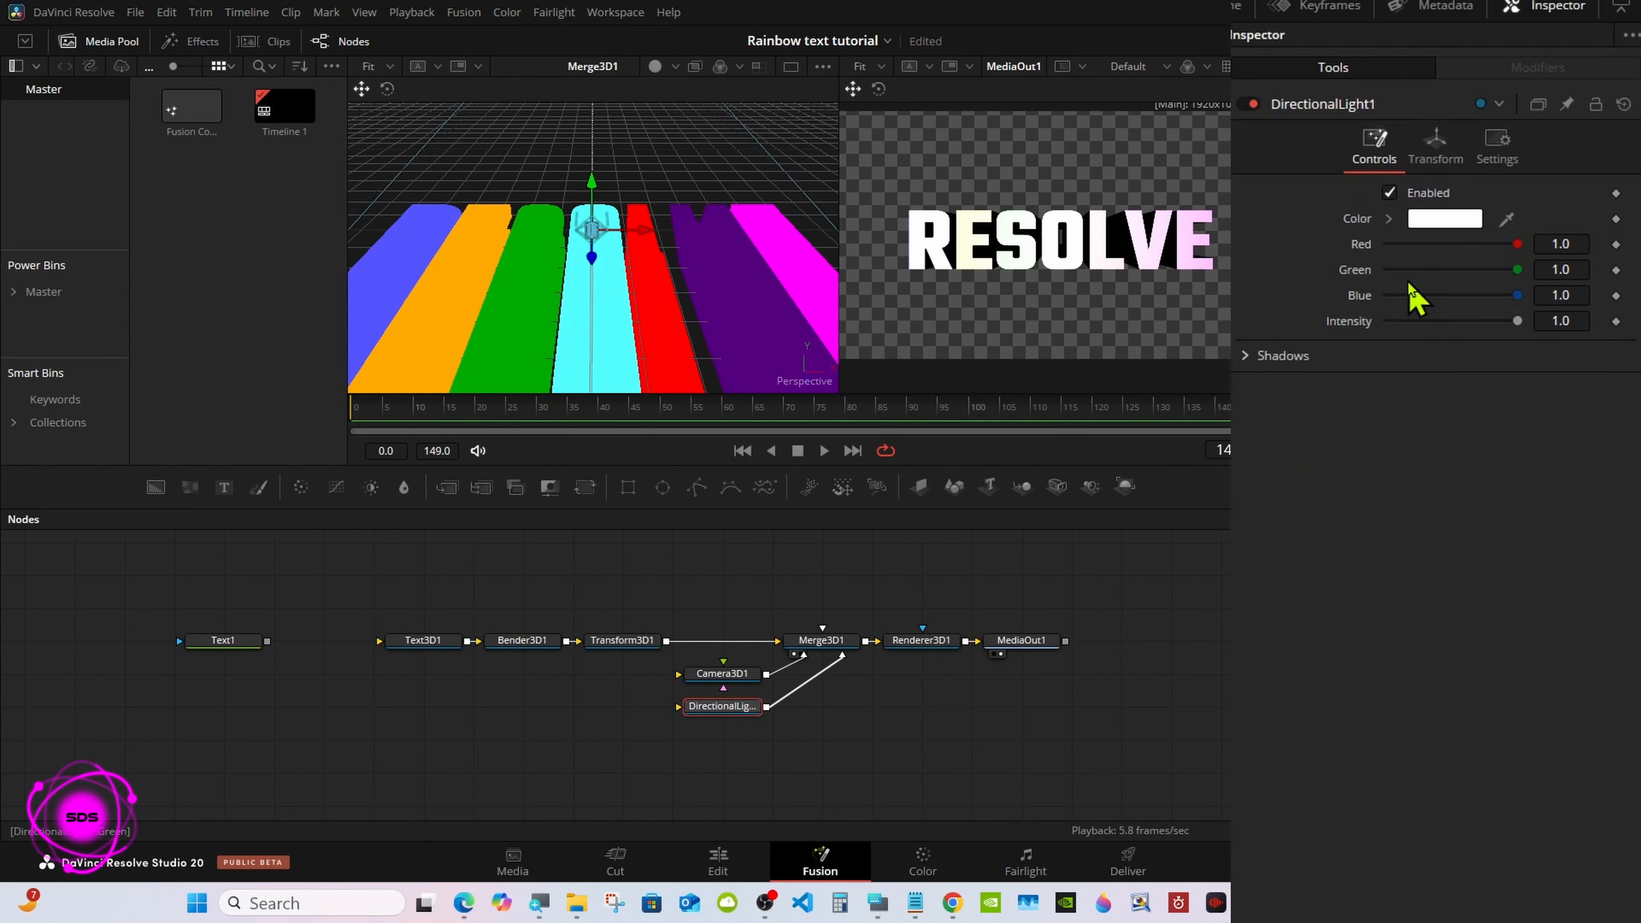
pyautogui.rightClick(788, 211)
pyautogui.moveTo(905, 214)
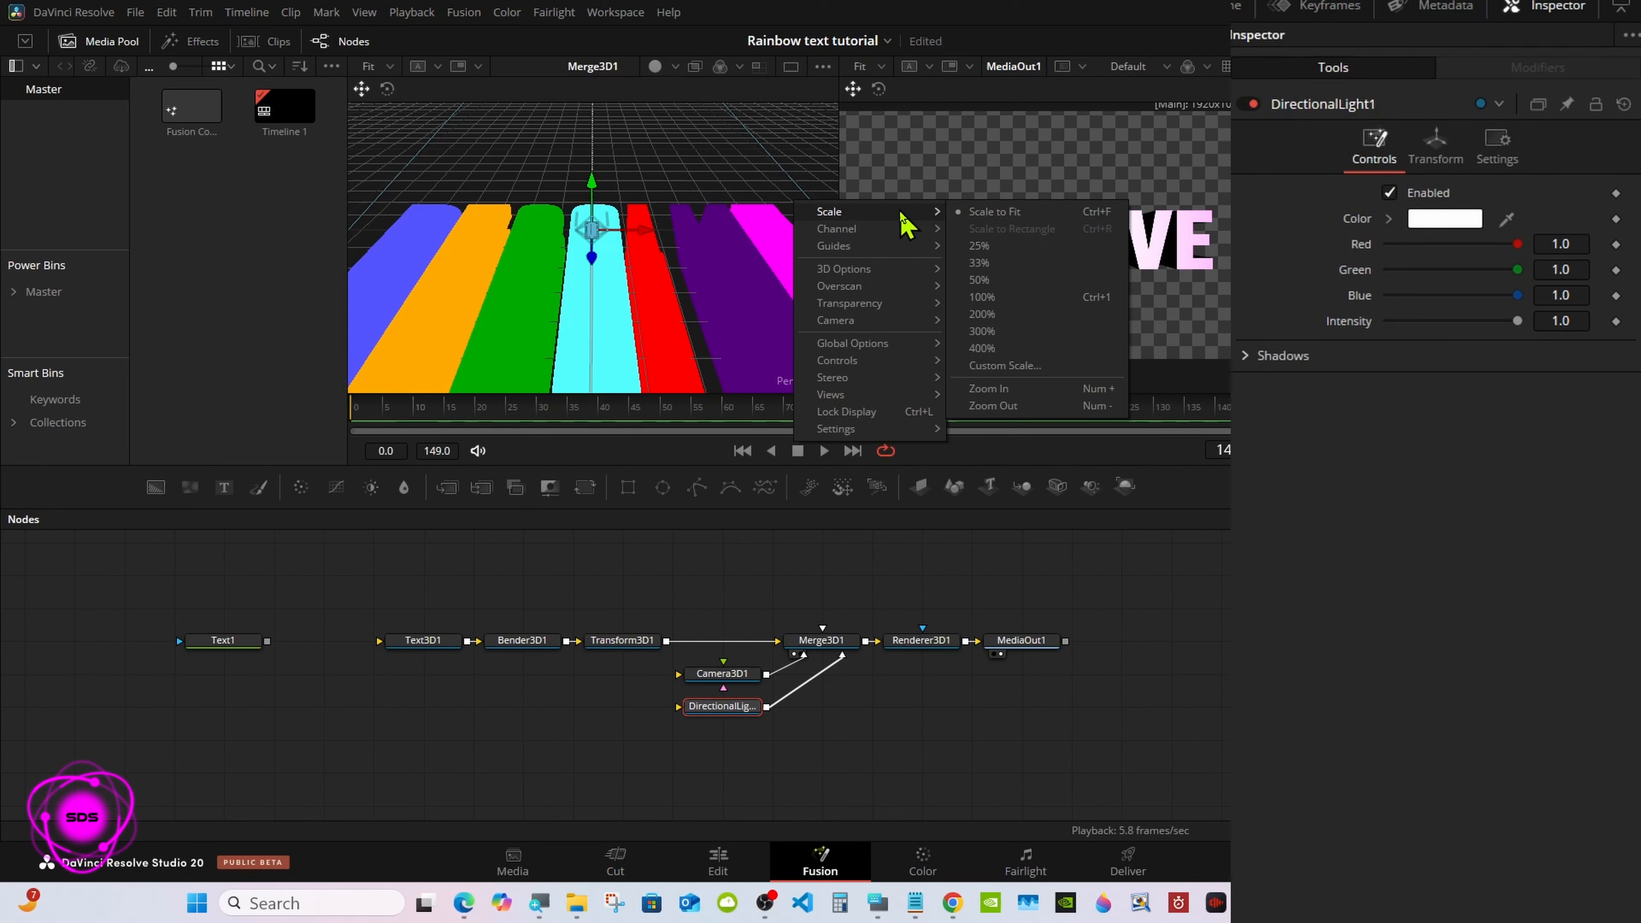
pyautogui.click(982, 220)
pyautogui.click(1440, 161)
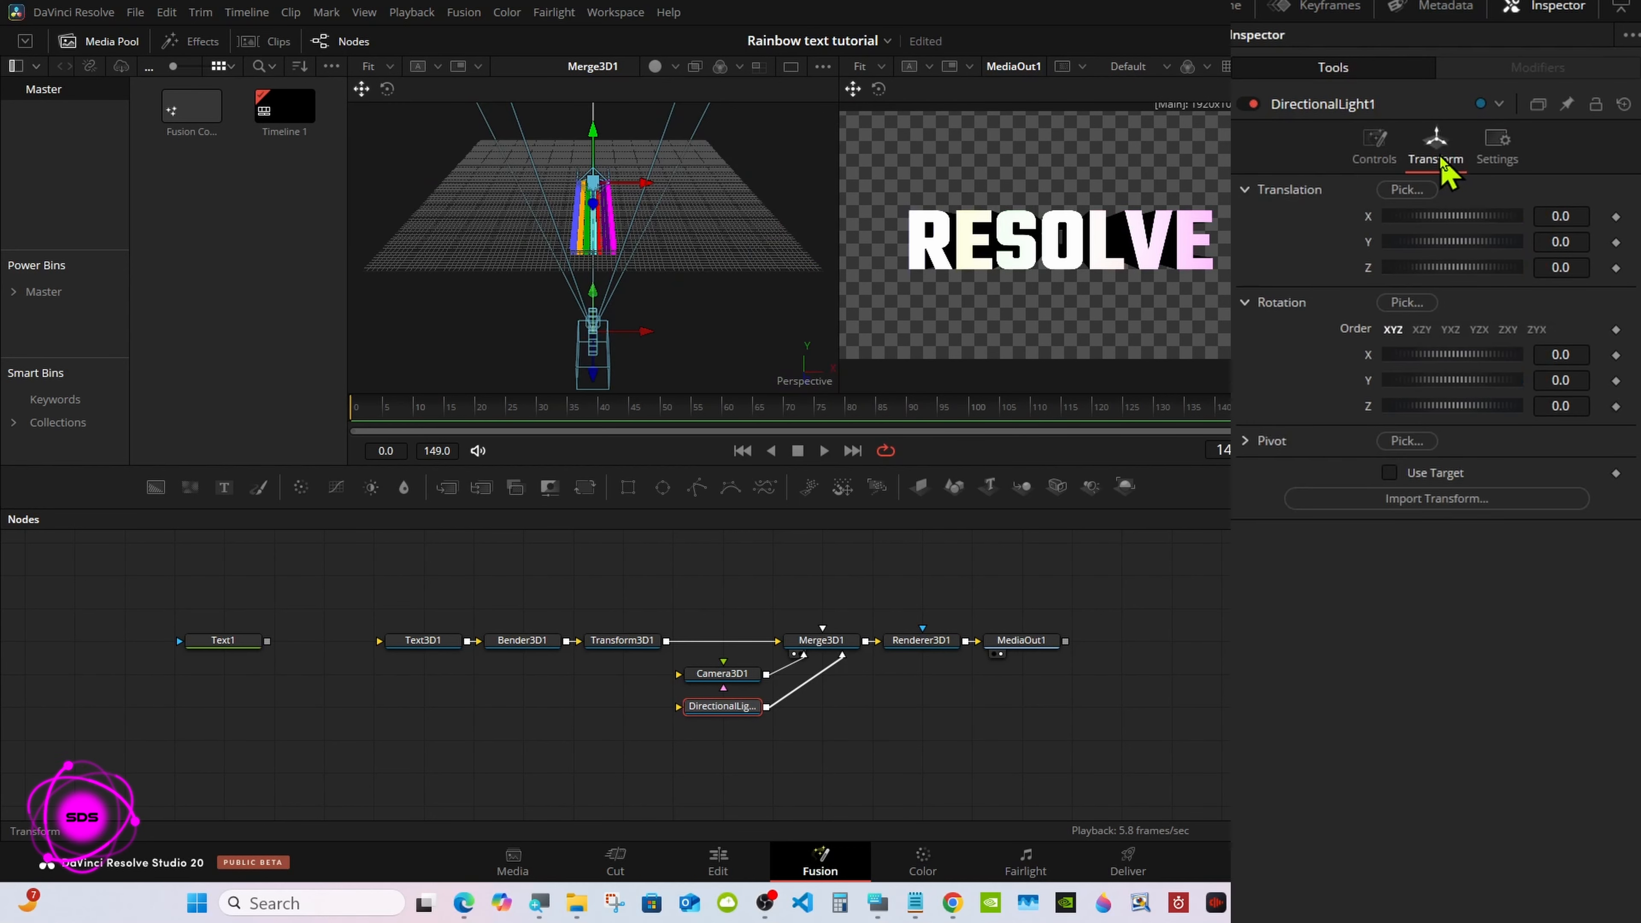
pyautogui.click(1389, 473)
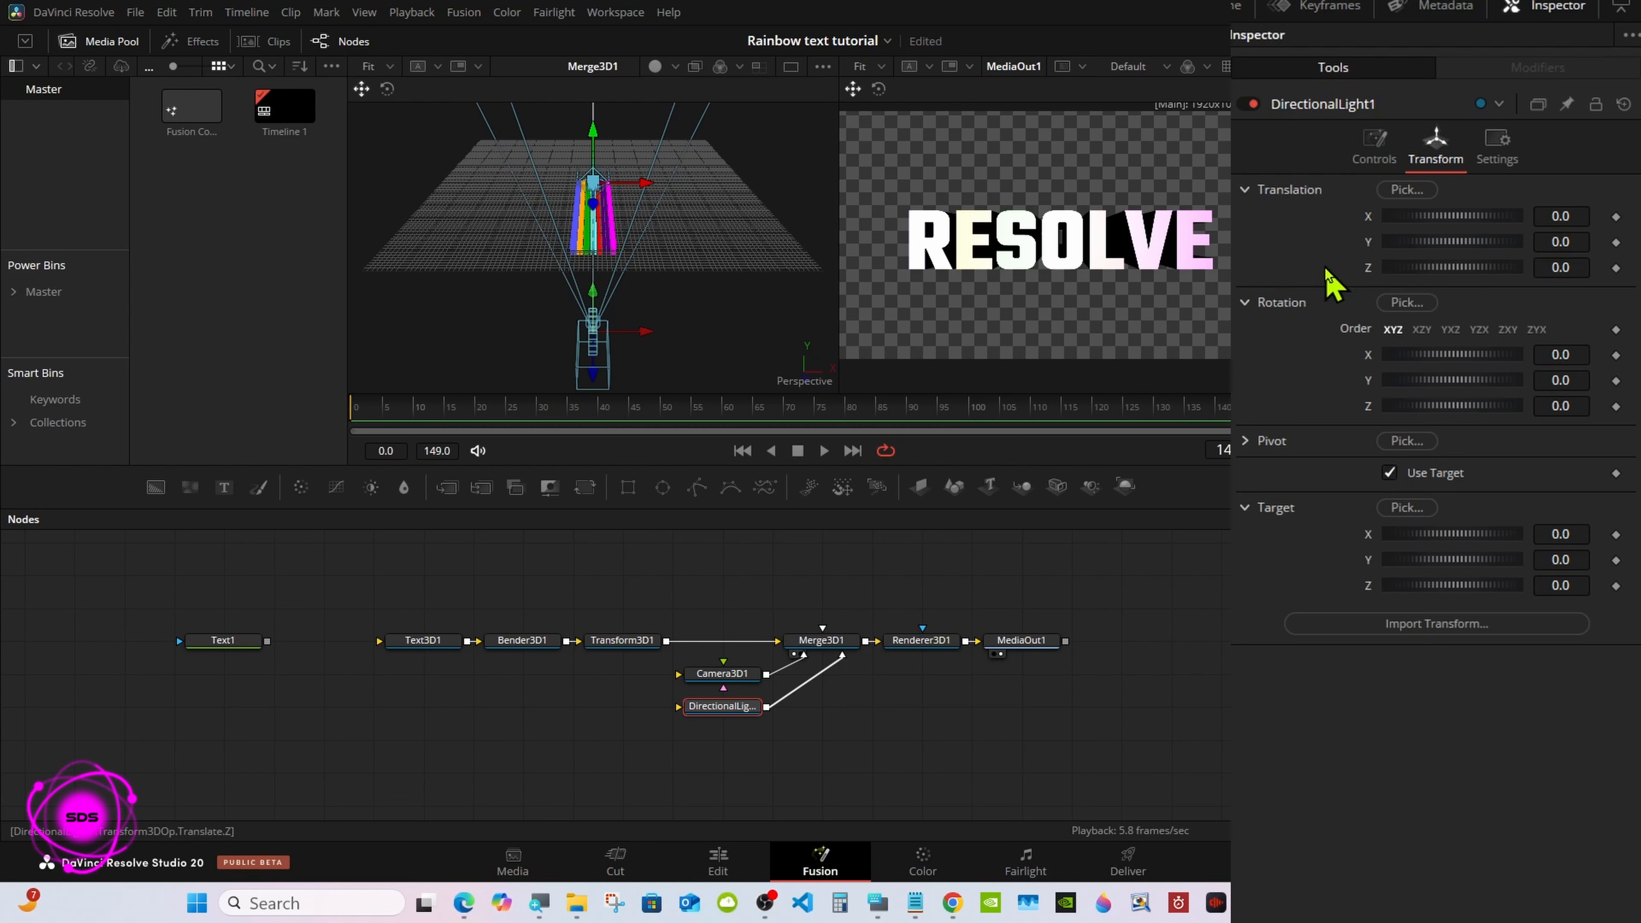
pyautogui.moveTo(1433, 268); pyautogui.dragTo(1528, 282)
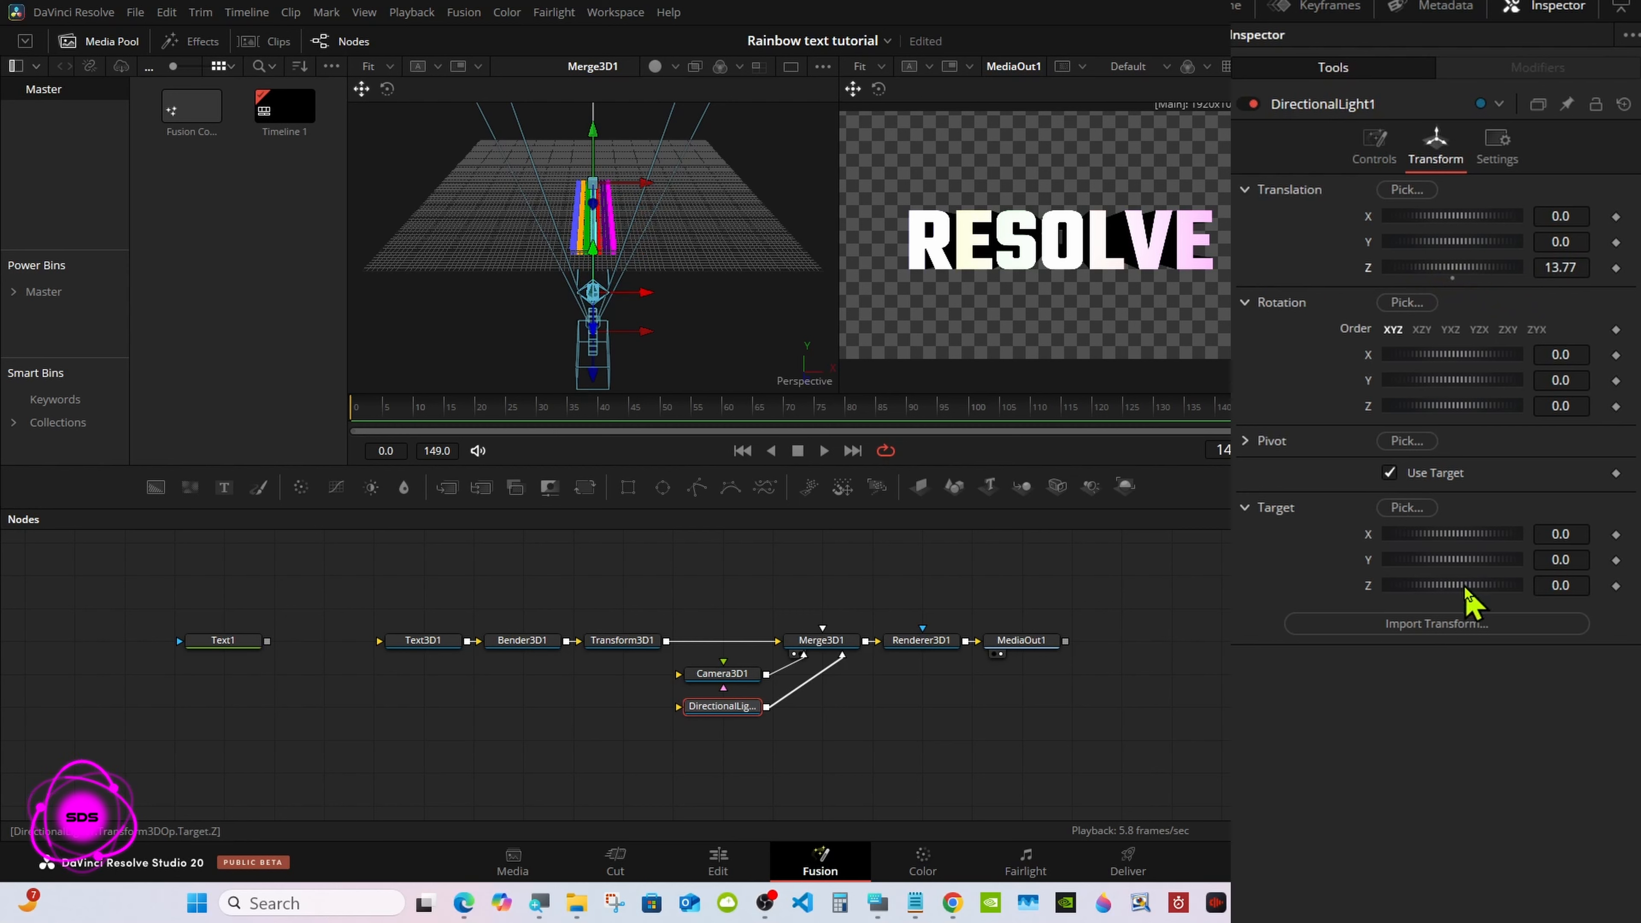
pyautogui.moveTo(1469, 589); pyautogui.dragTo(1525, 592)
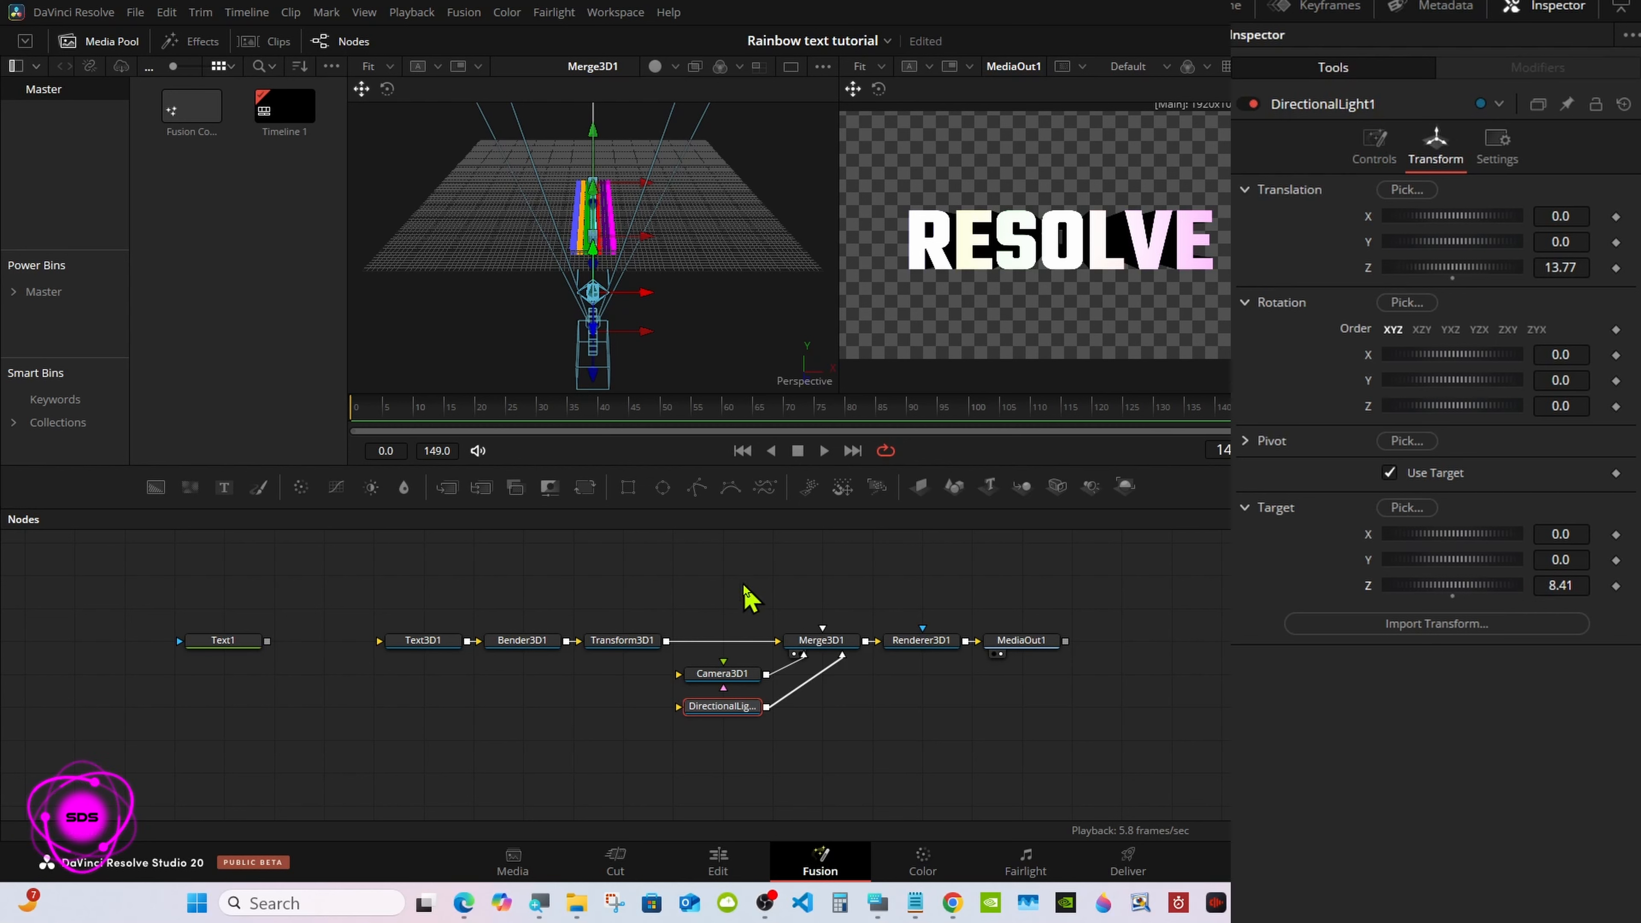
# Step: Set Transform3D1's Z pivot to 5.0 using the on-screen keyboard
pyautogui.click(630, 642)
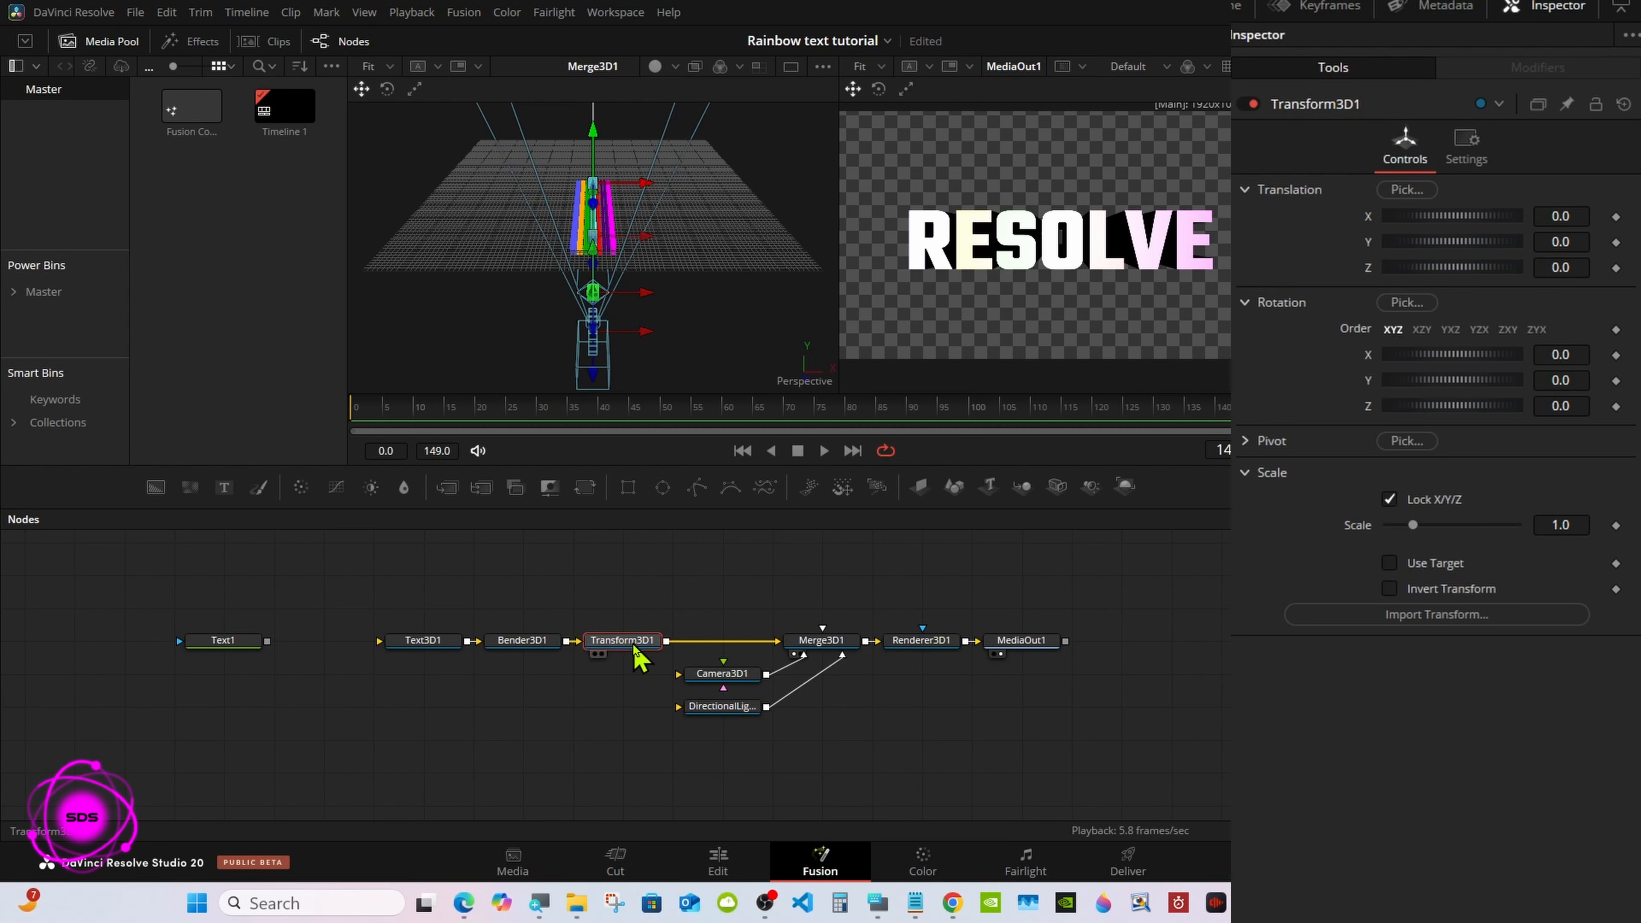
pyautogui.click(1246, 442)
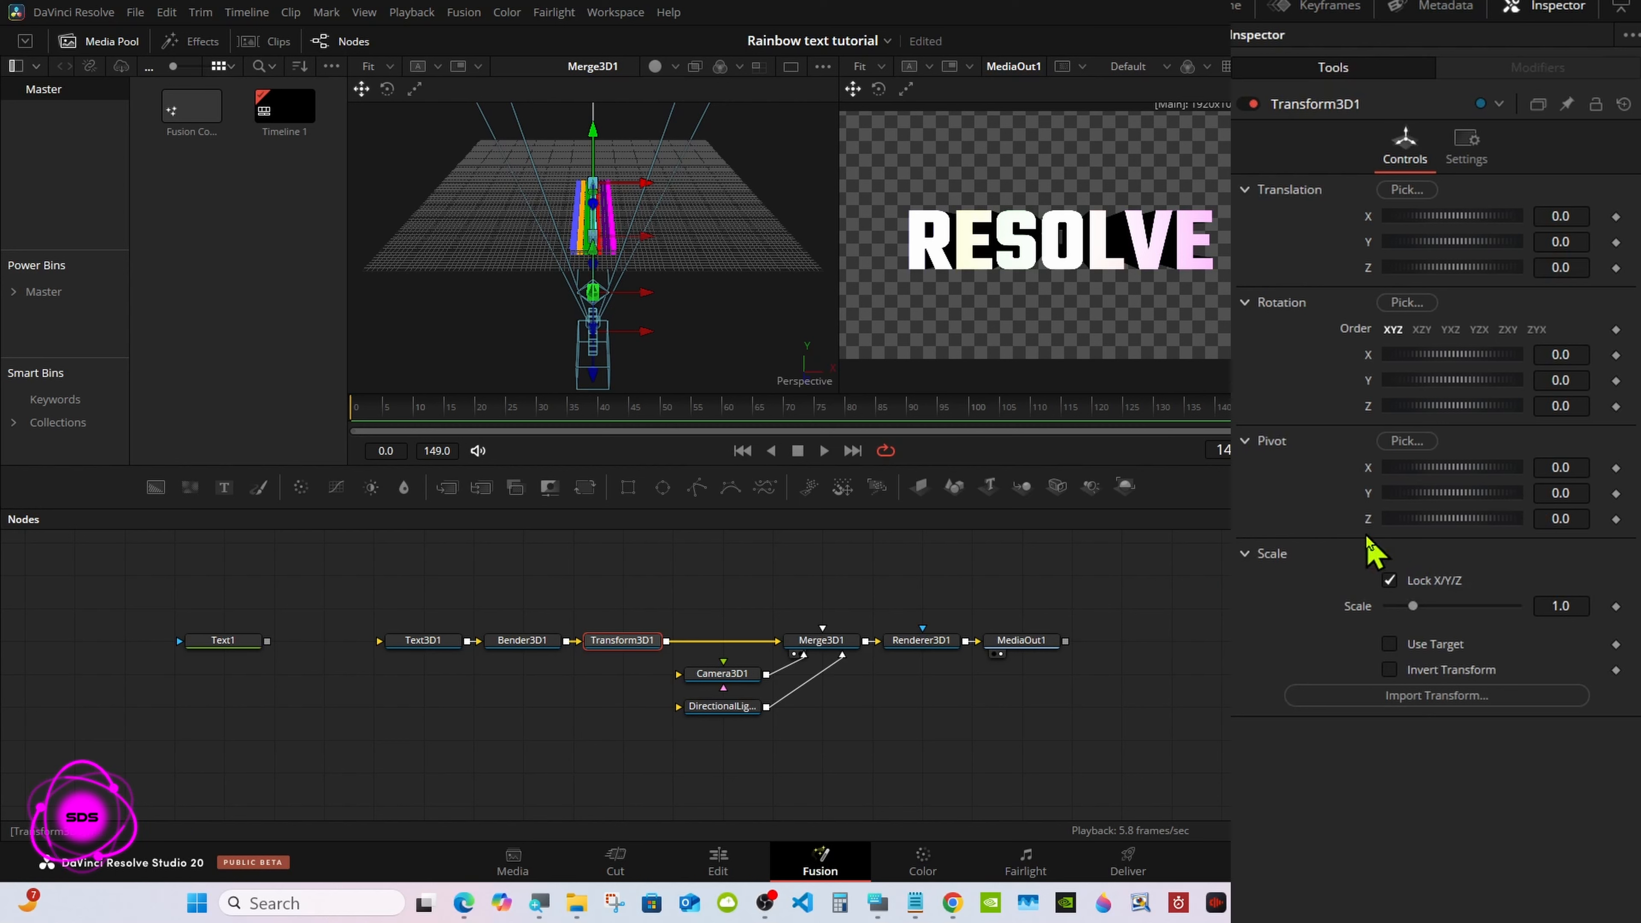
pyautogui.click(877, 903)
pyautogui.moveTo(908, 658); pyautogui.dragTo(1113, 649)
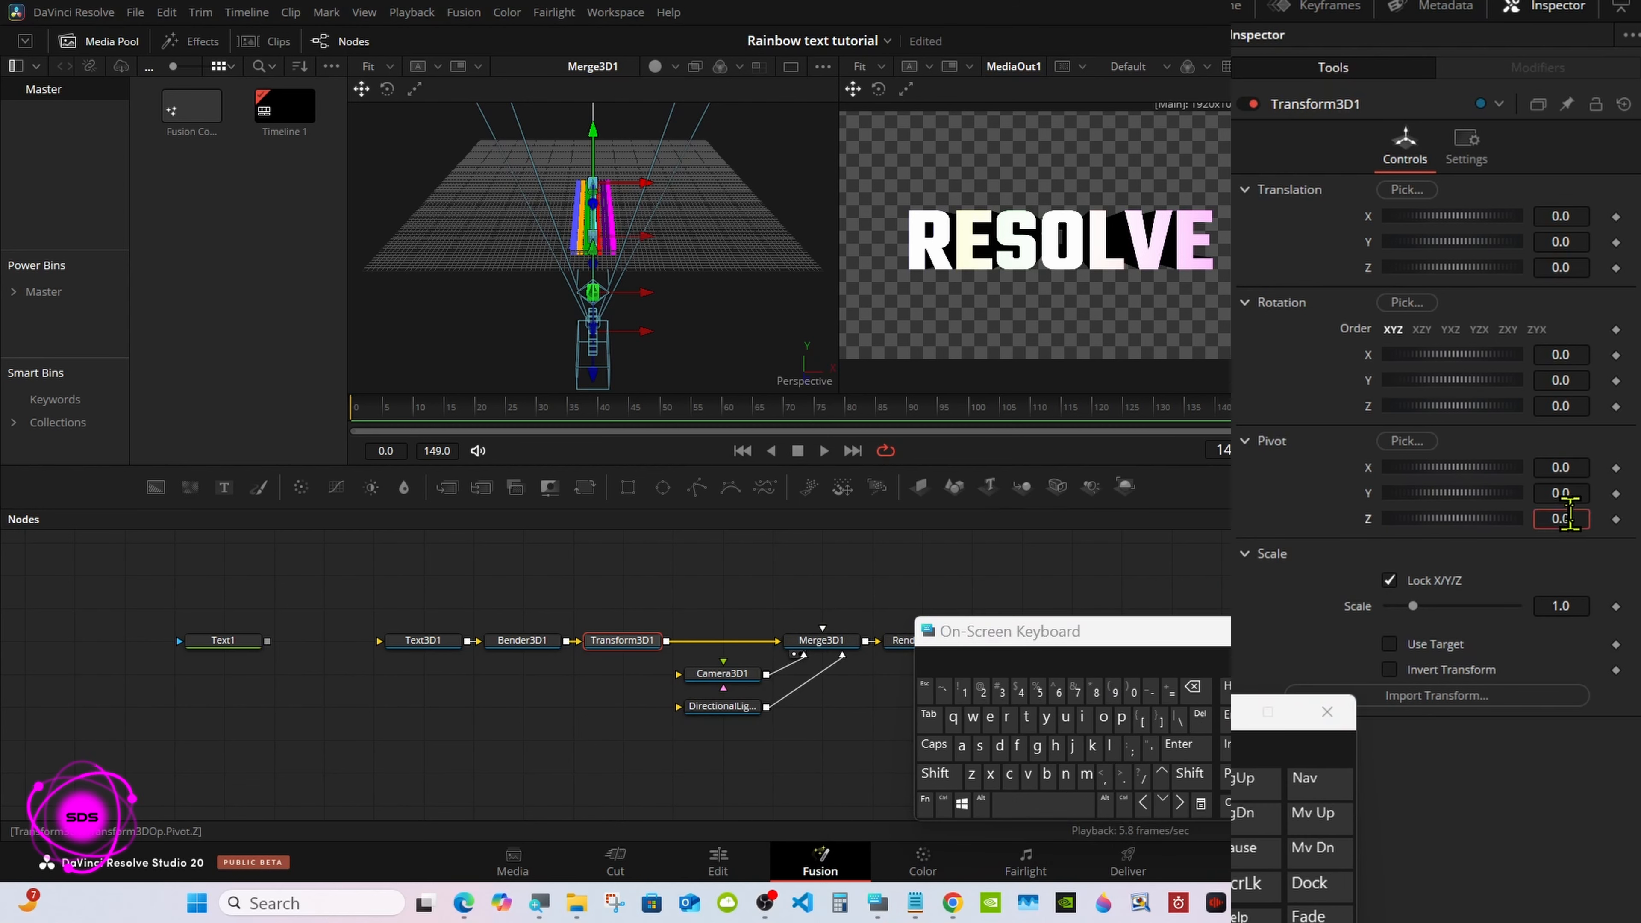
pyautogui.click(1194, 689)
pyautogui.click(1193, 689)
pyautogui.click(1038, 692)
pyautogui.click(1123, 775)
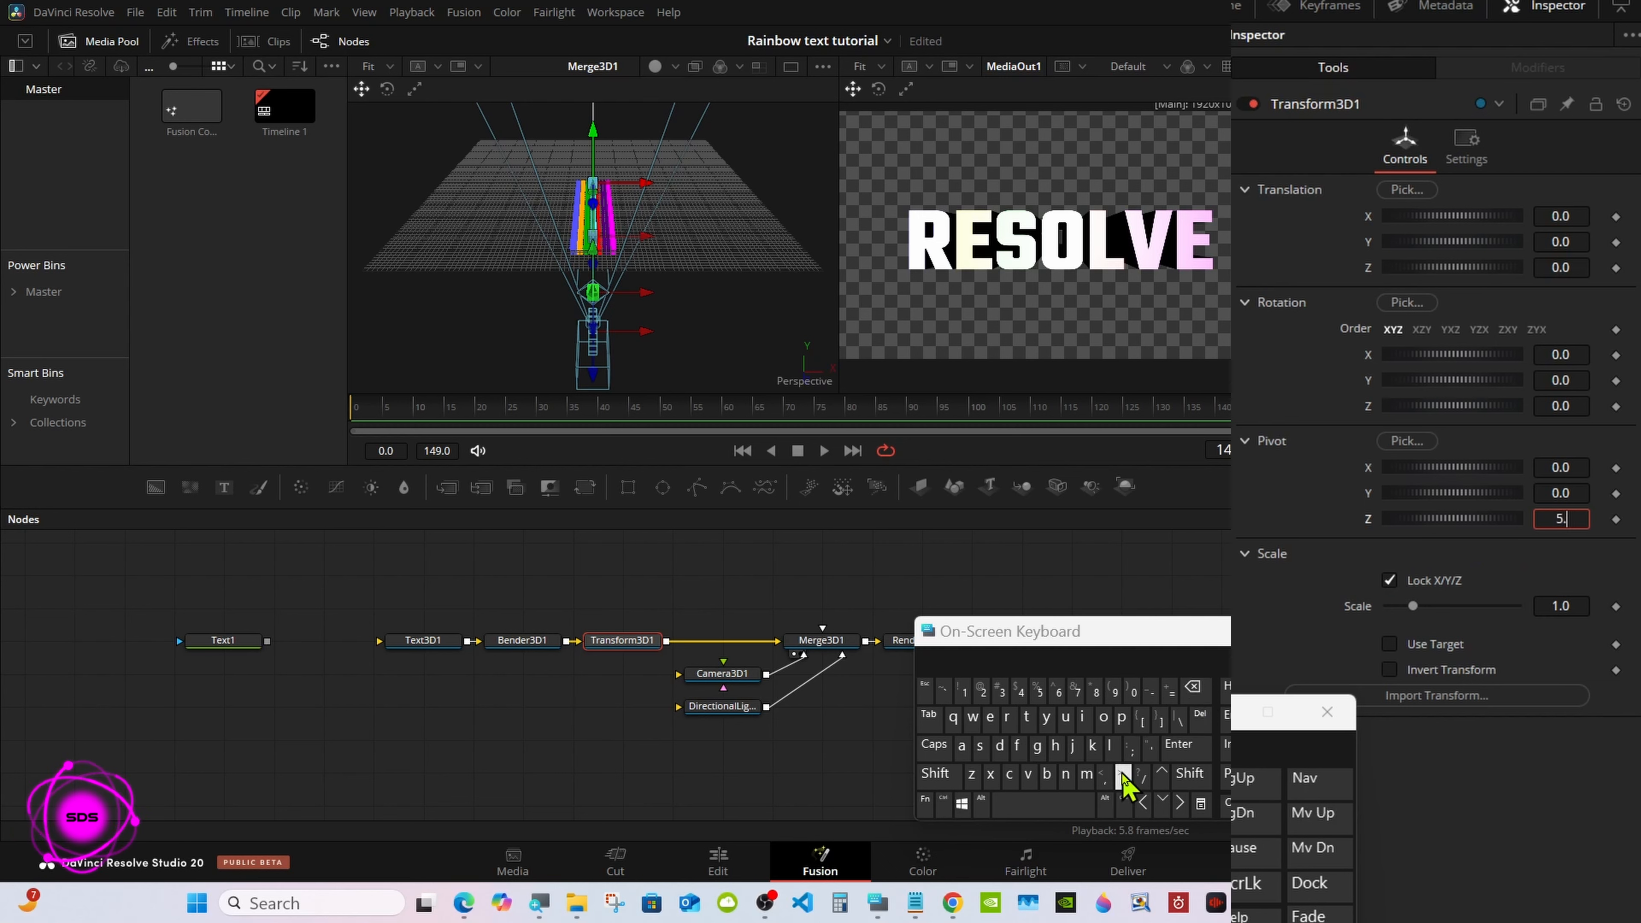
pyautogui.click(1134, 692)
pyautogui.click(1179, 743)
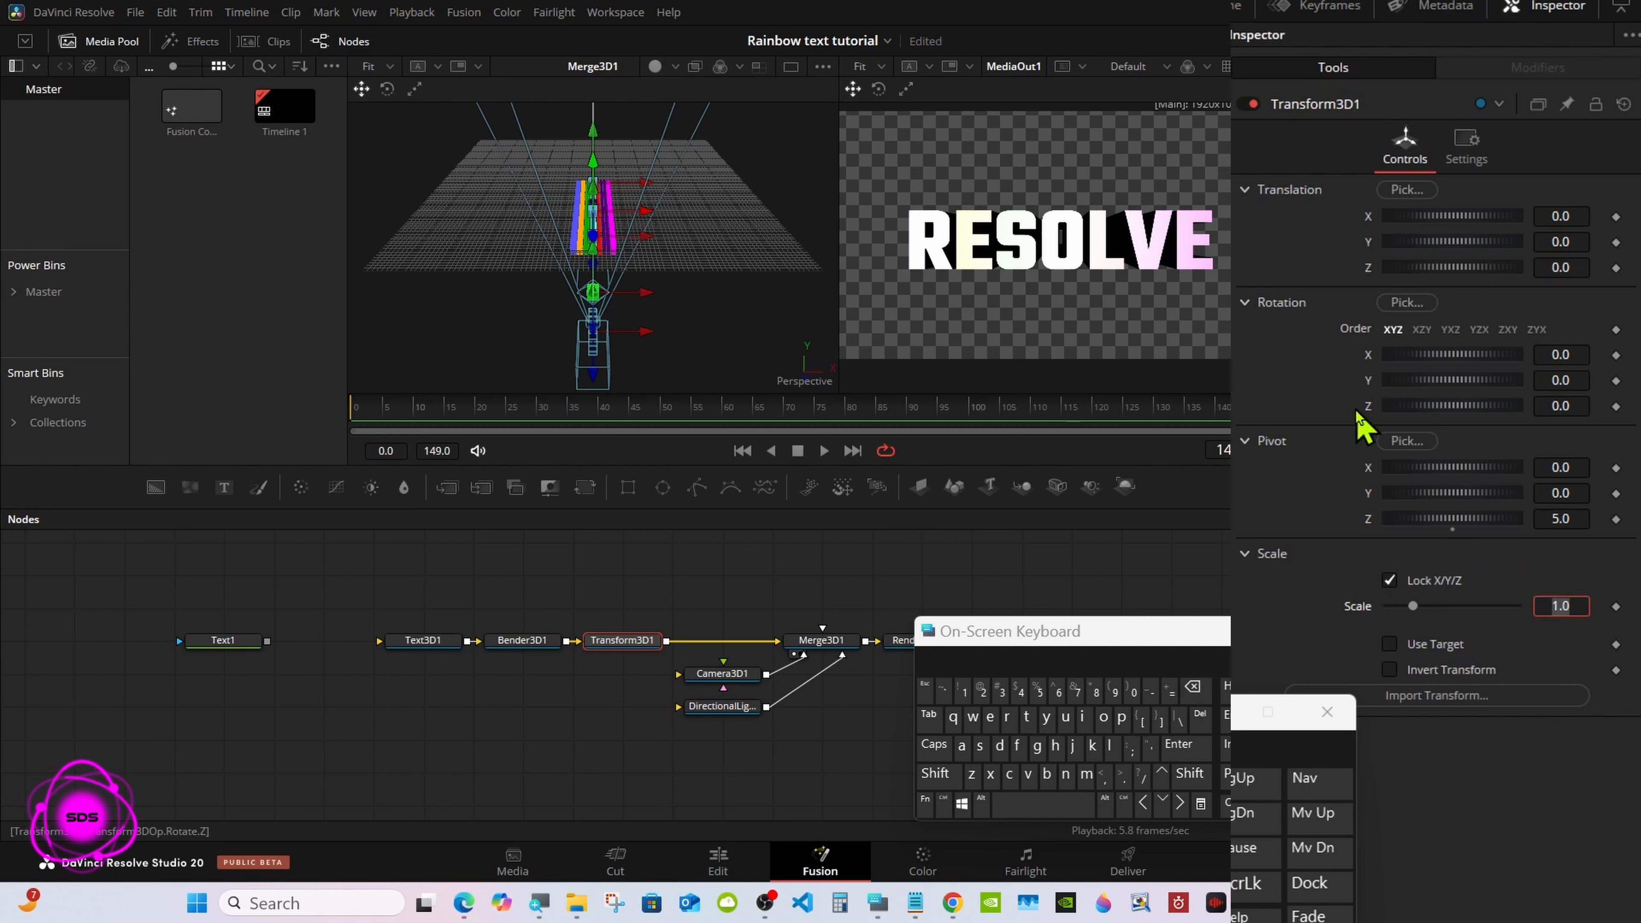
# Step: Set Transform3D1's Y rotation to 90 degrees to turn the extruded text sideways
pyautogui.moveTo(1446, 387); pyautogui.dragTo(1406, 392)
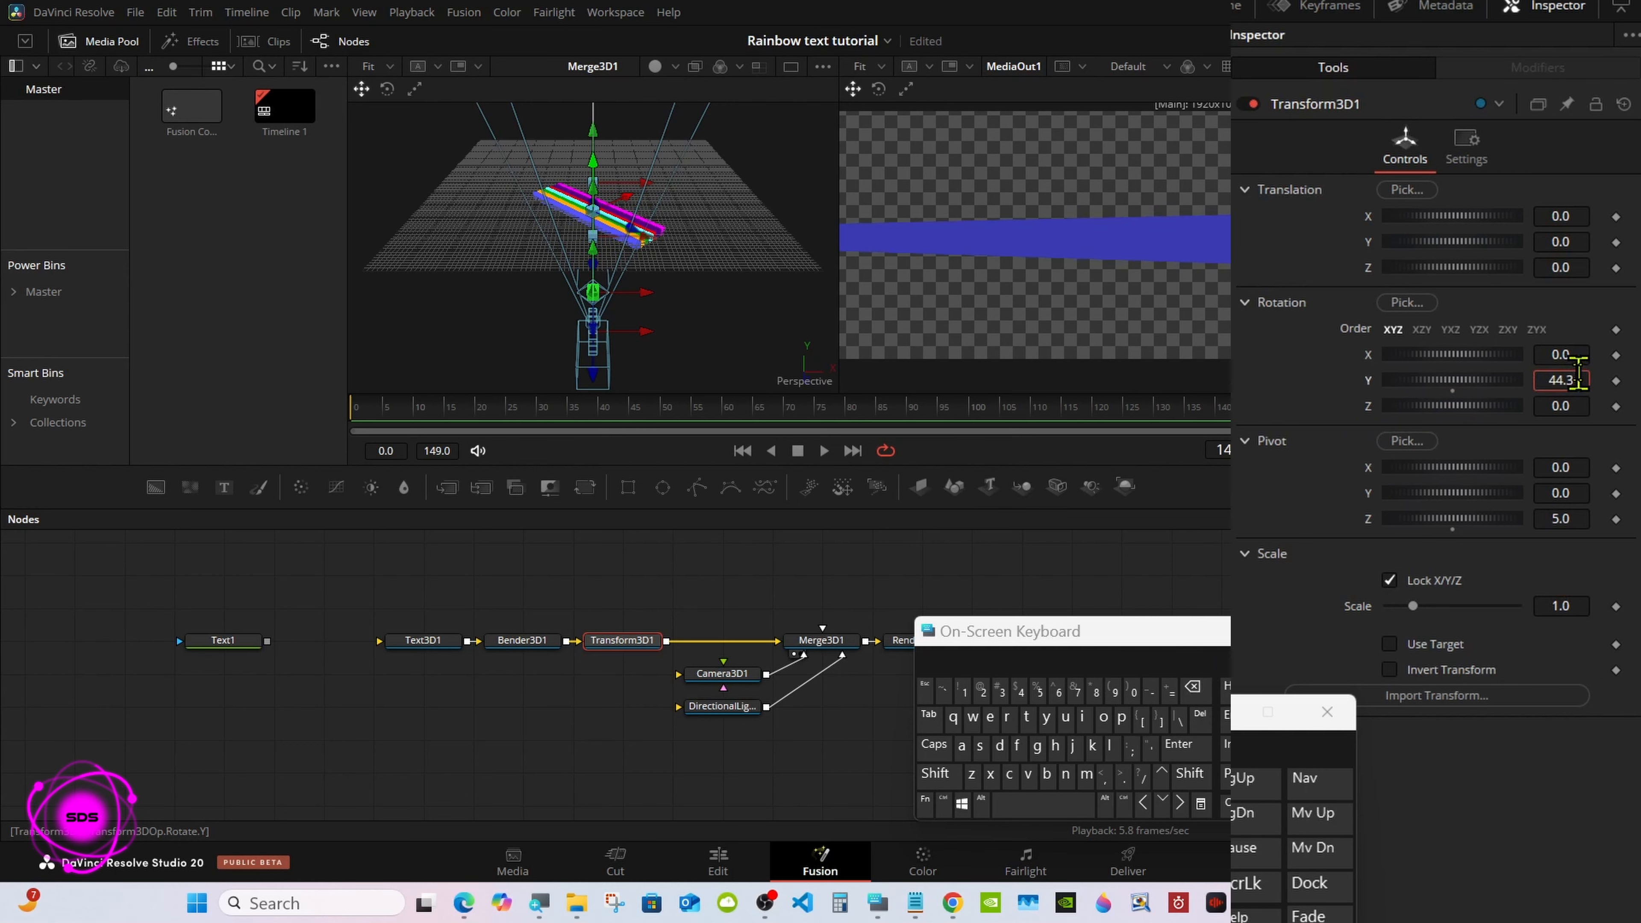
pyautogui.click(1194, 690)
pyautogui.click(1115, 692)
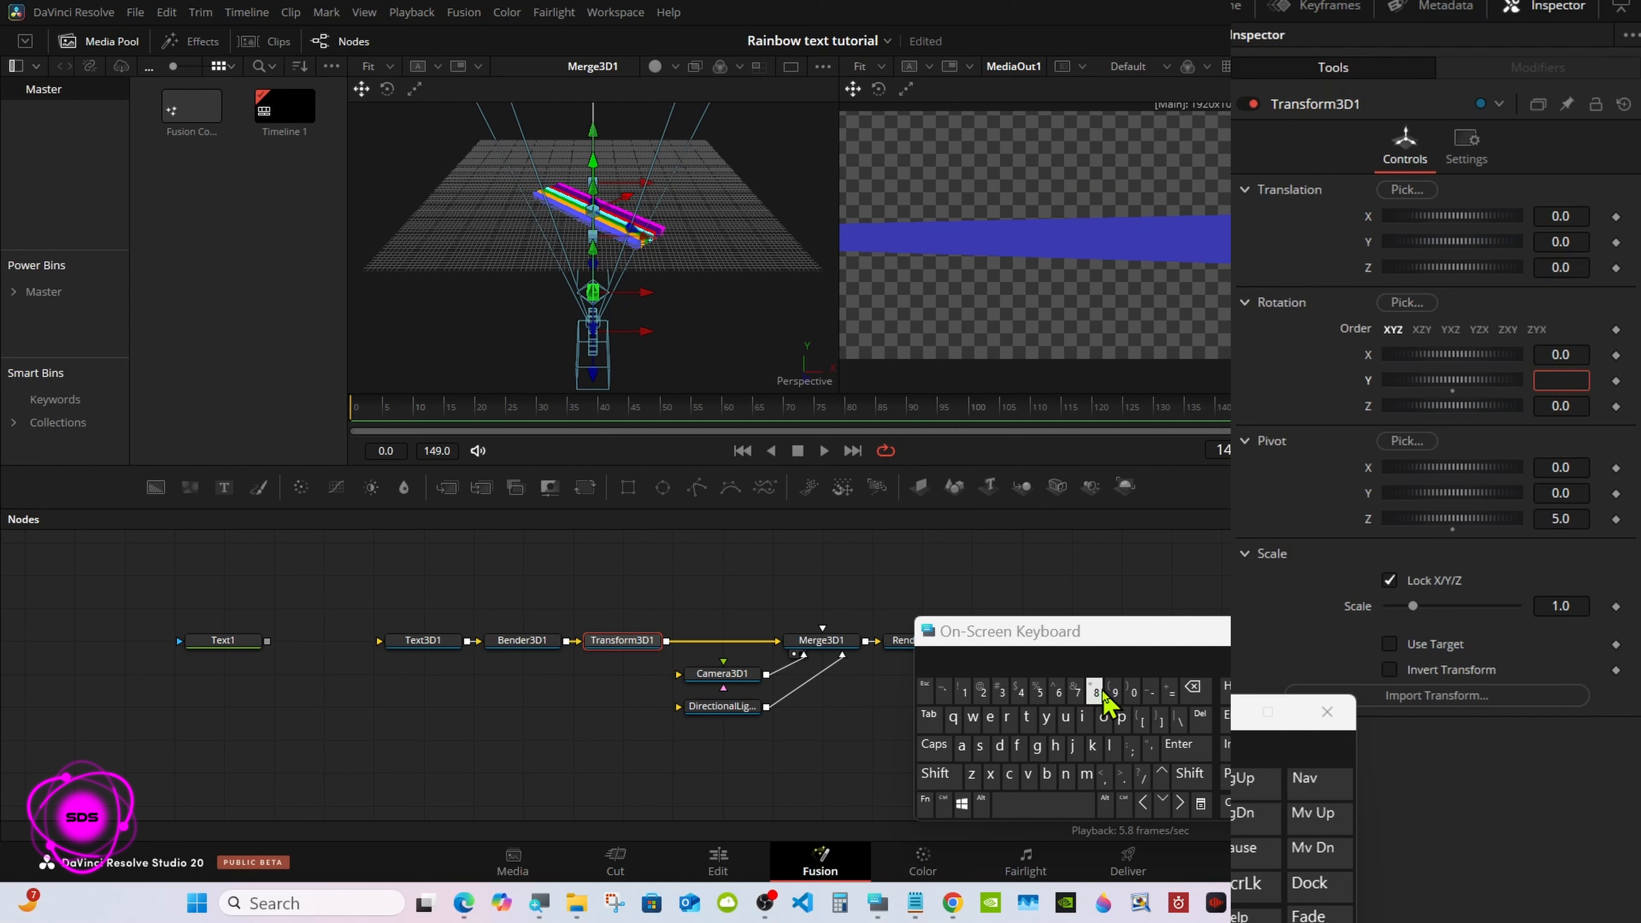
pyautogui.click(1134, 692)
pyautogui.click(1181, 747)
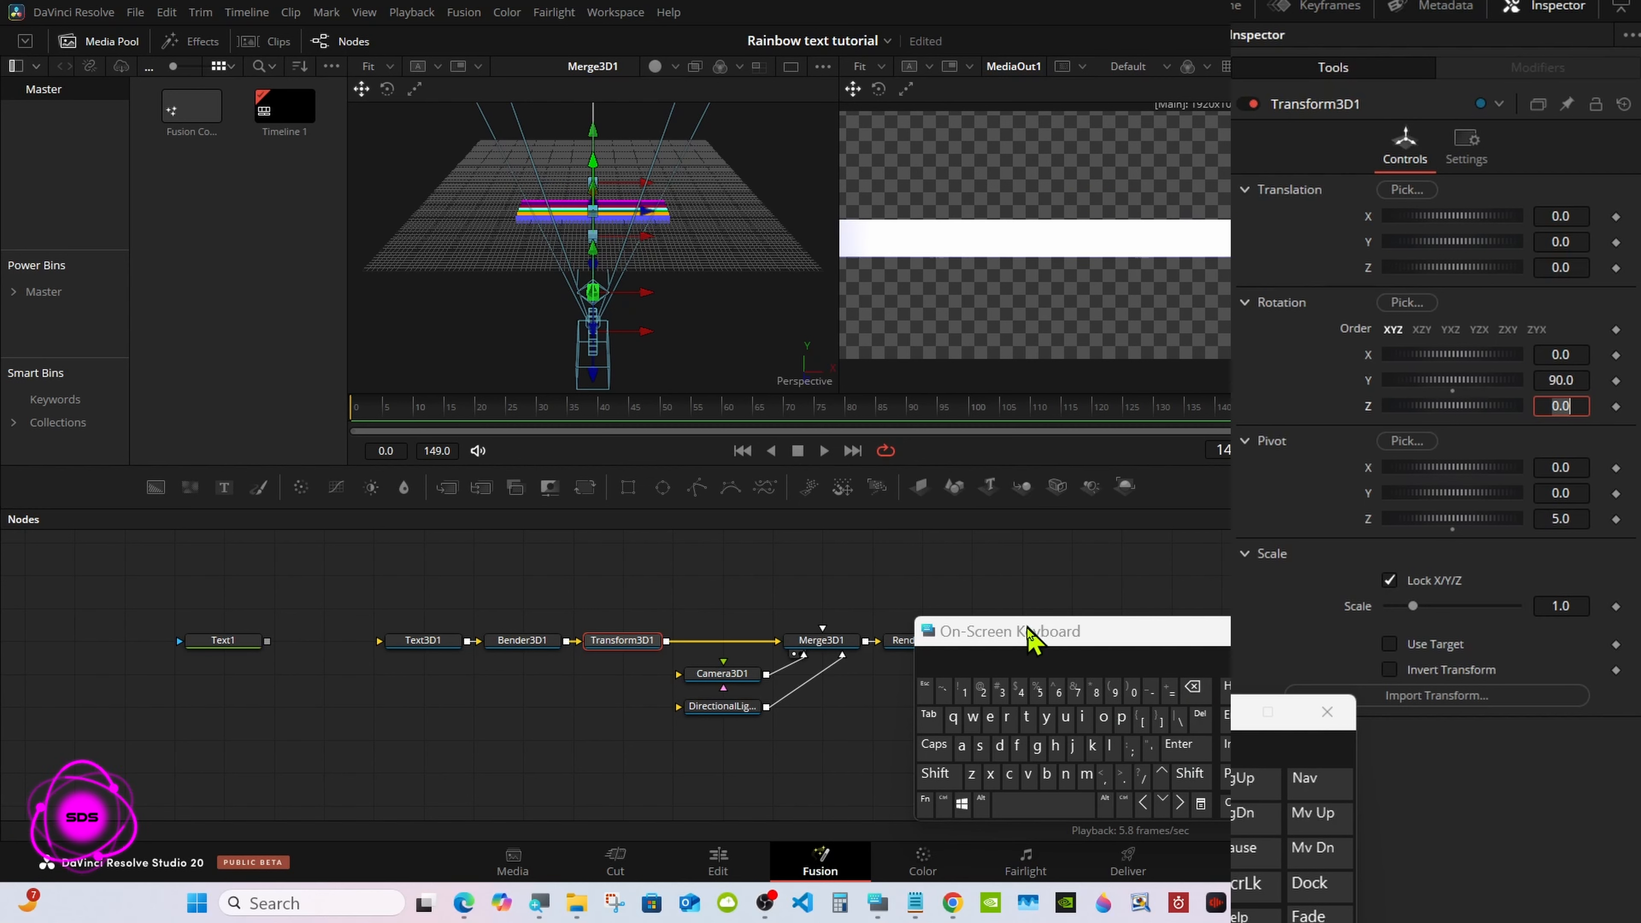
pyautogui.moveTo(1032, 639); pyautogui.dragTo(1023, 648)
# Step: Bend the text into an arch by setting Bender3D1's center to 0.0 and its amount to -0.25
pyautogui.click(511, 647)
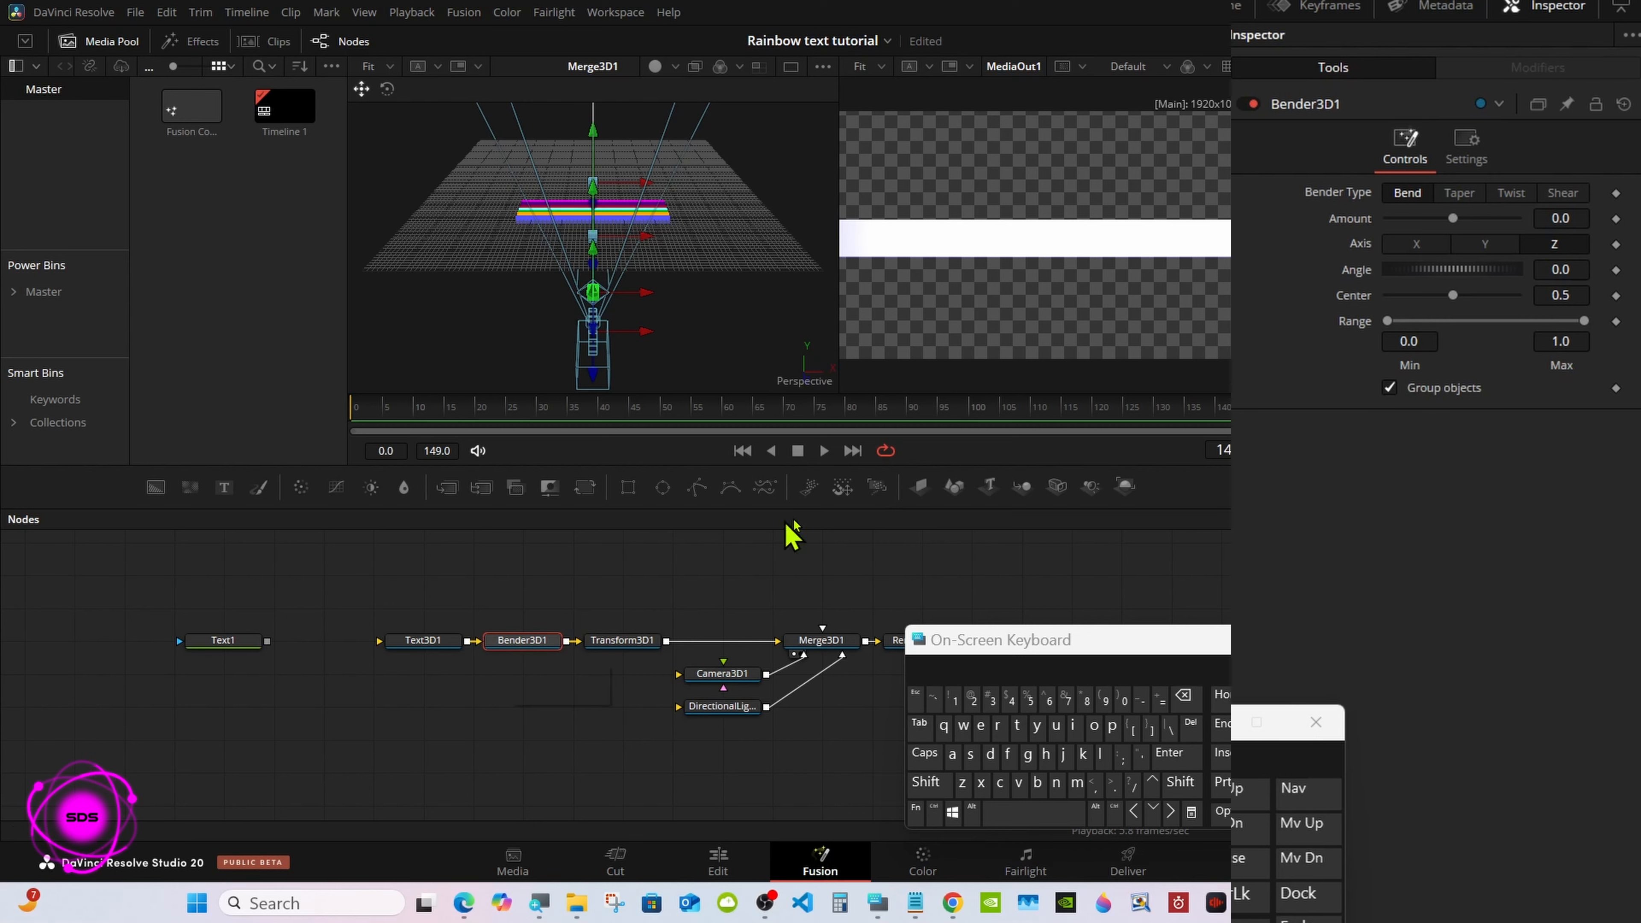
pyautogui.moveTo(1455, 220); pyautogui.dragTo(1427, 227)
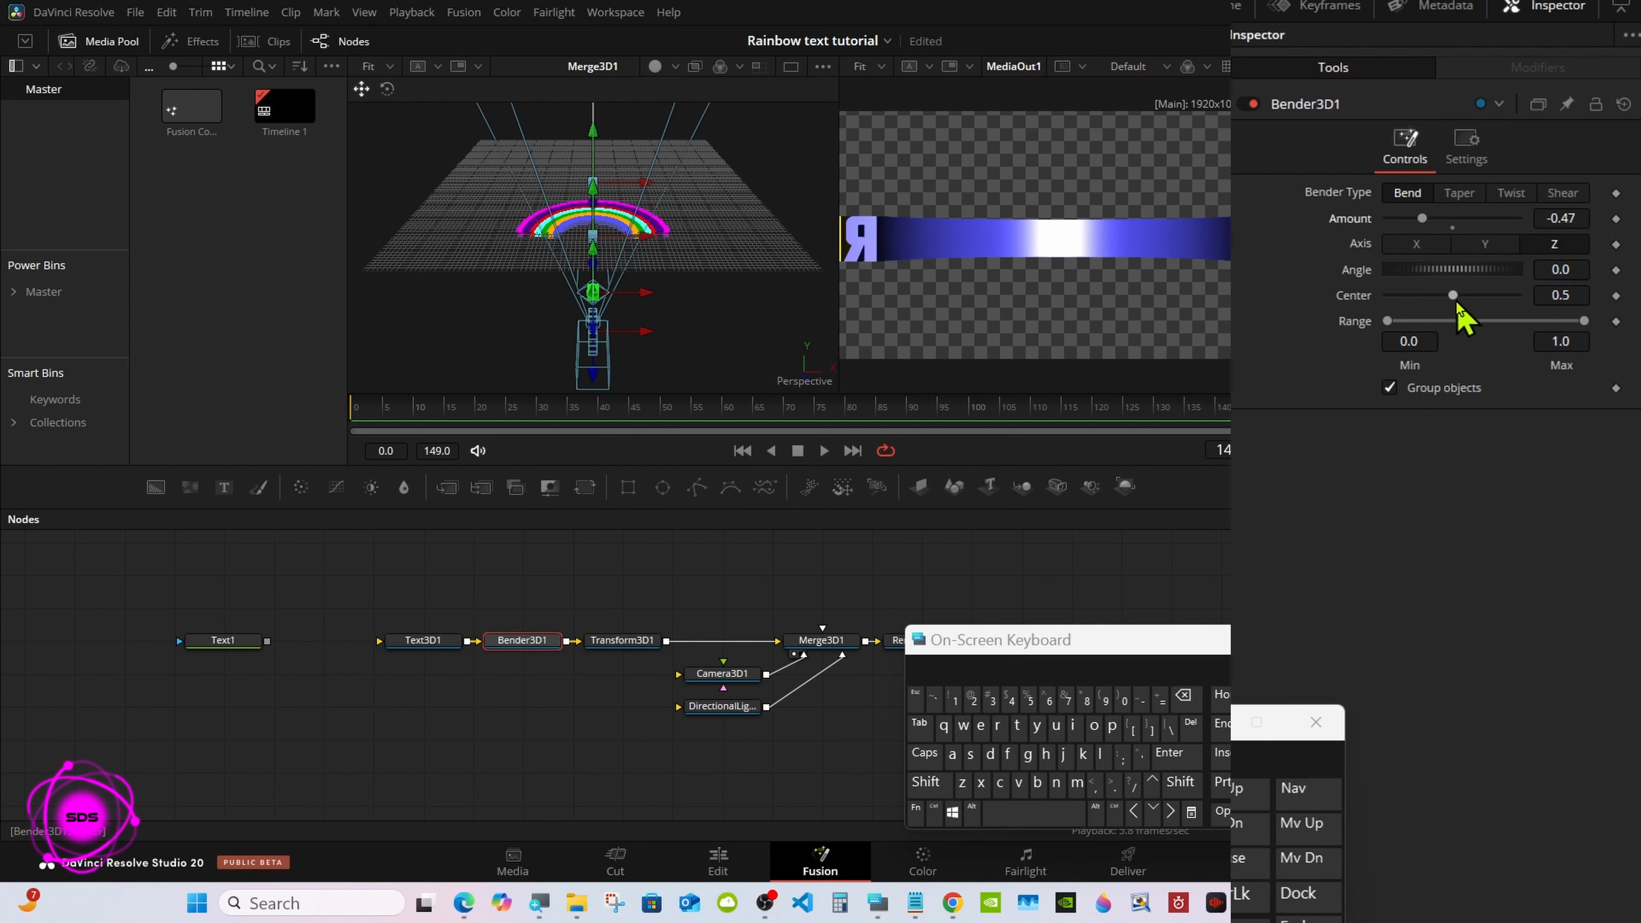
pyautogui.moveTo(1454, 296); pyautogui.dragTo(1389, 299)
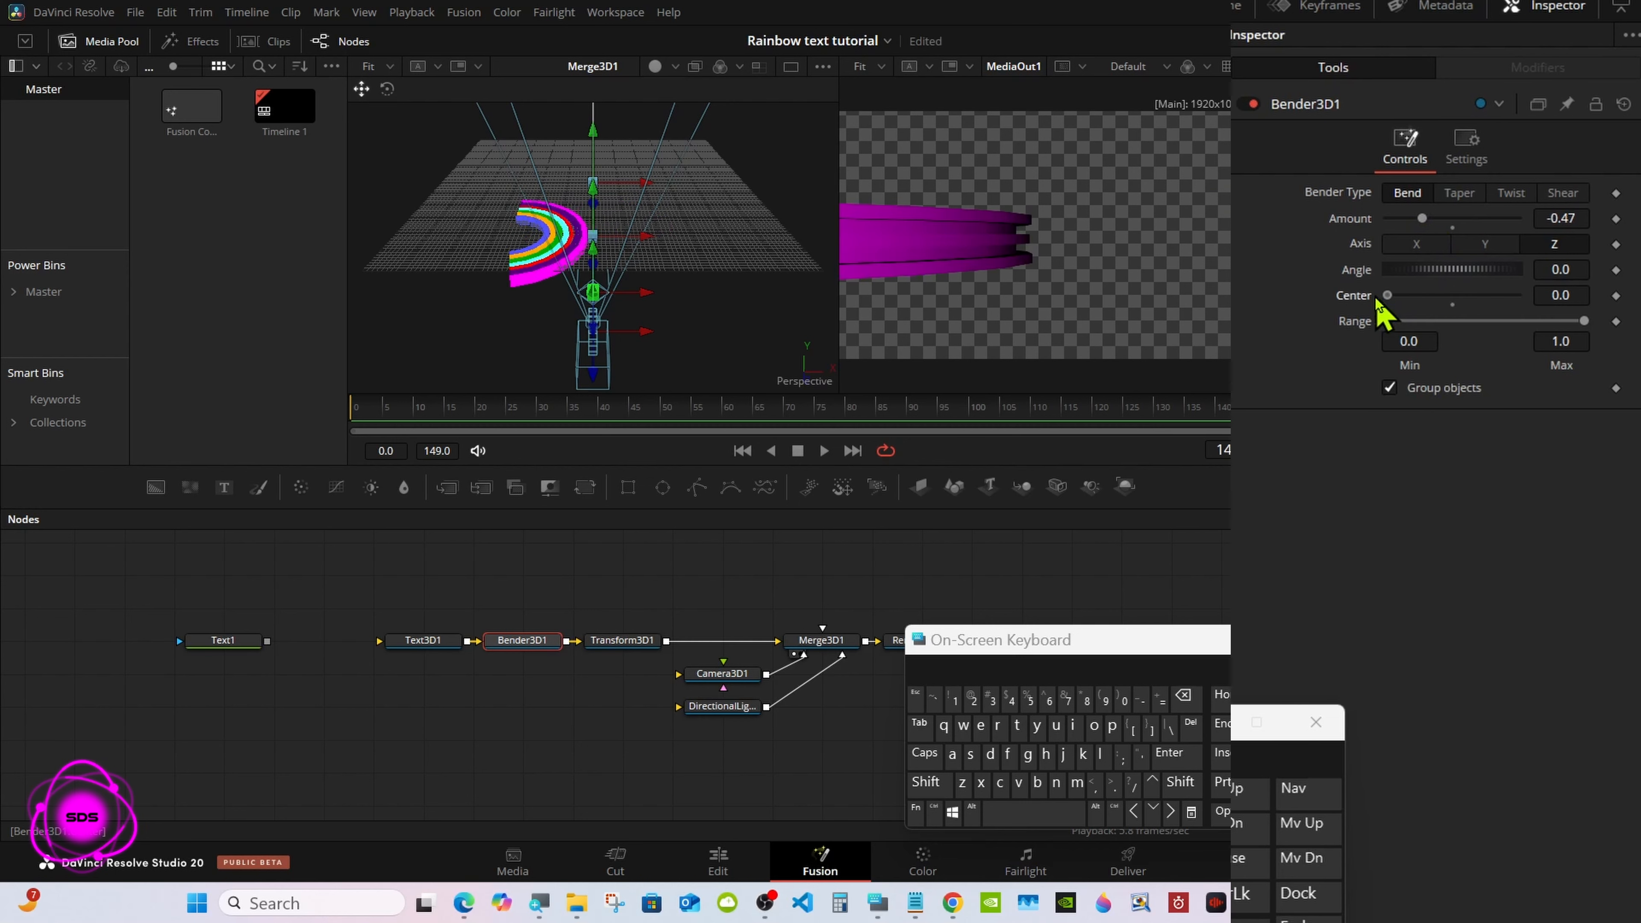
pyautogui.moveTo(1423, 223); pyautogui.dragTo(1431, 223)
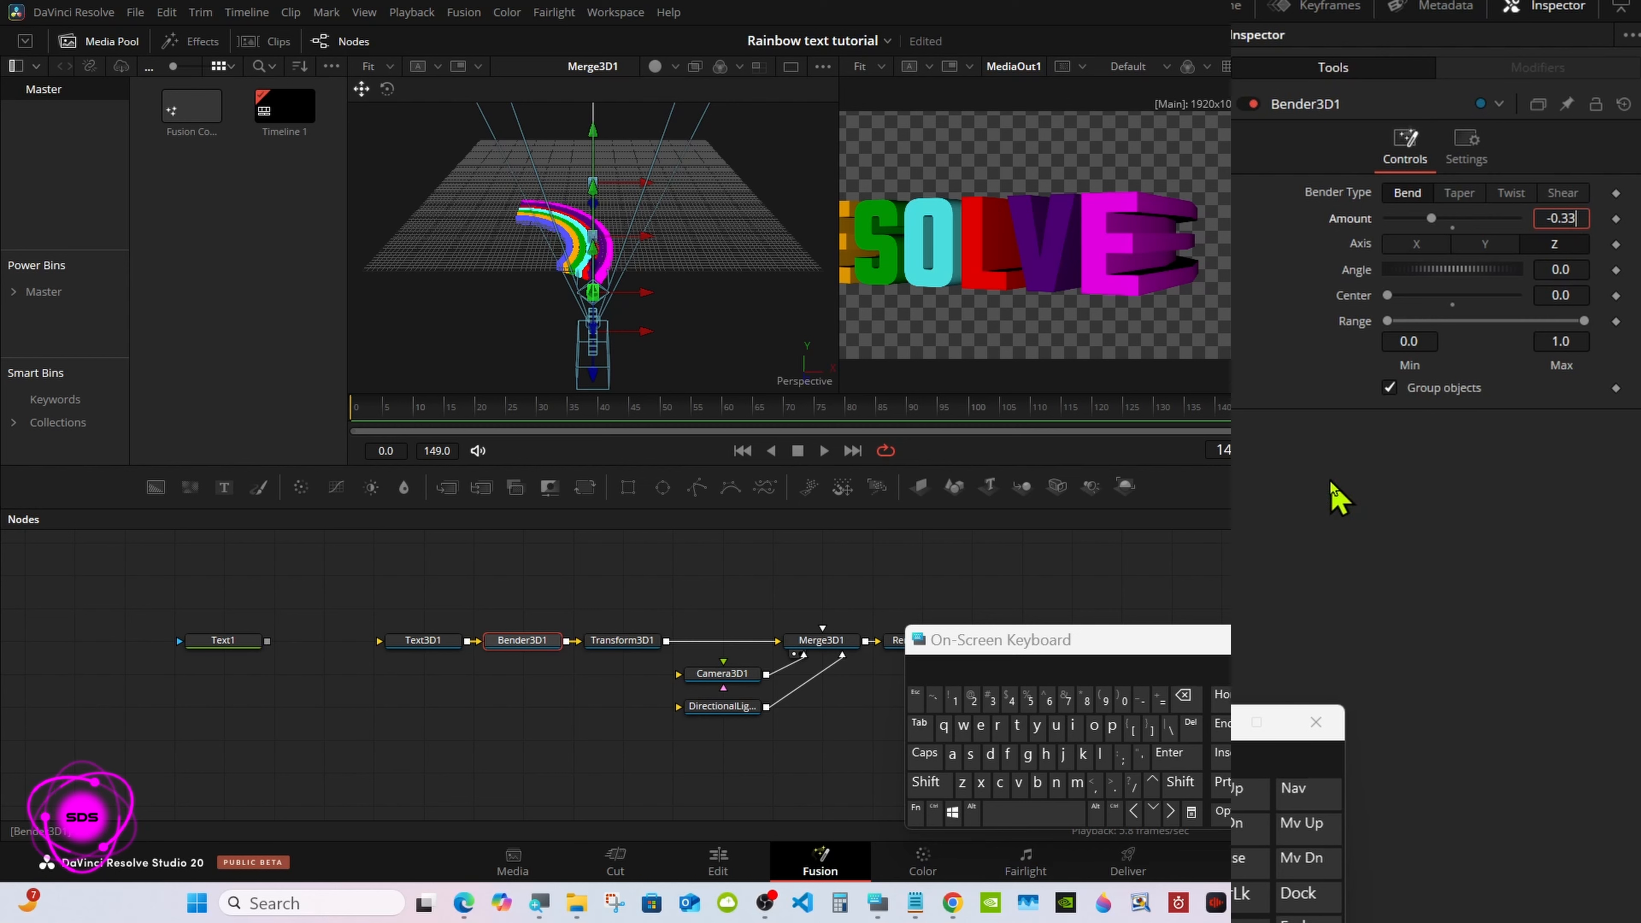
pyautogui.click(1185, 697)
pyautogui.click(974, 698)
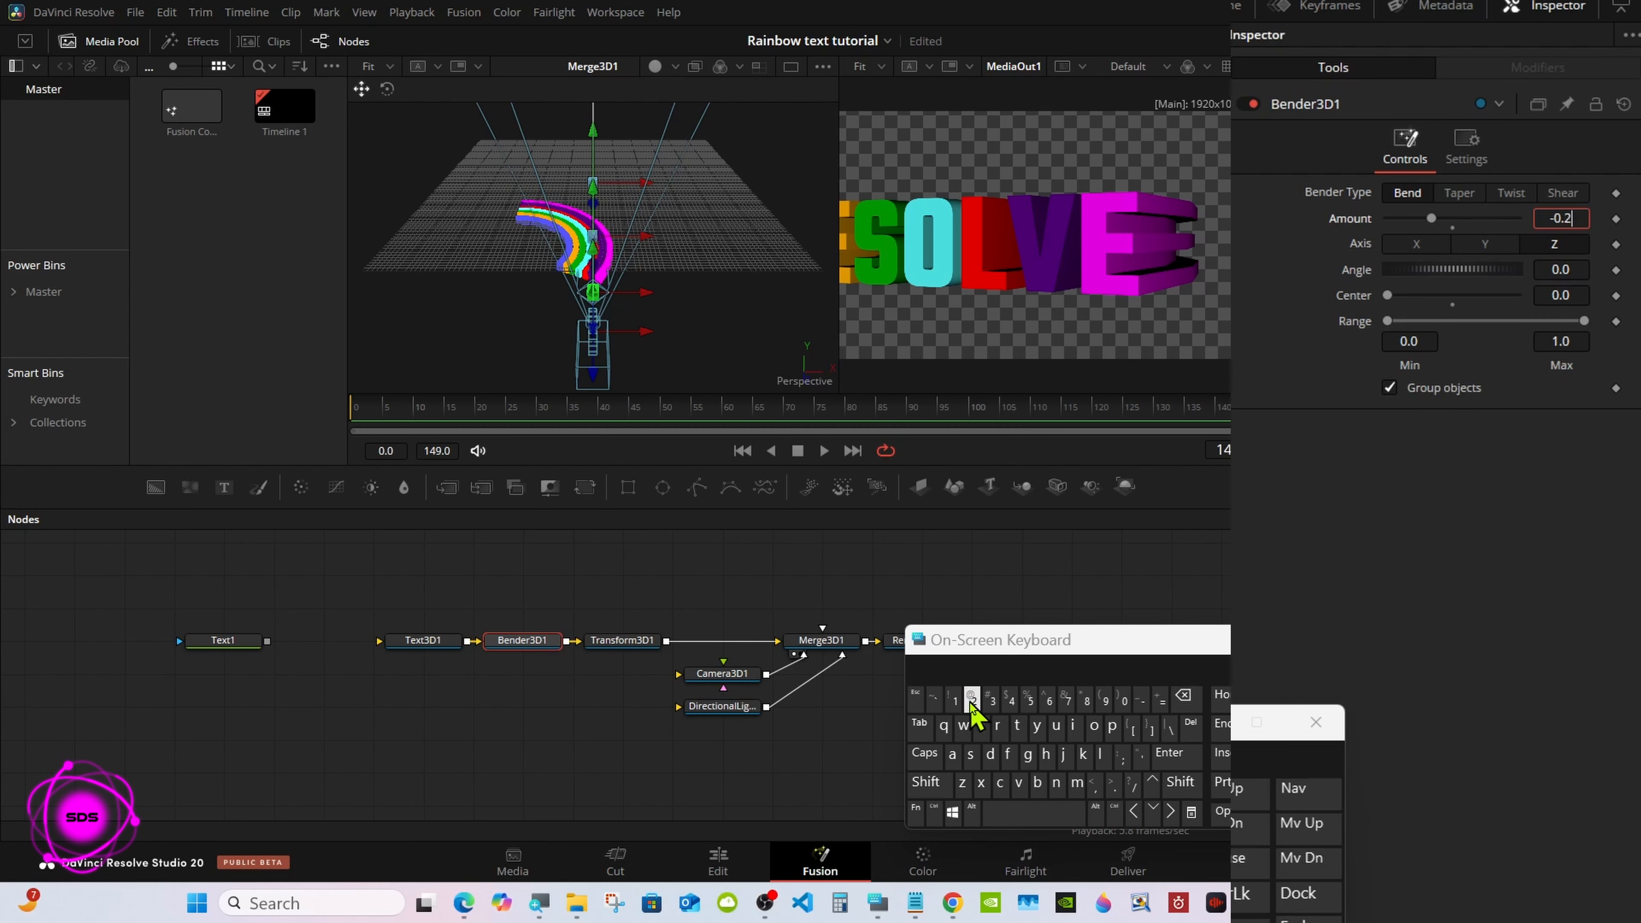
pyautogui.click(1030, 698)
pyautogui.click(1171, 757)
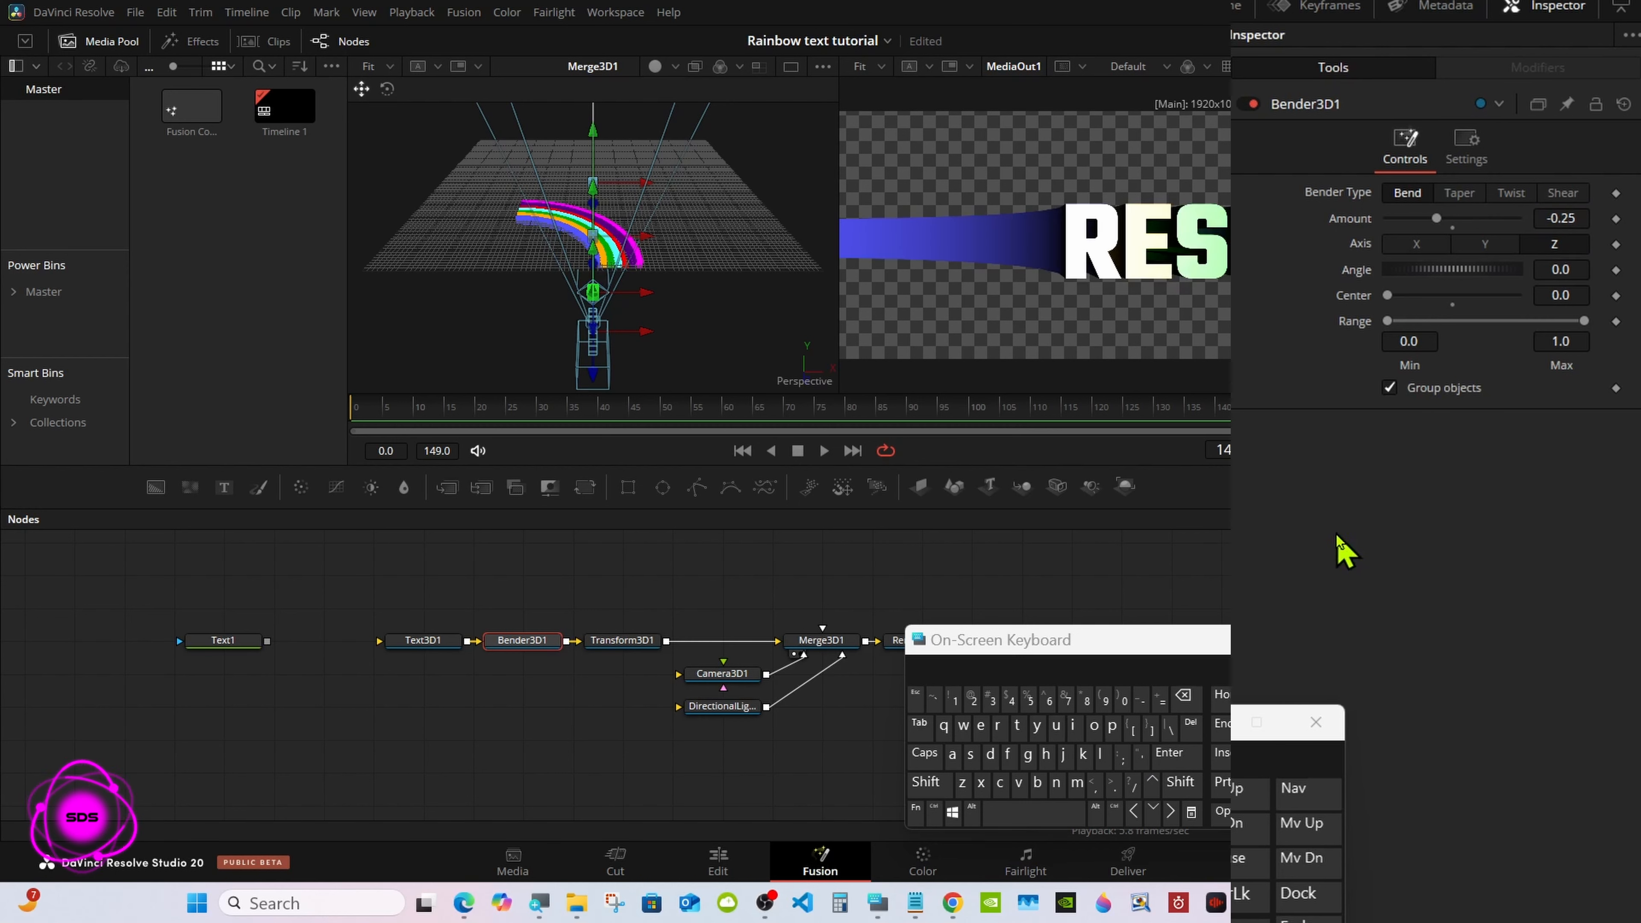
# Step: In a single MediaOut1 view, shift Transform3D1 to about X -1.333 and pull Camera3D1 back to about Z 18.69
pyautogui.click(652, 644)
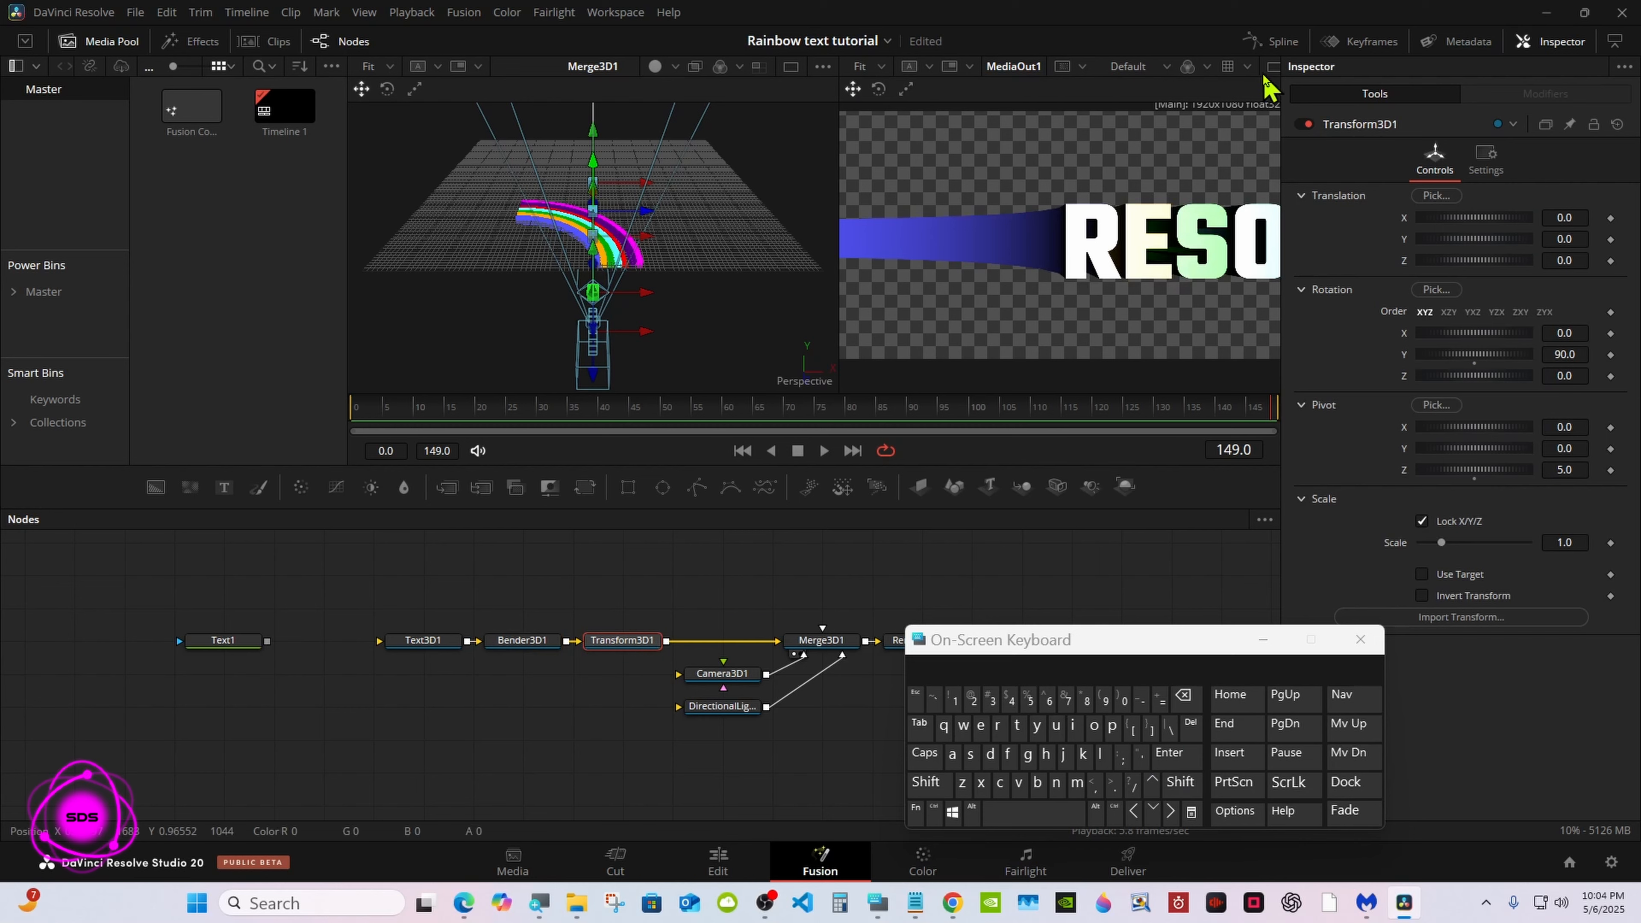
pyautogui.click(1271, 66)
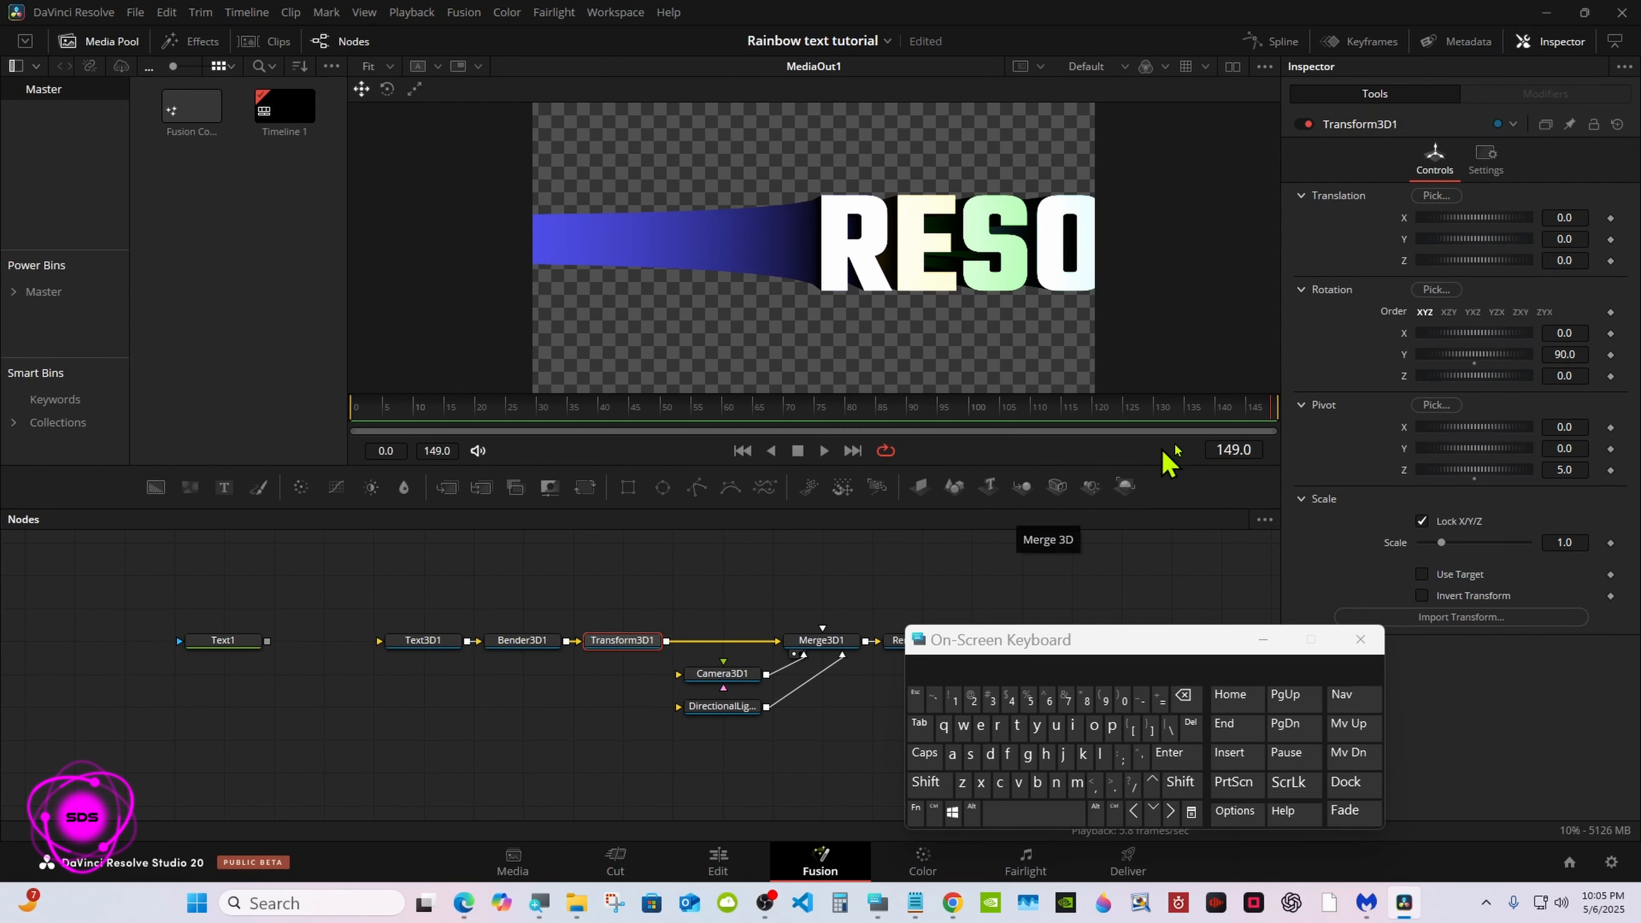
pyautogui.moveTo(1462, 236); pyautogui.dragTo(1331, 221)
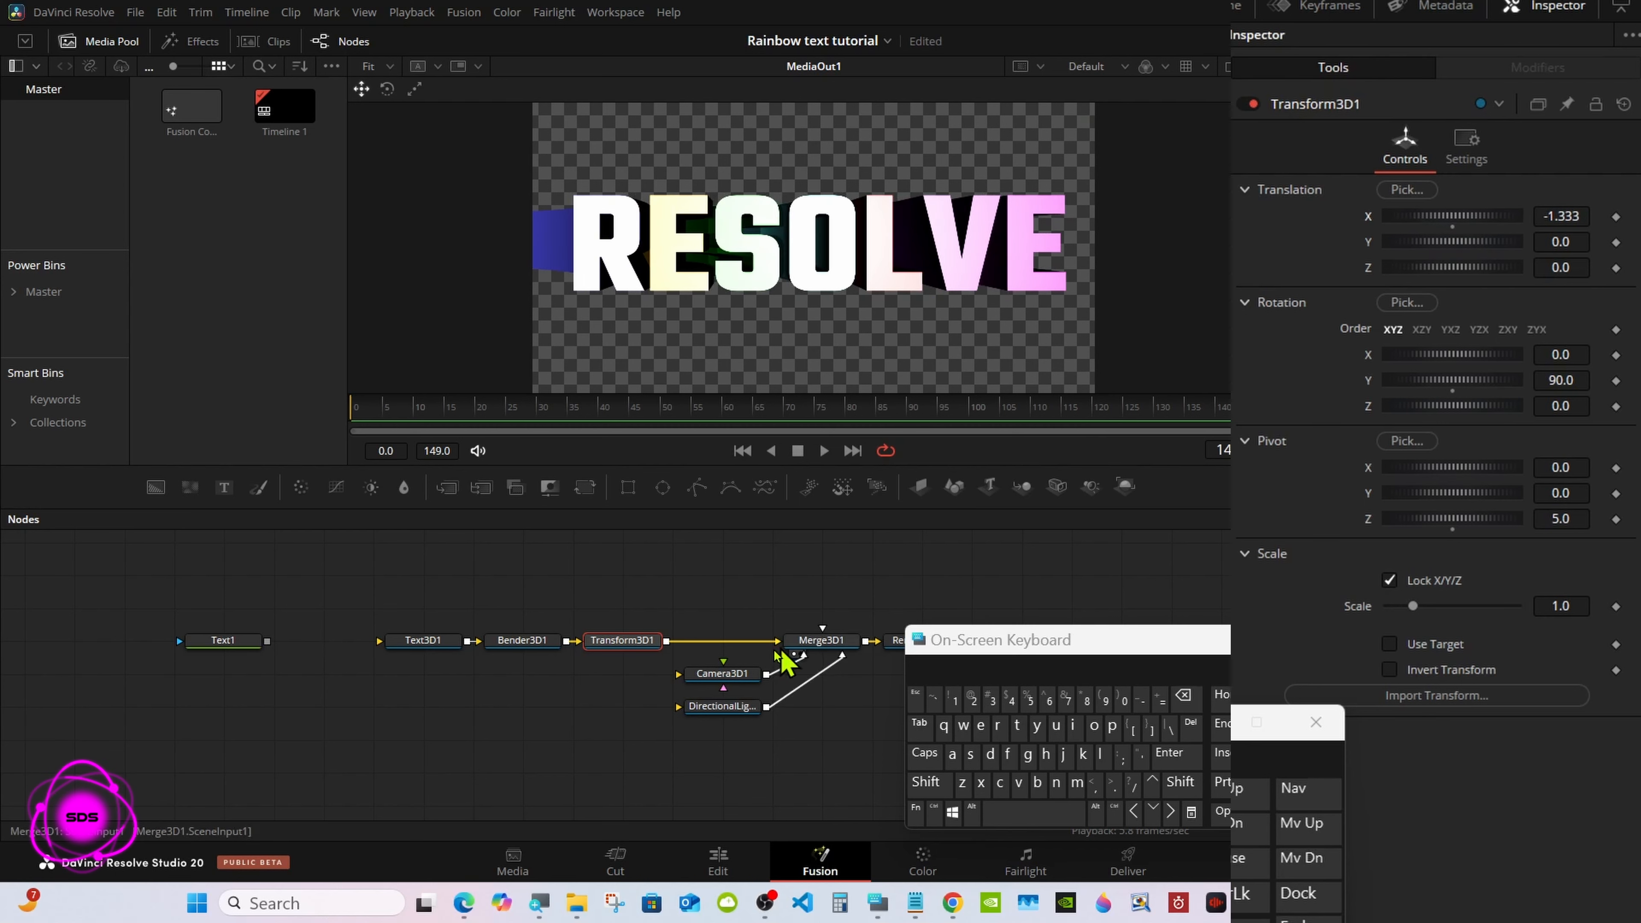
pyautogui.click(723, 675)
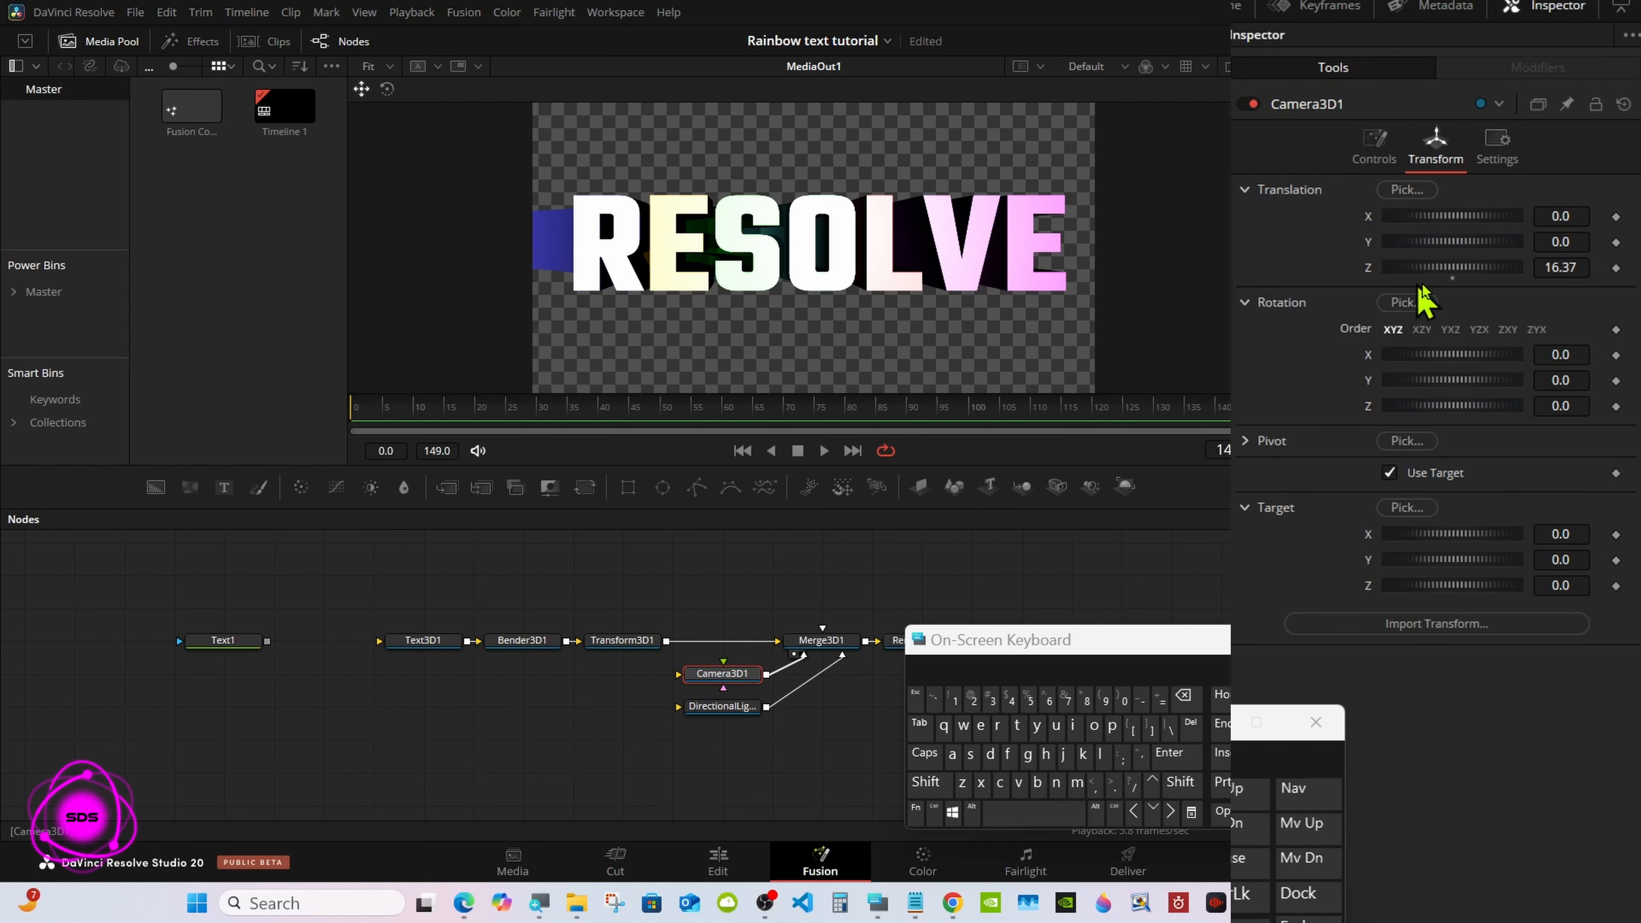
pyautogui.moveTo(1450, 271); pyautogui.dragTo(1474, 277)
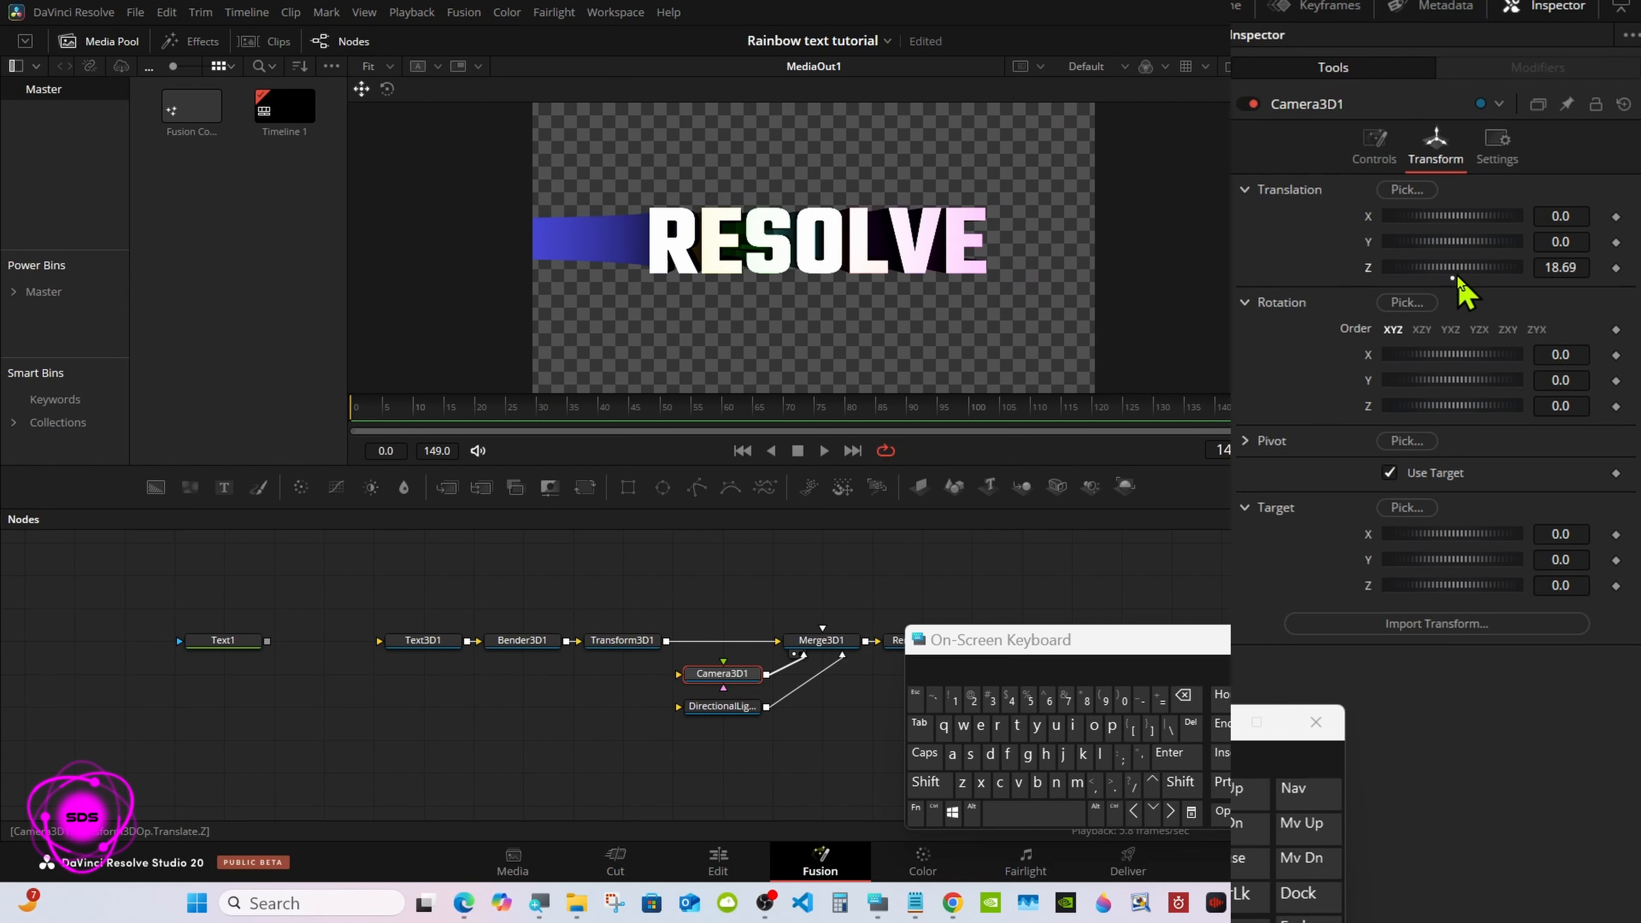
# Step: Set Transform3D1's X translation to -1.4
pyautogui.click(637, 647)
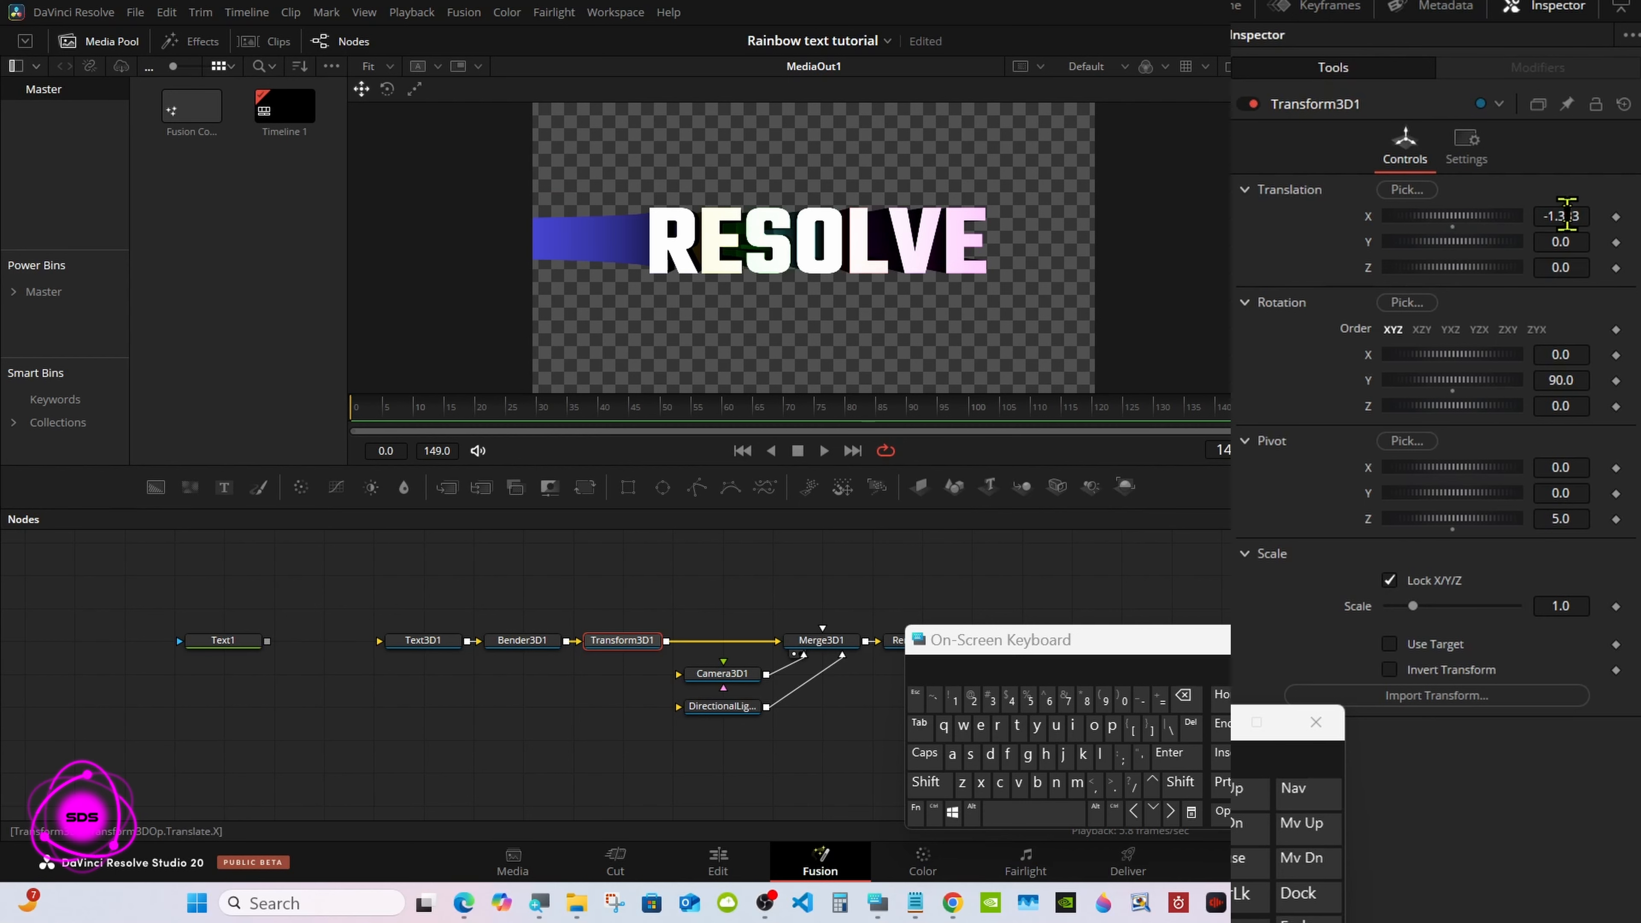
pyautogui.click(1184, 697)
pyautogui.click(1183, 698)
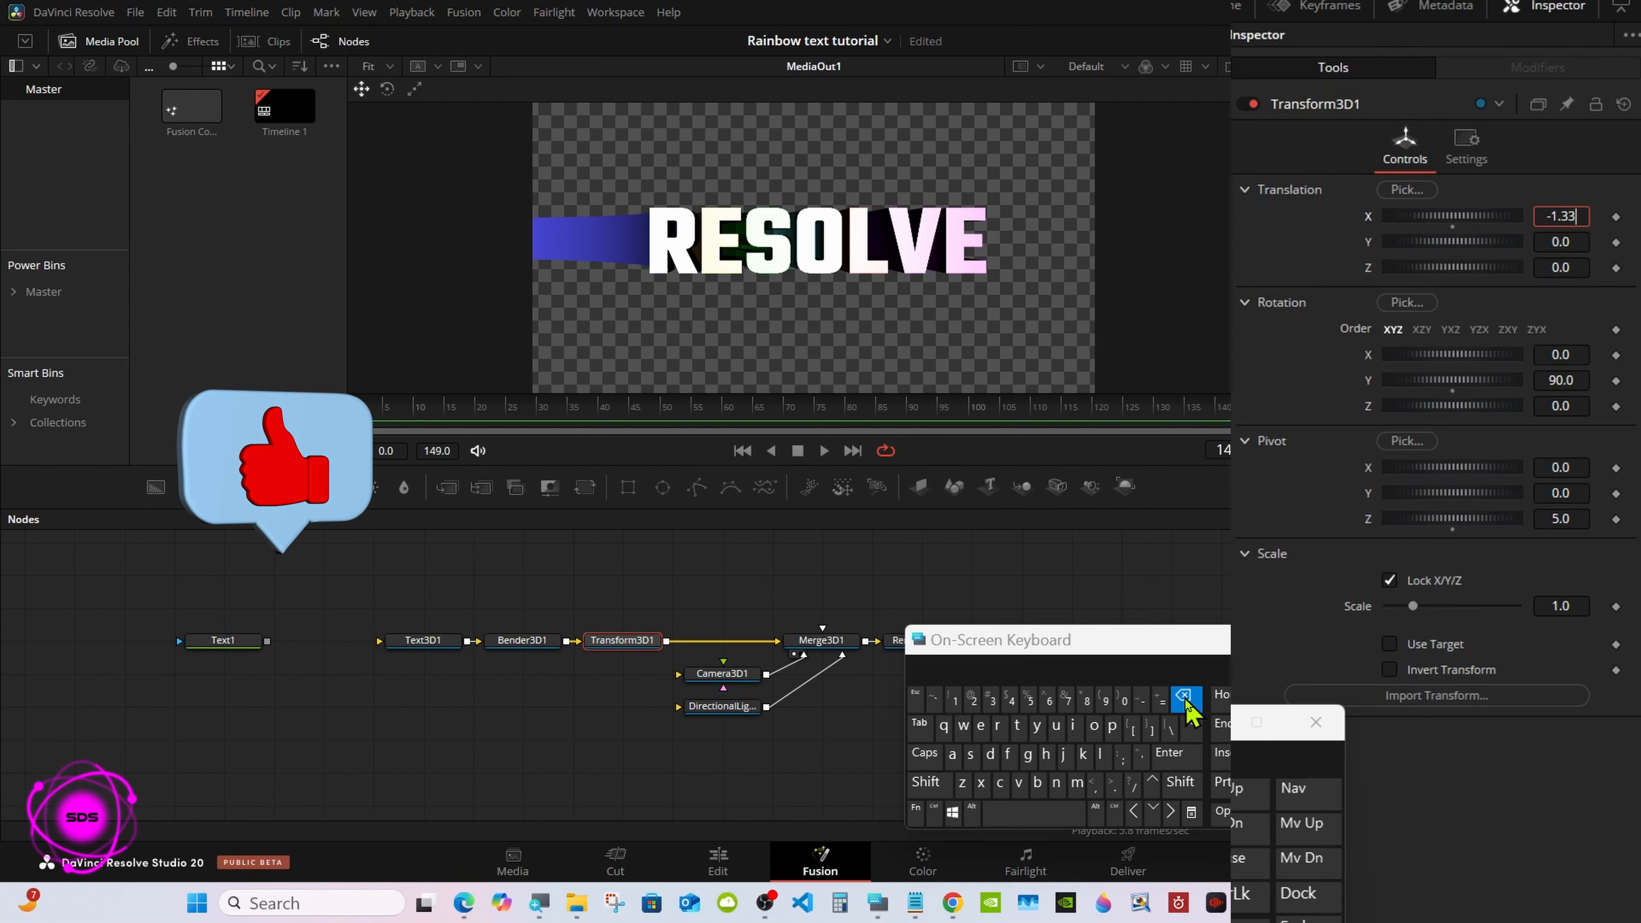
pyautogui.click(1184, 697)
pyautogui.click(1010, 698)
pyautogui.click(1169, 753)
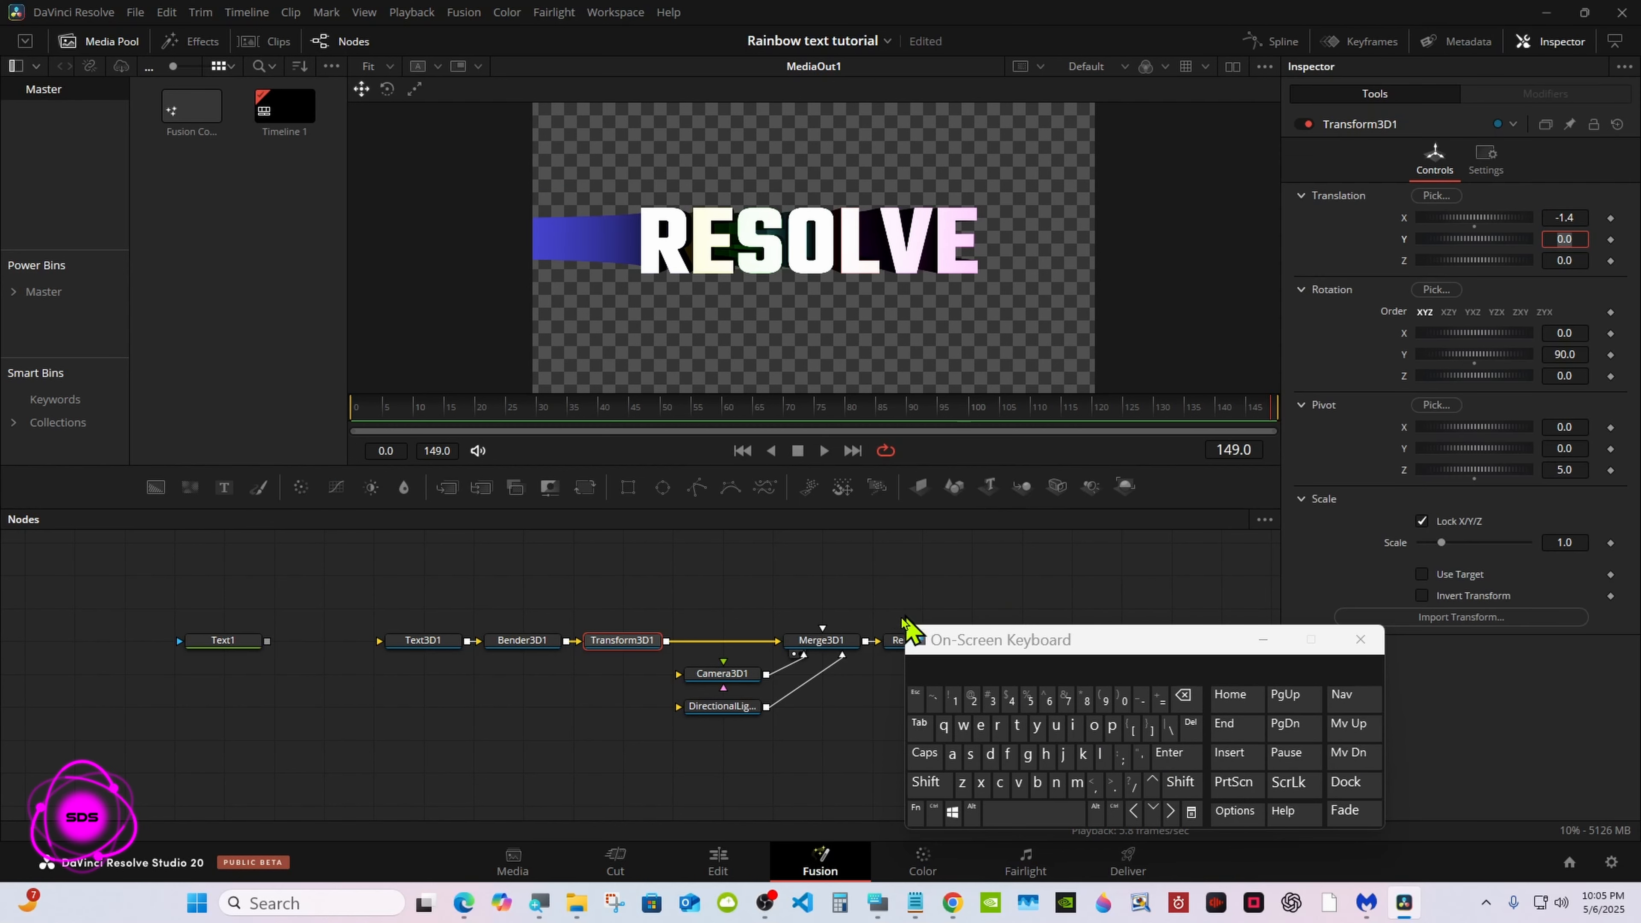
# Step: Restore the dual viewer layout and move the playhead to frame 0
pyautogui.moveTo(921, 663); pyautogui.dragTo(954, 662)
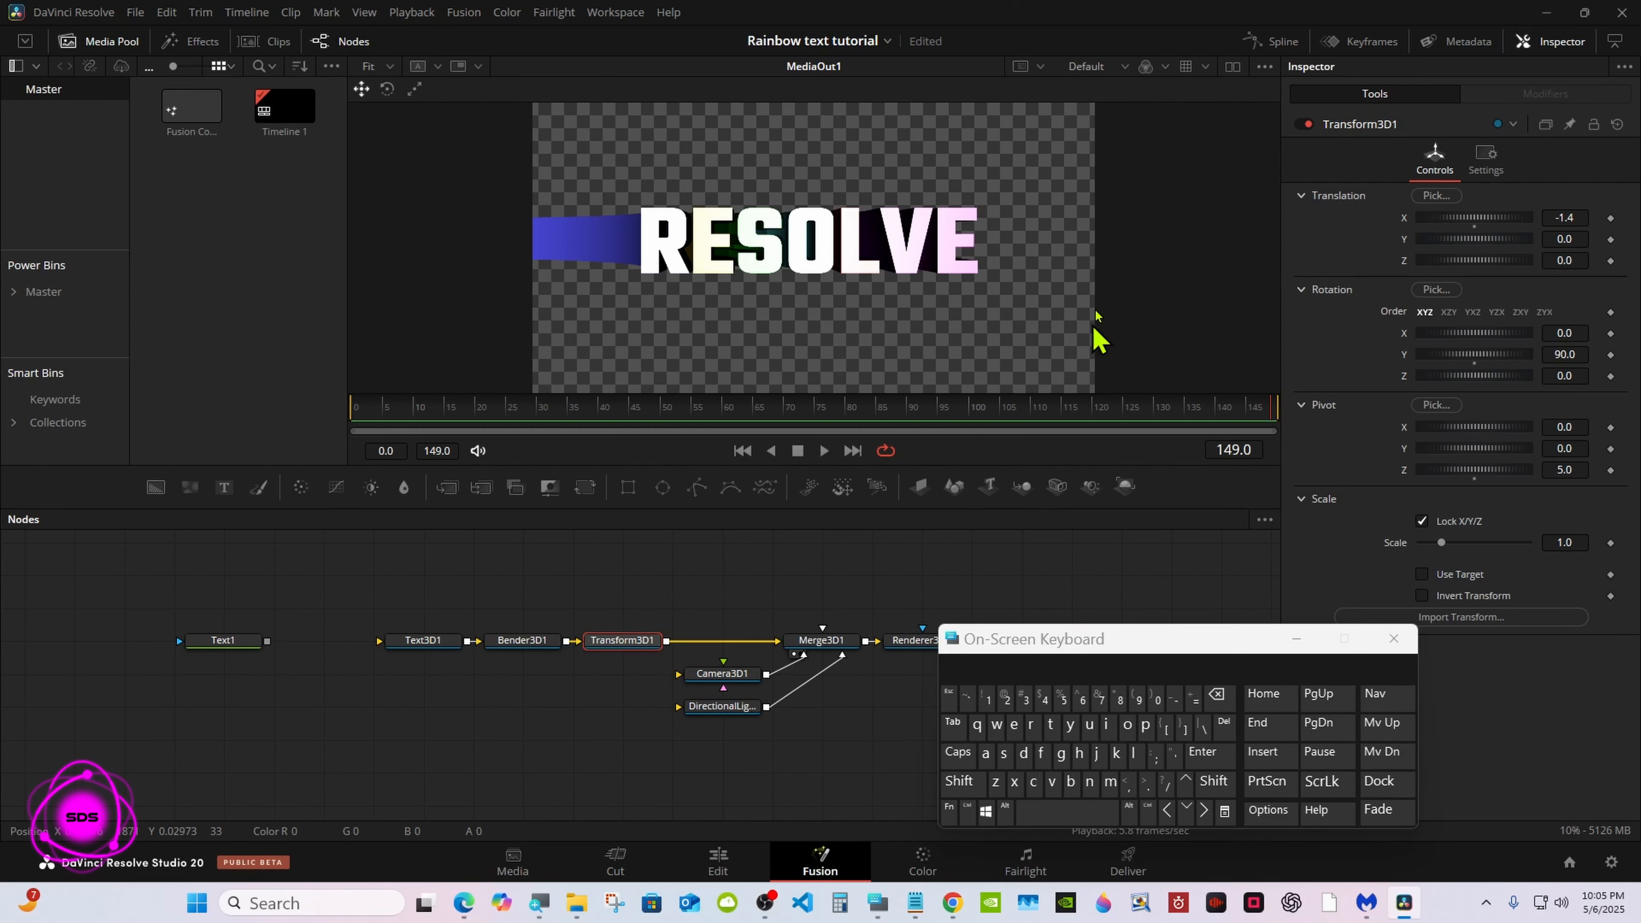
pyautogui.click(1233, 66)
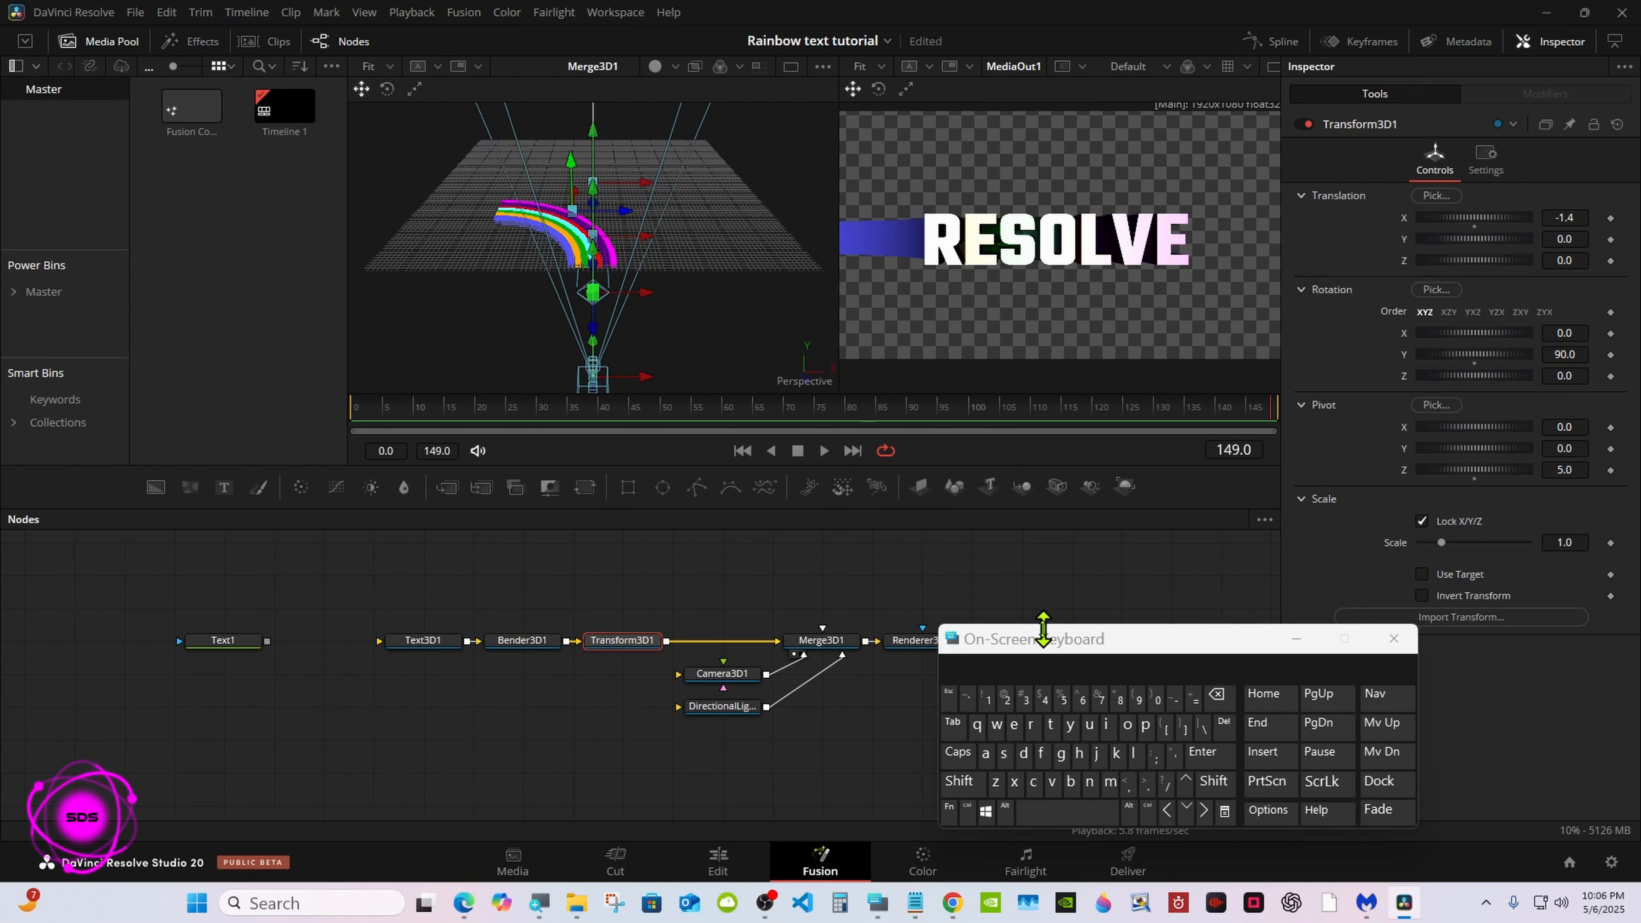
pyautogui.moveTo(1044, 630); pyautogui.dragTo(963, 637)
pyautogui.moveTo(416, 411); pyautogui.dragTo(321, 420)
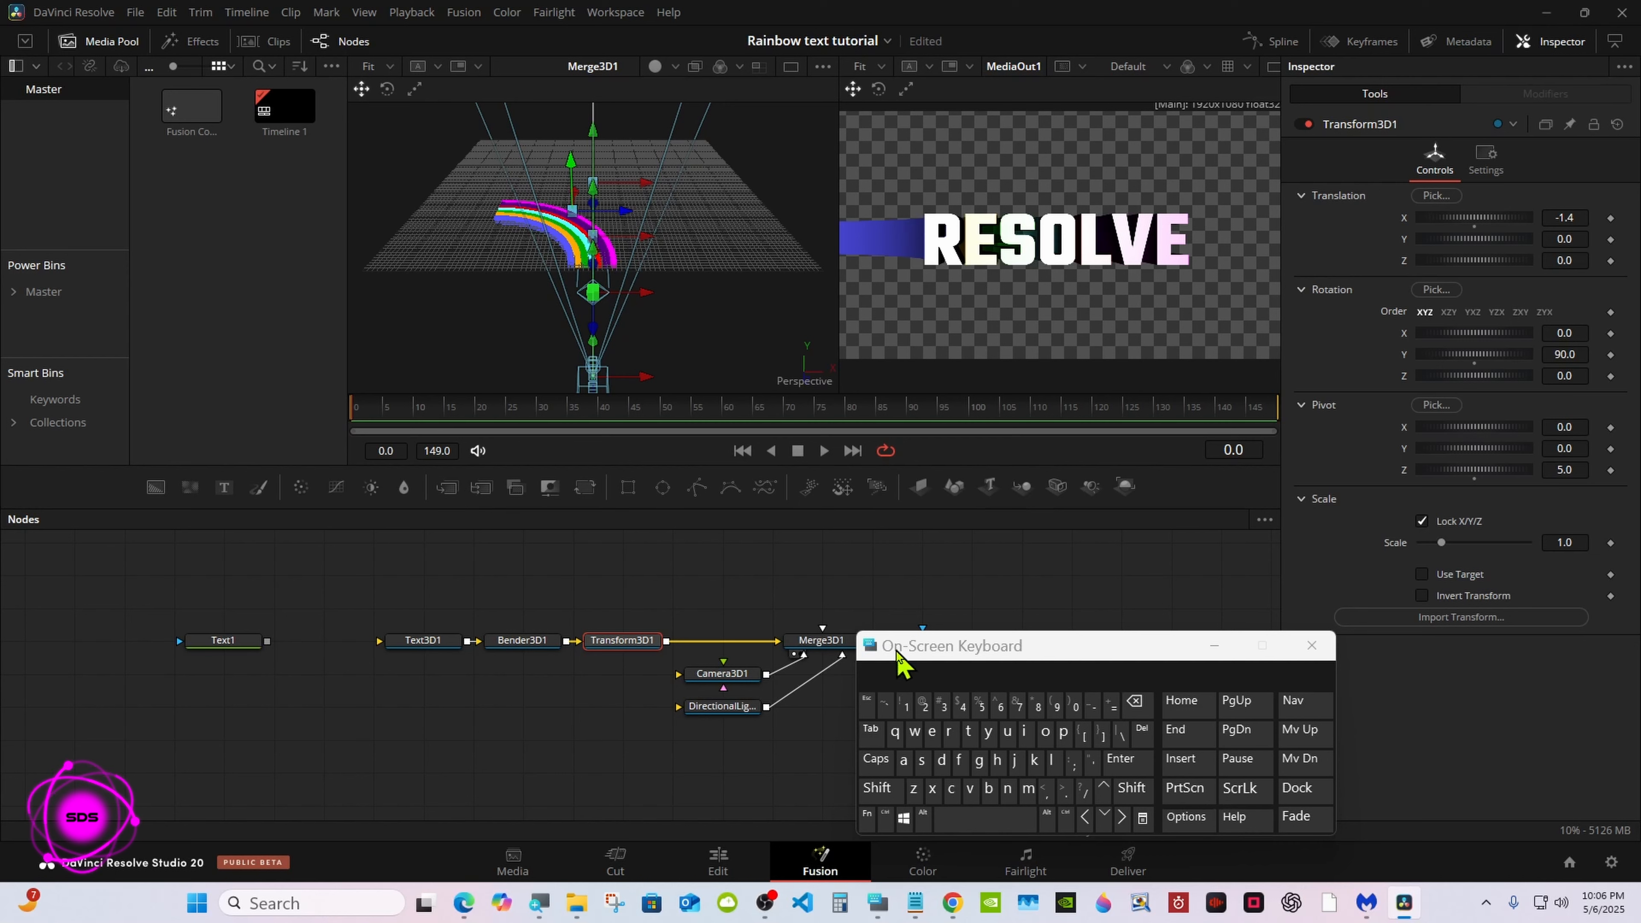
# Step: Straighten the text by setting Bender3D1's amount to 0.0 and keyframe that amount at frame 0
pyautogui.moveTo(900, 660); pyautogui.dragTo(902, 666)
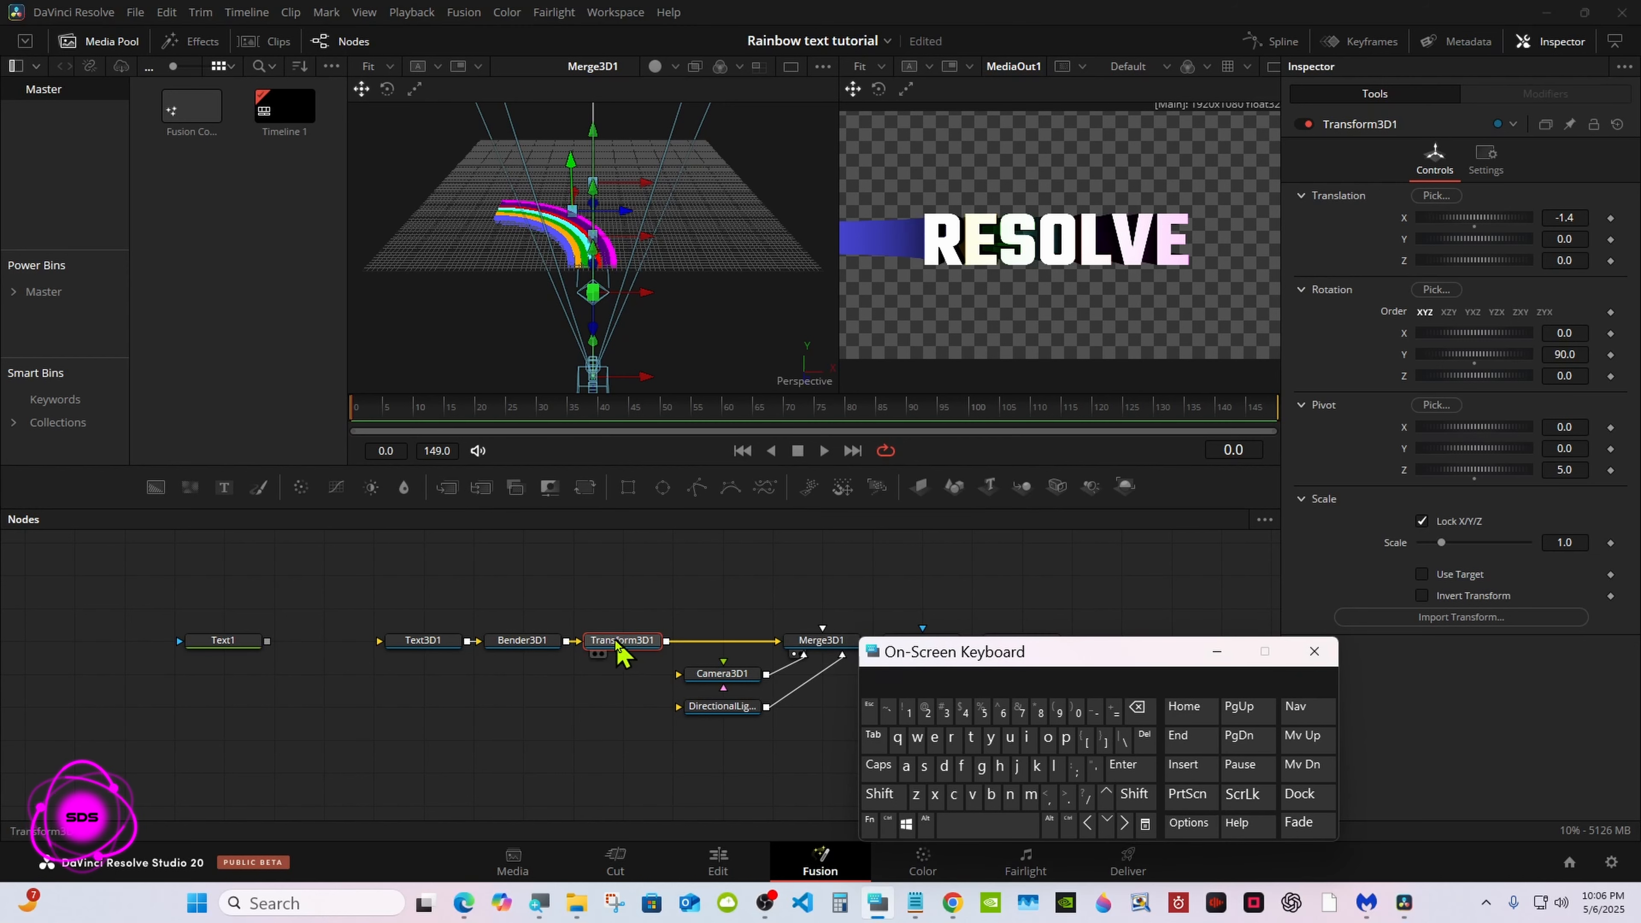
pyautogui.click(535, 643)
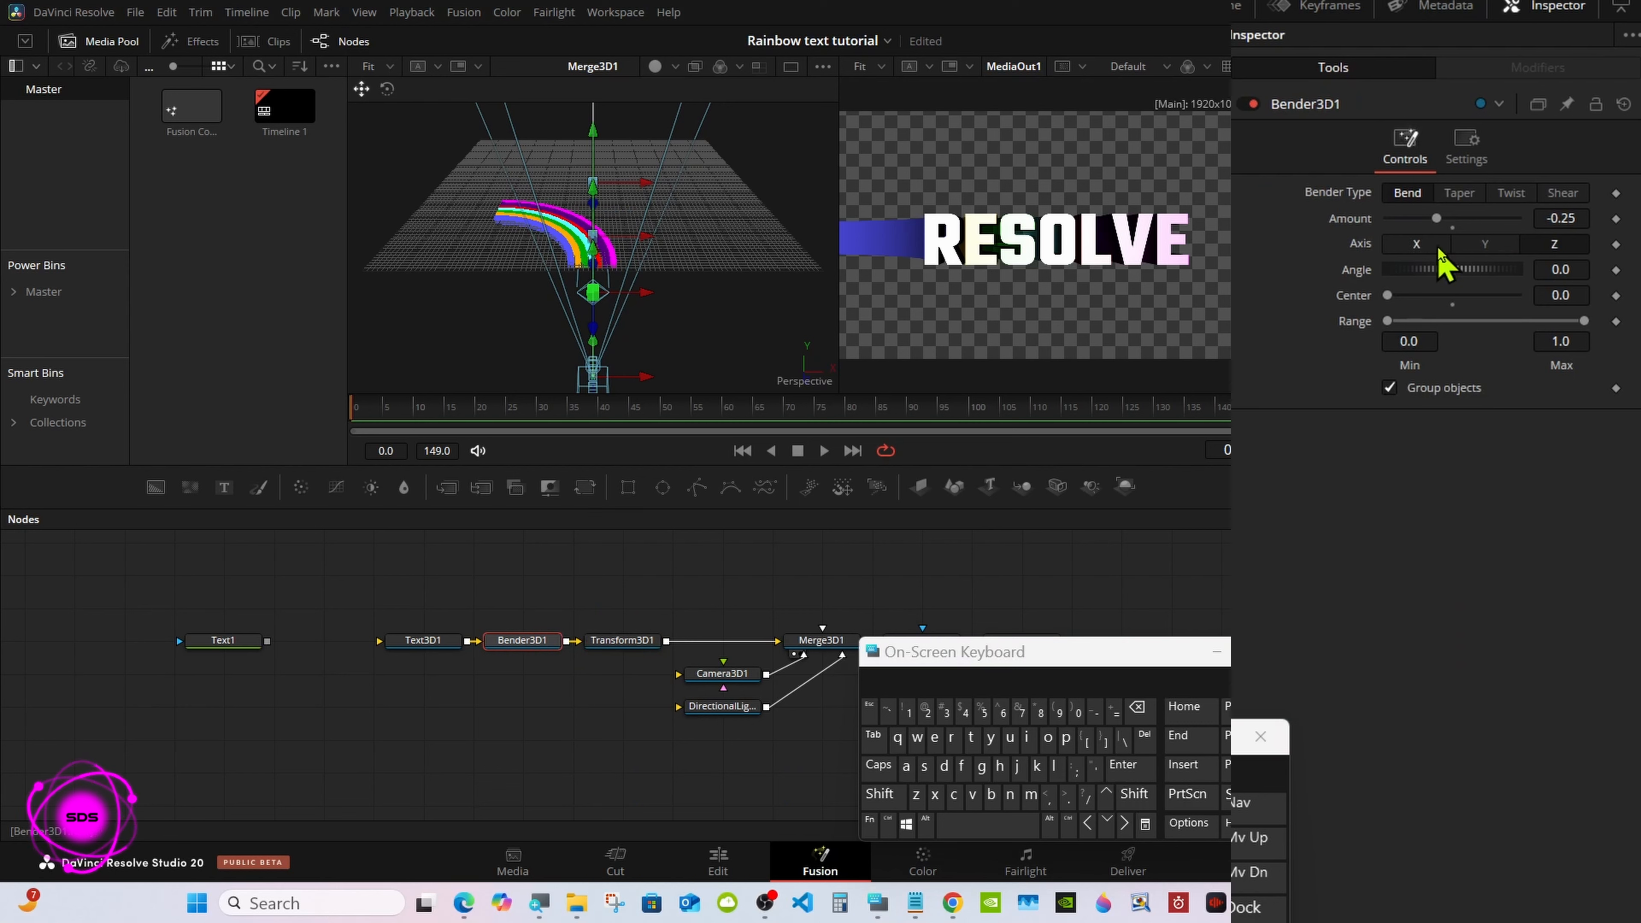
pyautogui.click(1452, 220)
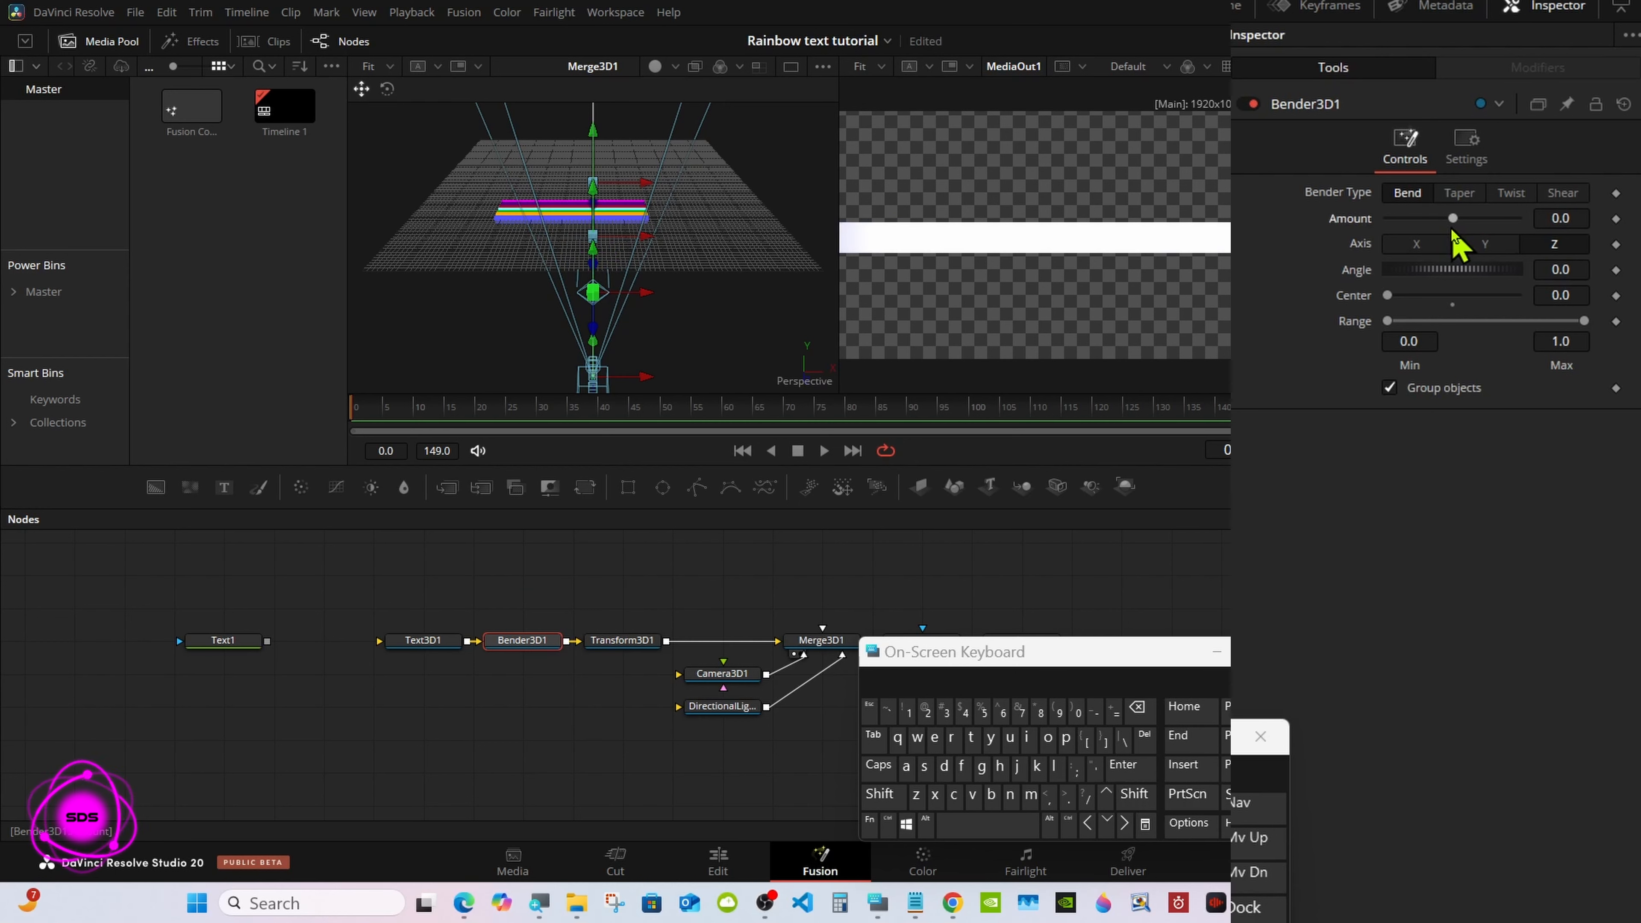
pyautogui.click(1616, 220)
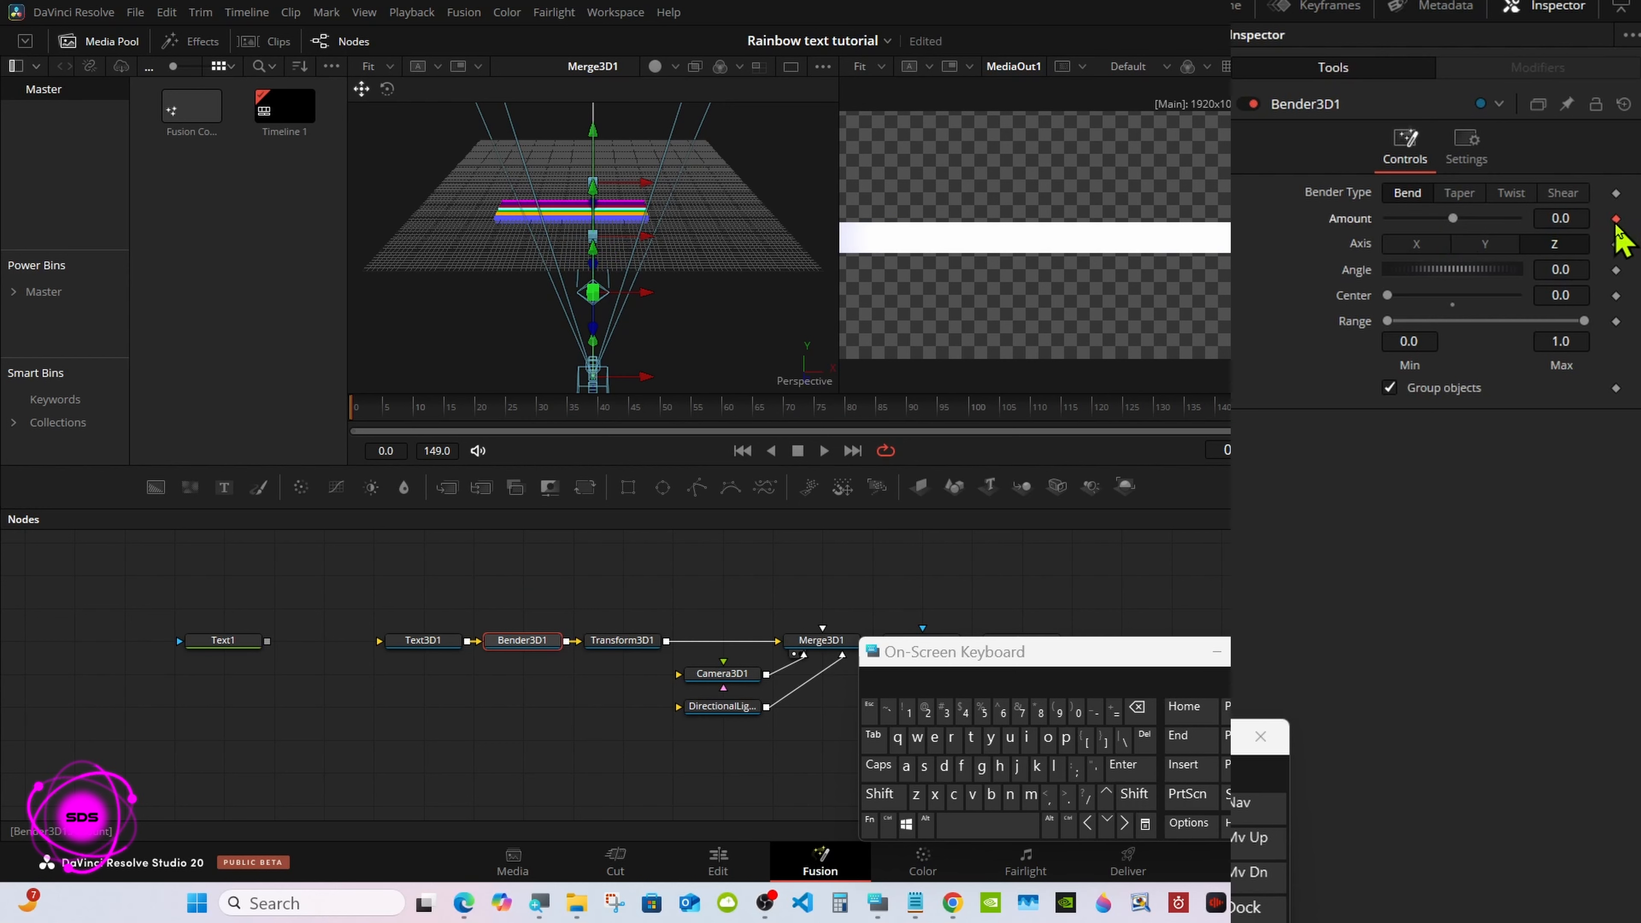
# Step: At frame 40, set Bender3D1's amount to -0.25 so the bend is keyframed
pyautogui.moveTo(372, 406); pyautogui.dragTo(605, 432)
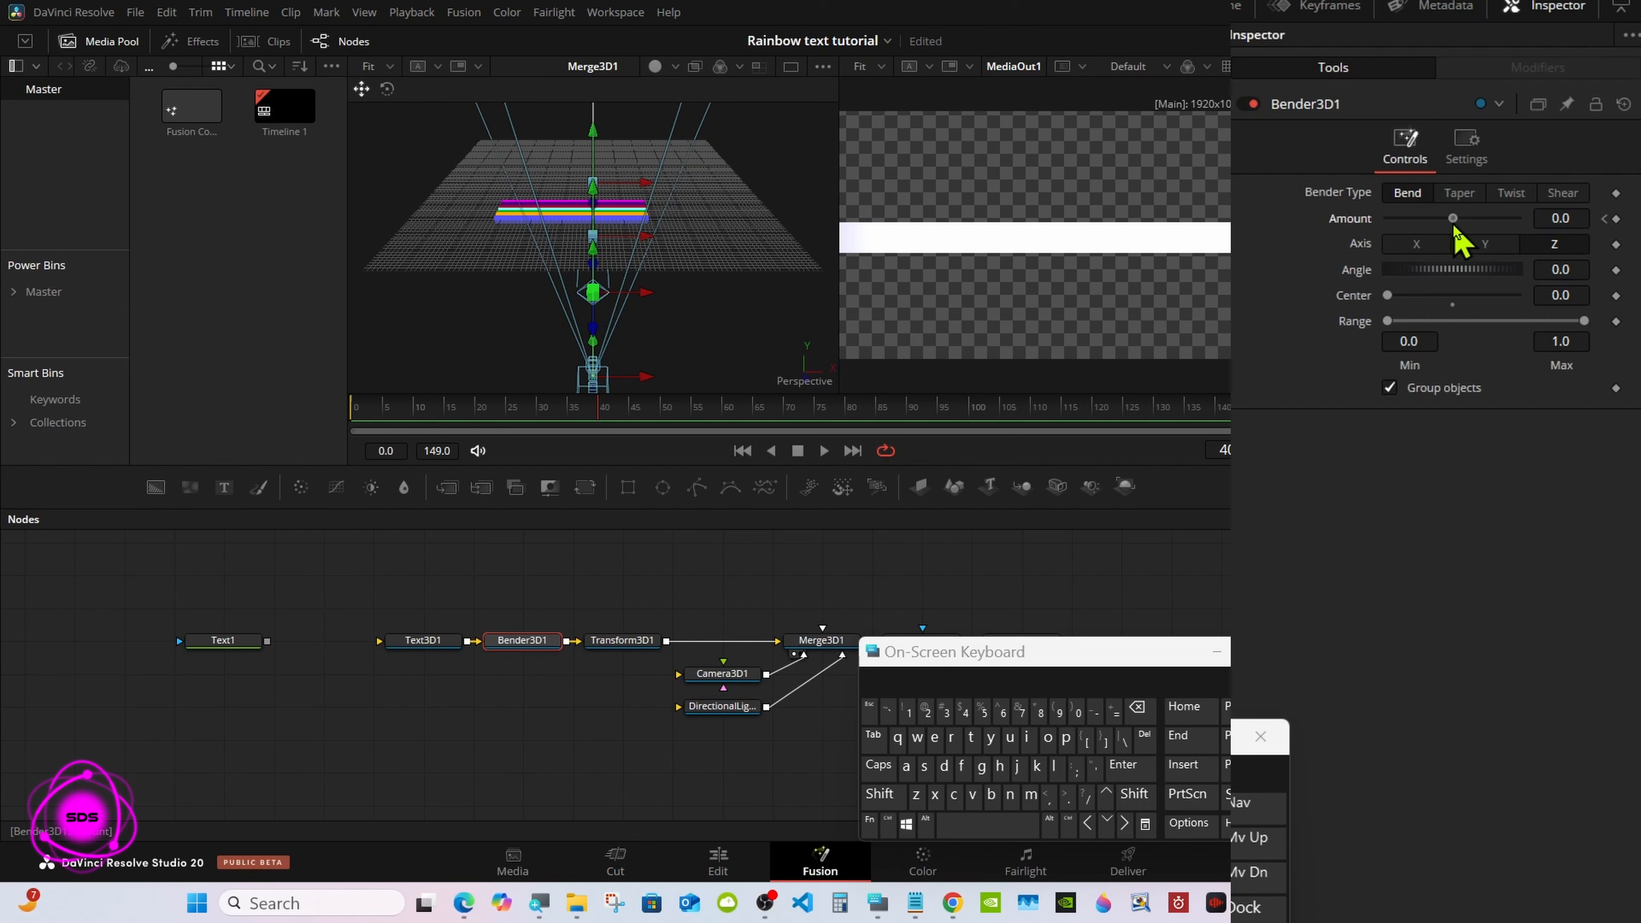
pyautogui.moveTo(1452, 218); pyautogui.dragTo(1436, 219)
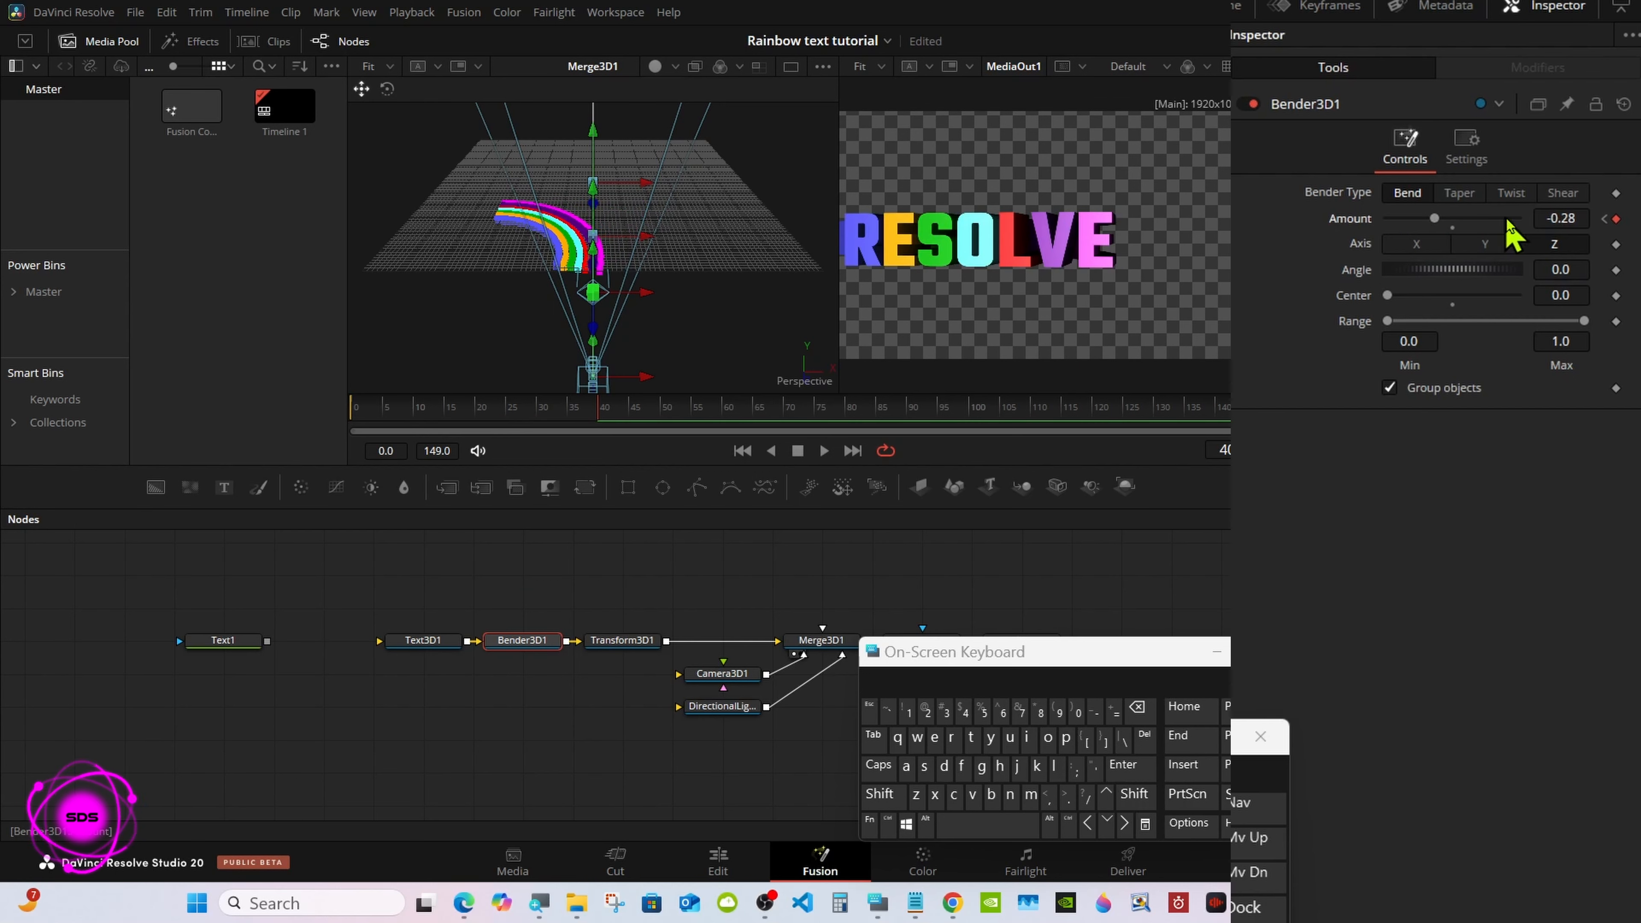
pyautogui.click(1564, 218)
pyautogui.click(1142, 710)
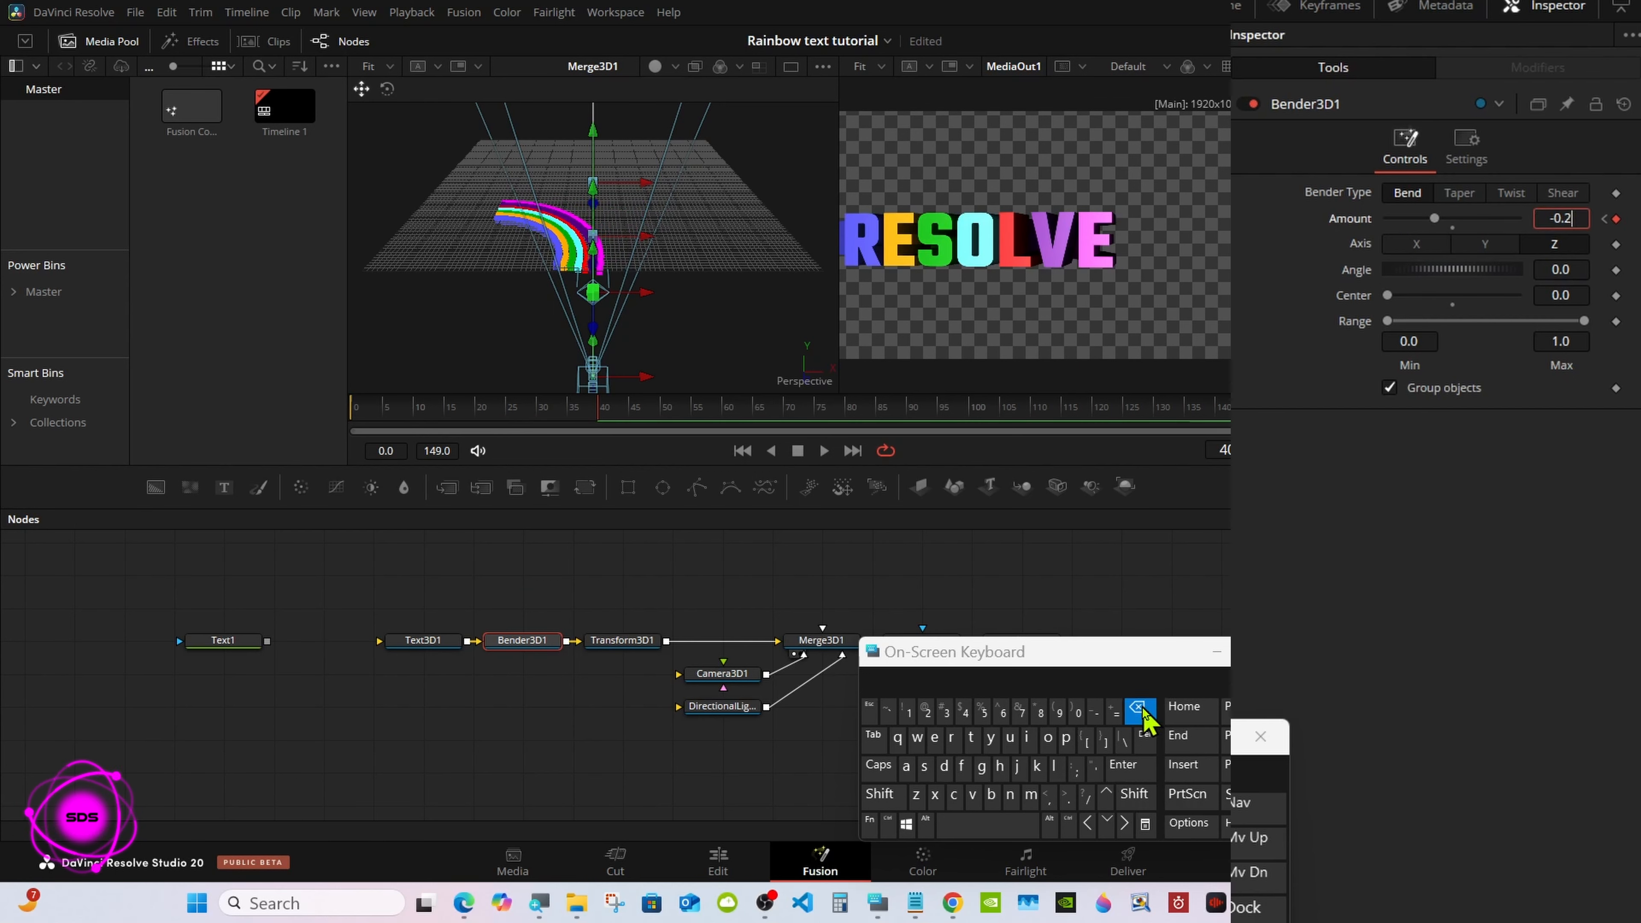
pyautogui.click(984, 711)
pyautogui.click(1124, 765)
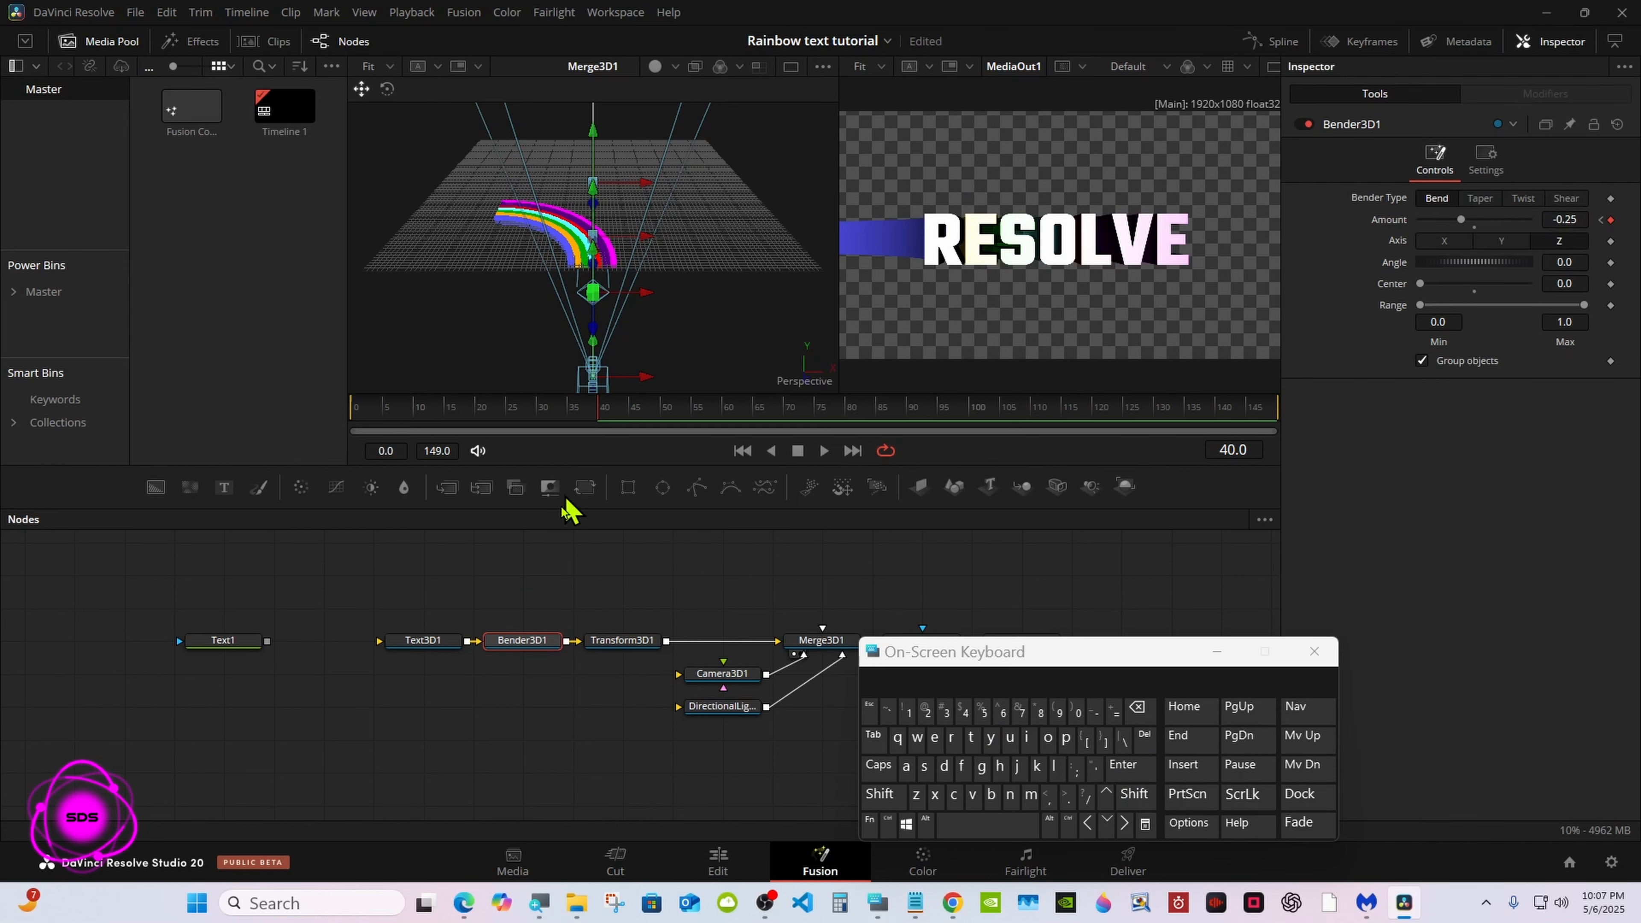
# Step: Set Text3D1's extrusion depth to 0.0 at frame 0 and keyframe it
pyautogui.click(432, 646)
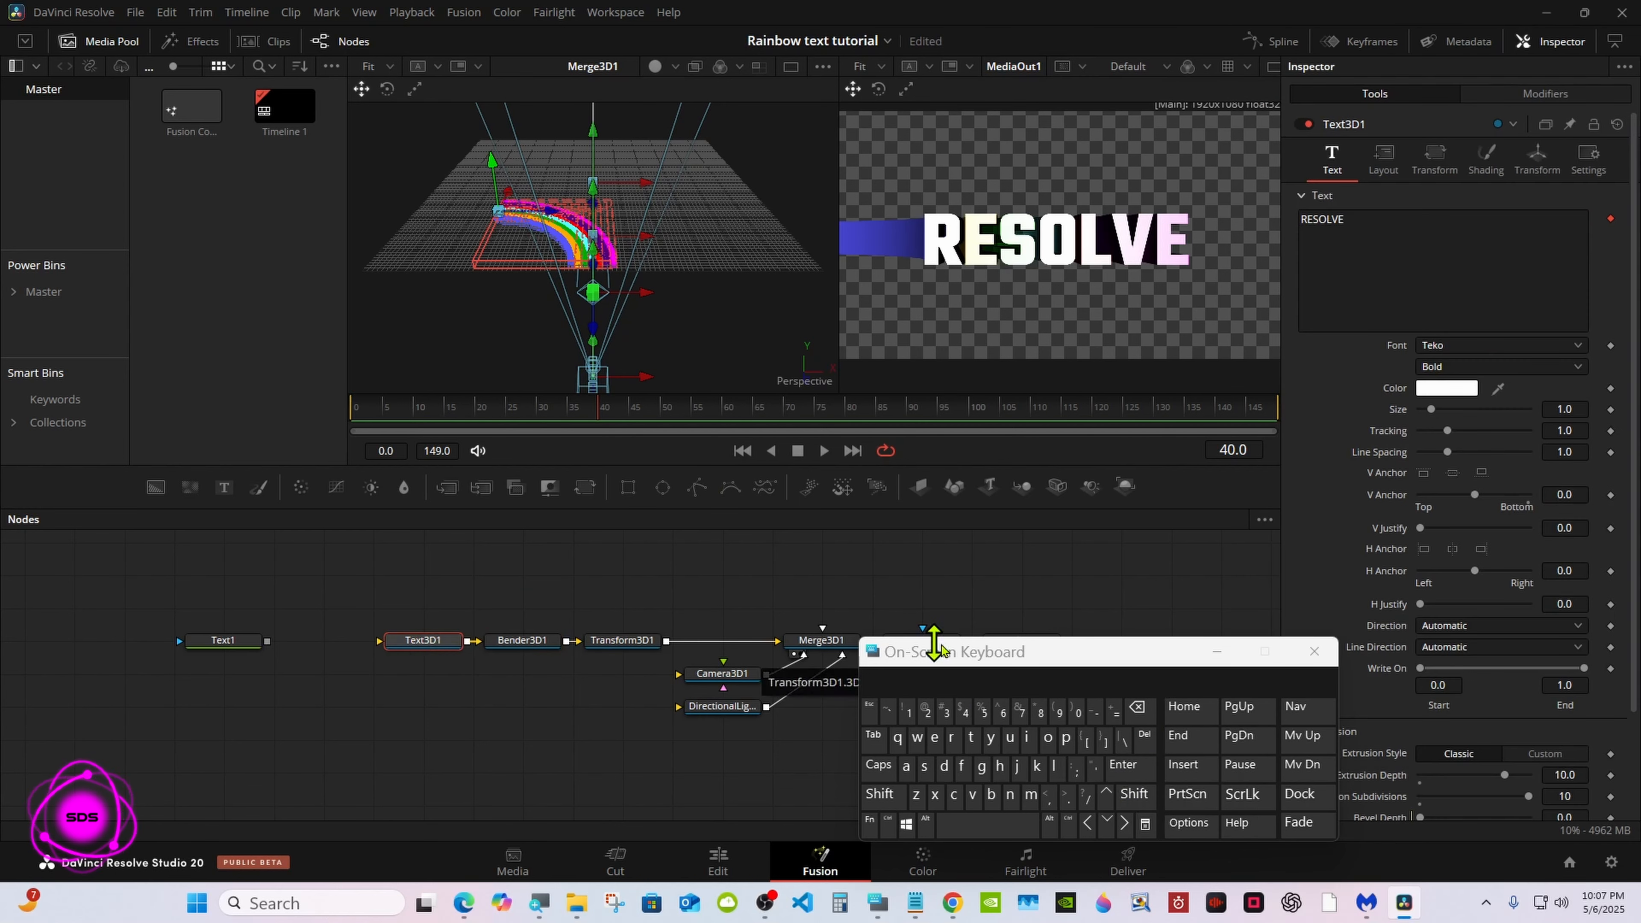
pyautogui.moveTo(934, 643); pyautogui.dragTo(766, 646)
pyautogui.scroll(-2, 1634, 647)
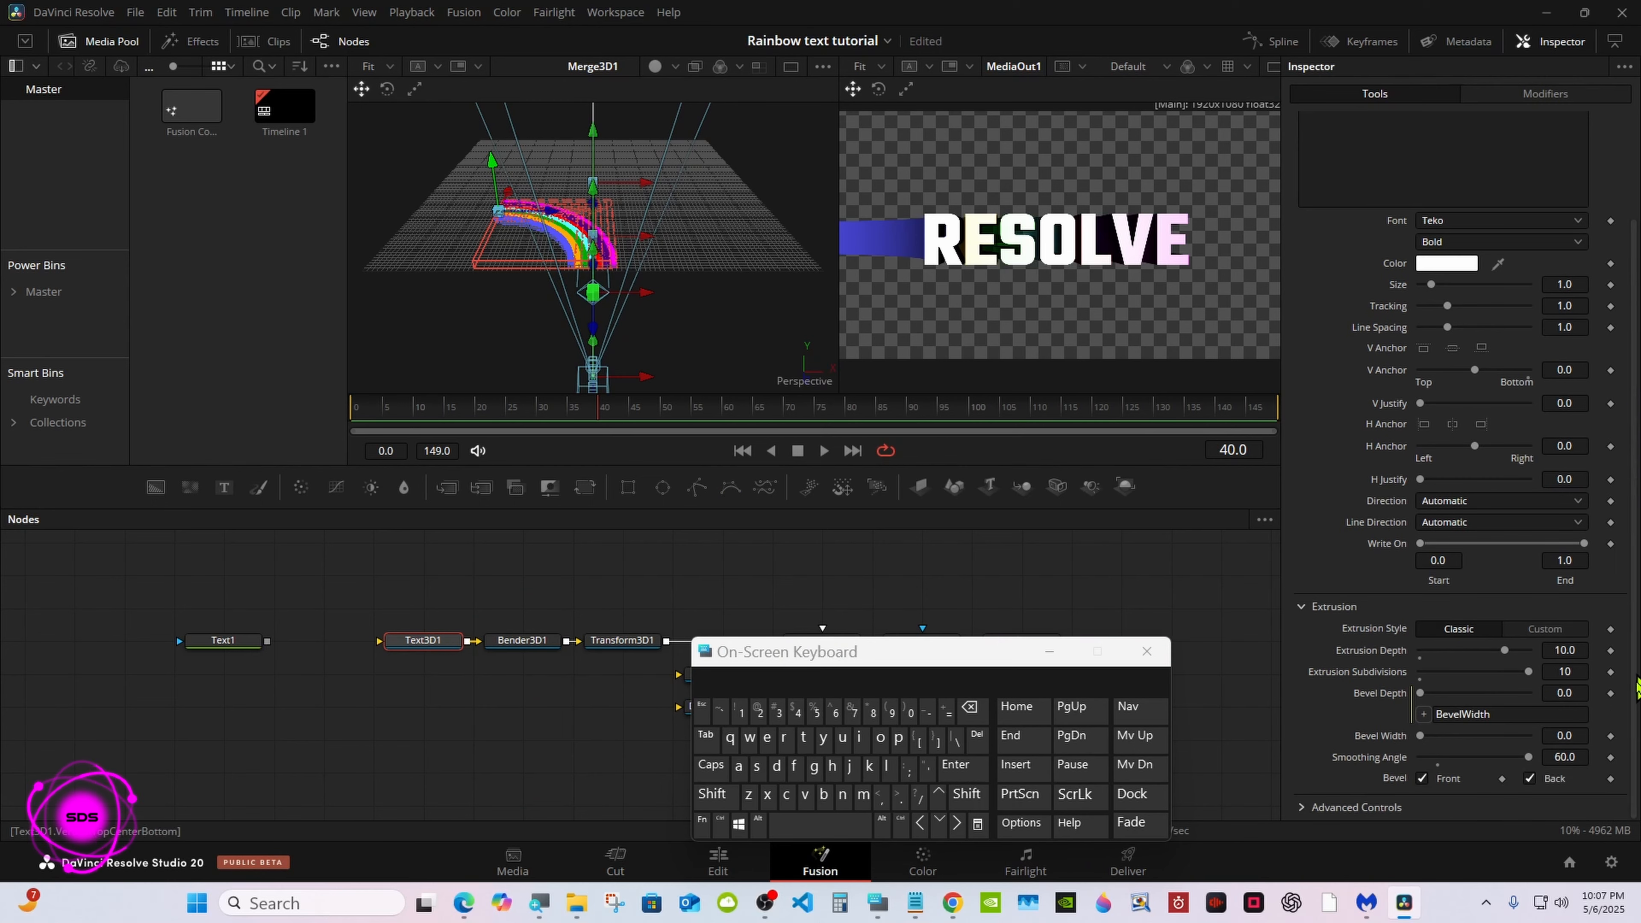
pyautogui.moveTo(636, 419); pyautogui.dragTo(330, 420)
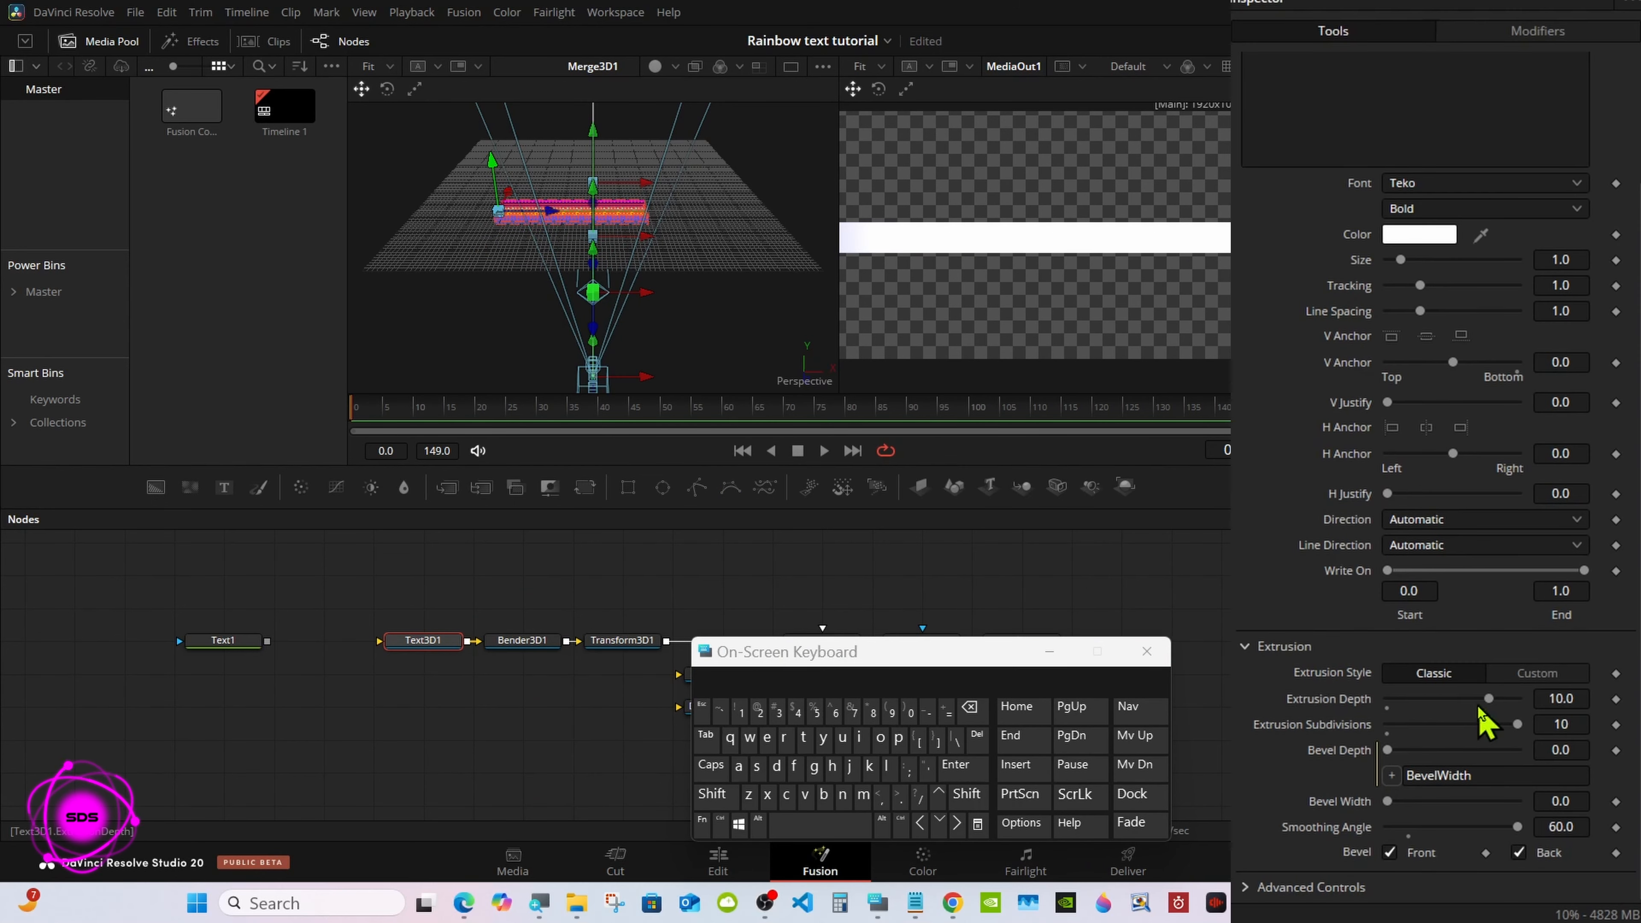
pyautogui.moveTo(1505, 650); pyautogui.dragTo(1418, 649)
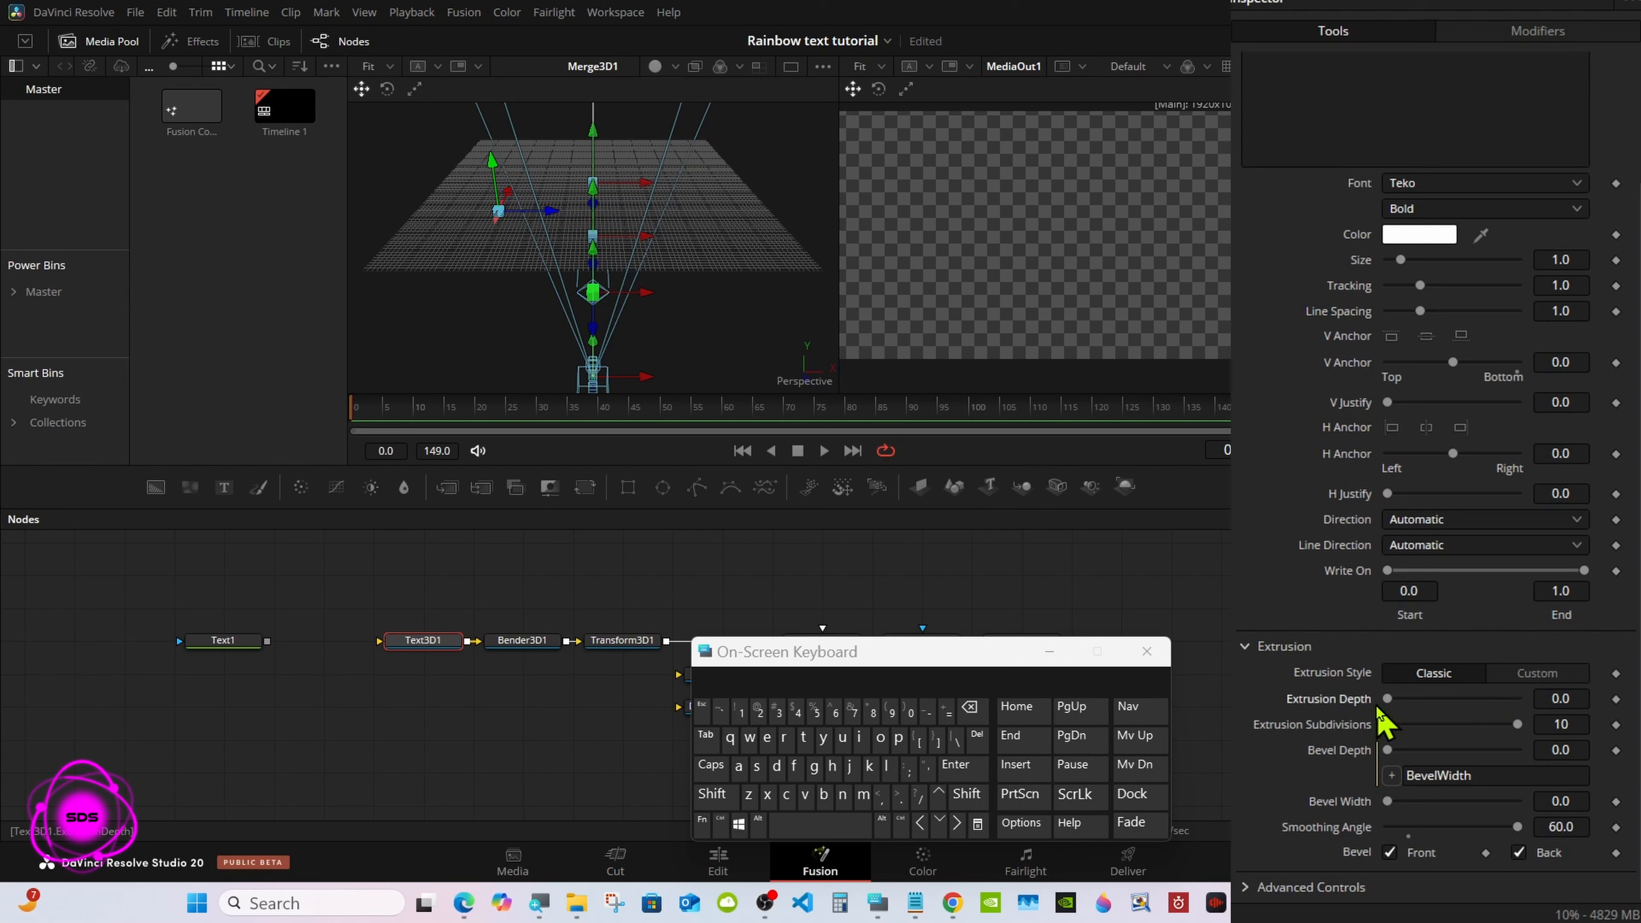
pyautogui.click(1616, 700)
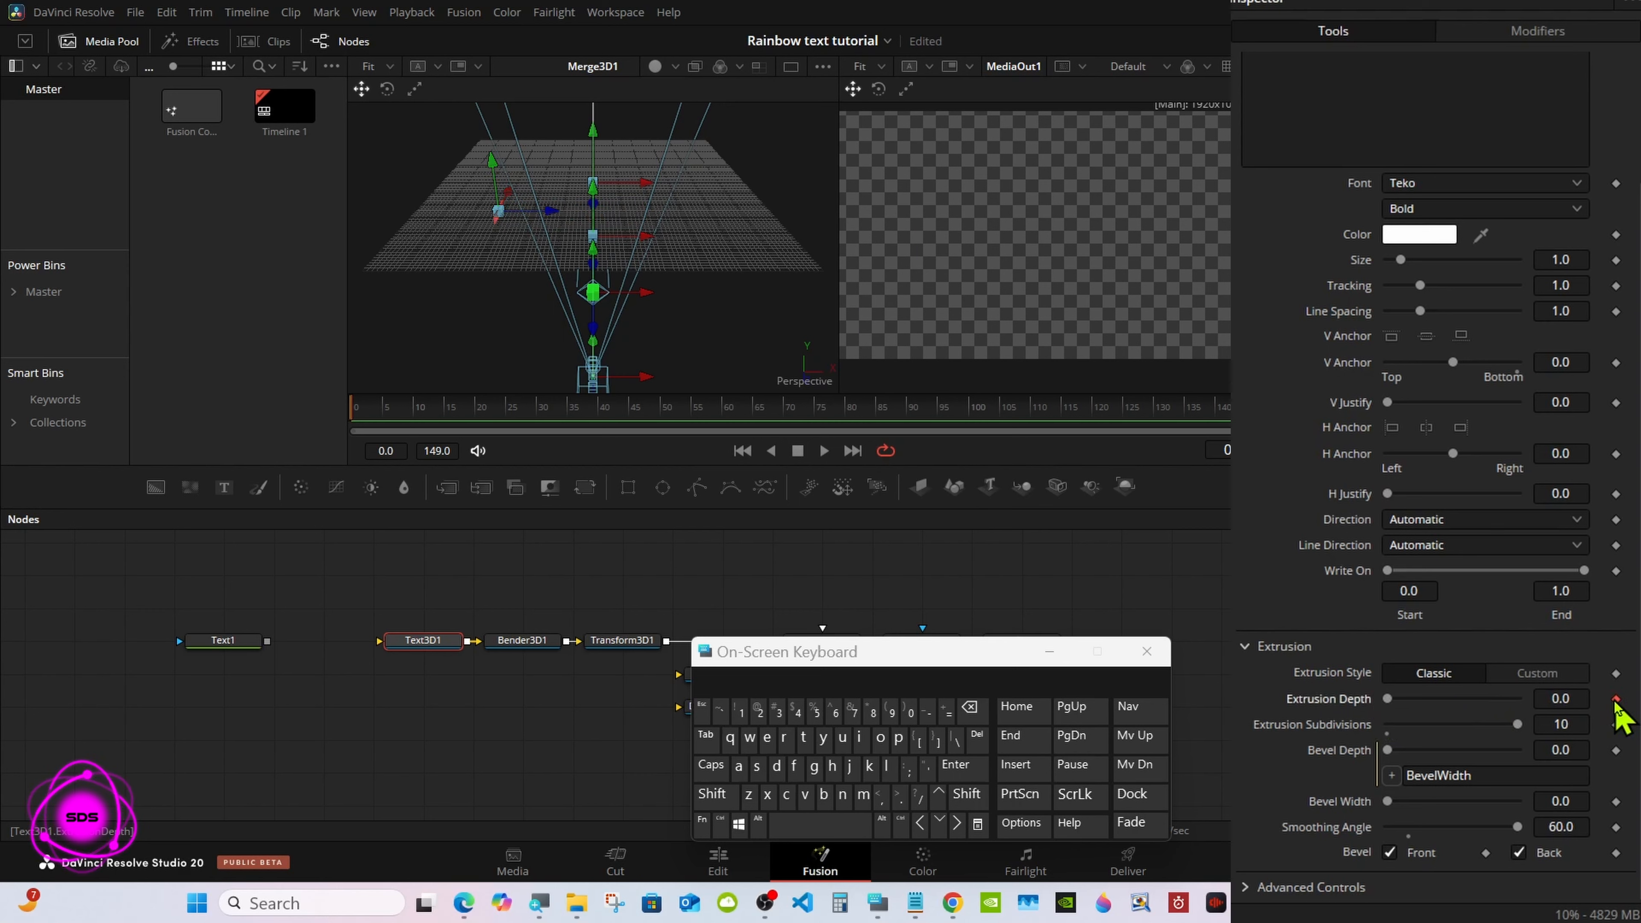
# Step: At frame 40, set Text3D1's extrusion depth to 10, and leave the playhead at frame 41
pyautogui.moveTo(426, 427); pyautogui.dragTo(601, 428)
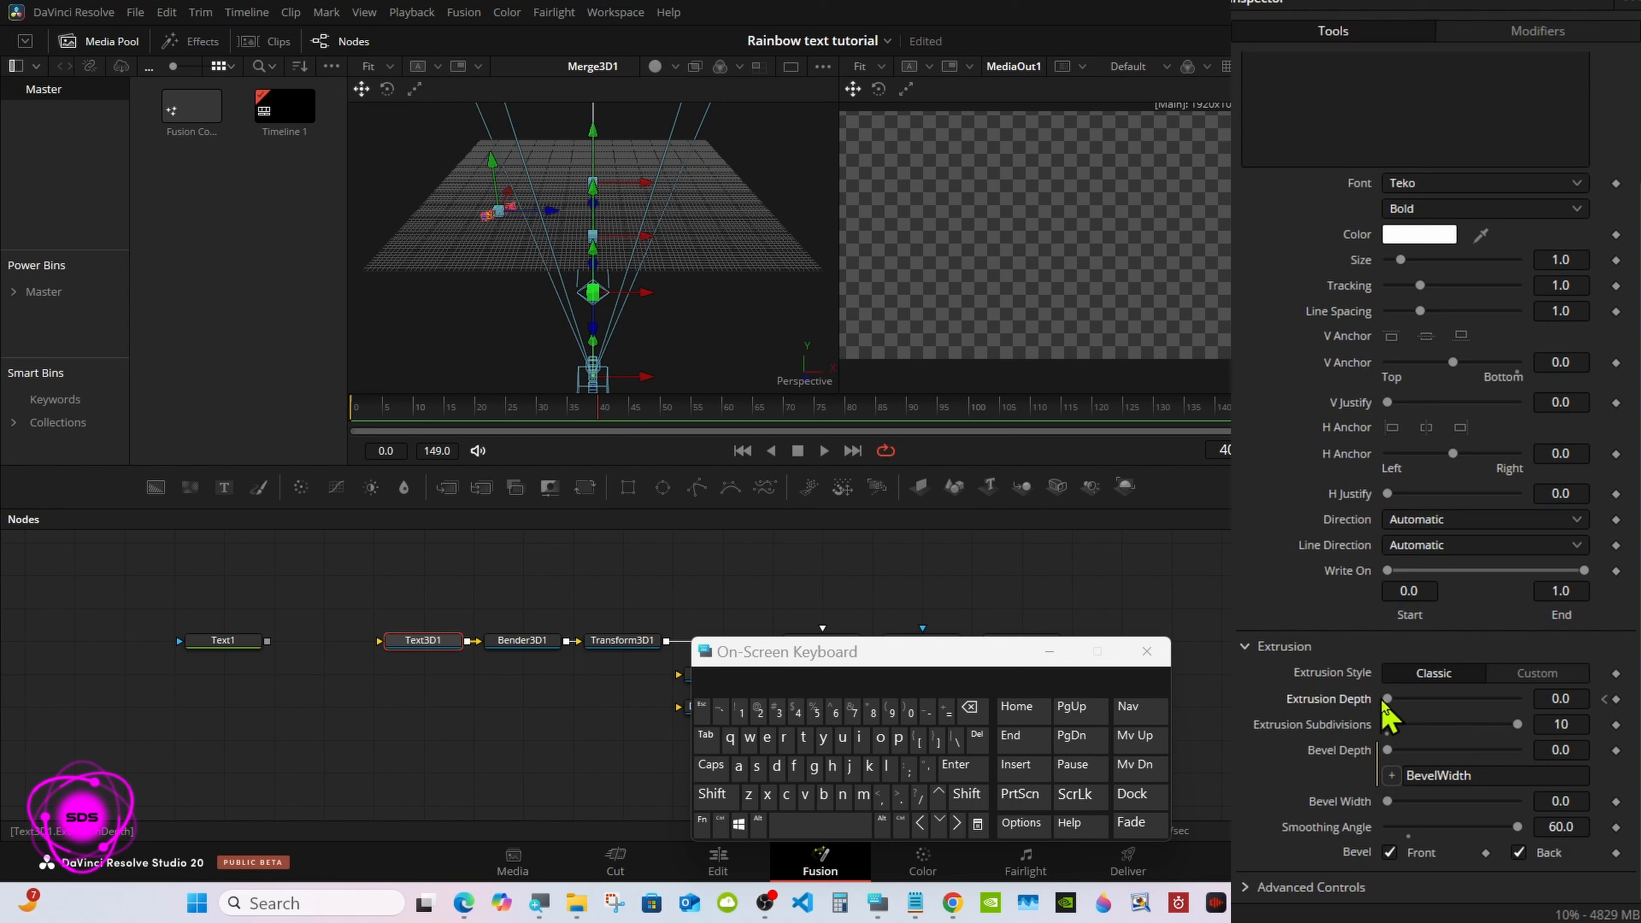
pyautogui.moveTo(1387, 699); pyautogui.dragTo(1450, 699)
pyautogui.click(1570, 698)
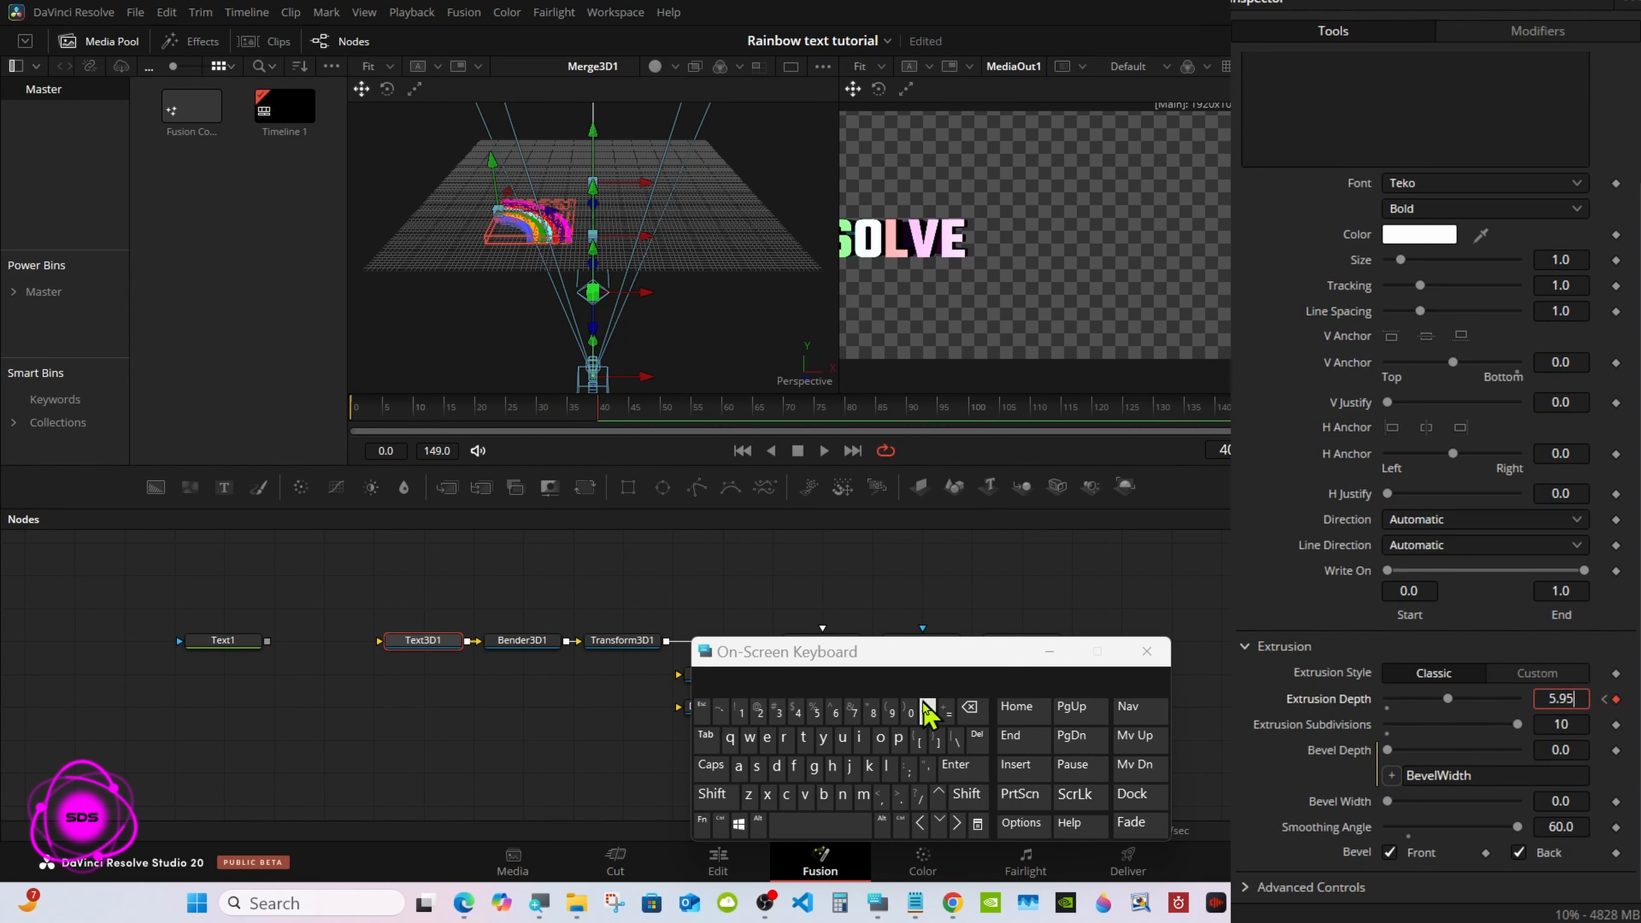
pyautogui.click(969, 709)
pyautogui.click(970, 709)
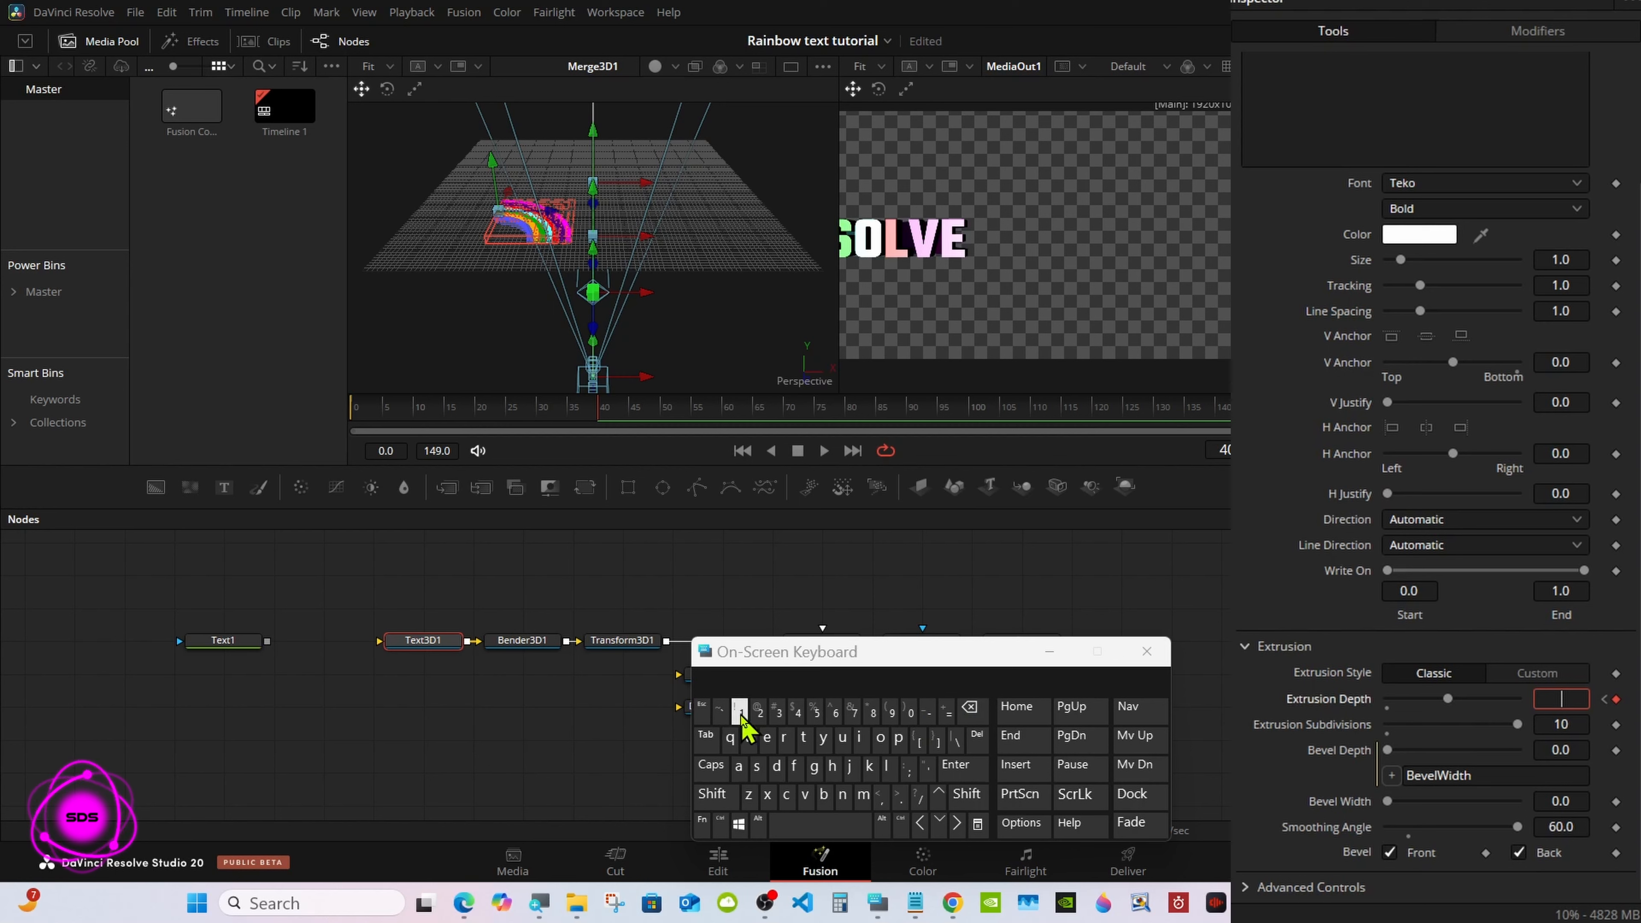
pyautogui.click(741, 711)
pyautogui.click(892, 711)
pyautogui.click(963, 765)
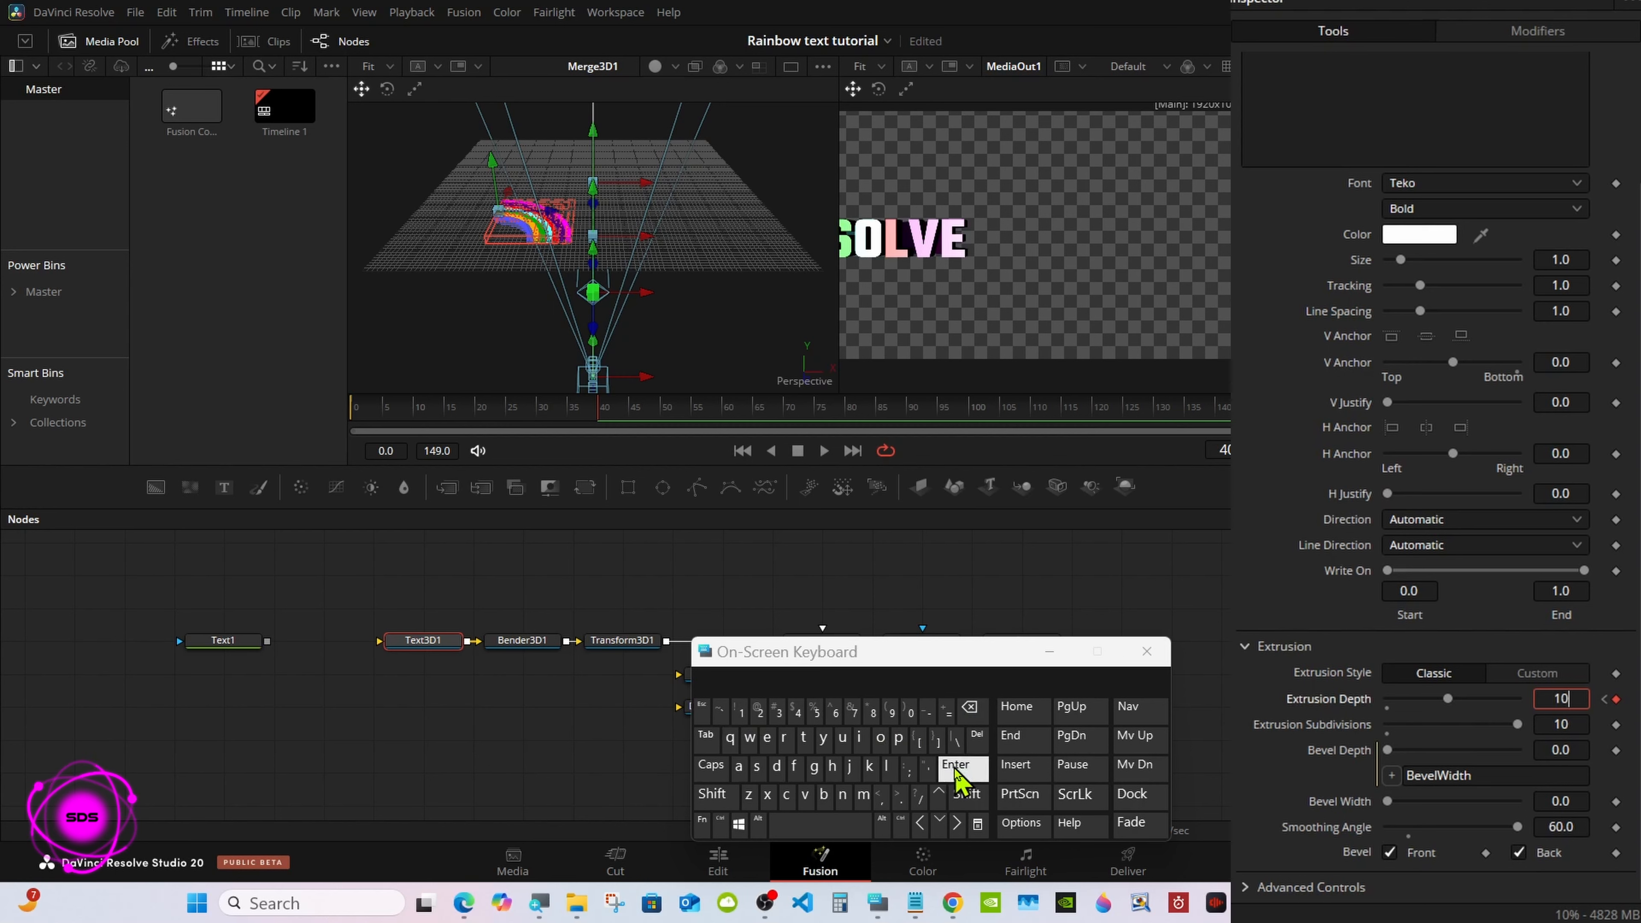
pyautogui.click(588, 417)
pyautogui.moveTo(588, 418)
pyautogui.mouseDown()
pyautogui.moveTo(420, 409)
pyautogui.moveTo(601, 419)
pyautogui.mouseUp()
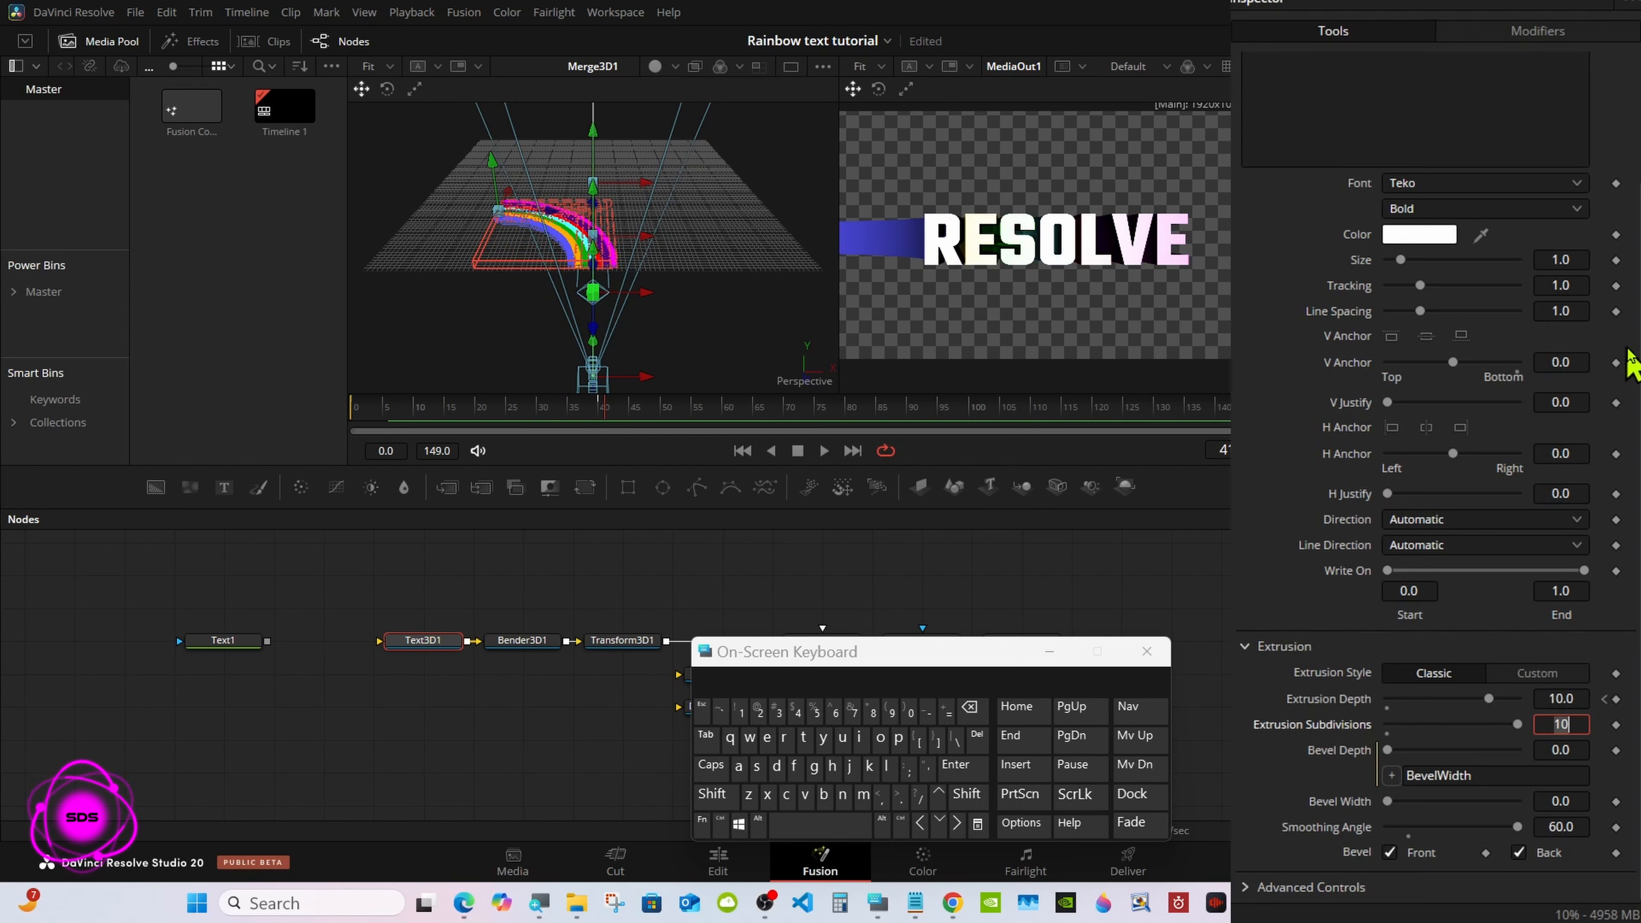
# Step: In Text3D1's shading material, lower the specular intensity to about 0.504 and raise the specular exponent to 100.0
pyautogui.scroll(5, 1502, 195)
pyautogui.click(1473, 119)
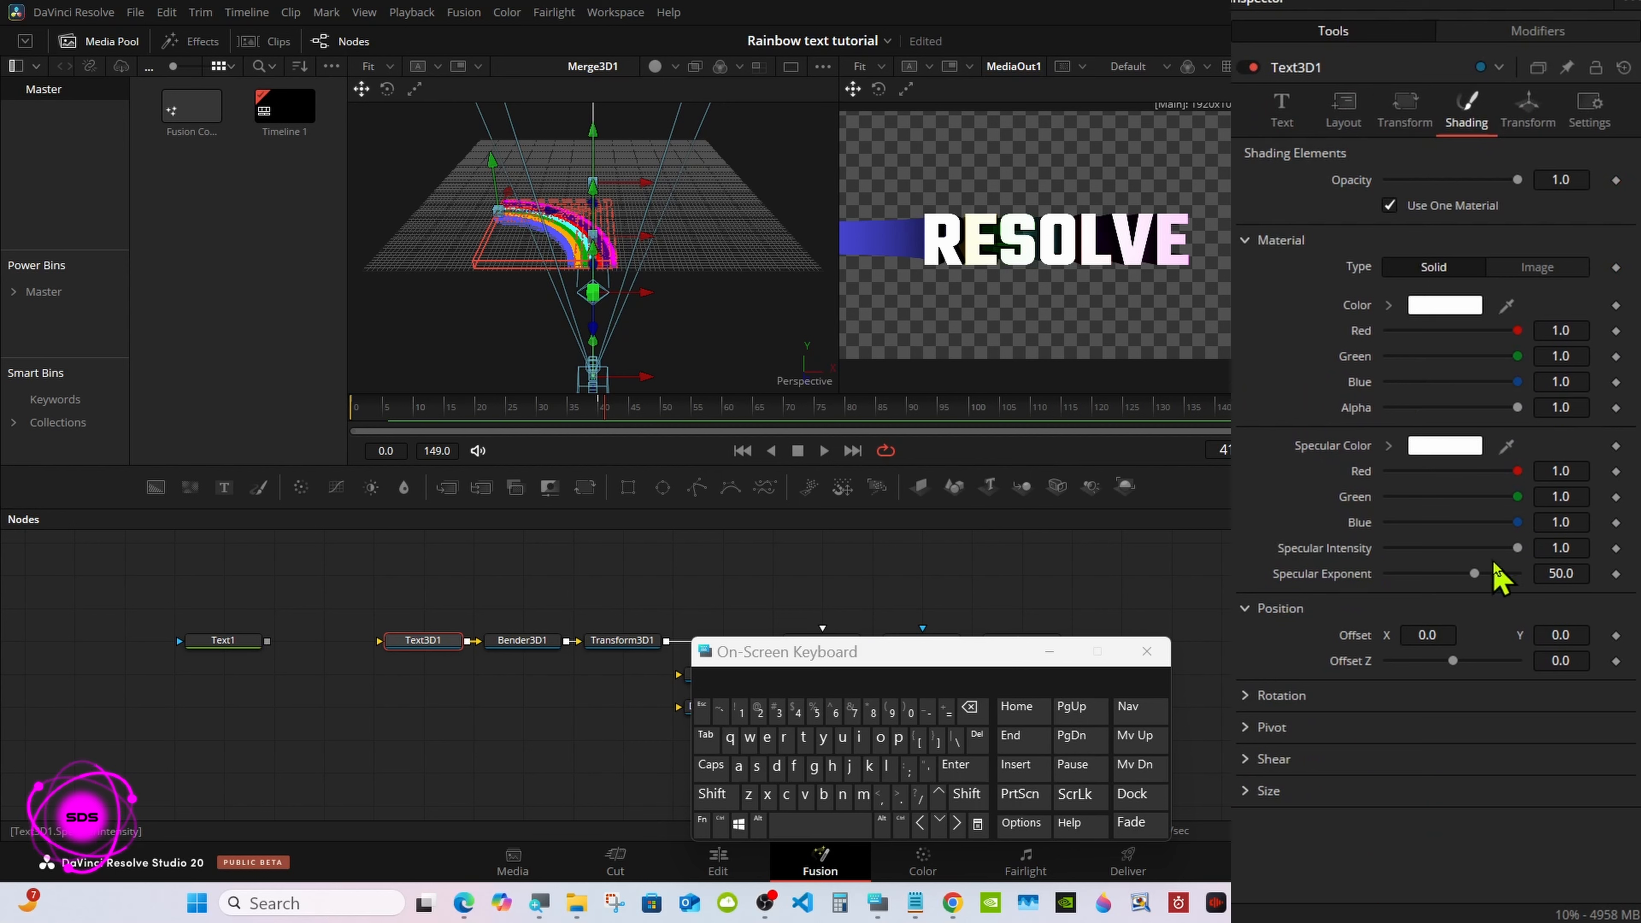
pyautogui.moveTo(1518, 549)
pyautogui.mouseDown()
pyautogui.moveTo(1467, 551)
pyautogui.moveTo(1463, 569)
pyautogui.mouseUp()
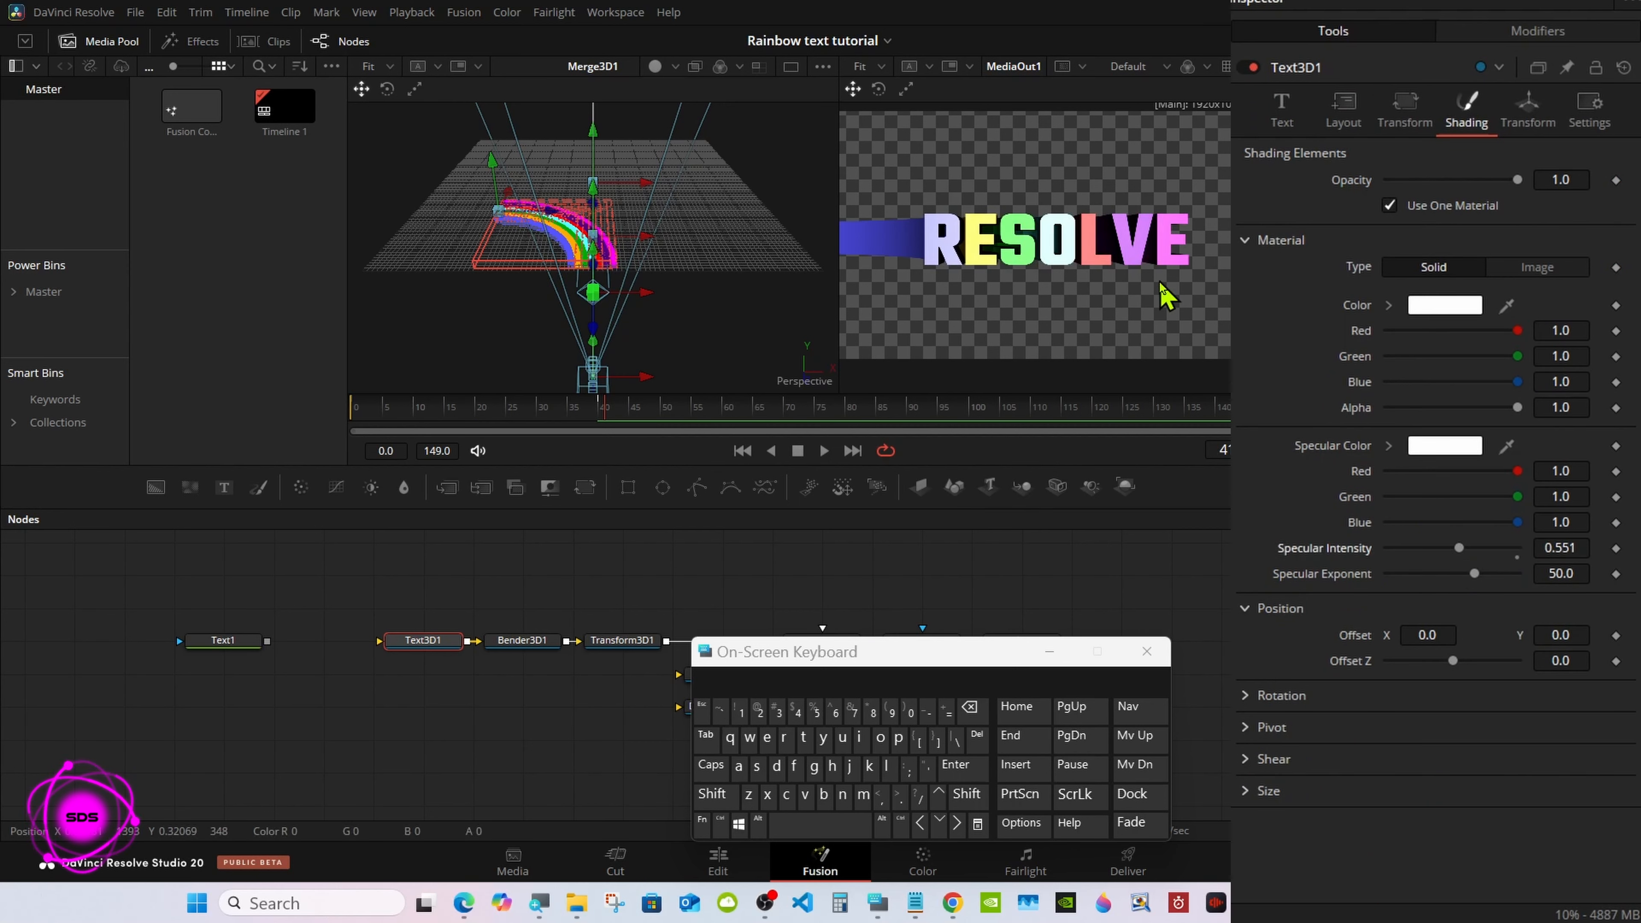
pyautogui.moveTo(1459, 550); pyautogui.dragTo(1531, 574)
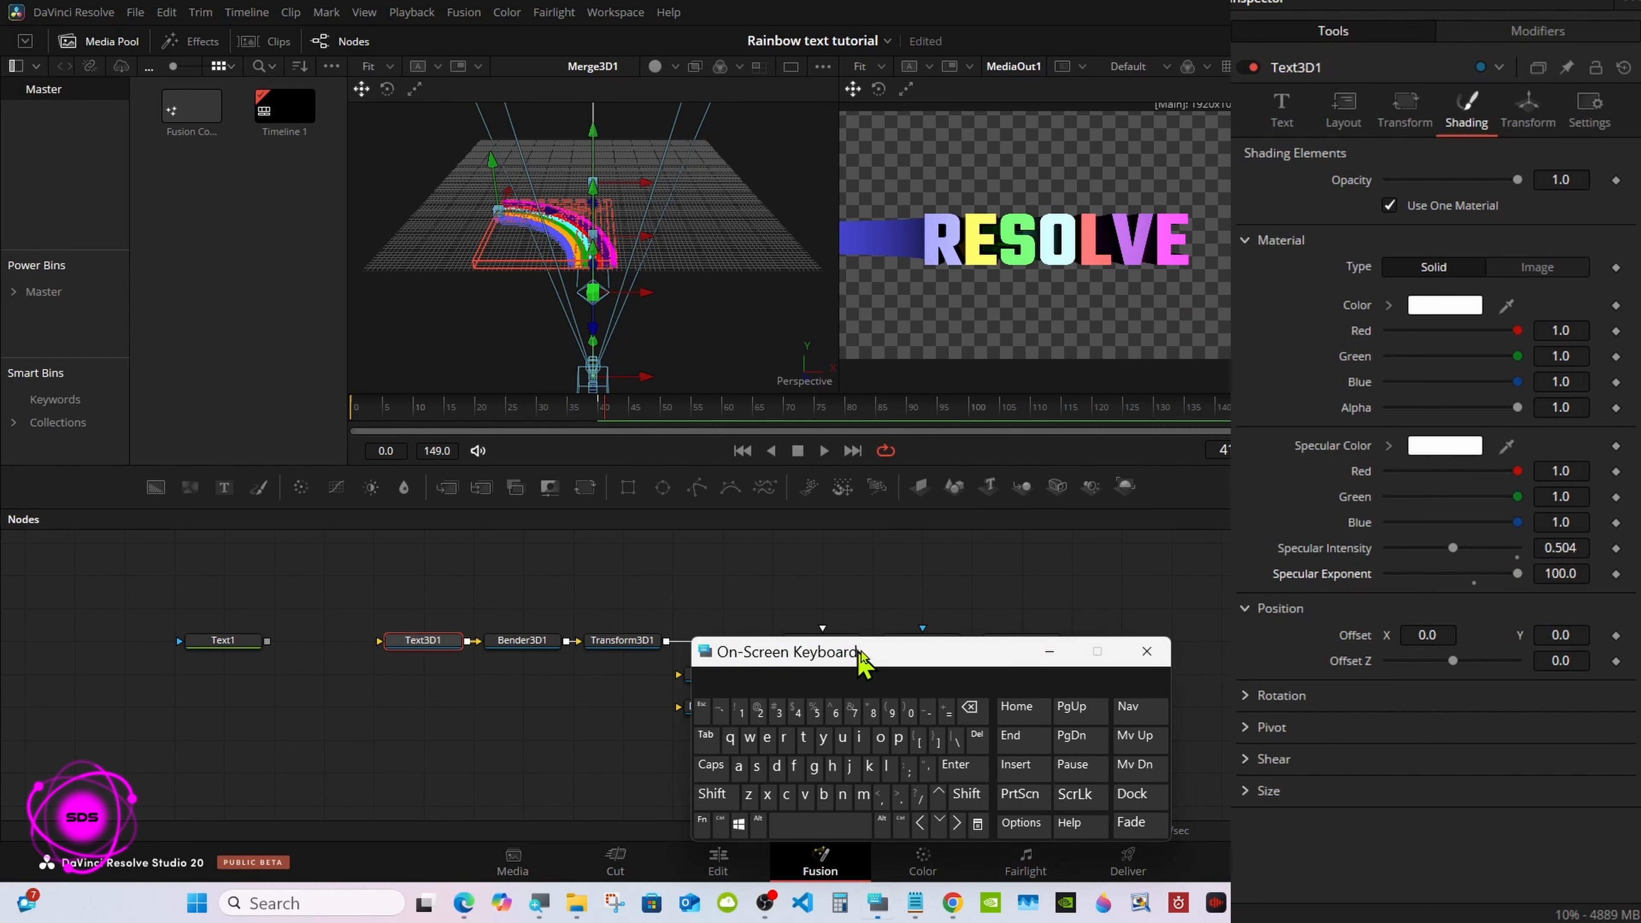
# Step: Make room after Bender3D1 and insert a second Bender 3D node between it and Transform3D1
pyautogui.moveTo(864, 653); pyautogui.dragTo(1116, 617)
pyautogui.moveTo(682, 650); pyautogui.dragTo(732, 649)
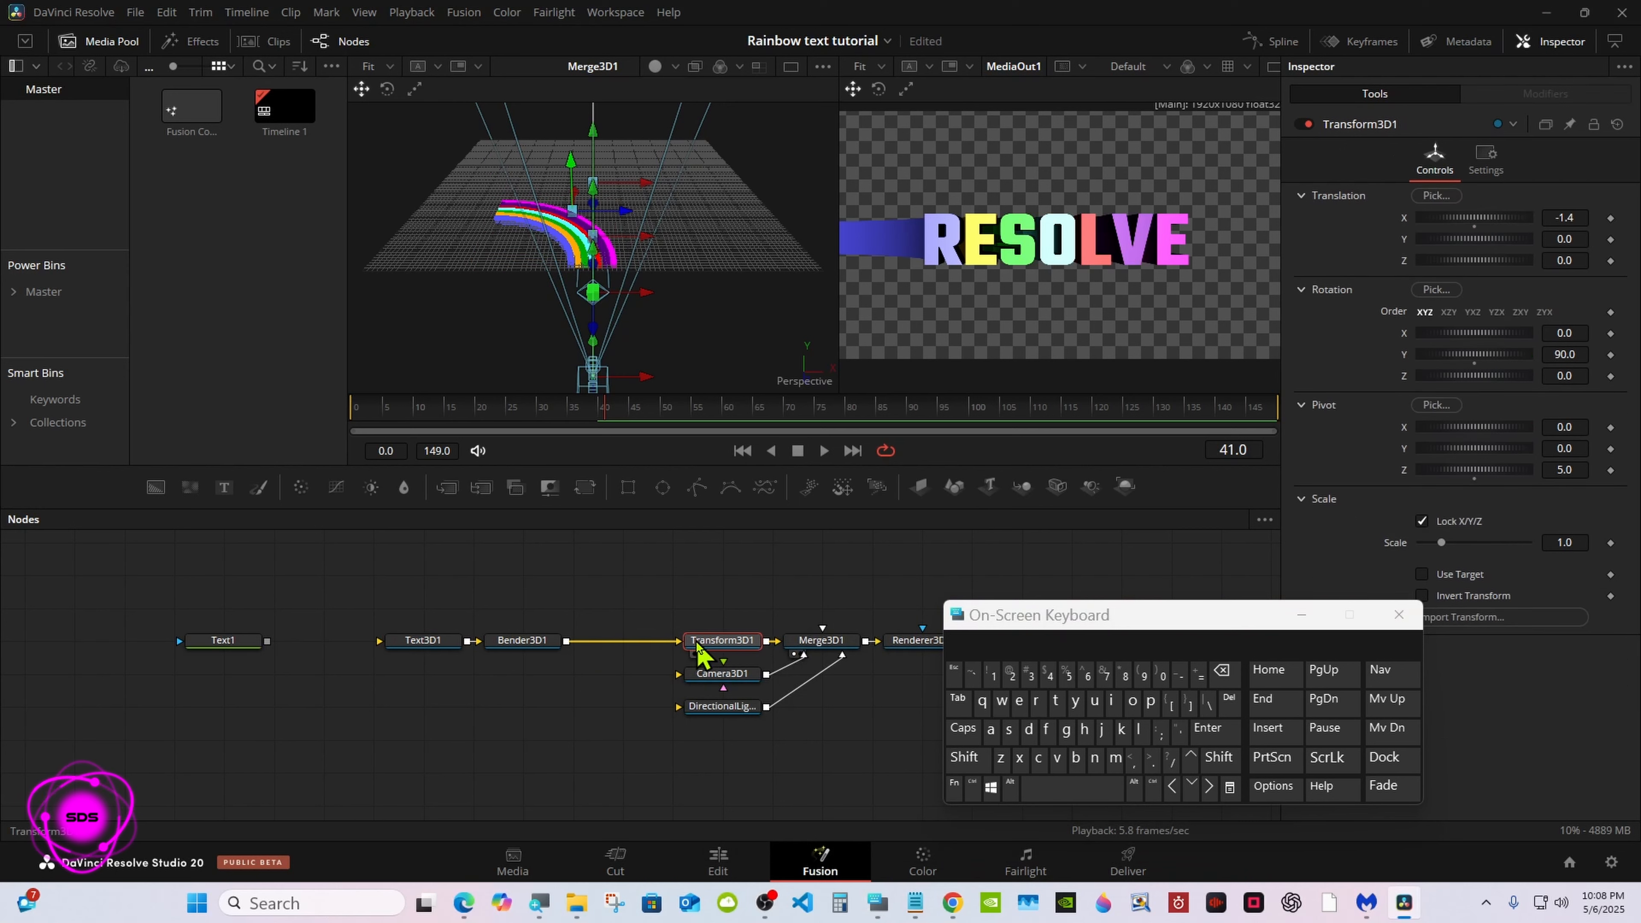
pyautogui.click(551, 650)
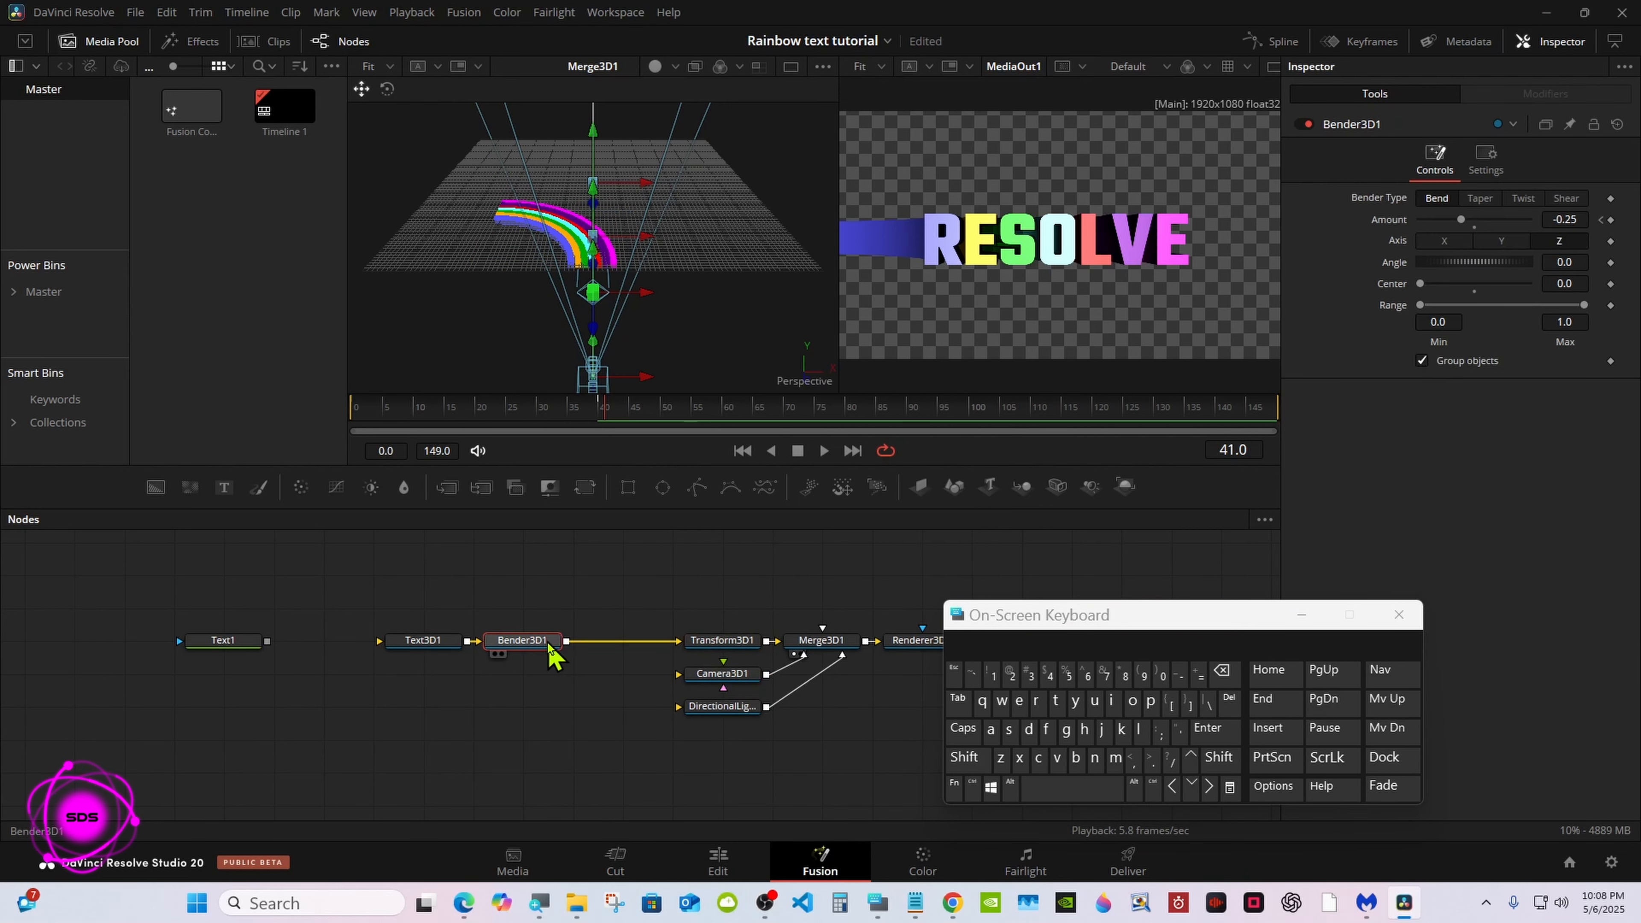
pyautogui.click(966, 758)
pyautogui.click(1066, 790)
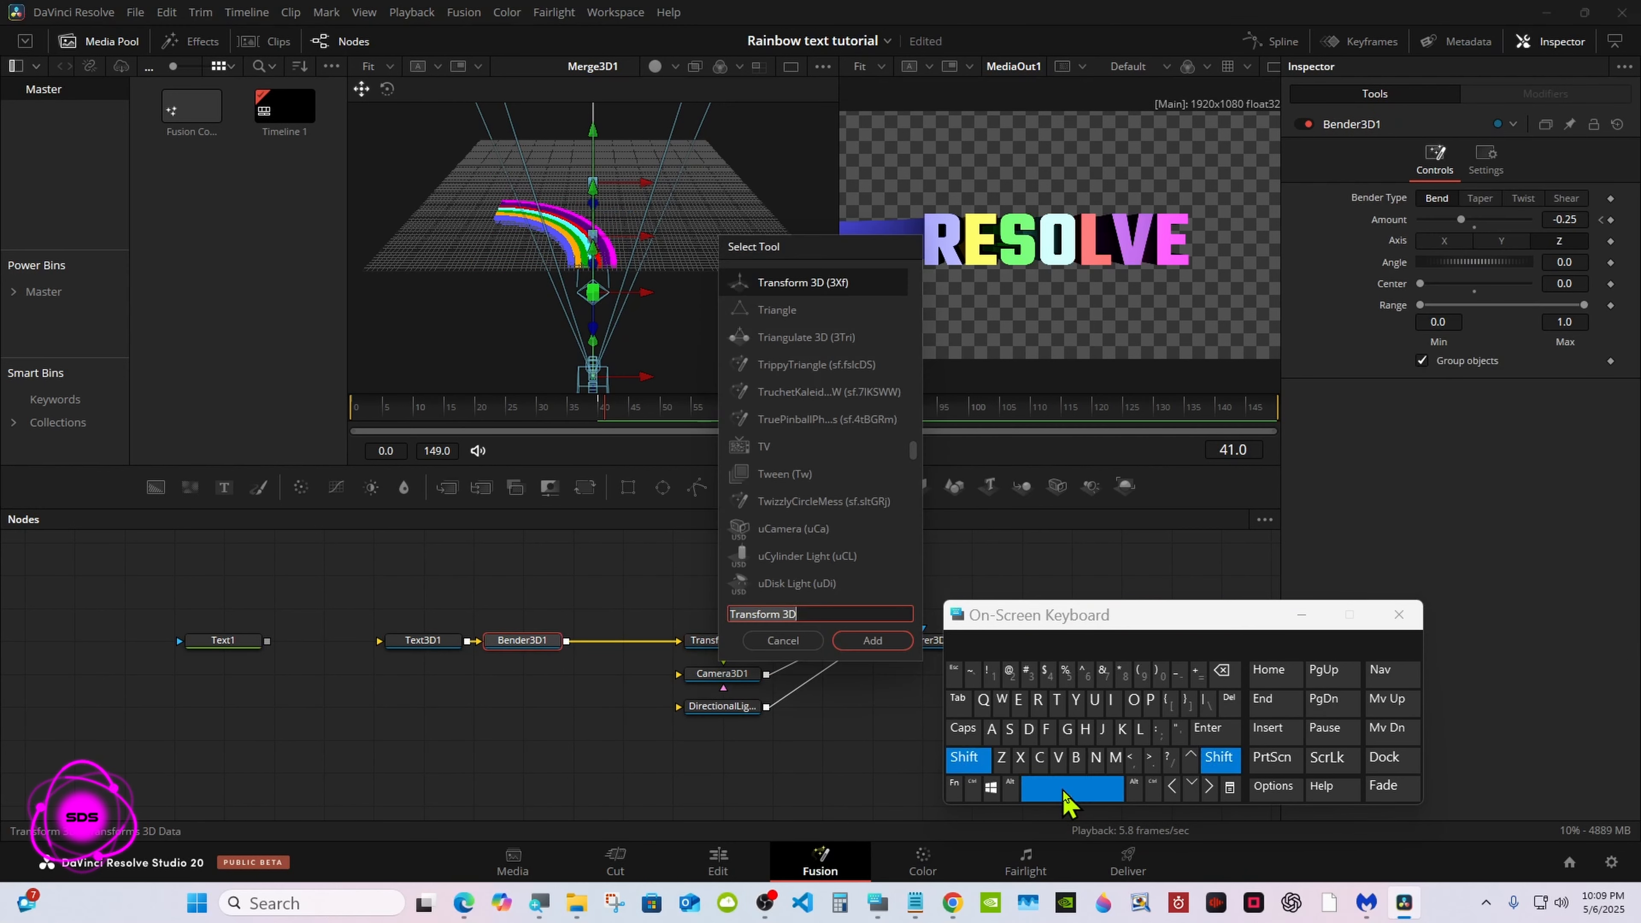
pyautogui.click(1076, 759)
pyautogui.click(1019, 701)
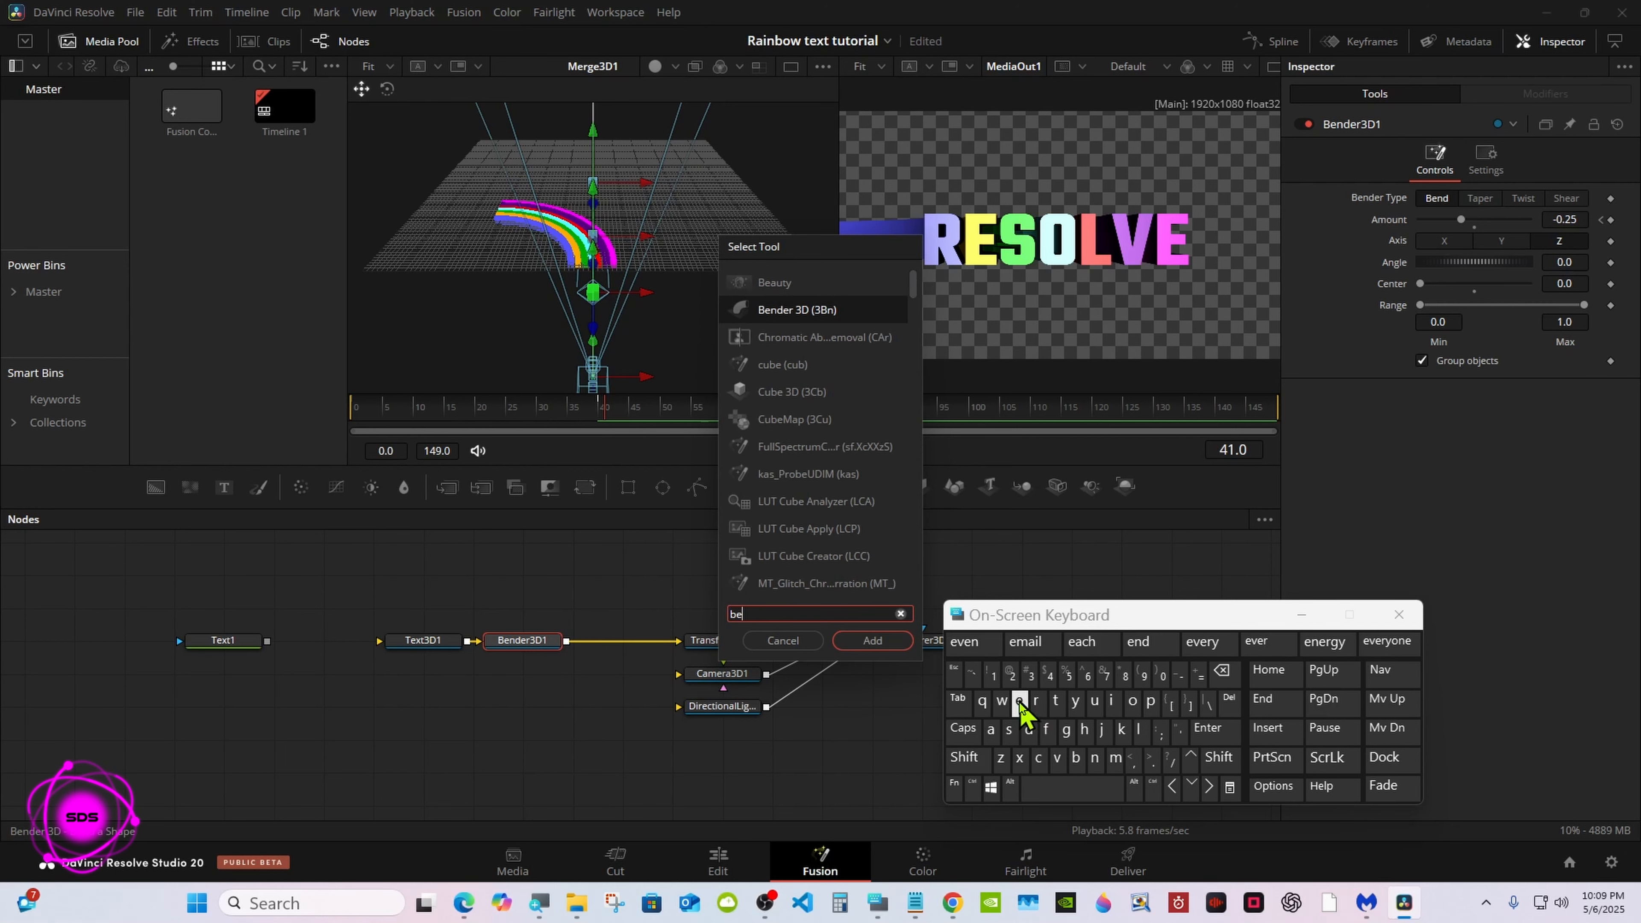
pyautogui.click(1094, 759)
pyautogui.click(780, 284)
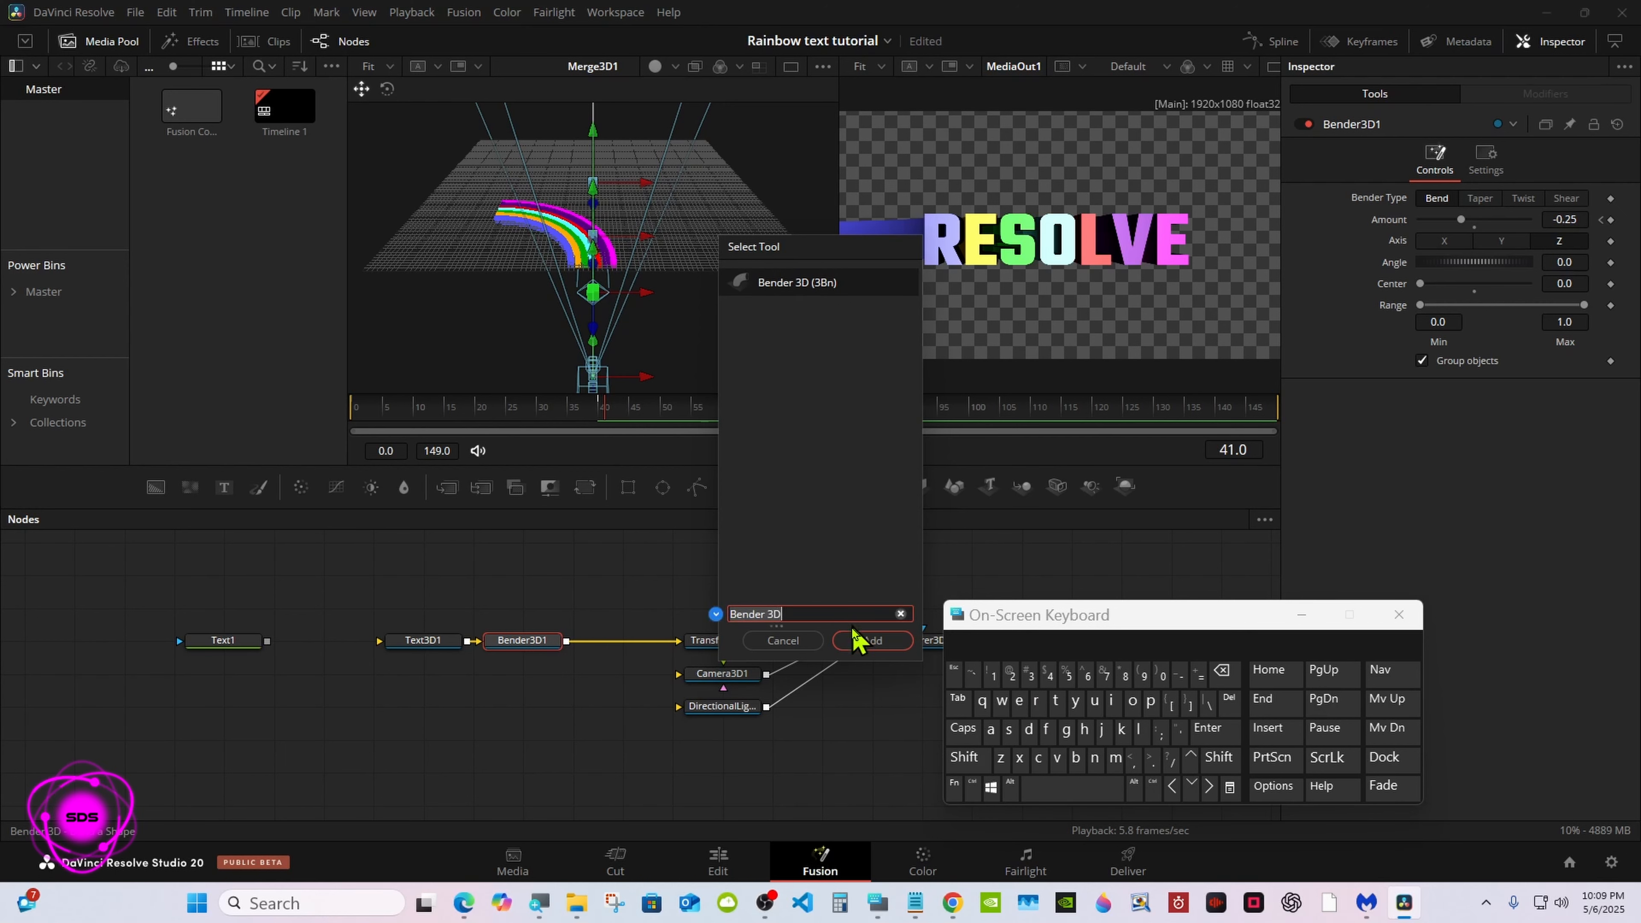
pyautogui.click(866, 640)
pyautogui.moveTo(1069, 619); pyautogui.dragTo(1064, 630)
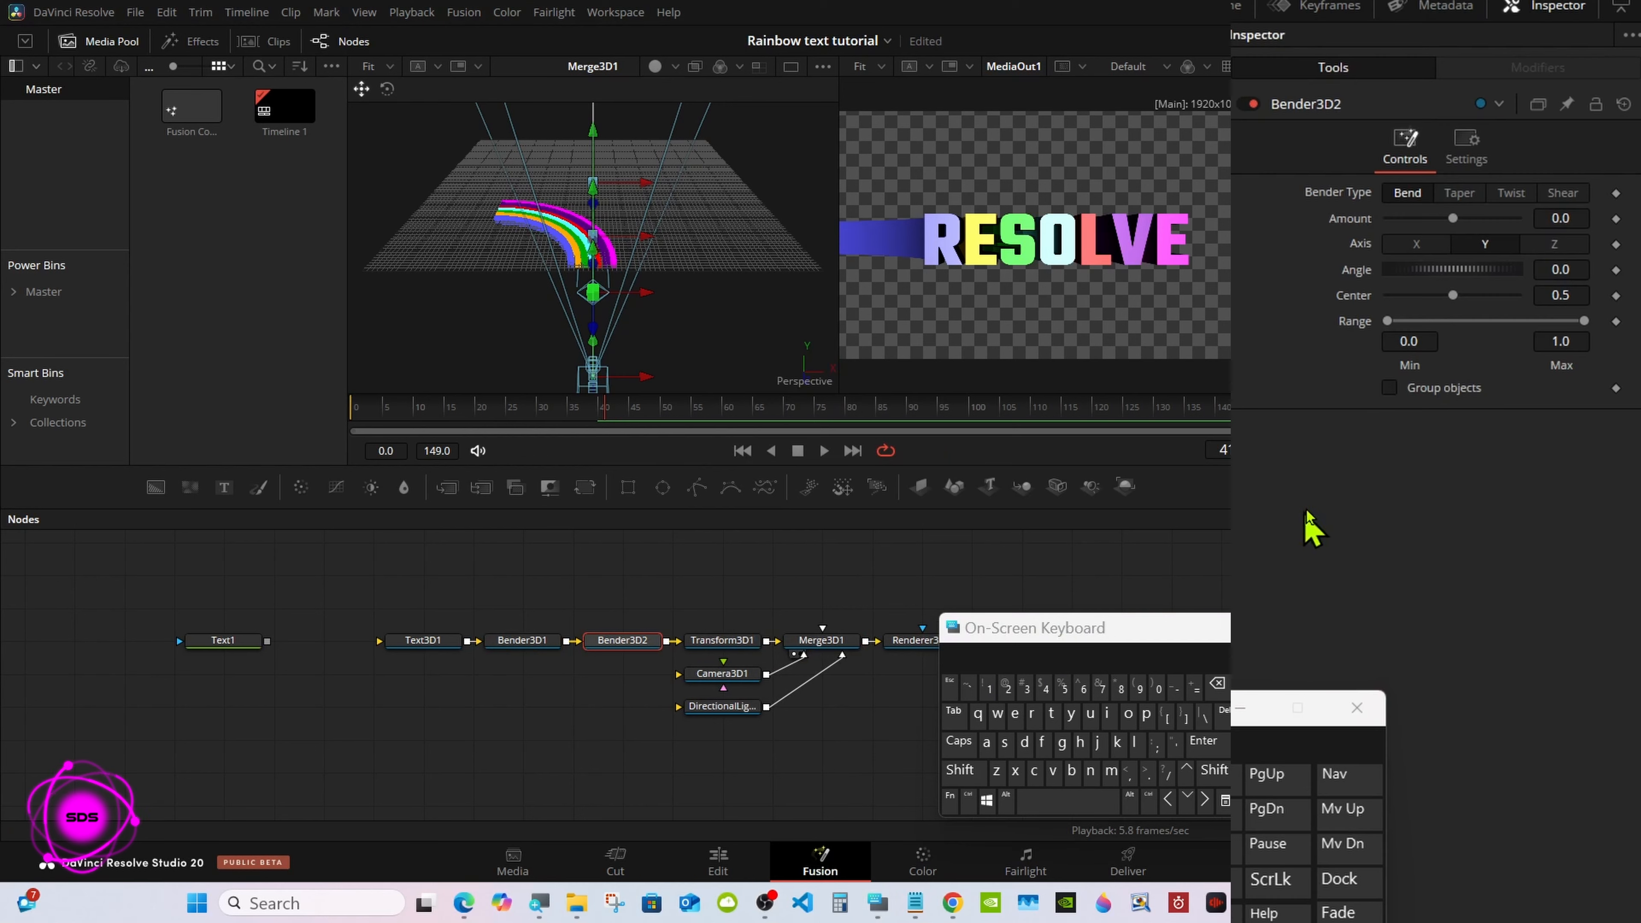
# Step: Switch Bender3D2's bend axis to X with an amount of about -0.09
pyautogui.moveTo(1452, 220); pyautogui.dragTo(1448, 220)
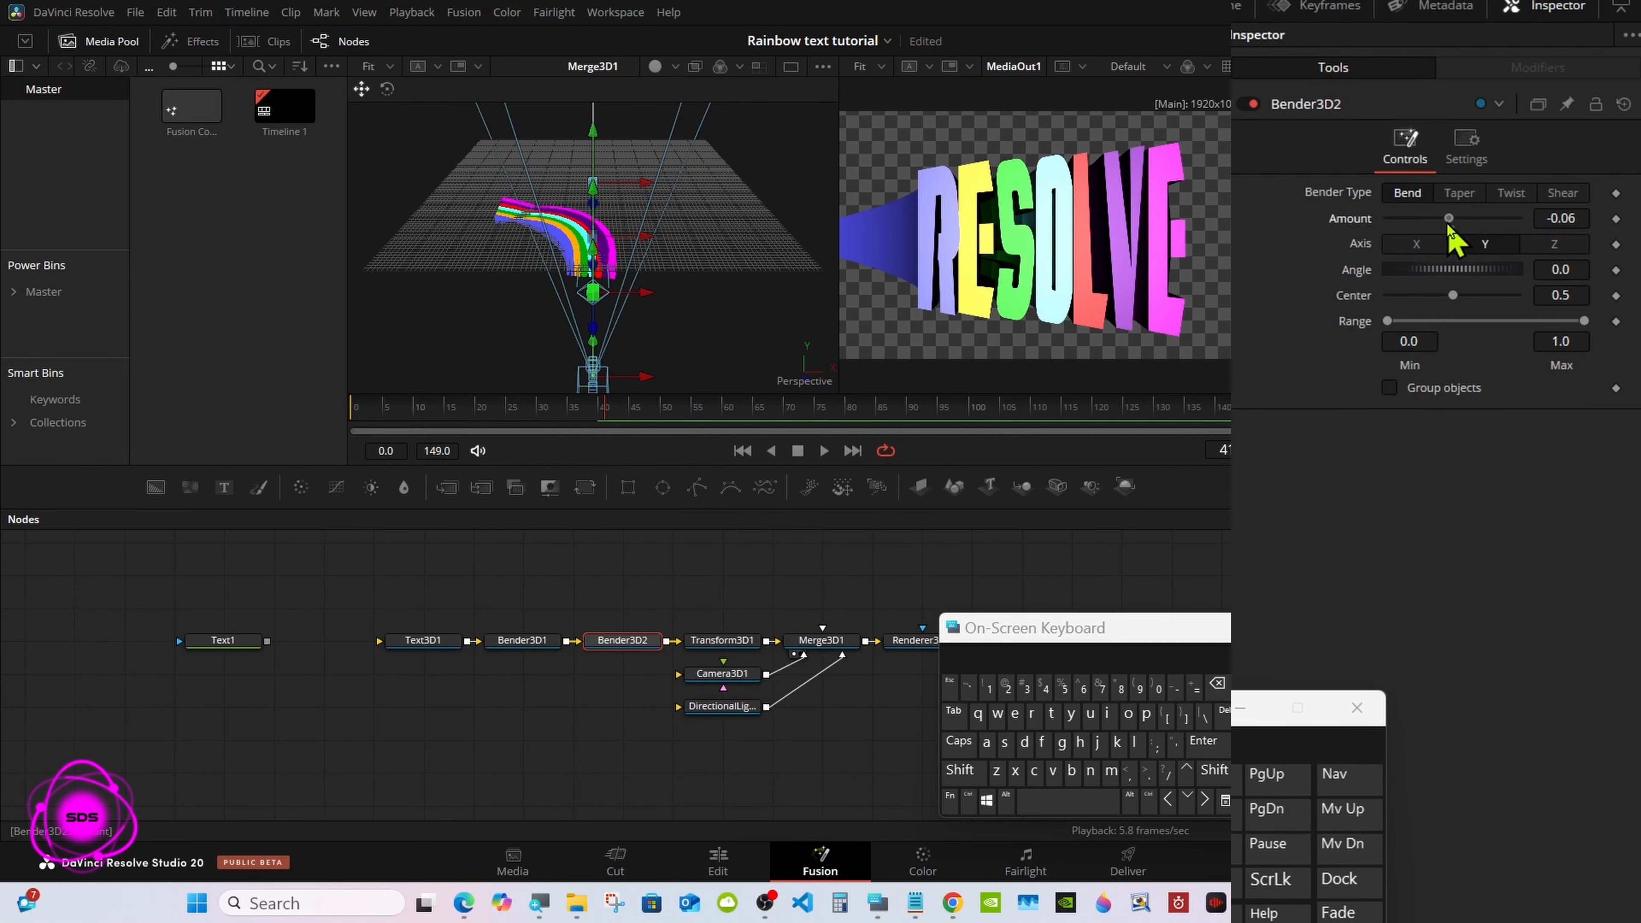
pyautogui.click(1428, 245)
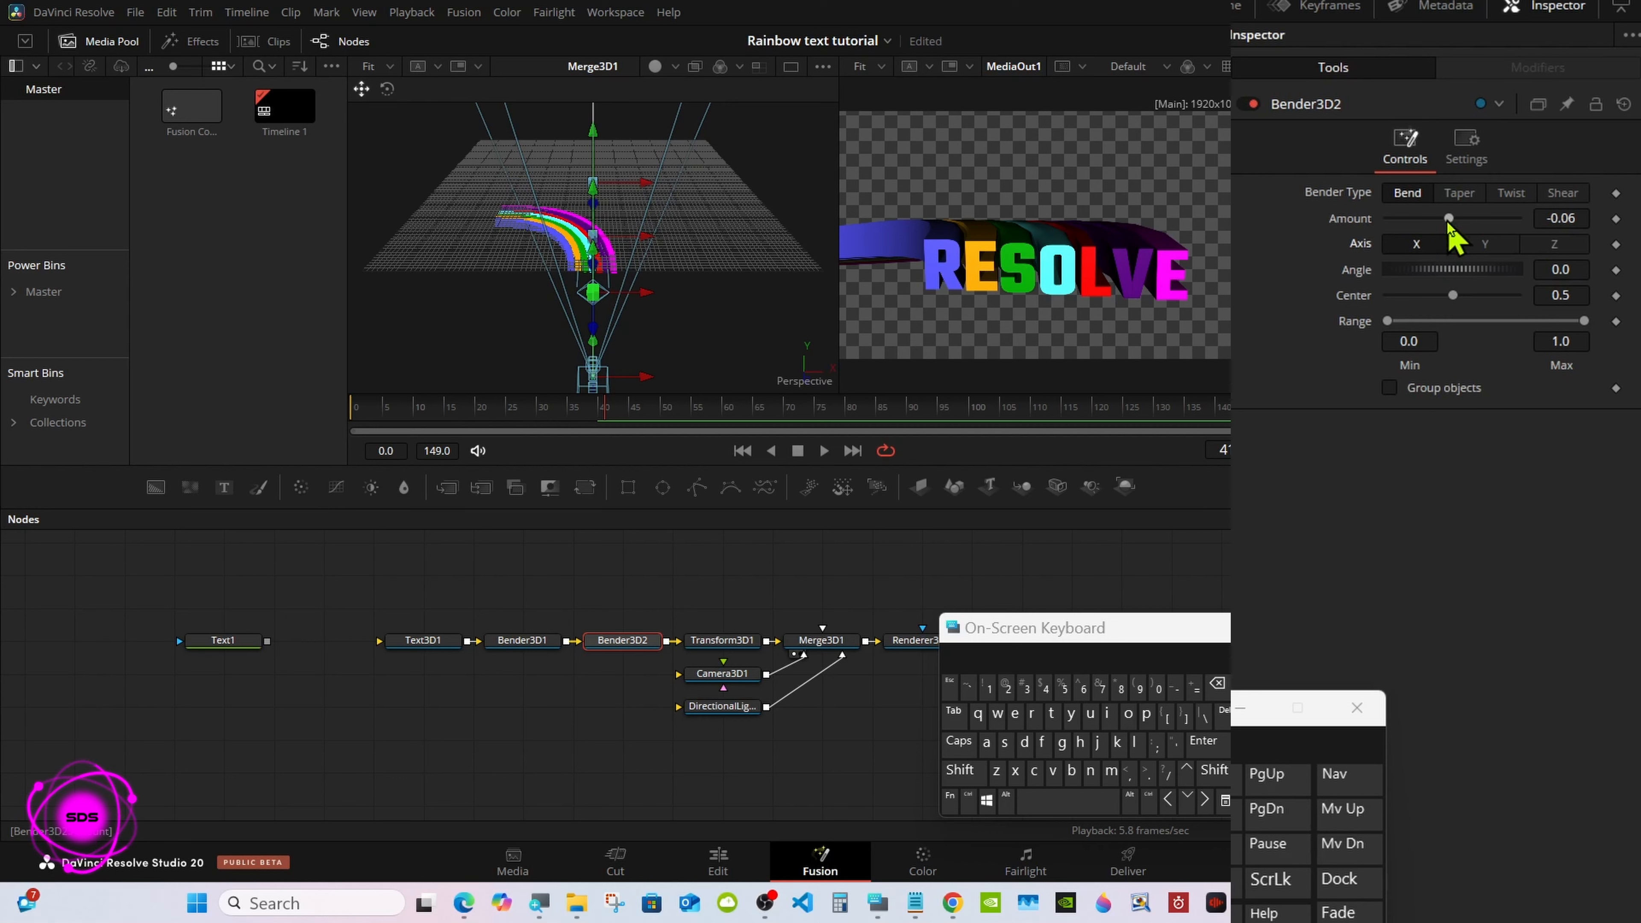
pyautogui.moveTo(1450, 218); pyautogui.dragTo(1442, 219)
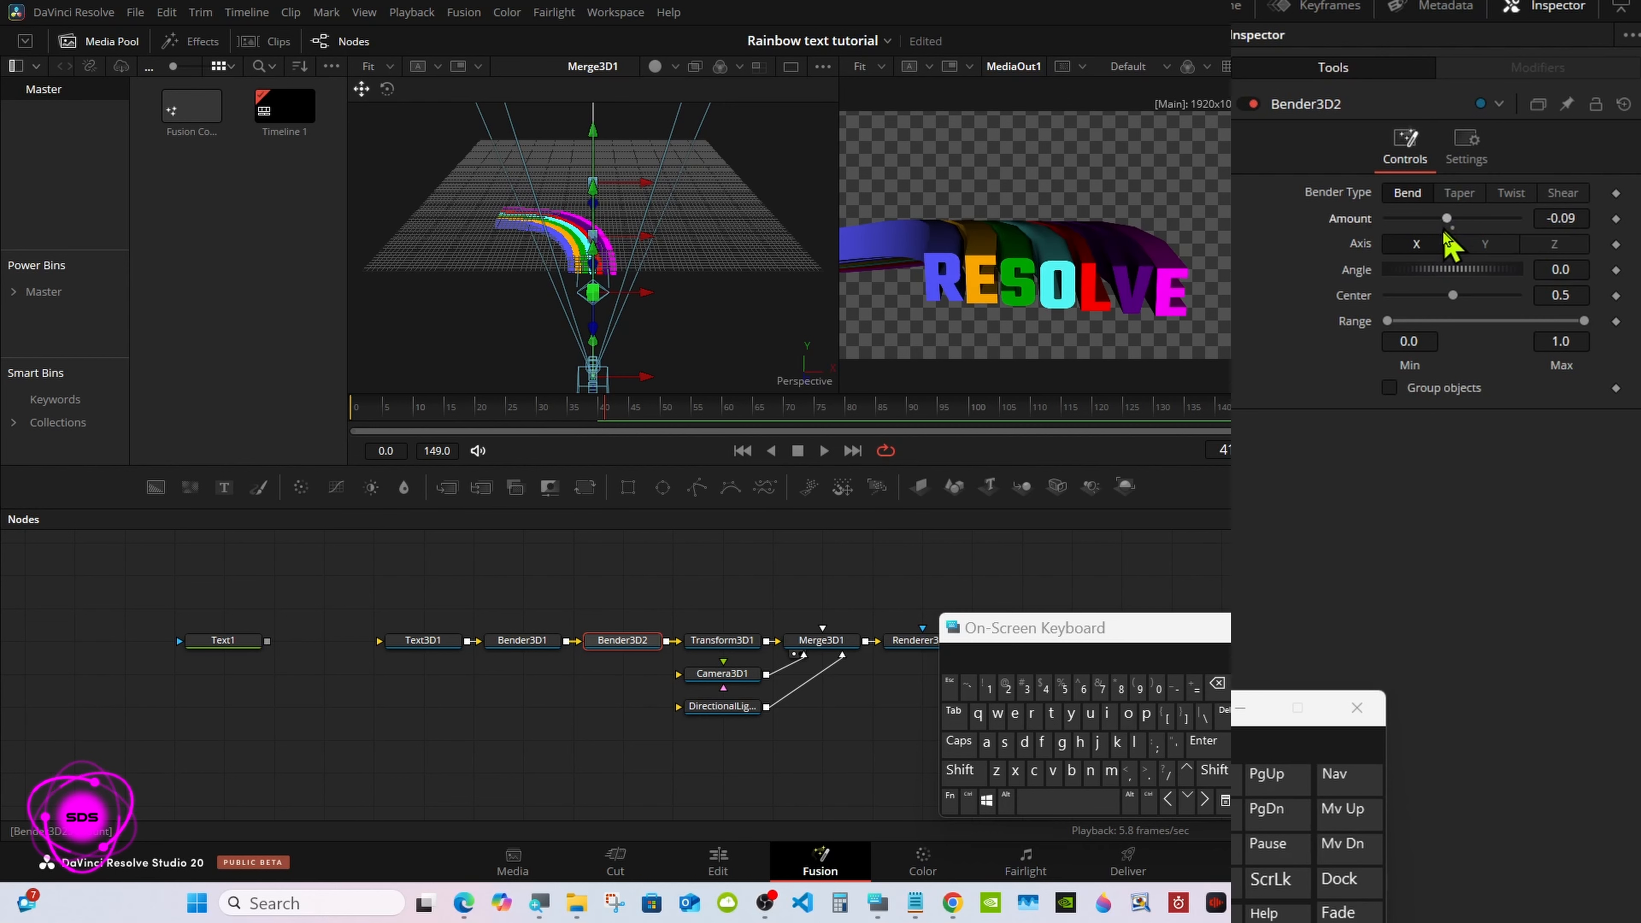
# Step: At frame 0, set Bender3D2's amount to about -0.39 and keyframe it
pyautogui.click(346, 411)
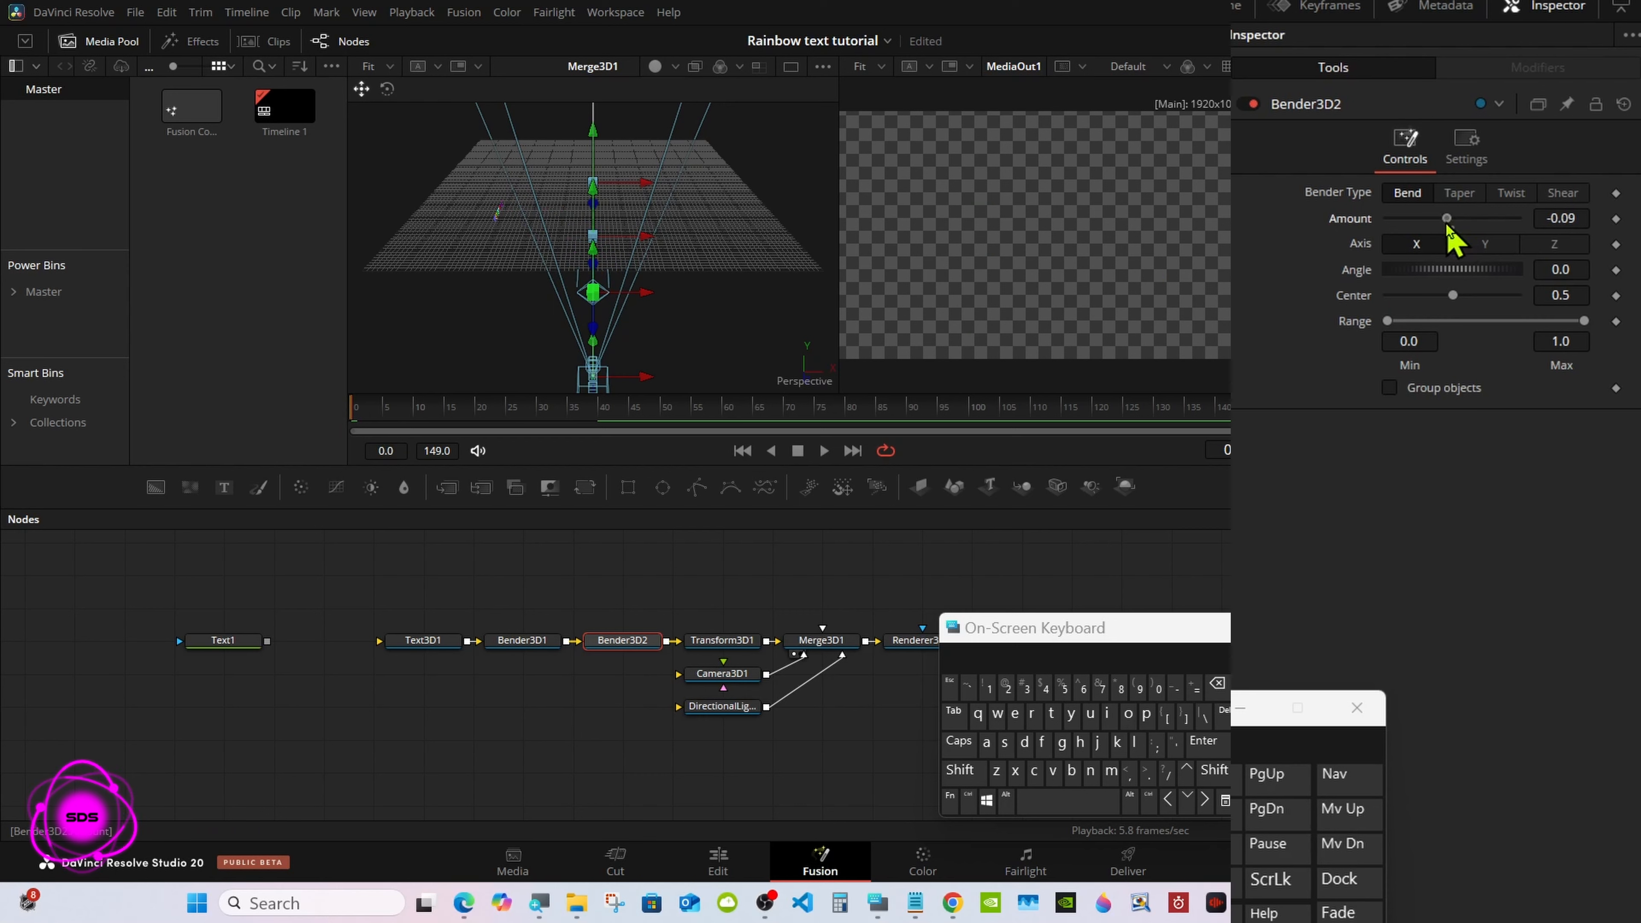
pyautogui.moveTo(1448, 220); pyautogui.dragTo(1430, 220)
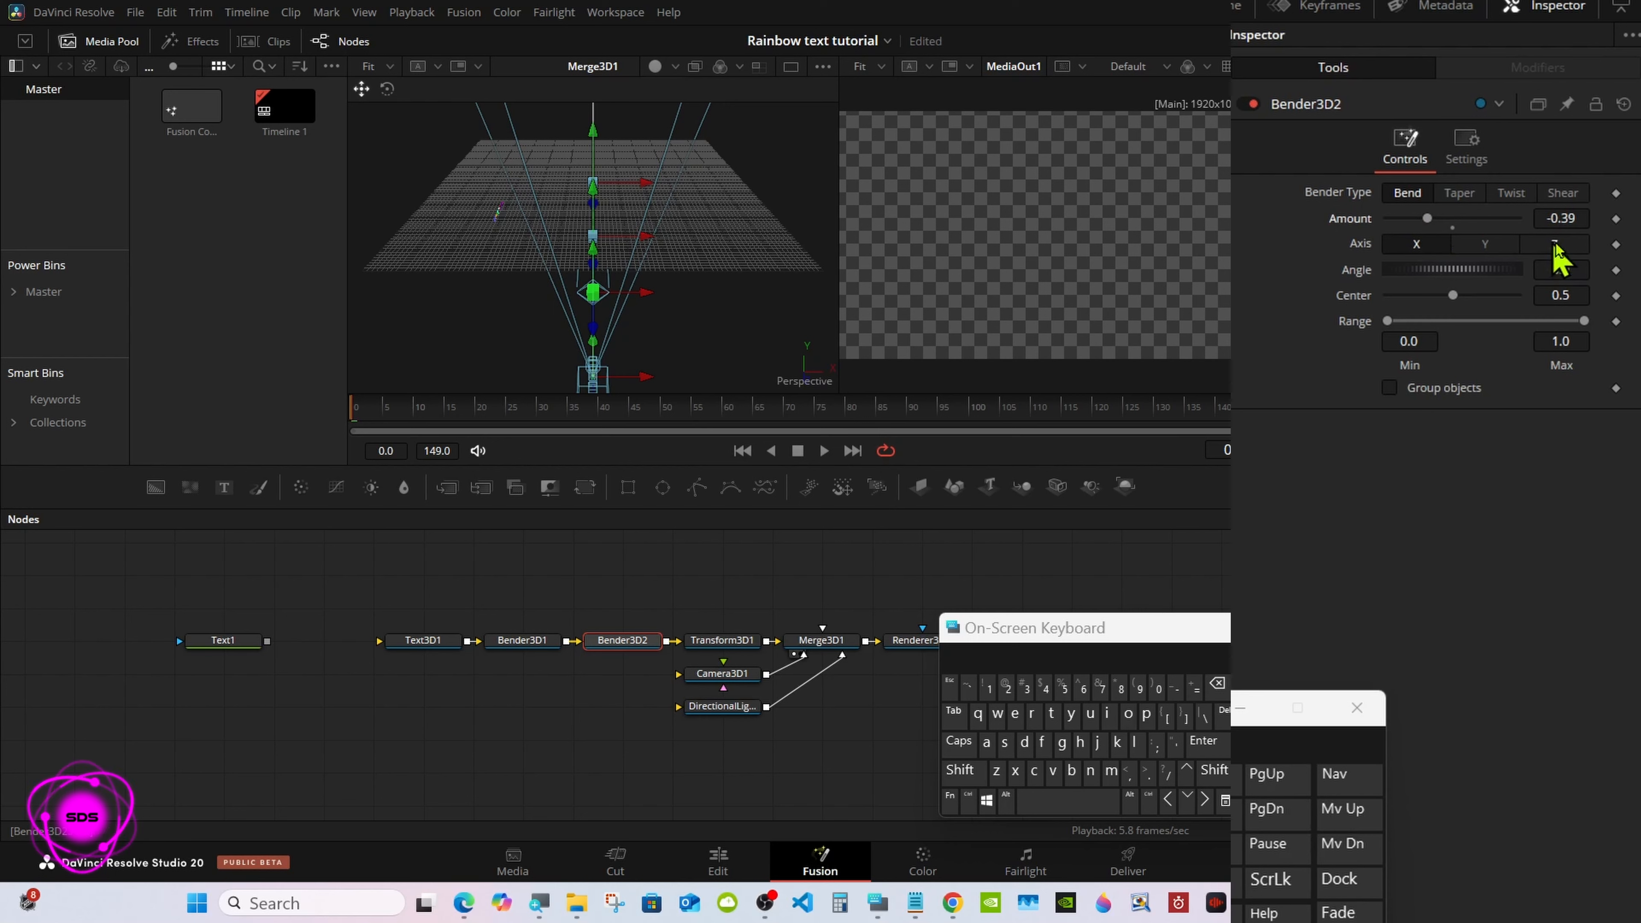
pyautogui.click(1616, 219)
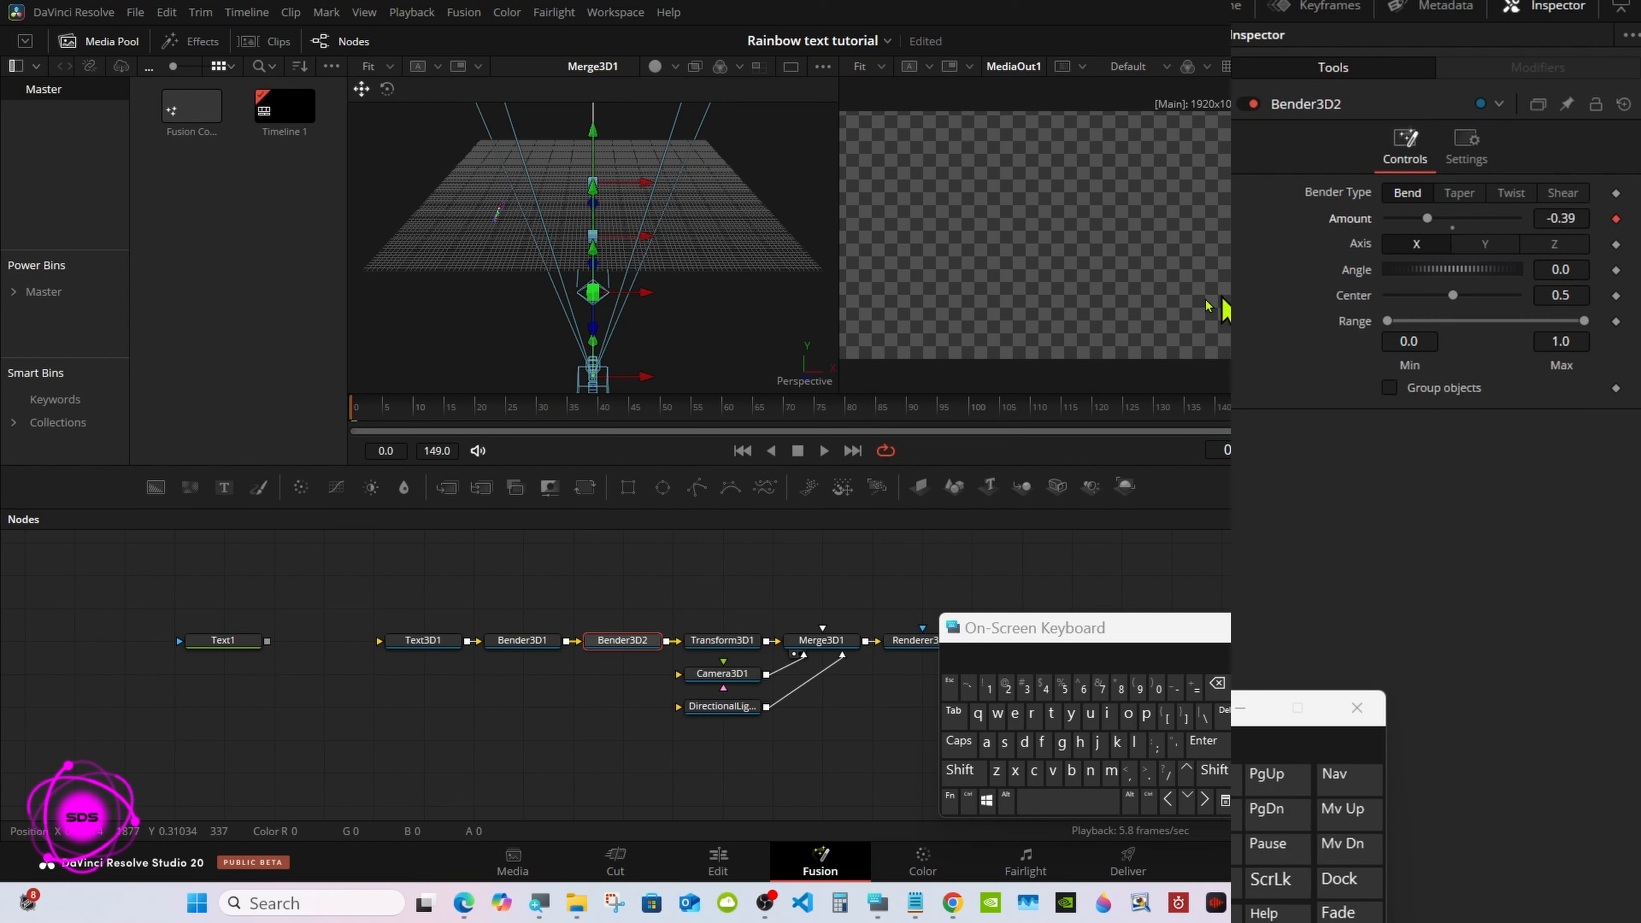
# Step: At frame 40, set Bender3D2's amount to 0.0 as the ending keyframe
pyautogui.moveTo(450, 432); pyautogui.dragTo(604, 432)
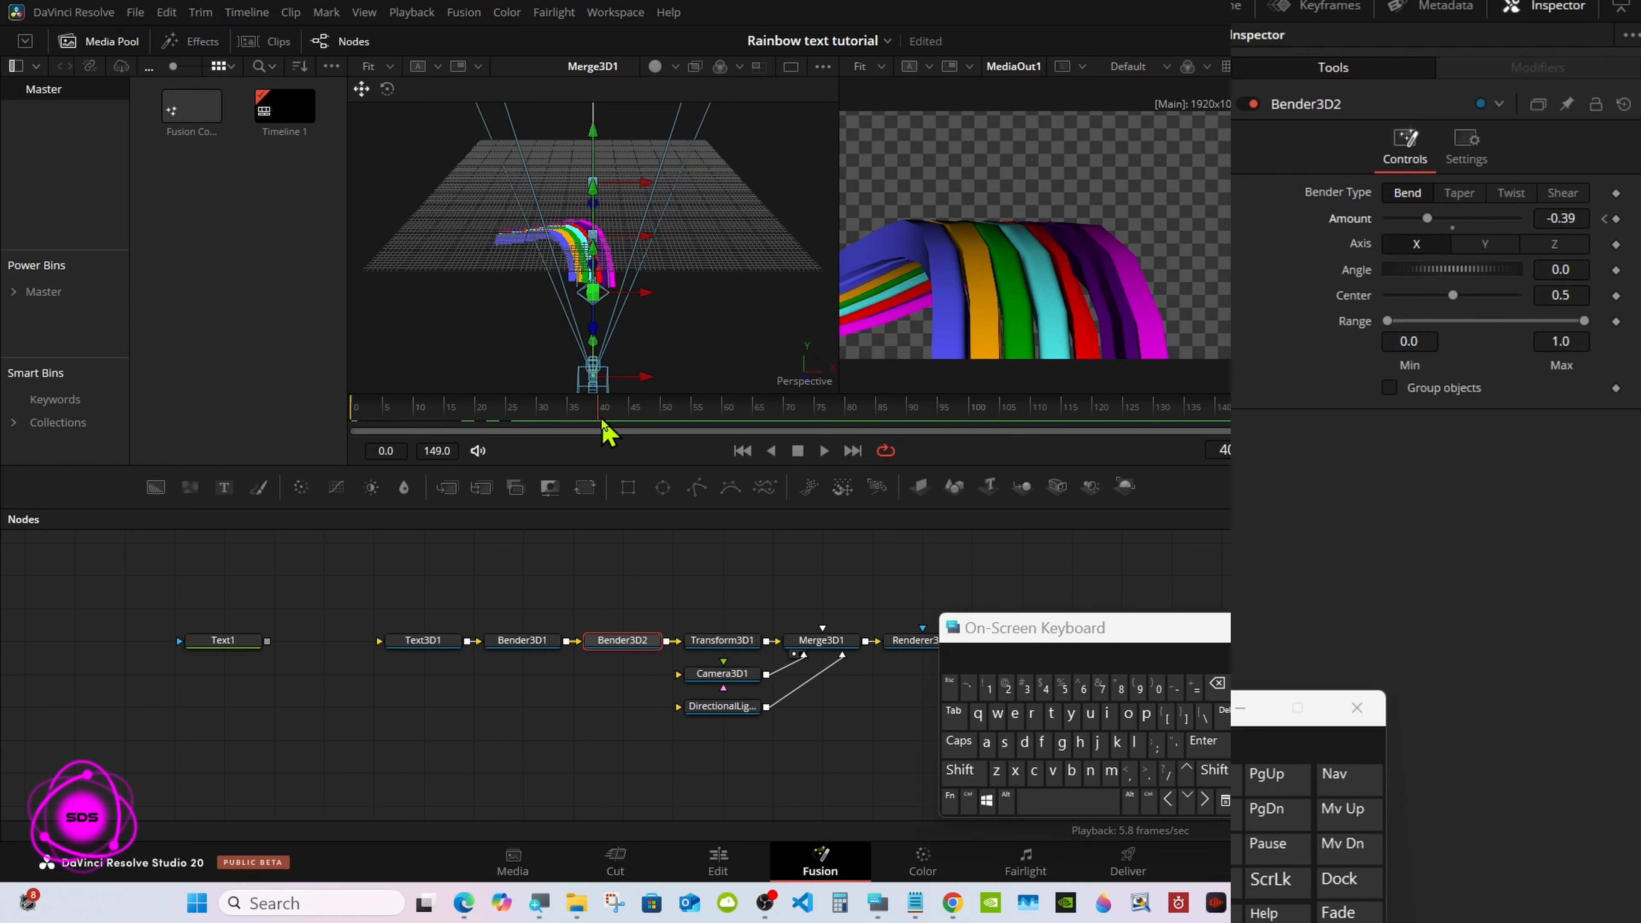
pyautogui.click(1452, 228)
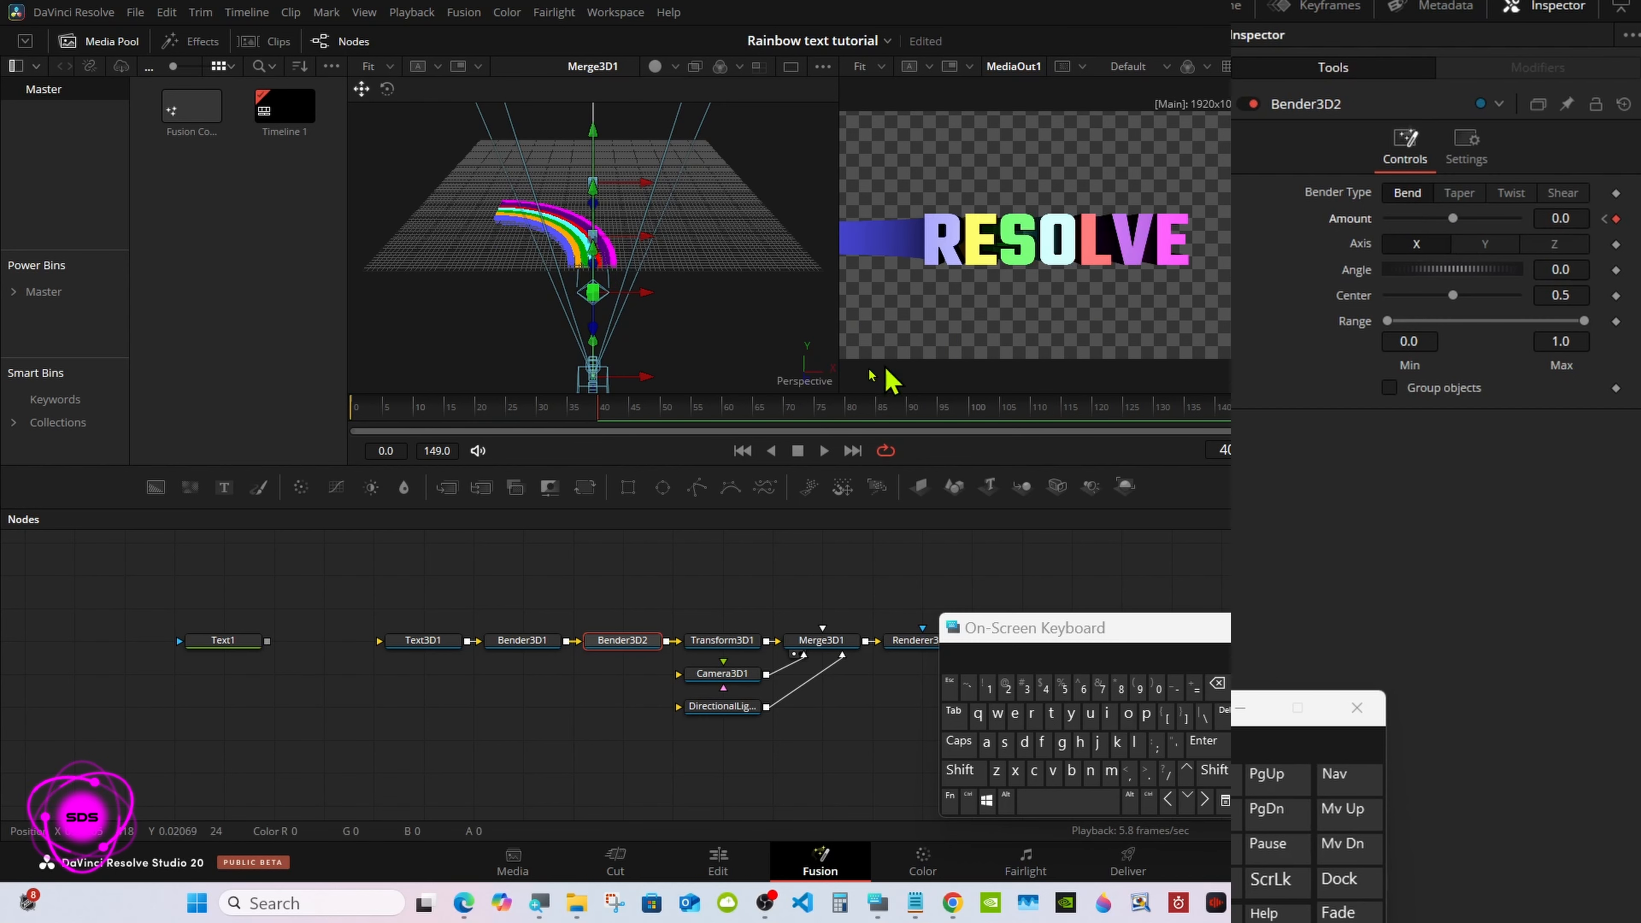
# Step: Enable Group objects on Bender3D2 and scrub the animation from about frame 29 to frame 40 to check the bend
pyautogui.moveTo(566, 429); pyautogui.dragTo(532, 434)
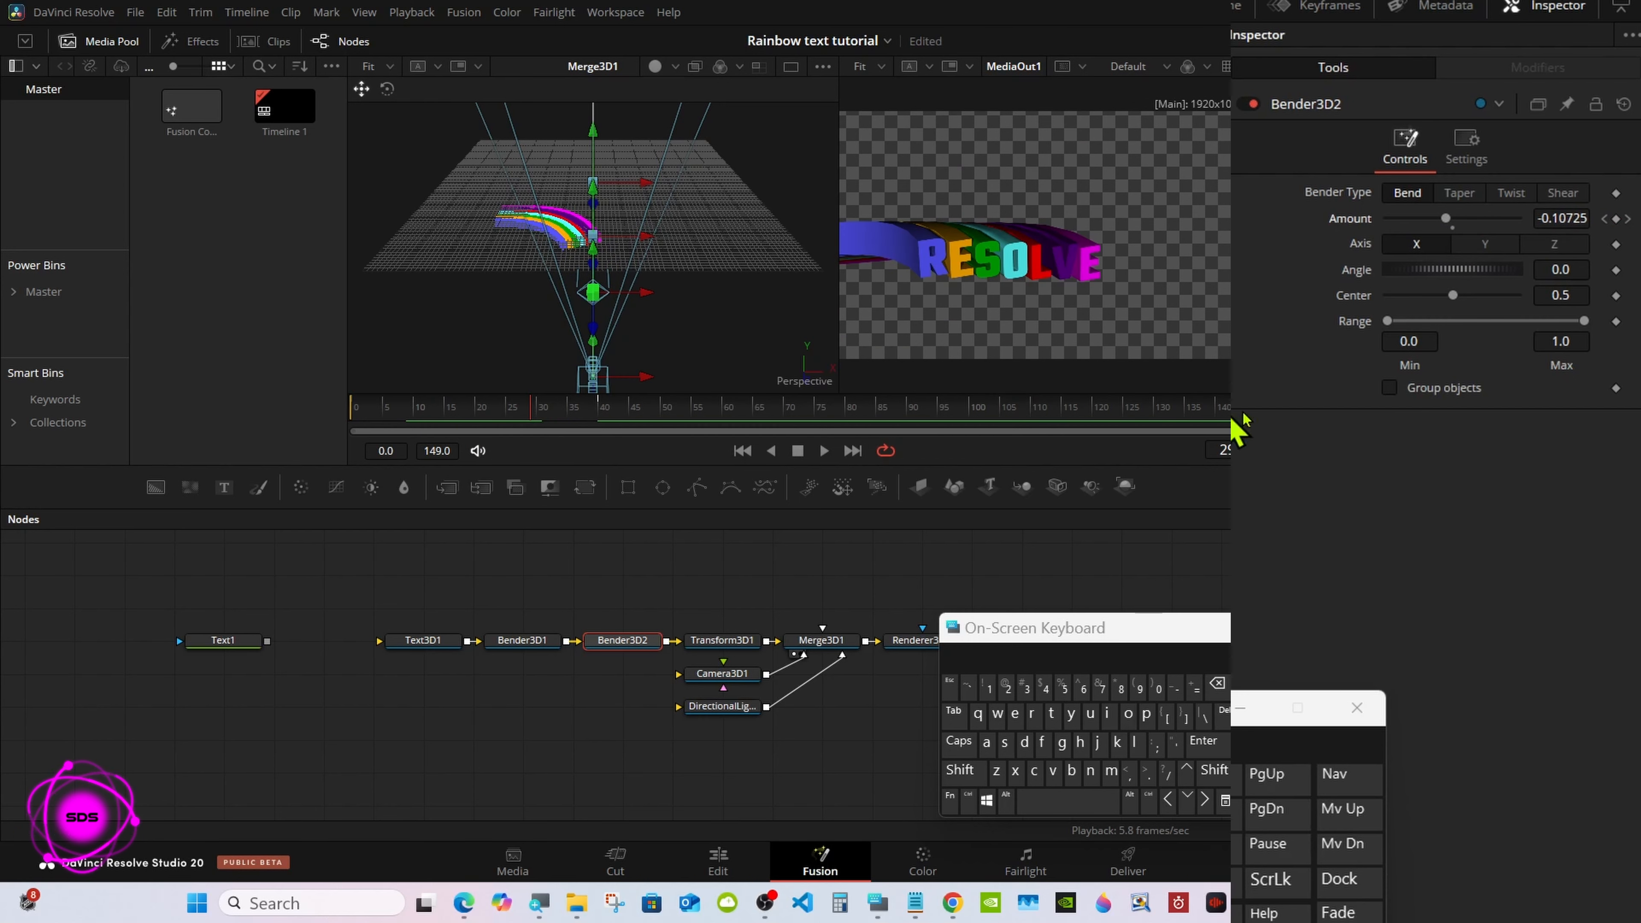
pyautogui.click(1389, 389)
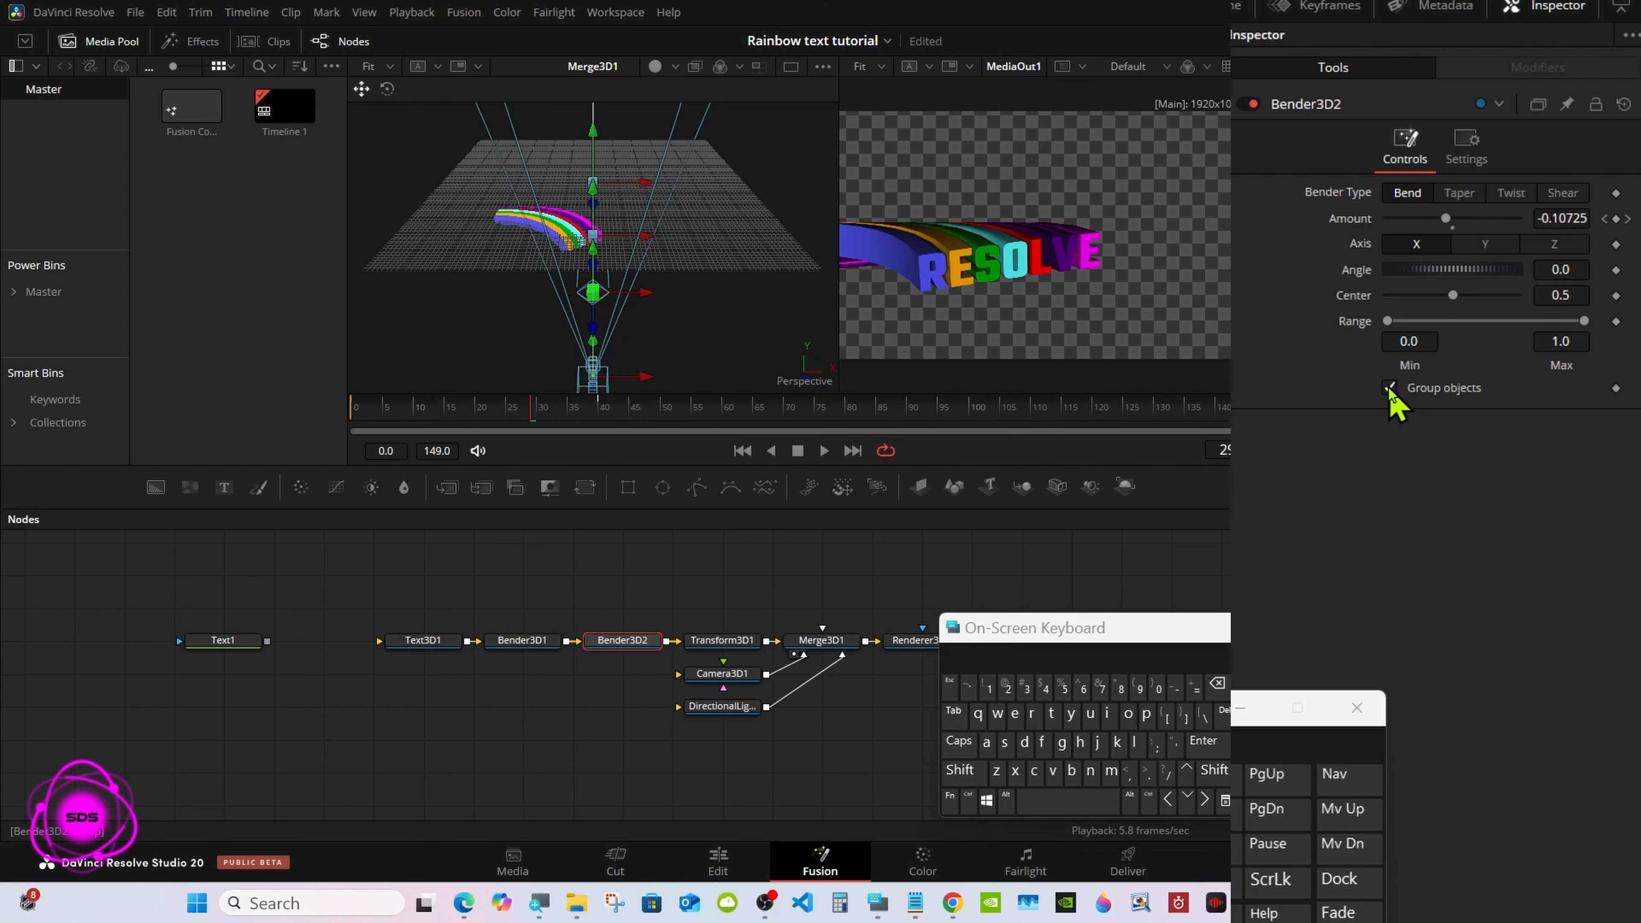
pyautogui.moveTo(466, 415); pyautogui.dragTo(603, 419)
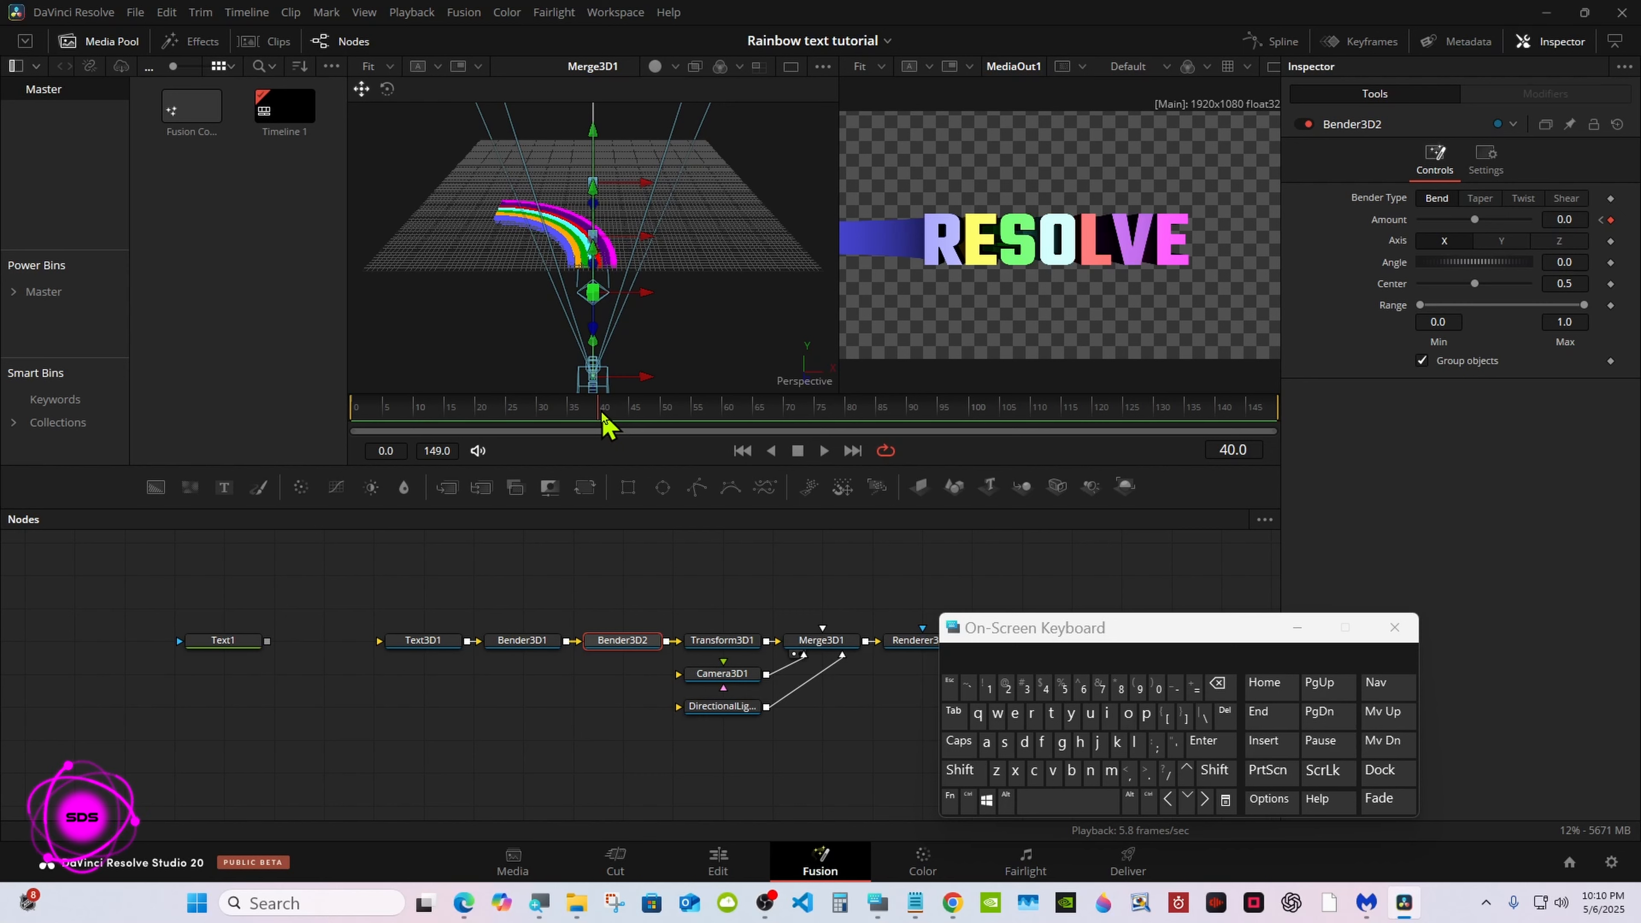
# Step: At frame 50, add hold keyframes for the bend amounts of Bender3D2 and Bender3D1
pyautogui.moveTo(624, 414); pyautogui.dragTo(656, 415)
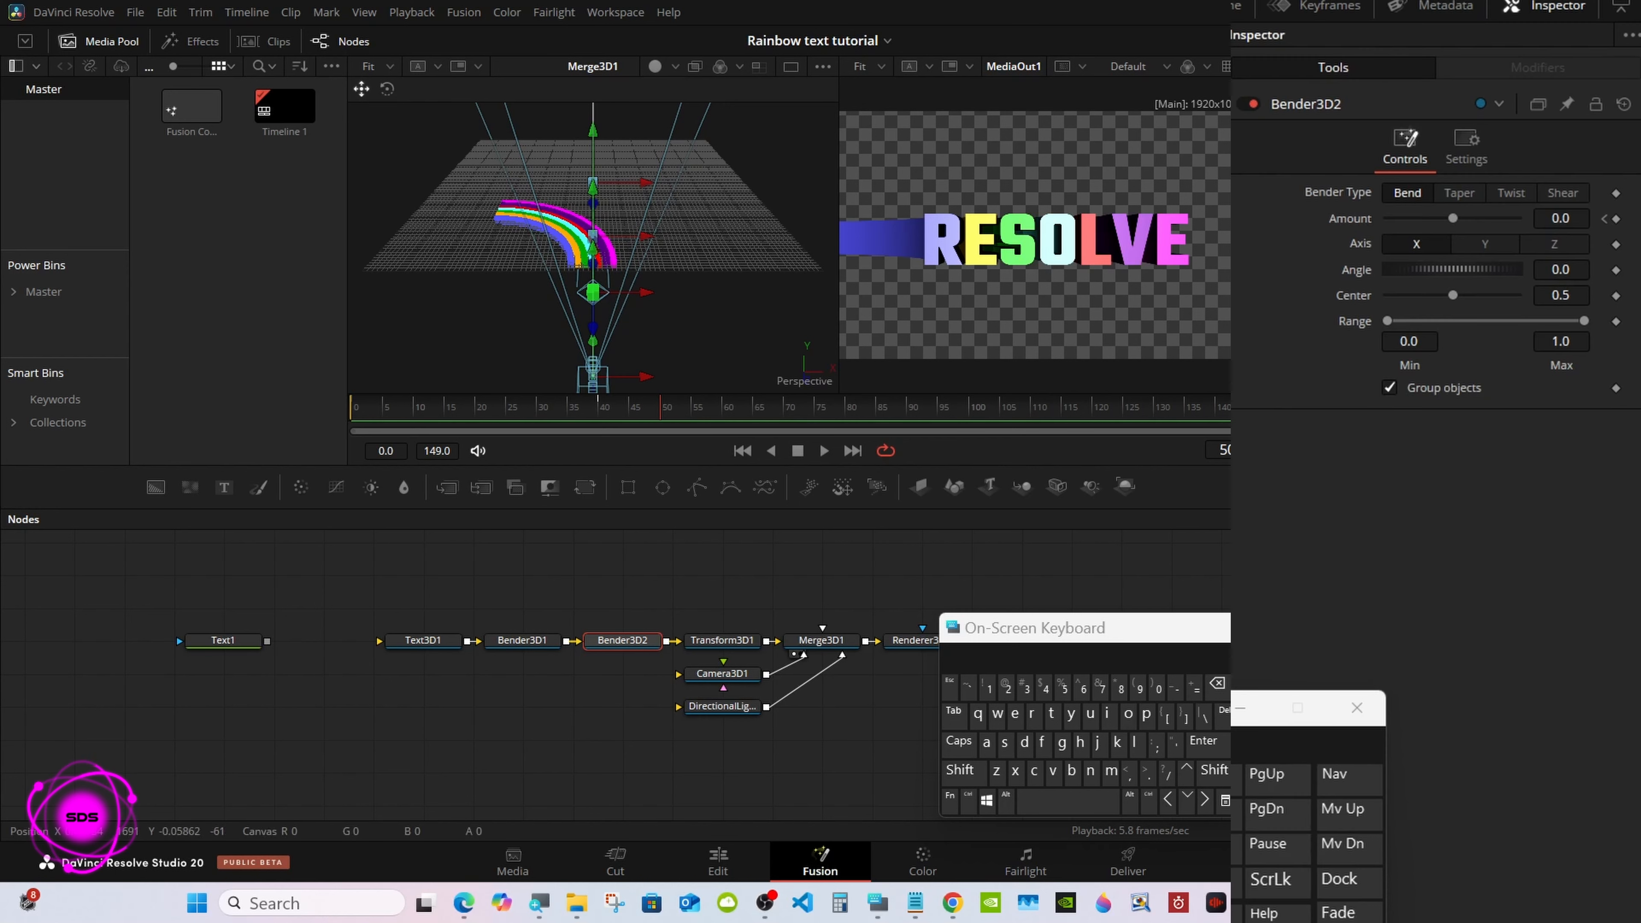
pyautogui.click(1616, 219)
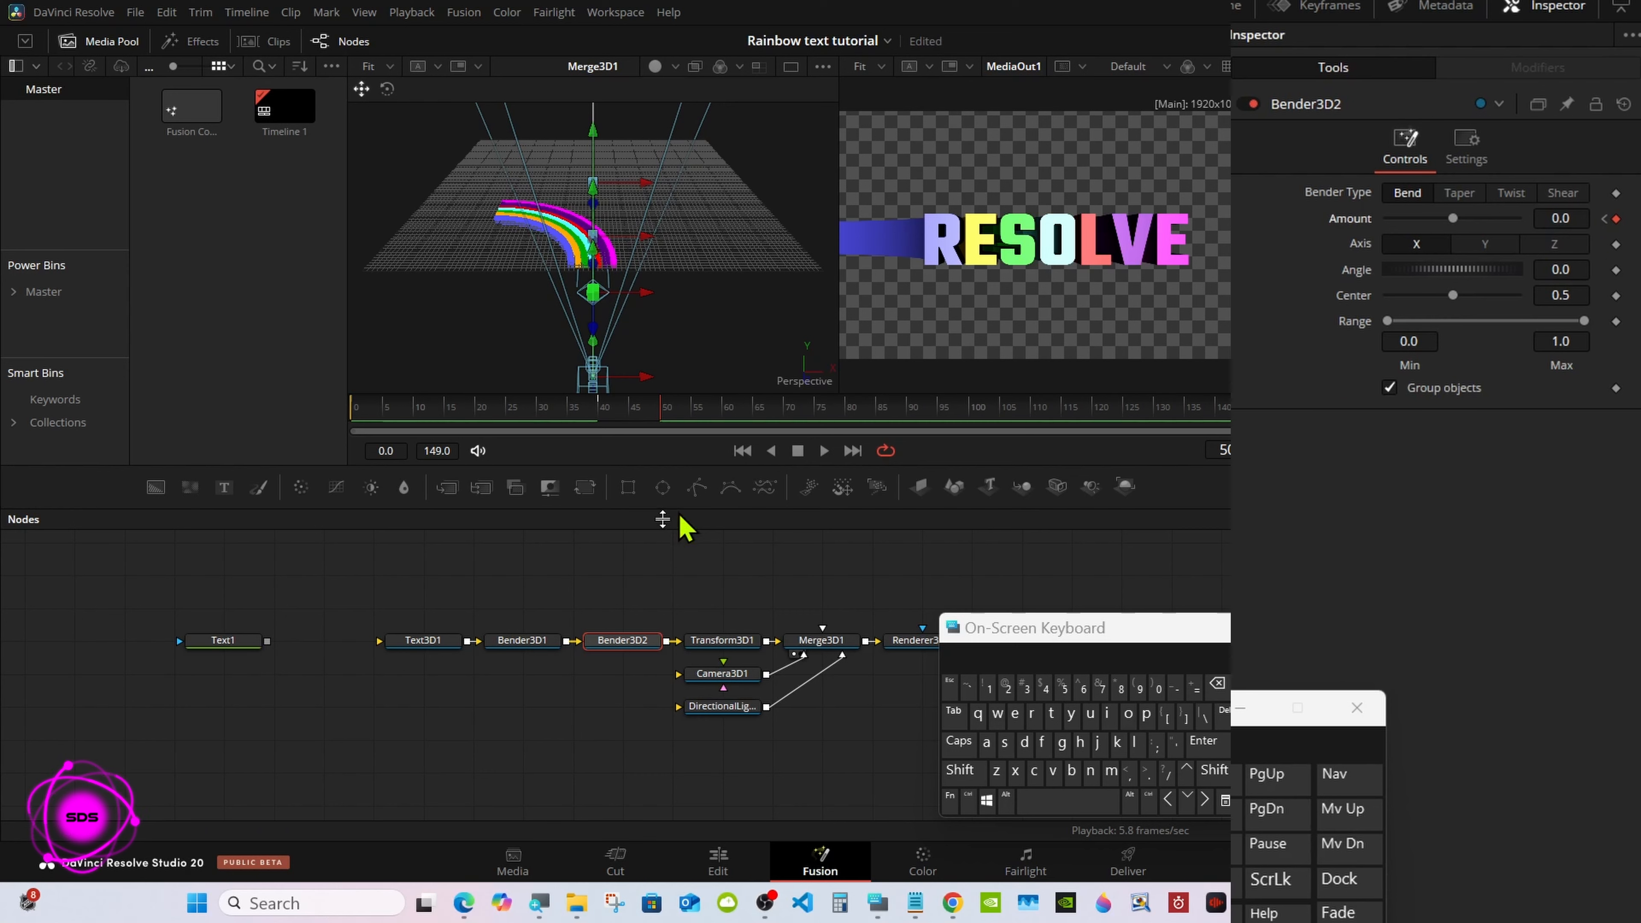
pyautogui.click(518, 642)
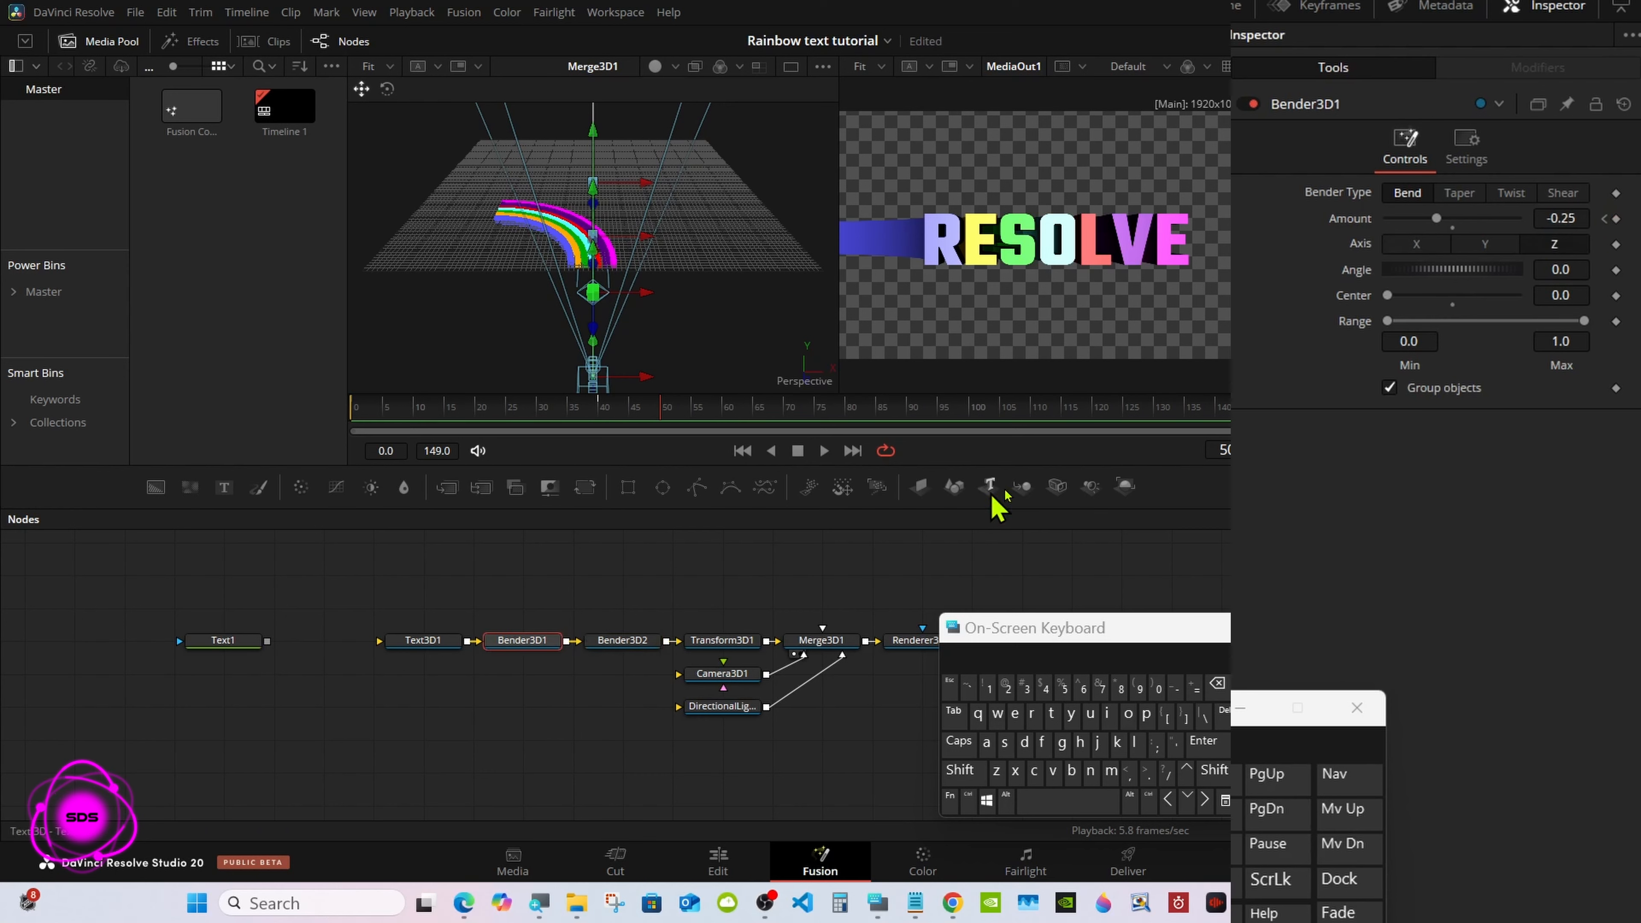
pyautogui.click(1616, 220)
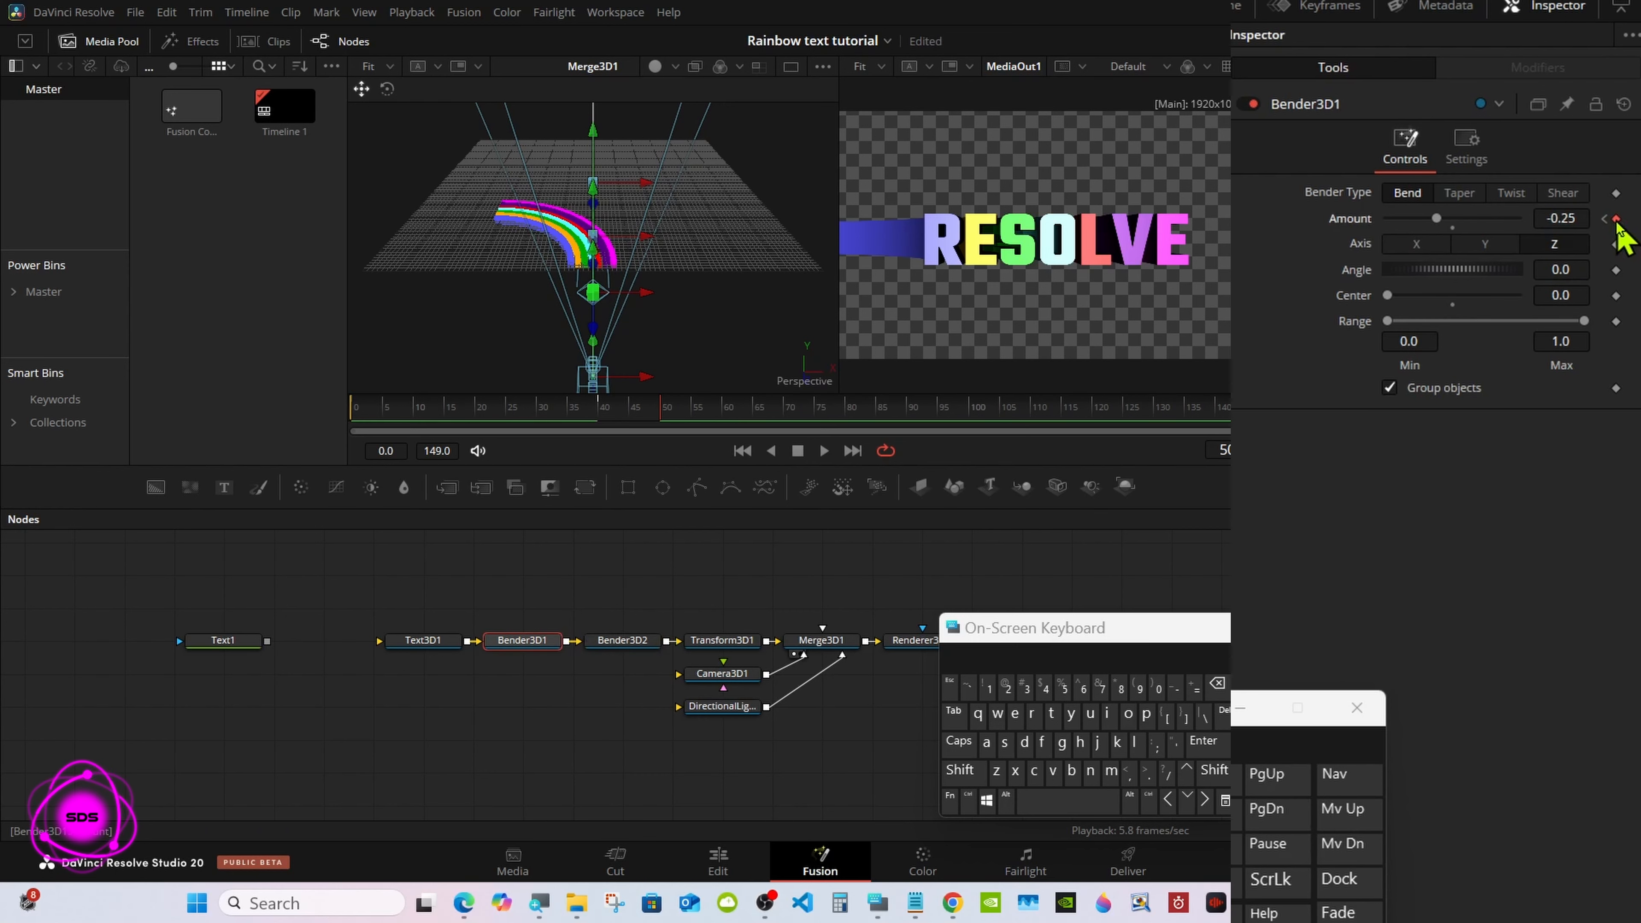
# Step: Add a hold keyframe for Text3D1's extrusion depth at frame 50
pyautogui.click(443, 643)
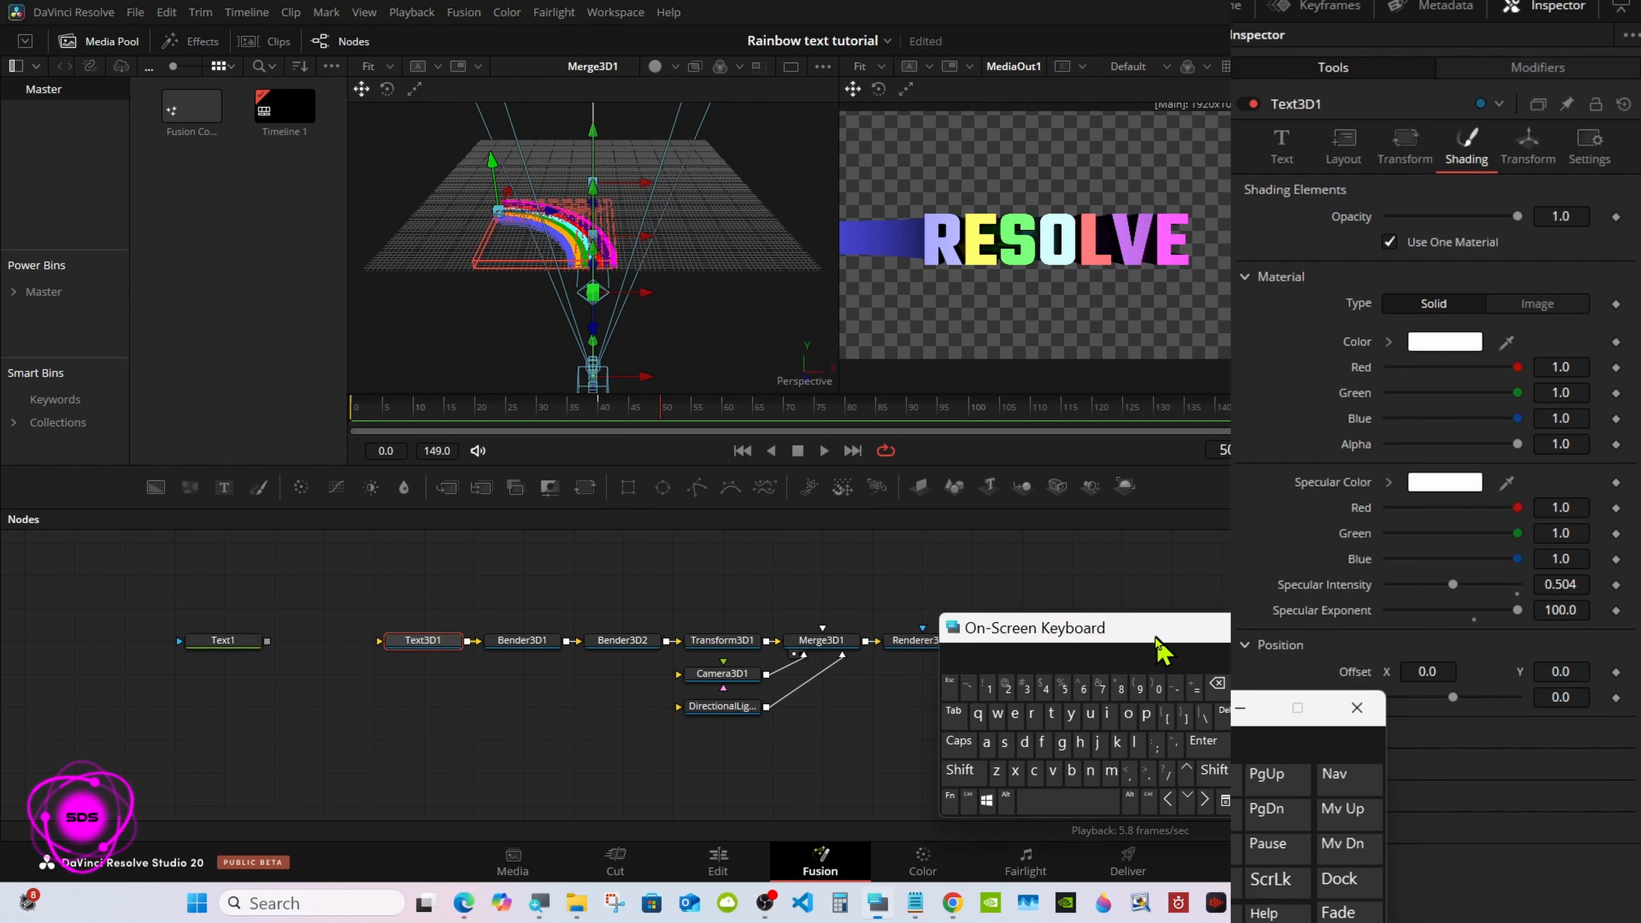
pyautogui.moveTo(1157, 630); pyautogui.dragTo(846, 676)
pyautogui.click(1281, 147)
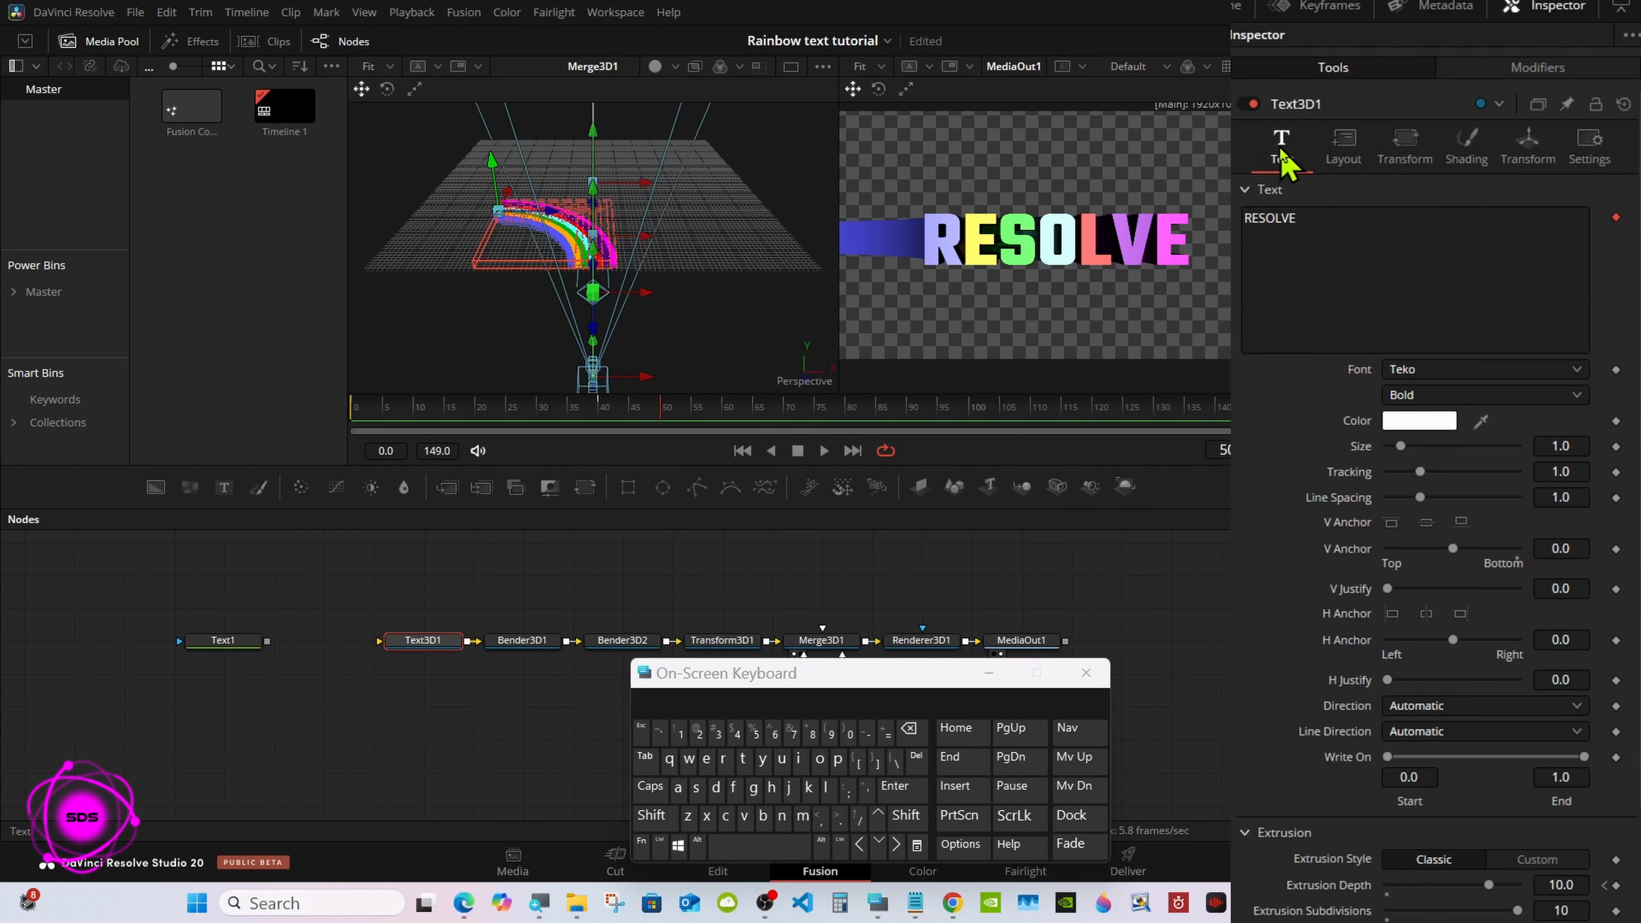
pyautogui.scroll(-2, 1634, 647)
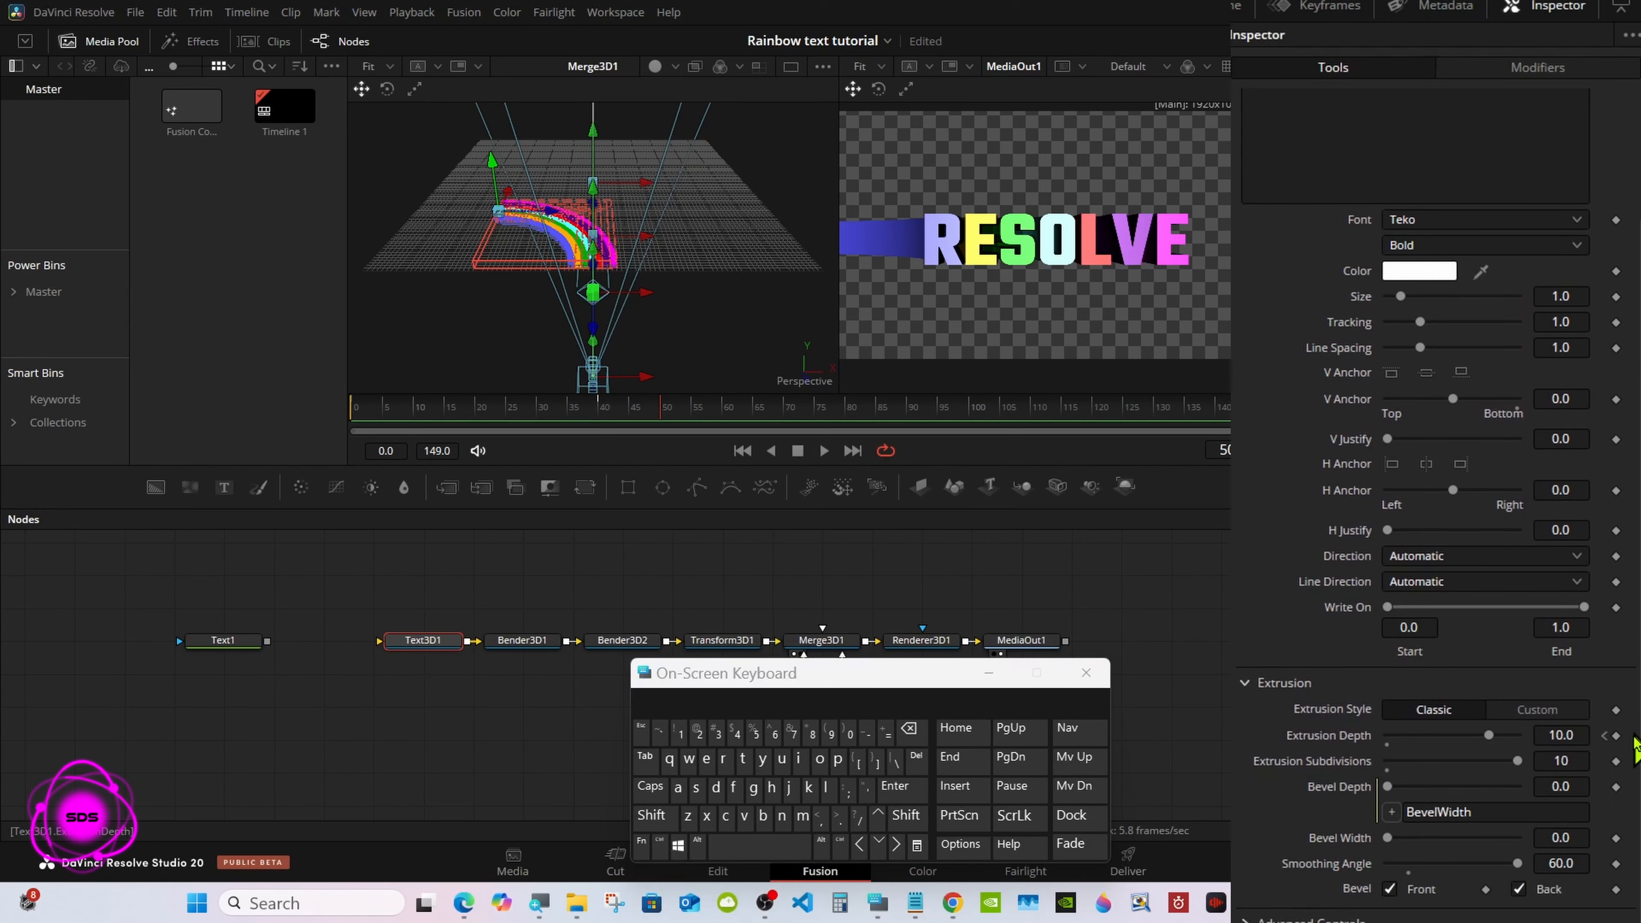
pyautogui.click(1617, 737)
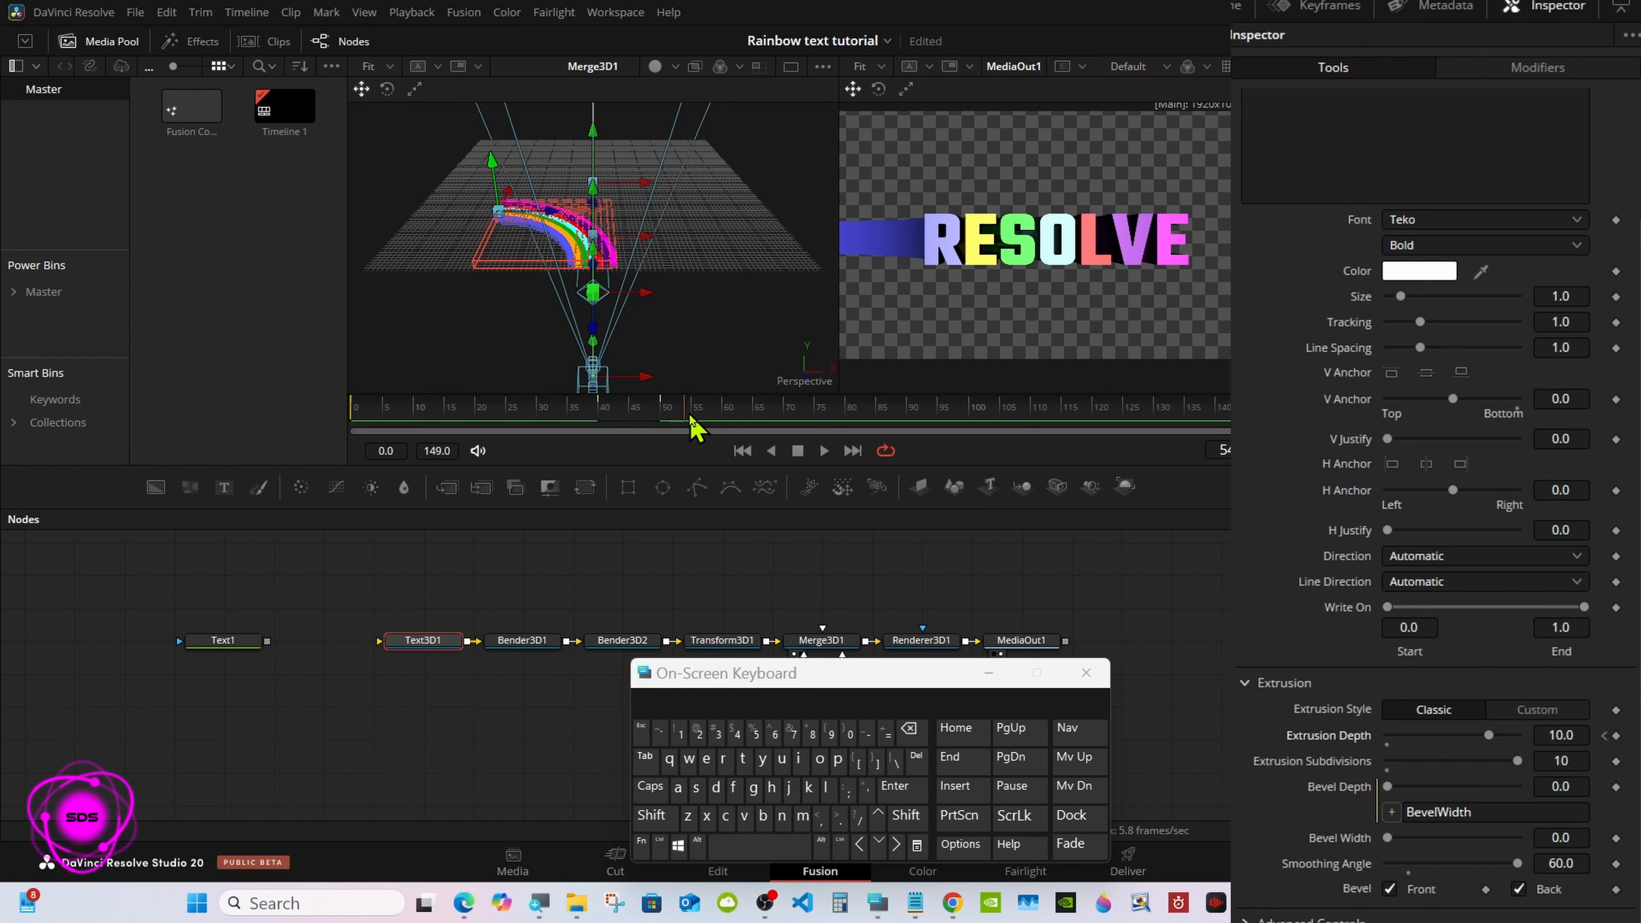
# Step: At frame 90, set Text3D1's extrusion depth to 0.0 and Bender3D1's amount to 0.0
pyautogui.moveTo(690, 426); pyautogui.dragTo(829, 428)
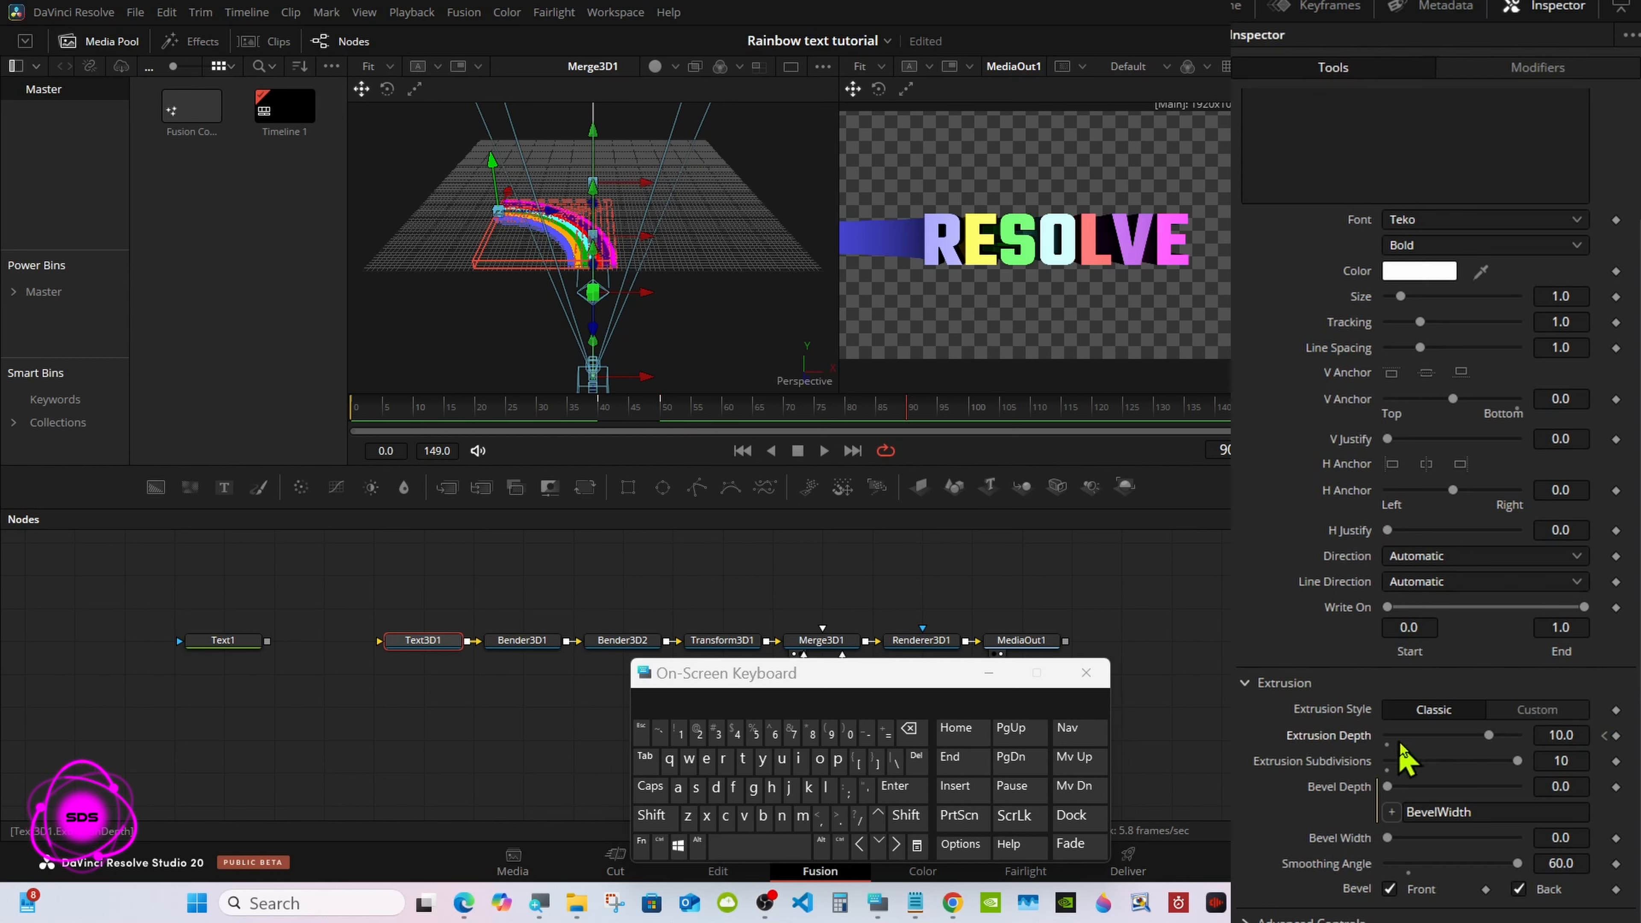
pyautogui.moveTo(1394, 743); pyautogui.dragTo(1374, 745)
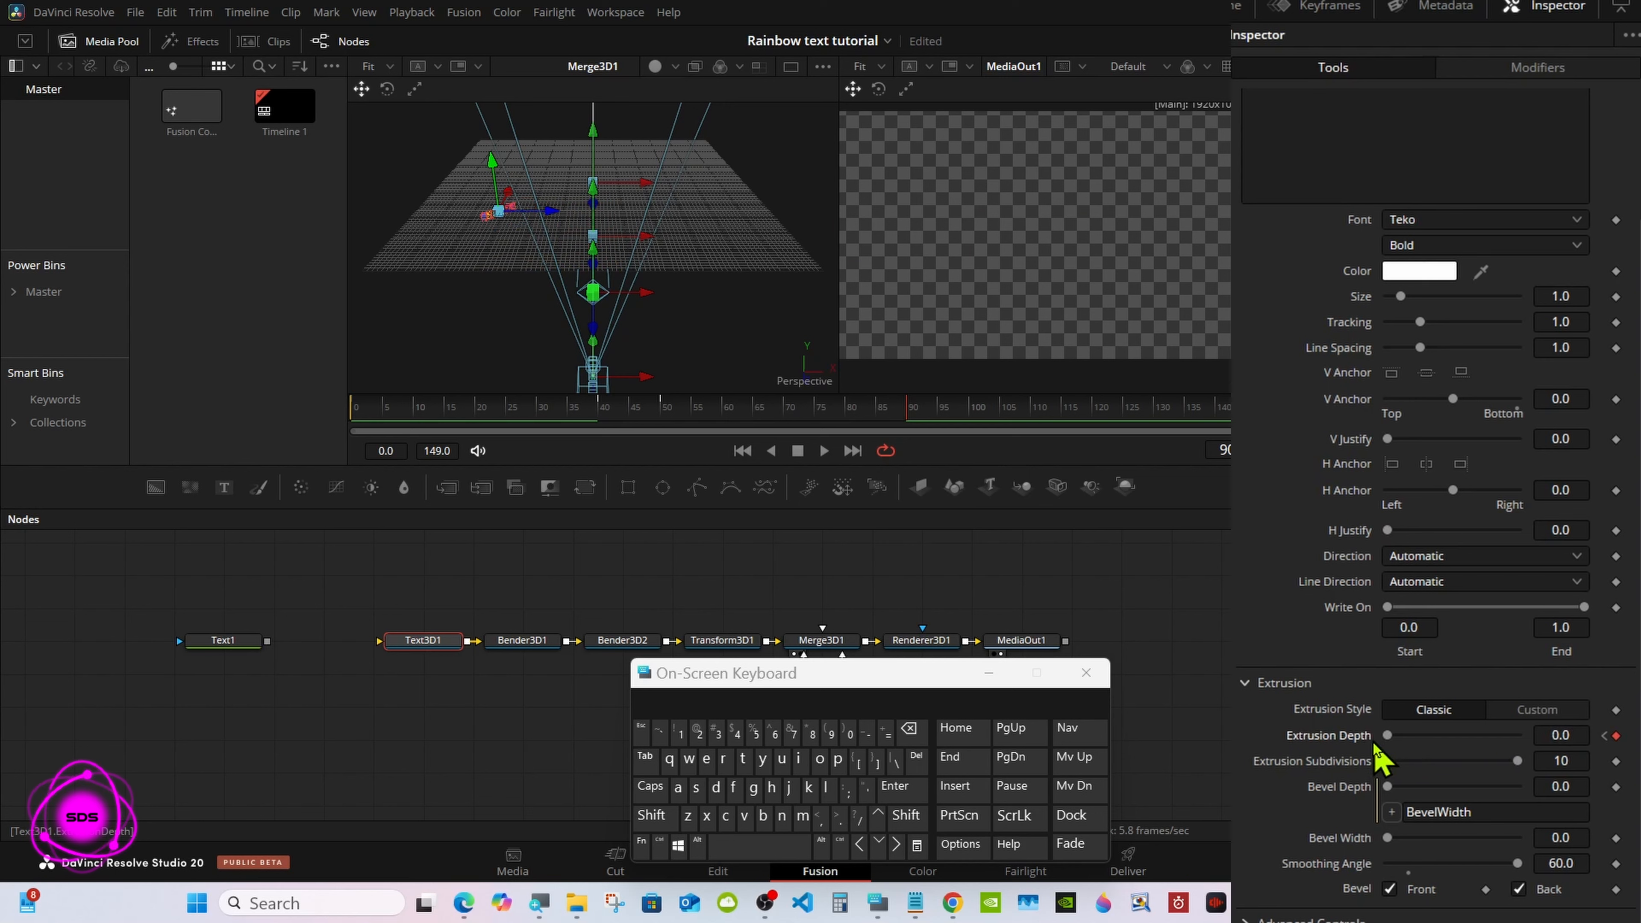
pyautogui.click(517, 646)
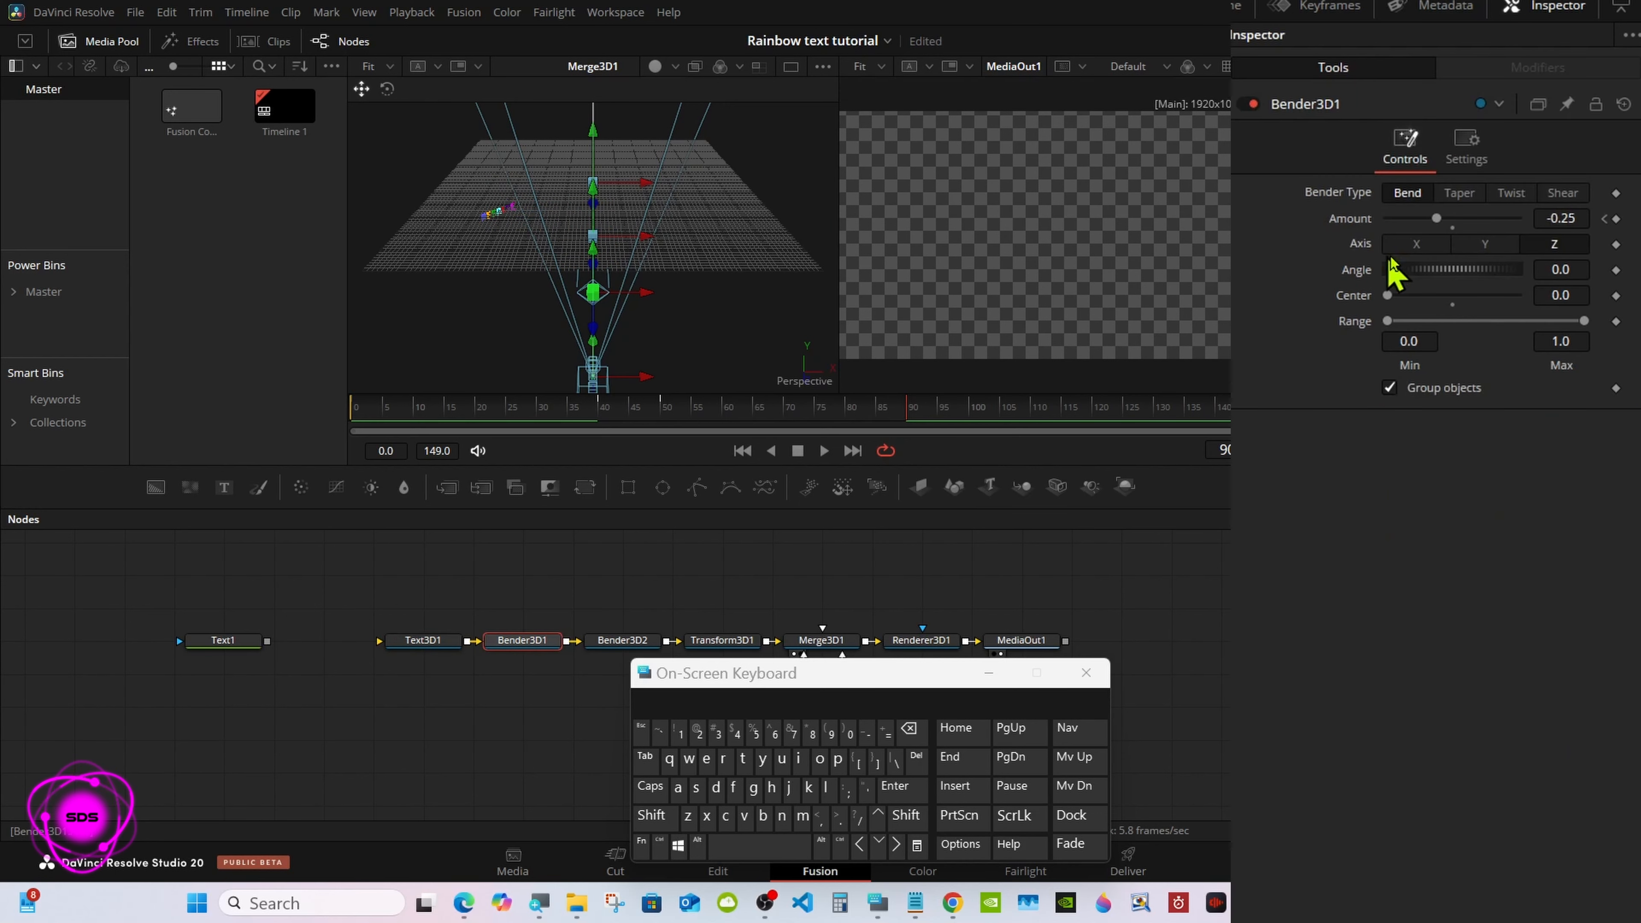
pyautogui.click(1454, 231)
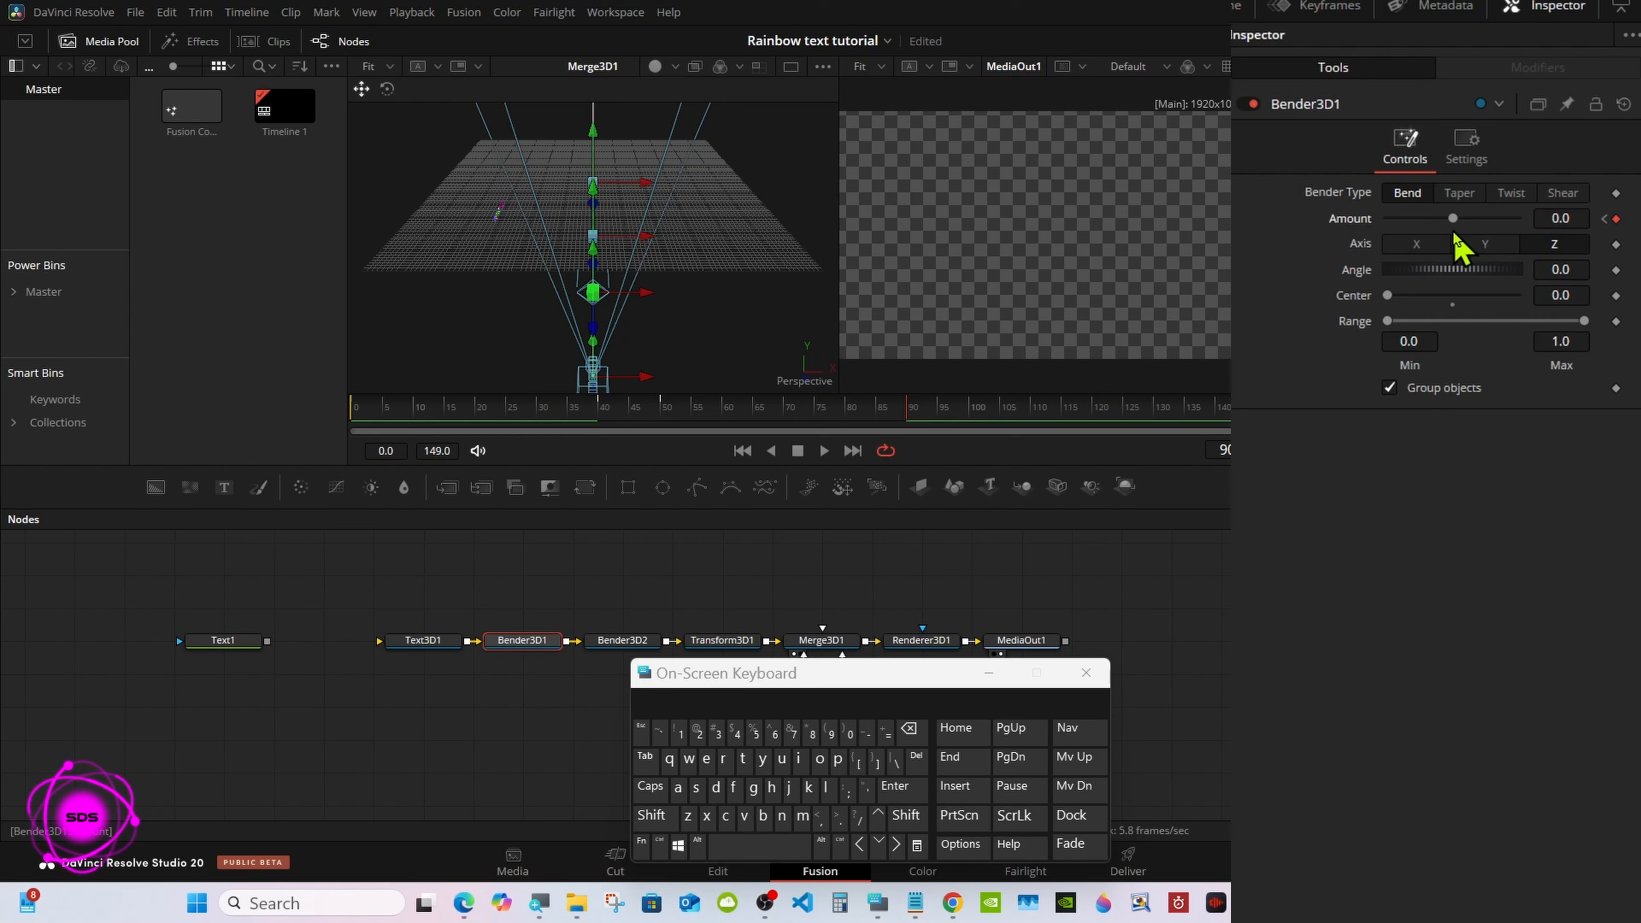
# Step: Key Bender3D2's amount at frame 50, and set it to about -0.41 at frame 90
pyautogui.click(644, 644)
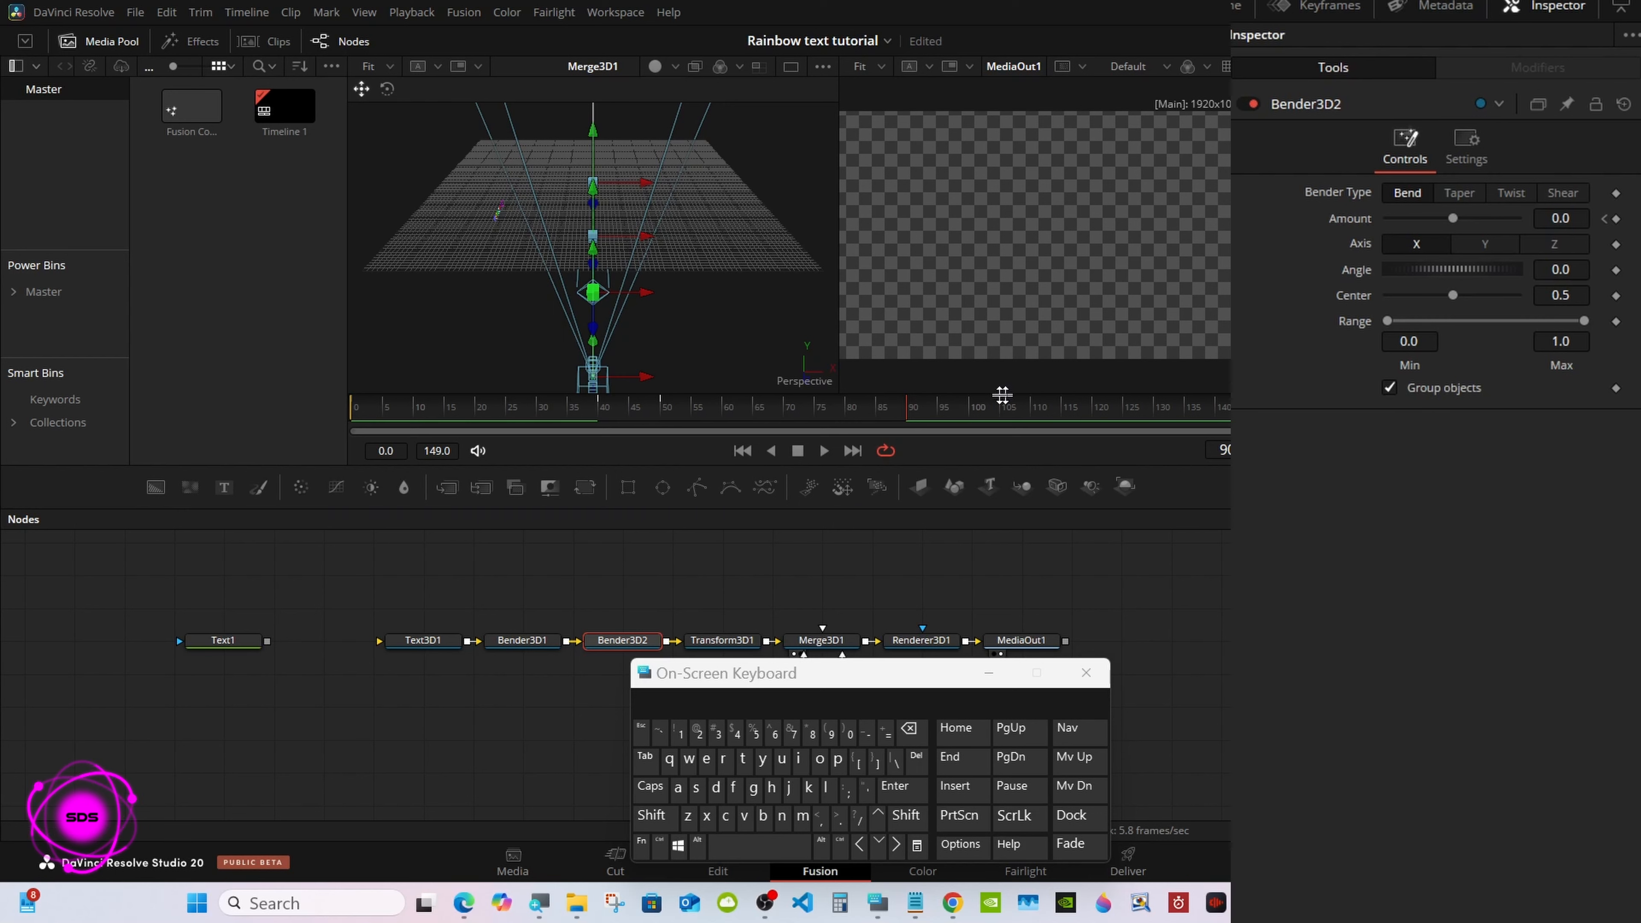
pyautogui.moveTo(911, 428); pyautogui.dragTo(765, 430)
pyautogui.click(1614, 219)
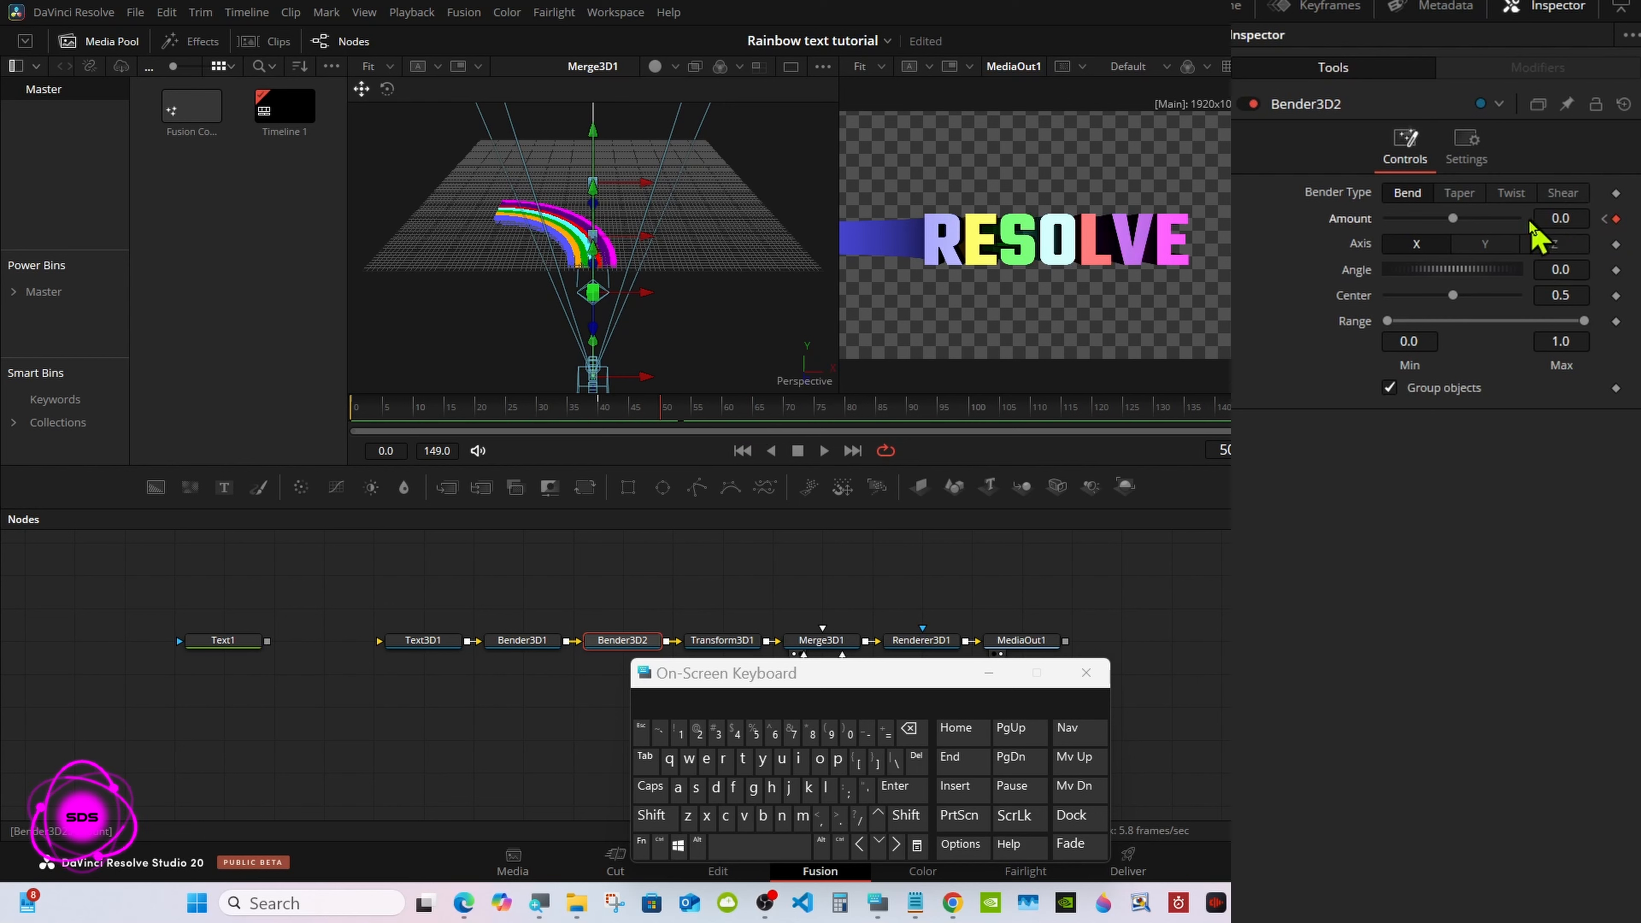
pyautogui.click(989, 674)
pyautogui.moveTo(605, 414); pyautogui.dragTo(908, 427)
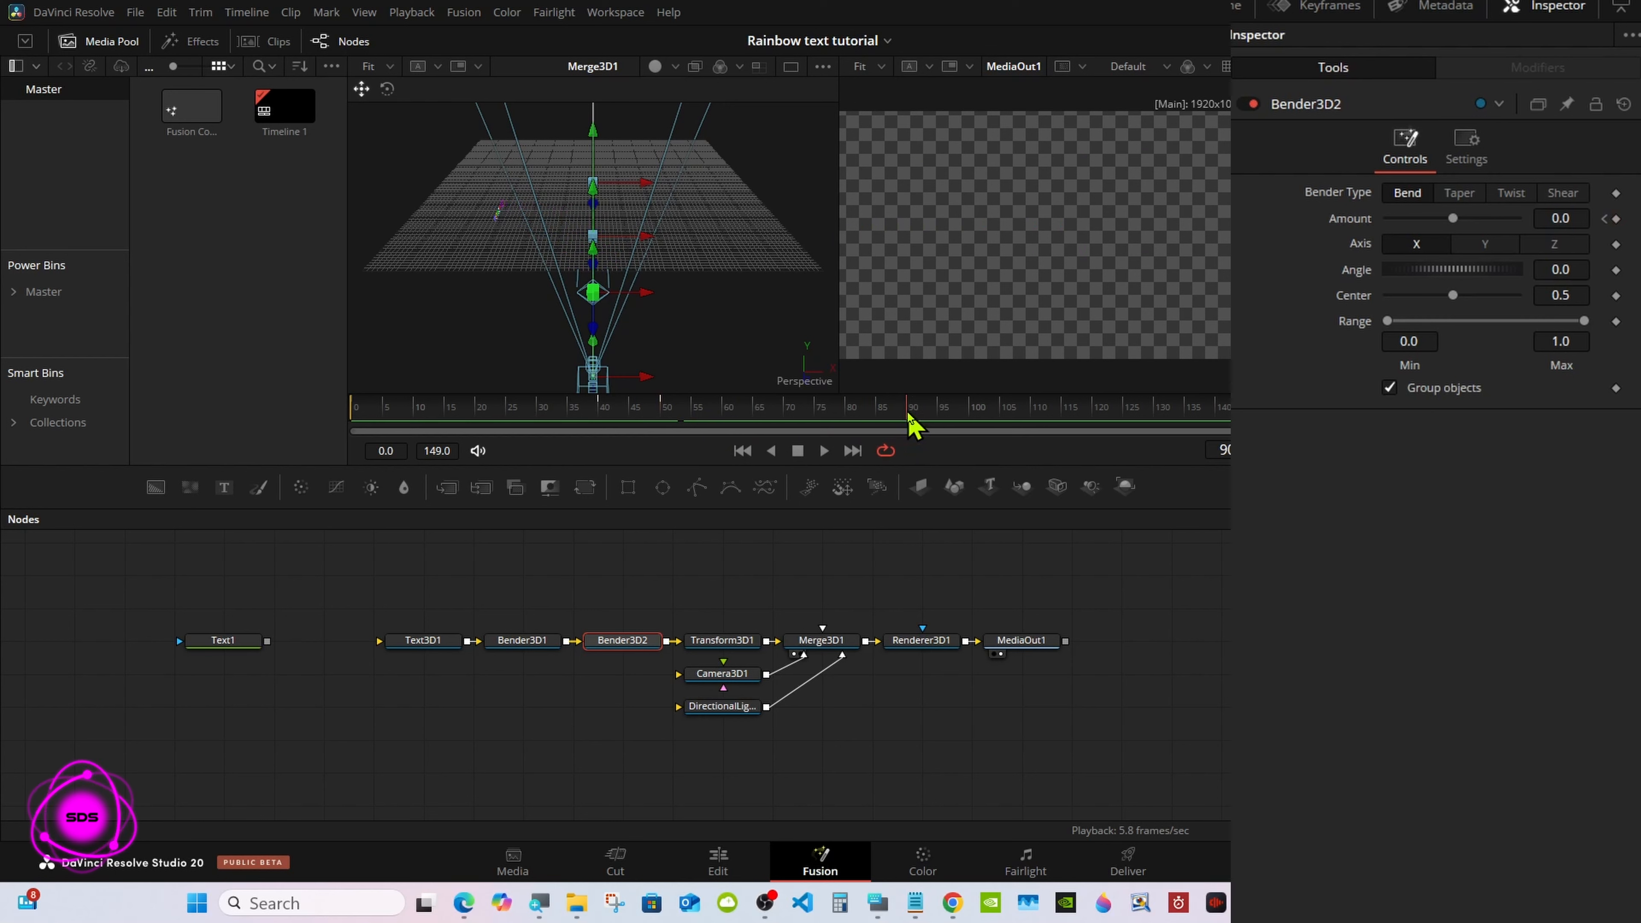
pyautogui.moveTo(1452, 218); pyautogui.dragTo(1441, 218)
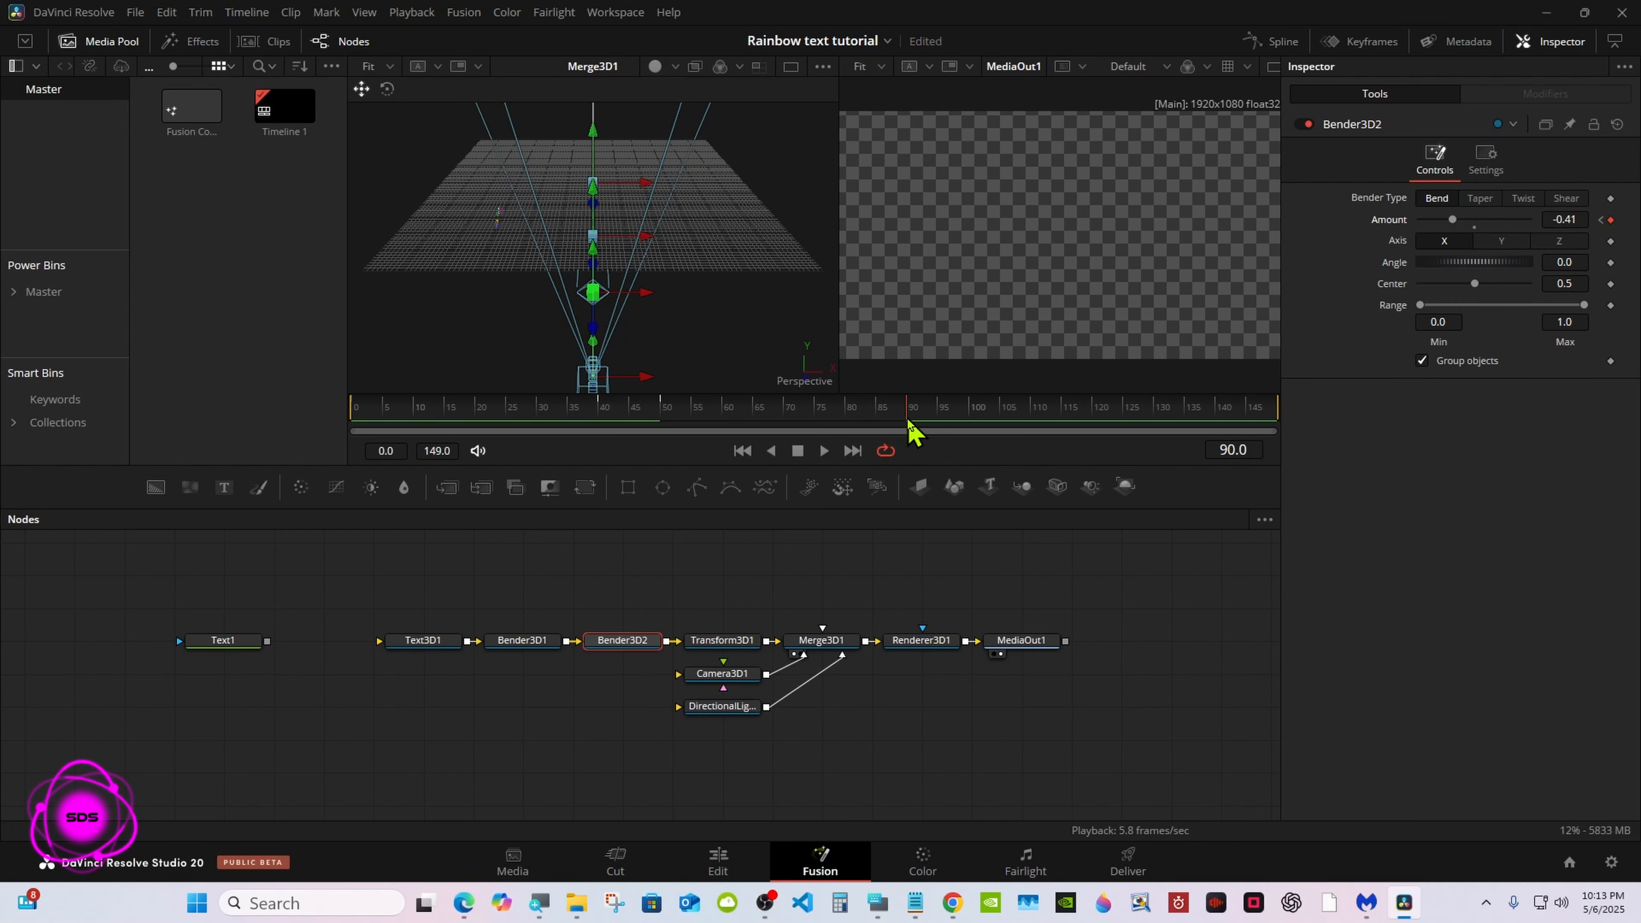
# Step: Scrub back to the start of the animation and play it through to check the reveal and exit
pyautogui.moveTo(909, 424); pyautogui.dragTo(468, 427)
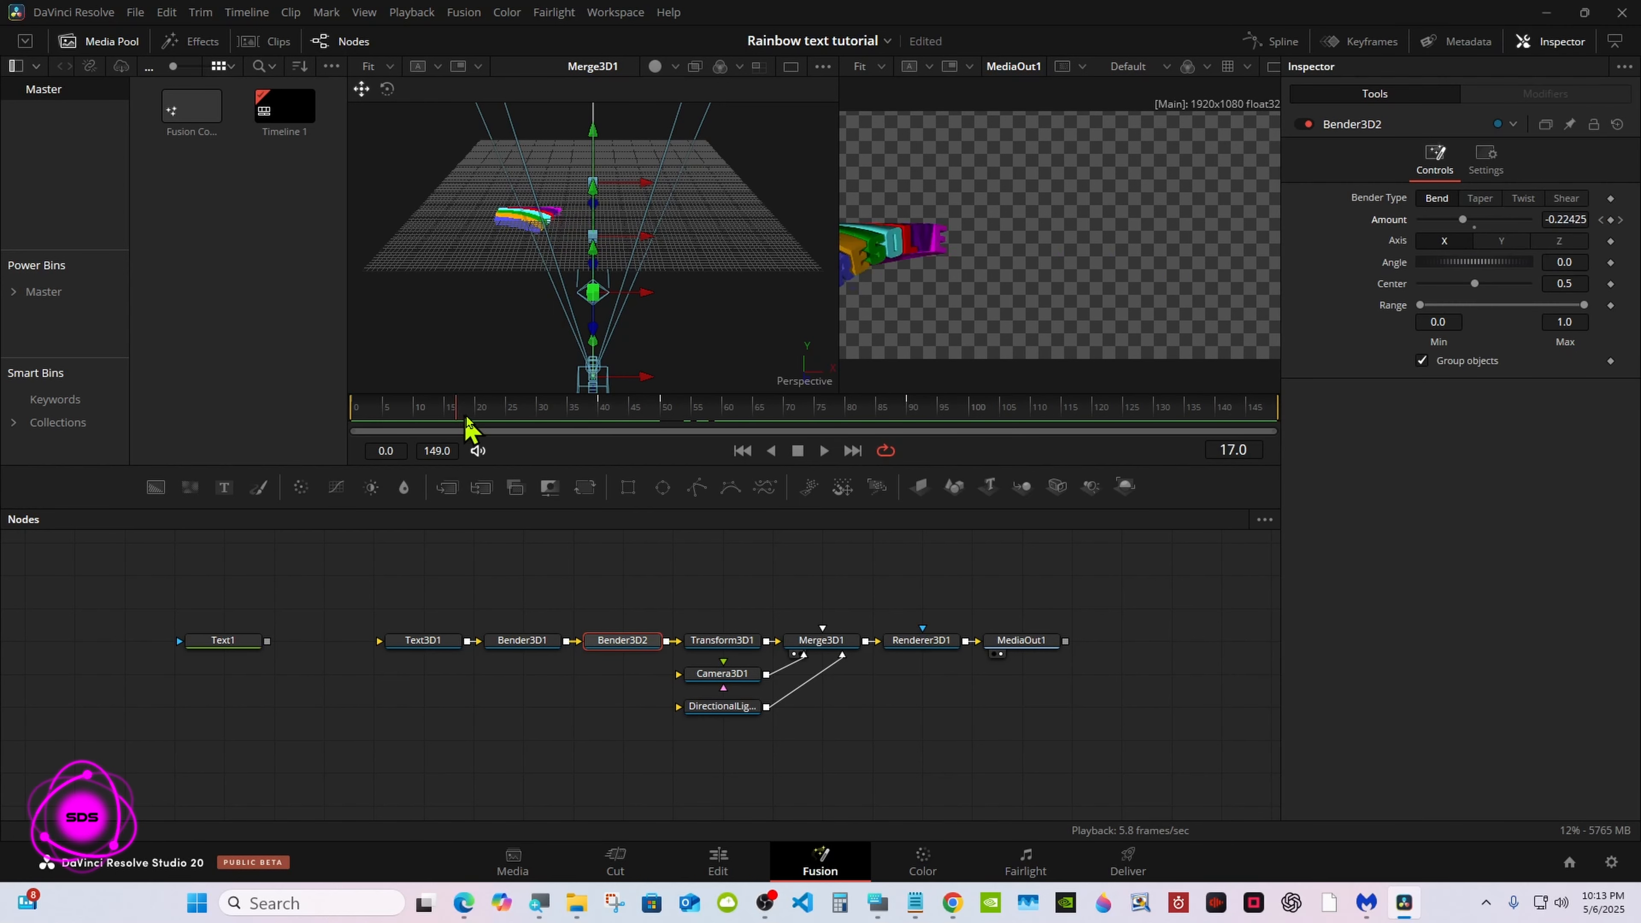
pyautogui.click(824, 450)
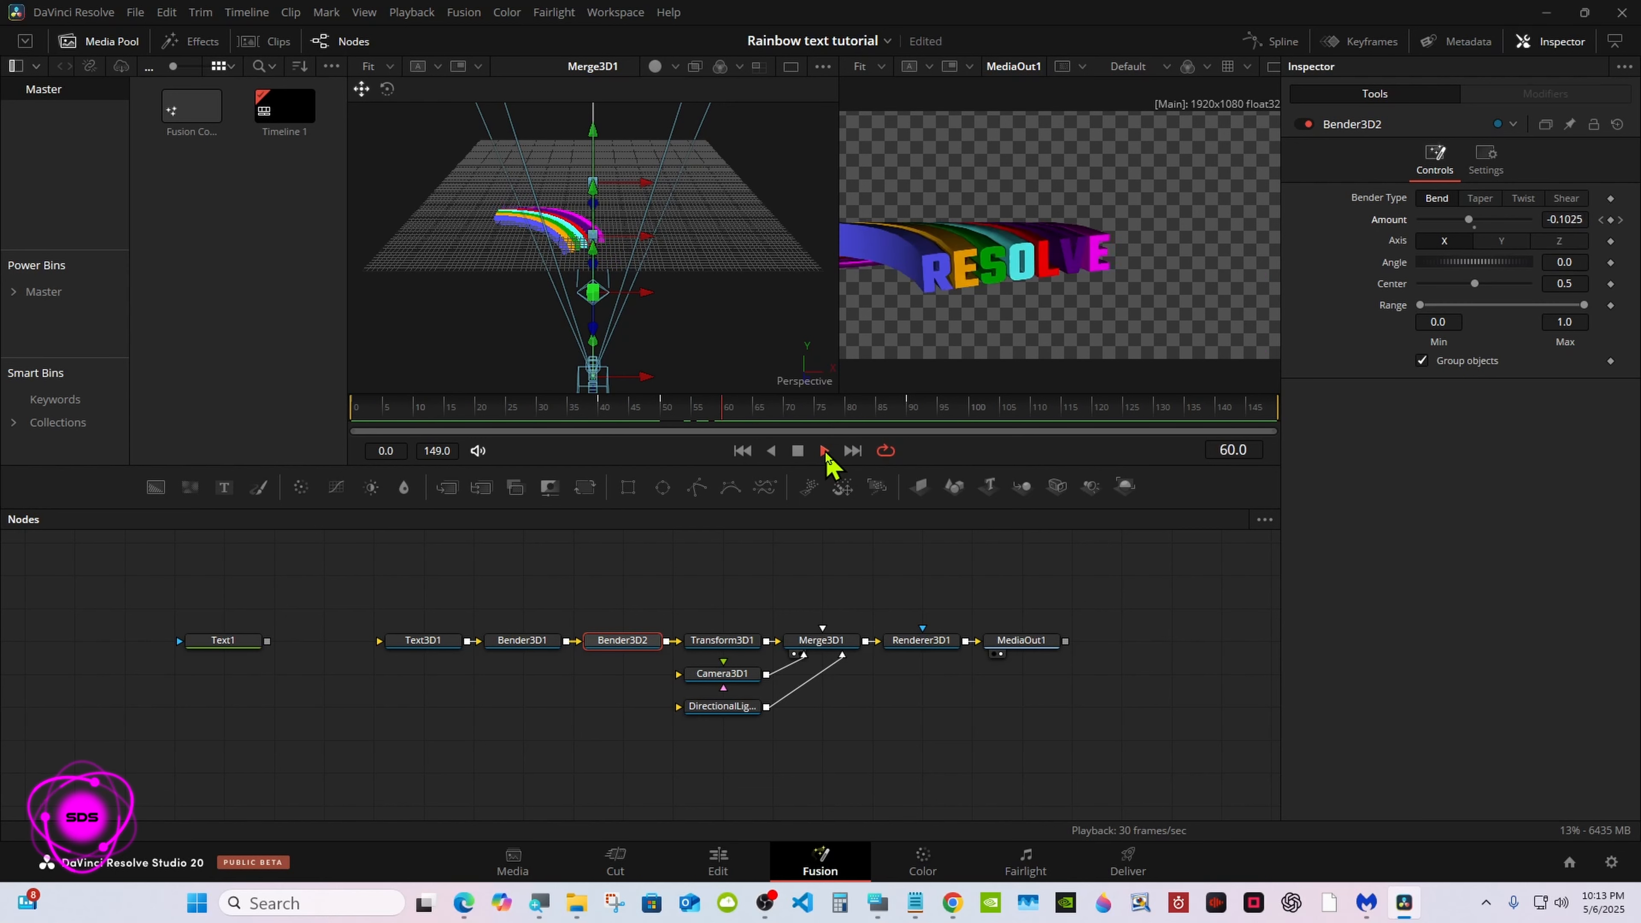
pyautogui.click(797, 452)
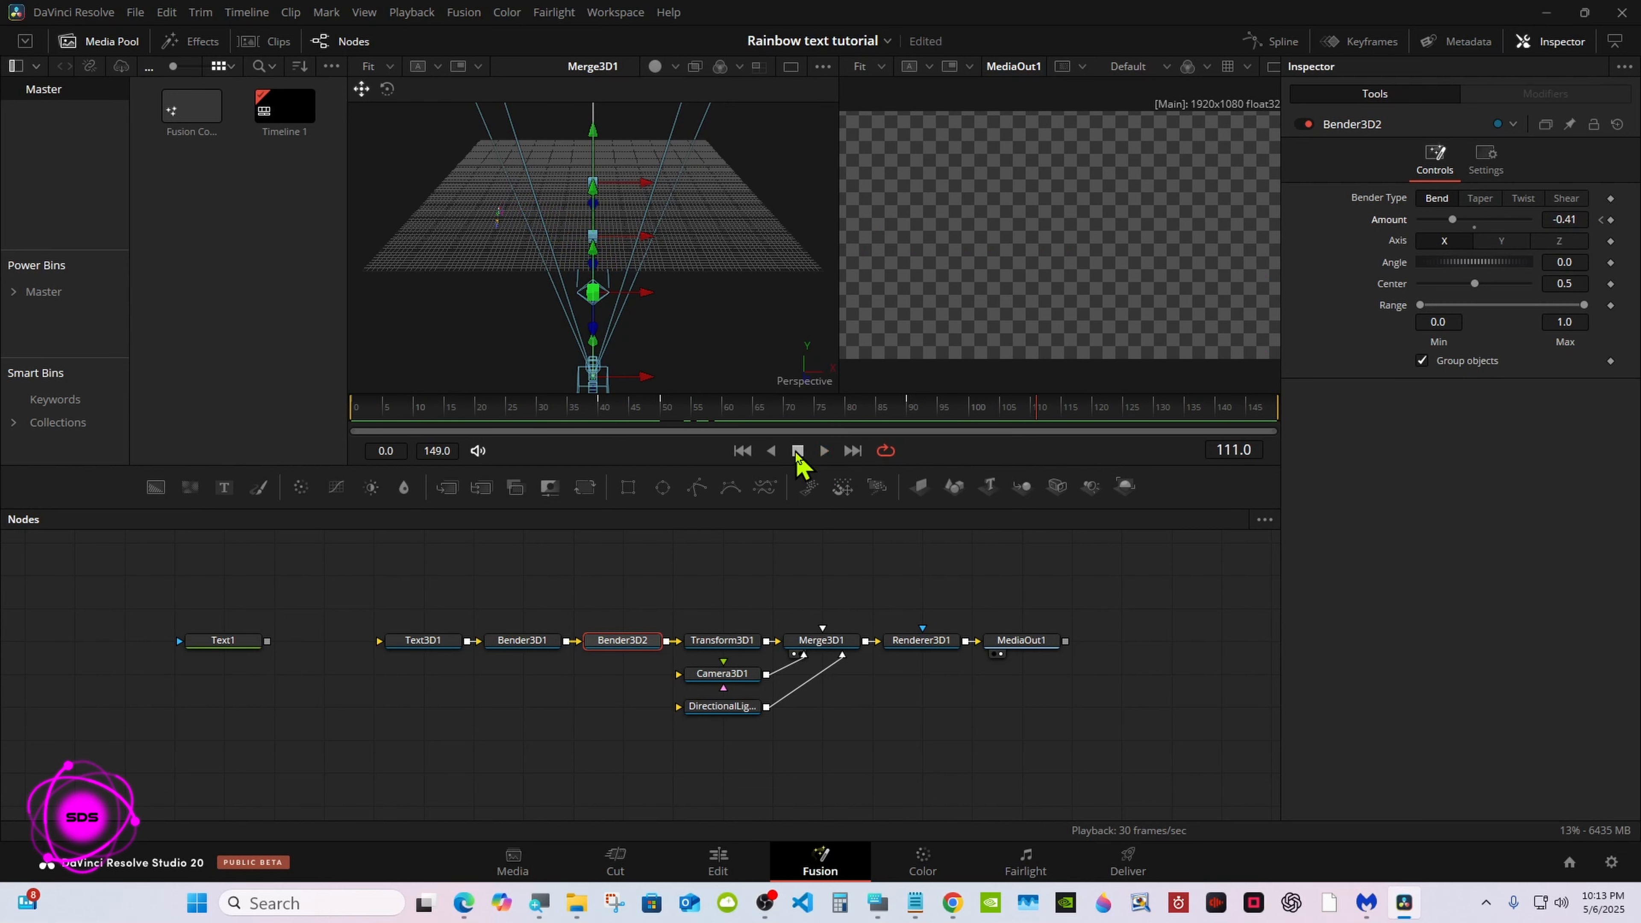
# Step: Move MediaOut1 away from Renderer3D1 to make room for another node between them
pyautogui.moveTo(1008, 647); pyautogui.dragTo(1157, 647)
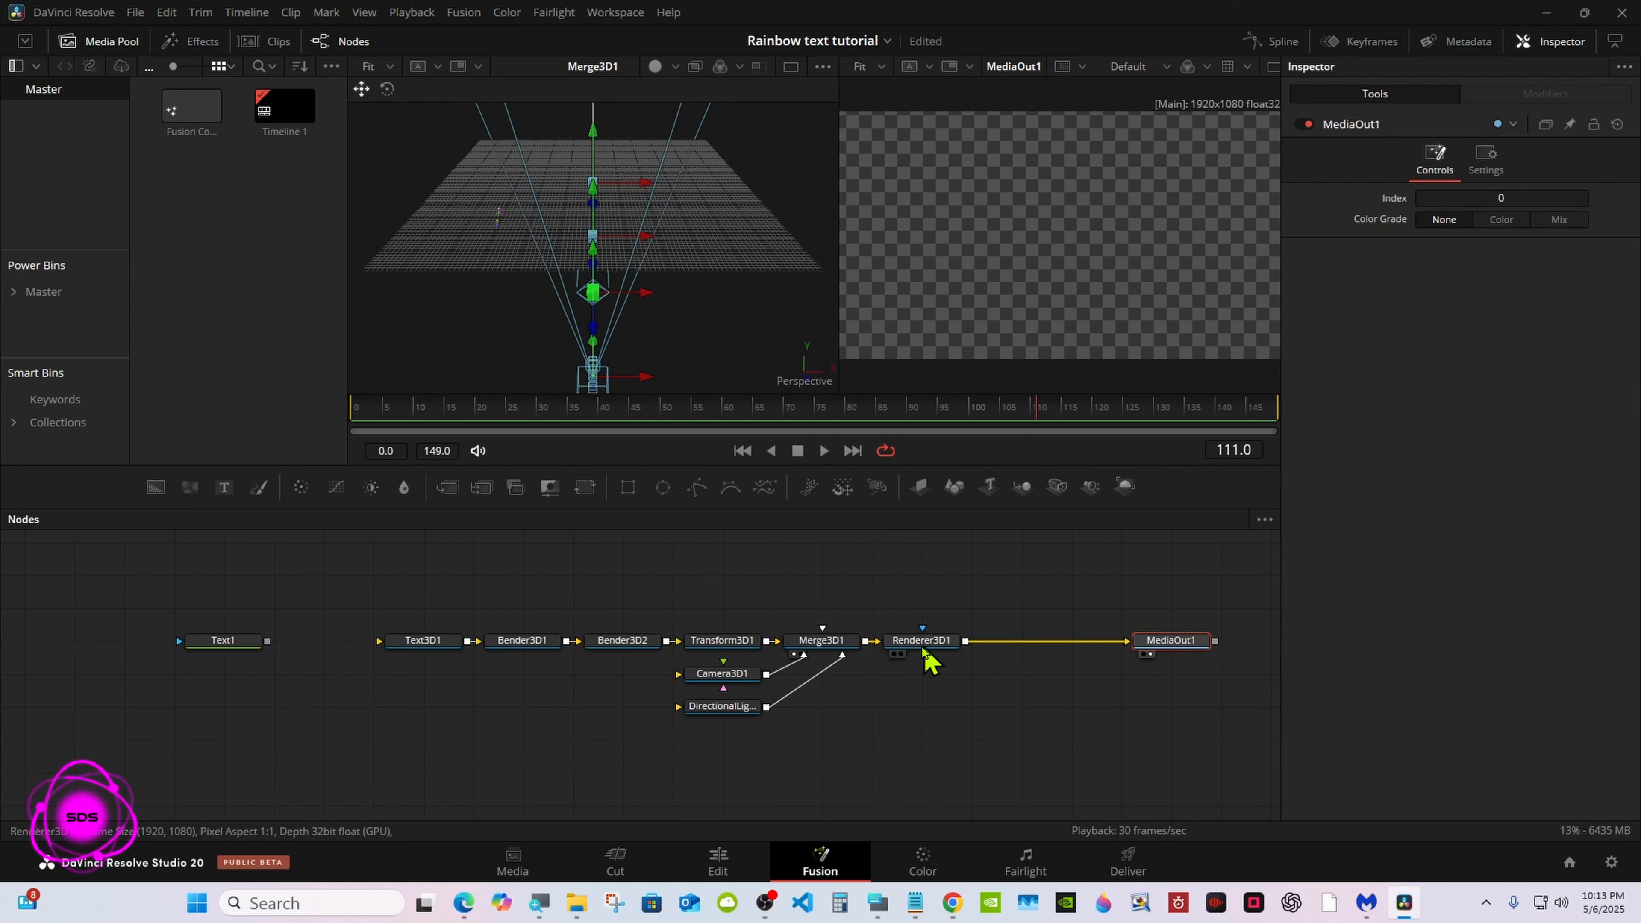
pyautogui.moveTo(939, 647); pyautogui.dragTo(1039, 647)
pyautogui.click(1039, 648)
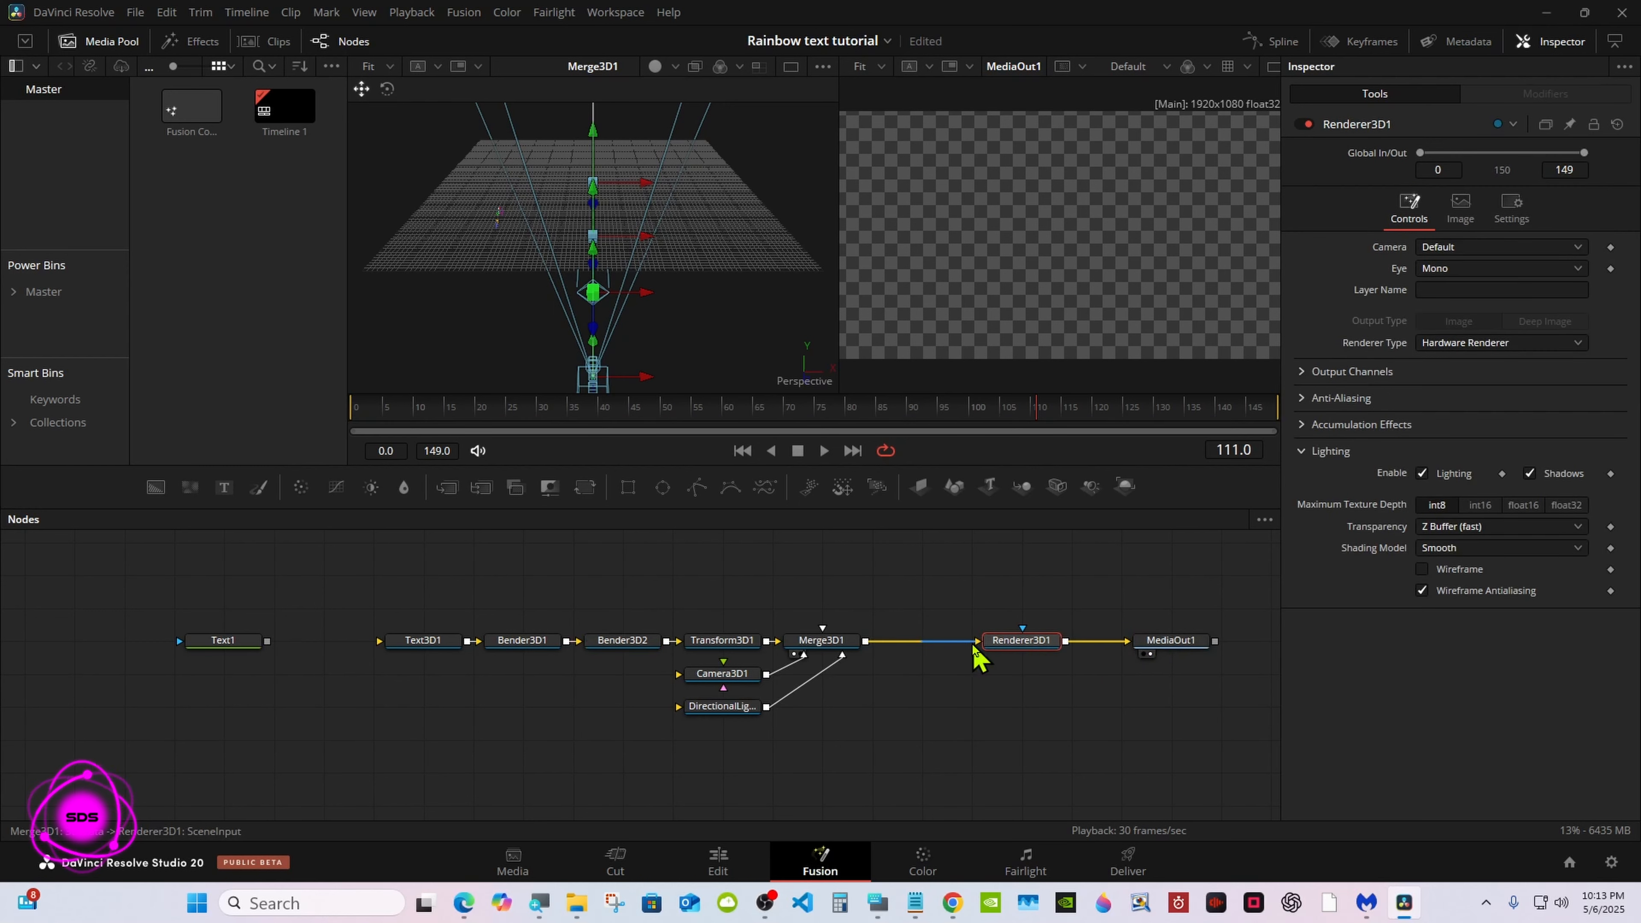
pyautogui.moveTo(1009, 648); pyautogui.dragTo(1329, 642)
# Step: Search the tool list for "key" and insert a Keyframe Stretcher node between Renderer3D1 and MediaOut1
pyautogui.click(879, 903)
pyautogui.click(1154, 782)
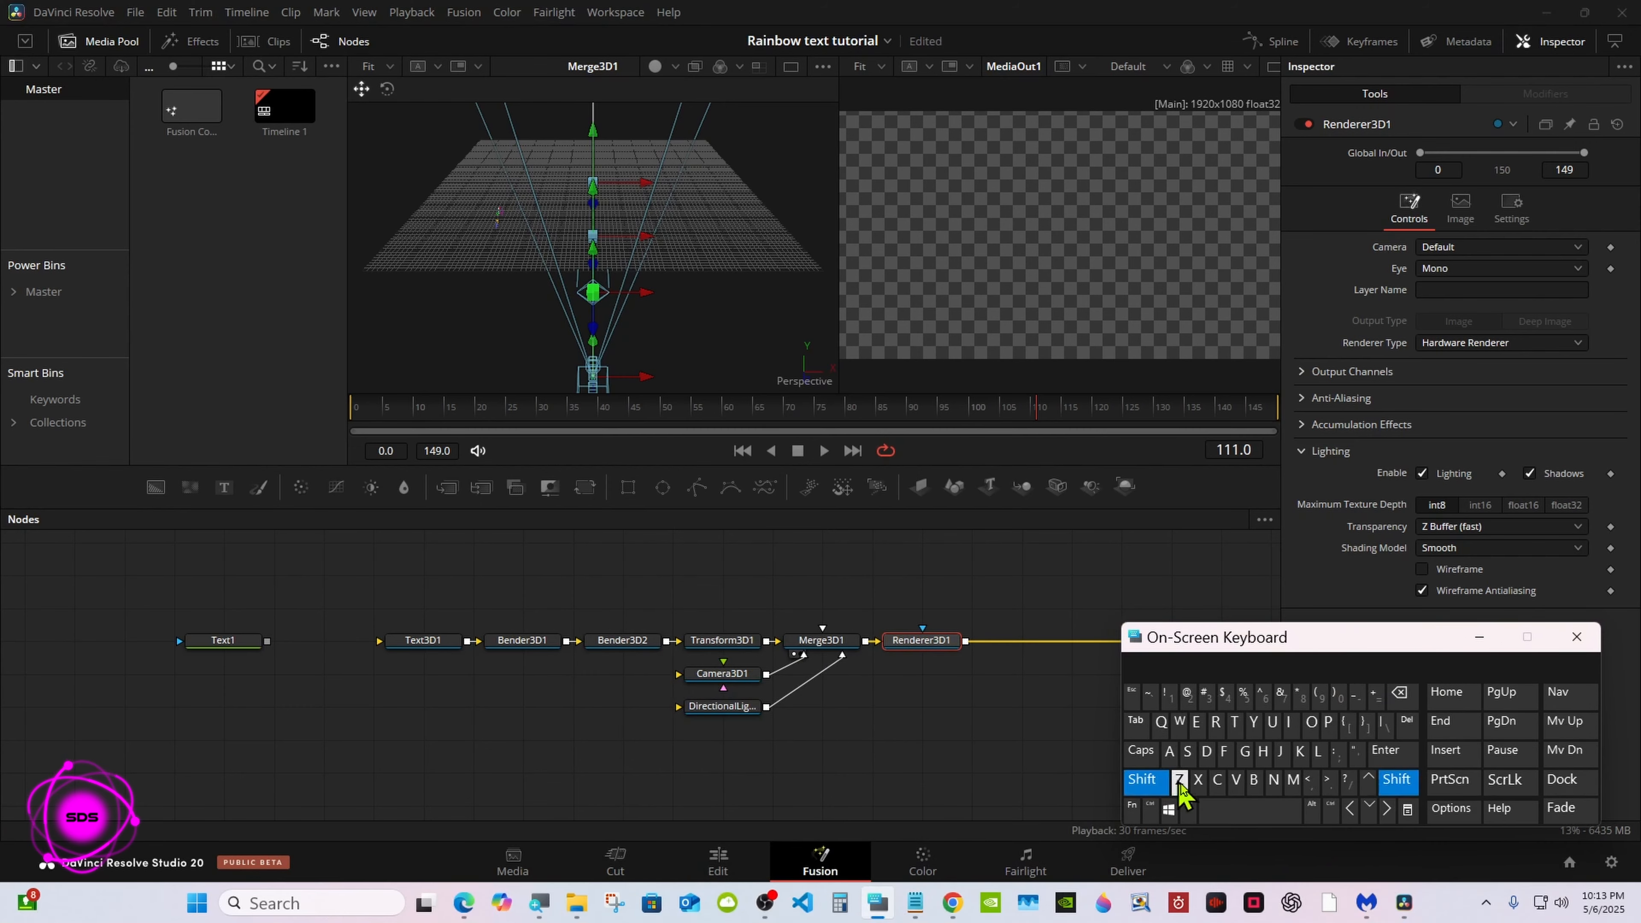
pyautogui.click(1237, 811)
pyautogui.click(1039, 757)
pyautogui.click(1153, 782)
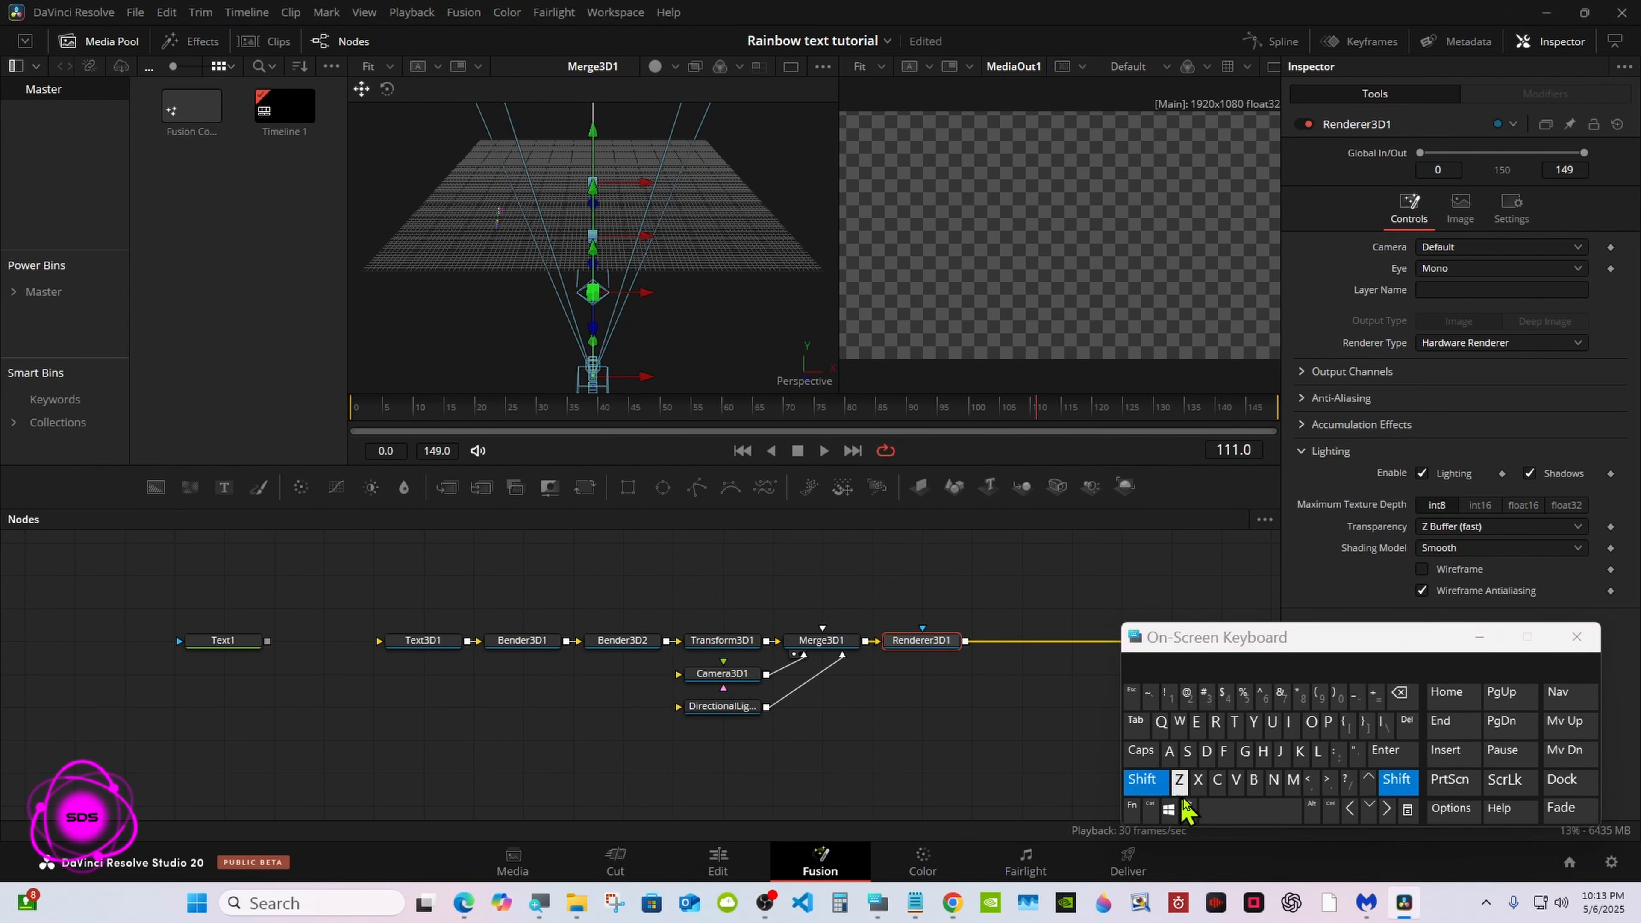
pyautogui.click(1237, 814)
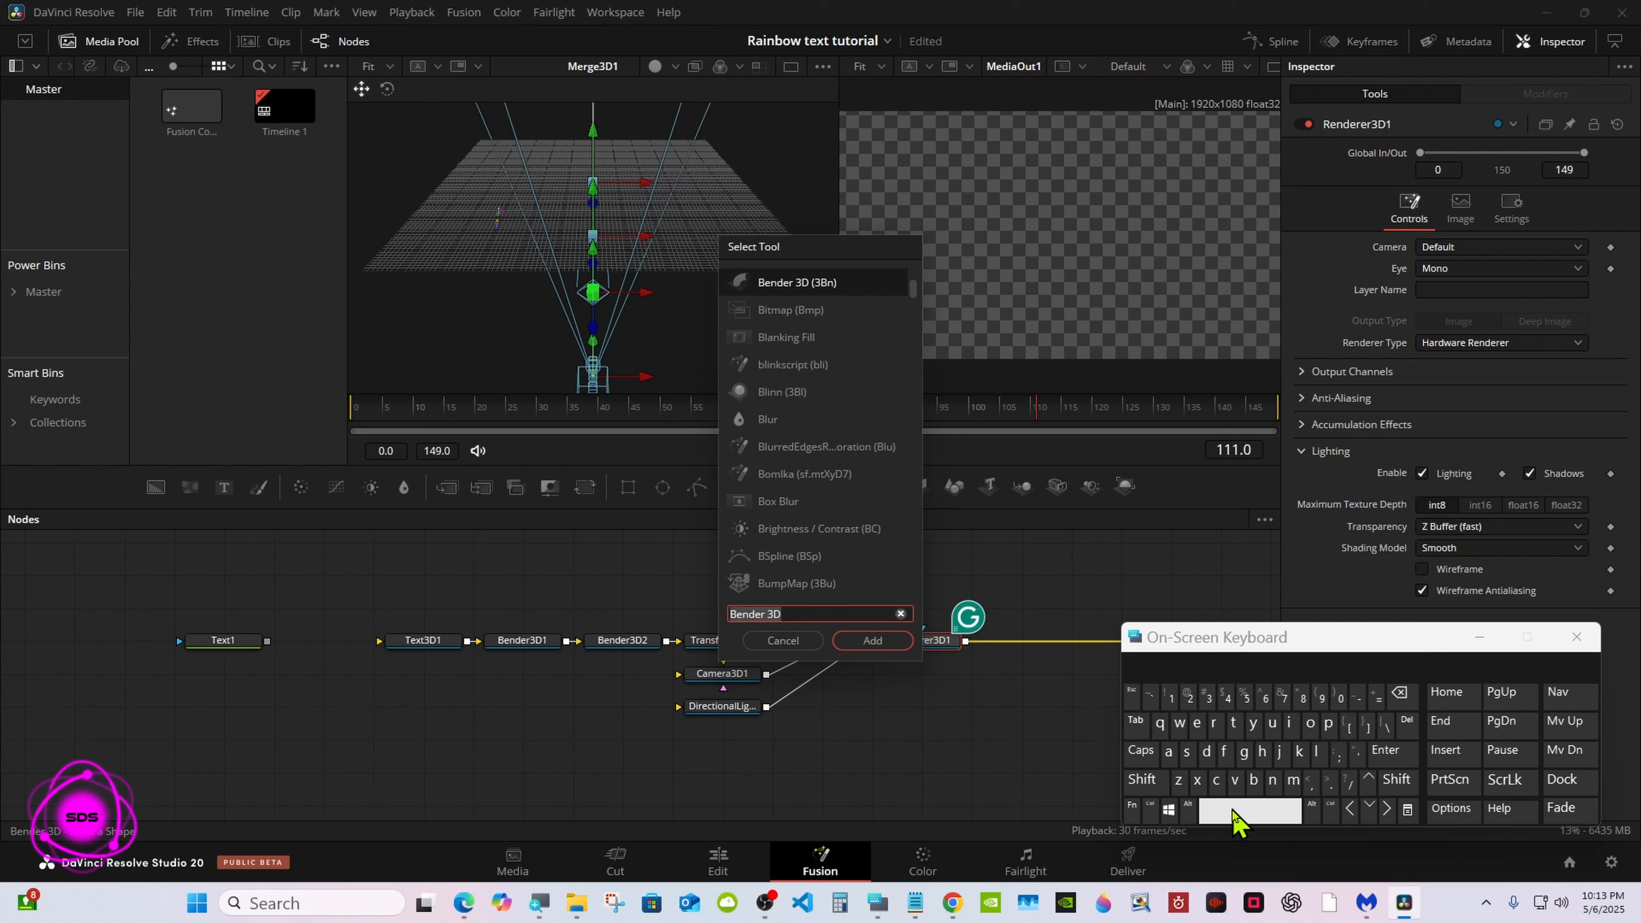
pyautogui.click(1299, 751)
pyautogui.click(1197, 723)
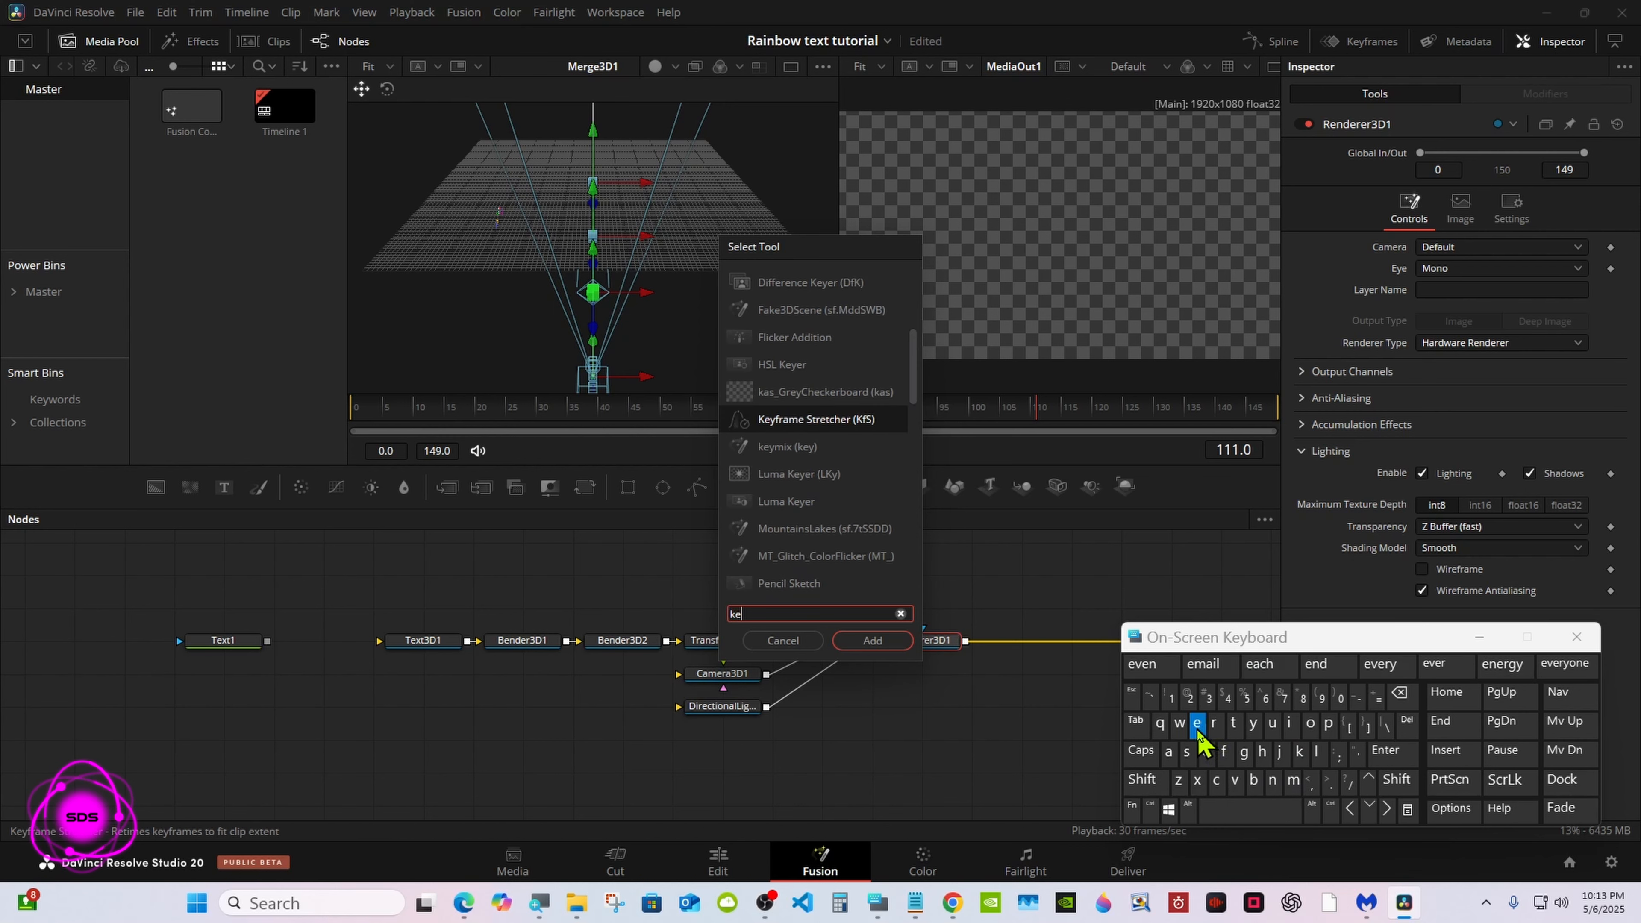
pyautogui.click(1256, 728)
pyautogui.click(814, 421)
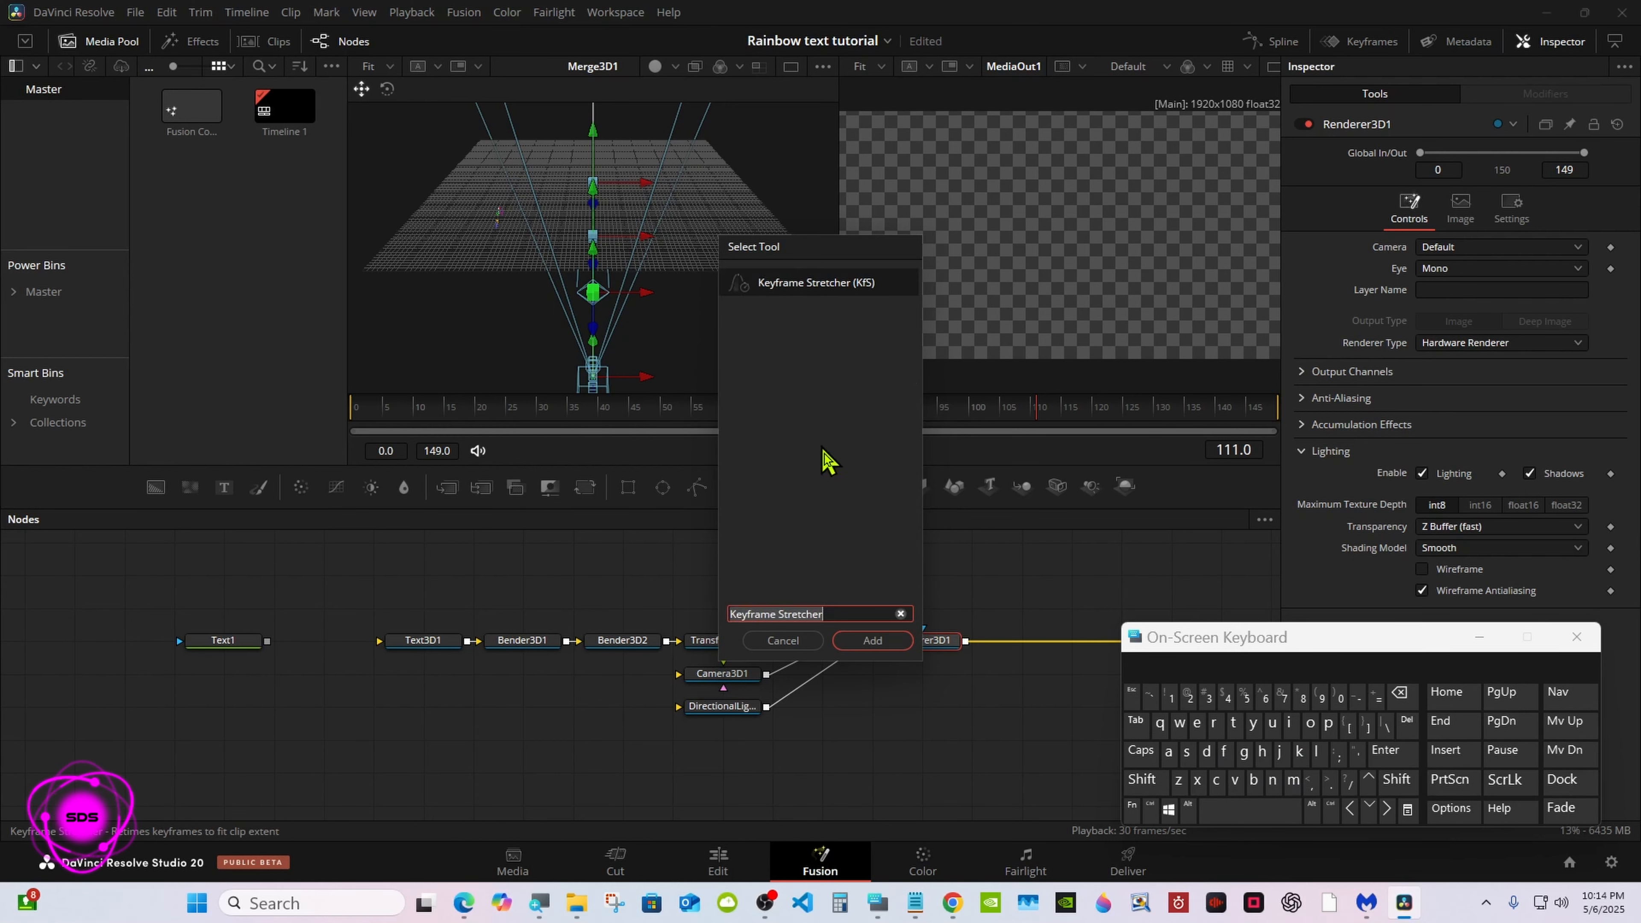
pyautogui.click(873, 640)
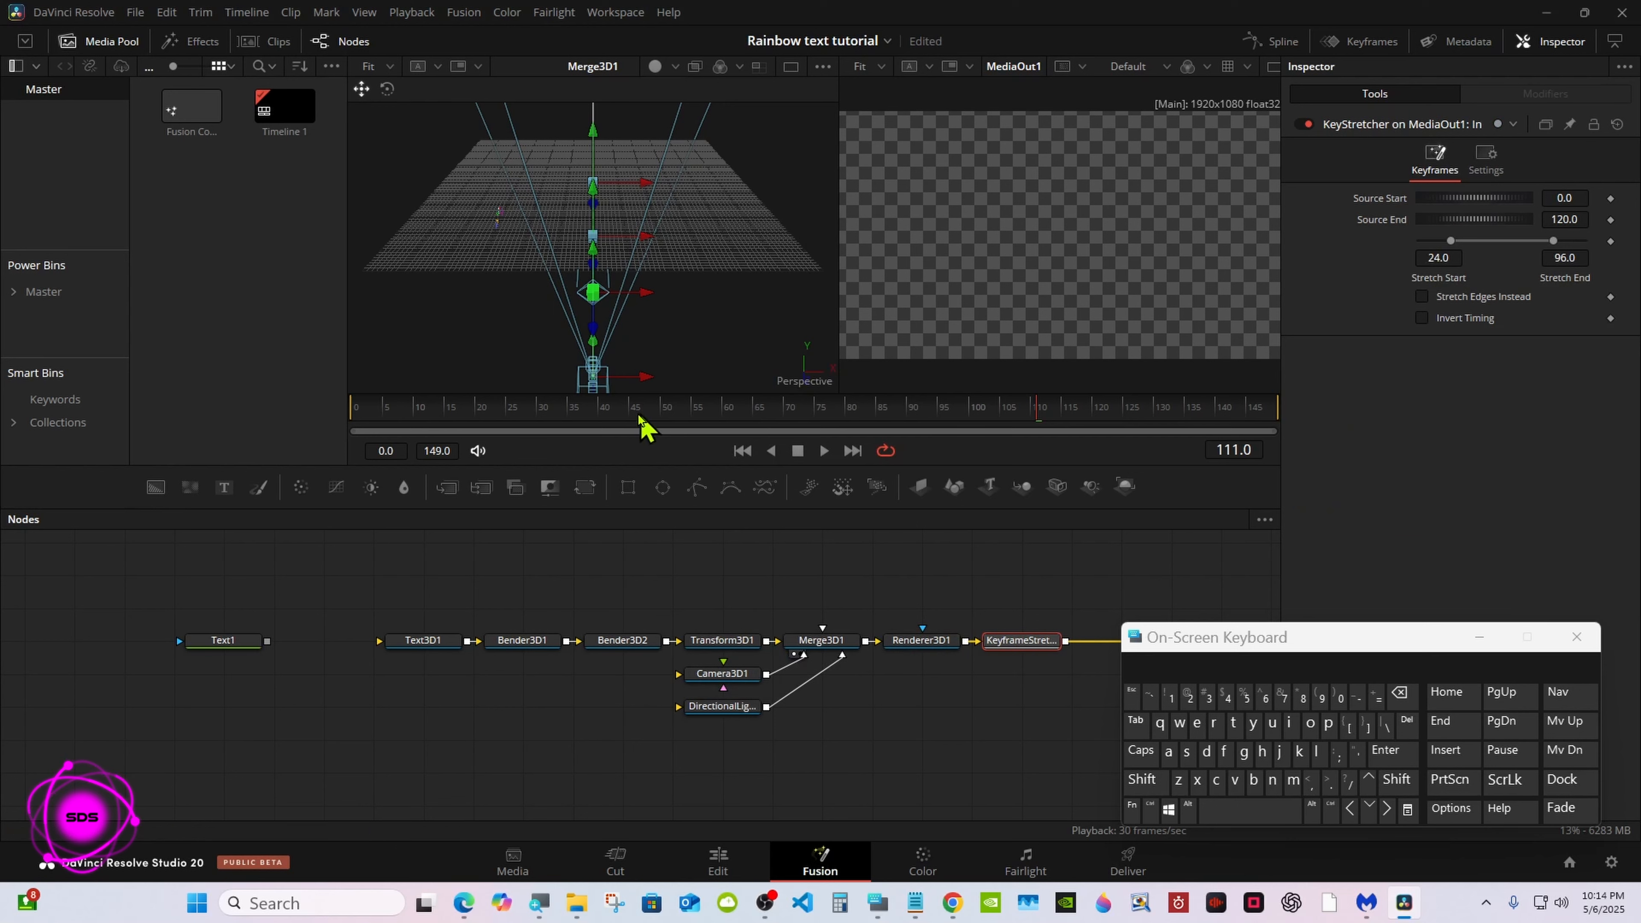
# Step: Set the Keyframe Stretcher's Stretch Start to 40
pyautogui.click(581, 421)
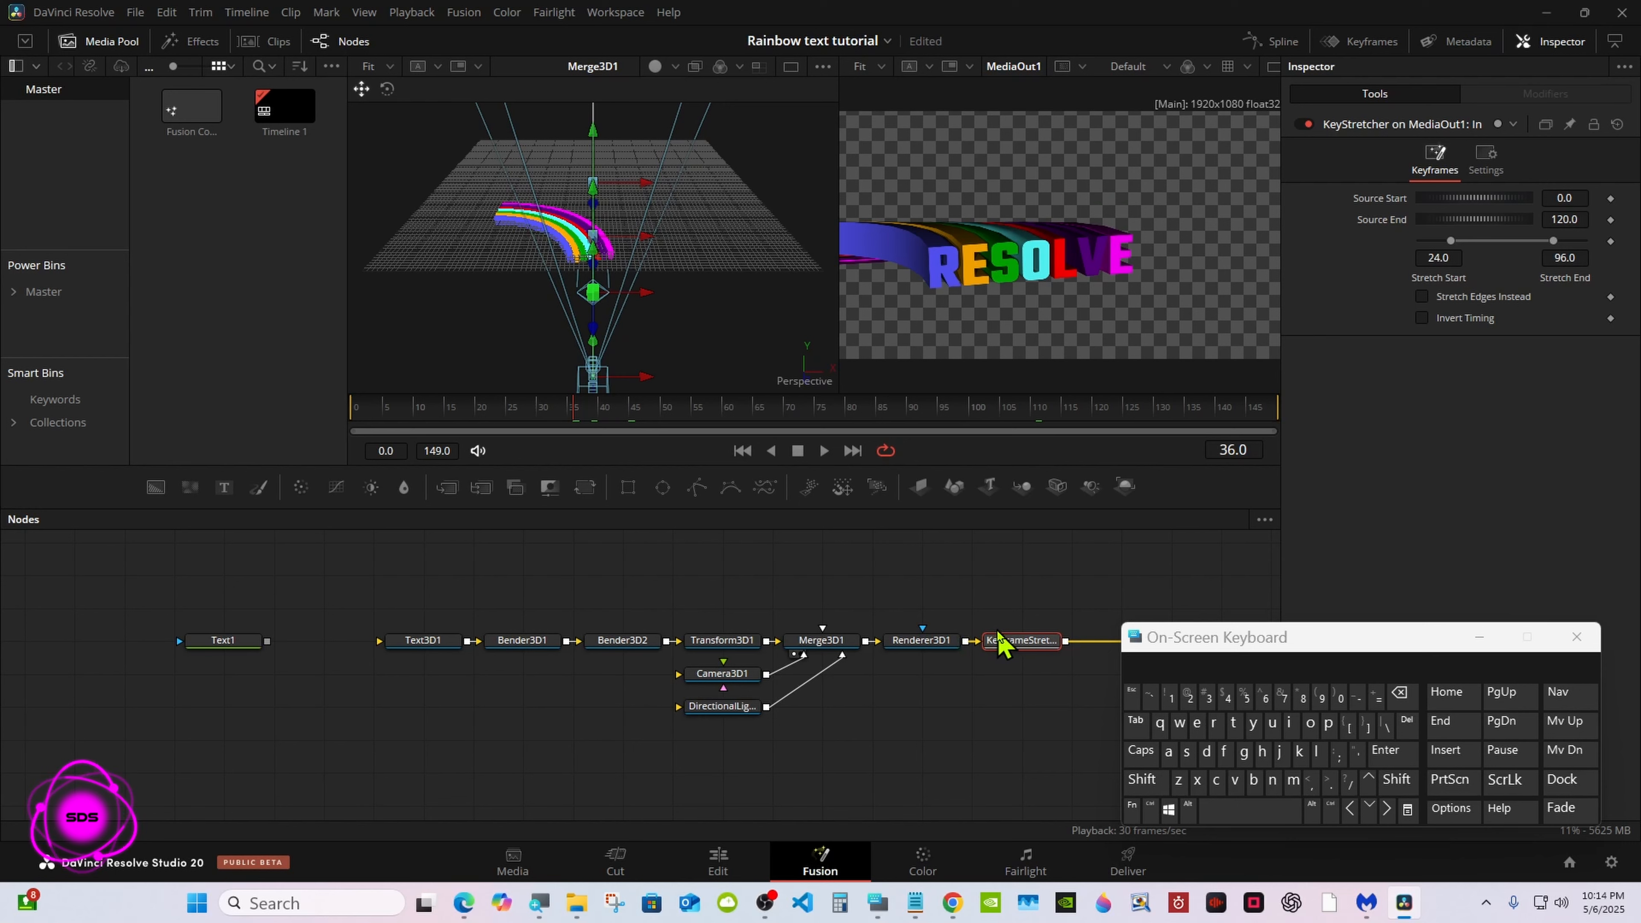
pyautogui.click(1450, 257)
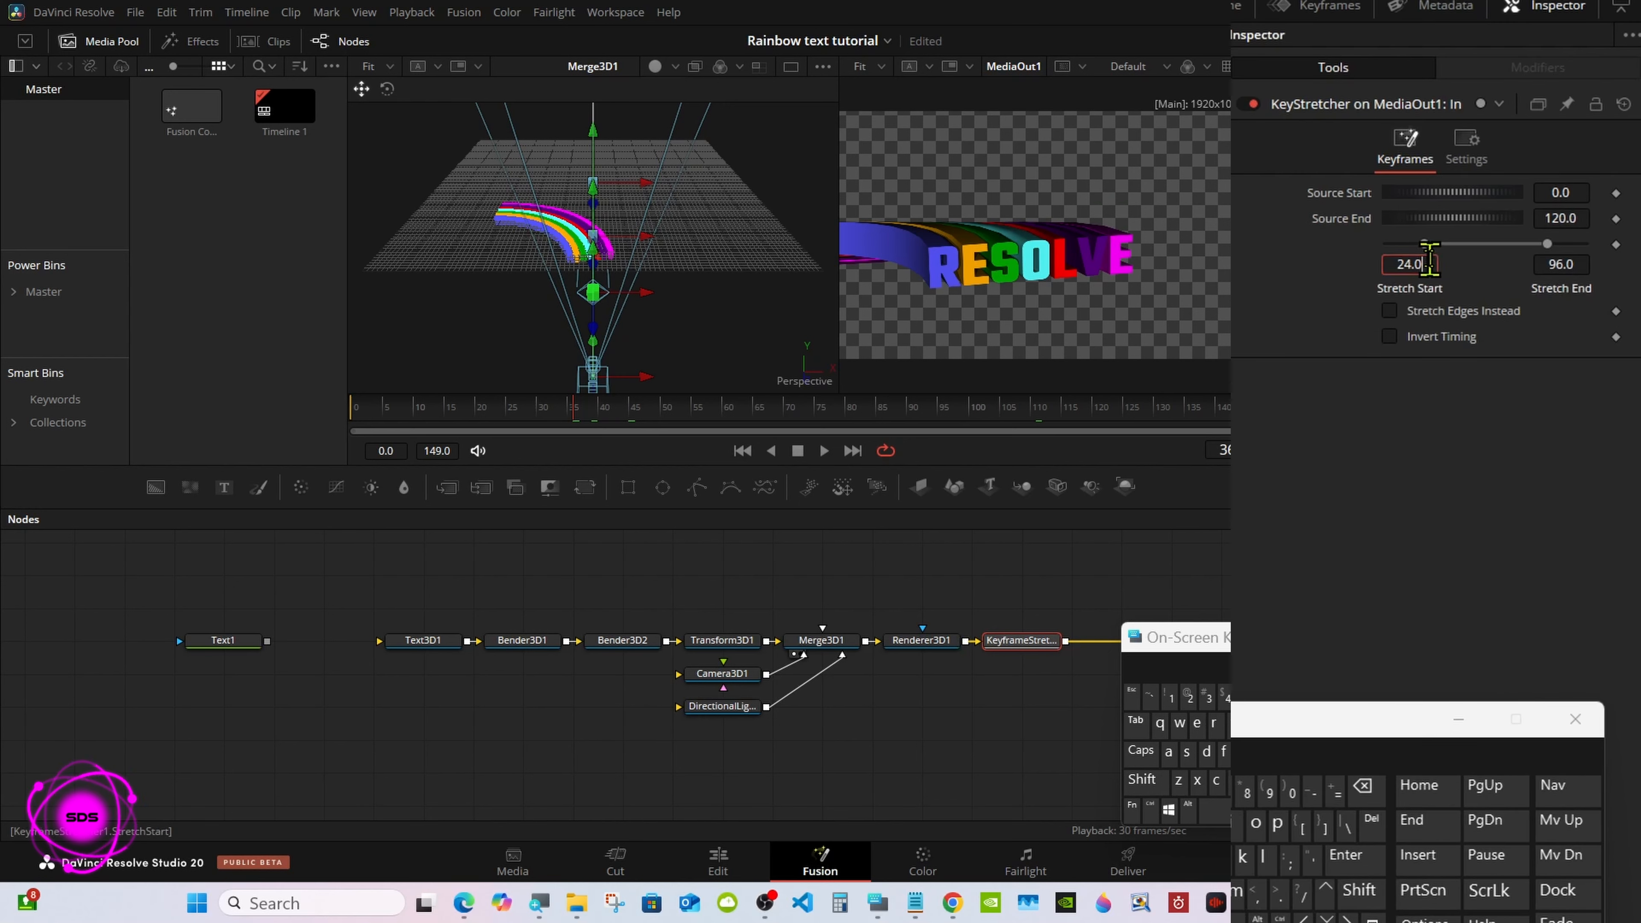
pyautogui.click(1363, 786)
pyautogui.click(1363, 786)
pyautogui.click(1363, 786)
pyautogui.click(1364, 786)
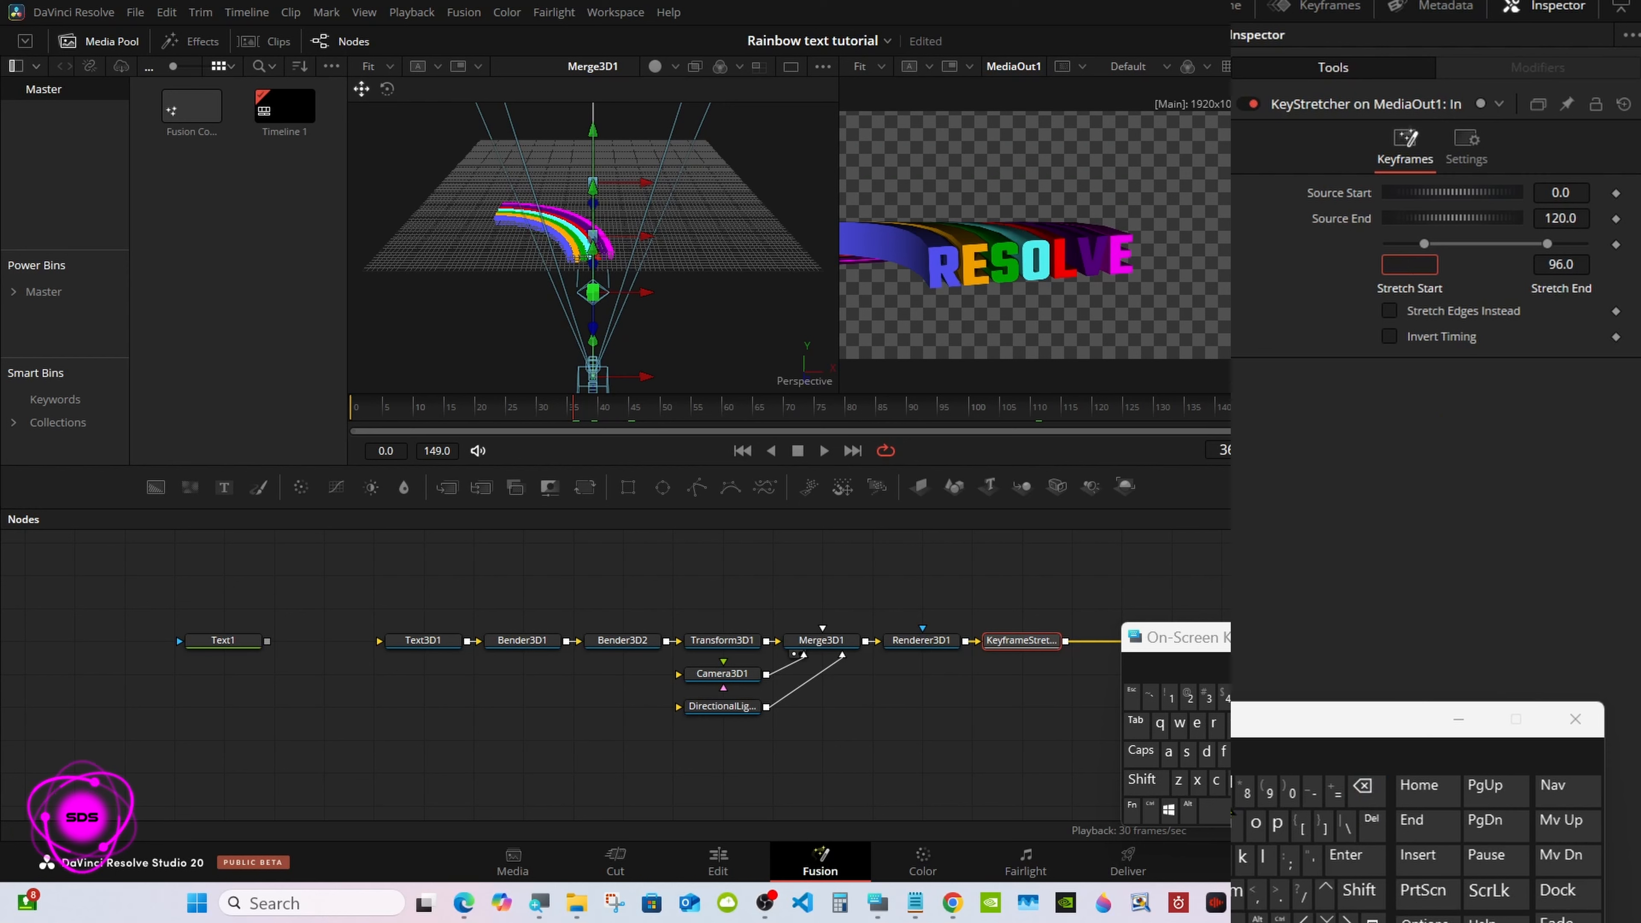
pyautogui.click(1223, 696)
pyautogui.click(1292, 790)
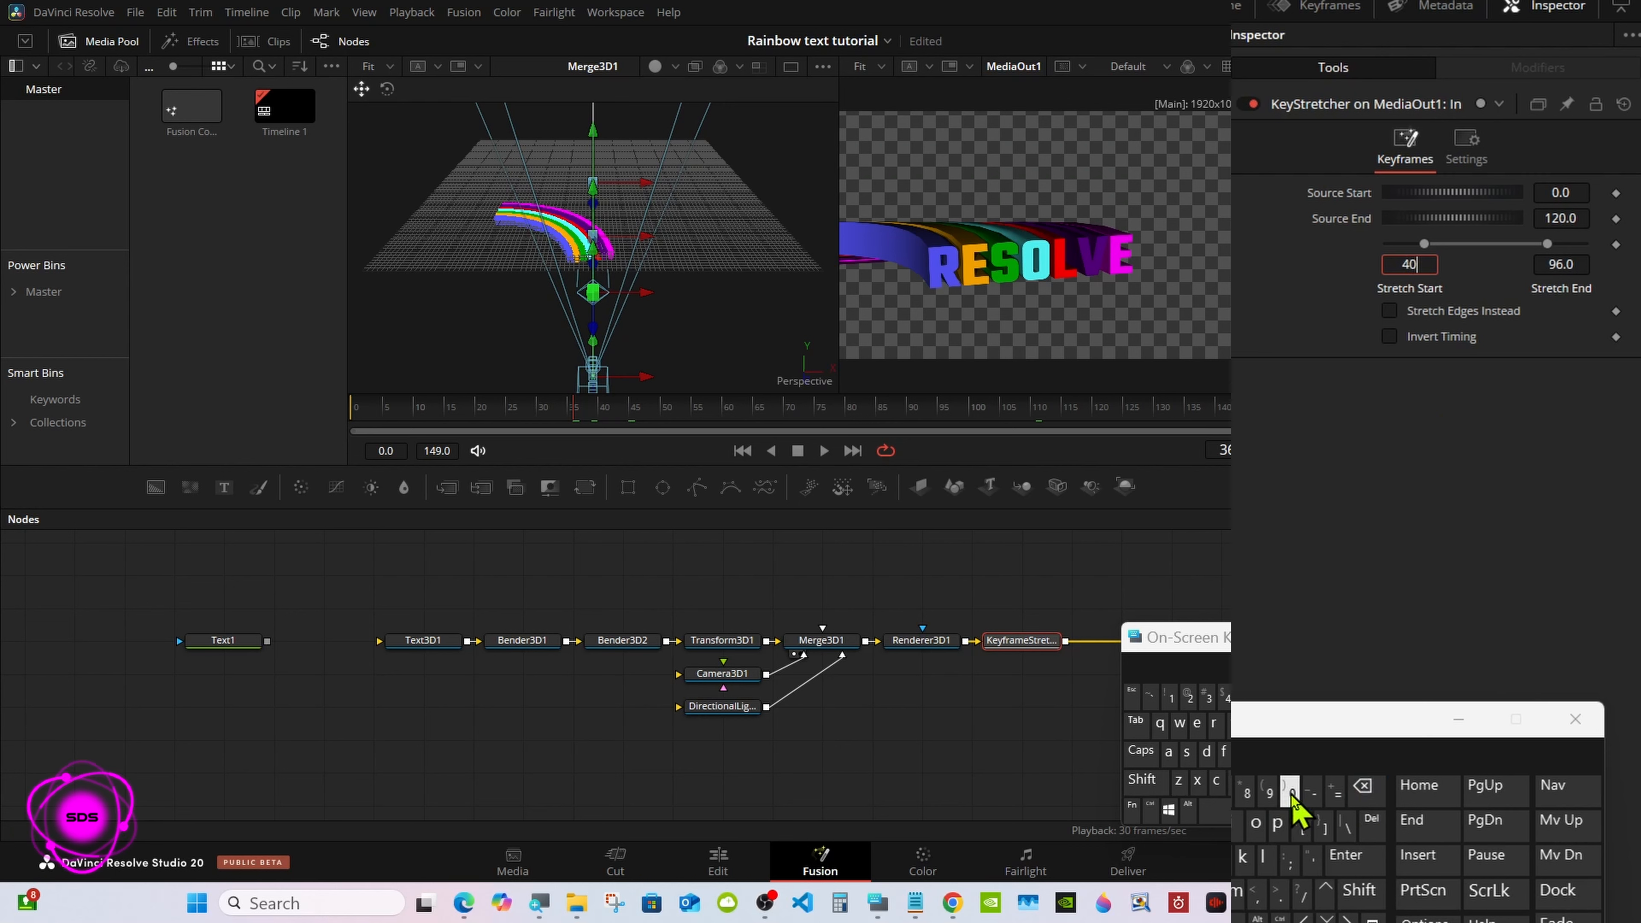
pyautogui.click(1355, 857)
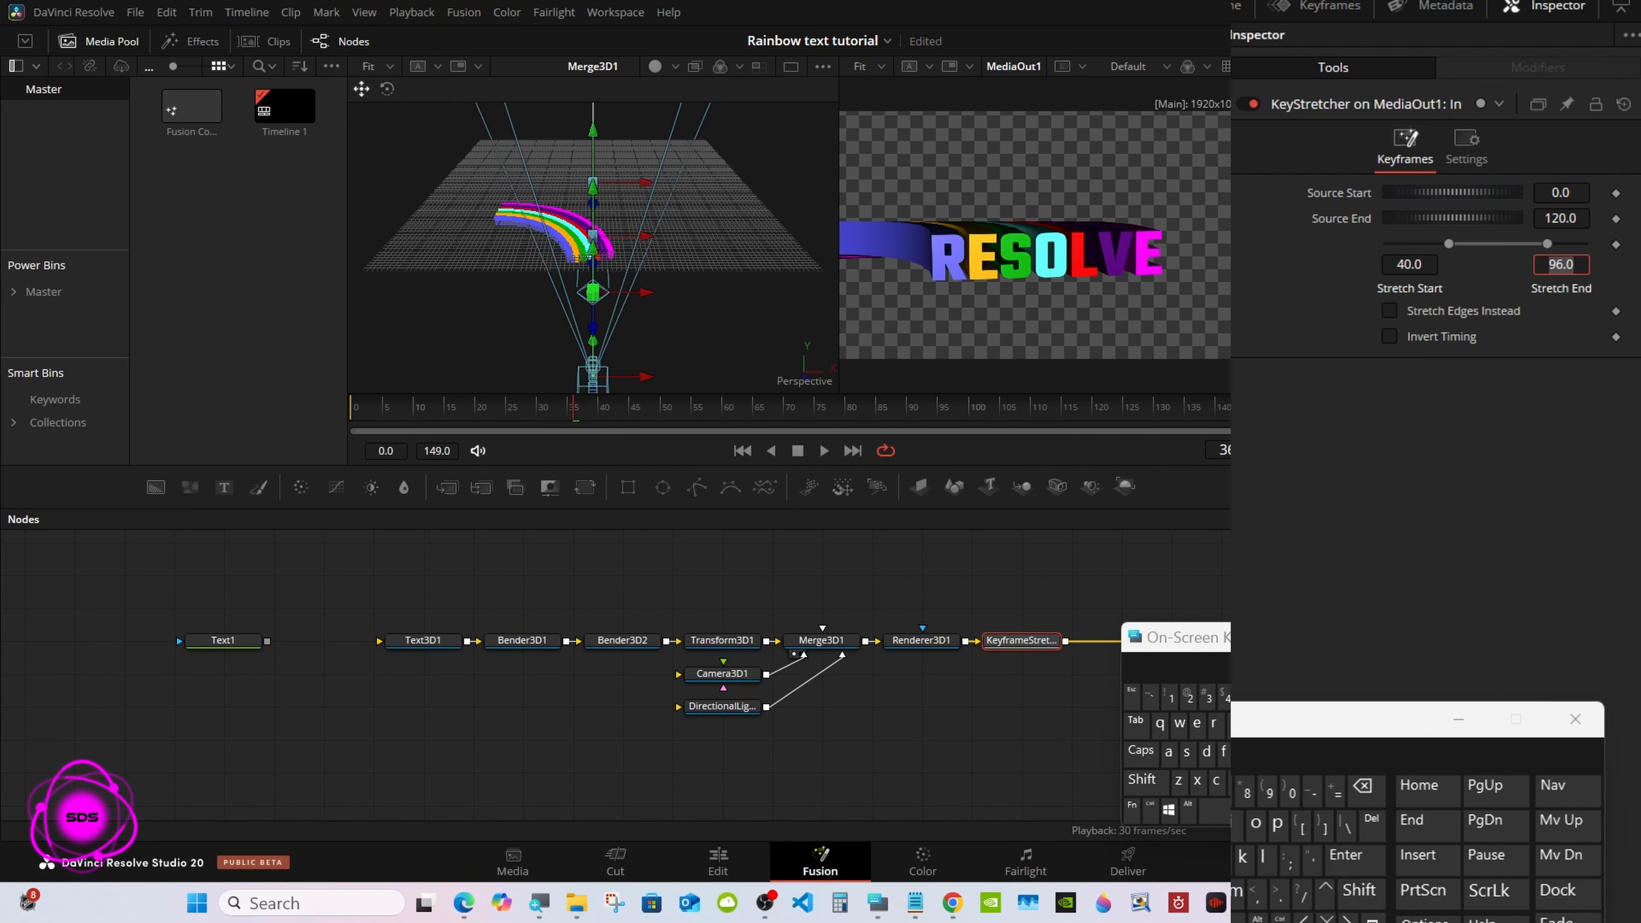
# Step: Set the Keyframe Stretcher's Stretch End to 50
pyautogui.click(1247, 790)
pyautogui.click(1292, 789)
pyautogui.click(1338, 853)
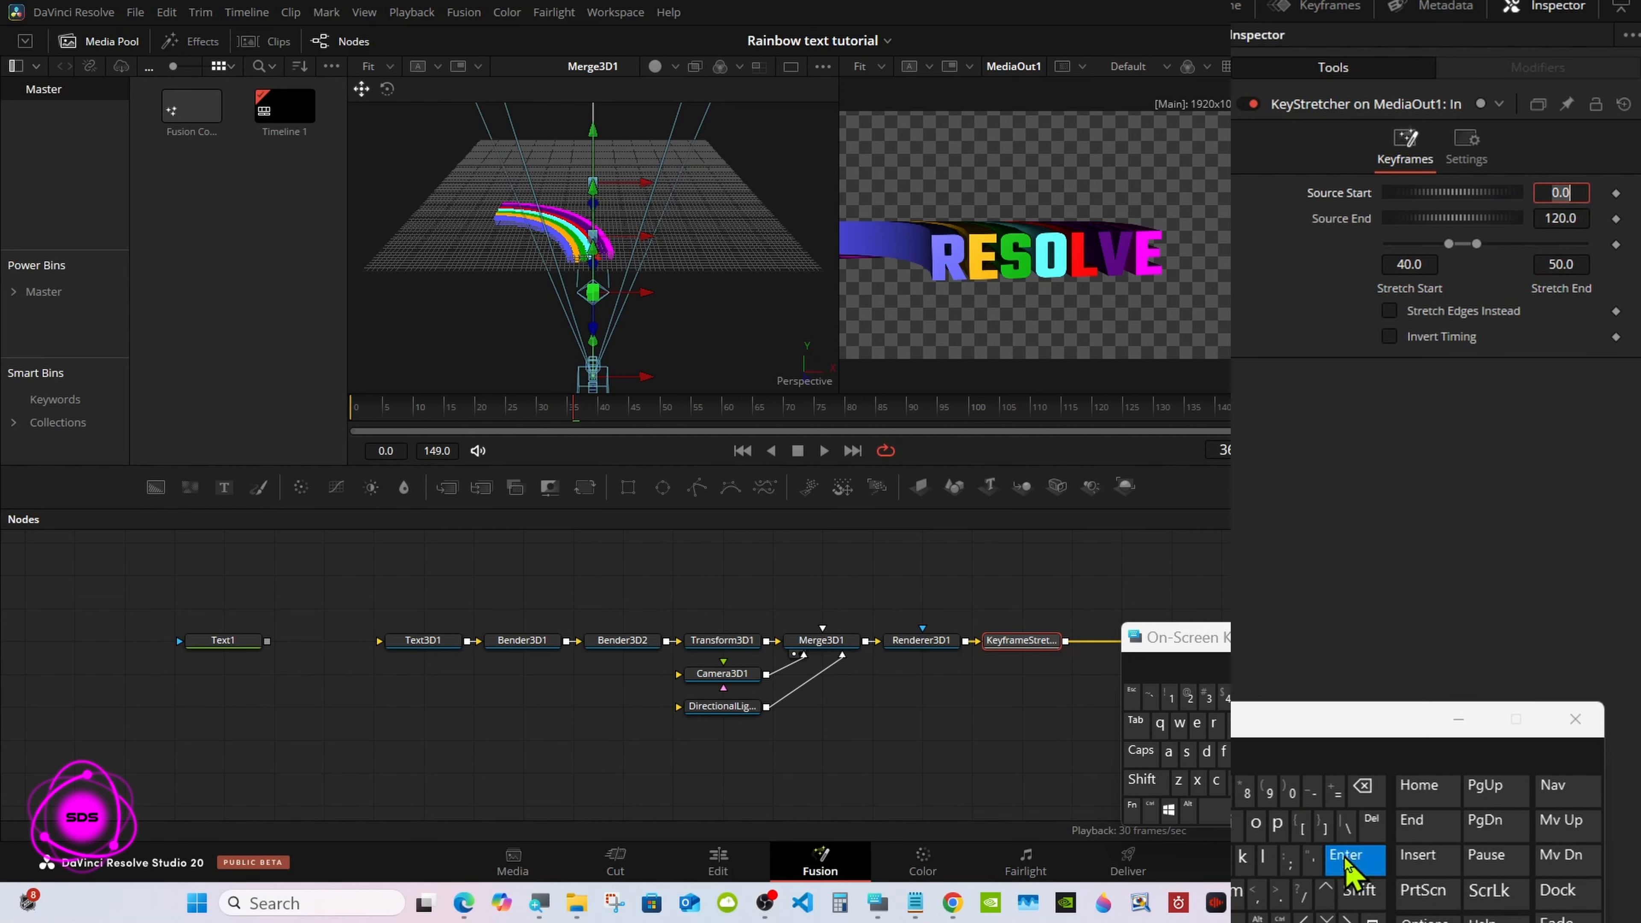
# Step: Scrub the animation forward to frame 102 and switch to a single viewer showing only MediaOut1
pyautogui.click(646, 411)
pyautogui.moveTo(651, 417); pyautogui.dragTo(991, 424)
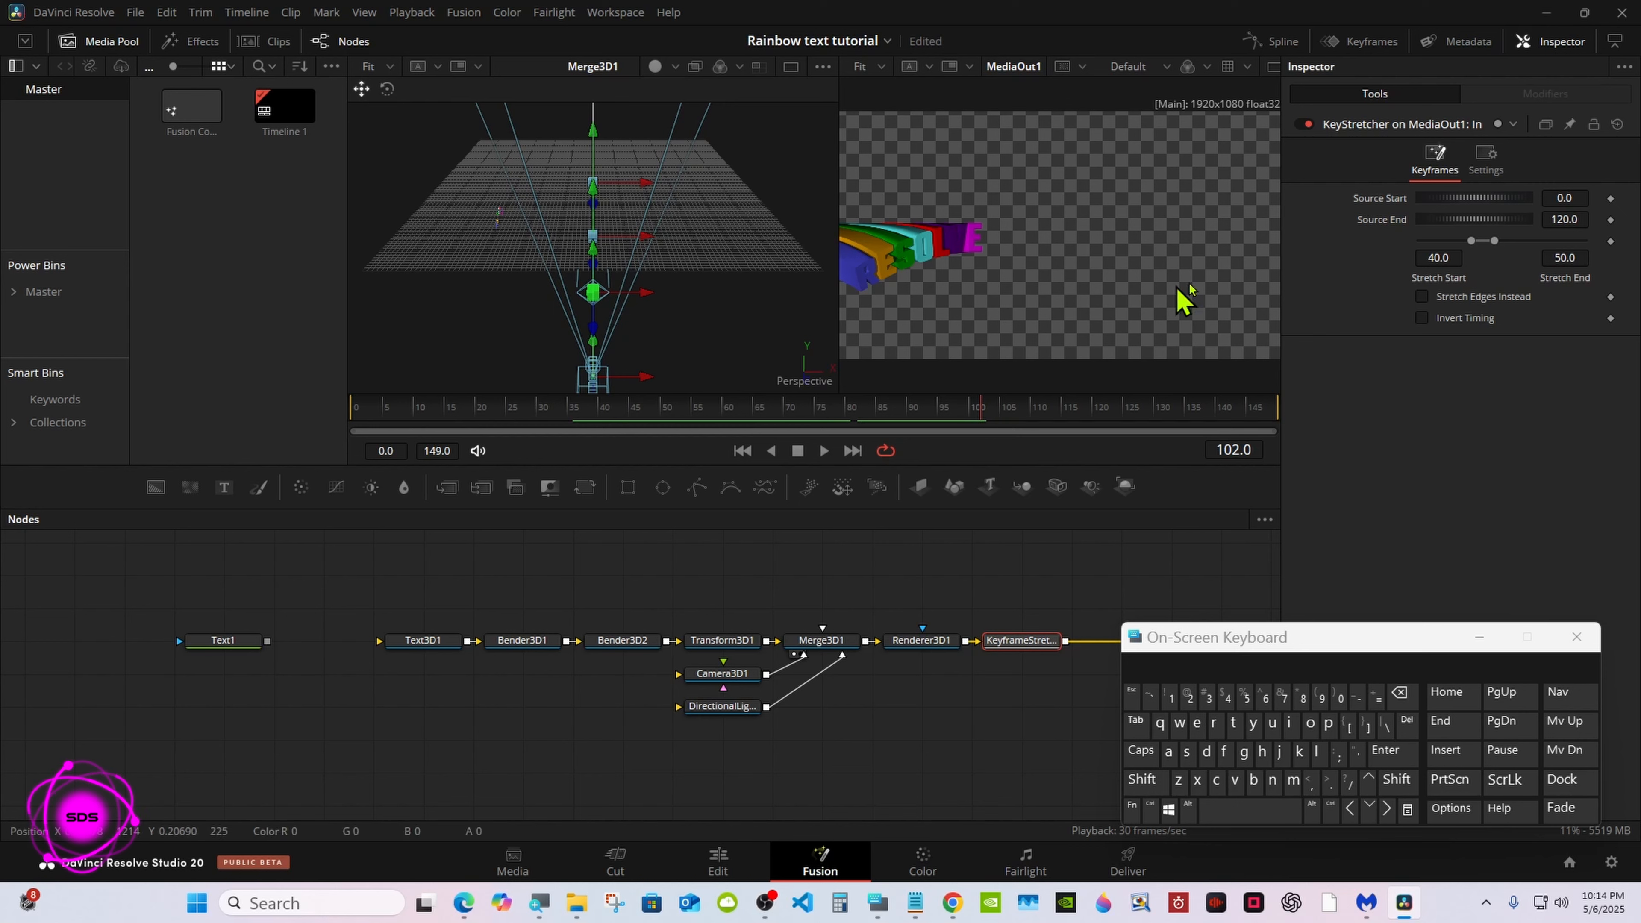
pyautogui.click(1273, 67)
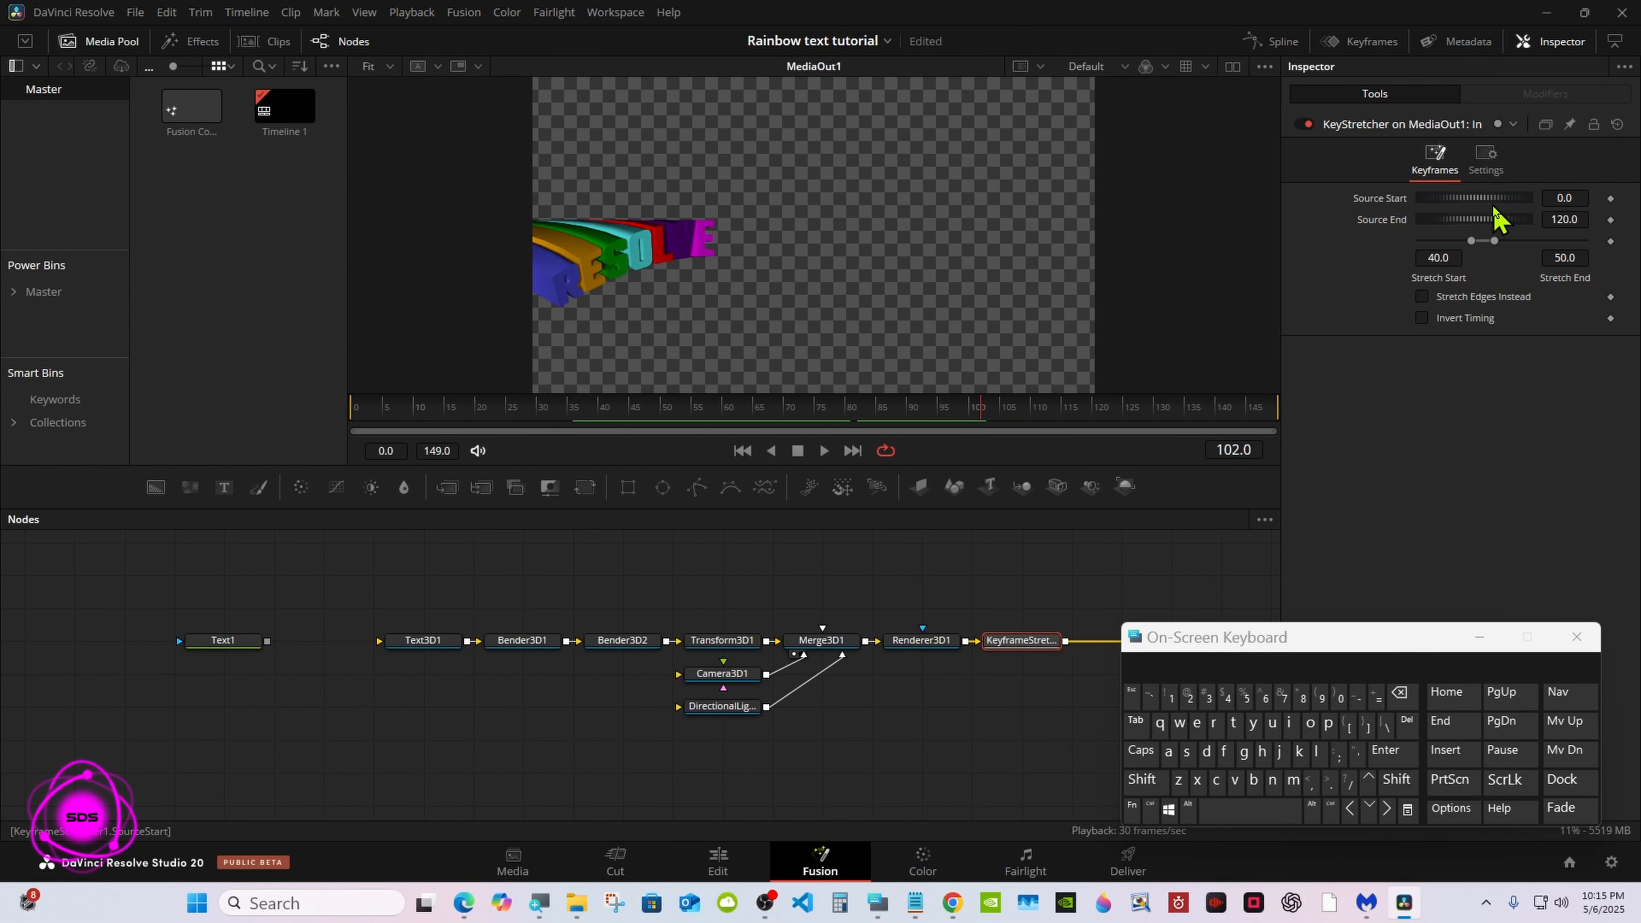
# Step: Lower the Keyframe Stretcher's Source End to 91.5, scrubbing to frame 143 to check that the text exits before the clip ends
pyautogui.moveTo(1498, 220); pyautogui.dragTo(1447, 231)
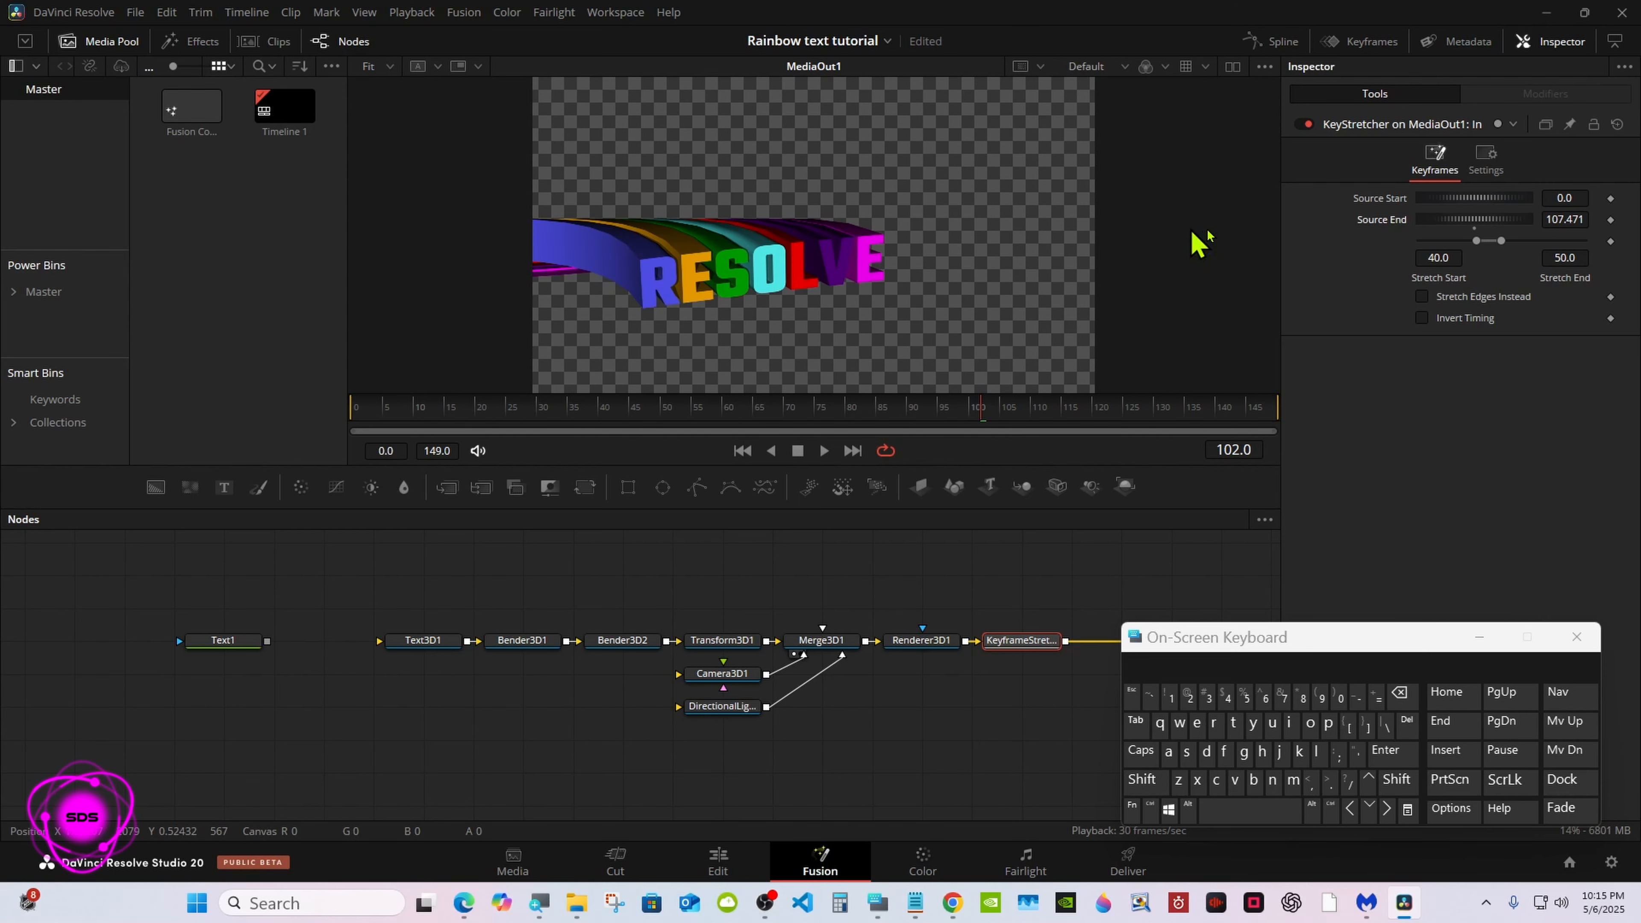
pyautogui.moveTo(1511, 224); pyautogui.dragTo(1450, 239)
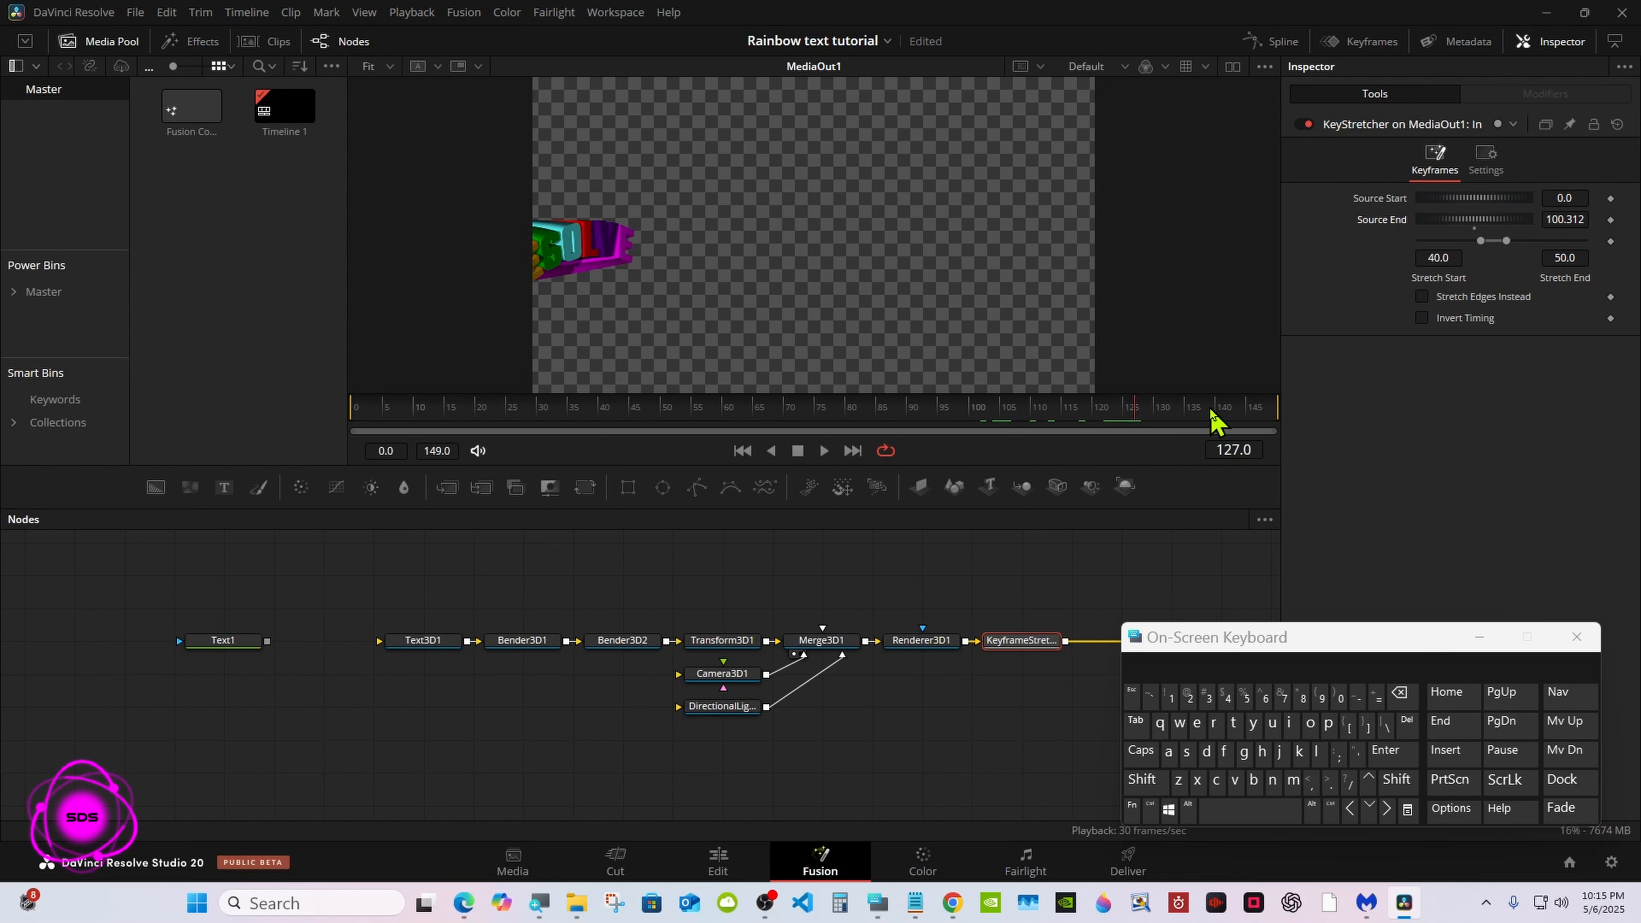
pyautogui.moveTo(1475, 243); pyautogui.dragTo(1436, 238)
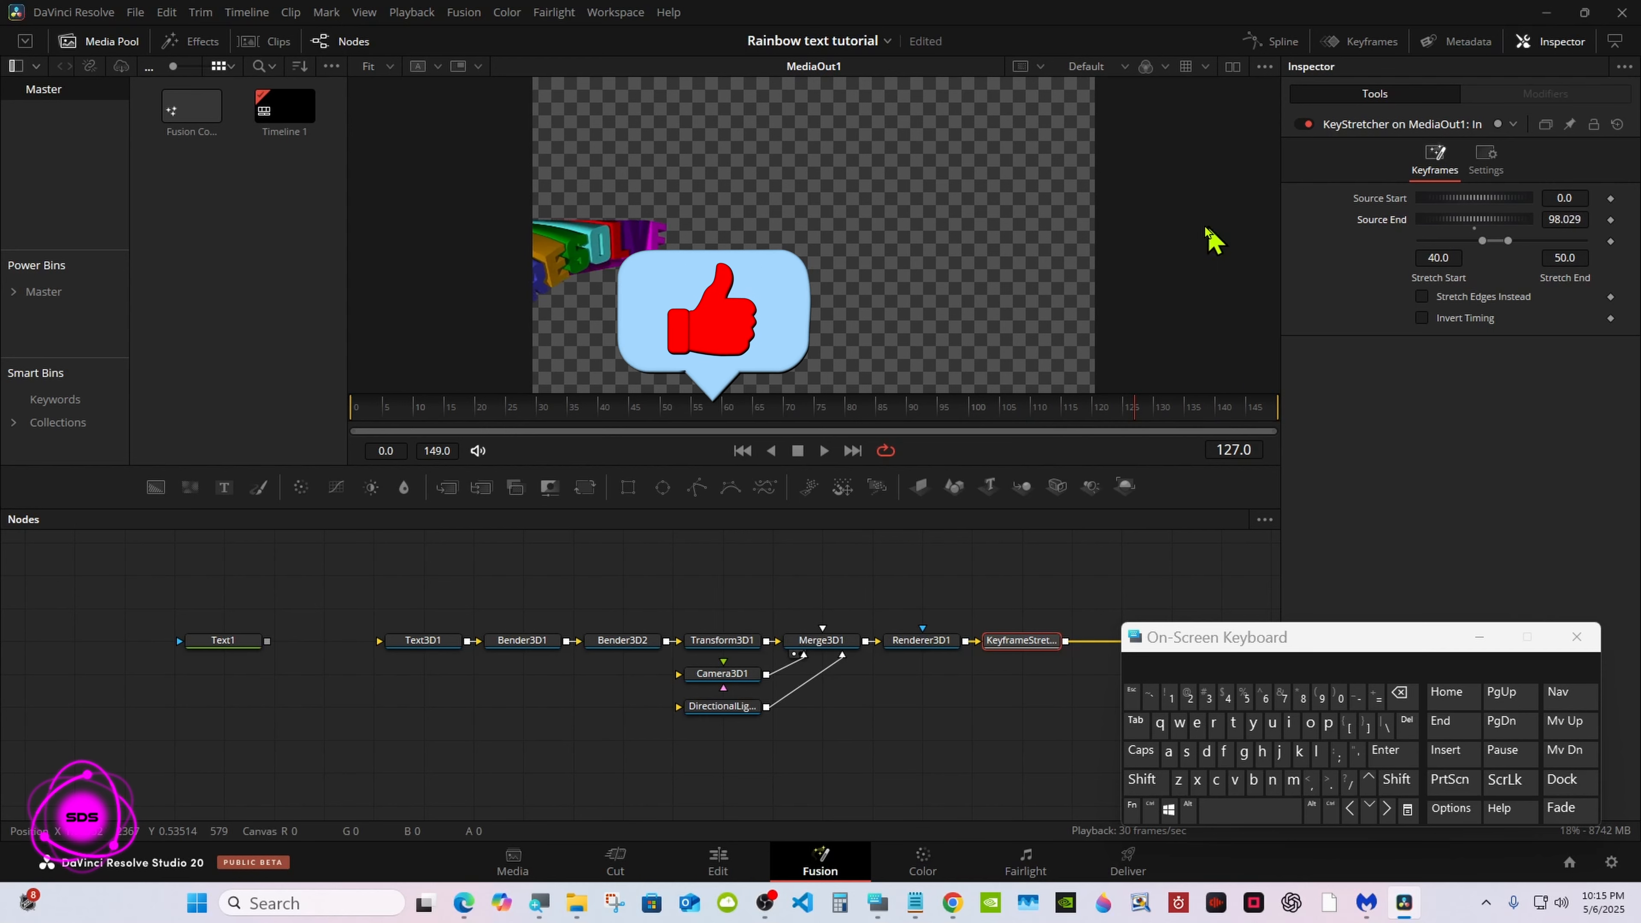
pyautogui.moveTo(1135, 410); pyautogui.dragTo(1186, 413)
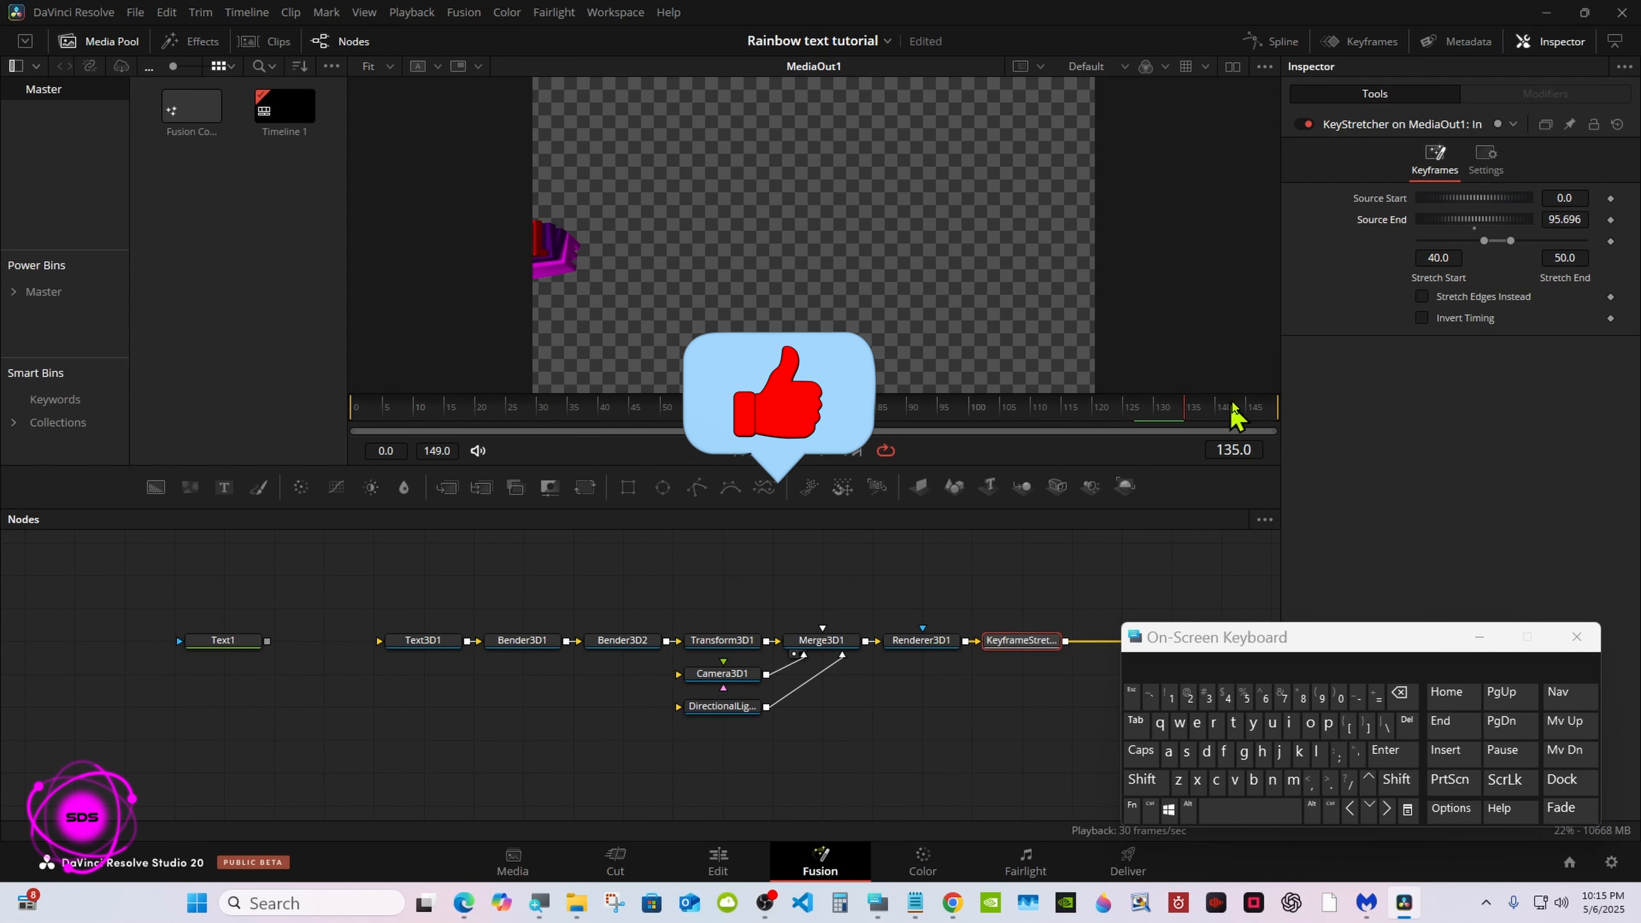
pyautogui.moveTo(1481, 221); pyautogui.dragTo(996, 246)
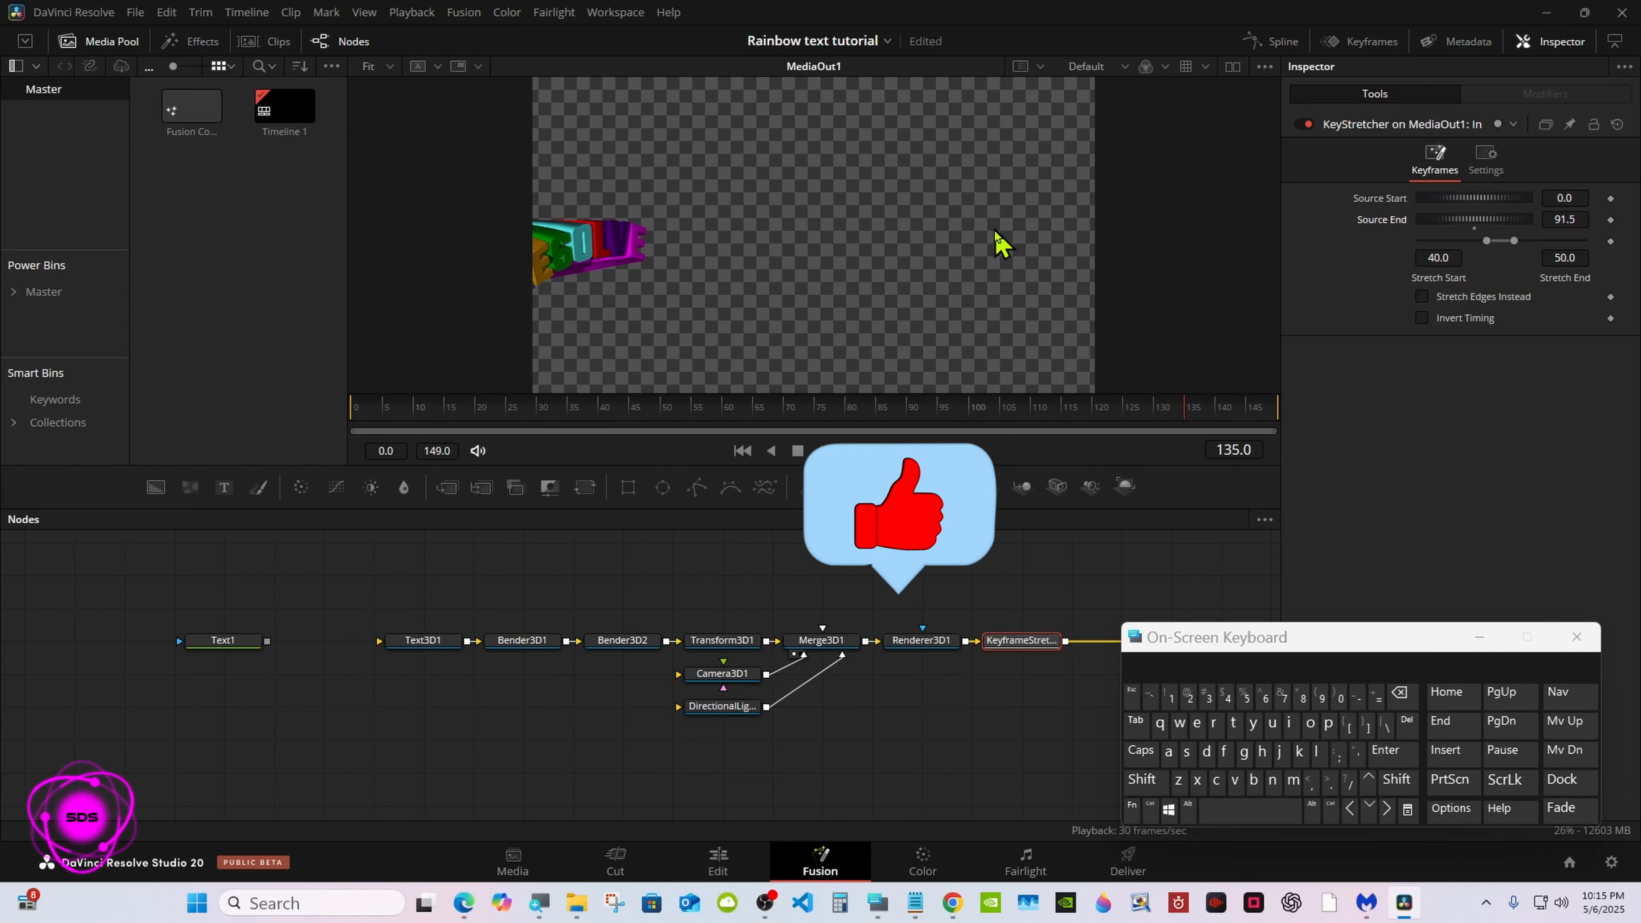
pyautogui.moveTo(1180, 414); pyautogui.dragTo(1234, 421)
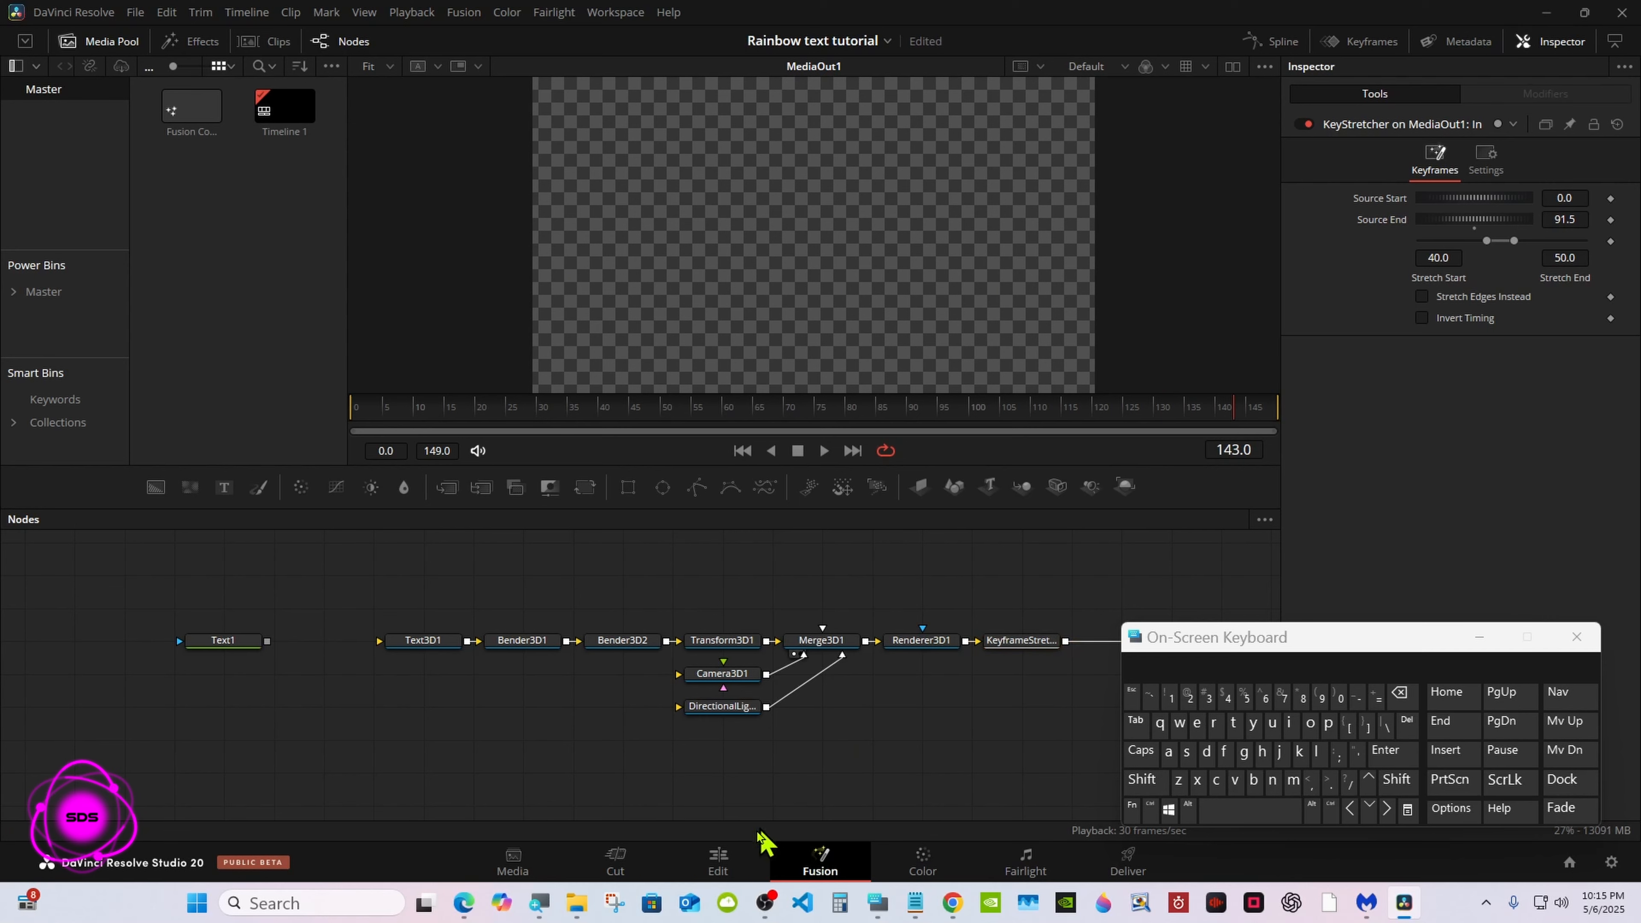
# Step: Switch to the Edit page and turn on render caching for the timeline
pyautogui.click(719, 865)
pyautogui.click(412, 12)
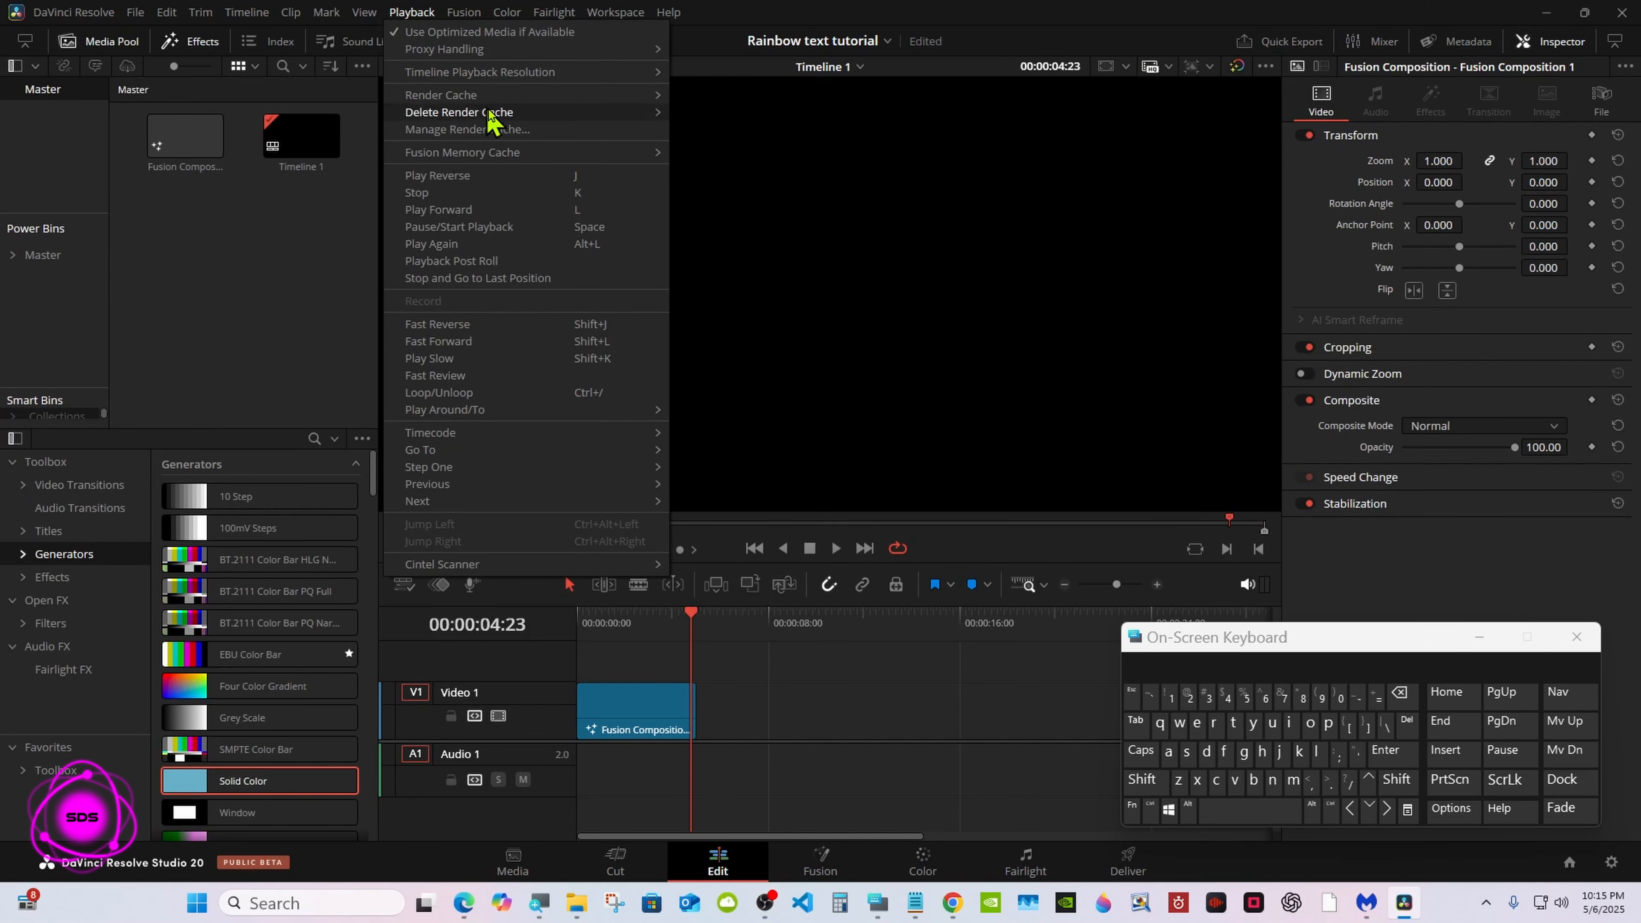
pyautogui.moveTo(575, 96)
pyautogui.click(704, 113)
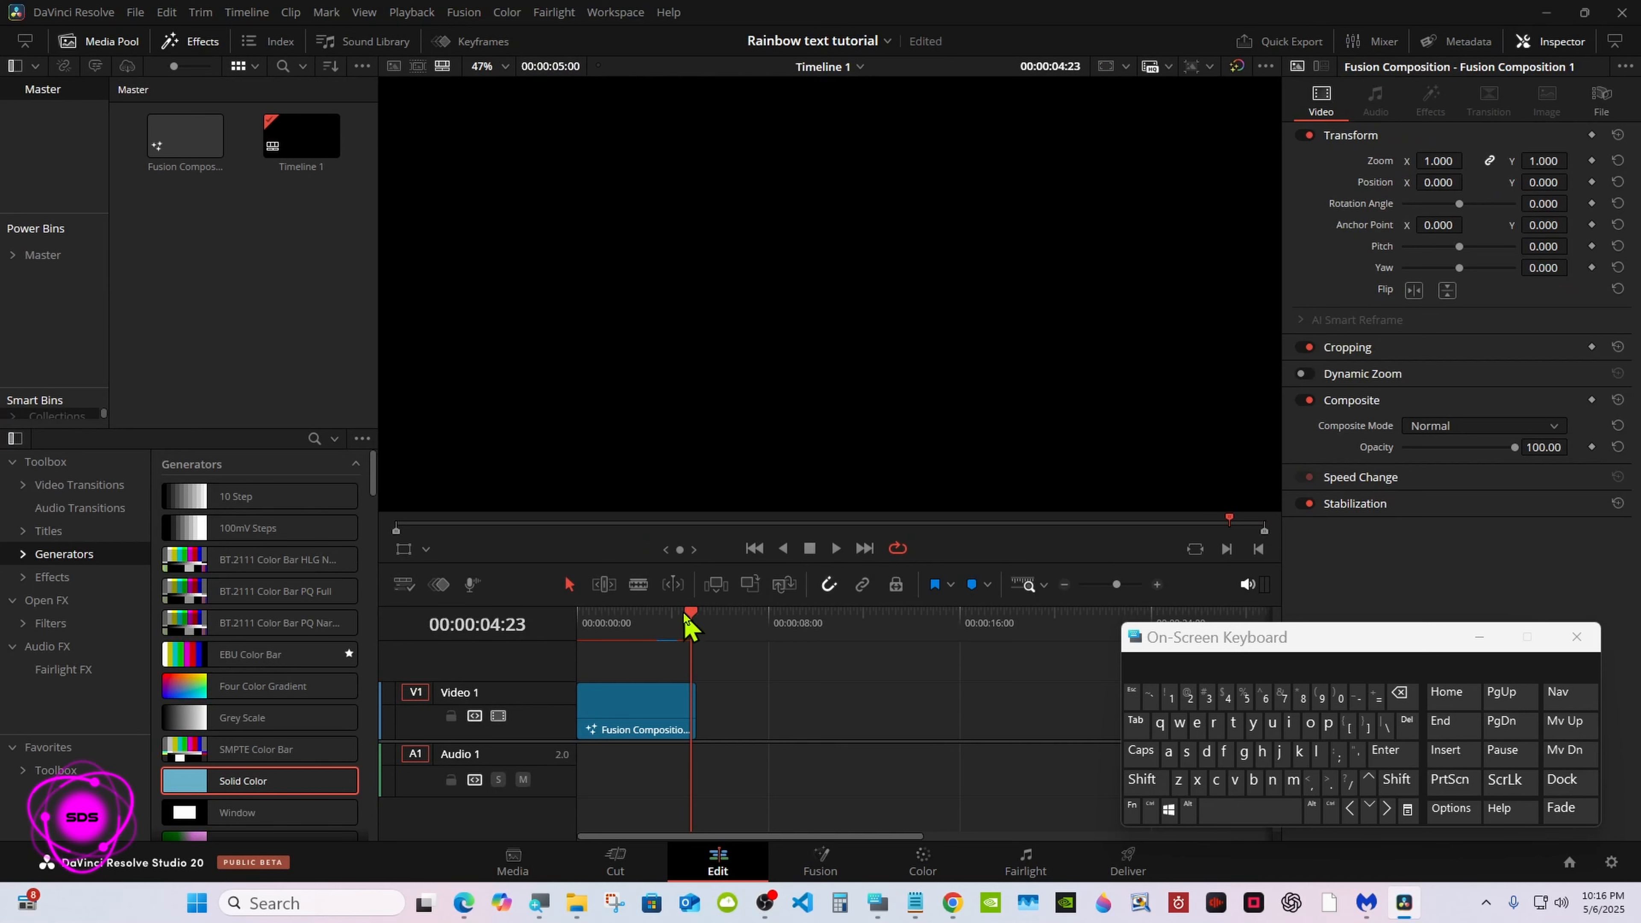
# Step: Enlarge the Edit page viewer and play the Fusion composition clip from the start of the timeline
pyautogui.moveTo(670, 604); pyautogui.dragTo(670, 675)
pyautogui.click(578, 697)
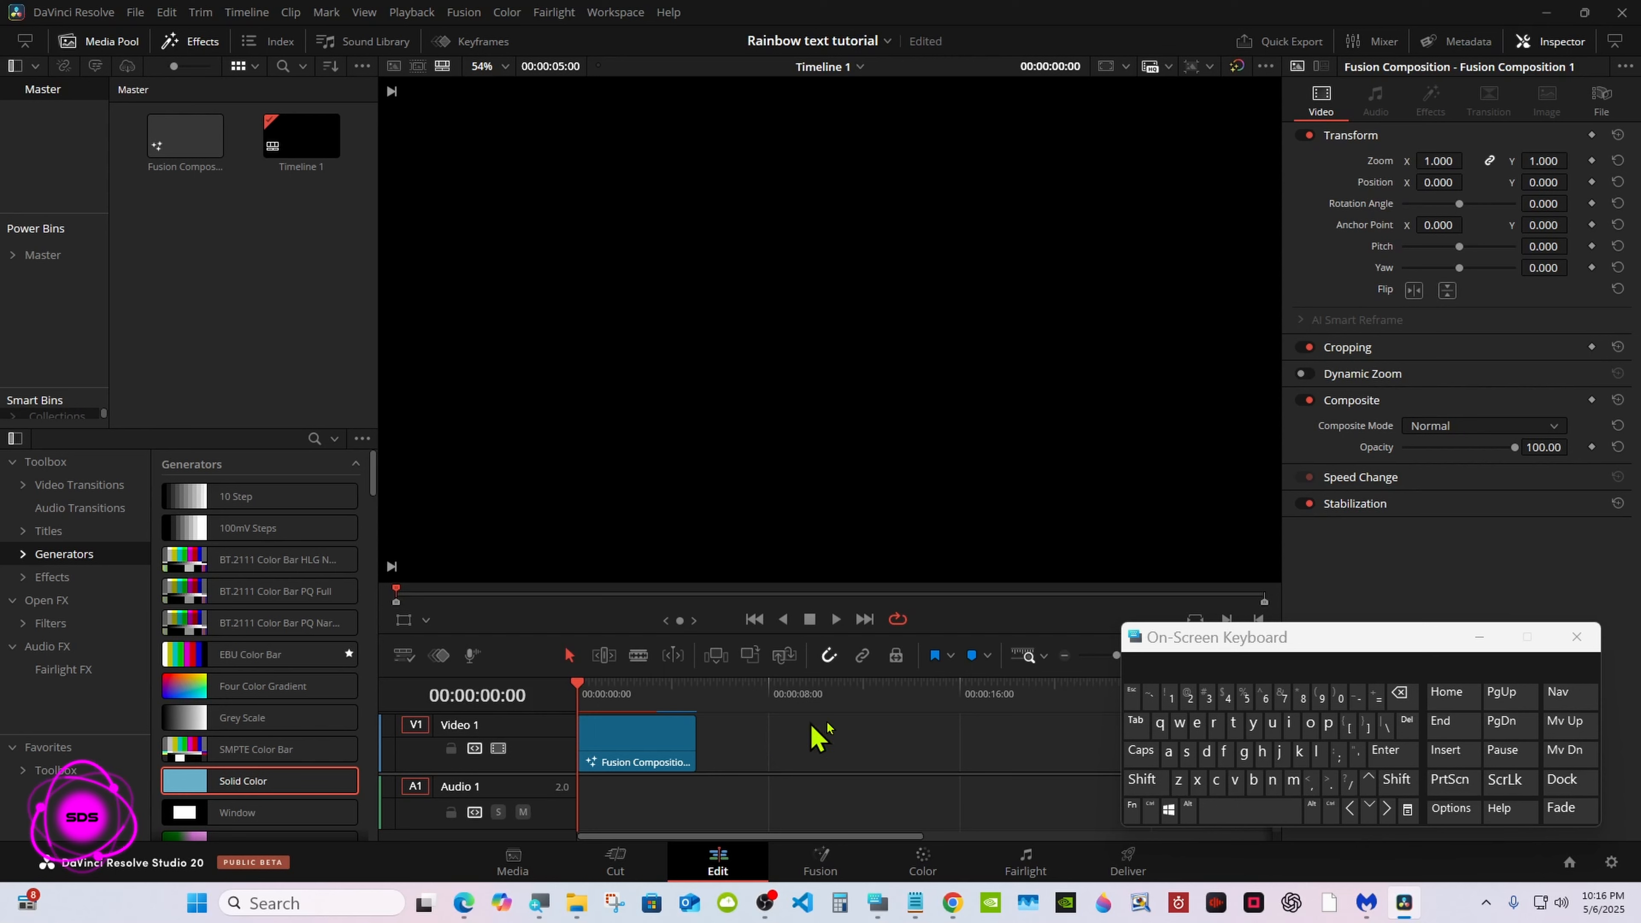
pyautogui.click(1480, 638)
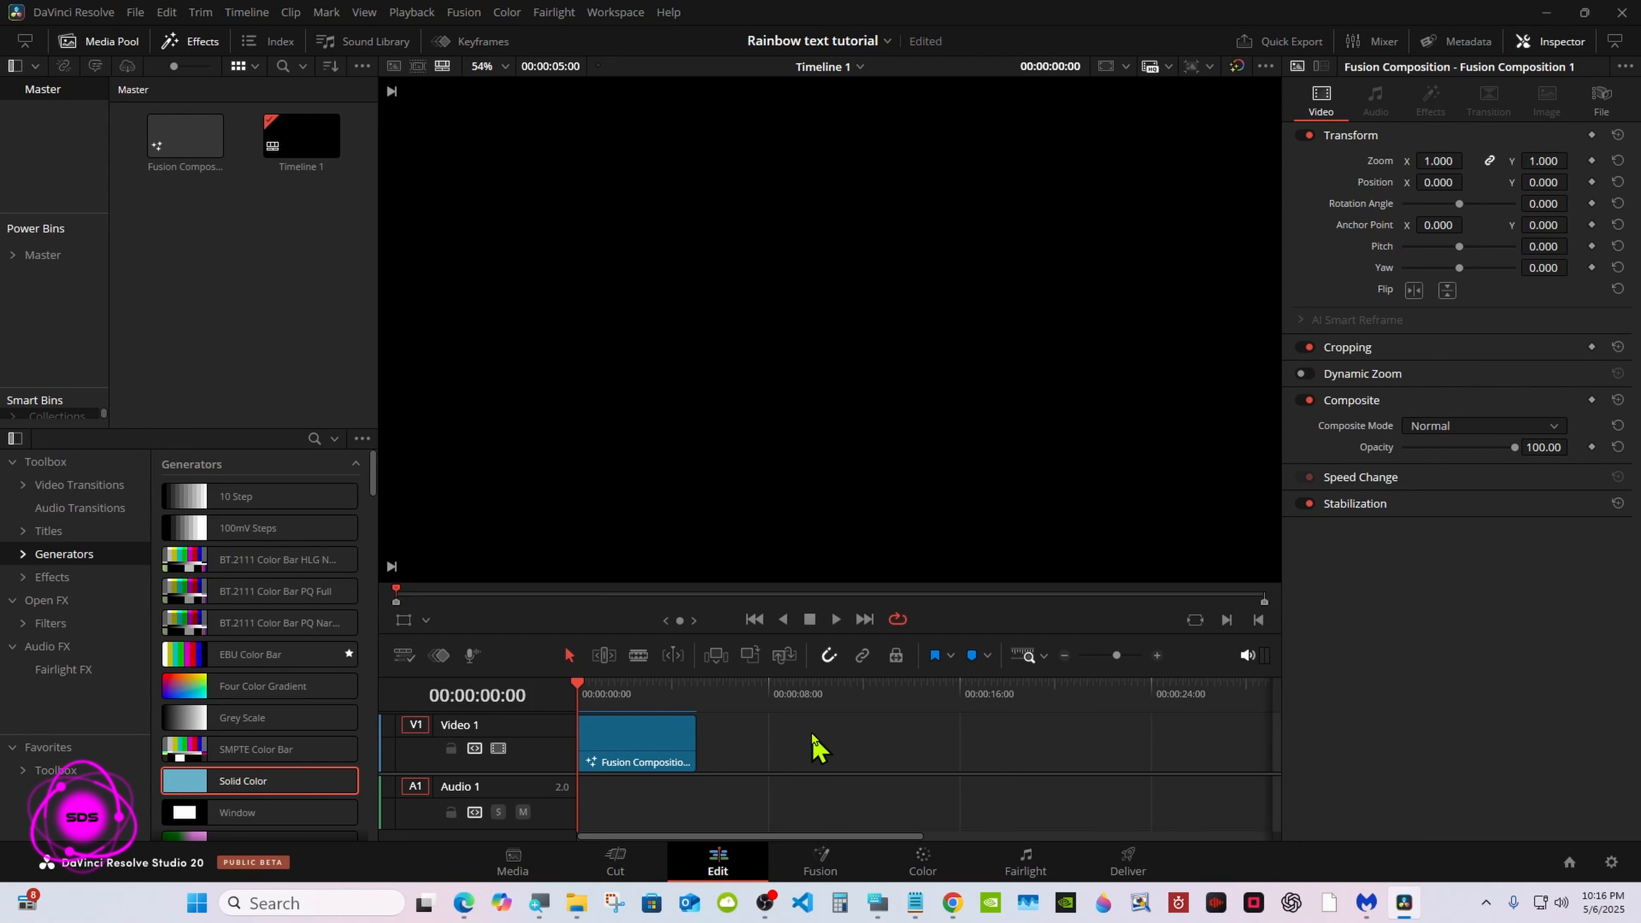
pyautogui.click(836, 619)
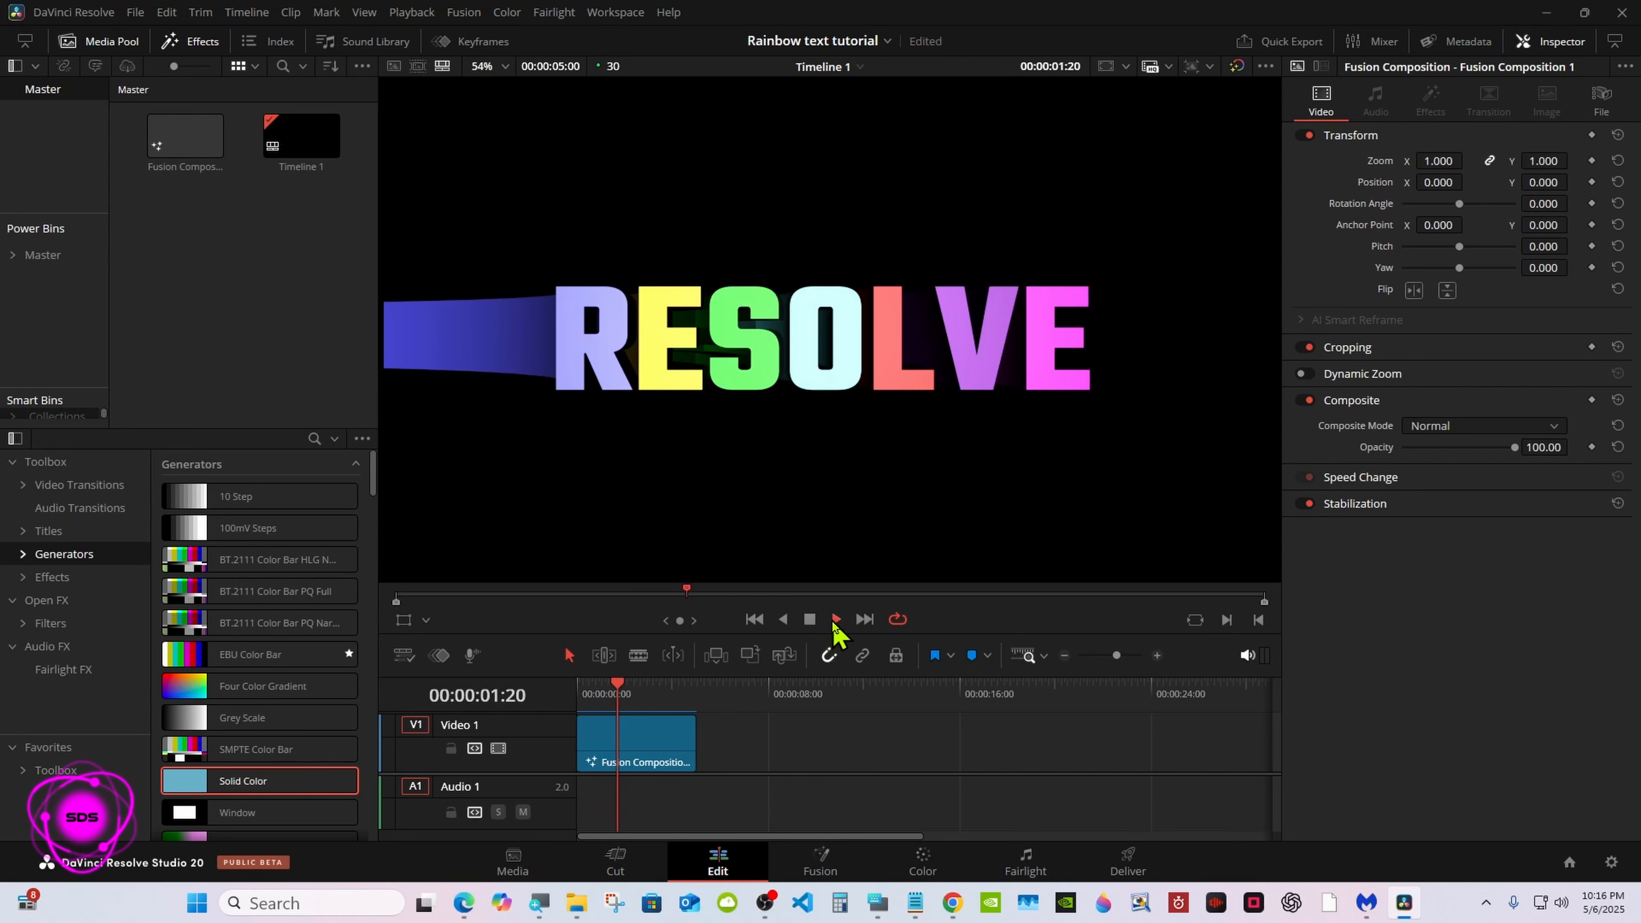
pyautogui.click(809, 619)
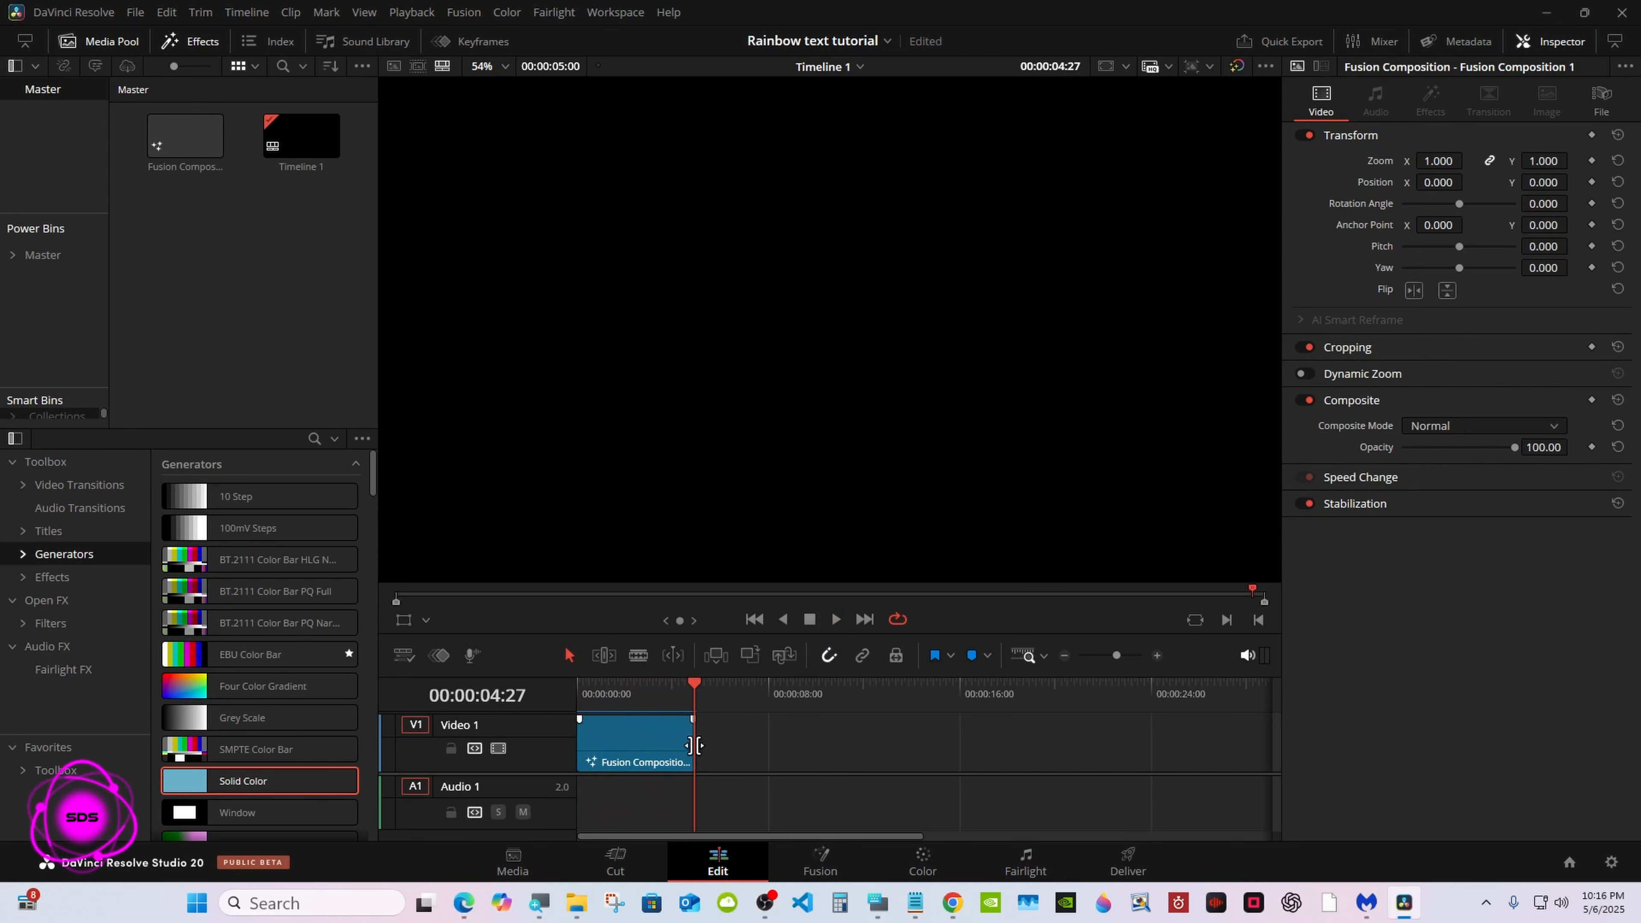
# Step: Extend the Fusion composition clip to 00:00:07:05, play it to check the stretched timing, and trim it back to about its original length
pyautogui.moveTo(683, 745); pyautogui.dragTo(747, 745)
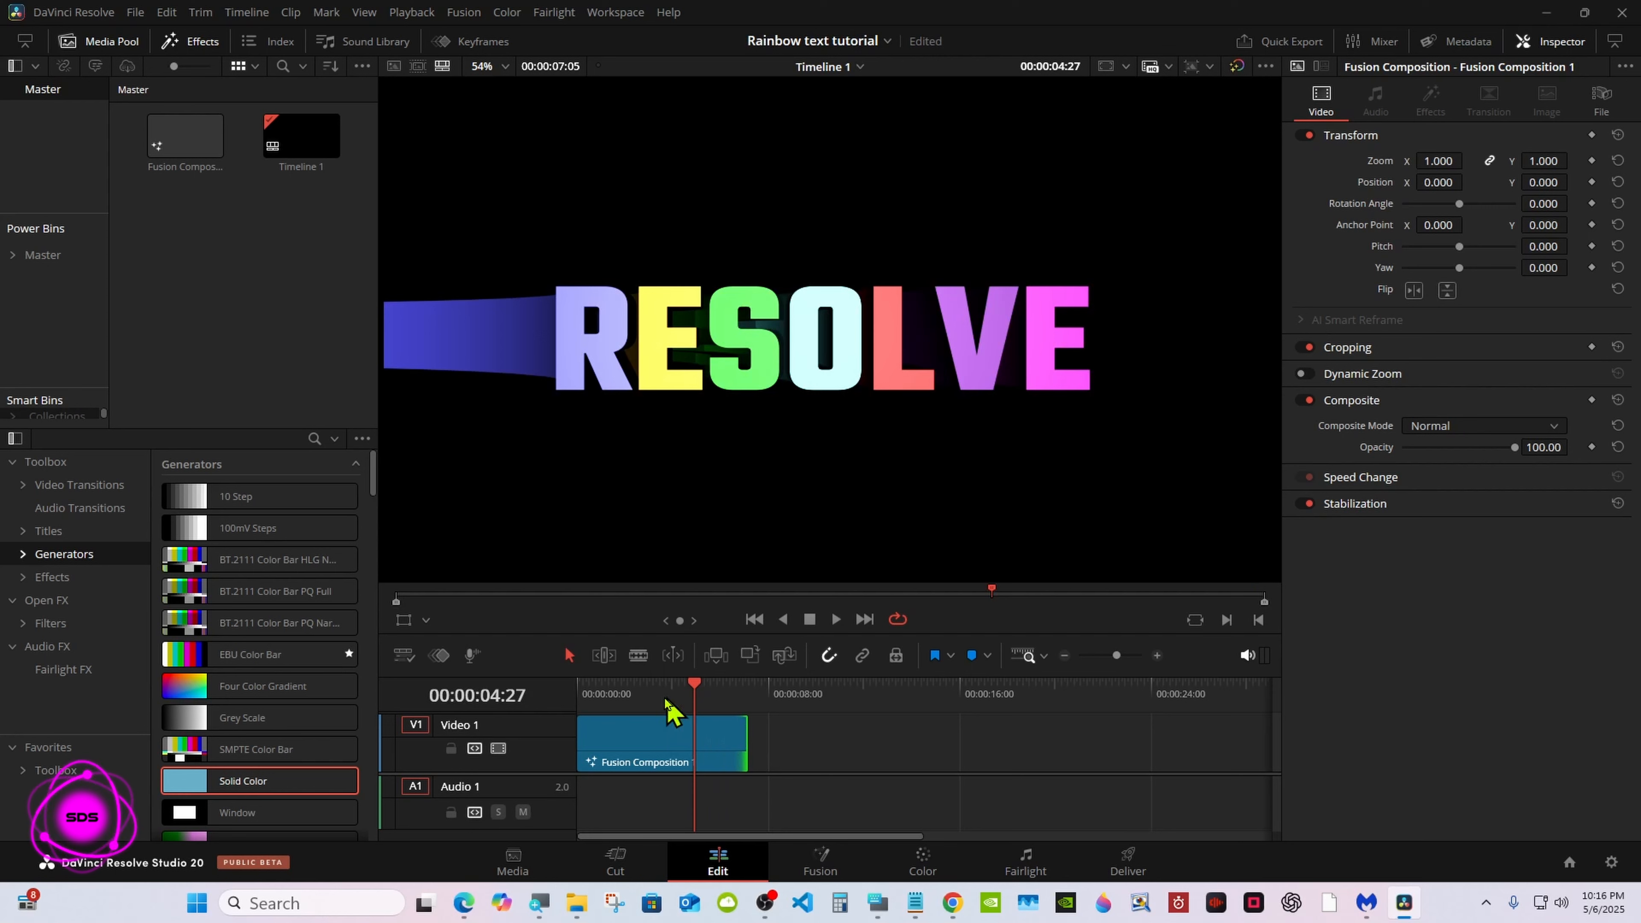
pyautogui.click(651, 695)
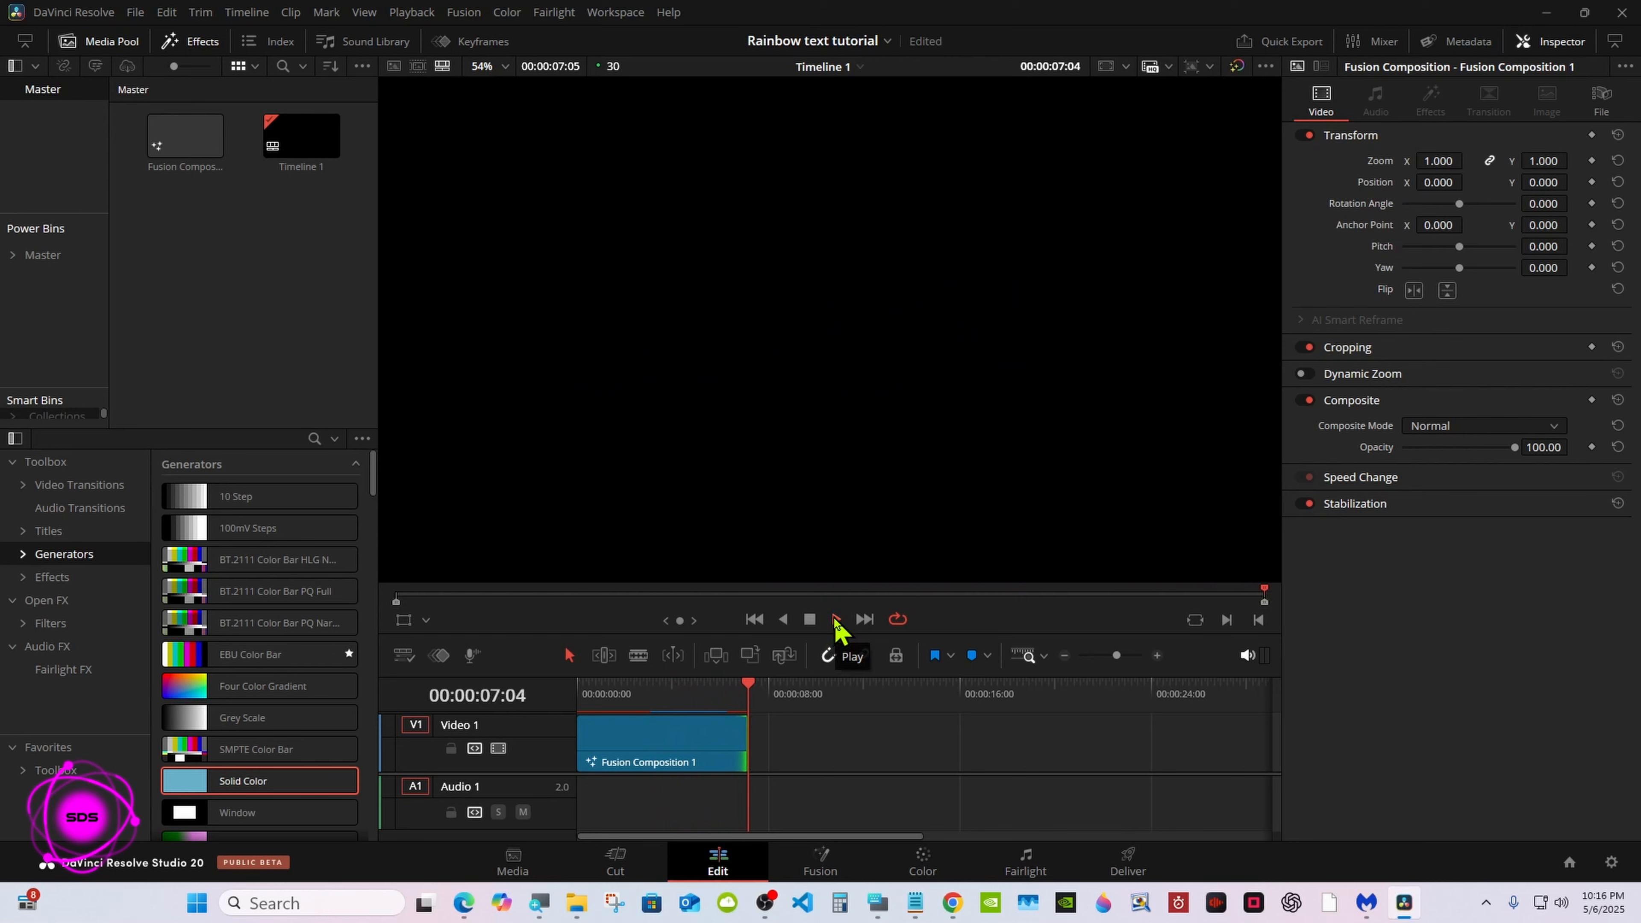
pyautogui.click(810, 619)
pyautogui.moveTo(738, 745); pyautogui.dragTo(687, 743)
# Step: Return to the Fusion page, reopen the on-screen keyboard and move MediaOut1 closer to the Keyframe Stretcher node
pyautogui.click(820, 863)
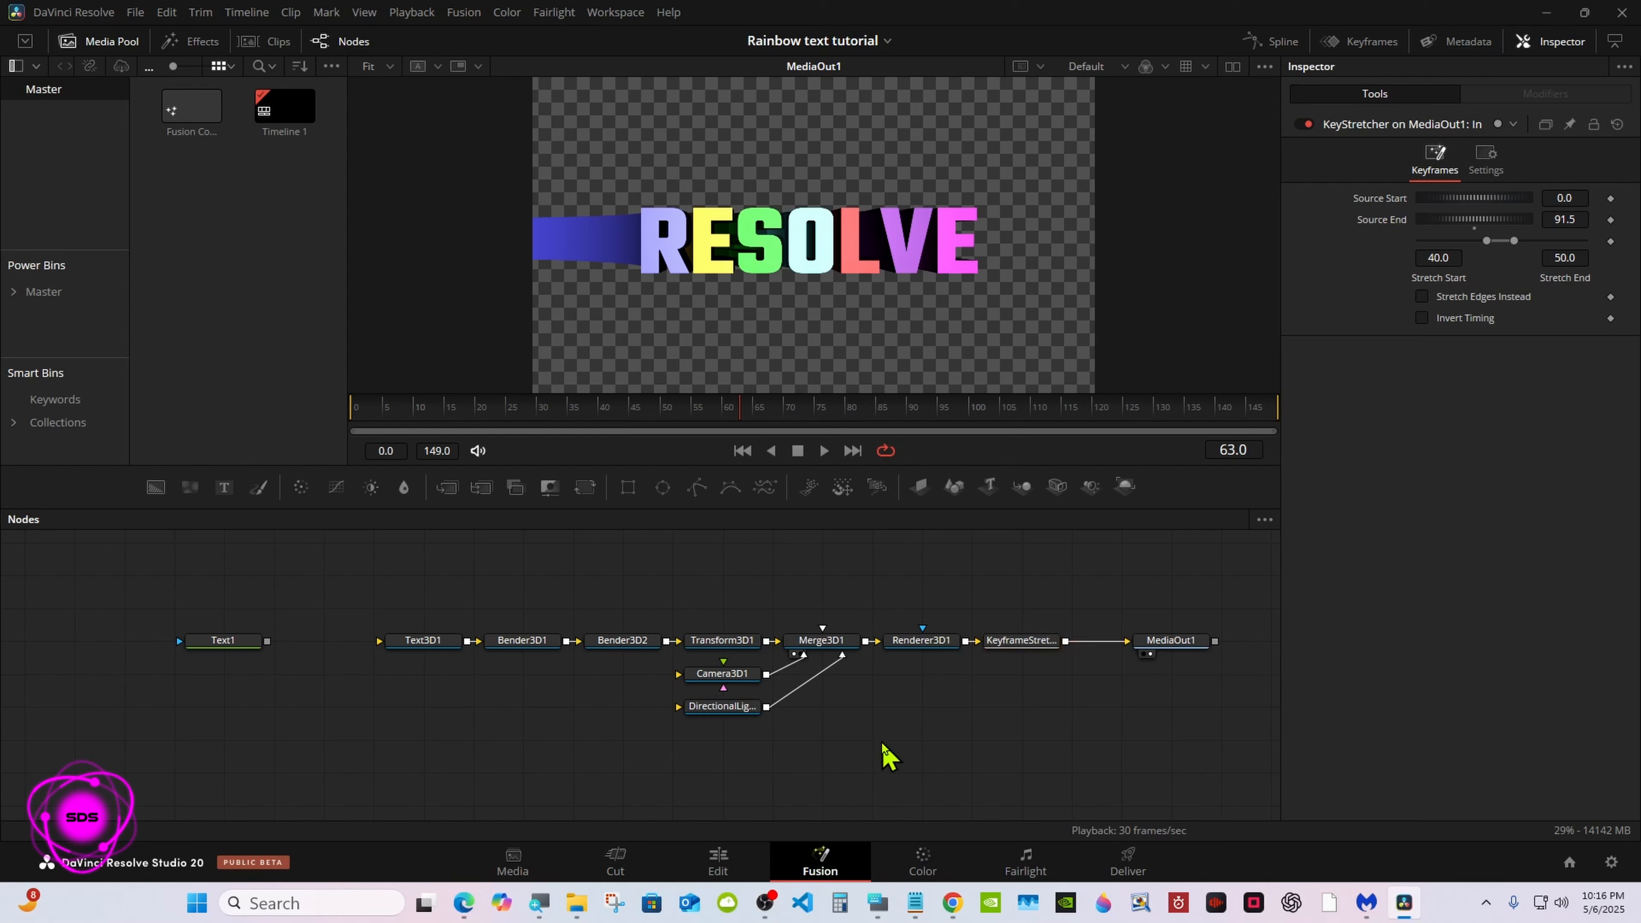
pyautogui.click(878, 903)
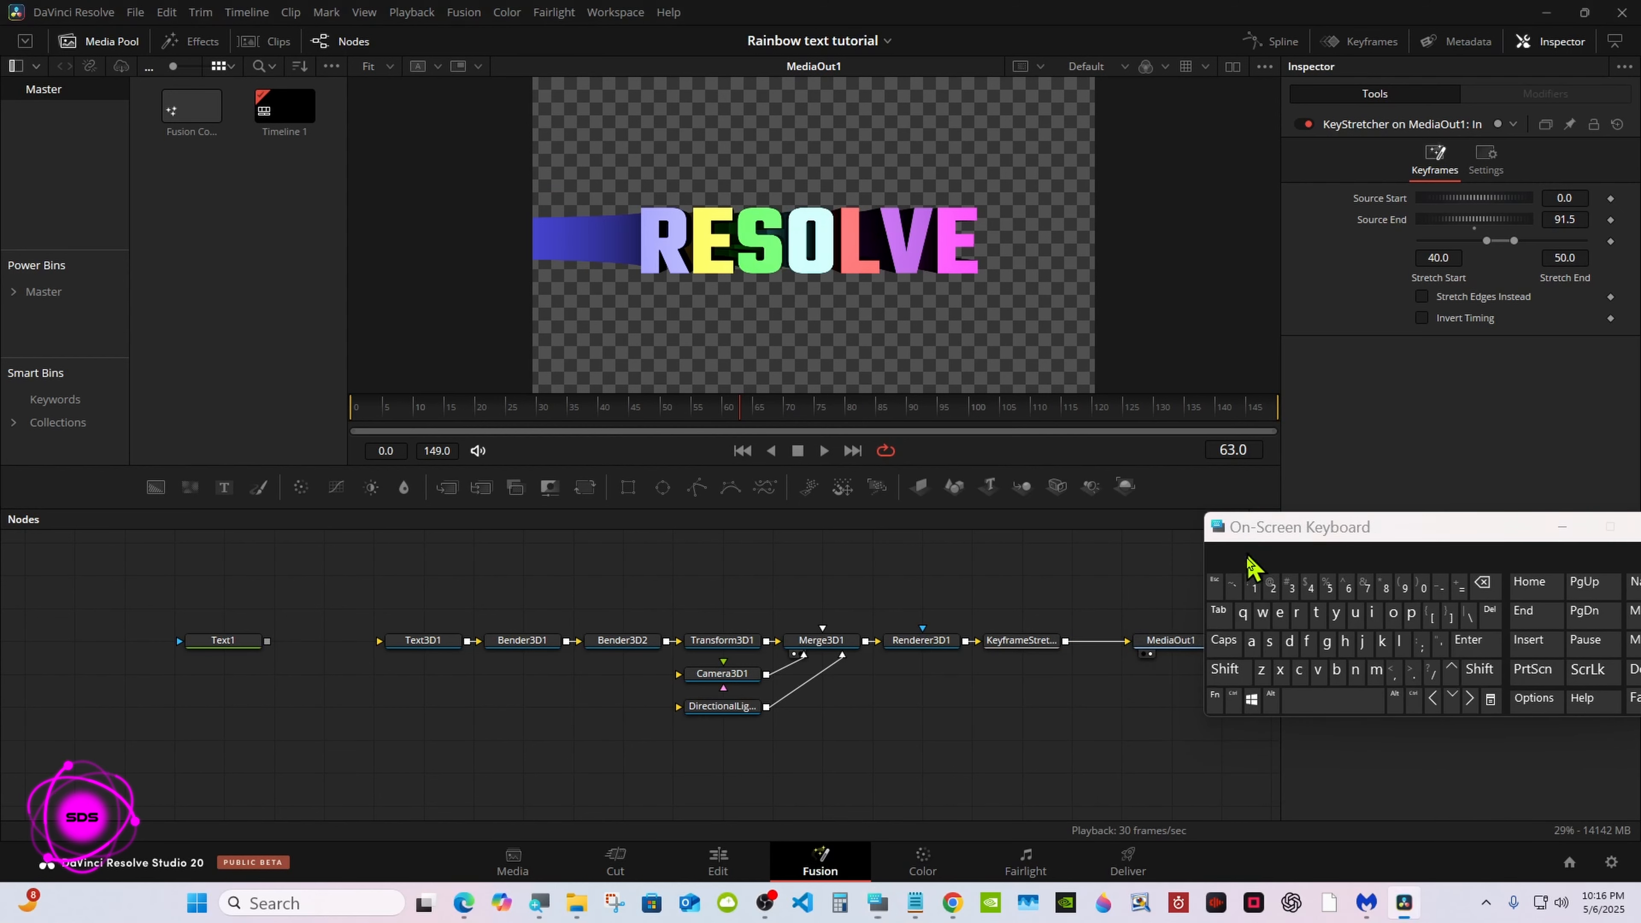
pyautogui.moveTo(1155, 653); pyautogui.dragTo(1106, 653)
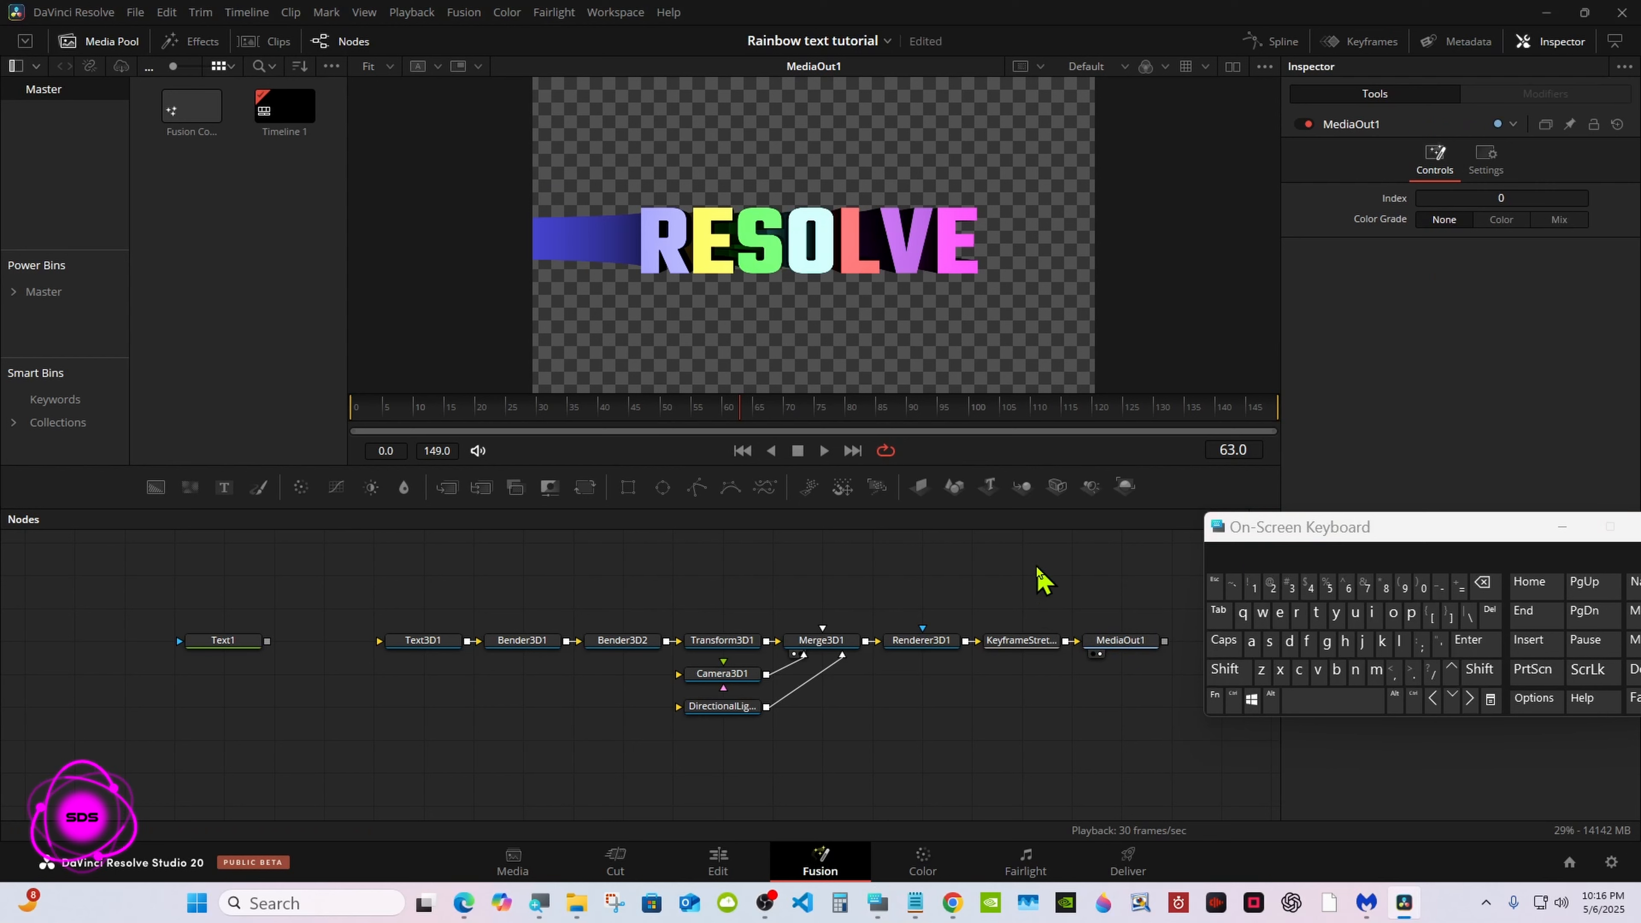
# Step: Select all nodes from Text3D1 through the Keyframe Stretcher, including camera and light, and start creating a macro from them
pyautogui.moveTo(1035, 548); pyautogui.dragTo(419, 763)
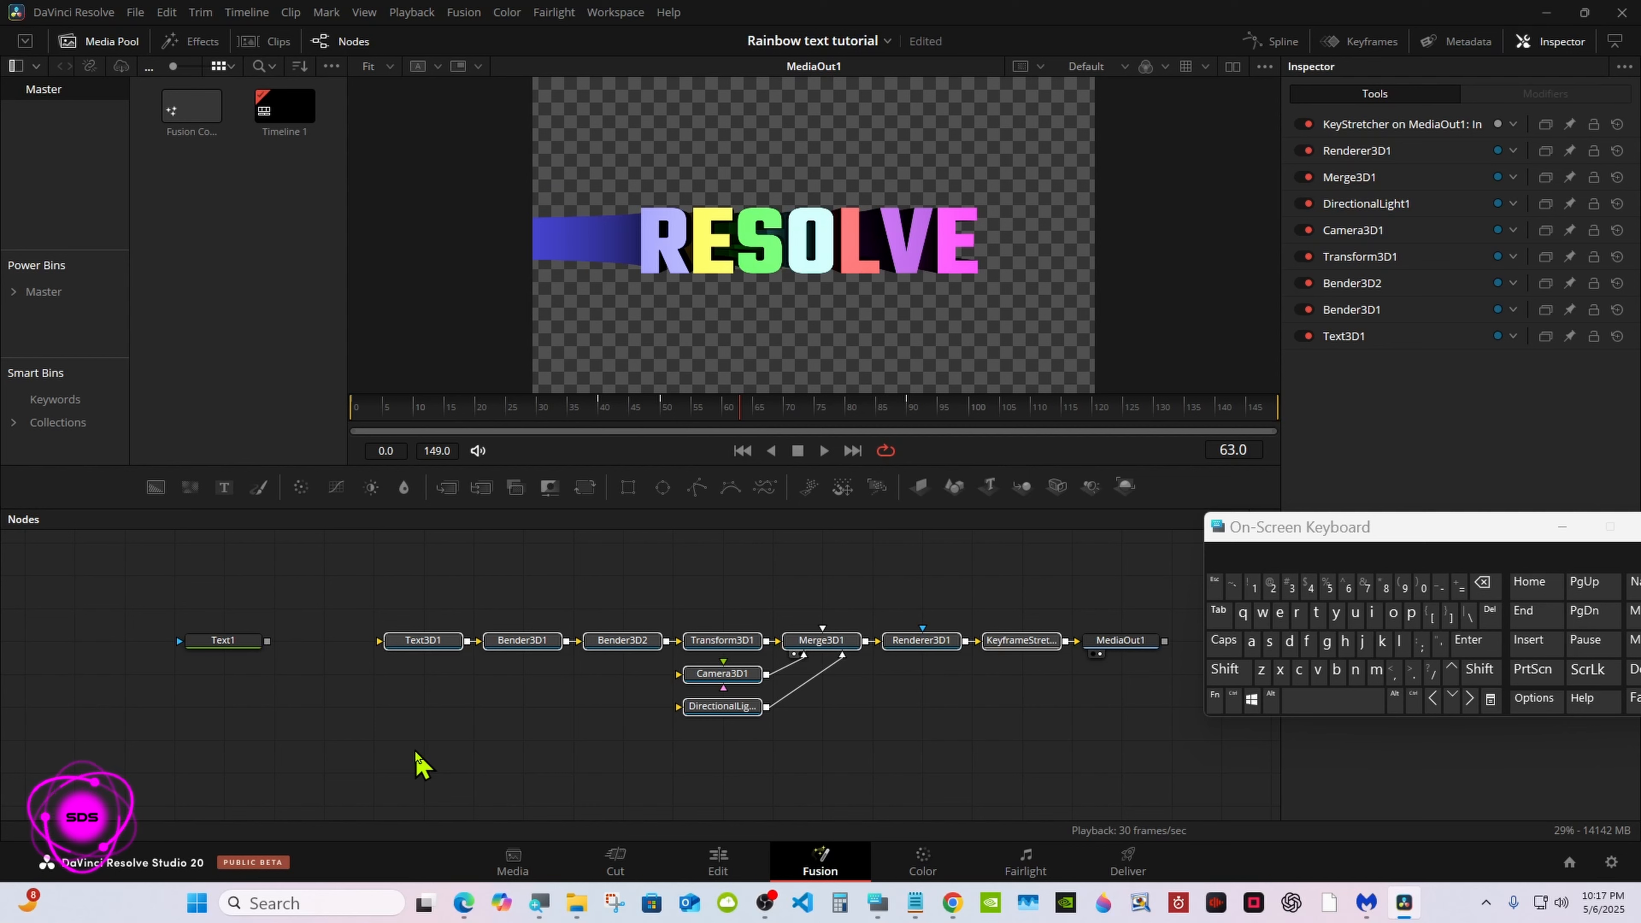
pyautogui.click(698, 641)
pyautogui.rightClick(700, 644)
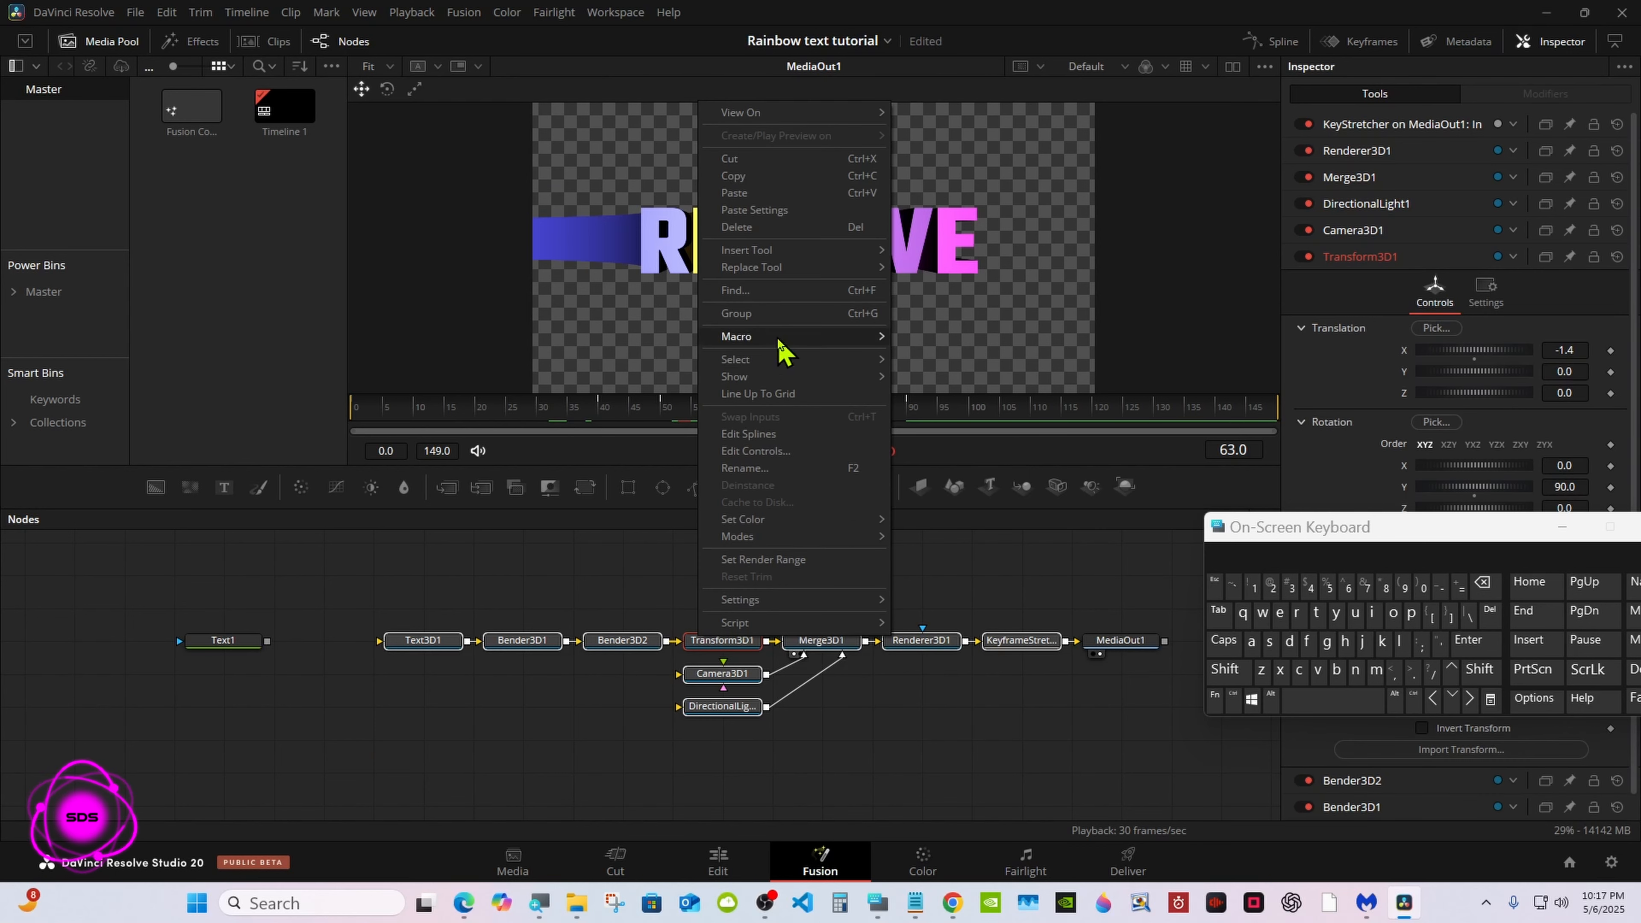
pyautogui.moveTo(782, 349)
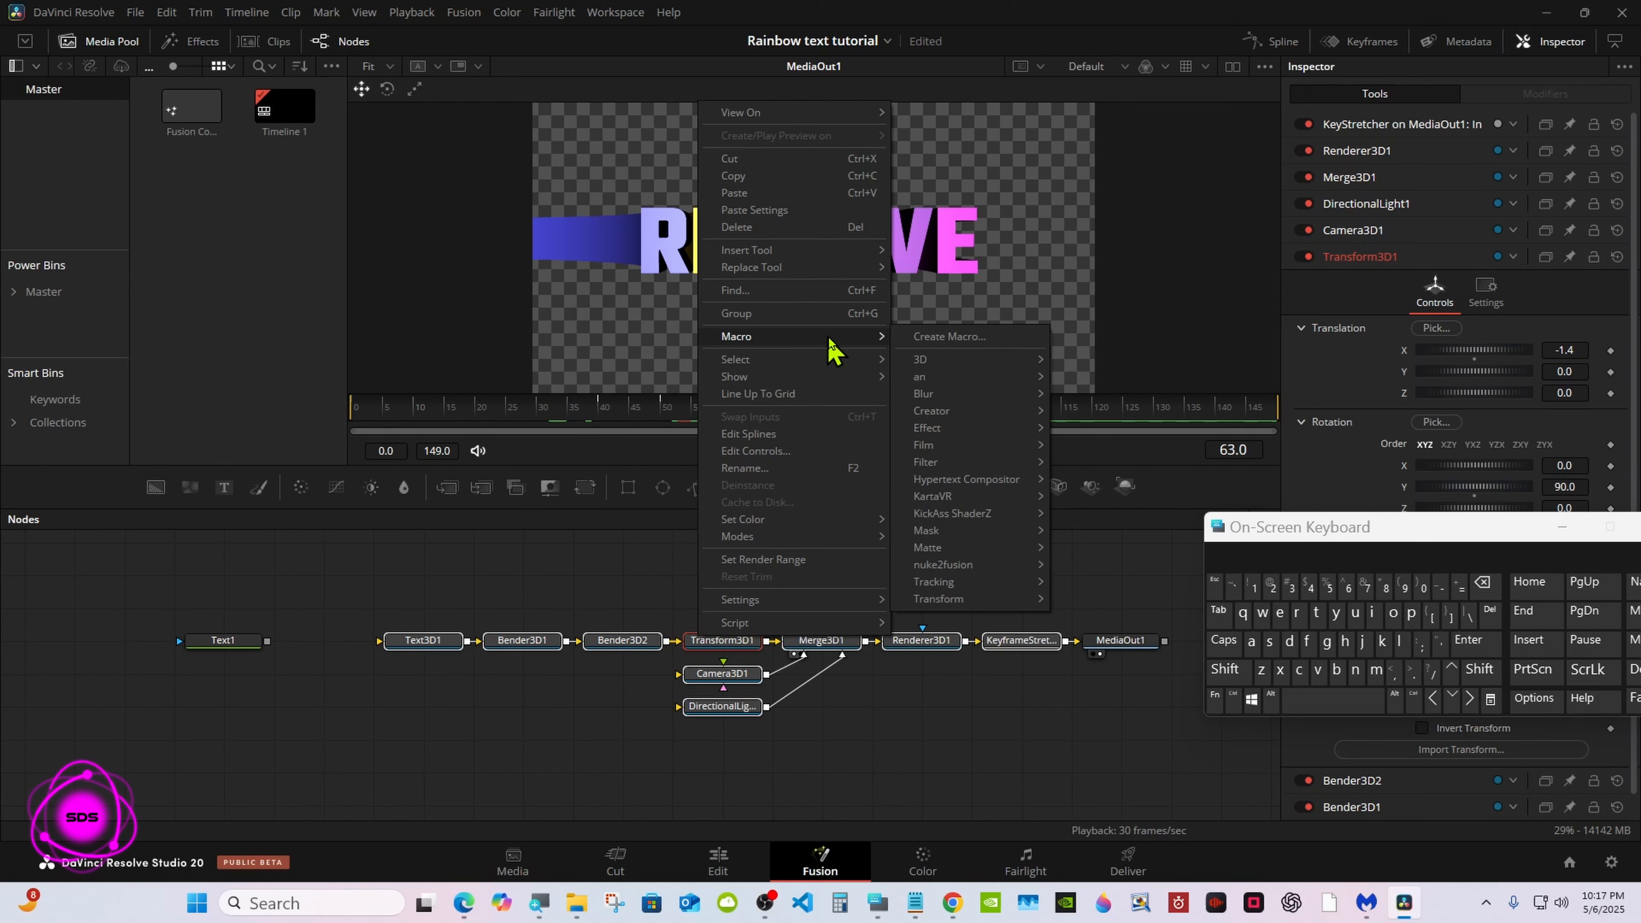
pyautogui.click(948, 339)
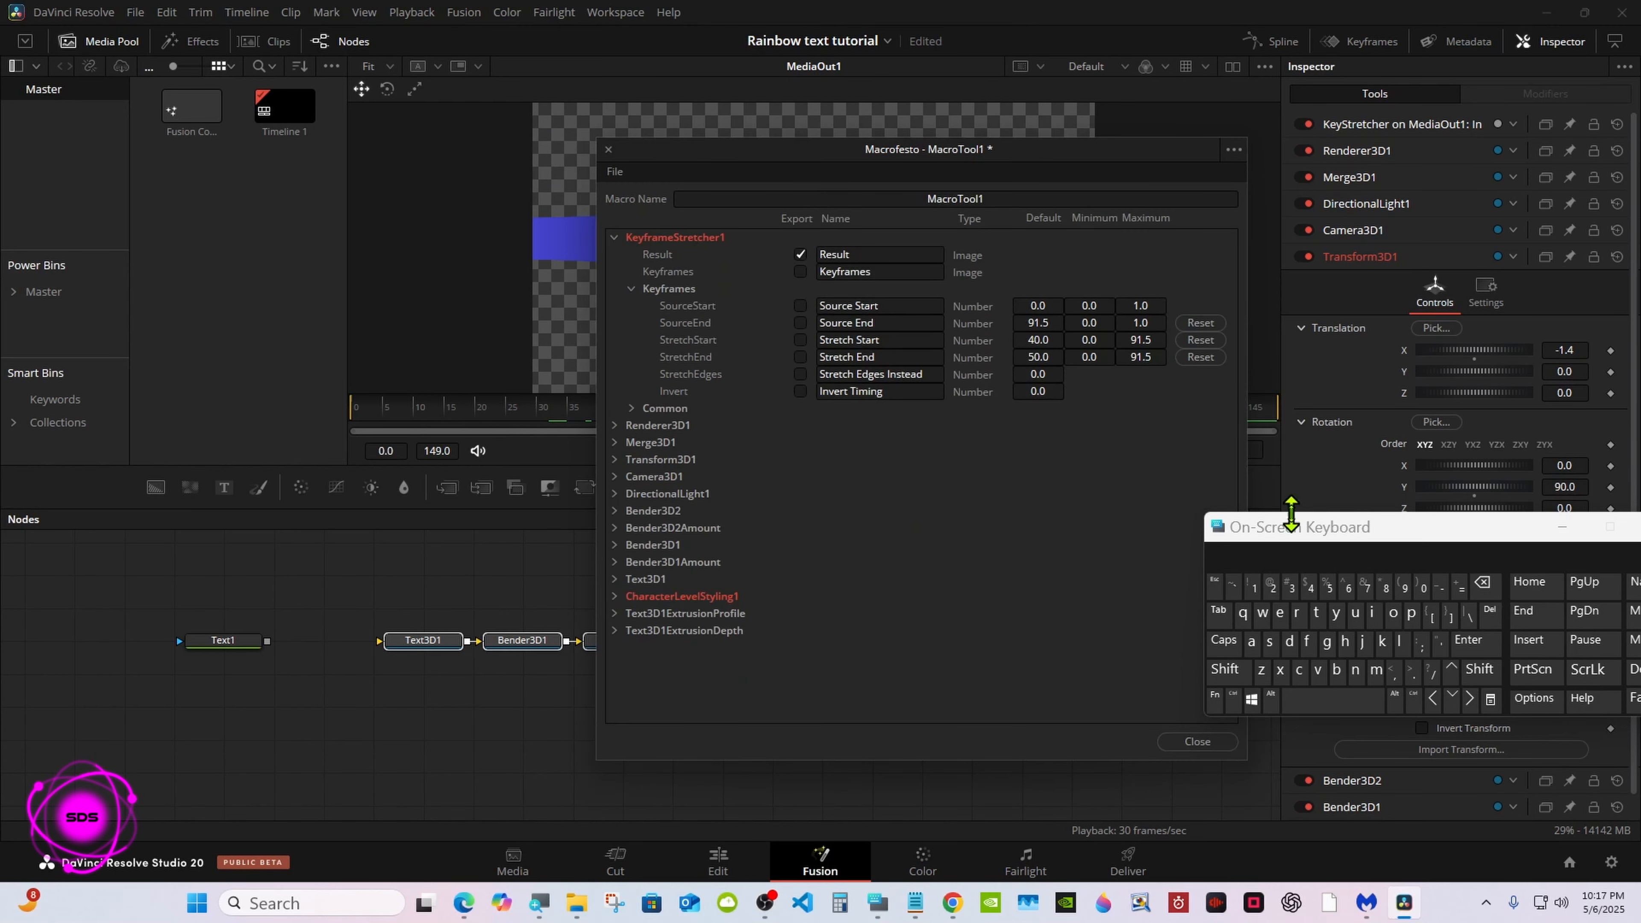
# Step: Name the macro "Rainbow Text"
pyautogui.moveTo(1291, 529); pyautogui.dragTo(948, 463)
pyautogui.click(986, 198)
pyautogui.click(1138, 514)
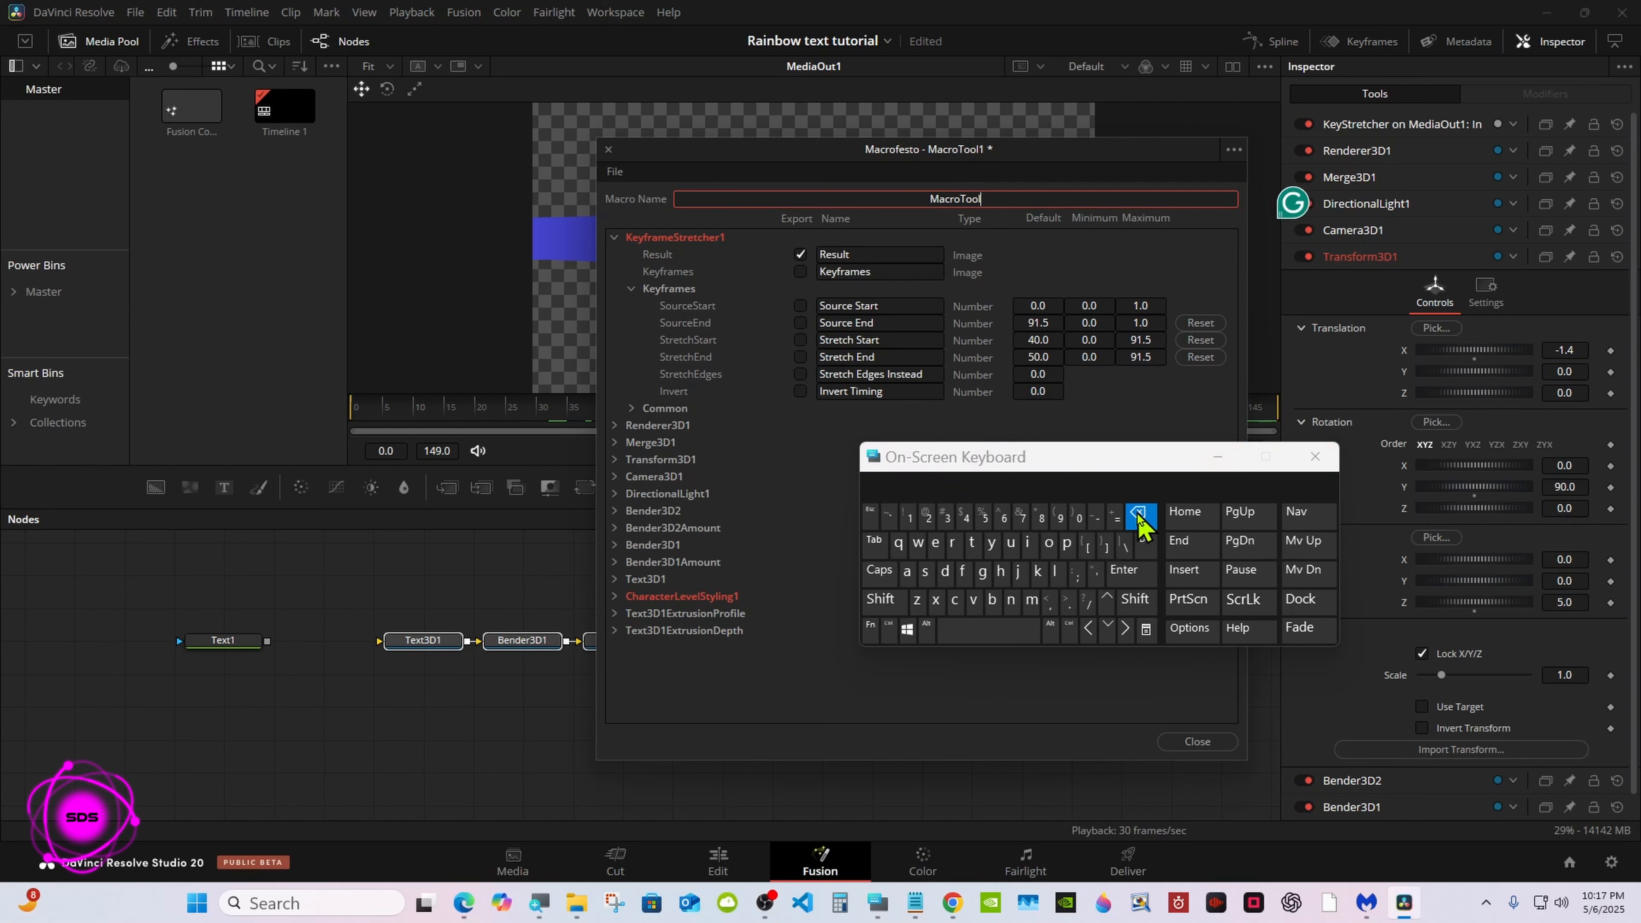
pyautogui.click(1138, 514)
pyautogui.click(883, 600)
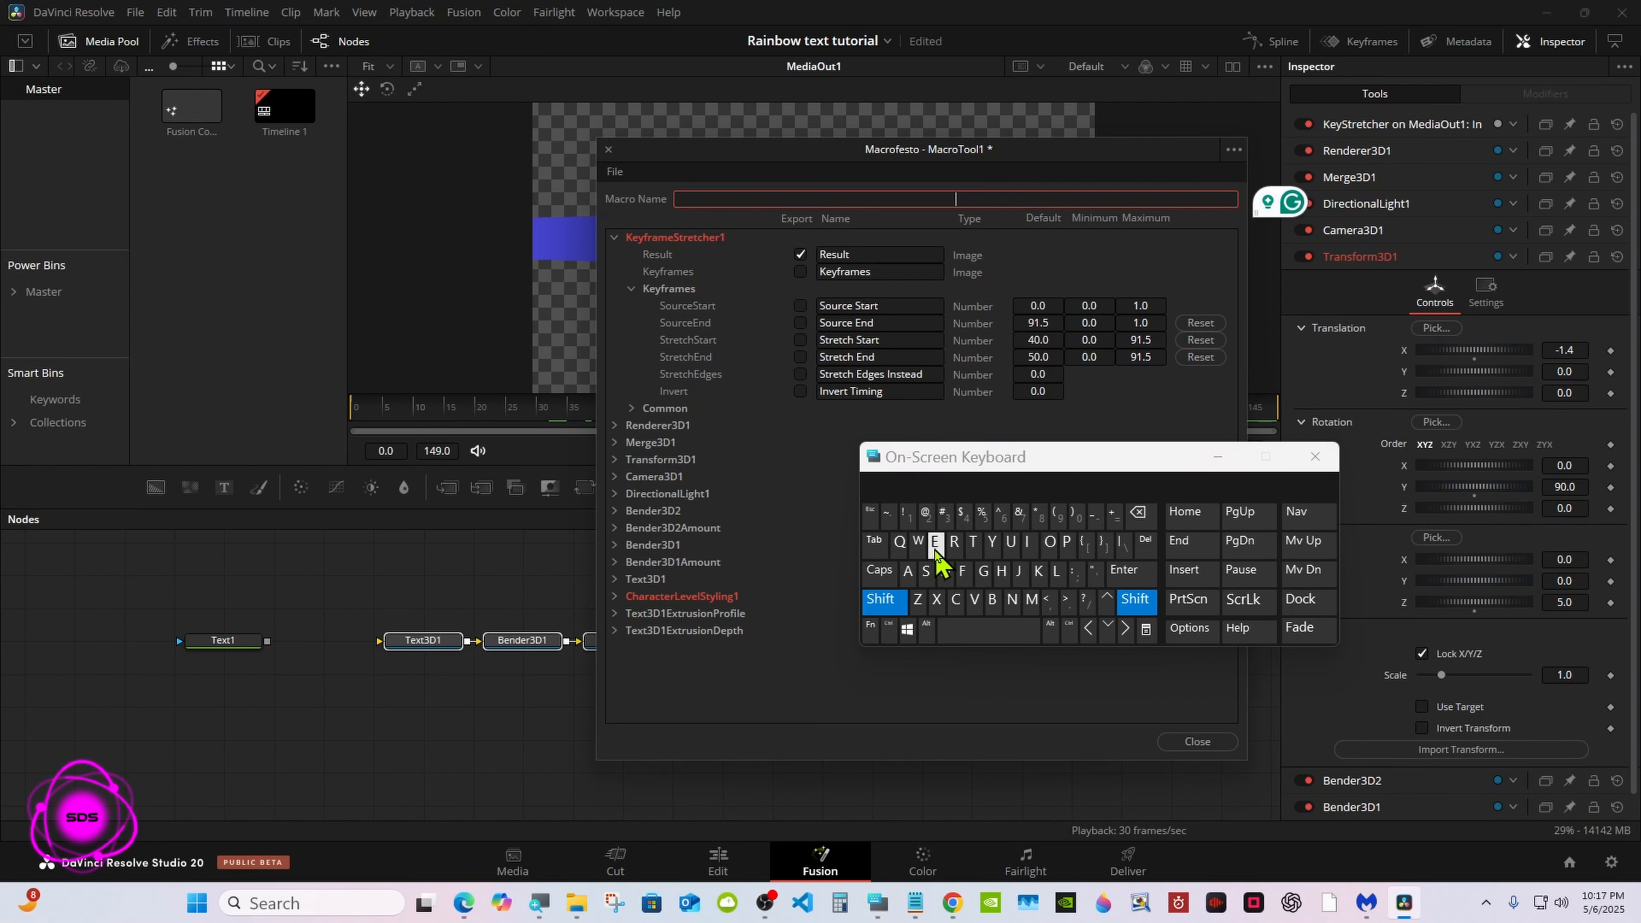
pyautogui.click(954, 543)
pyautogui.click(908, 570)
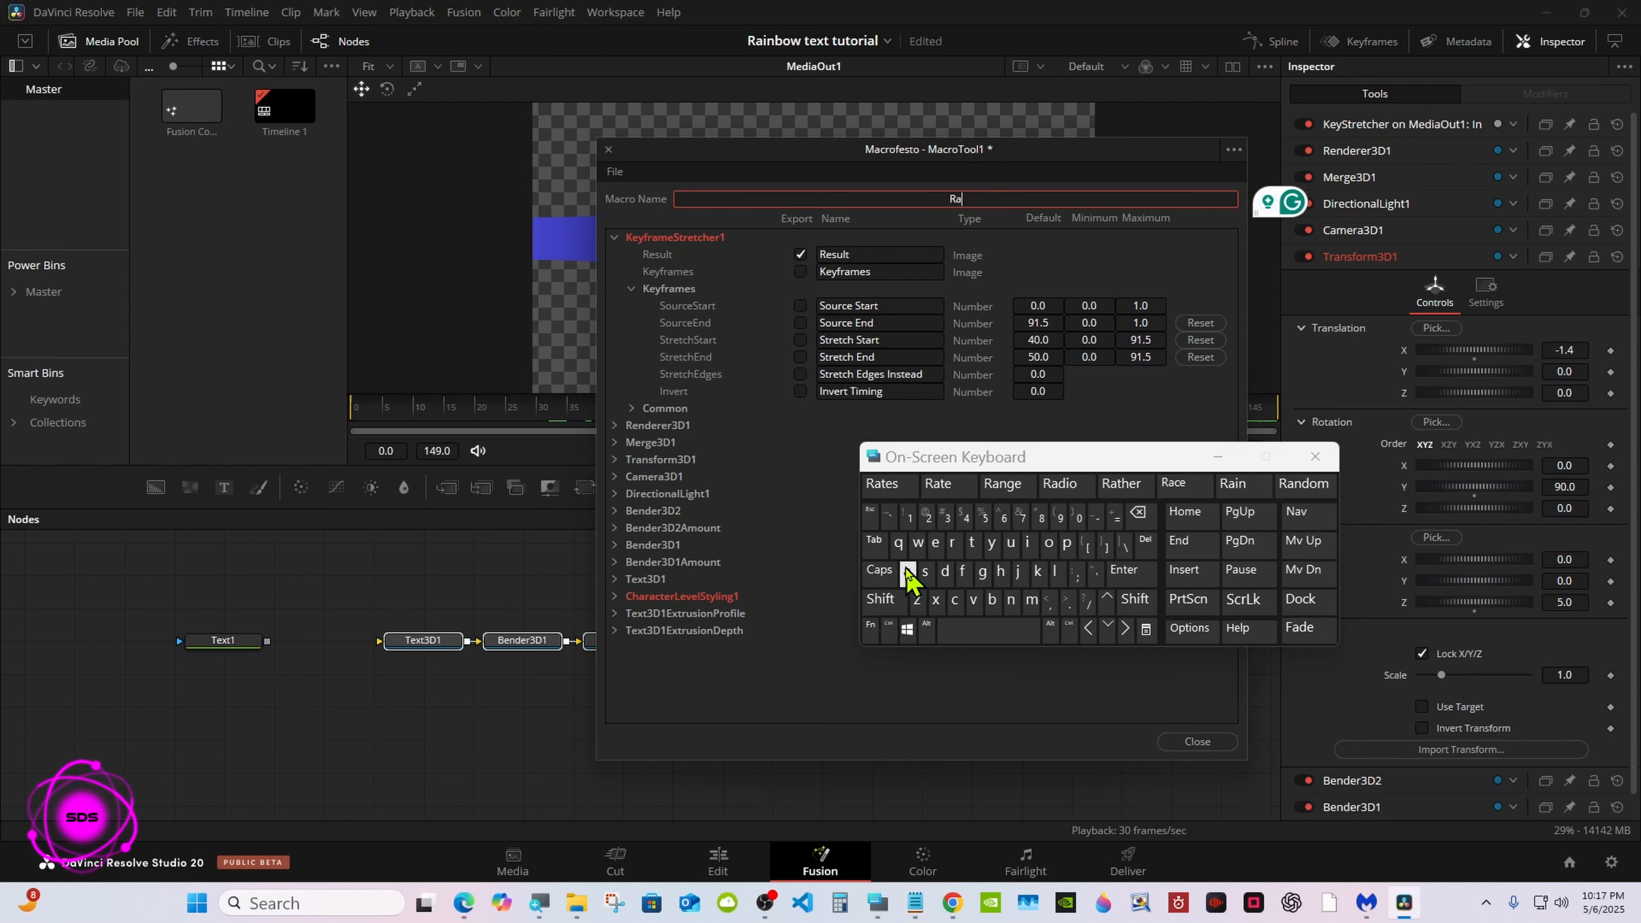
pyautogui.click(1027, 543)
pyautogui.click(1011, 600)
pyautogui.click(992, 600)
pyautogui.click(885, 483)
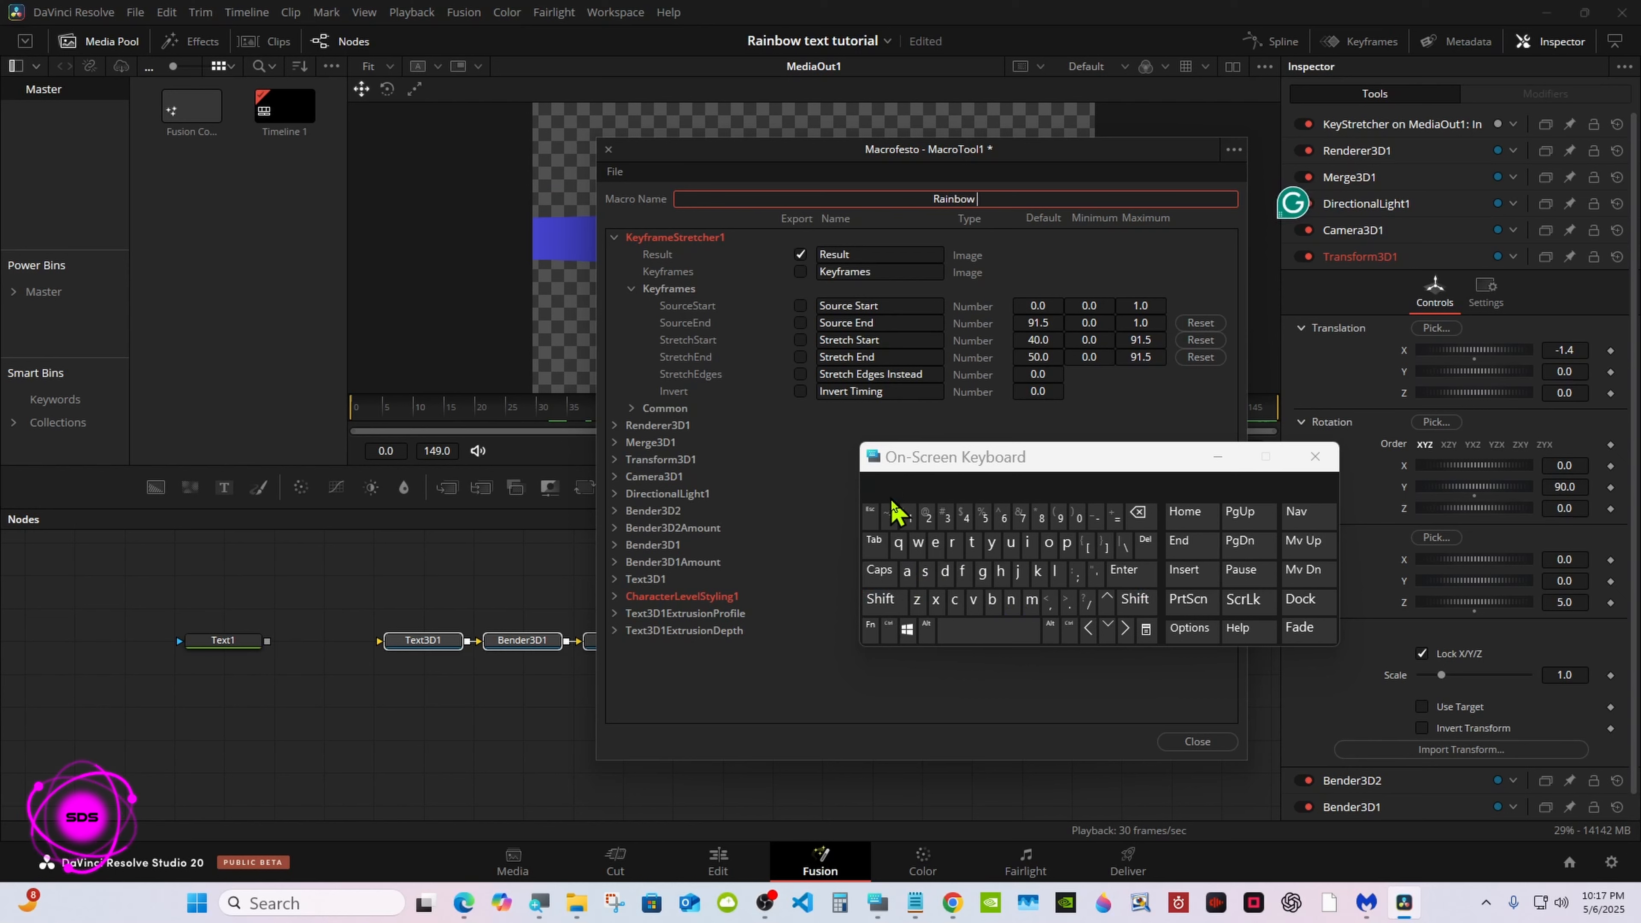
pyautogui.click(880, 600)
pyautogui.click(971, 543)
pyautogui.click(935, 544)
pyautogui.click(936, 600)
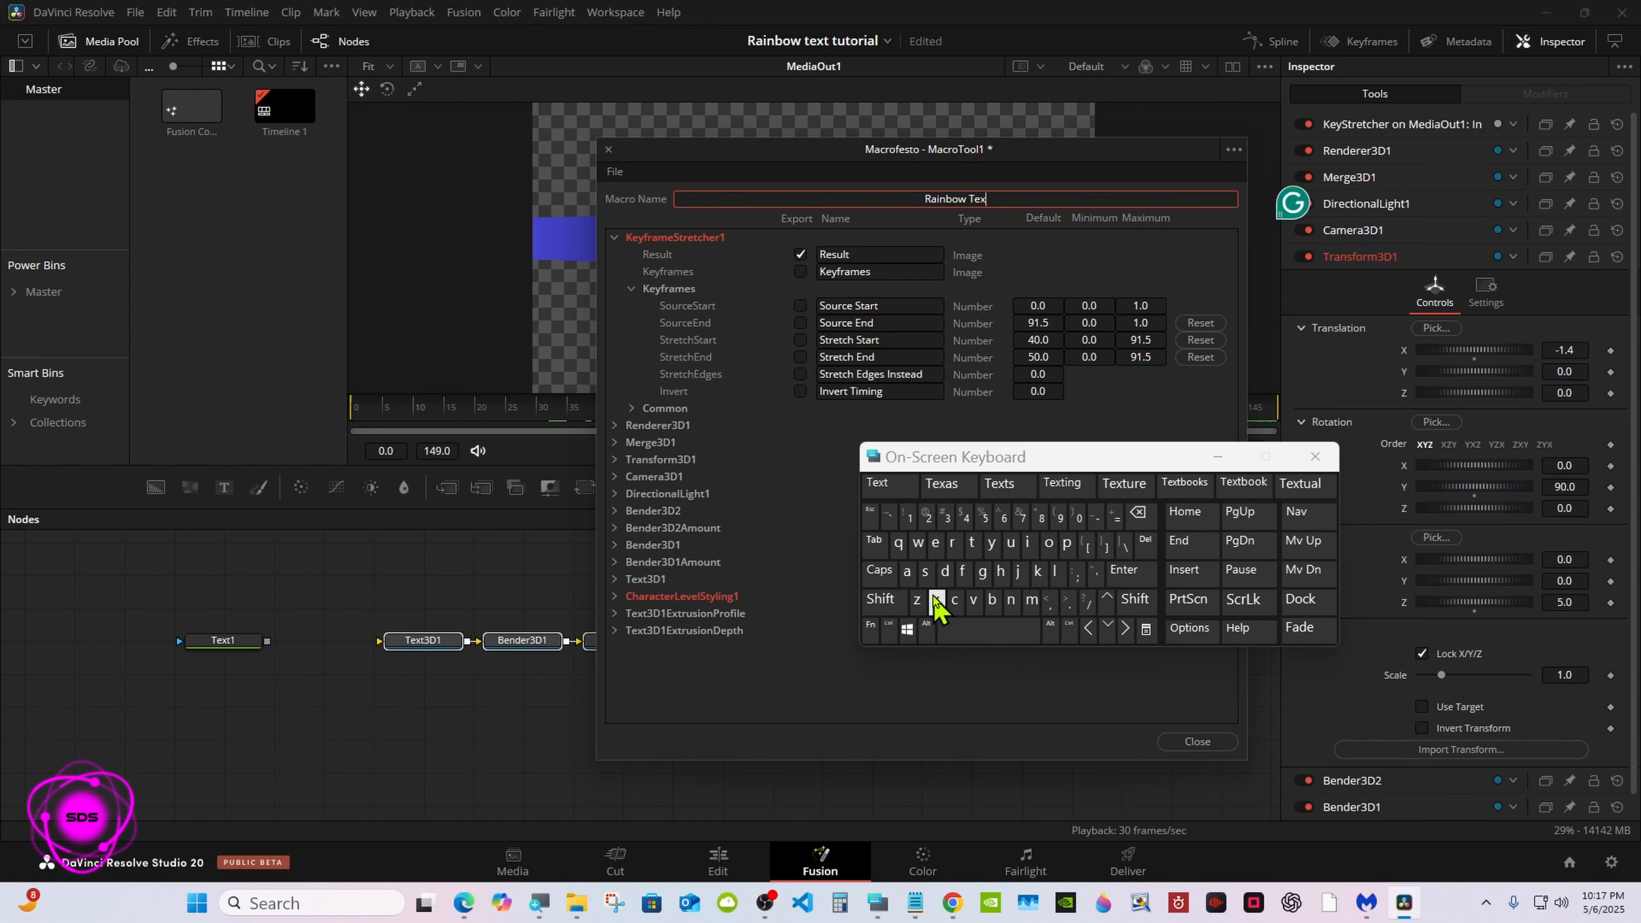
pyautogui.click(894, 489)
pyautogui.moveTo(921, 465); pyautogui.dragTo(988, 492)
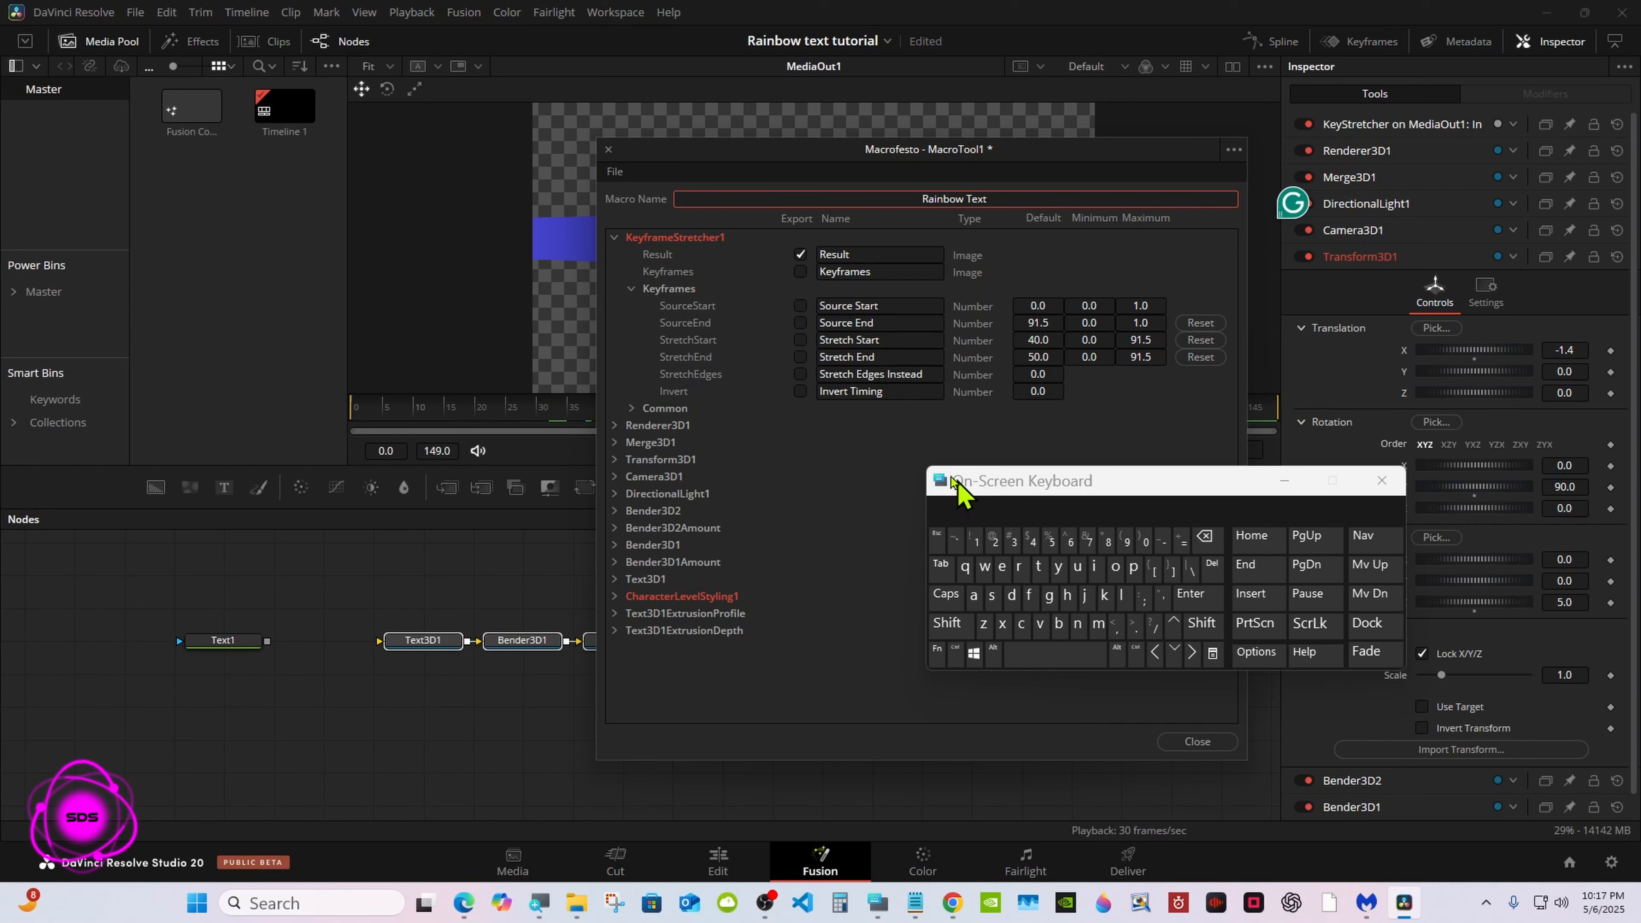
# Step: Export the Scale X parameter of Transform3D1 as a control of the macro
pyautogui.click(615, 238)
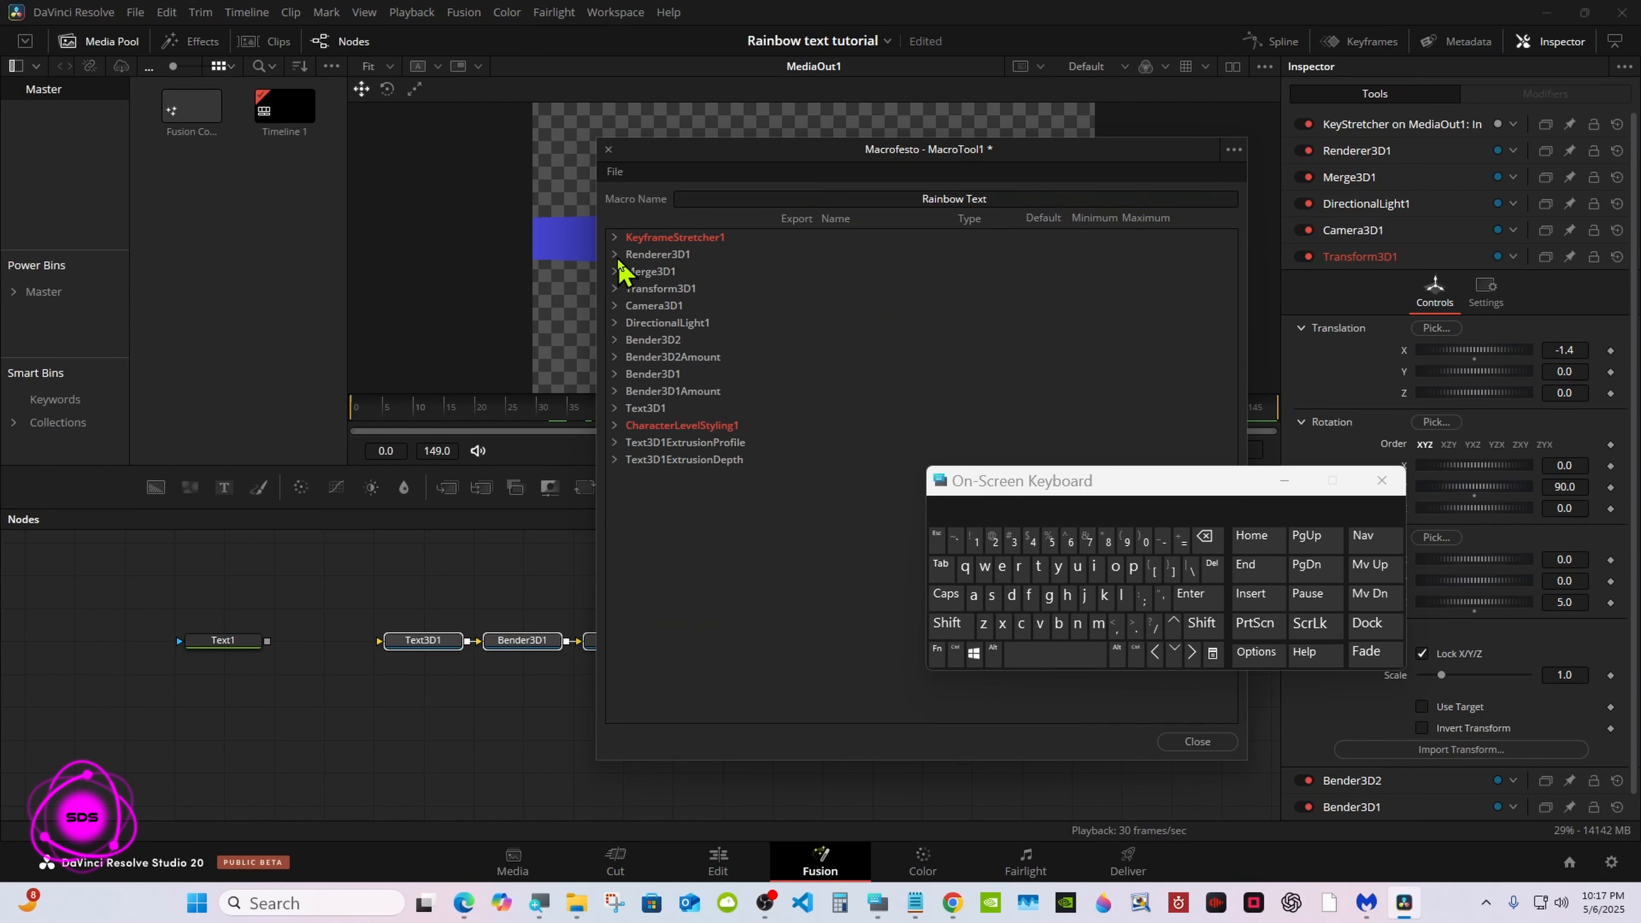
pyautogui.click(615, 290)
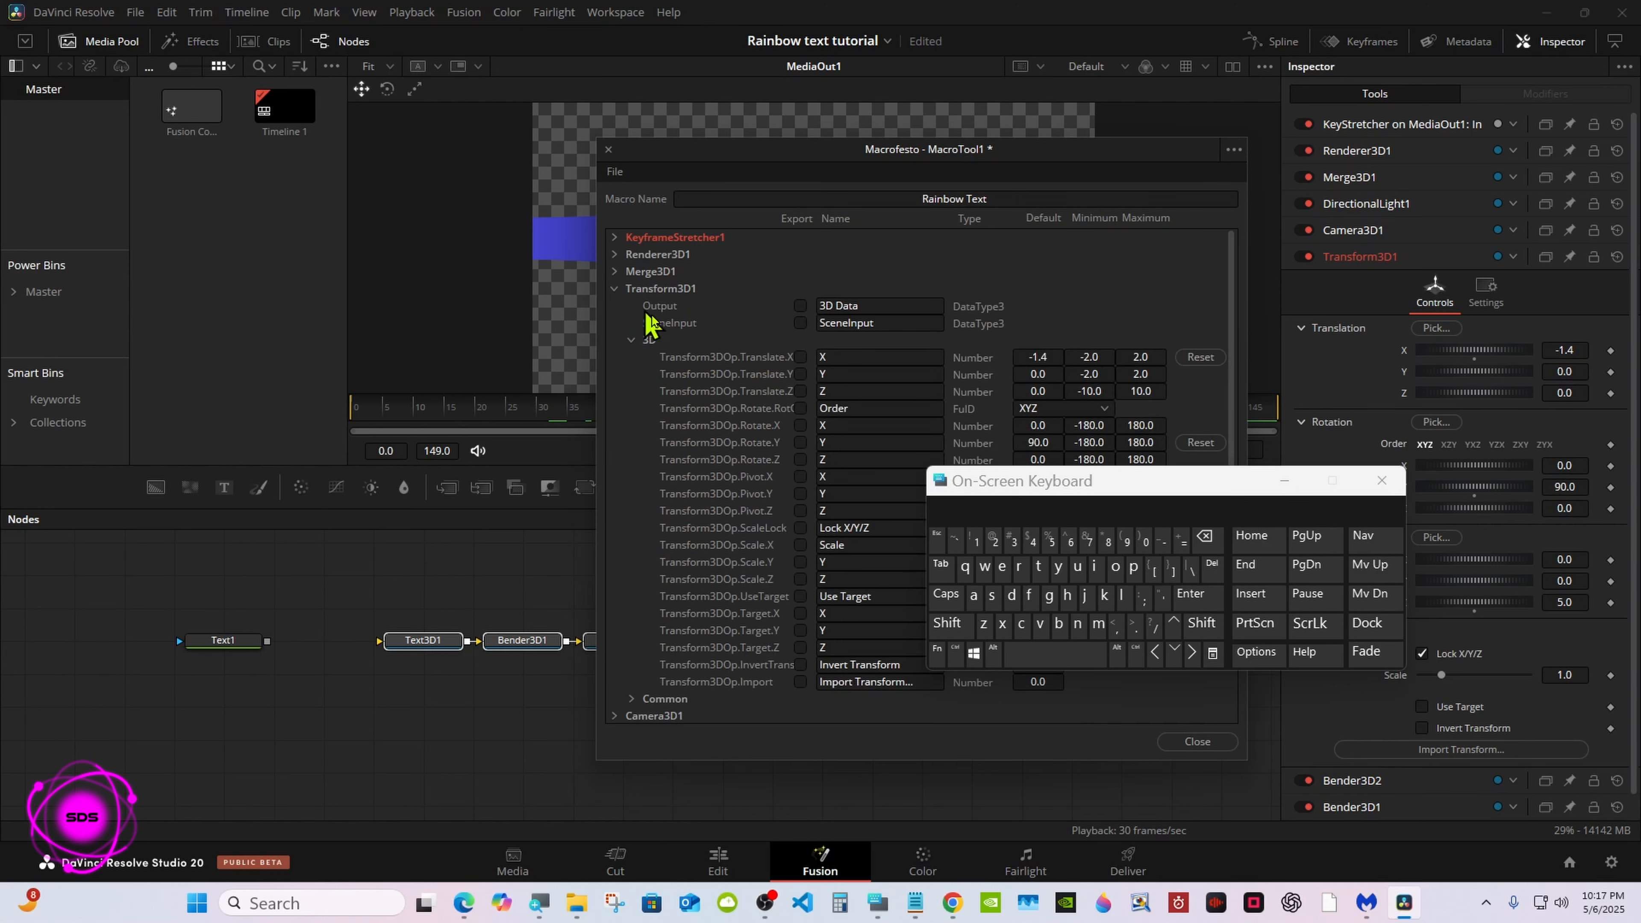
pyautogui.moveTo(1001, 501); pyautogui.dragTo(1048, 510)
pyautogui.click(800, 545)
# Step: Rename the exported Transform3D1 scale control to "Size" and collapse that node's parameters
pyautogui.click(857, 546)
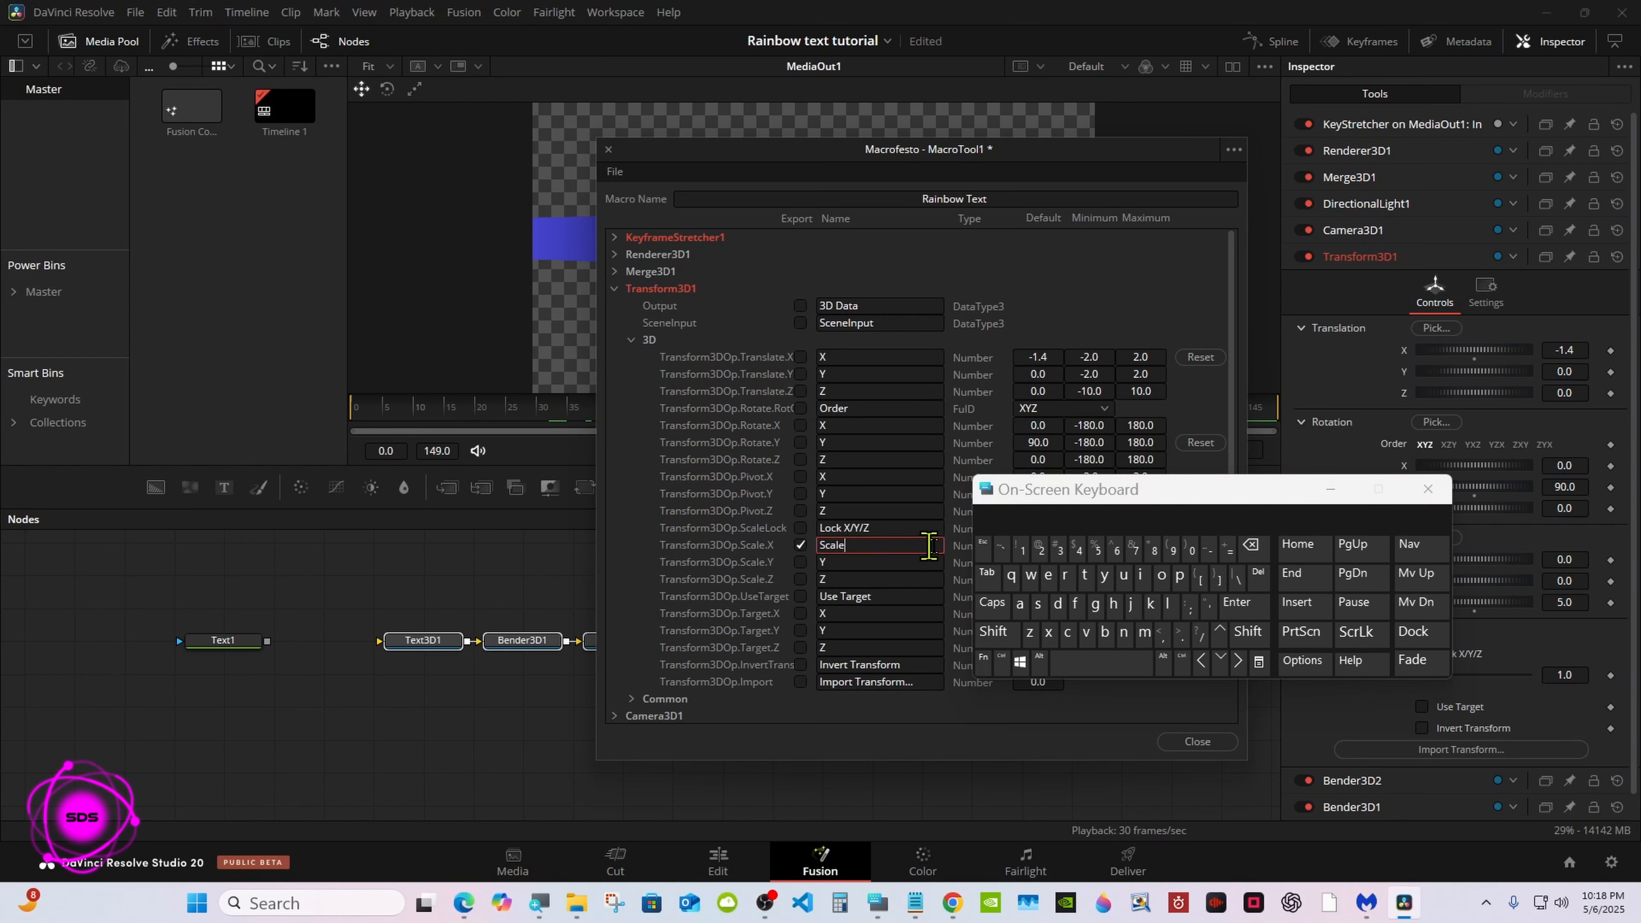
pyautogui.press('BackSpace')
pyautogui.press('BackSpace')
pyautogui.press('BackSpace')
pyautogui.press('BackSpace')
pyautogui.press('BackSpace')
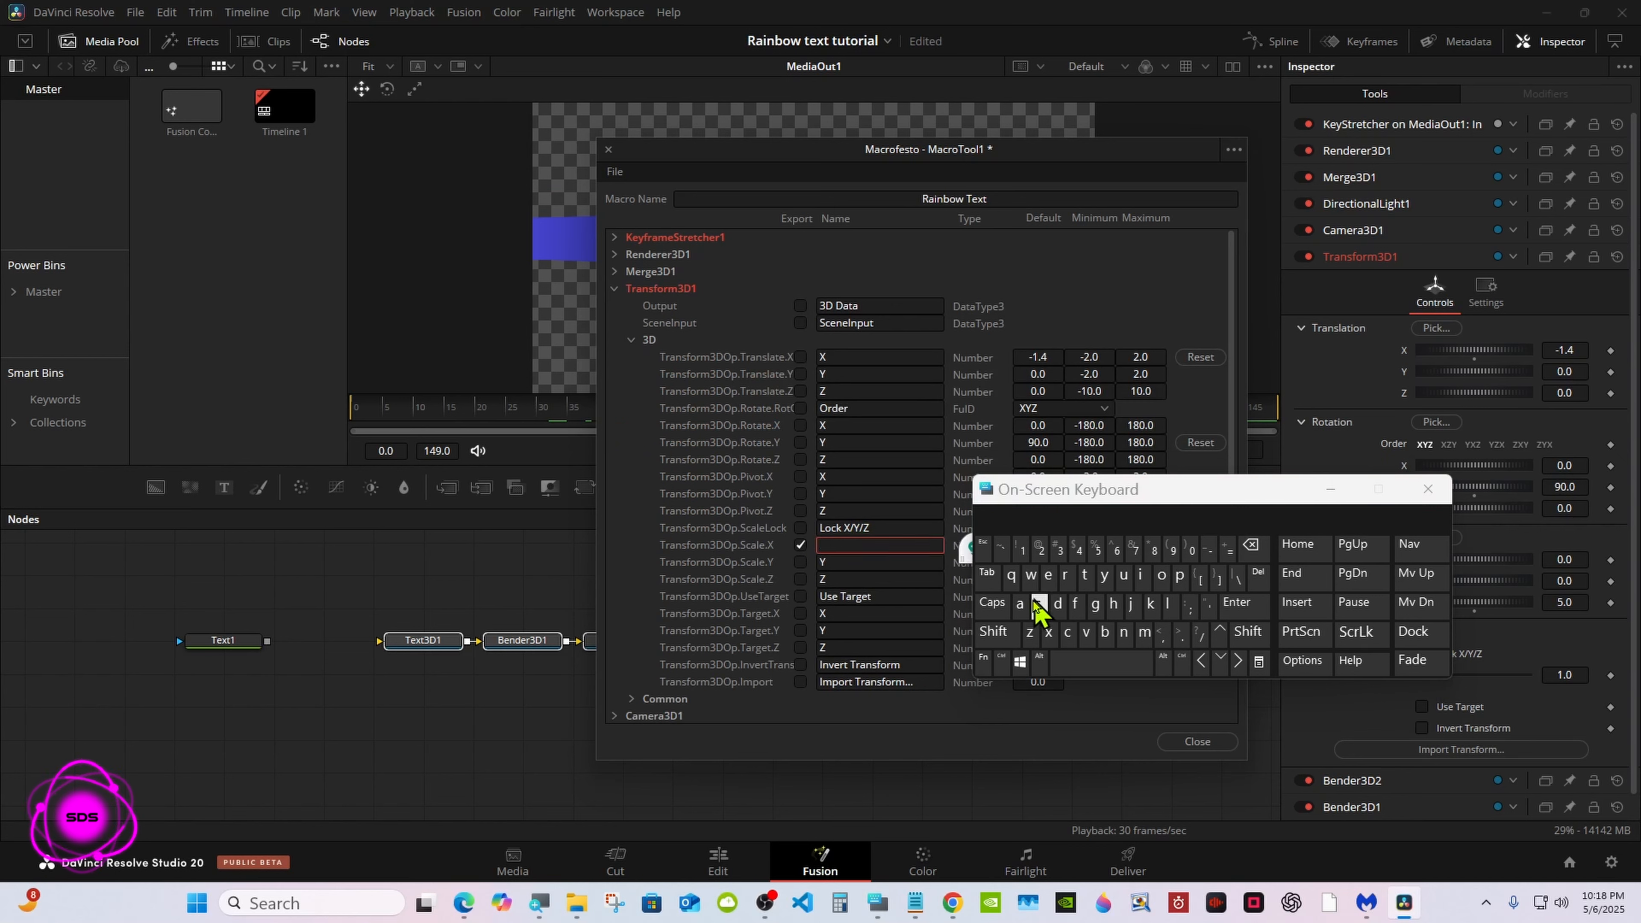
pyautogui.click(994, 631)
pyautogui.click(1037, 604)
pyautogui.click(1141, 576)
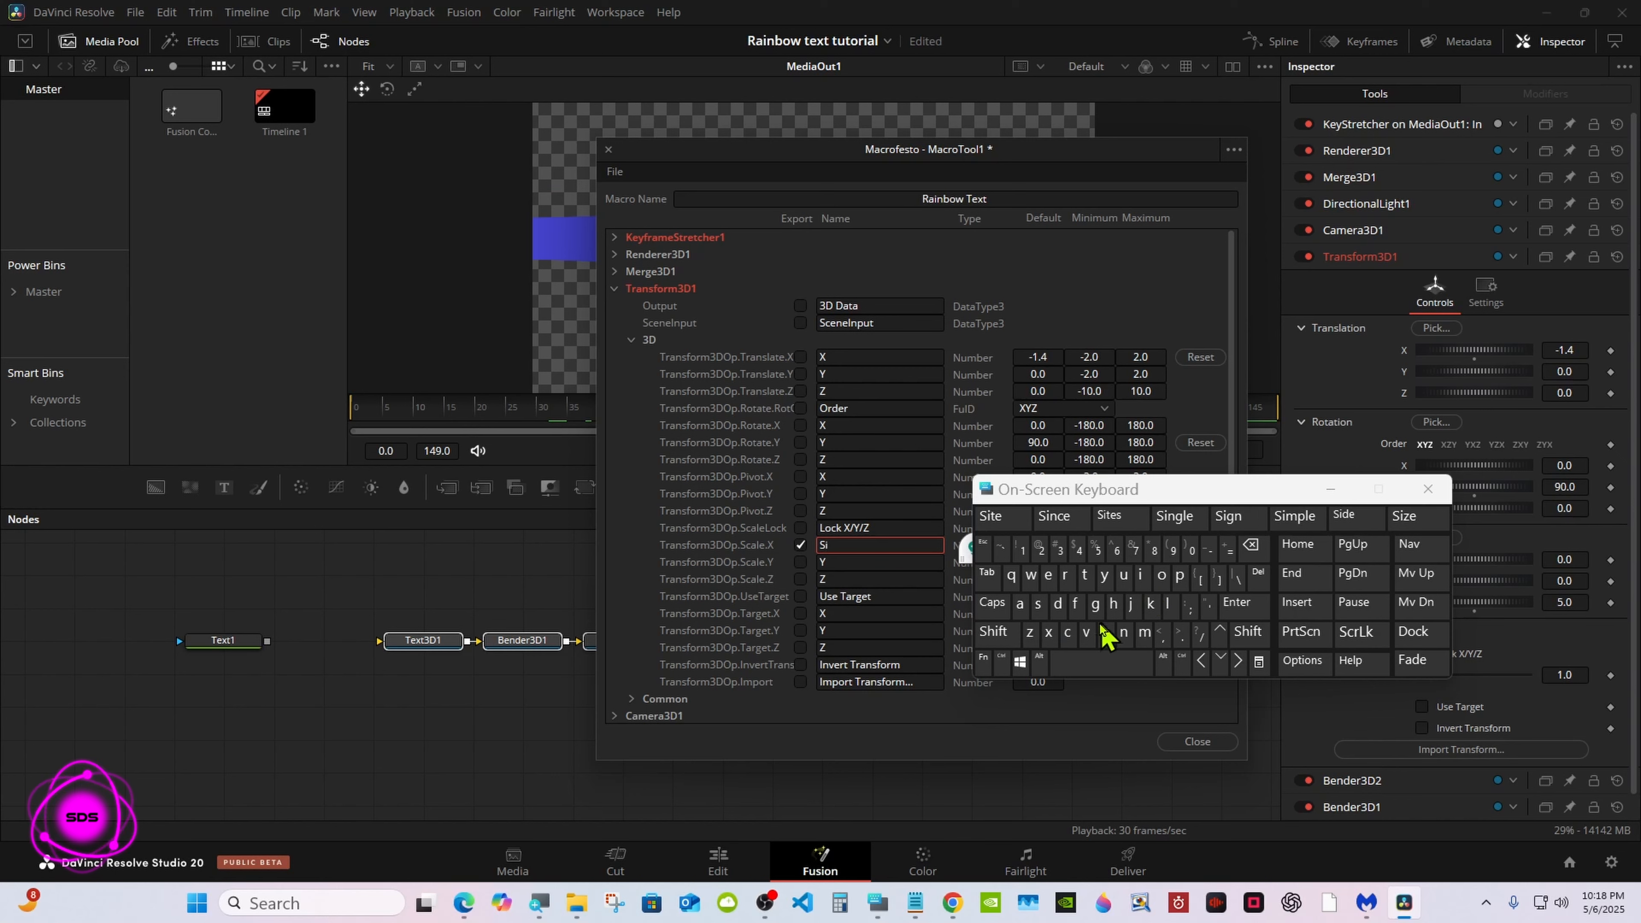
pyautogui.click(1029, 631)
pyautogui.click(1048, 574)
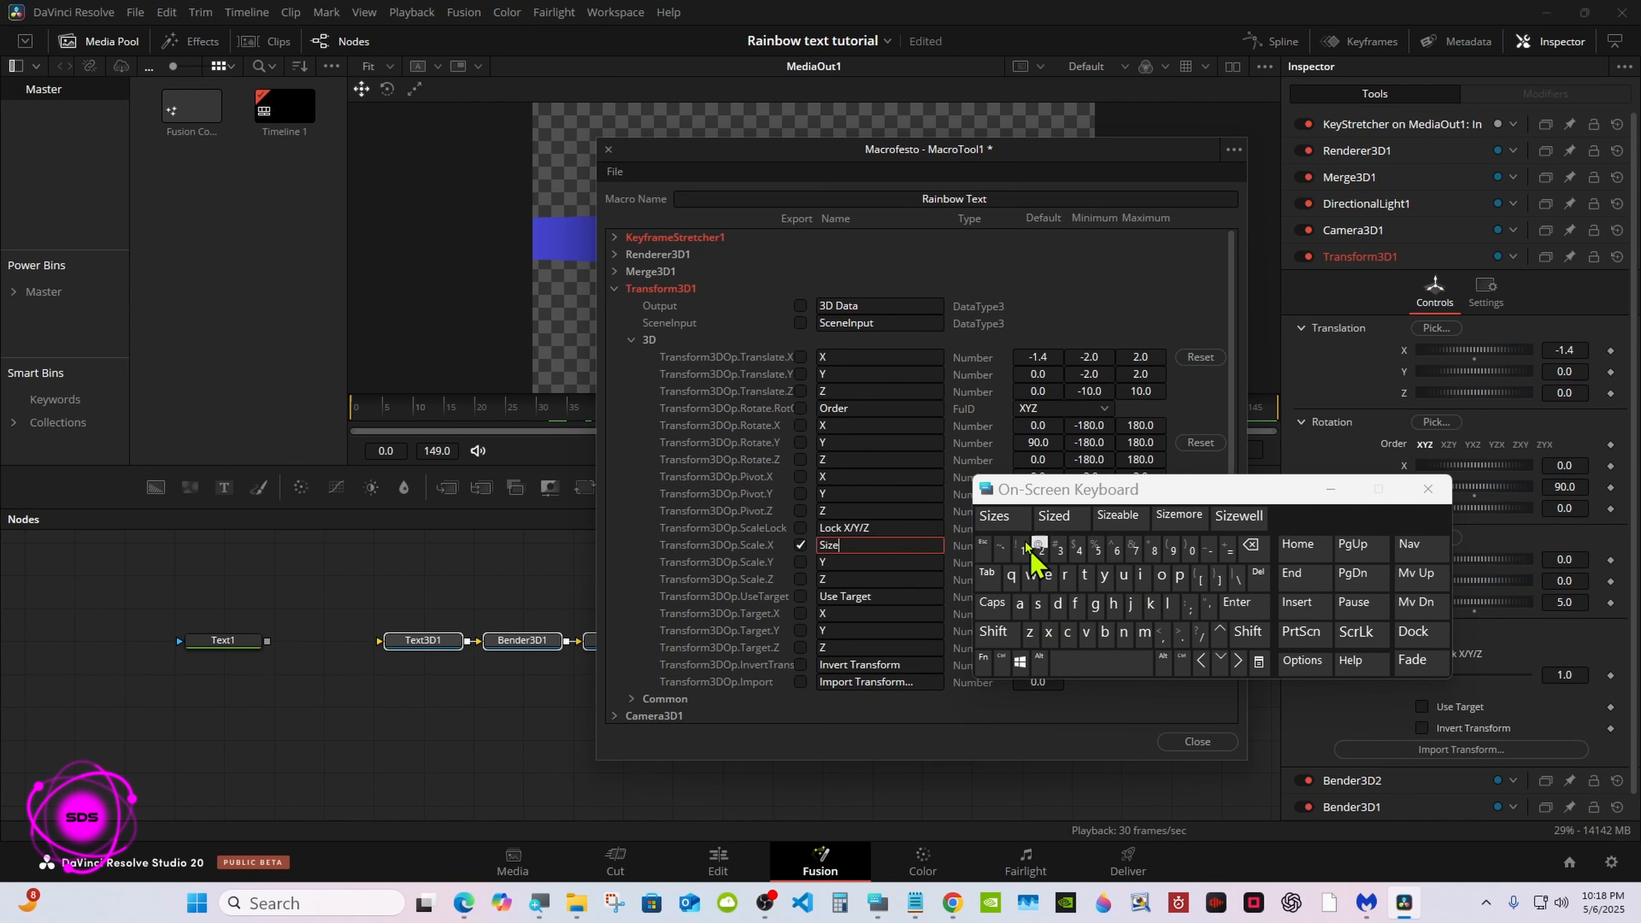
pyautogui.click(882, 256)
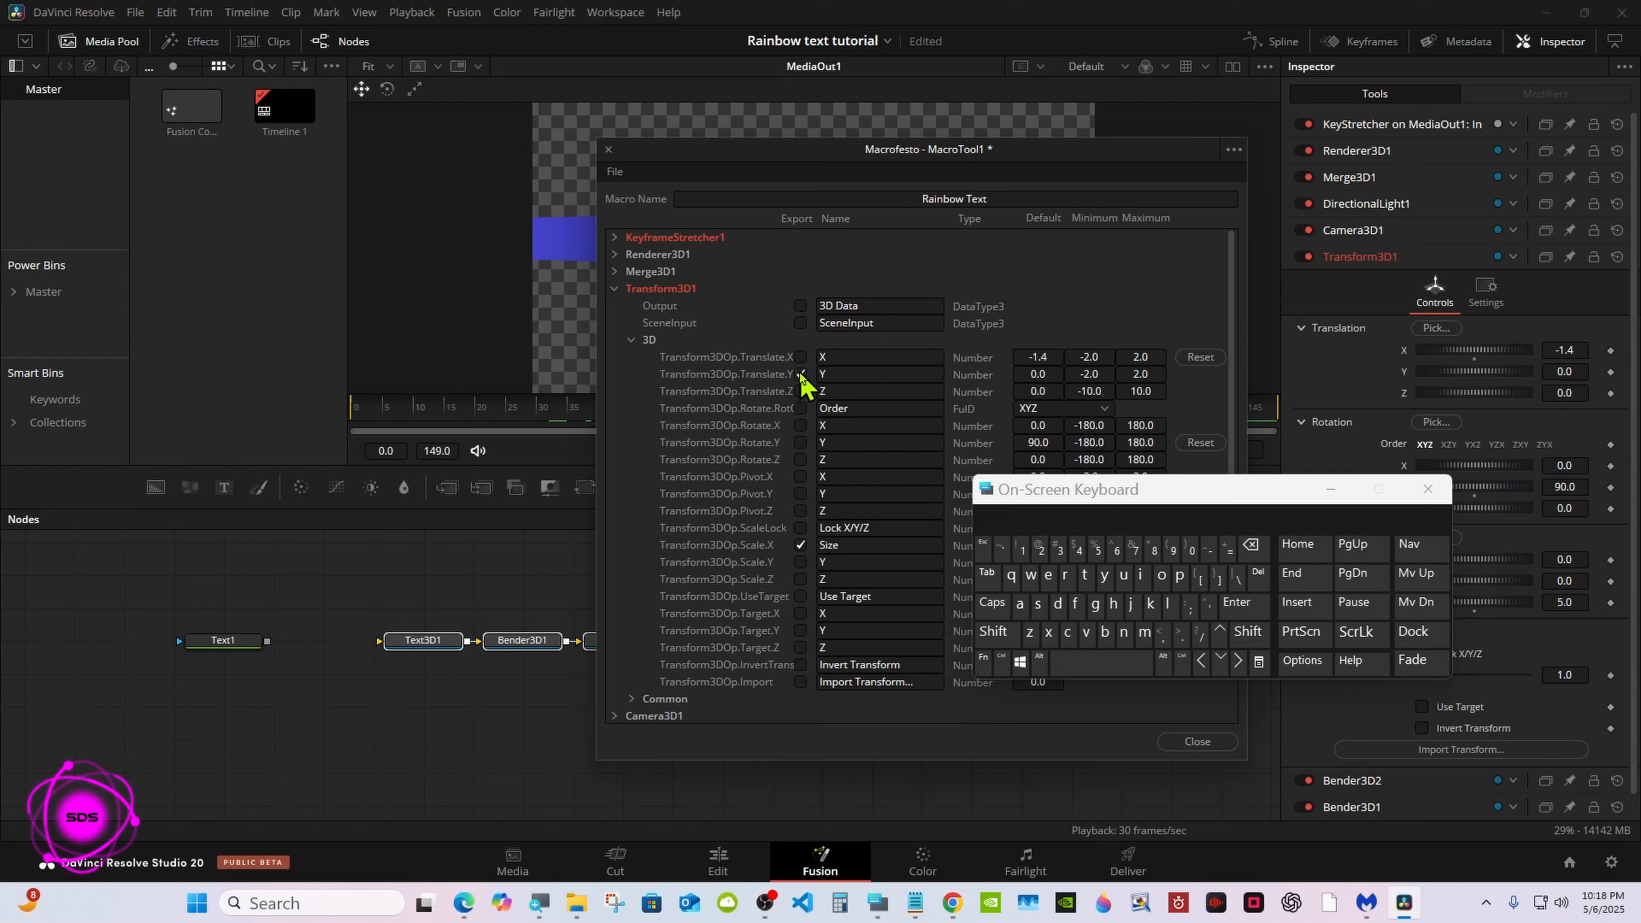
pyautogui.click(631, 341)
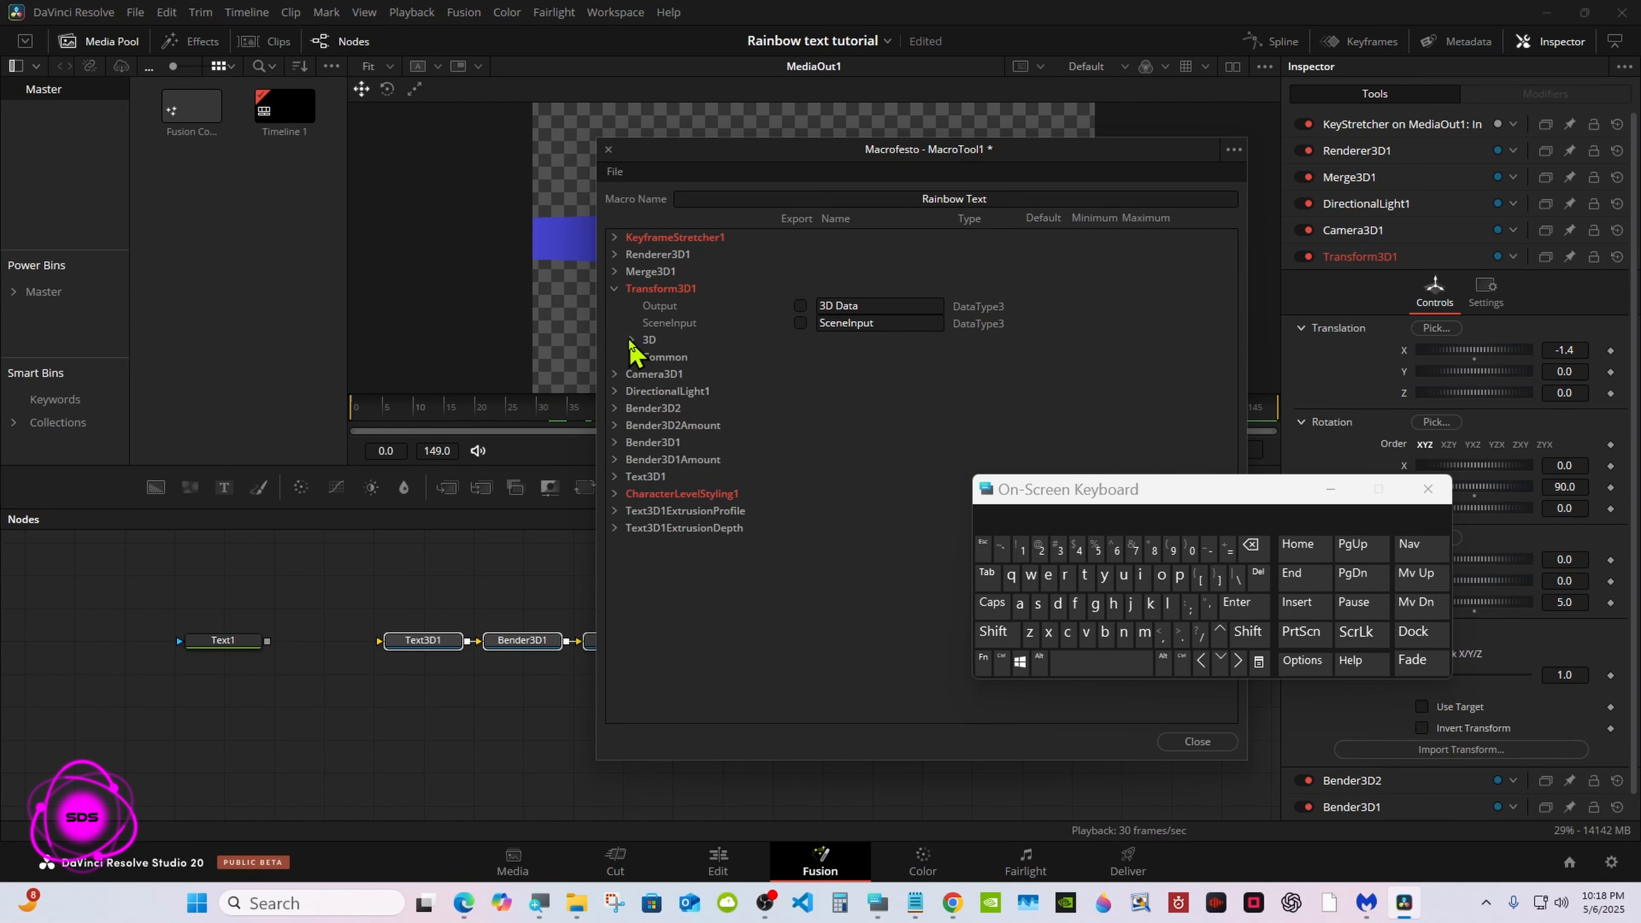
pyautogui.click(615, 290)
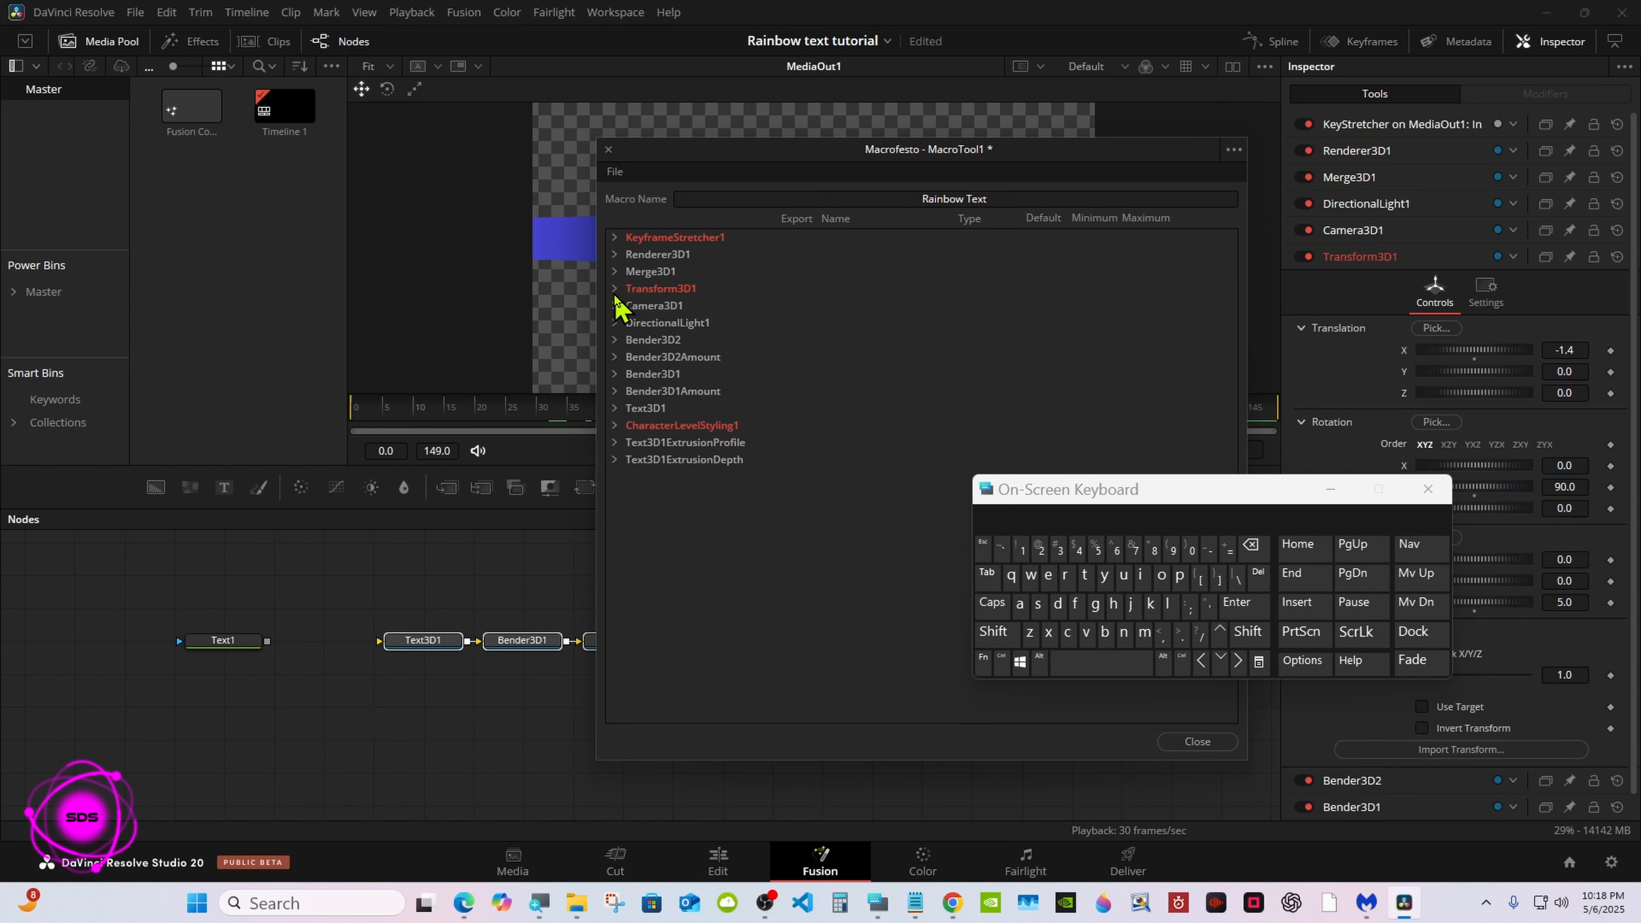
# Step: Export the Intensity parameter of DirectionalLight1 as a control of the macro
pyautogui.click(614, 322)
pyautogui.click(632, 375)
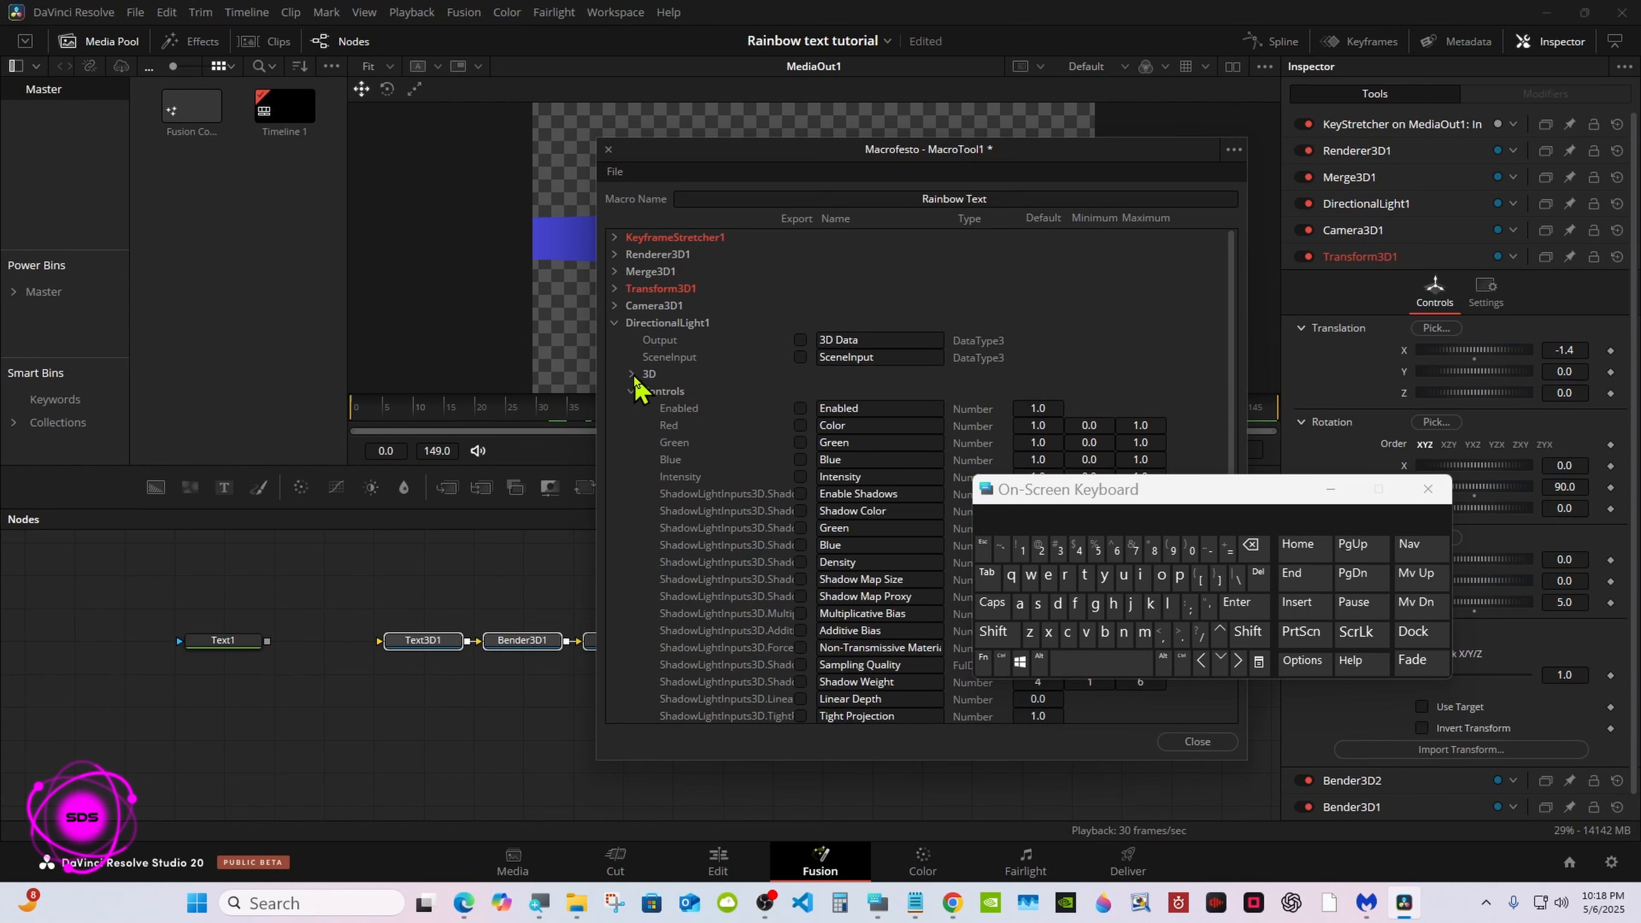
pyautogui.click(800, 477)
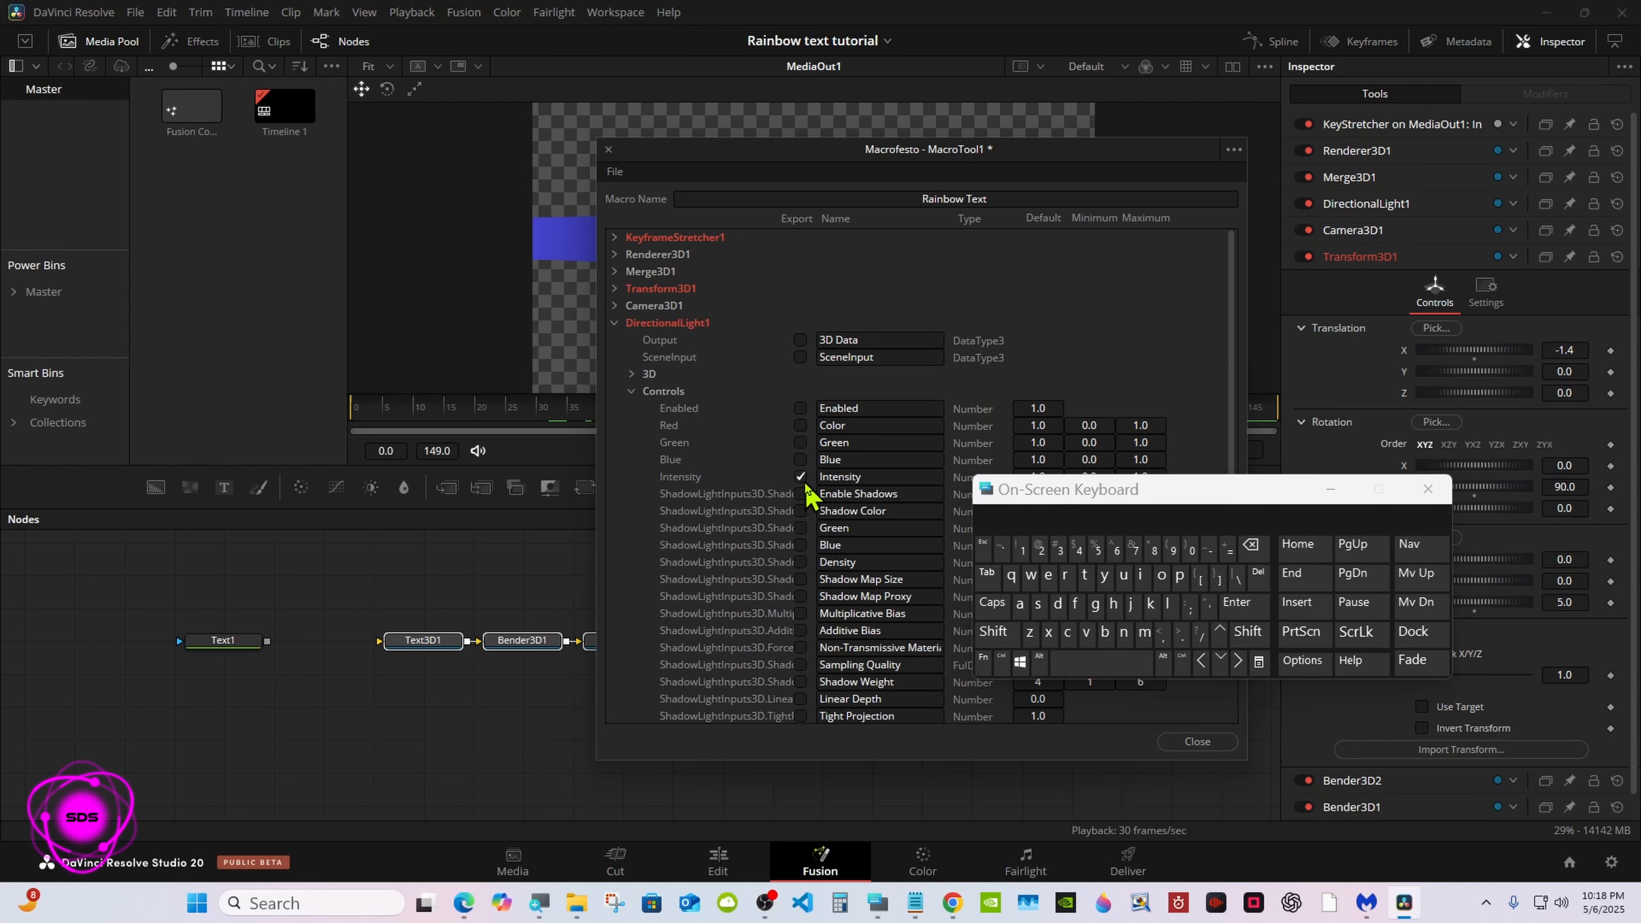
# Step: Rename the exported DirectionalLight1 control to "Light Intensity" and collapse that node's parameters
pyautogui.click(819, 476)
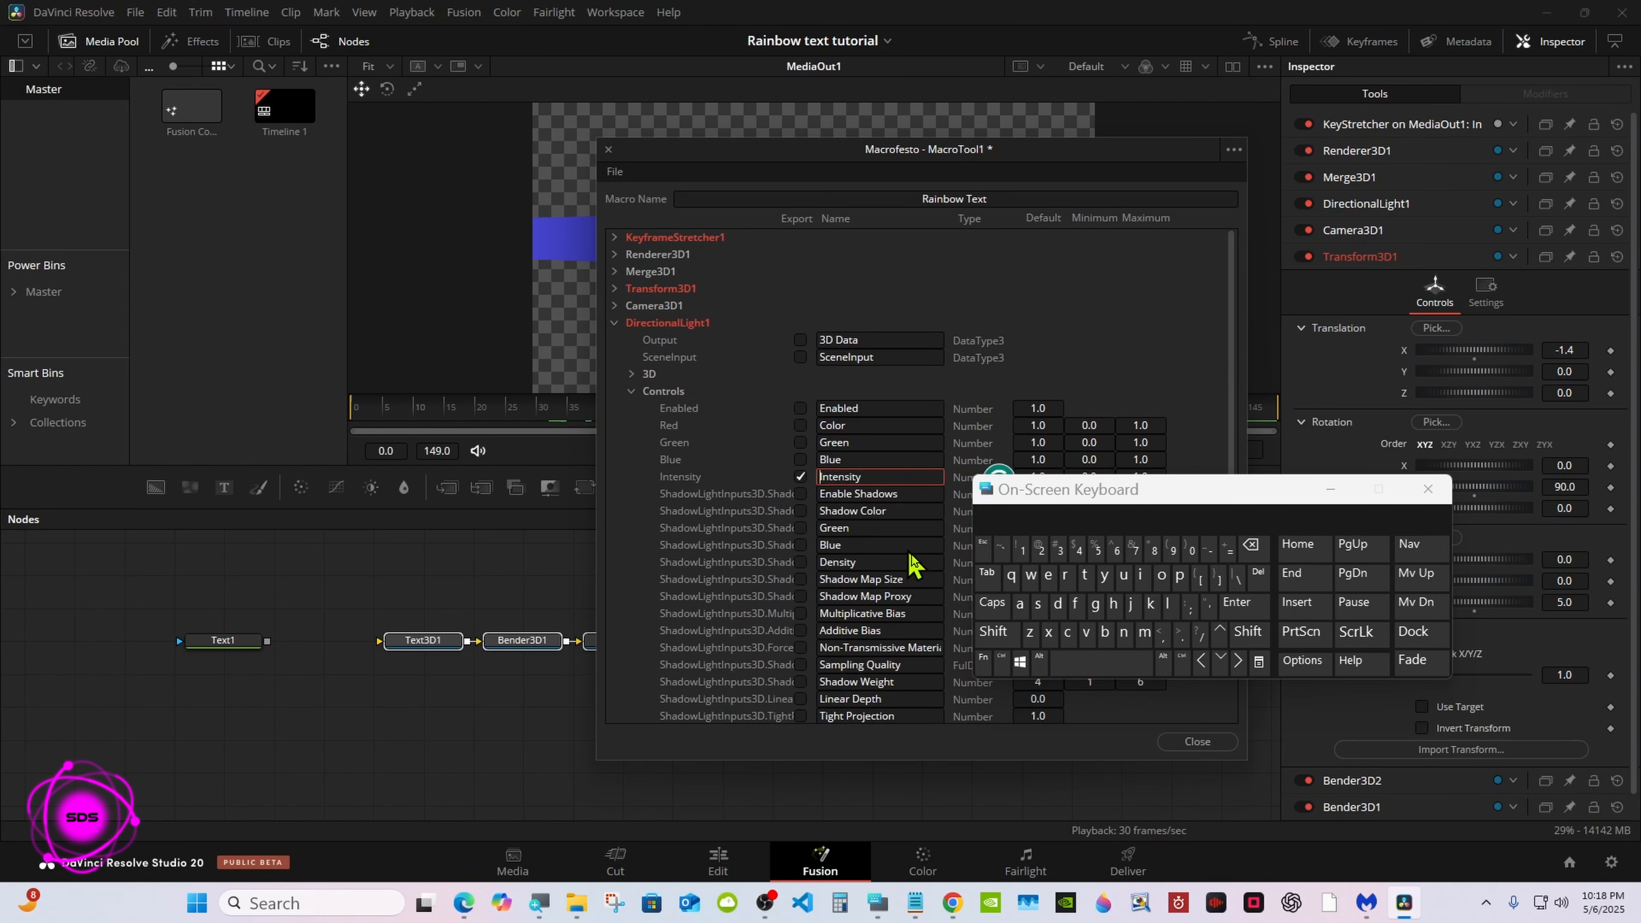
pyautogui.click(994, 630)
pyautogui.click(1167, 603)
pyautogui.click(1141, 575)
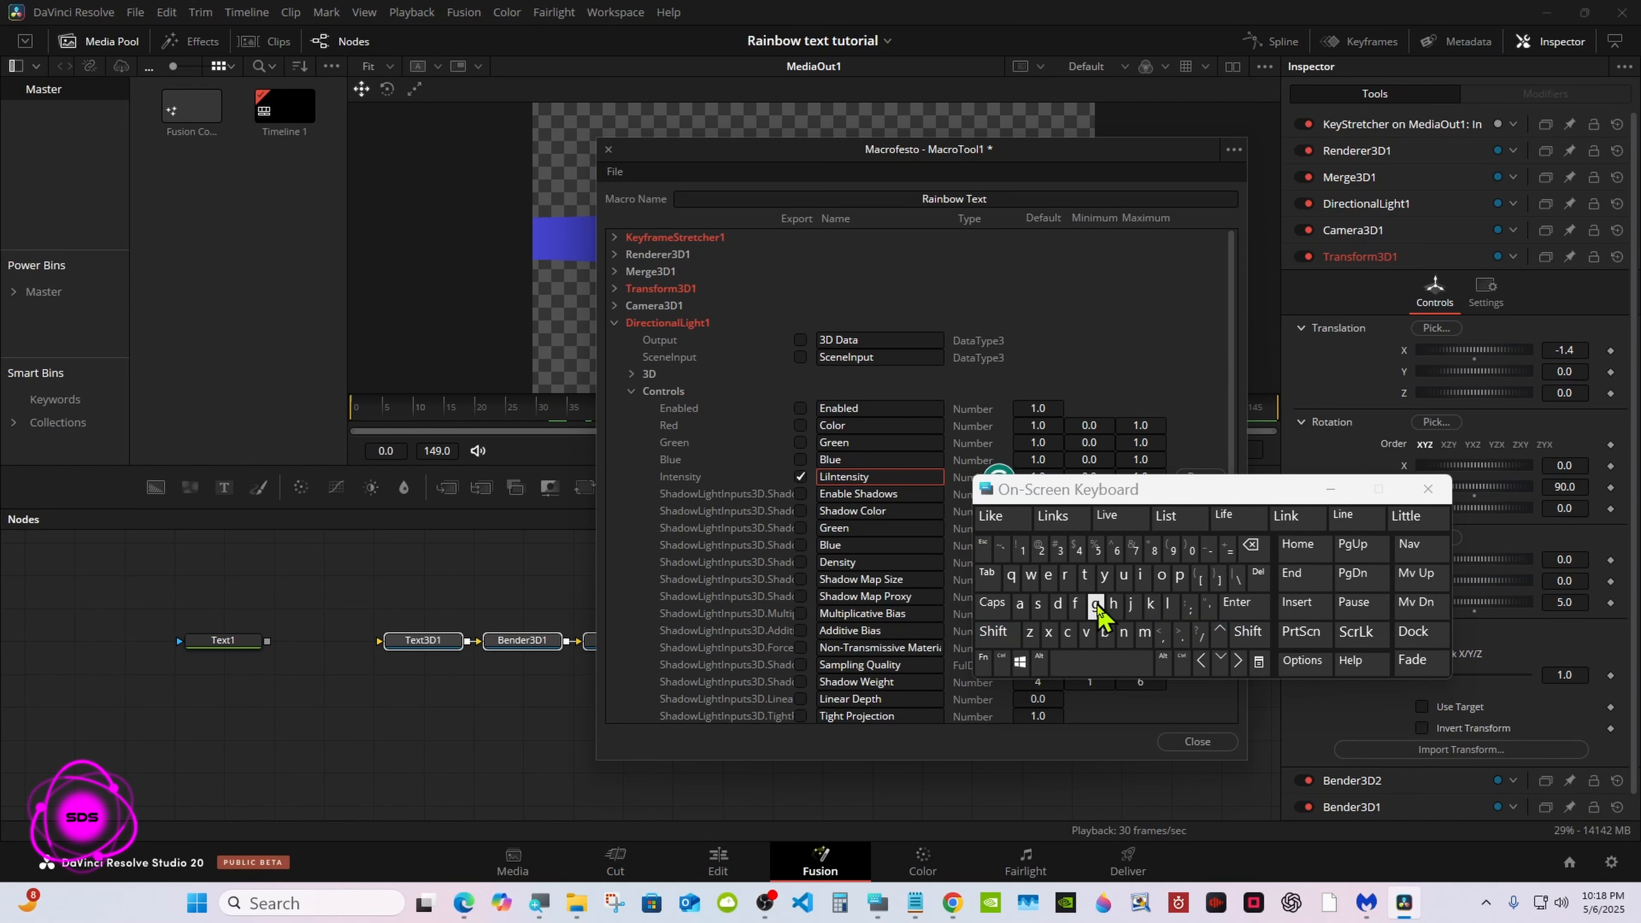
pyautogui.click(1097, 605)
pyautogui.click(995, 516)
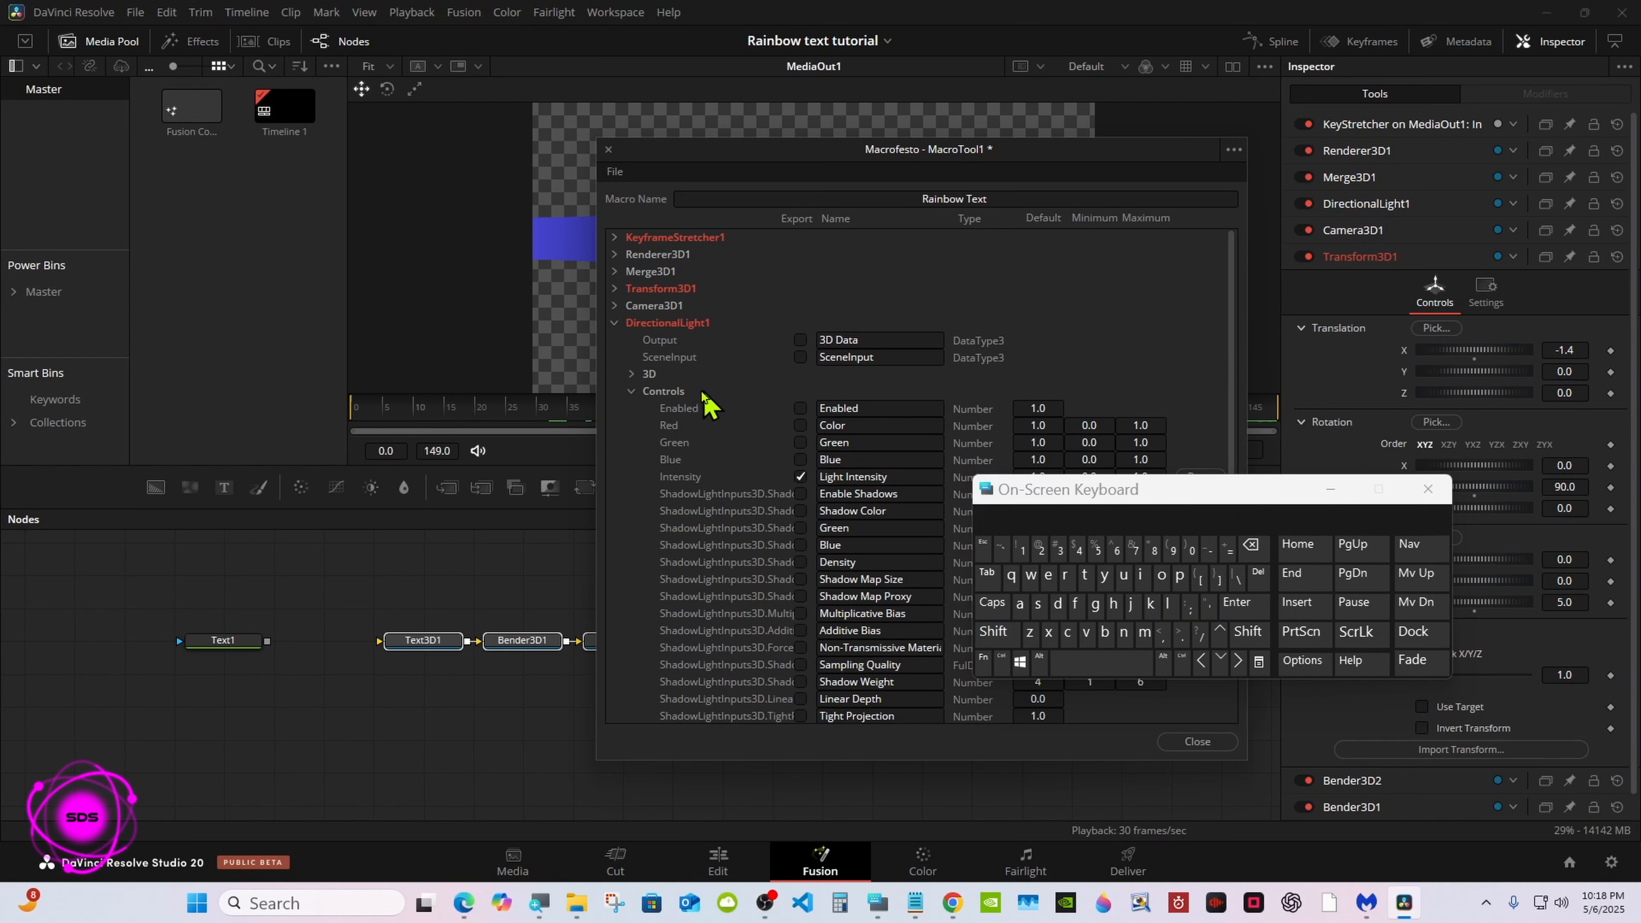
pyautogui.click(631, 391)
pyautogui.click(615, 325)
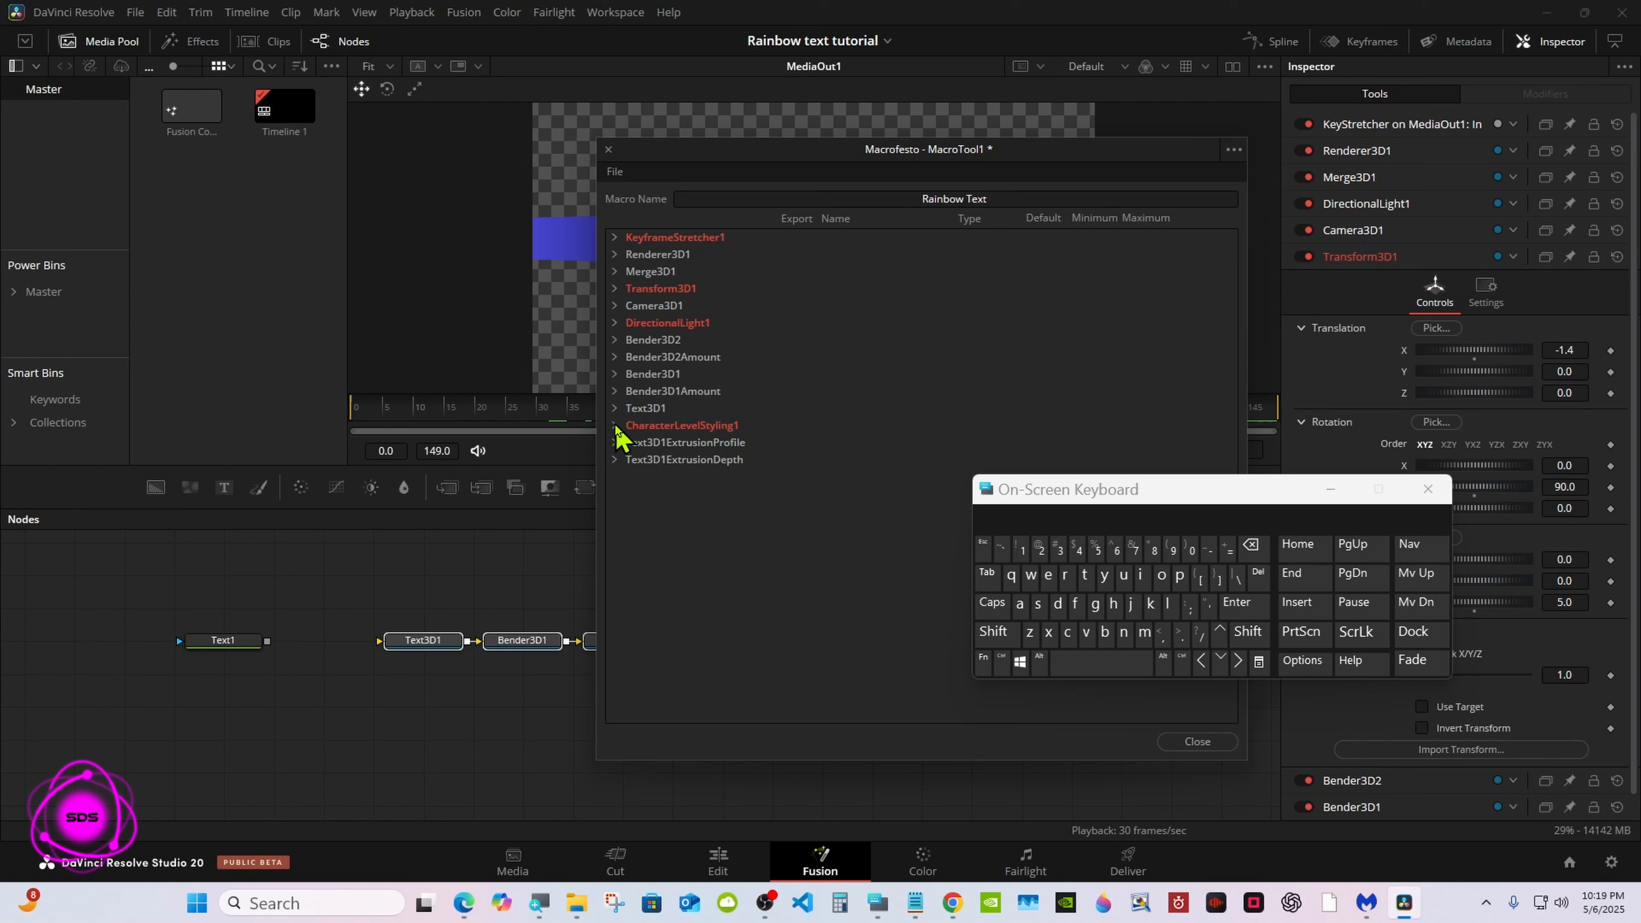
# Step: Export the Bevel Width parameter from the Text group of Text3D1, and collapse the group
pyautogui.click(614, 409)
pyautogui.click(631, 460)
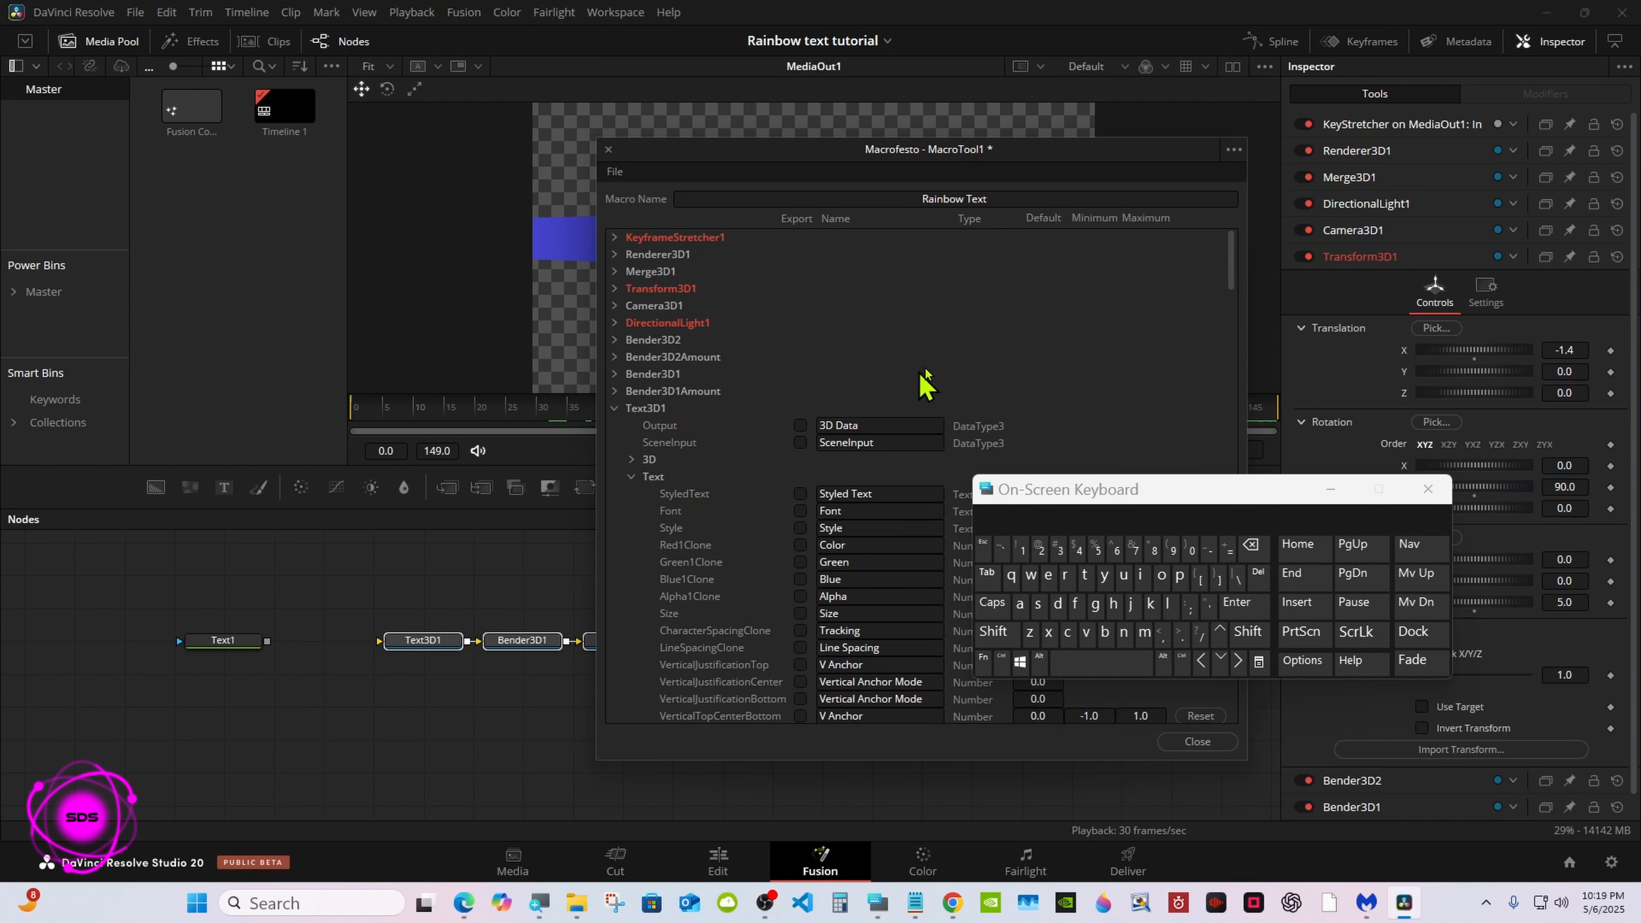
pyautogui.moveTo(1233, 246); pyautogui.dragTo(1222, 281)
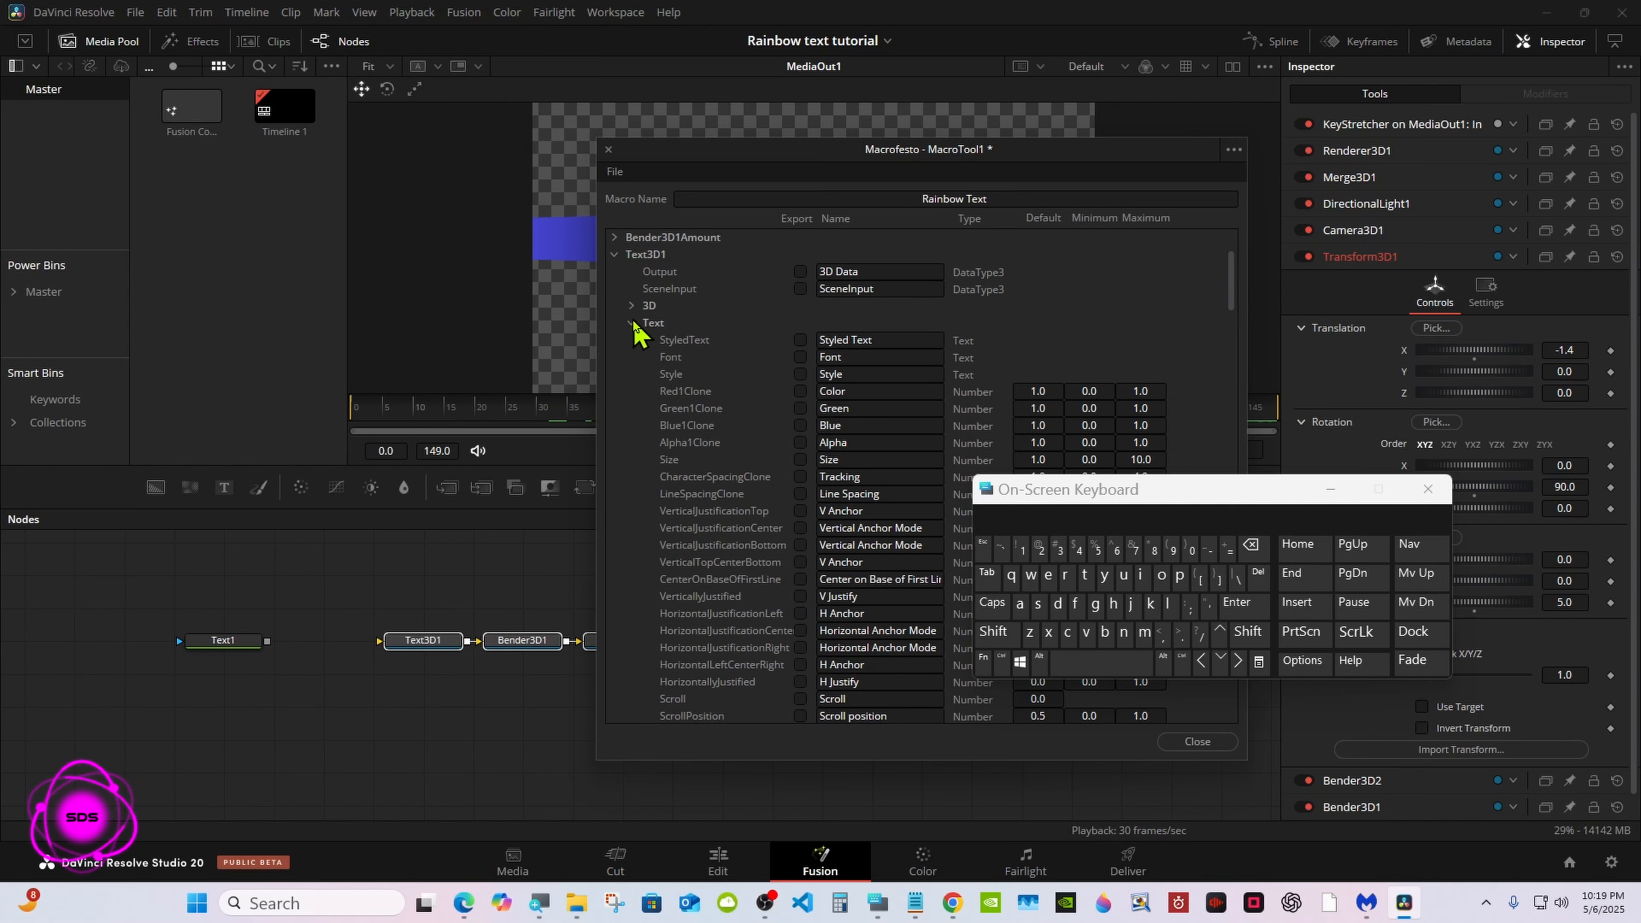
pyautogui.moveTo(1230, 289); pyautogui.dragTo(1229, 318)
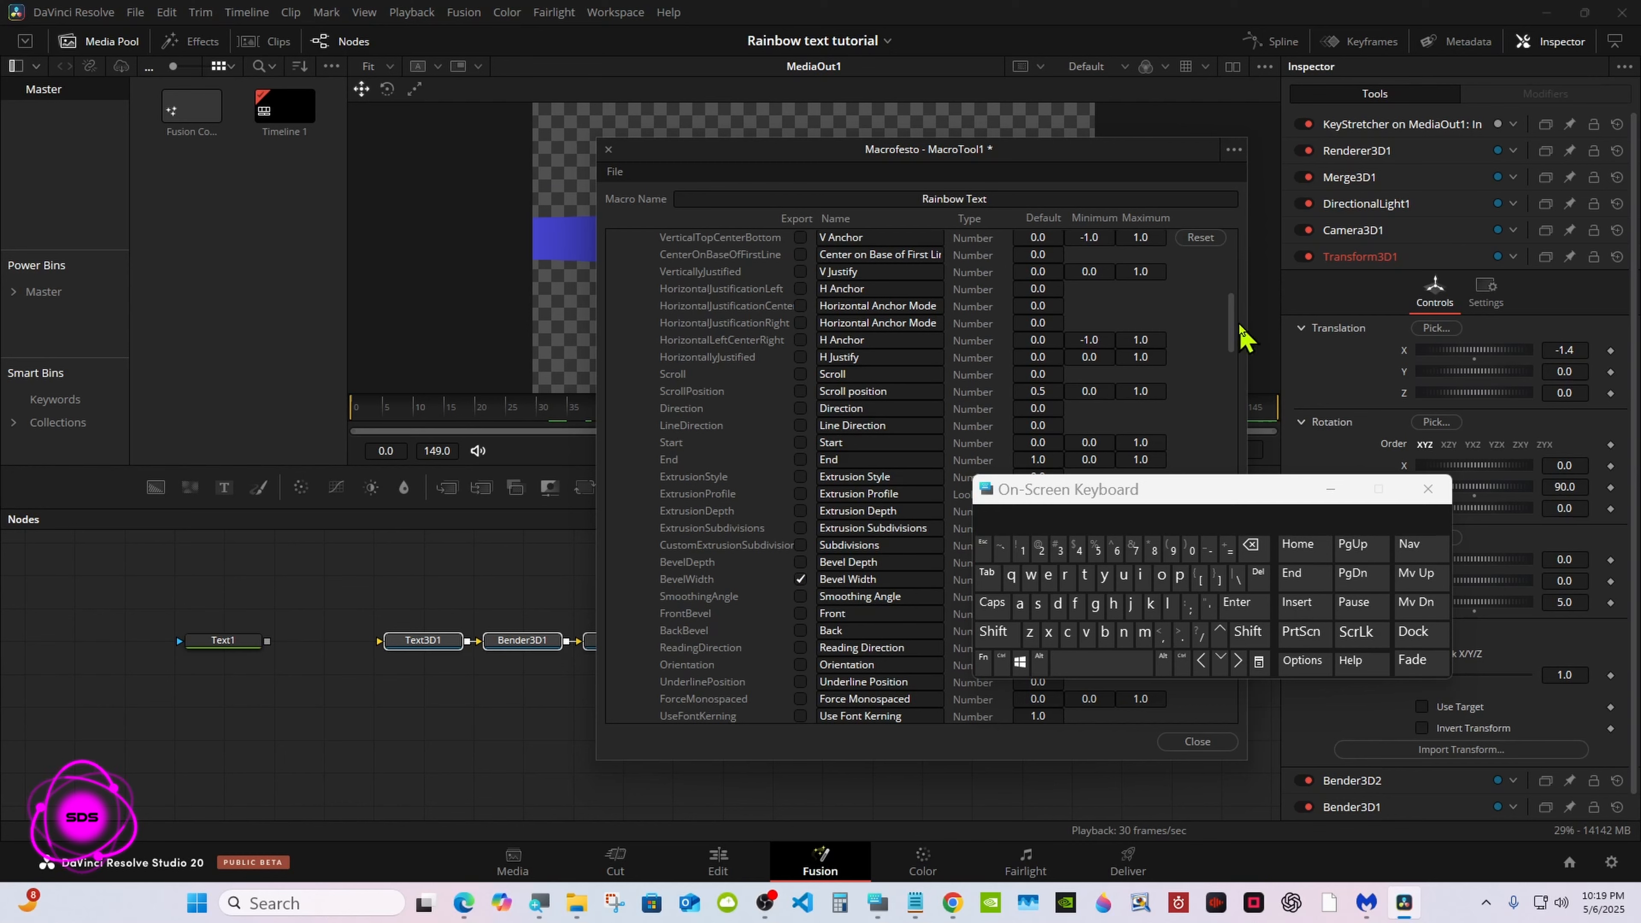
pyautogui.moveTo(1232, 325); pyautogui.dragTo(1232, 268)
pyautogui.click(633, 411)
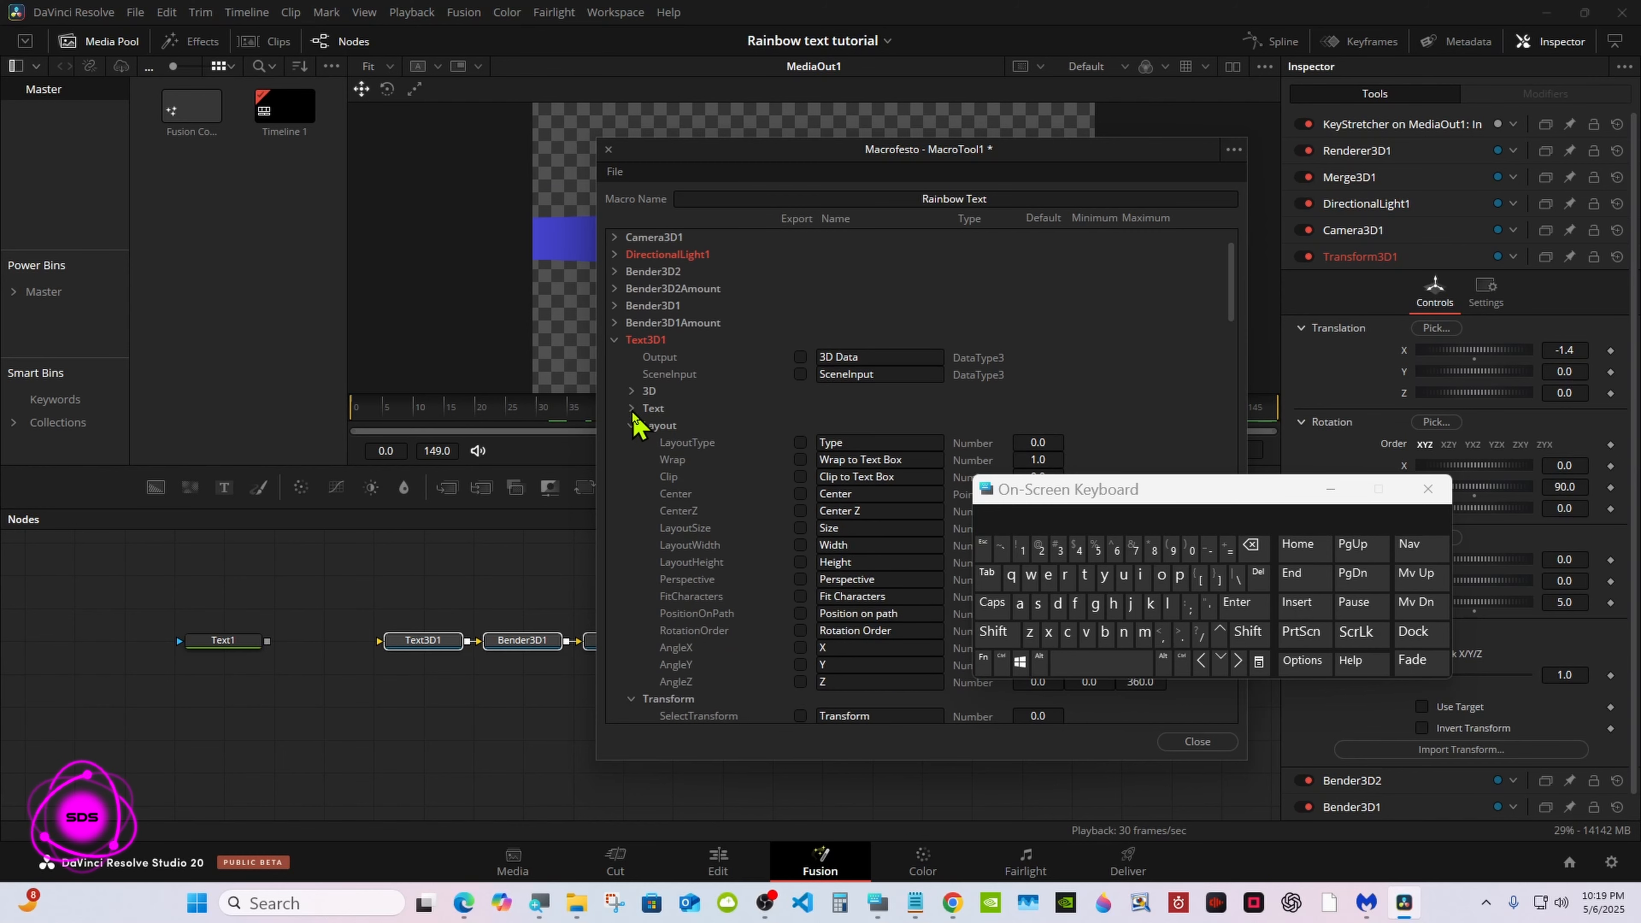
# Step: Export Specular Intensity and Specular Exponent from the Shading group of Text3D1, and collapse the node's parameters
pyautogui.click(632, 425)
pyautogui.click(633, 442)
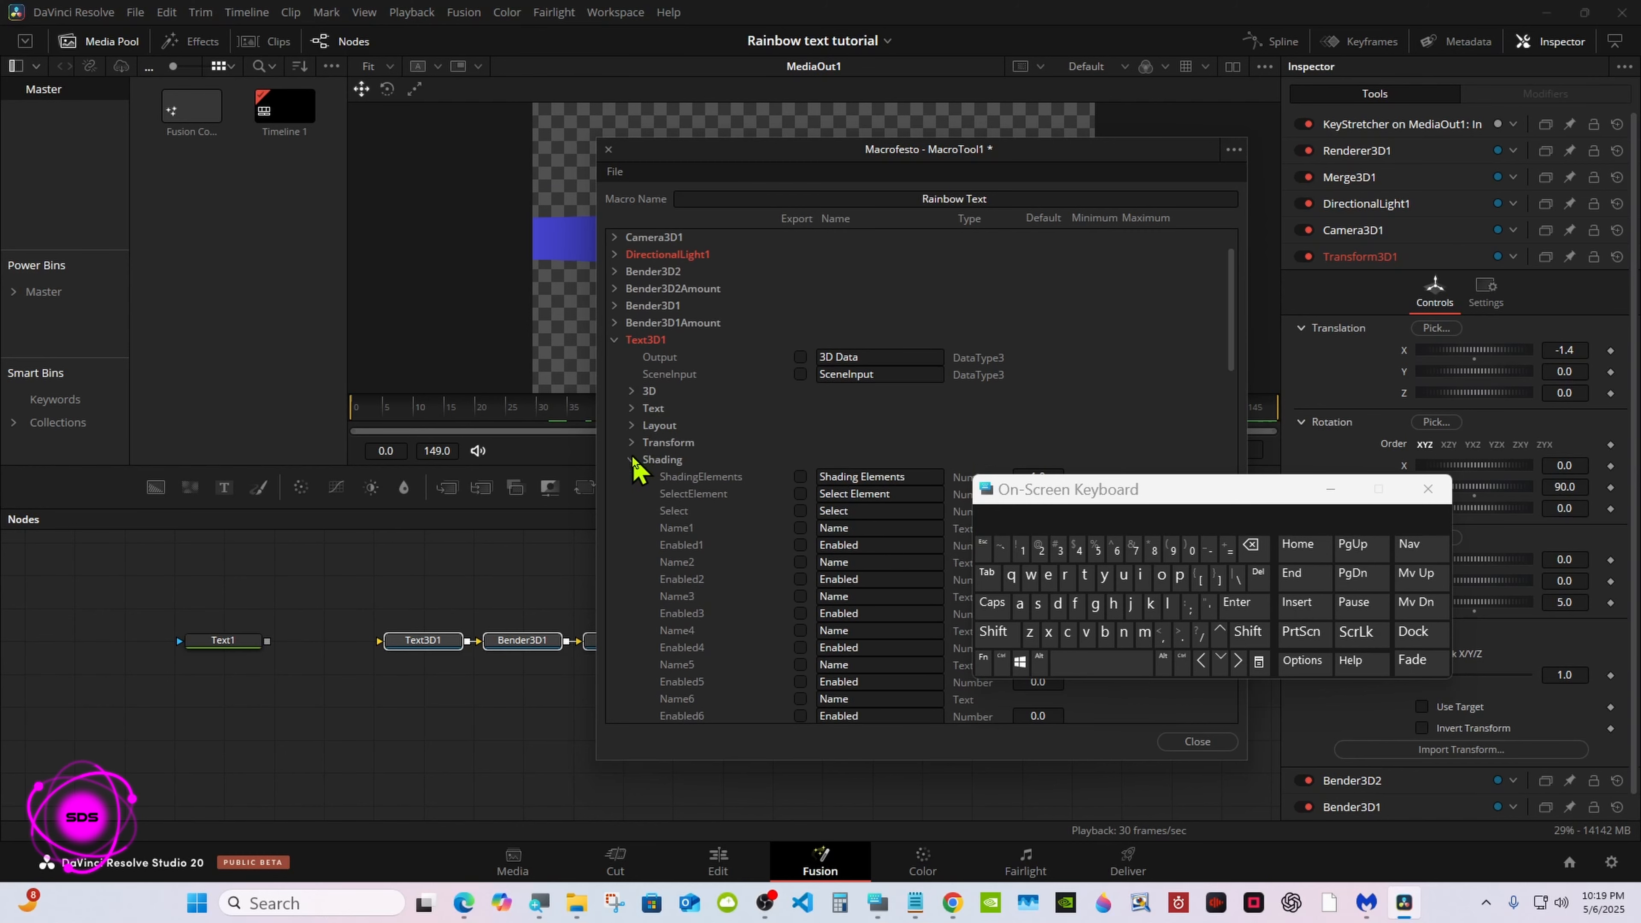
pyautogui.moveTo(1231, 274); pyautogui.dragTo(1223, 310)
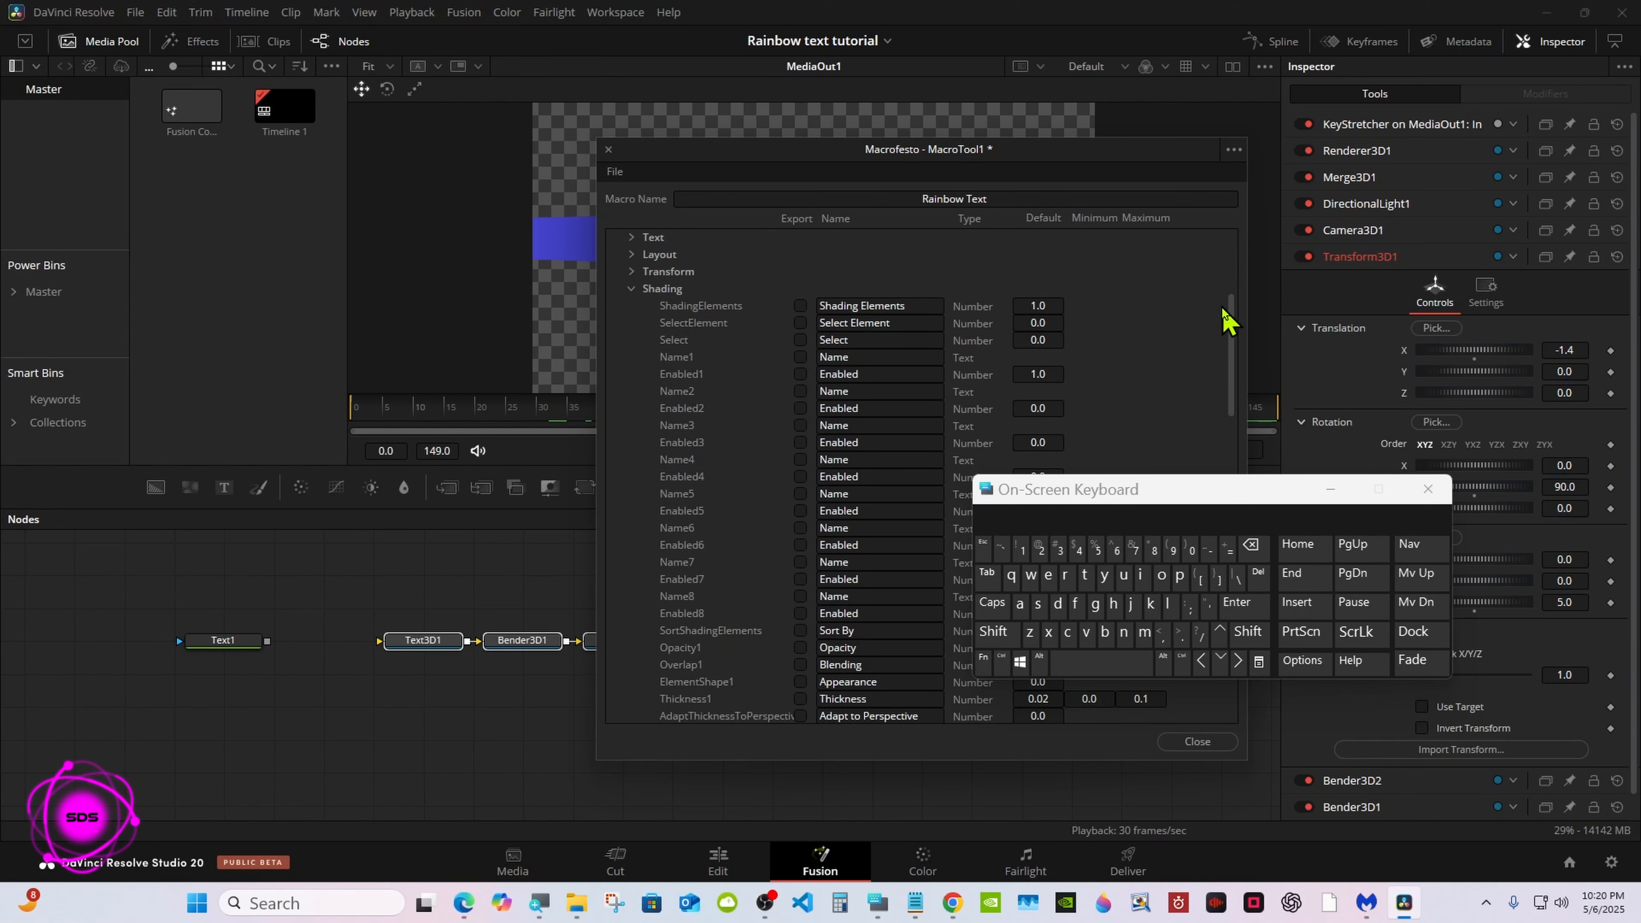
pyautogui.click(631, 289)
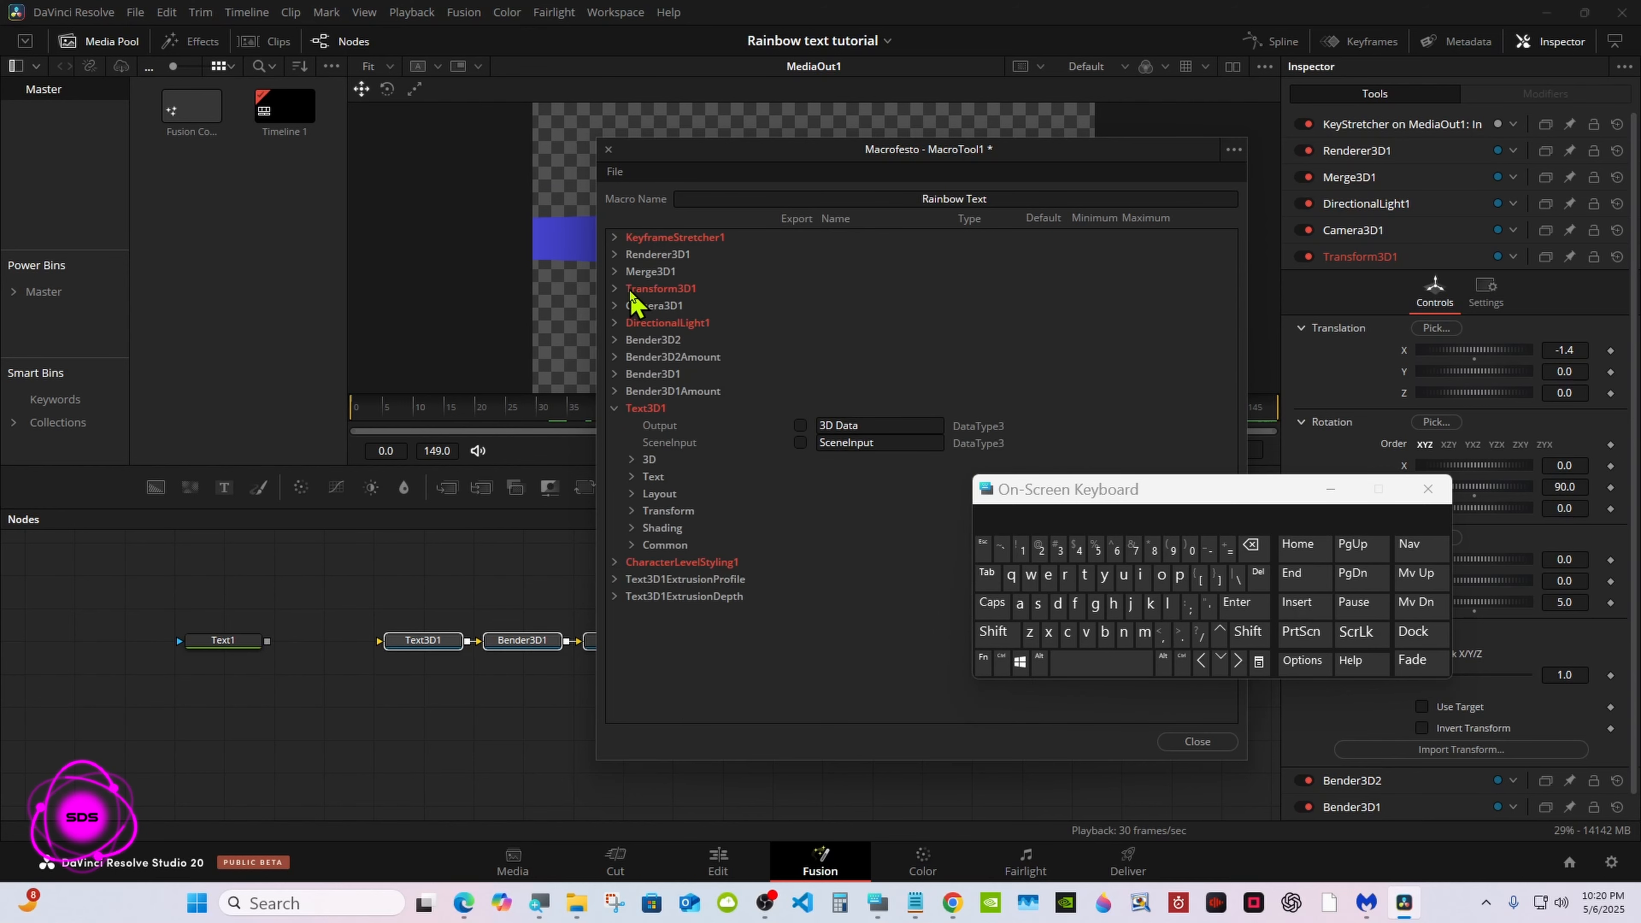
pyautogui.click(631, 527)
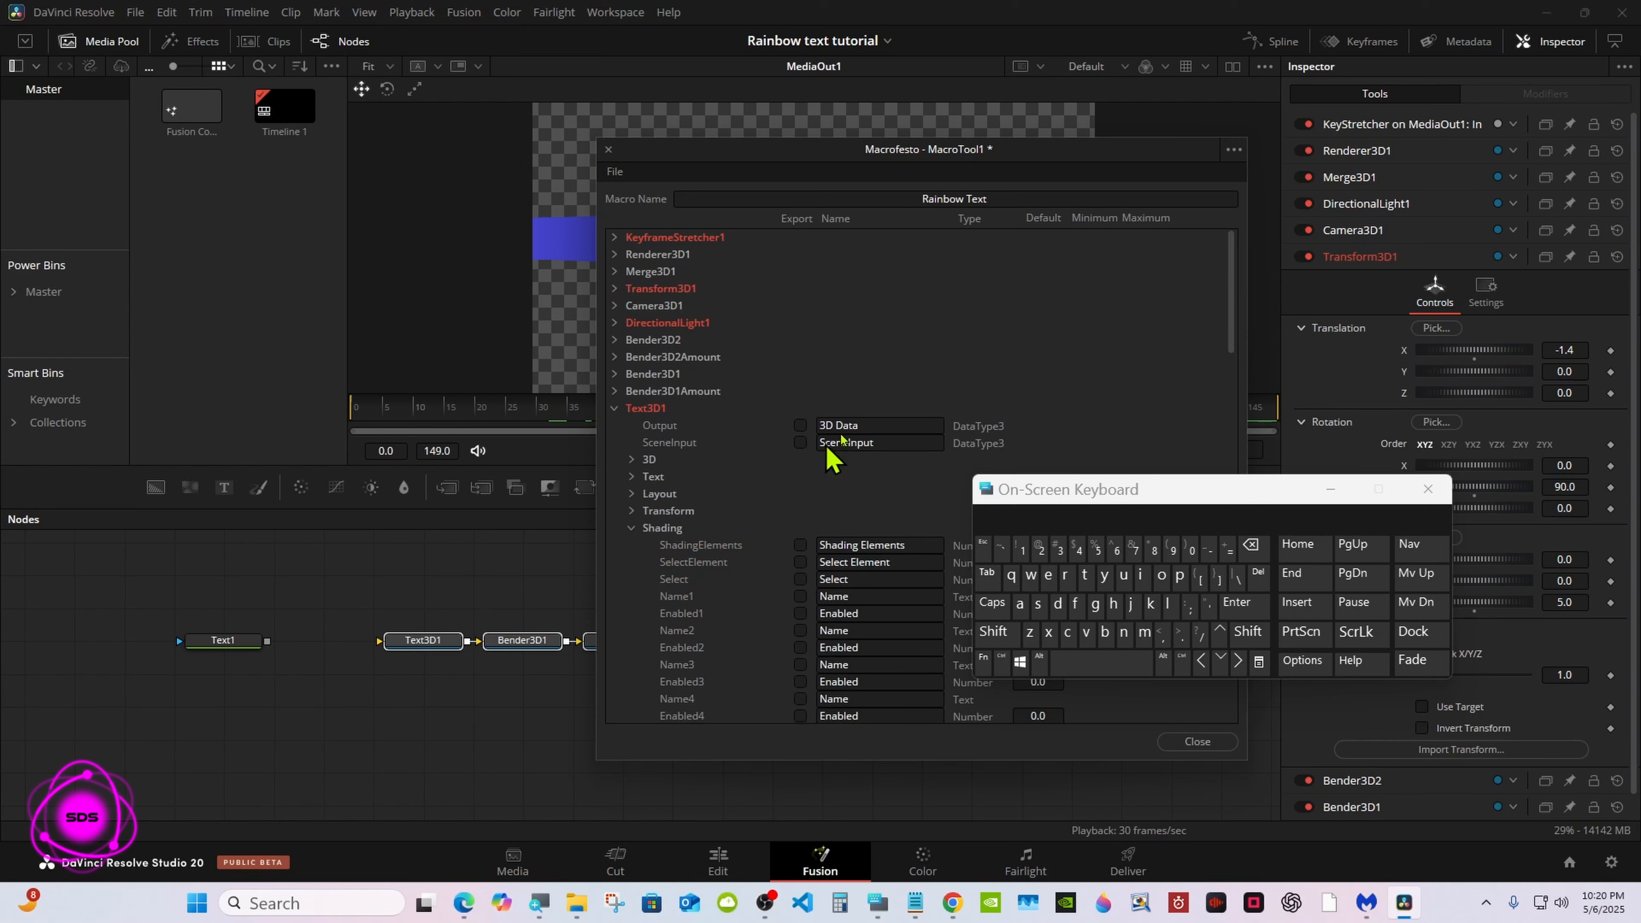
pyautogui.moveTo(1230, 258); pyautogui.dragTo(1231, 456)
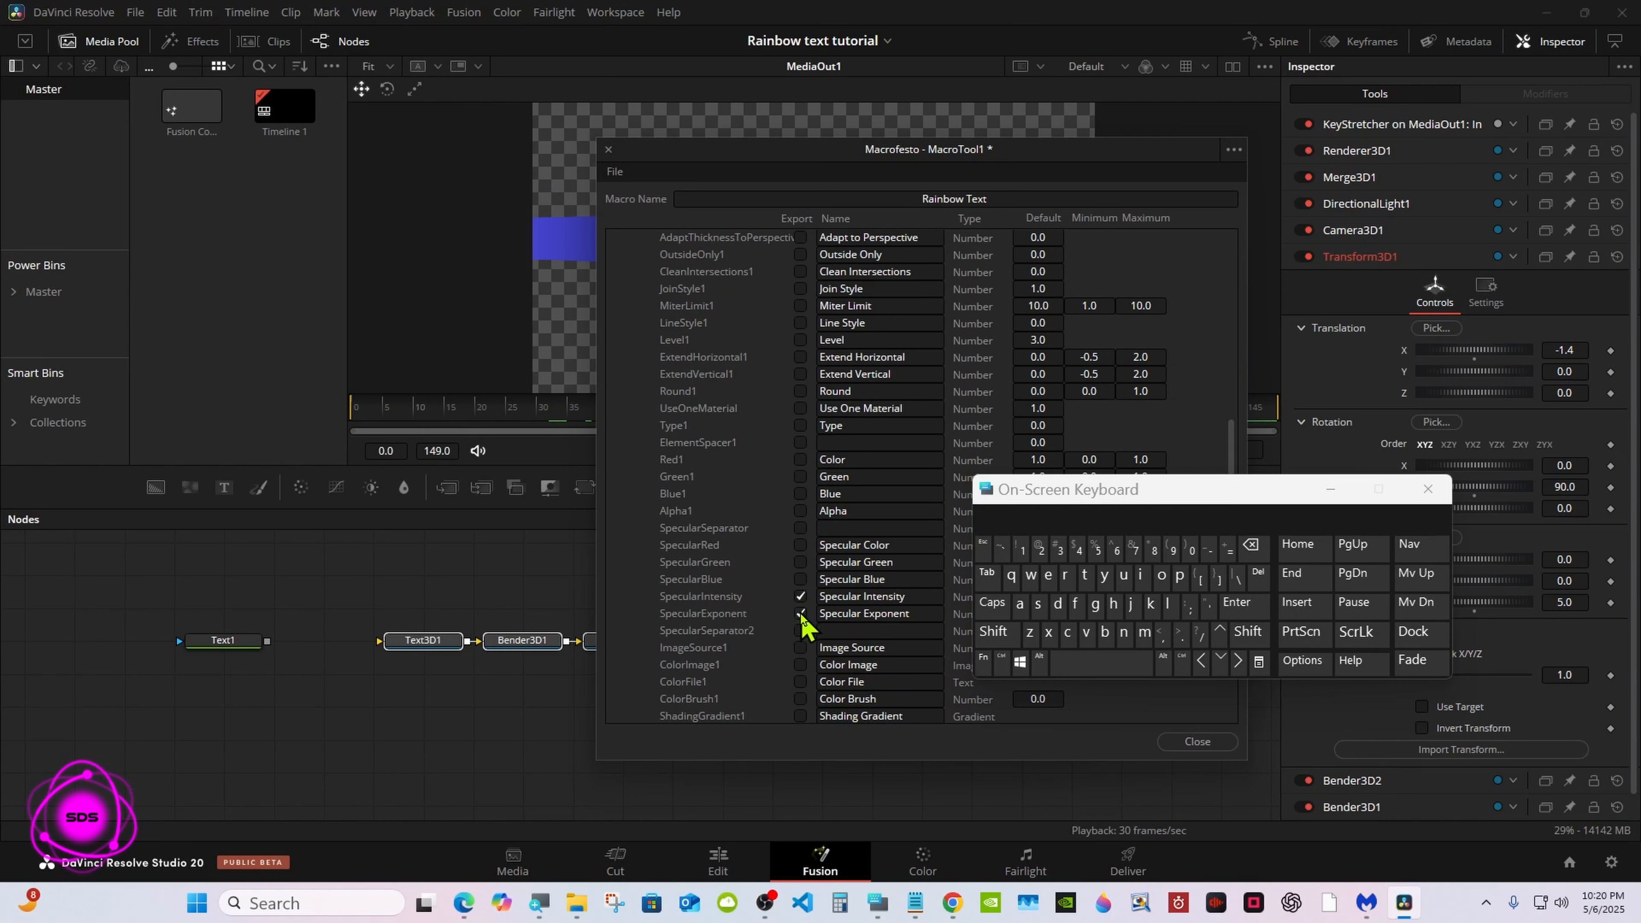
pyautogui.moveTo(1230, 433); pyautogui.dragTo(1221, 280)
pyautogui.click(634, 392)
pyautogui.click(615, 407)
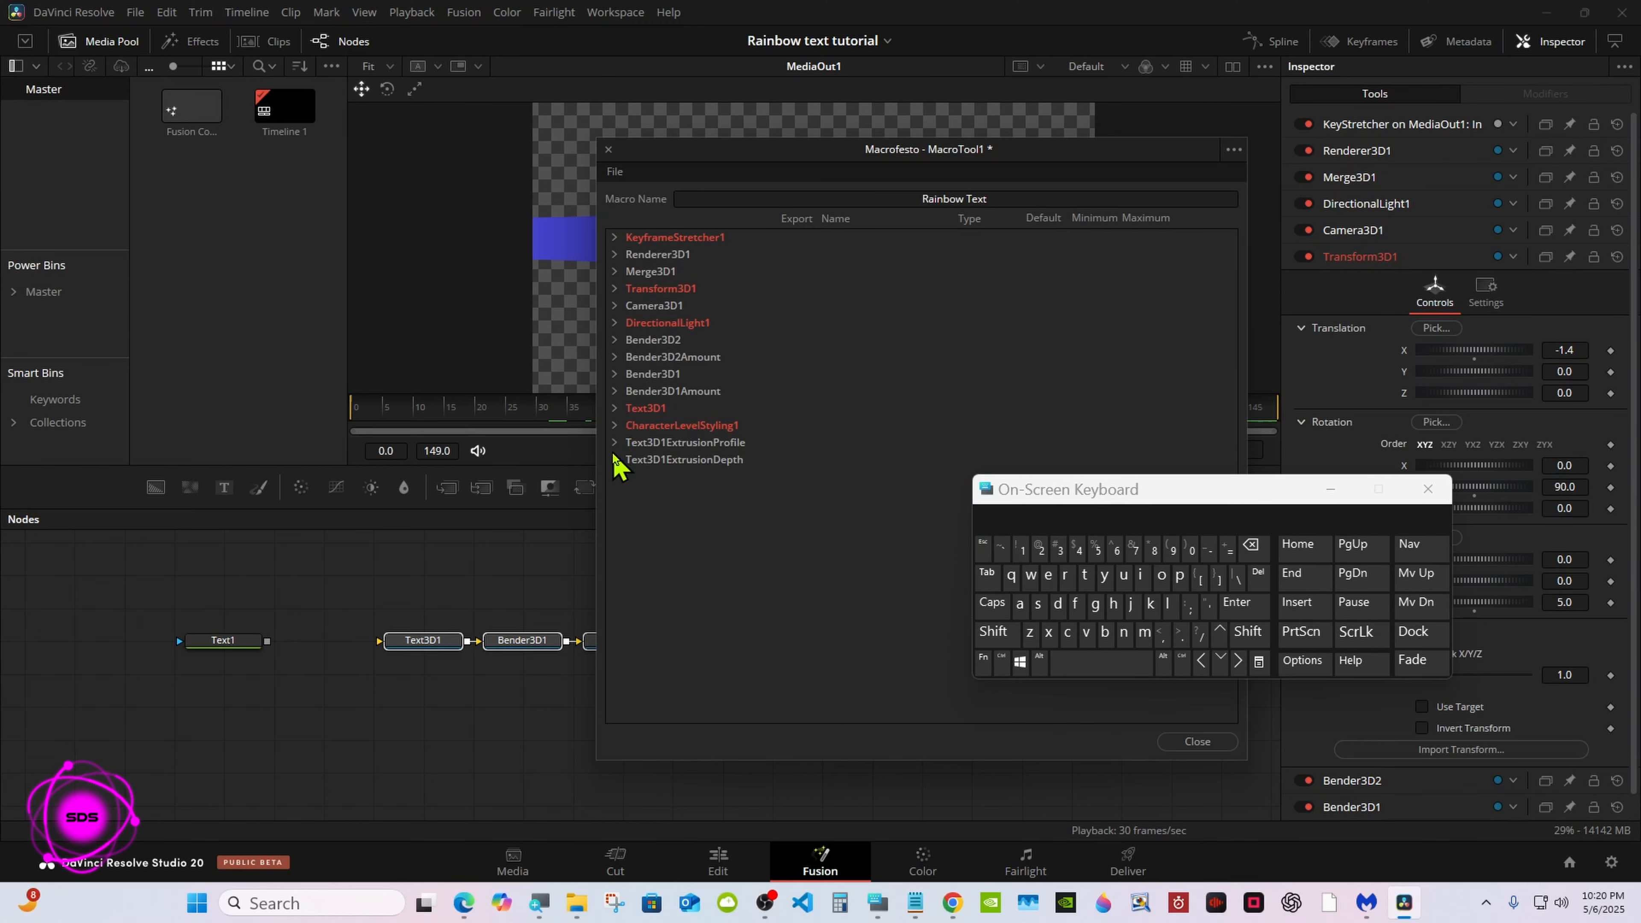
# Step: Start saving the macro as Rainbow Text.setting and browse to the Fusion > Templates > Edit > Titles folder
pyautogui.click(616, 172)
pyautogui.click(676, 255)
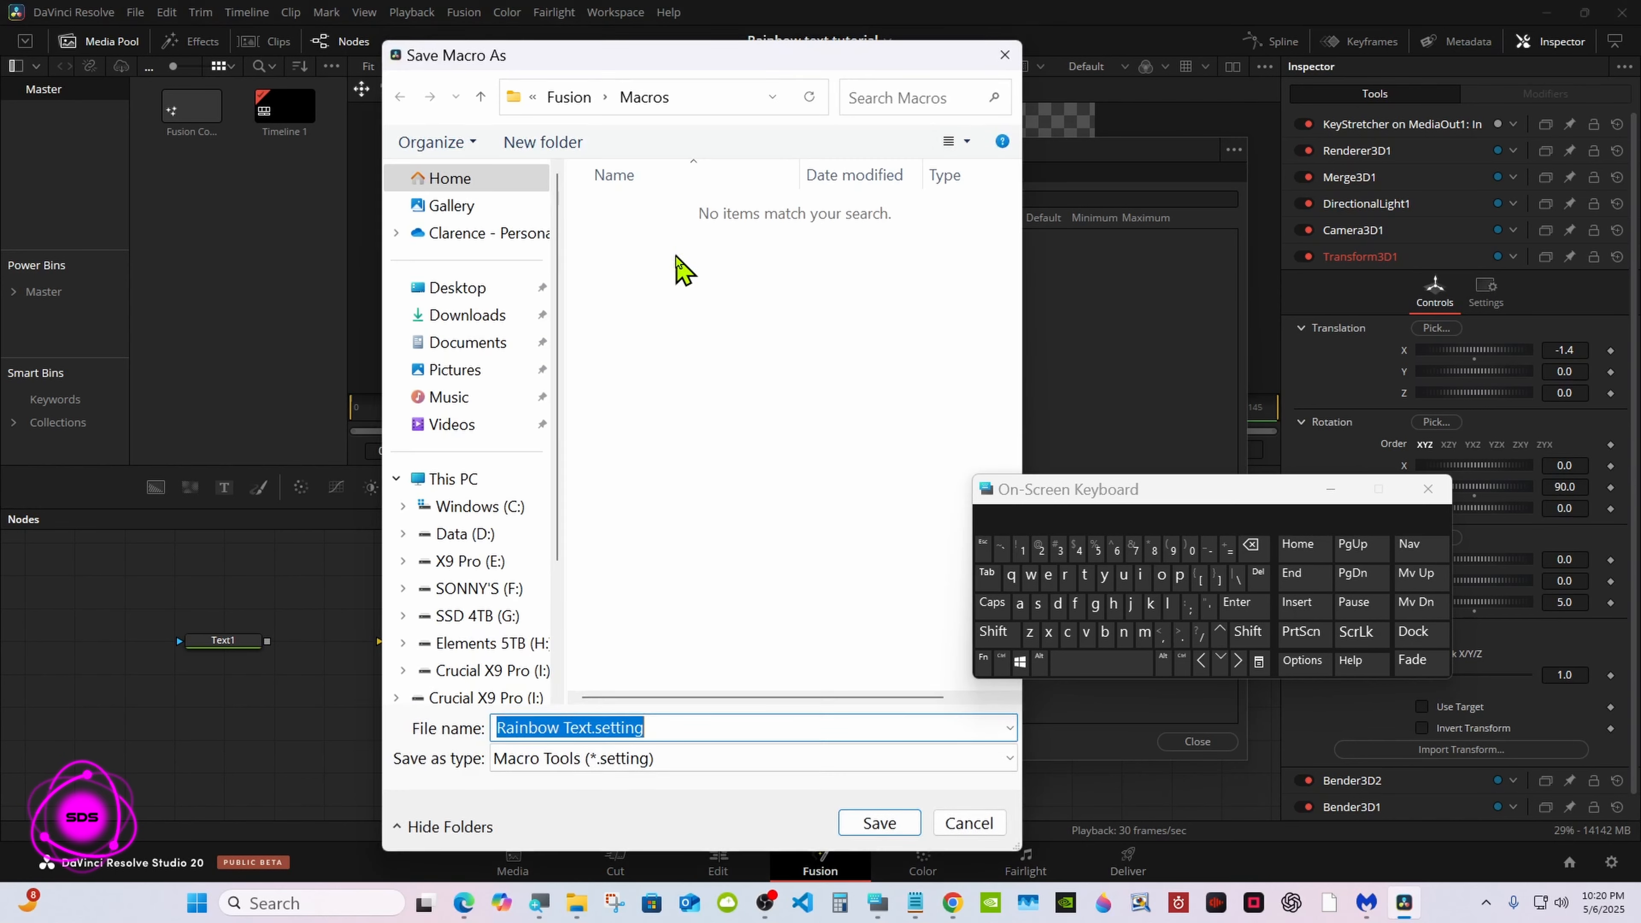
pyautogui.moveTo(1044, 499); pyautogui.dragTo(1038, 454)
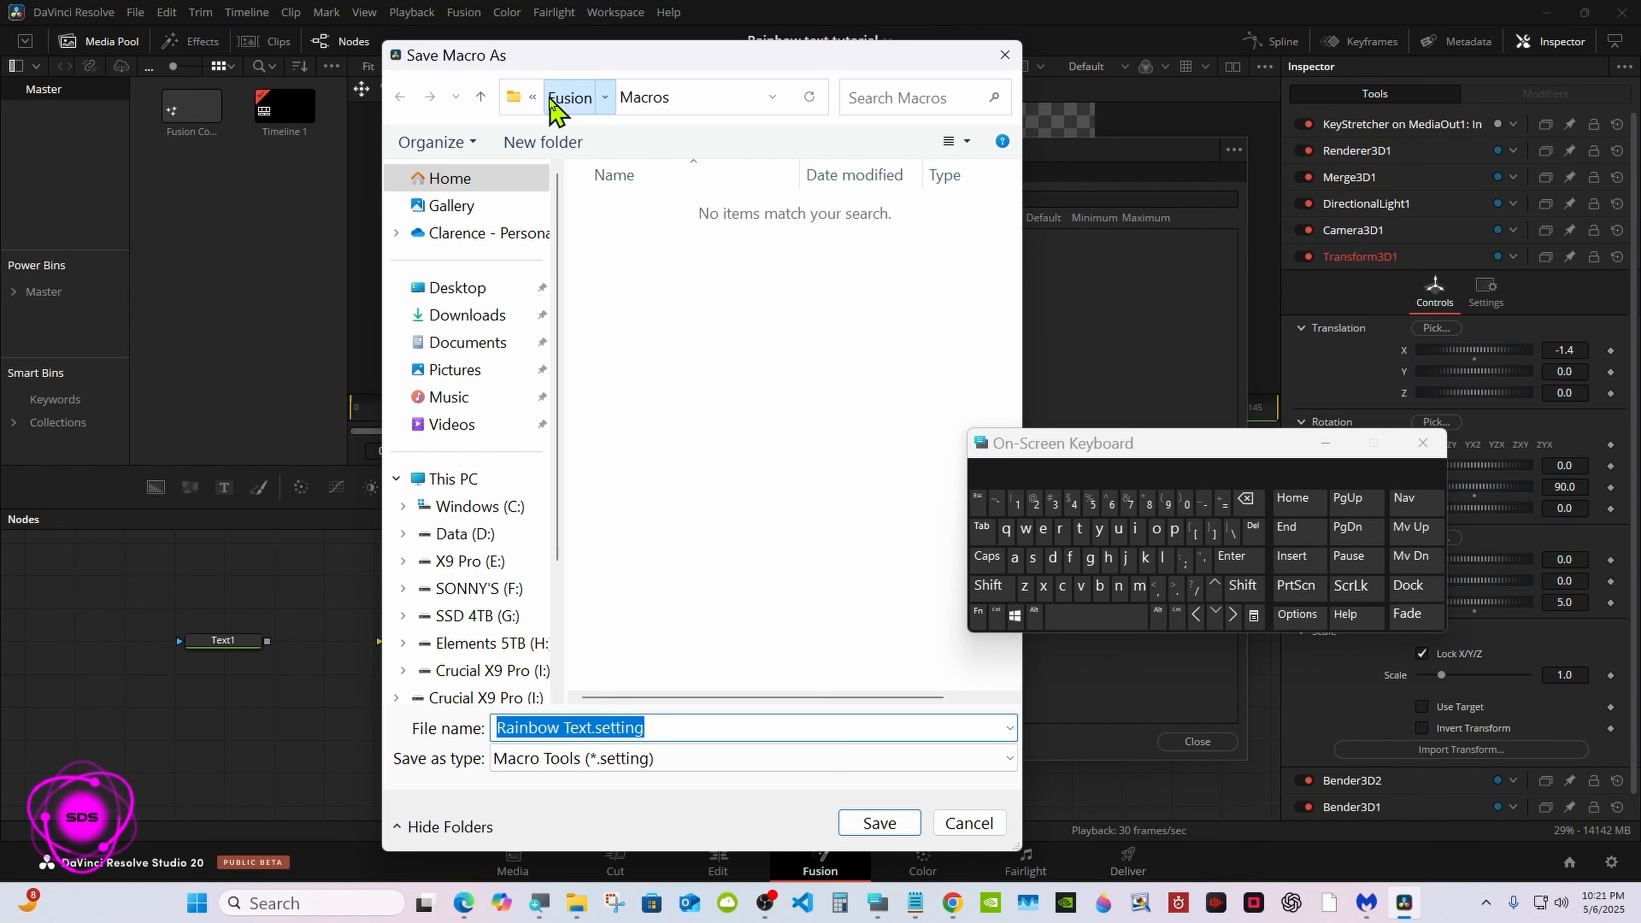
pyautogui.click(567, 97)
pyautogui.scroll(-2, 1014, 207)
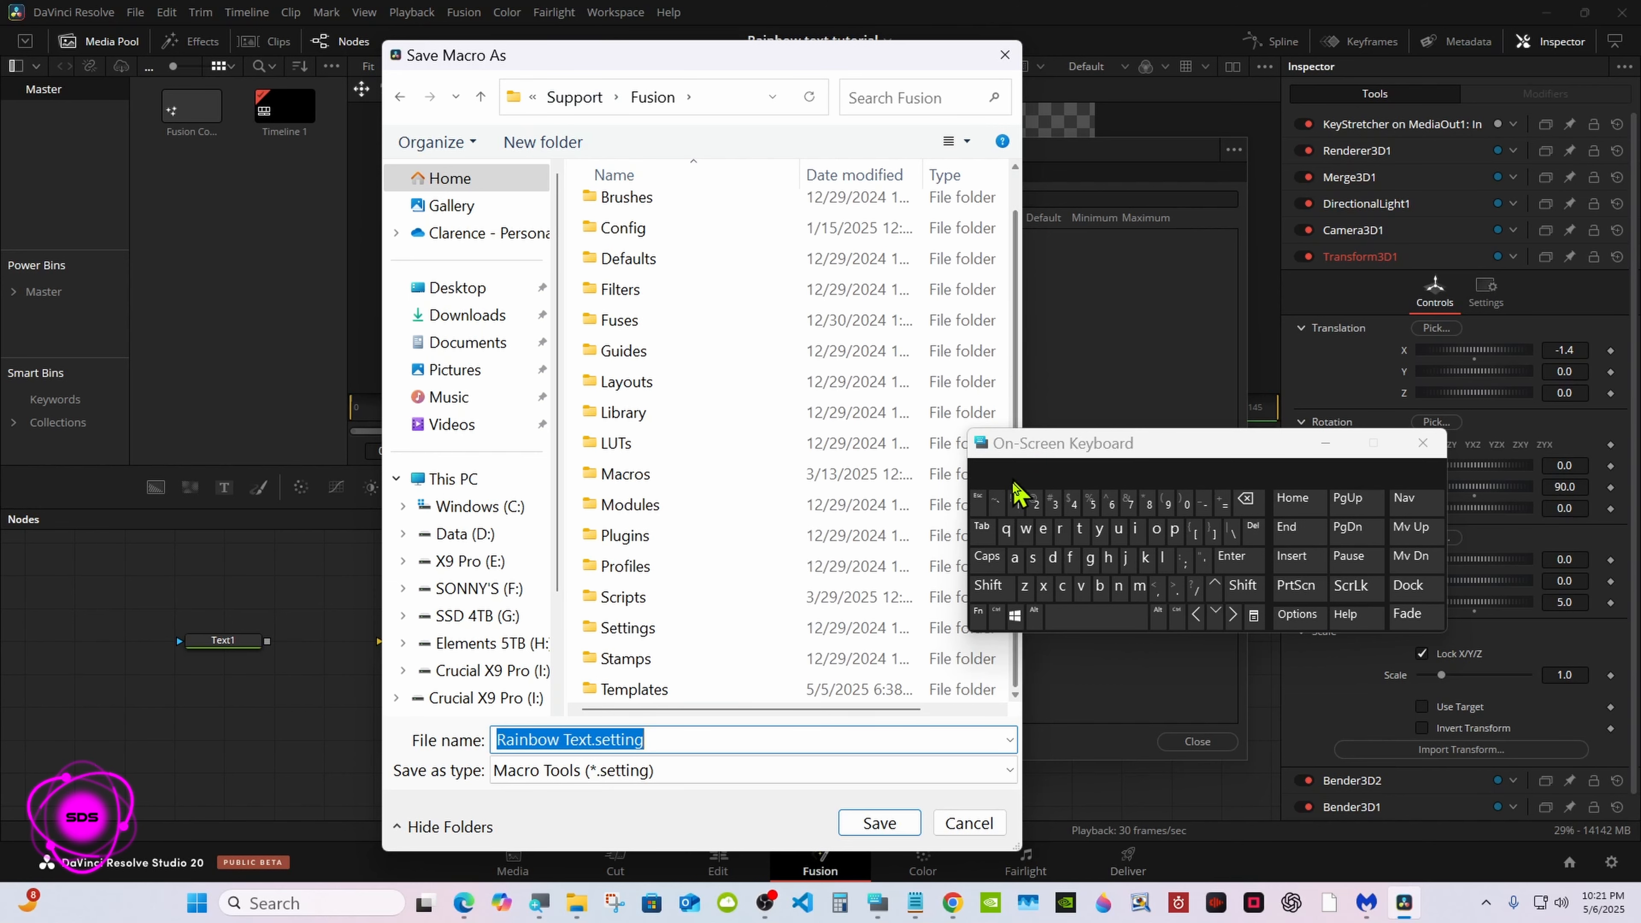
pyautogui.doubleClick(755, 689)
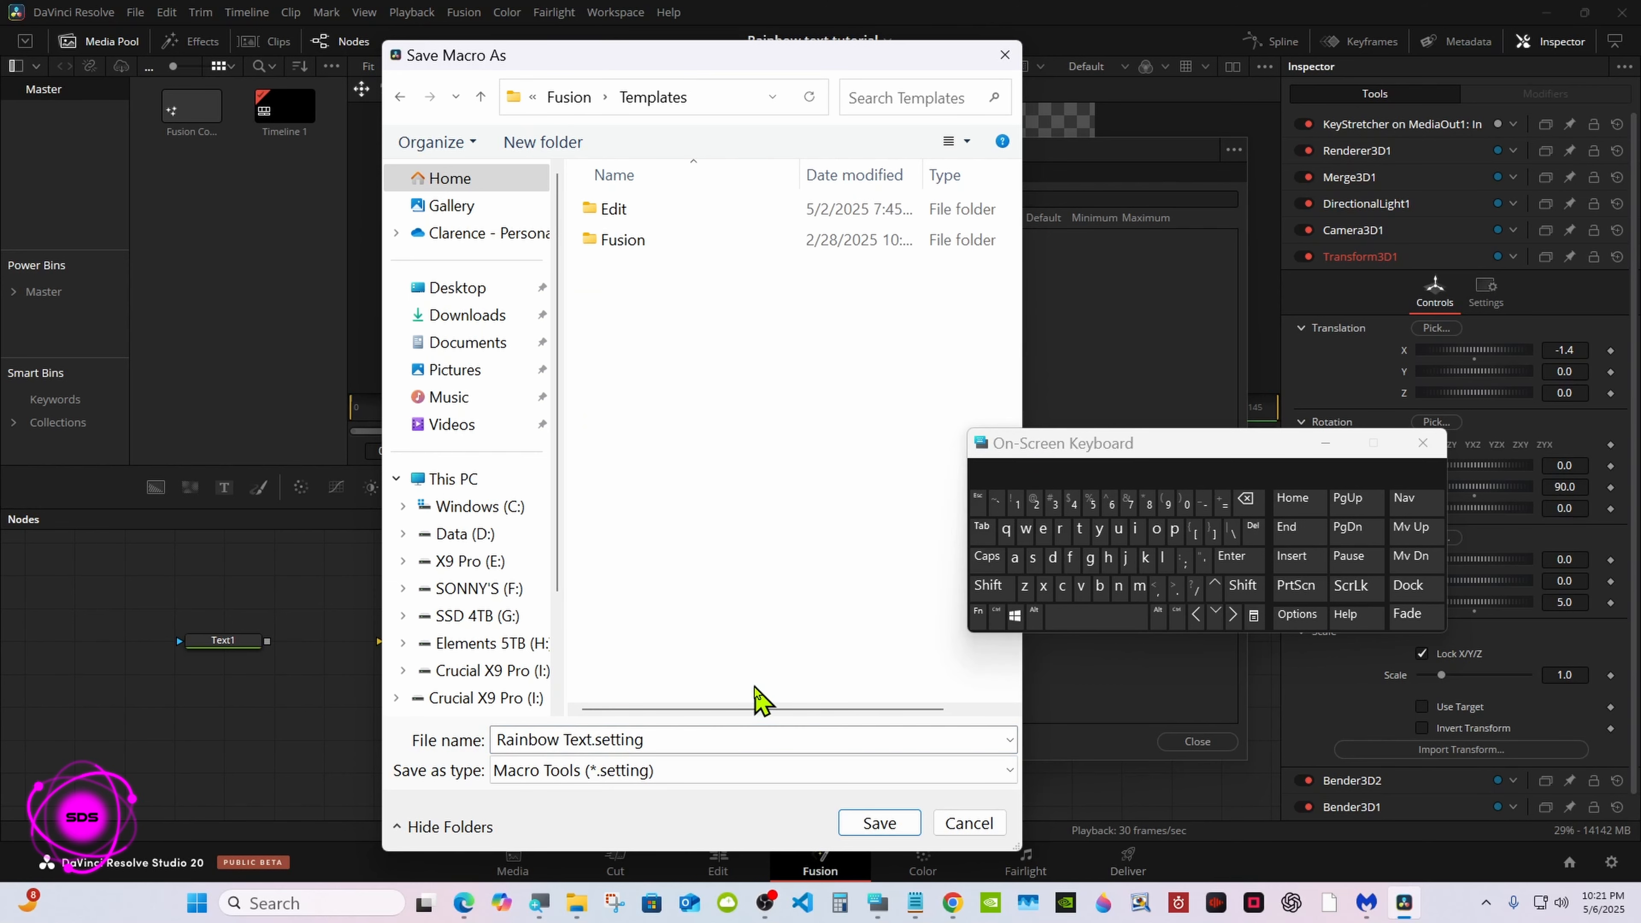
pyautogui.doubleClick(706, 217)
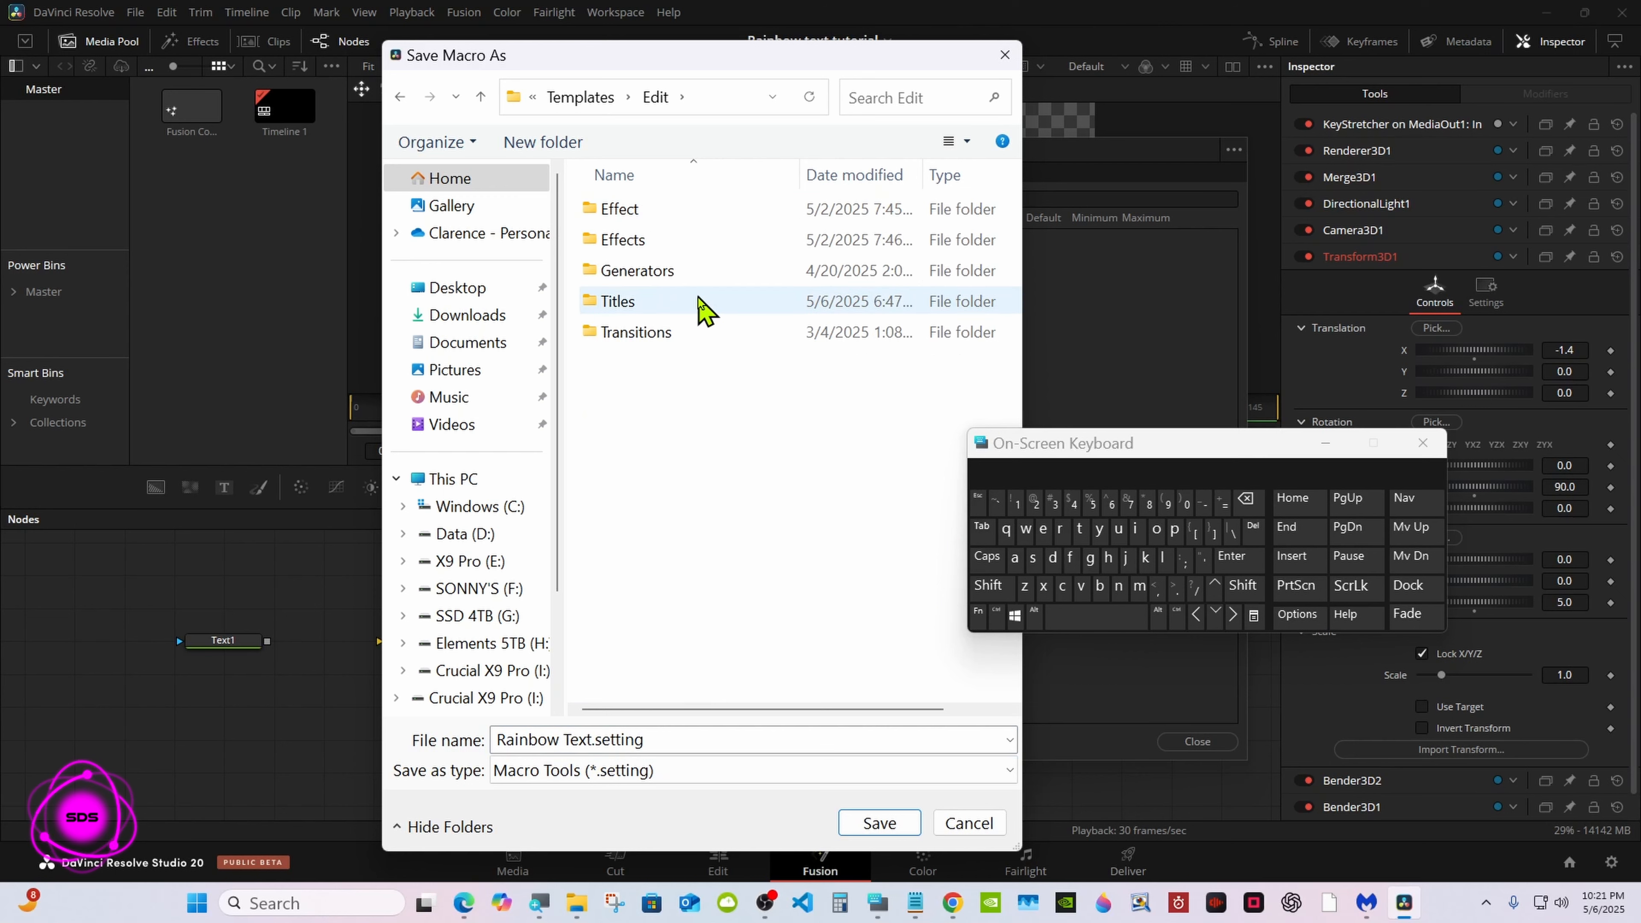
pyautogui.doubleClick(705, 308)
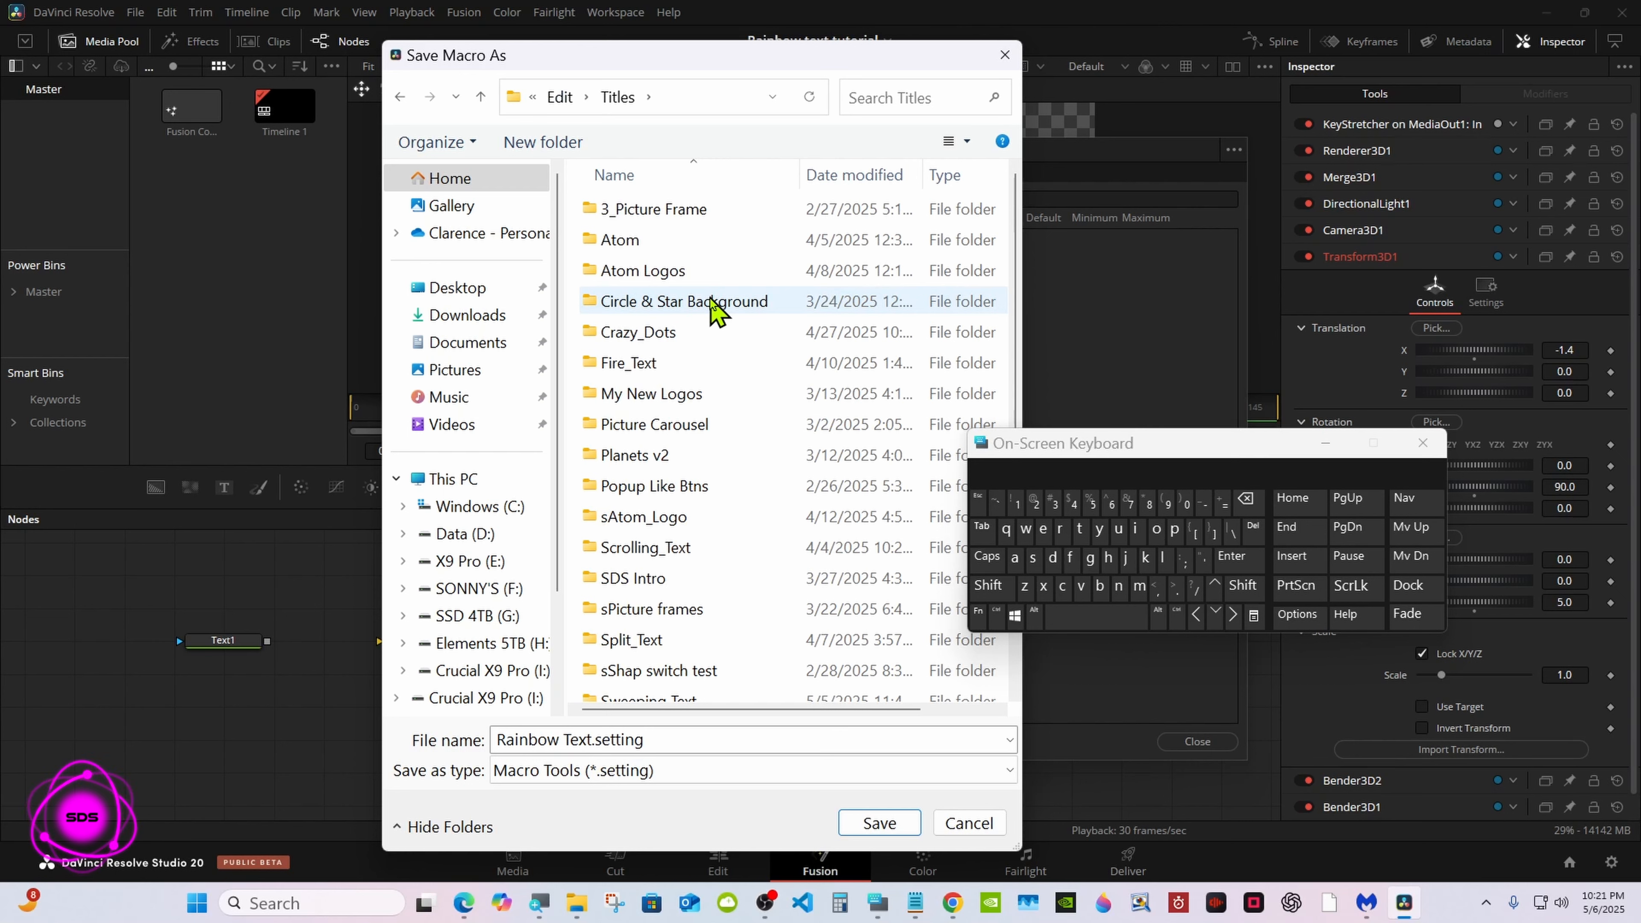
# Step: Create a new folder named "Rainbow_Text" inside the Titles folder
pyautogui.click(543, 141)
pyautogui.click(988, 585)
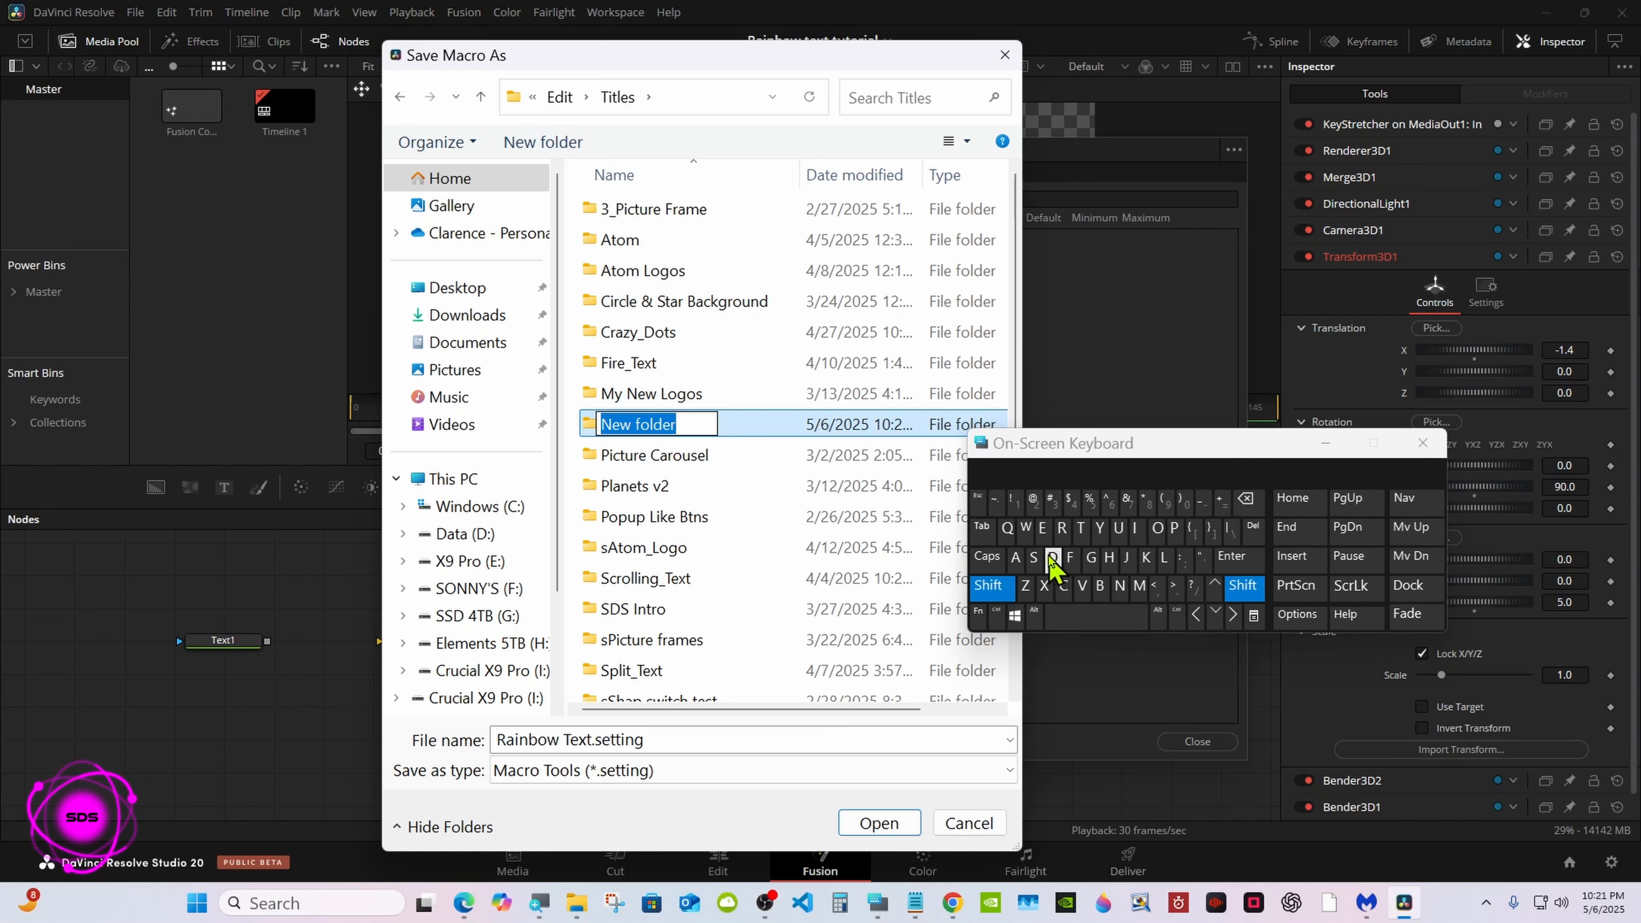
pyautogui.click(1060, 528)
pyautogui.click(1015, 558)
pyautogui.click(1135, 528)
pyautogui.click(1119, 586)
pyautogui.click(990, 469)
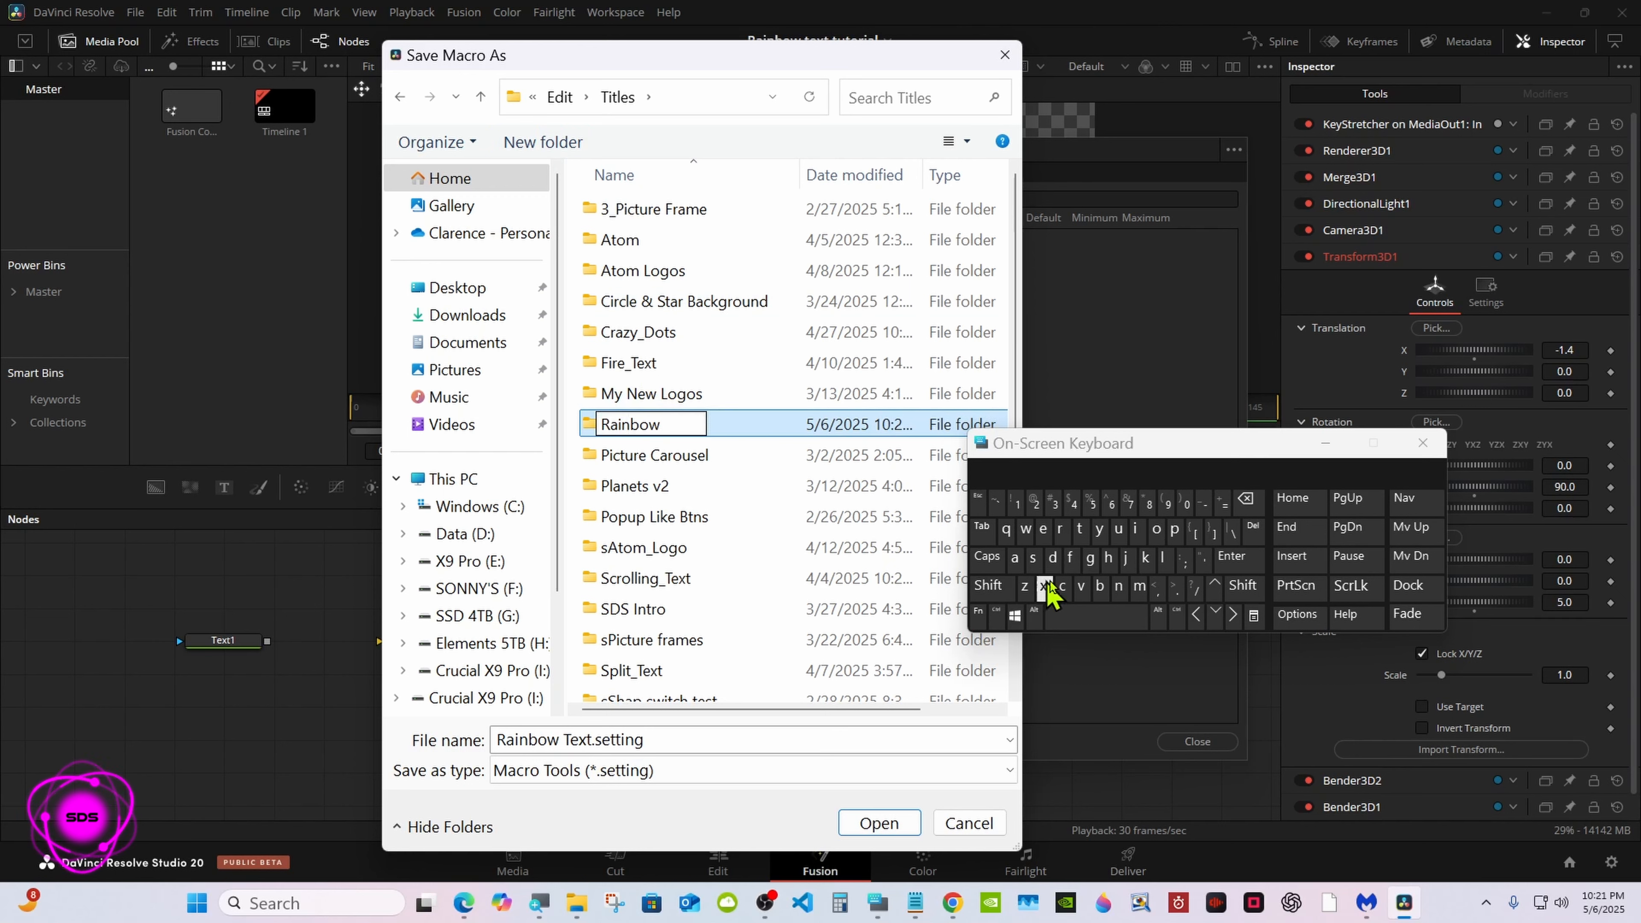
pyautogui.click(1242, 585)
pyautogui.click(1203, 504)
pyautogui.click(988, 585)
pyautogui.click(1079, 528)
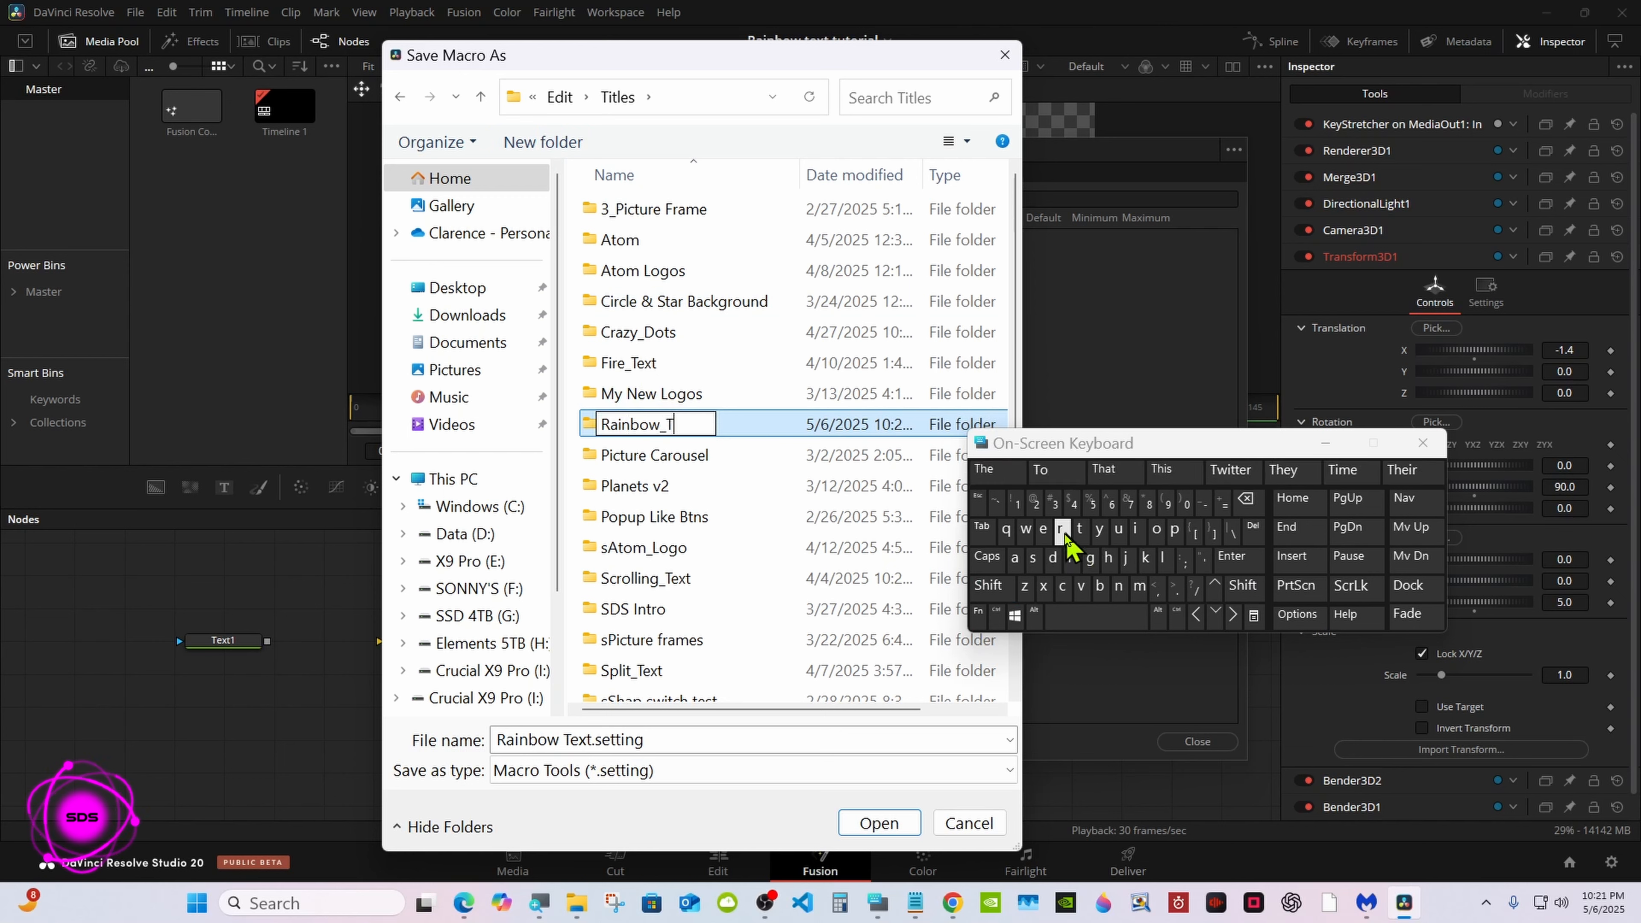
pyautogui.click(1043, 528)
pyautogui.click(1043, 585)
pyautogui.click(985, 469)
pyautogui.click(1231, 556)
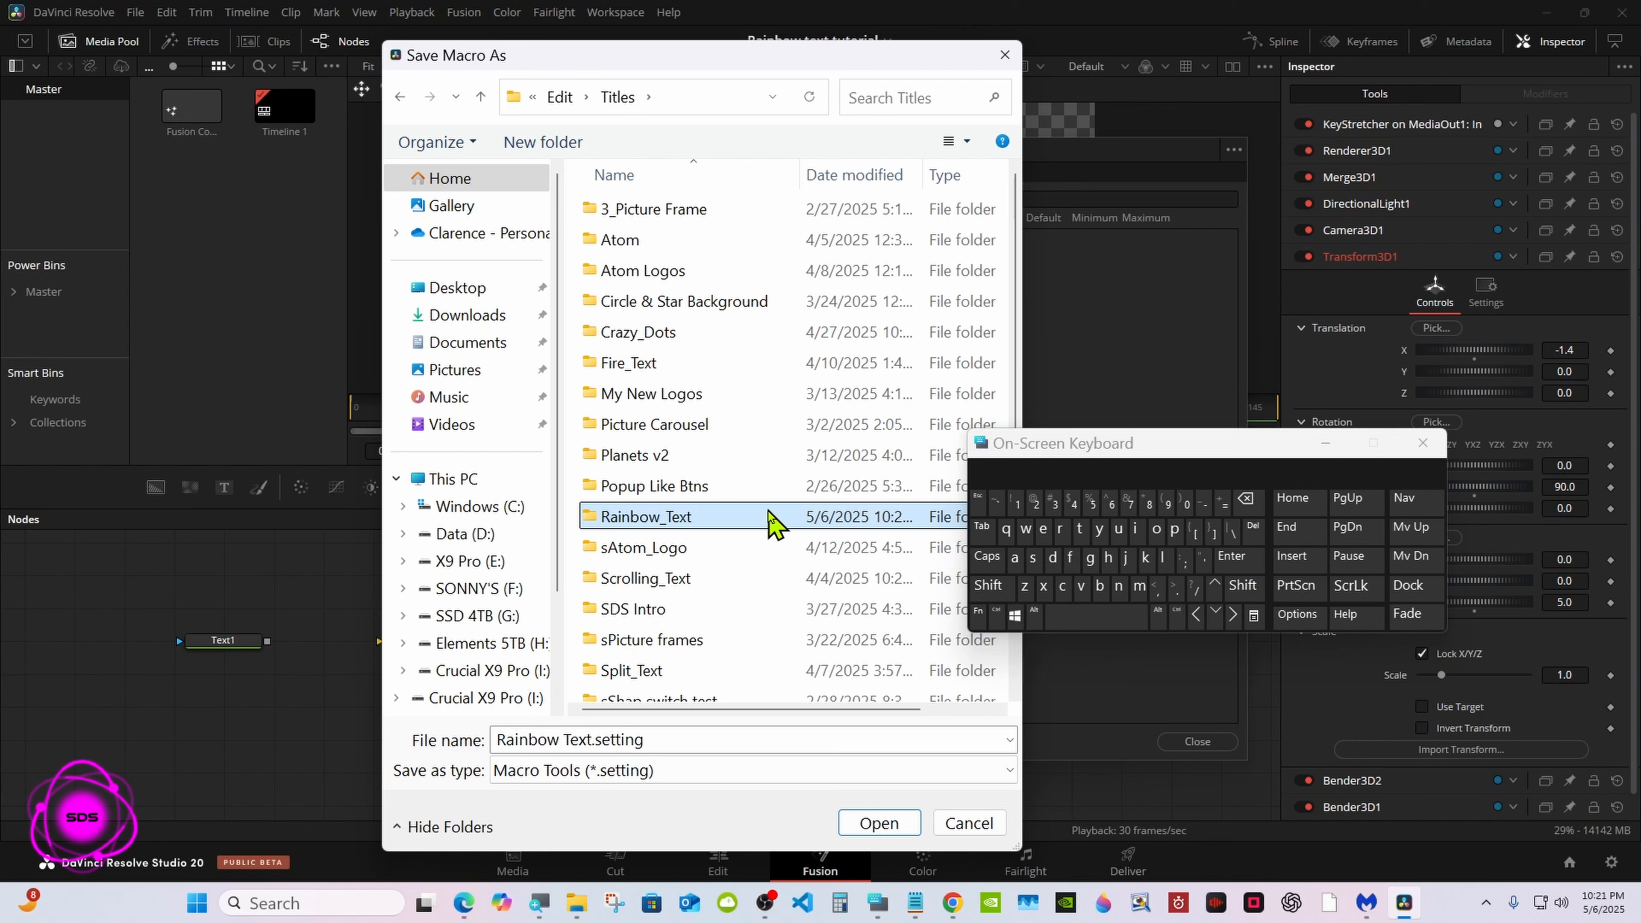
# Step: Save the macro as Rainbow Text.setting inside the Rainbow_Text folder, and close the macro editor and the on-screen keyboard
pyautogui.doubleClick(775, 521)
pyautogui.click(869, 822)
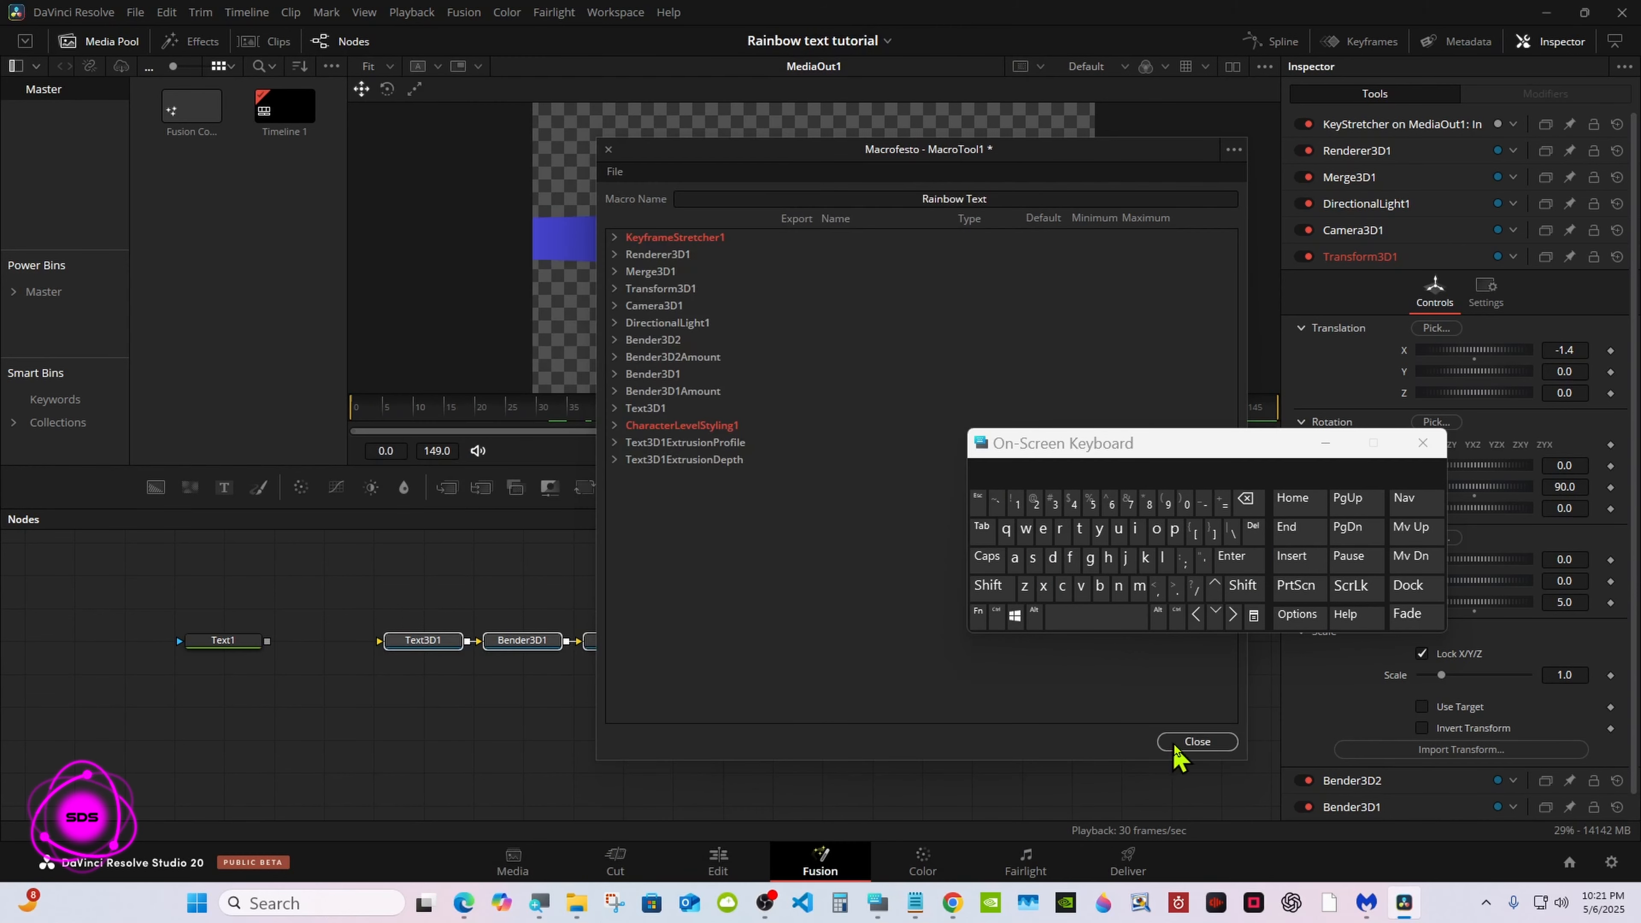
pyautogui.click(1189, 749)
pyautogui.click(1422, 443)
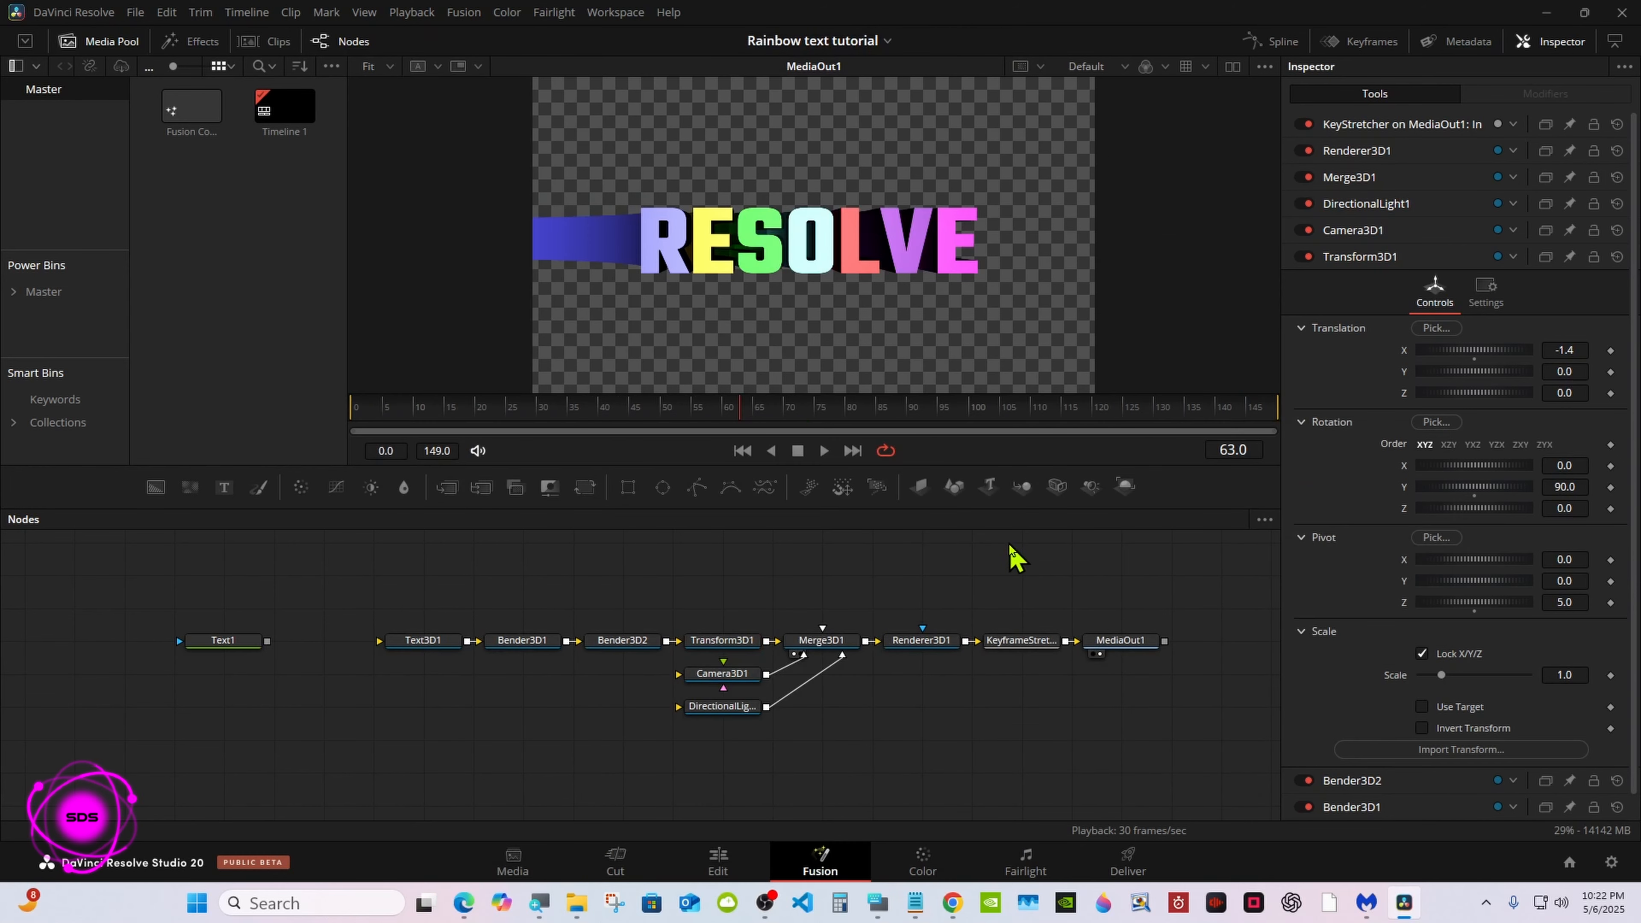
# Step: Switch to the Edit page and browse the Titles effects for the Rainbow_Text category
pyautogui.click(718, 861)
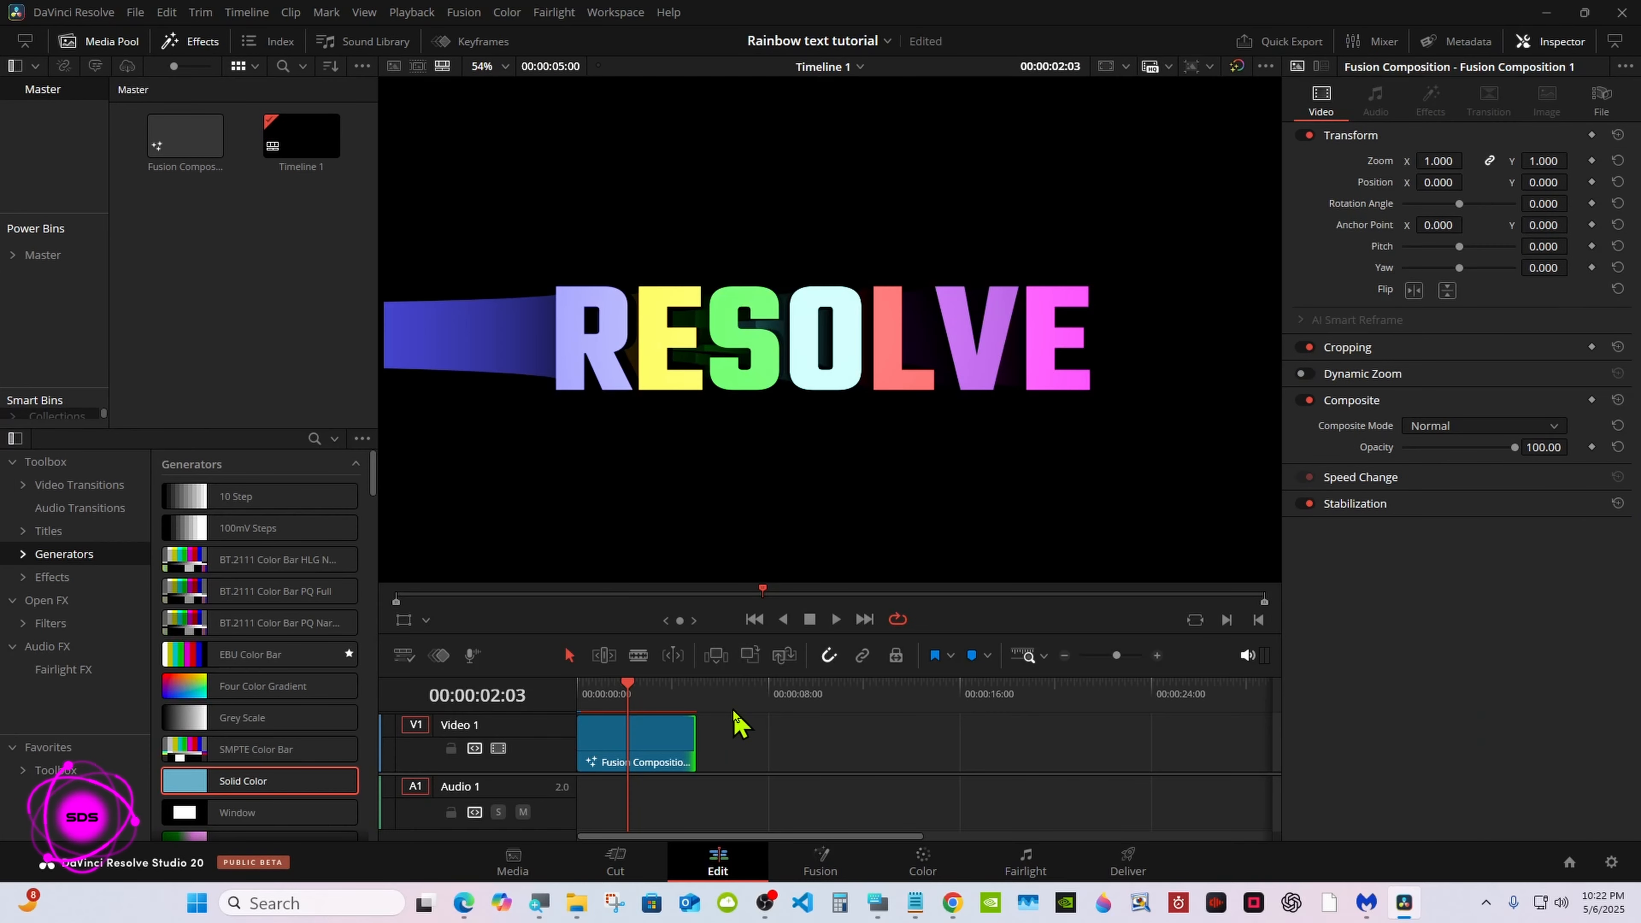
pyautogui.click(24, 533)
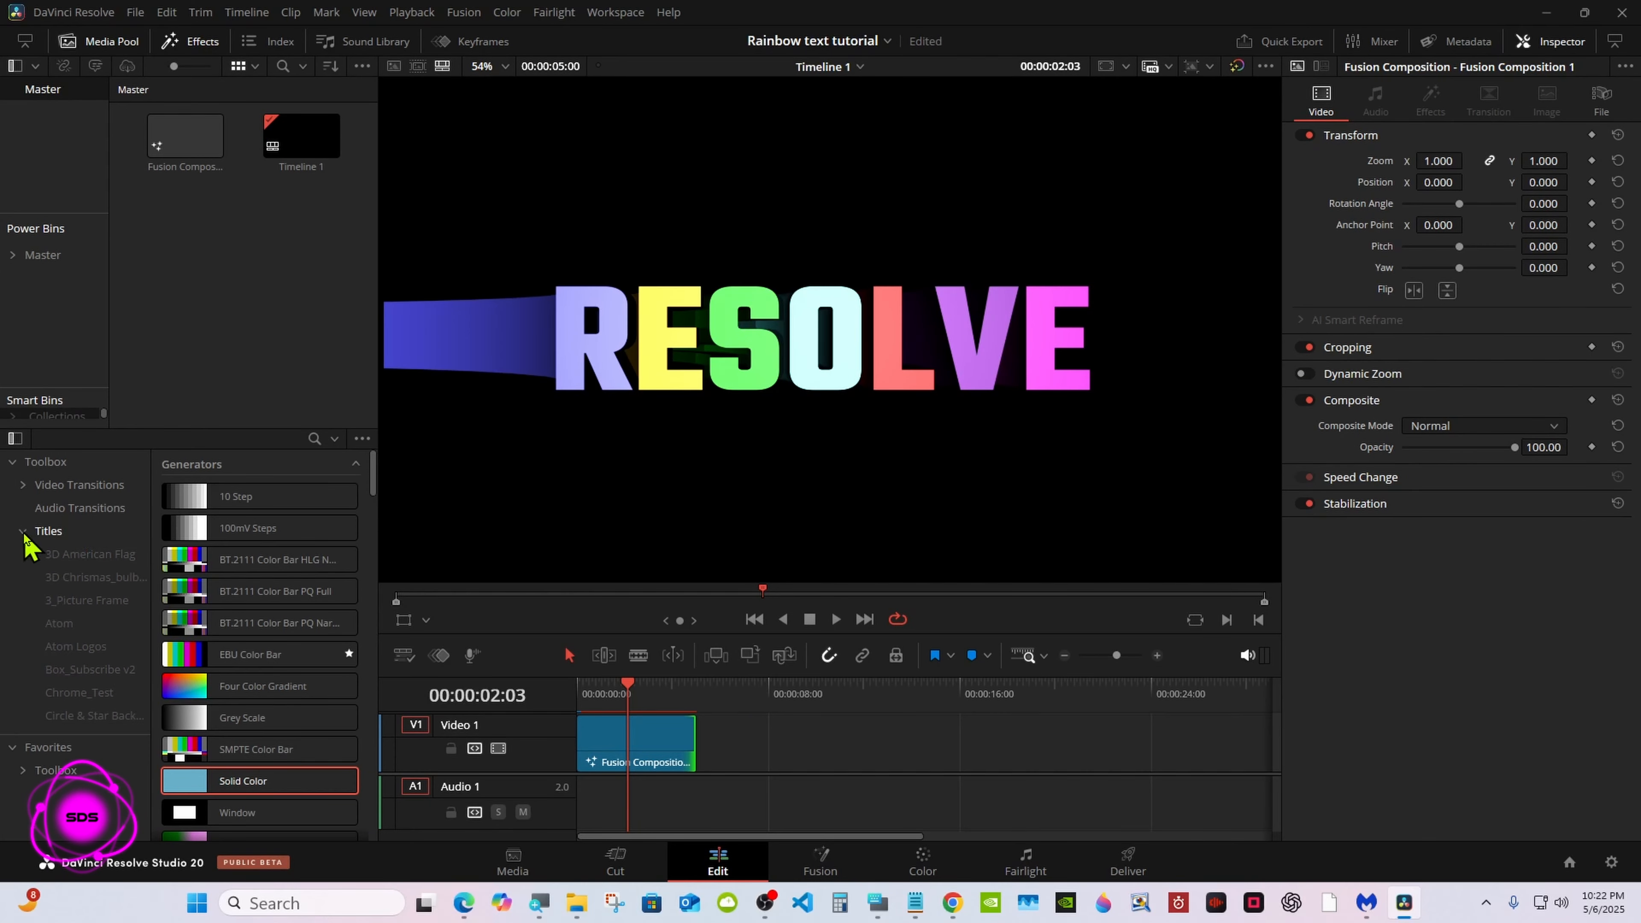
pyautogui.moveTo(146, 462); pyautogui.dragTo(143, 527)
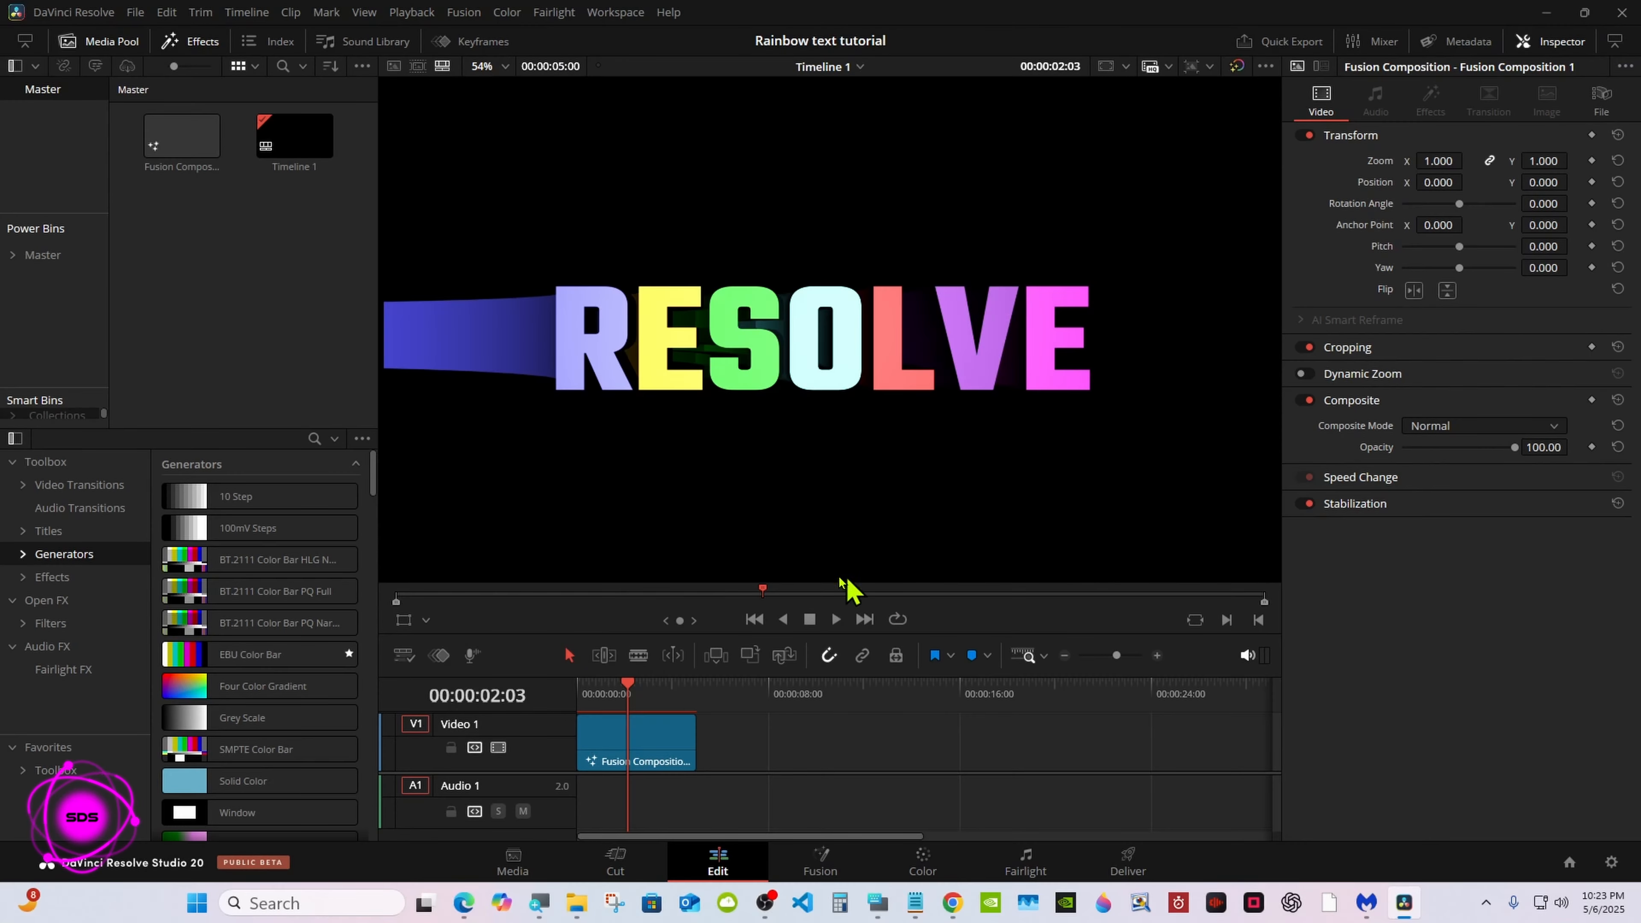
# Step: Add the Rainbow Text title from the Rainbow_Text category to Video 1, leaving a gap after the Fusion composition
pyautogui.click(23, 531)
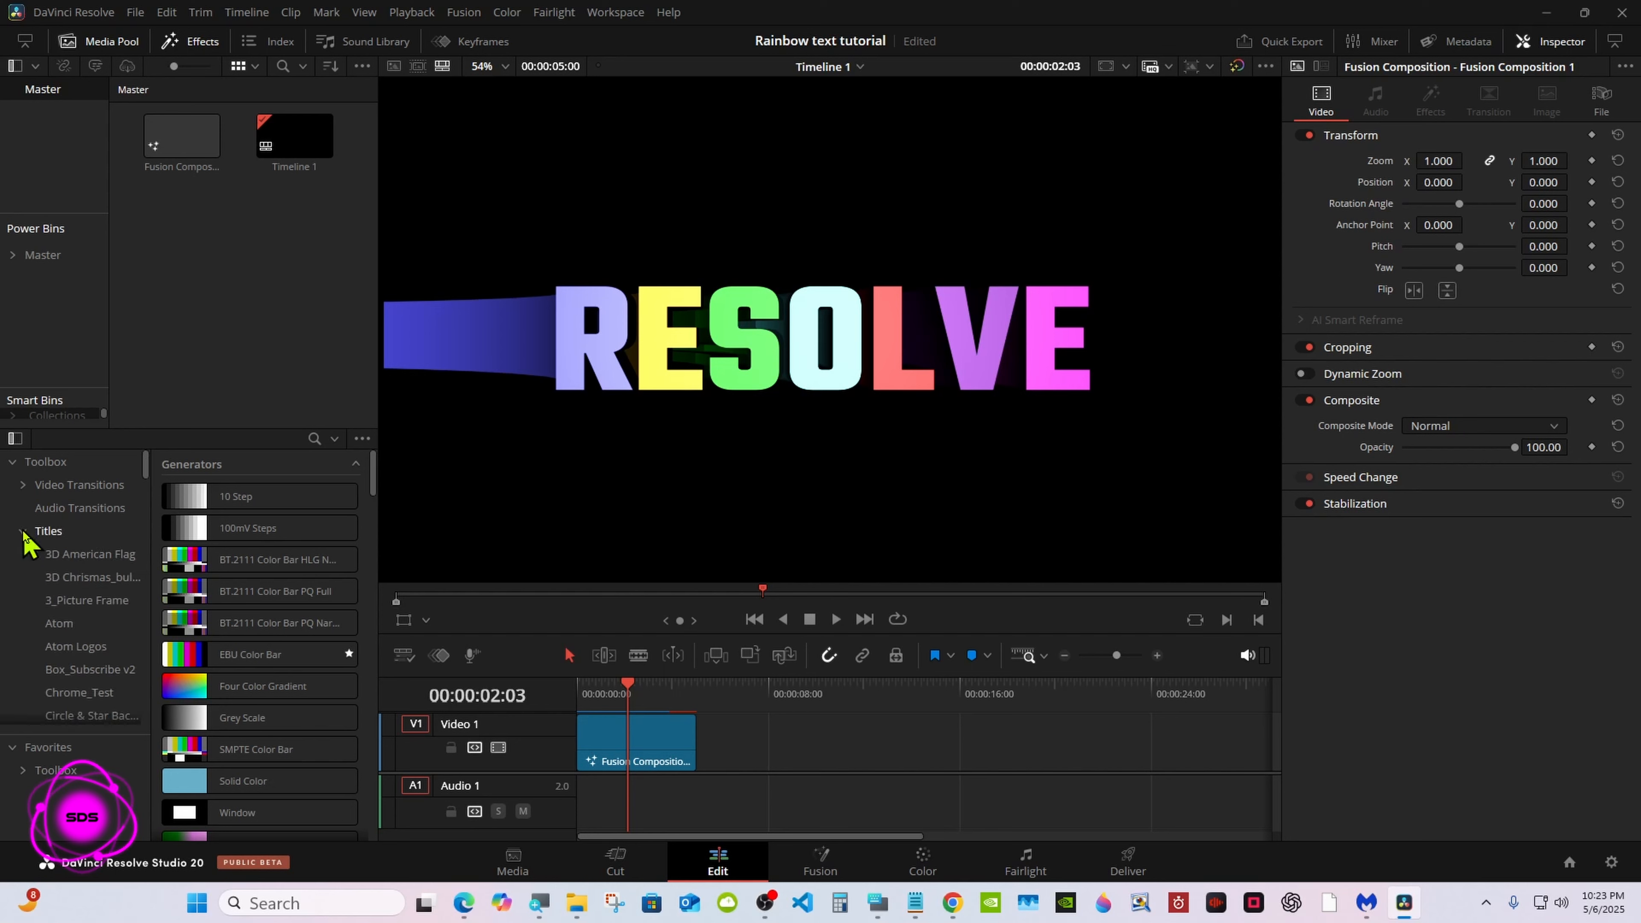
pyautogui.moveTo(146, 468); pyautogui.dragTo(935, 738)
pyautogui.click(114, 525)
# Step: Play the timeline from the start of the Rainbow Text title to preview its stretched animation
pyautogui.click(786, 696)
pyautogui.press('Up')
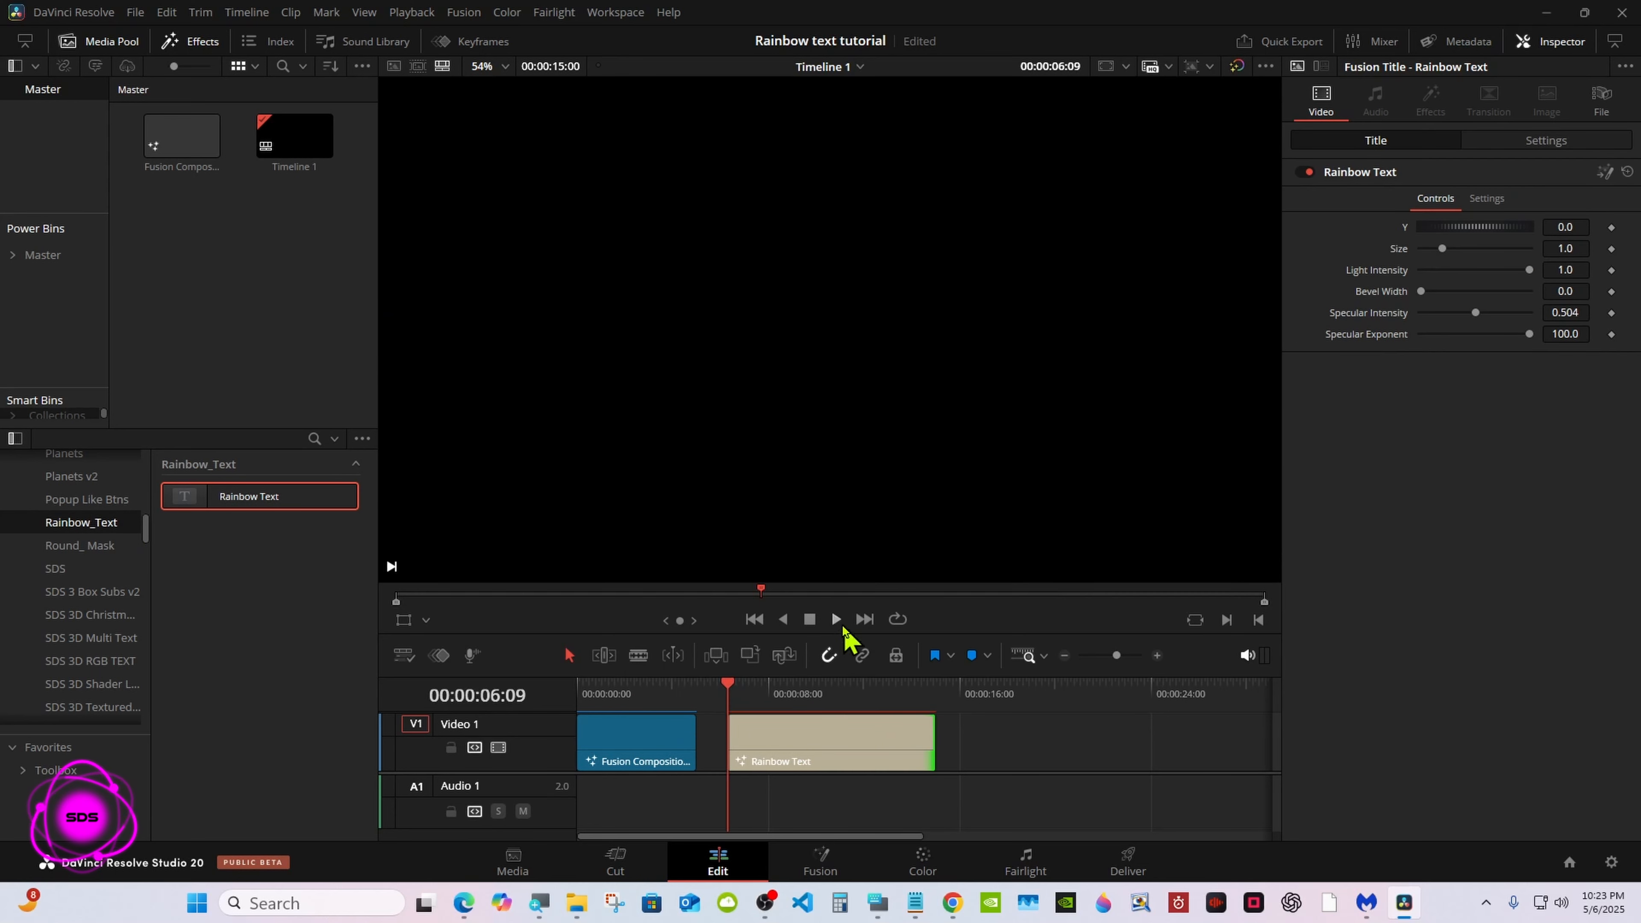
pyautogui.click(836, 621)
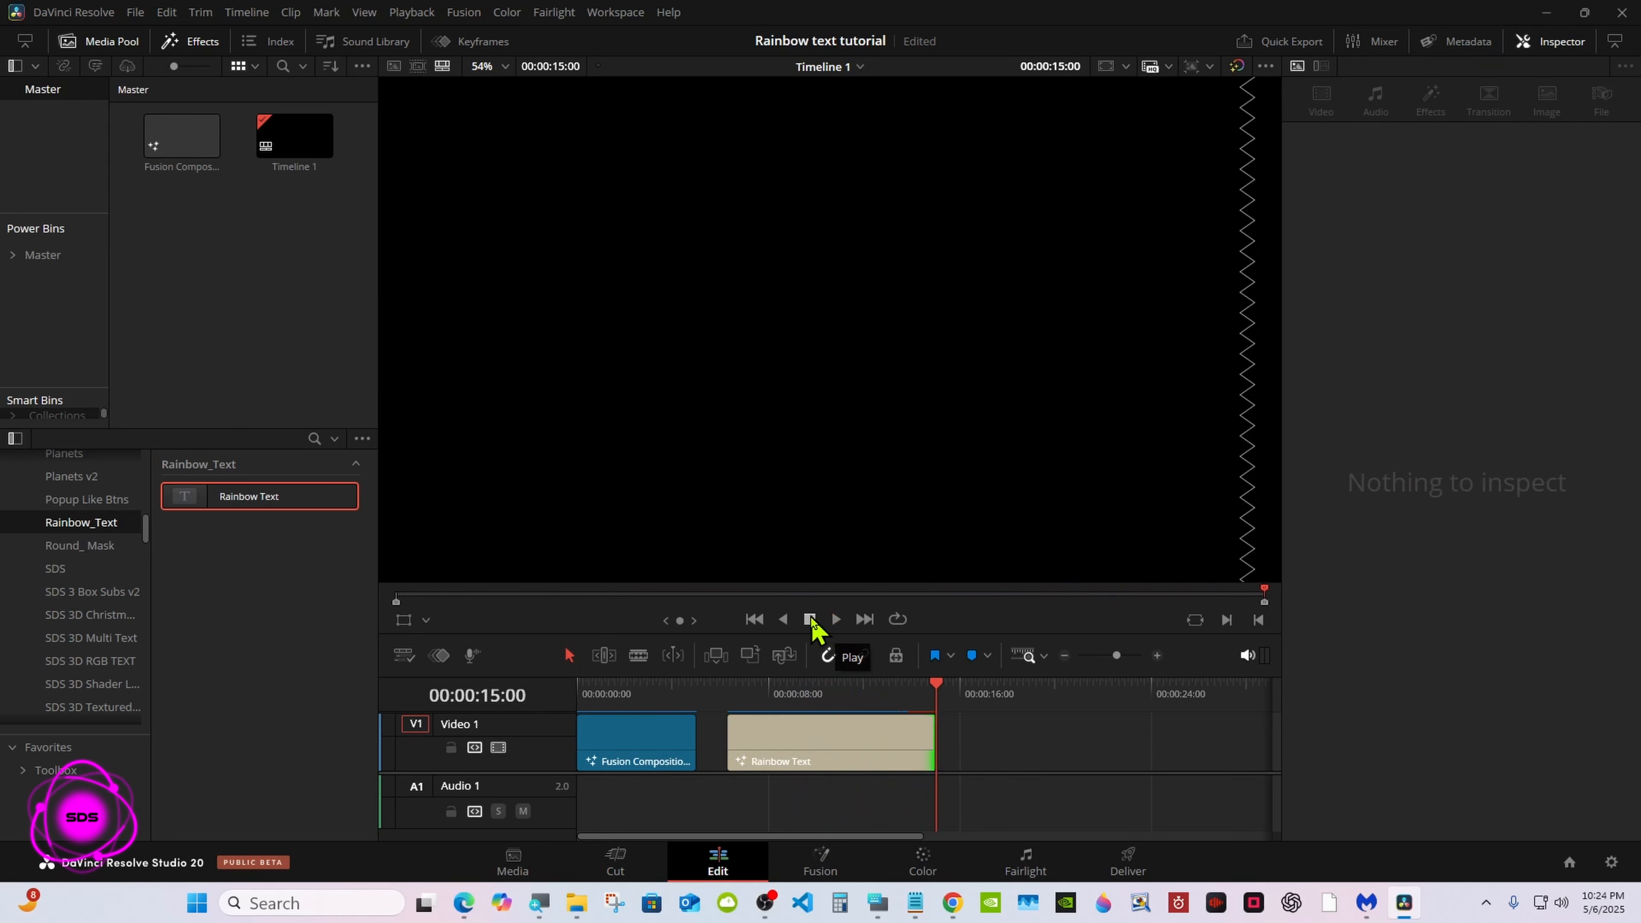
# Step: Shorten the Rainbow Text title to about 5 seconds directly after the Fusion composition, and play the timeline from its beginning
pyautogui.moveTo(929, 737); pyautogui.dragTo(729, 740)
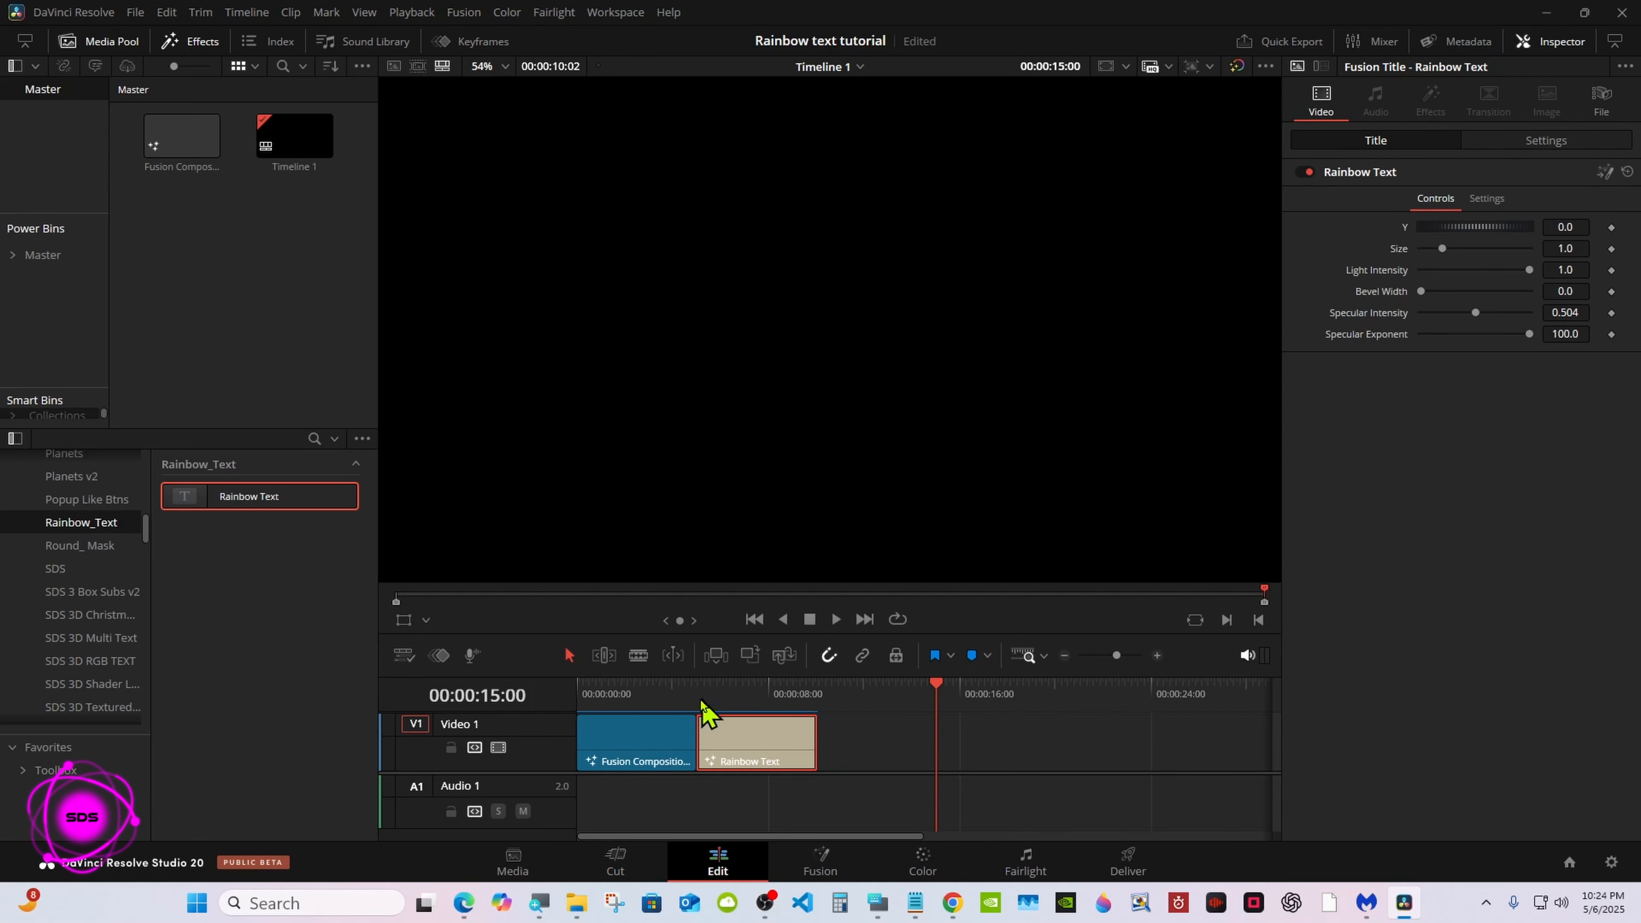
pyautogui.click(571, 694)
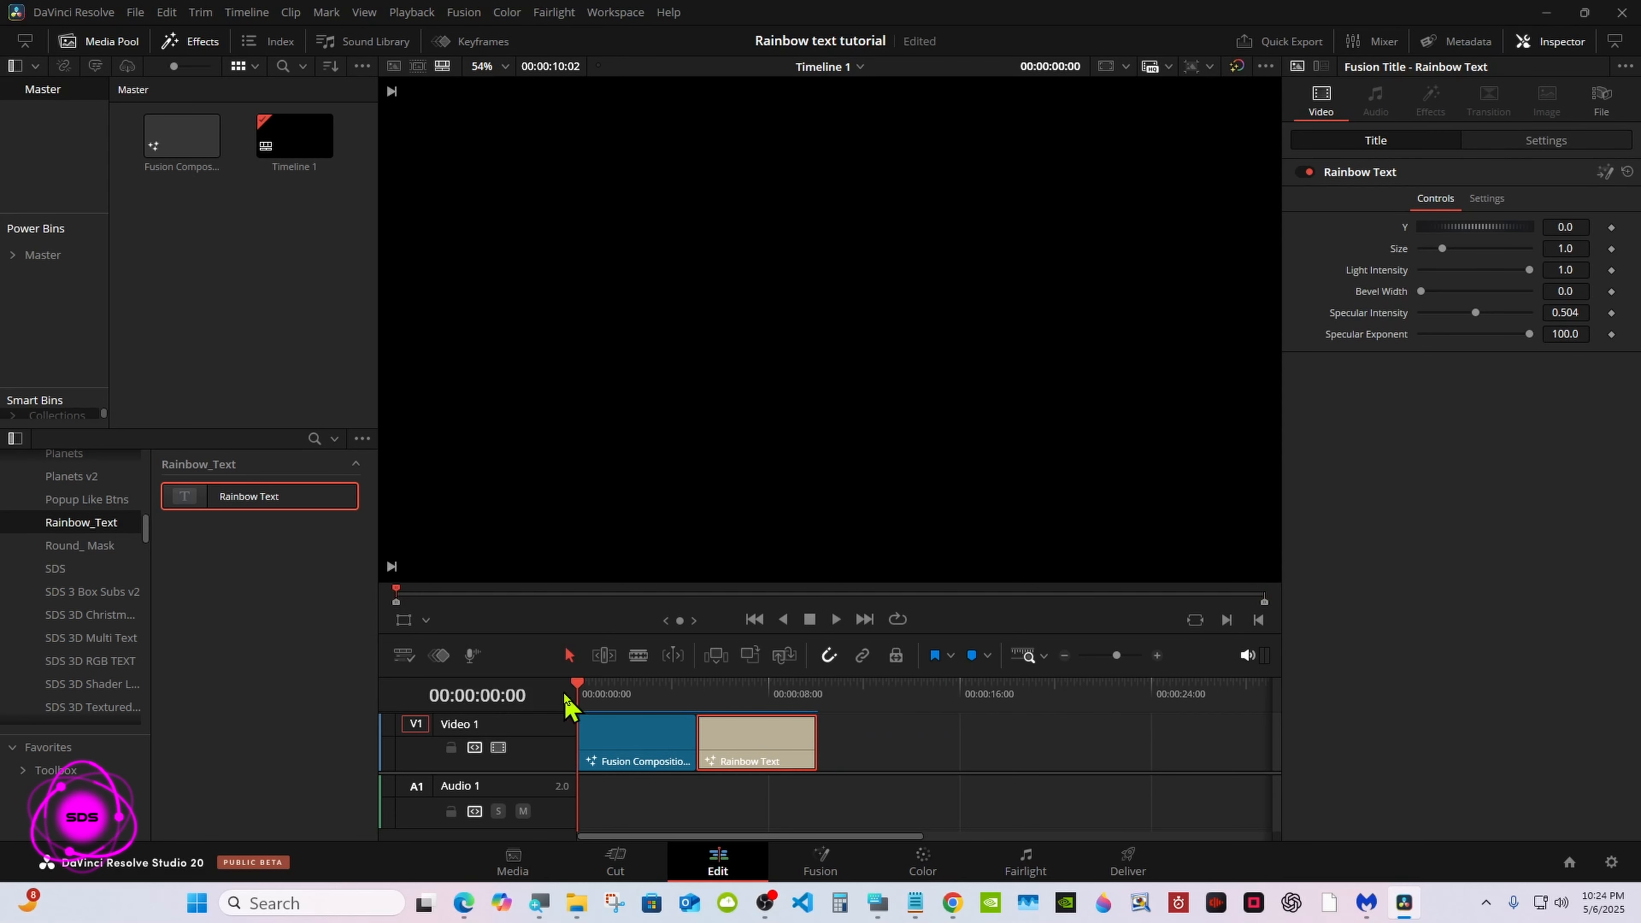
pyautogui.click(869, 759)
pyautogui.click(835, 619)
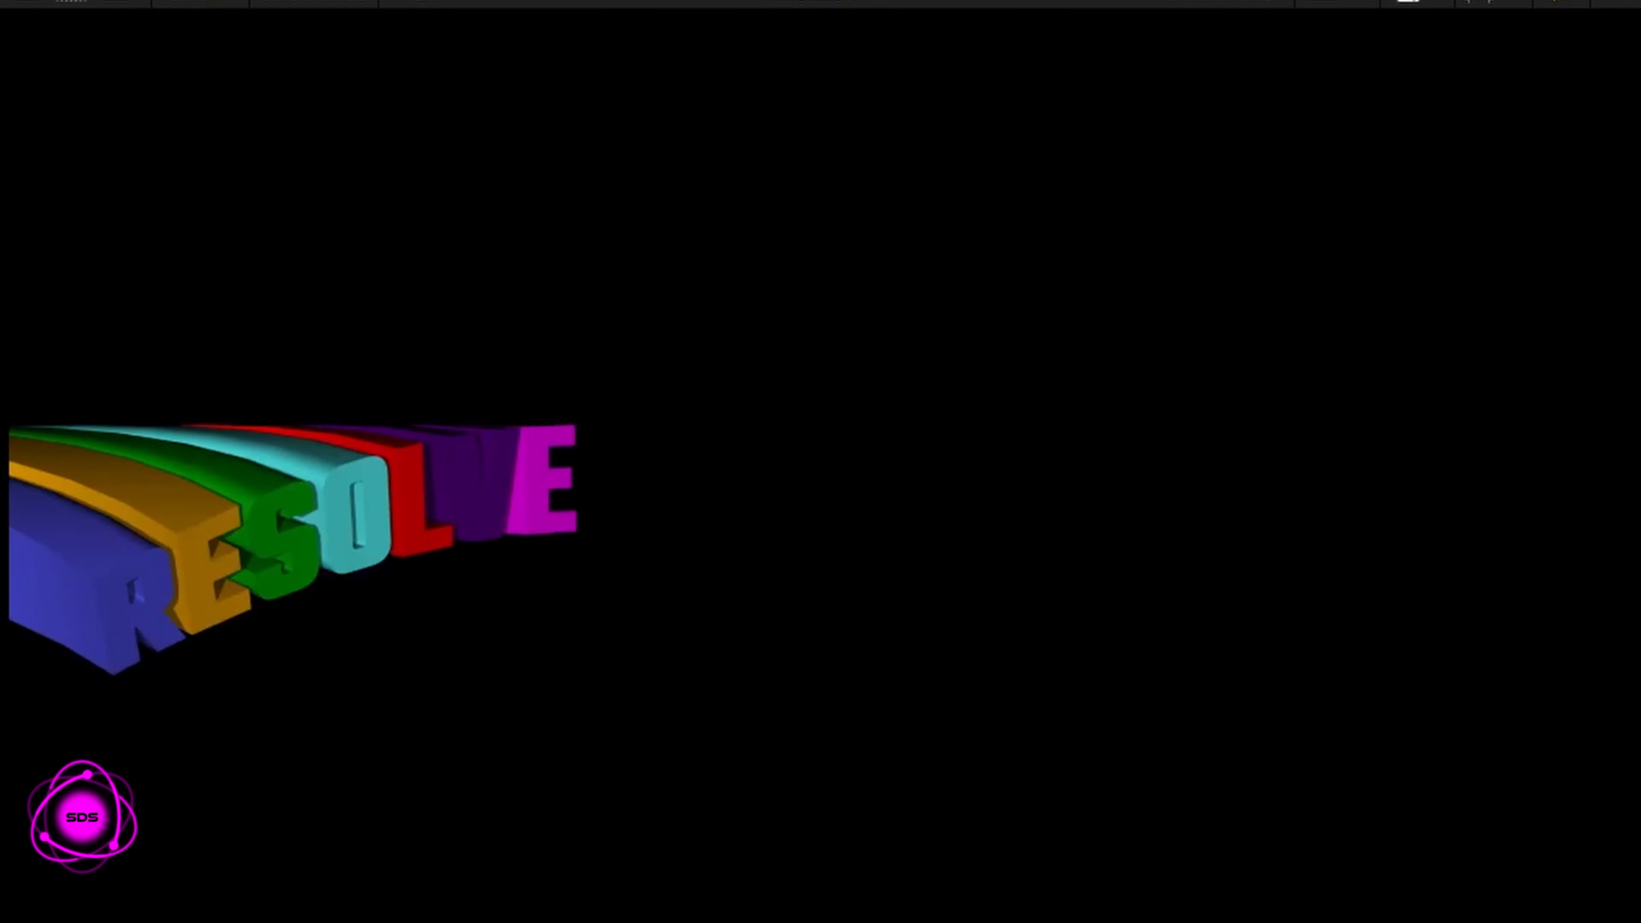